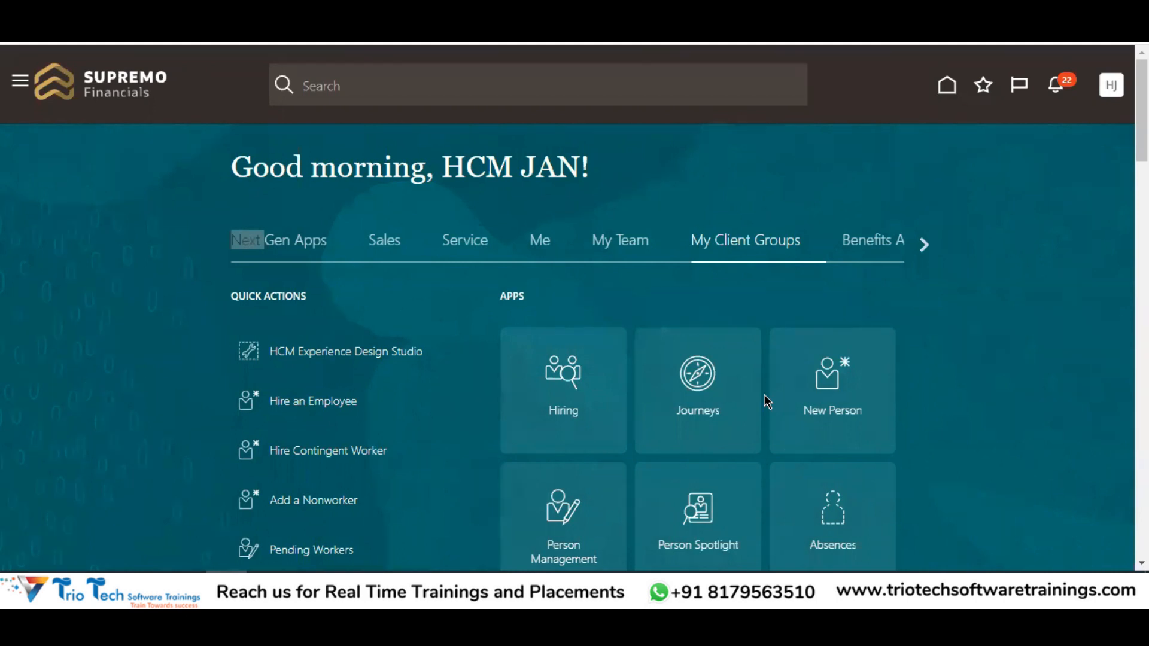
Bring up the TrioTech HCM workbook and highlight the C2:C14 and D2:D16 notes, then return to Oracle HCM
click(308, 587)
click(363, 536)
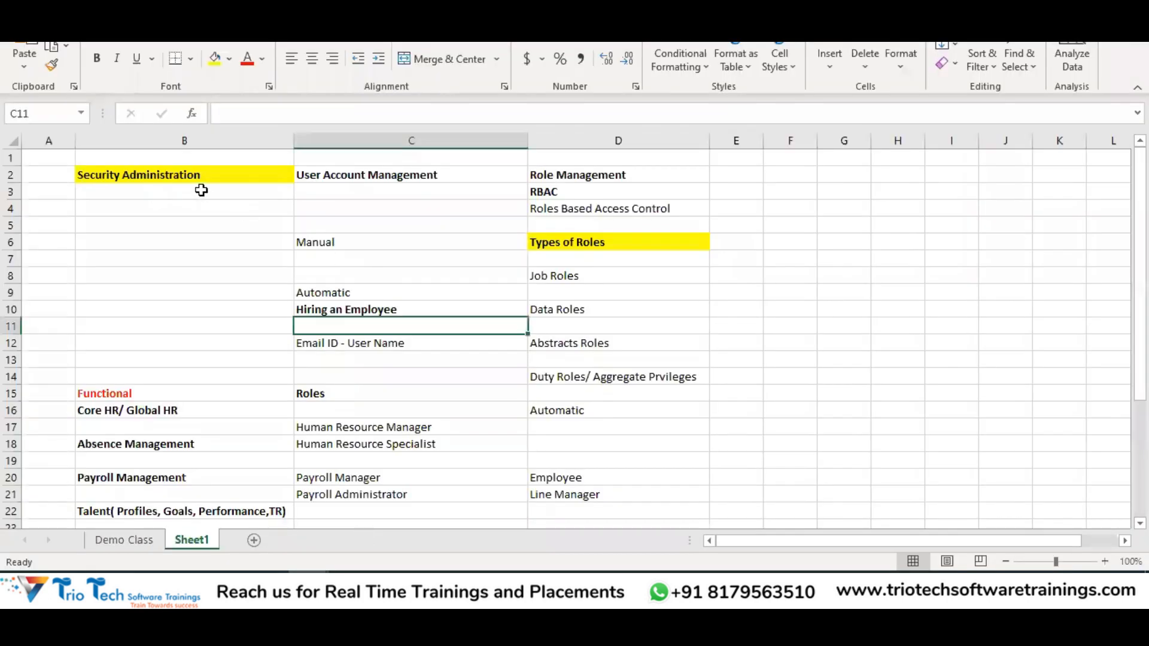
click(183, 177)
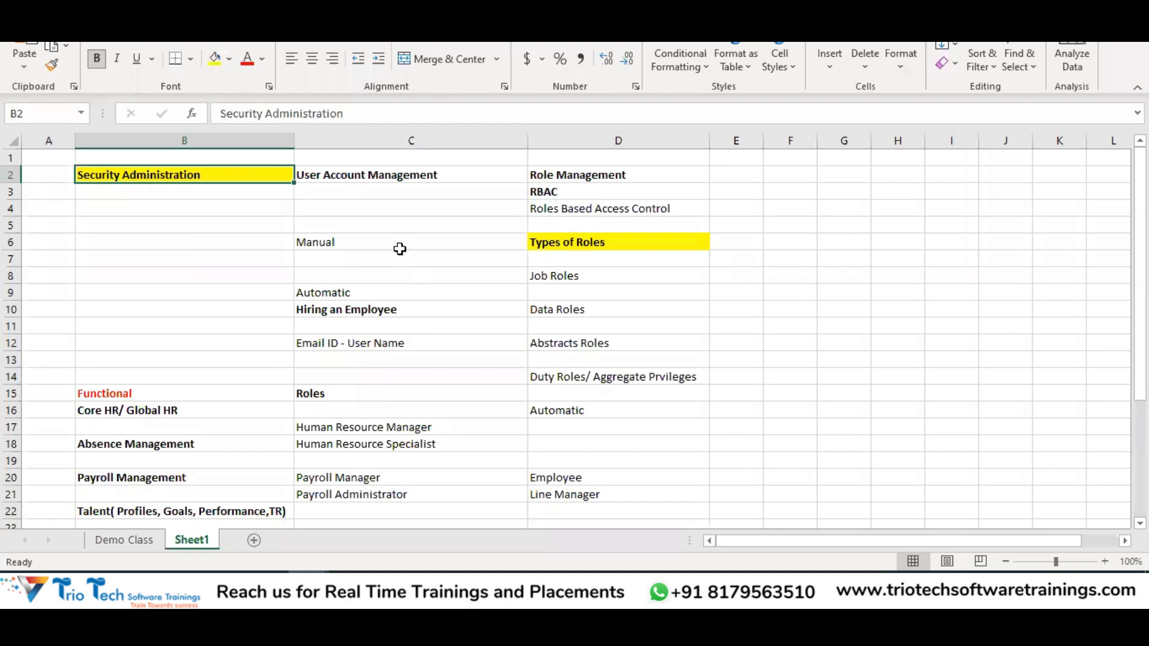
click(381, 178)
drag(381, 177, 424, 359)
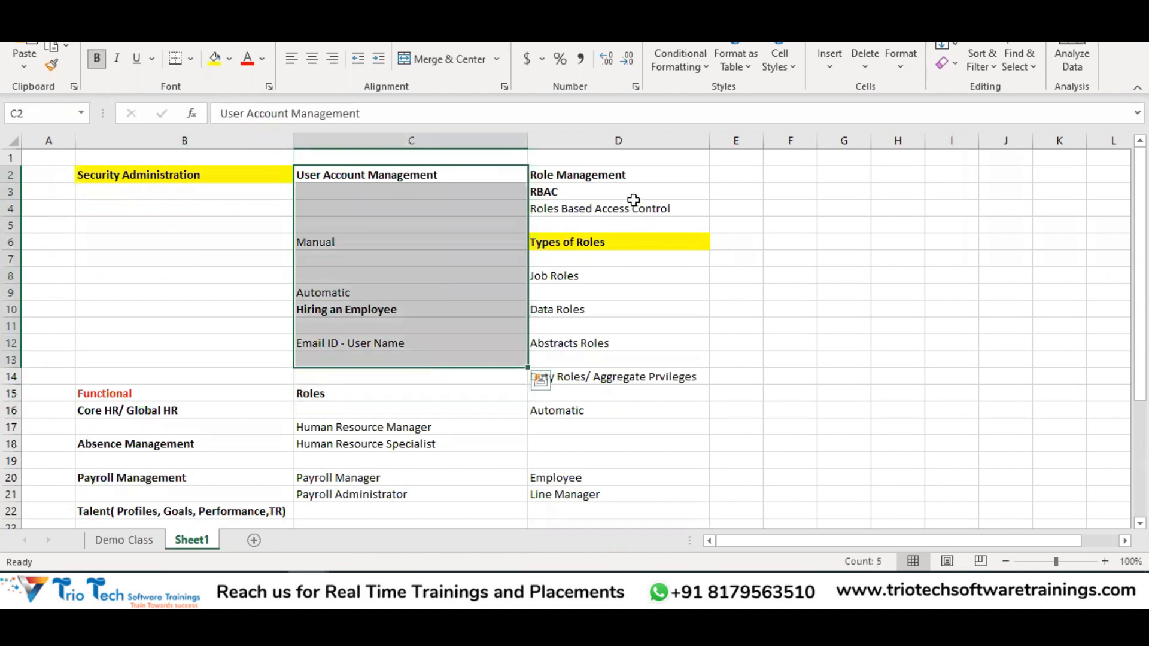
click(618, 176)
drag(619, 176, 640, 413)
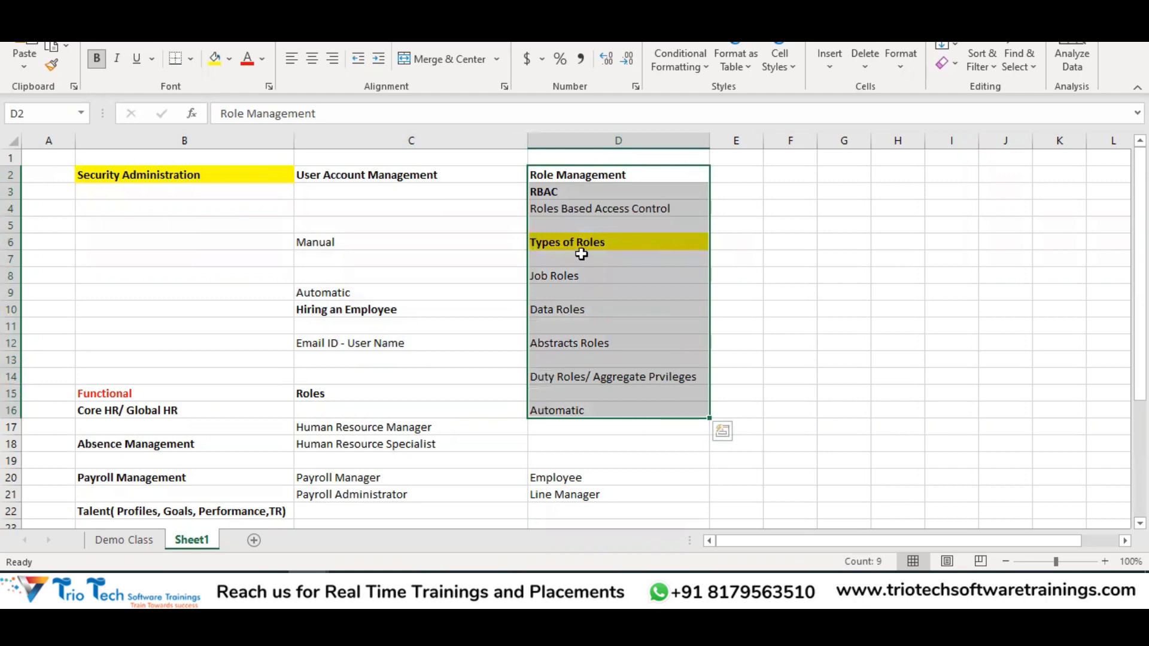
click(392, 180)
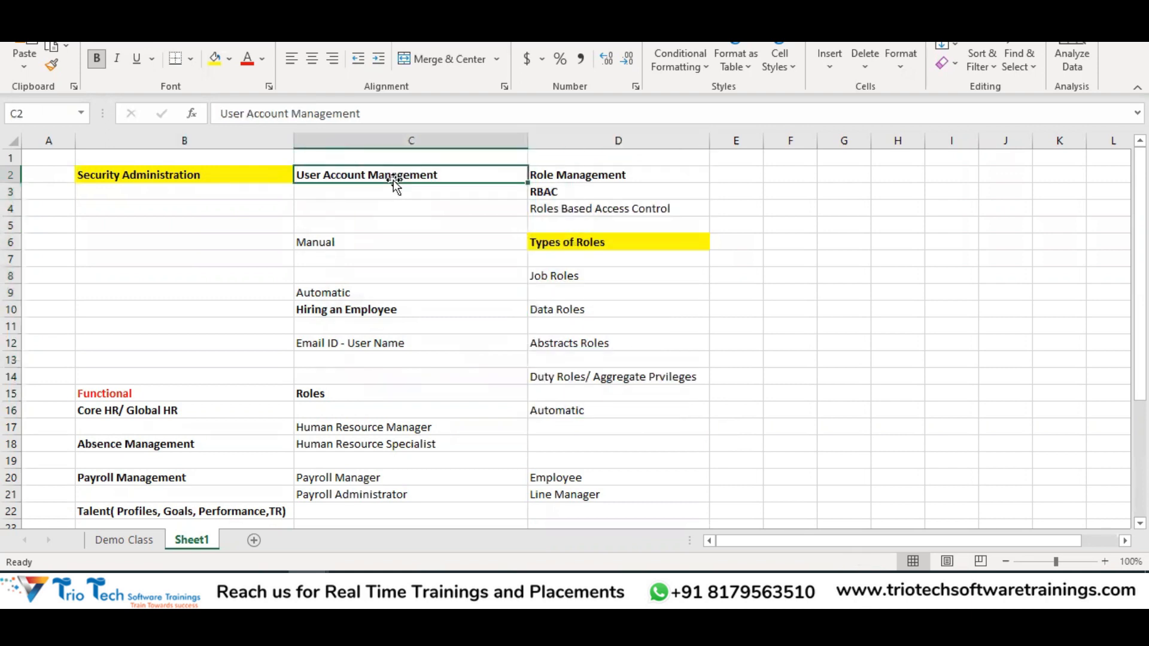
click(228, 588)
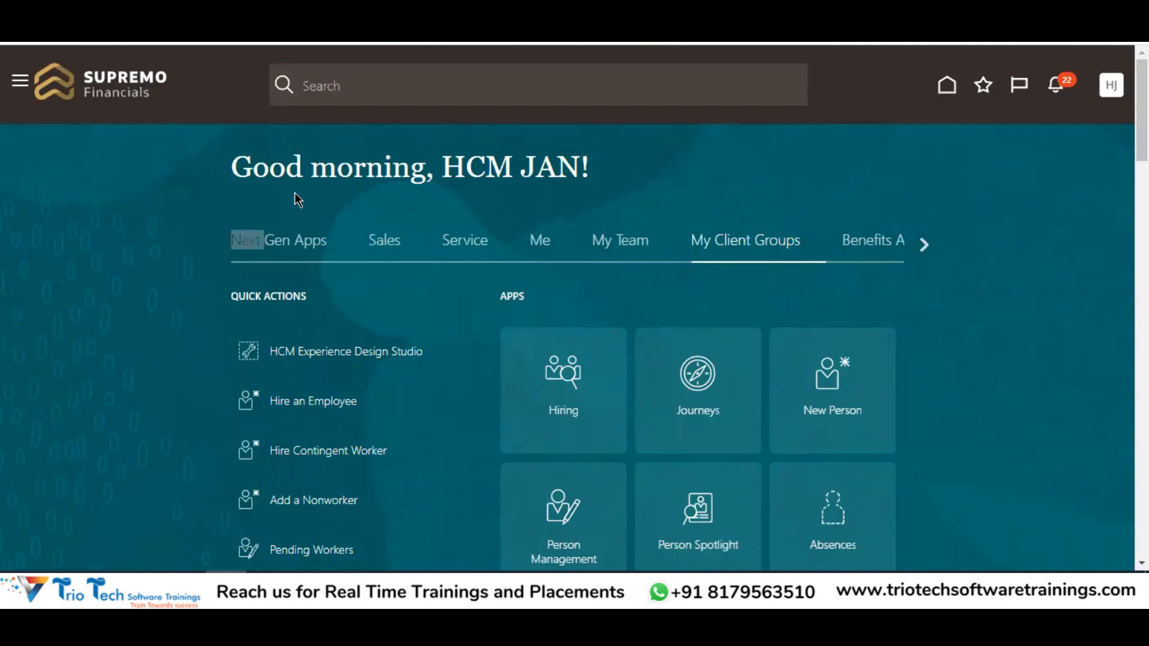
Back in the workbook, highlight the account creation notes C5:C13 and C9:C12 and the RBAC notes D2:D4
key(alt+Tab)
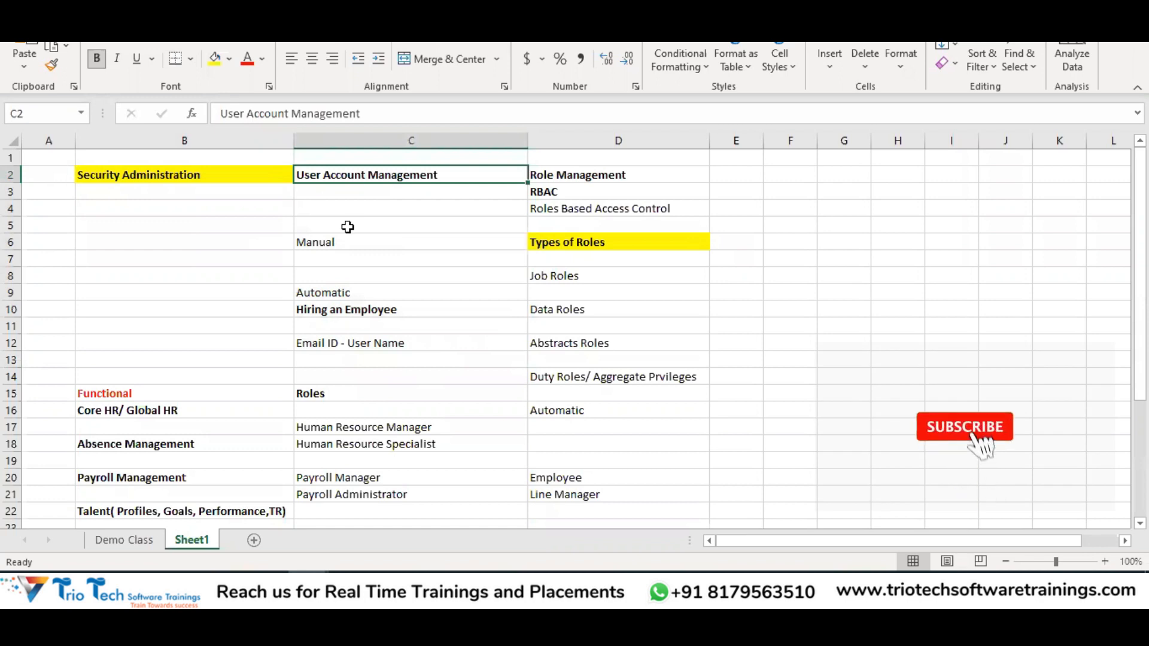
click(348, 227)
drag(348, 226, 375, 352)
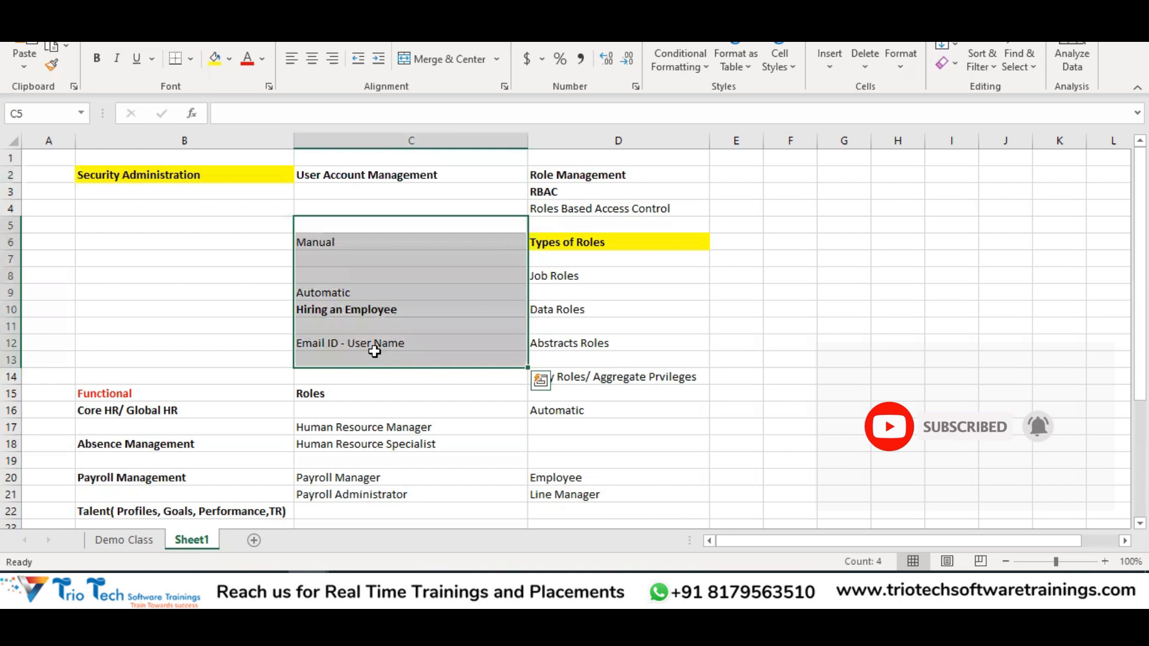
click(344, 244)
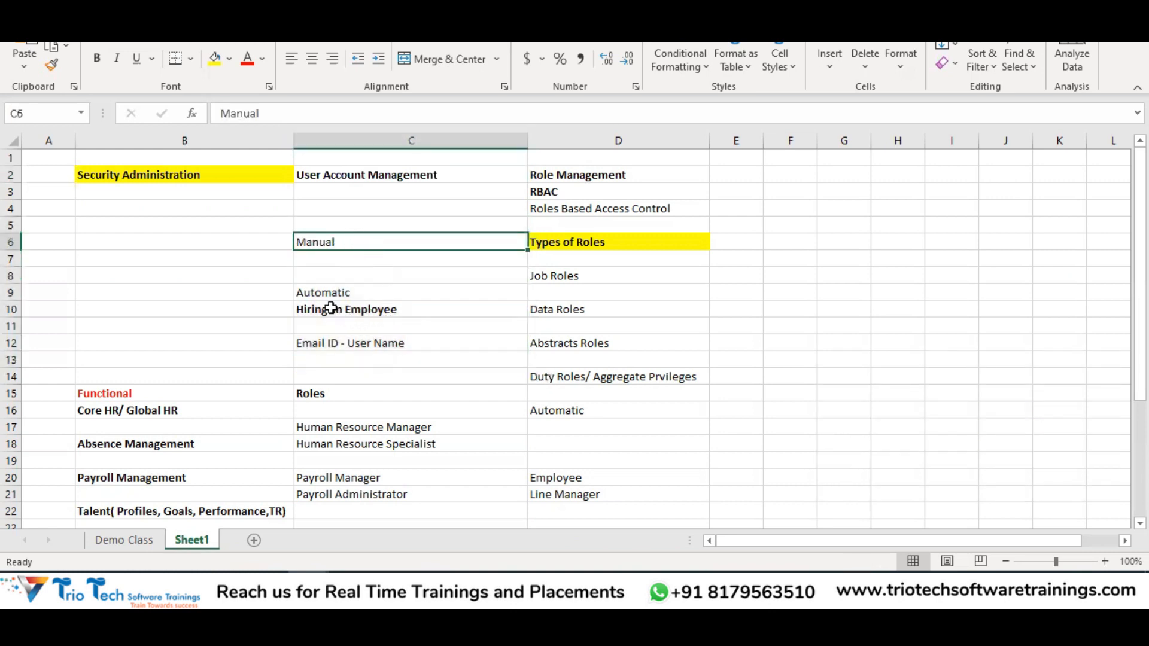
drag(326, 292, 353, 343)
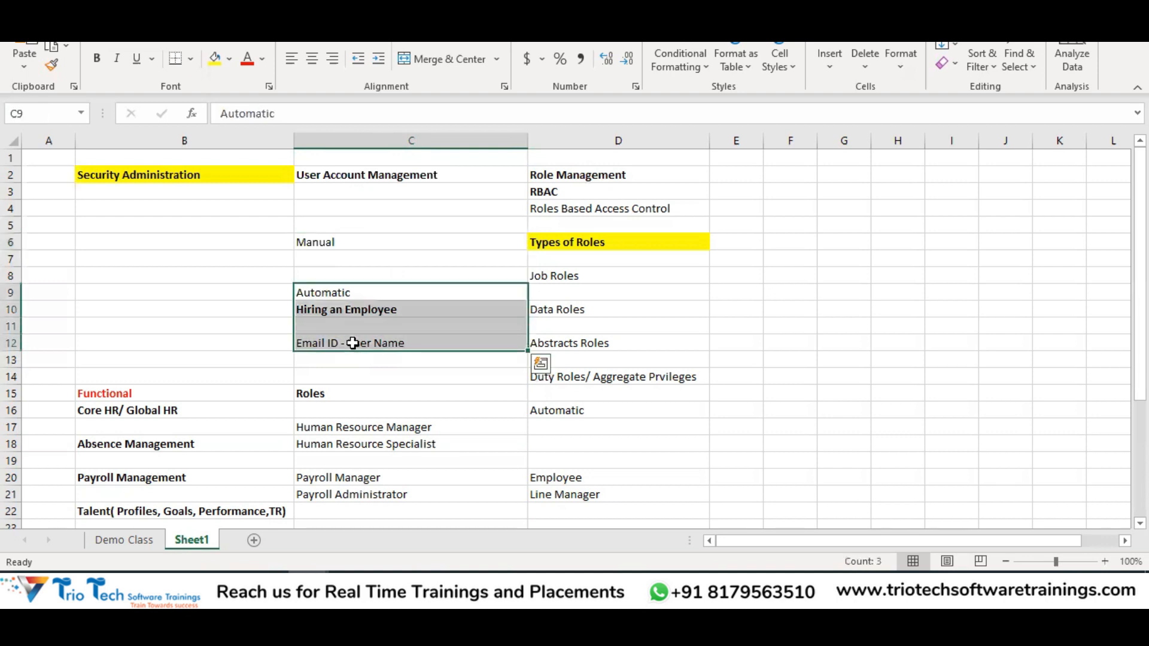
click(396, 235)
drag(397, 235, 425, 363)
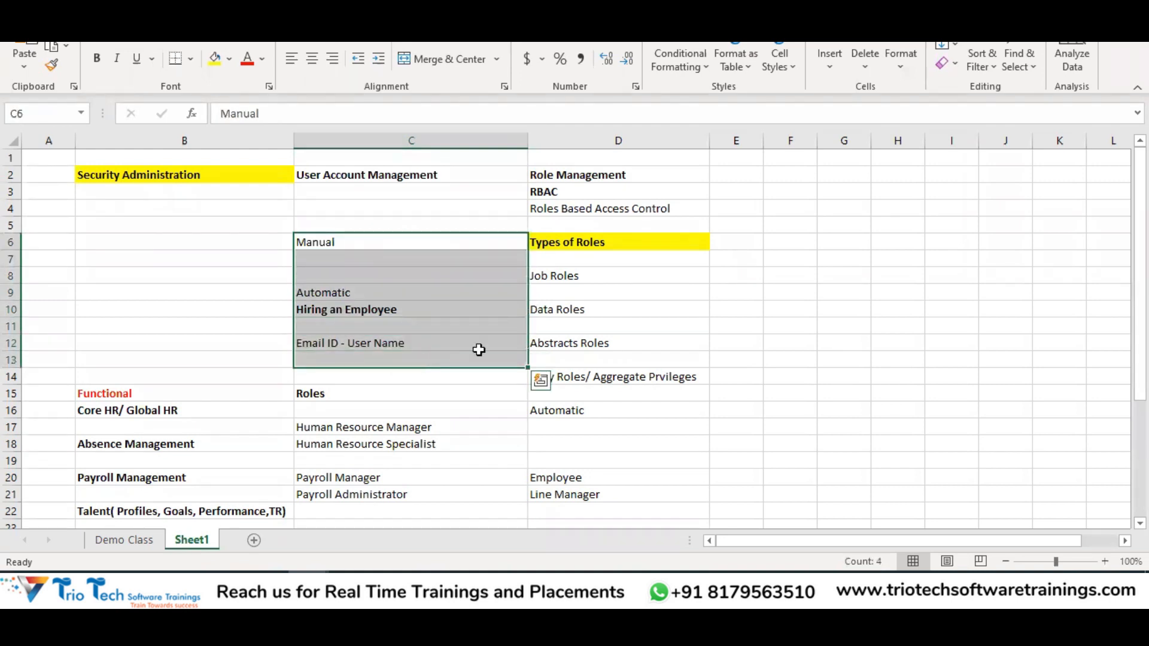
drag(582, 179, 585, 204)
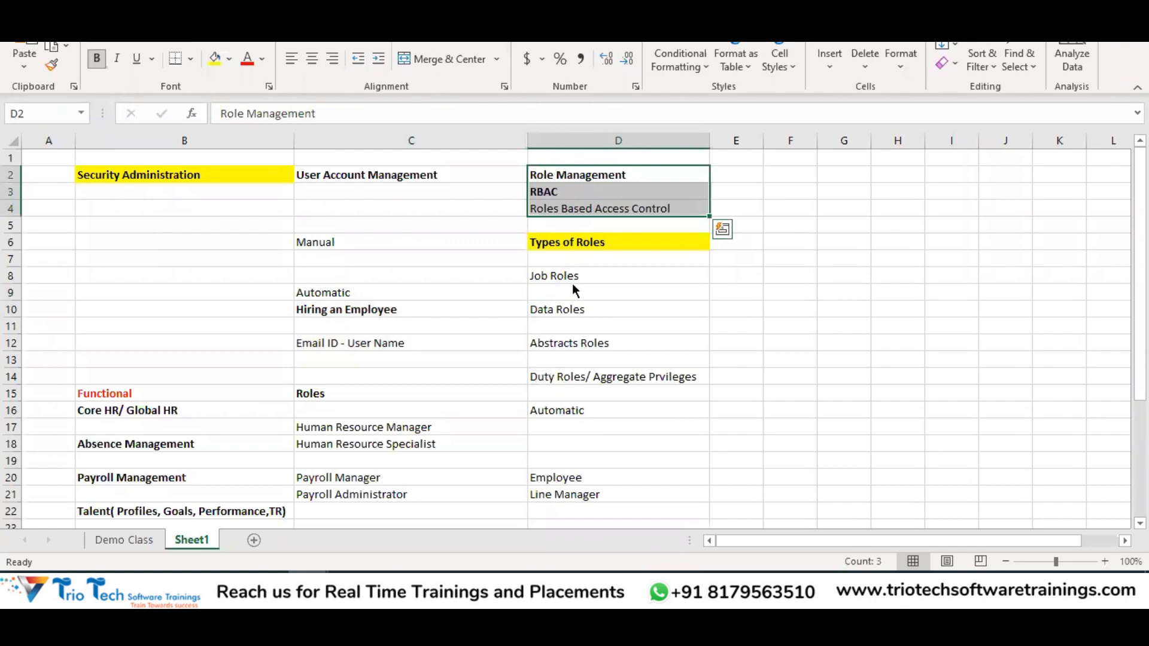
On the HCM home page, view My Team then My Client Groups apps, and return to D4 in Excel
key(alt+Tab)
click(633, 244)
click(733, 243)
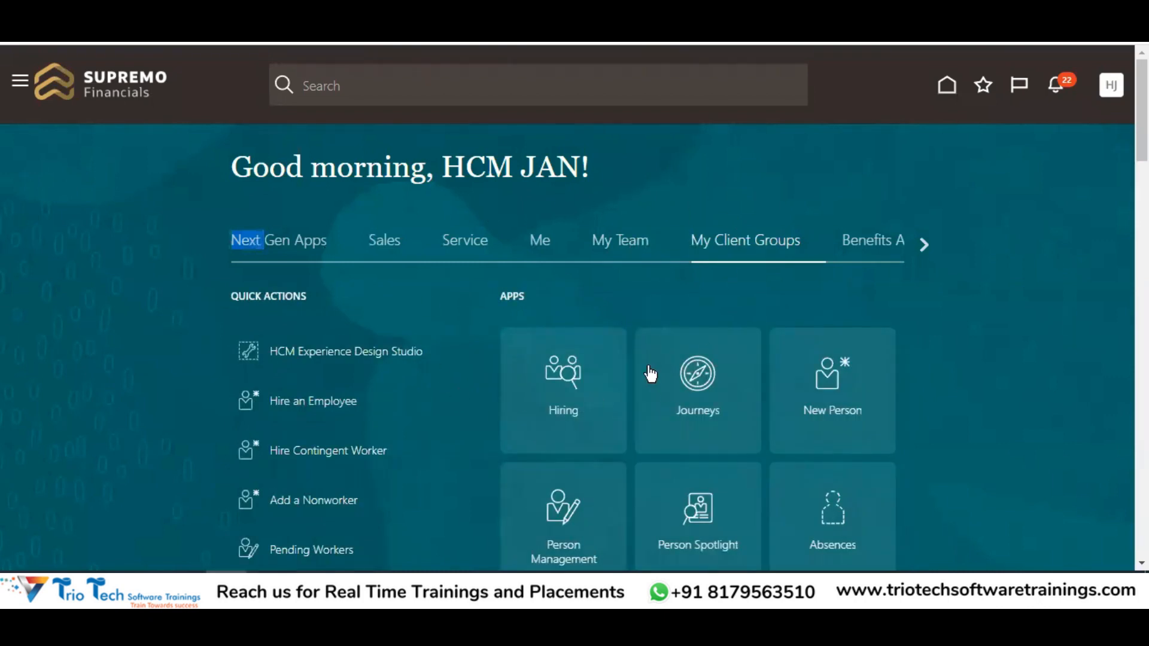
key(alt+Tab)
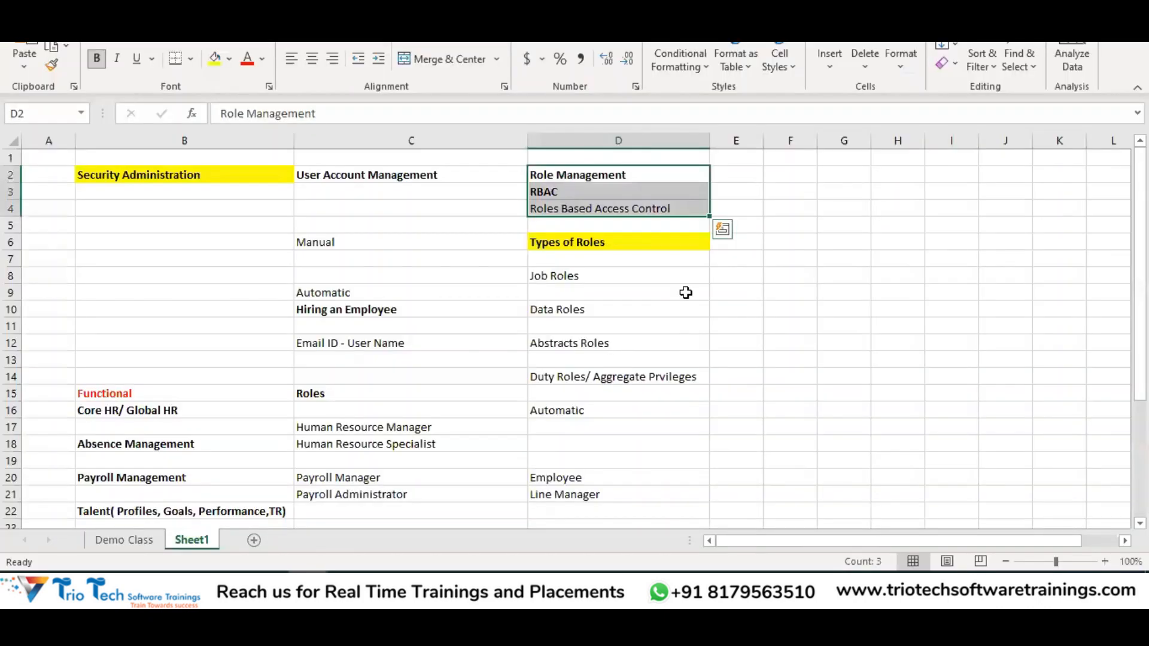
click(600, 209)
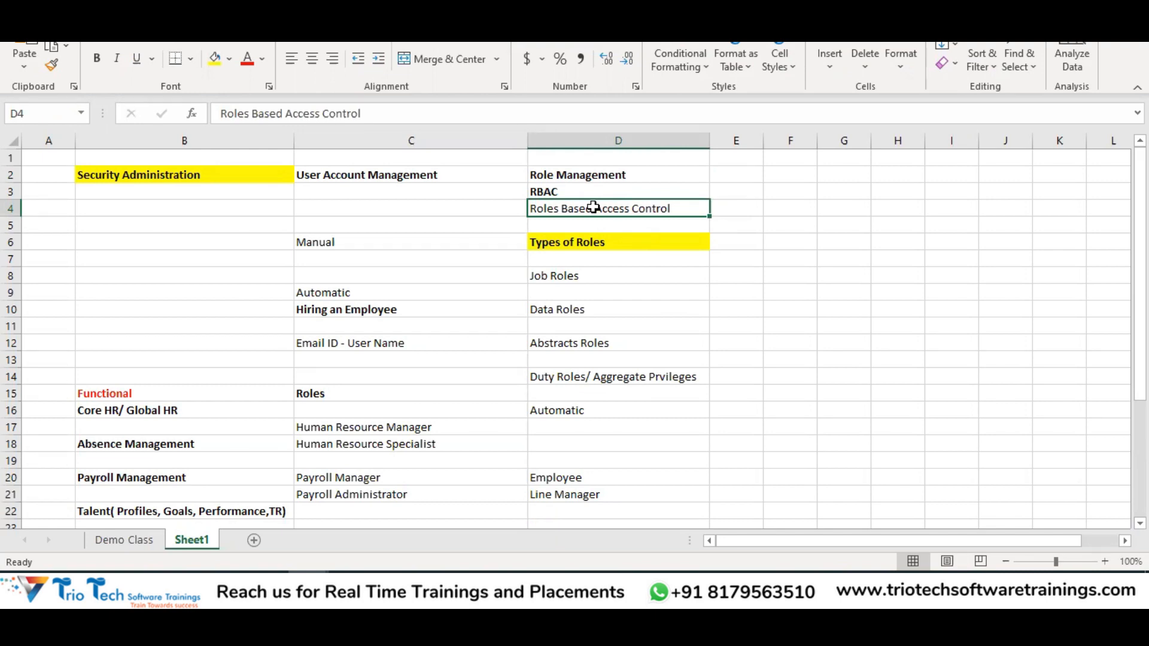
click(392, 247)
scroll(393, 247, down, 5)
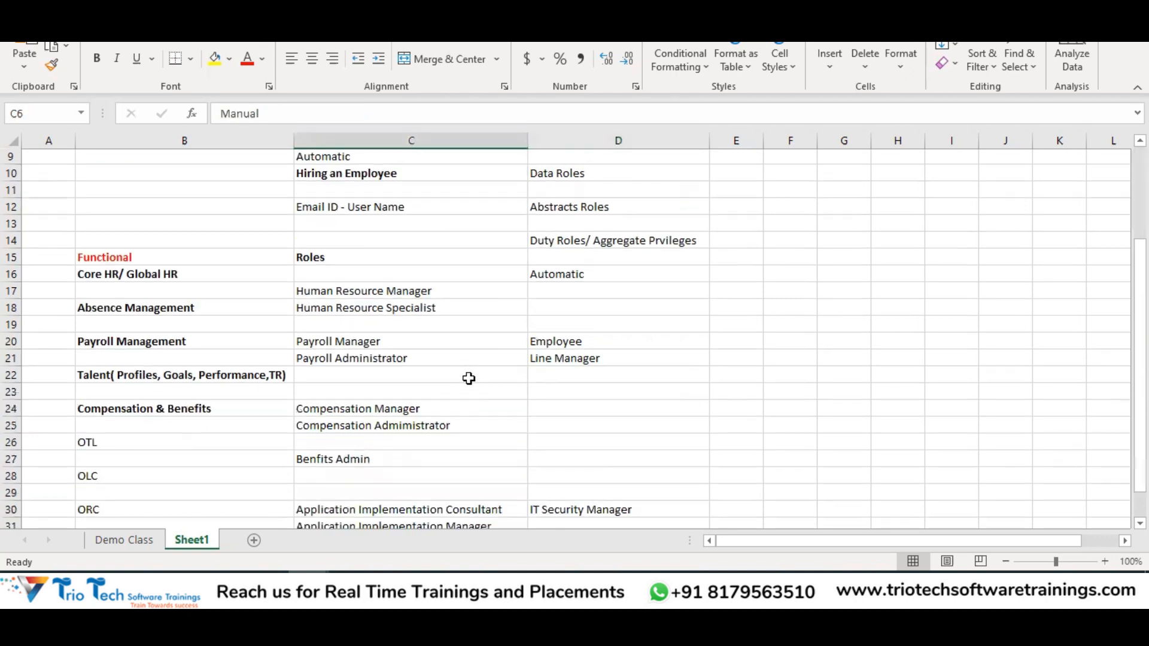
scroll(386, 269, up, 2)
drag(388, 276, 453, 544)
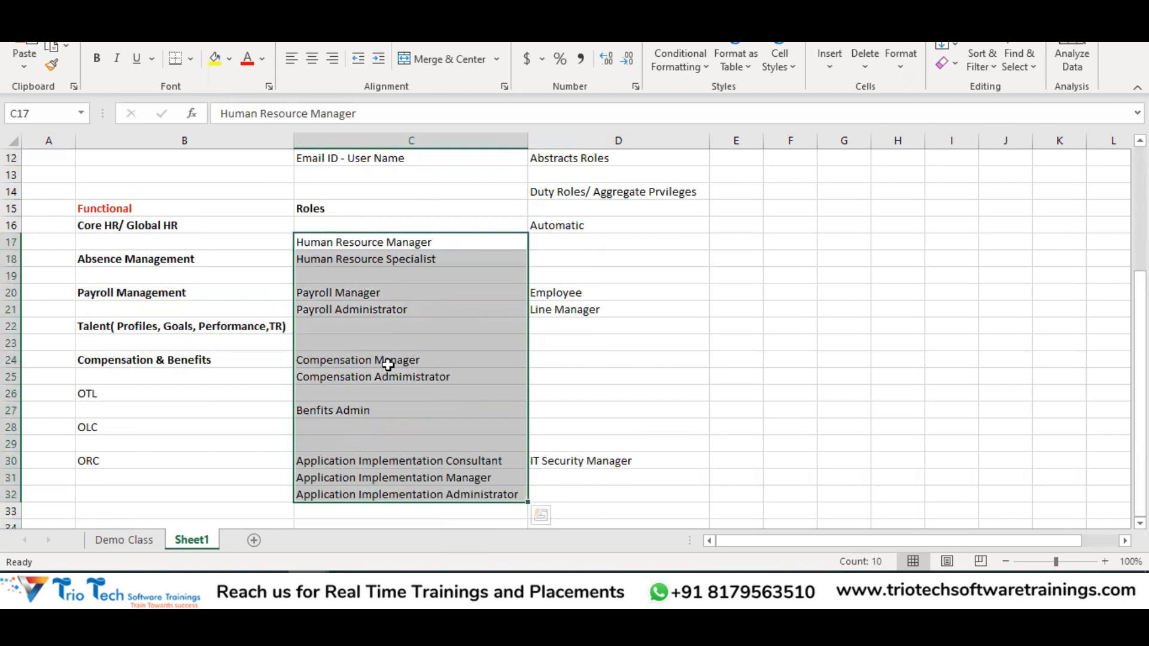
click(674, 244)
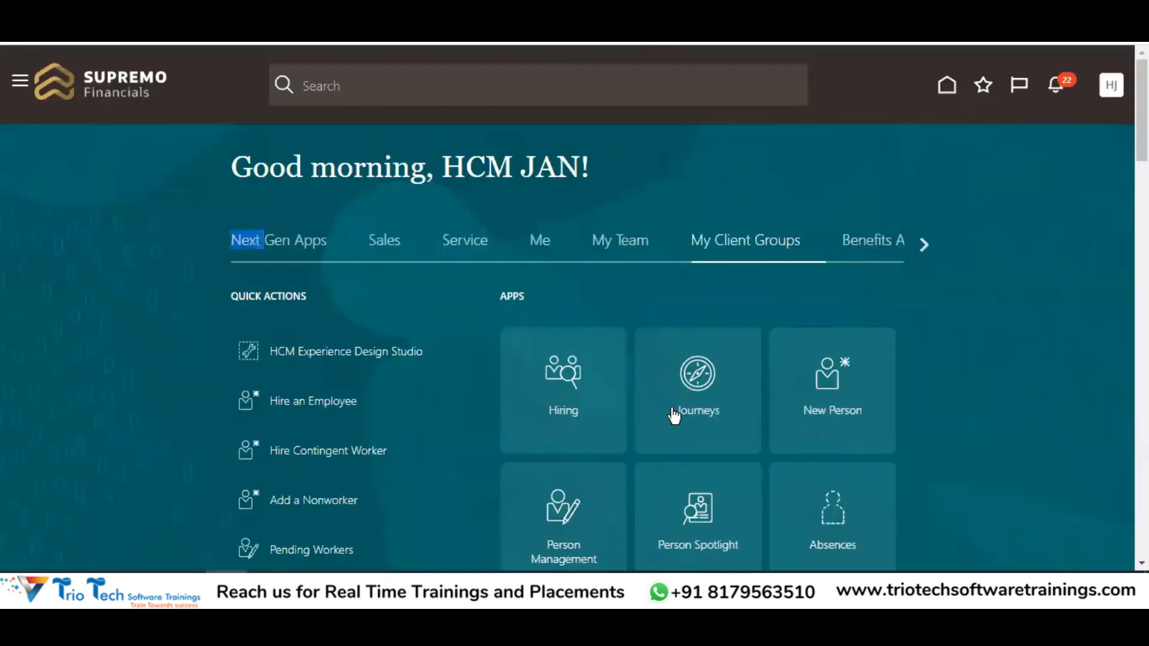
click(472, 241)
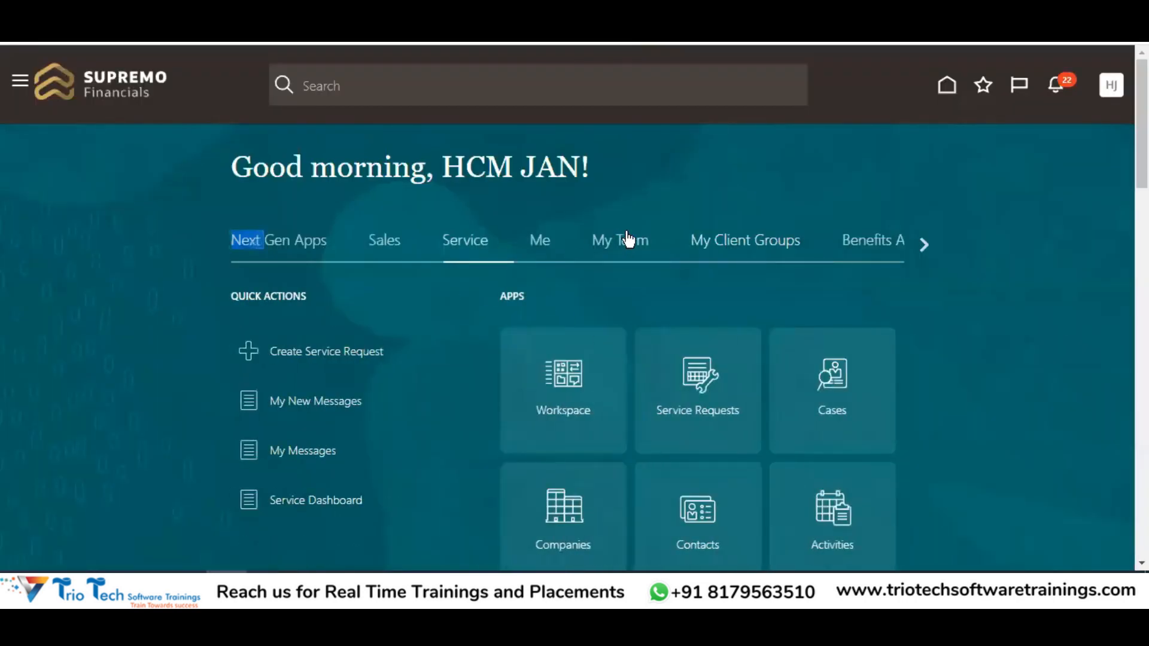
click(723, 246)
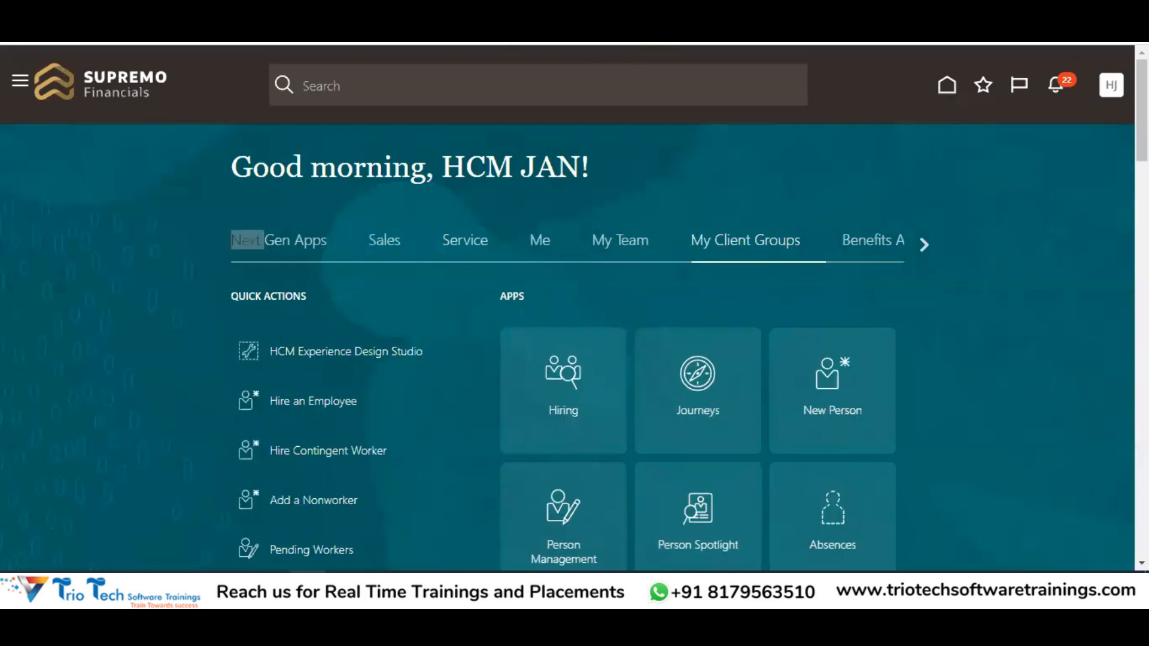
click(308, 589)
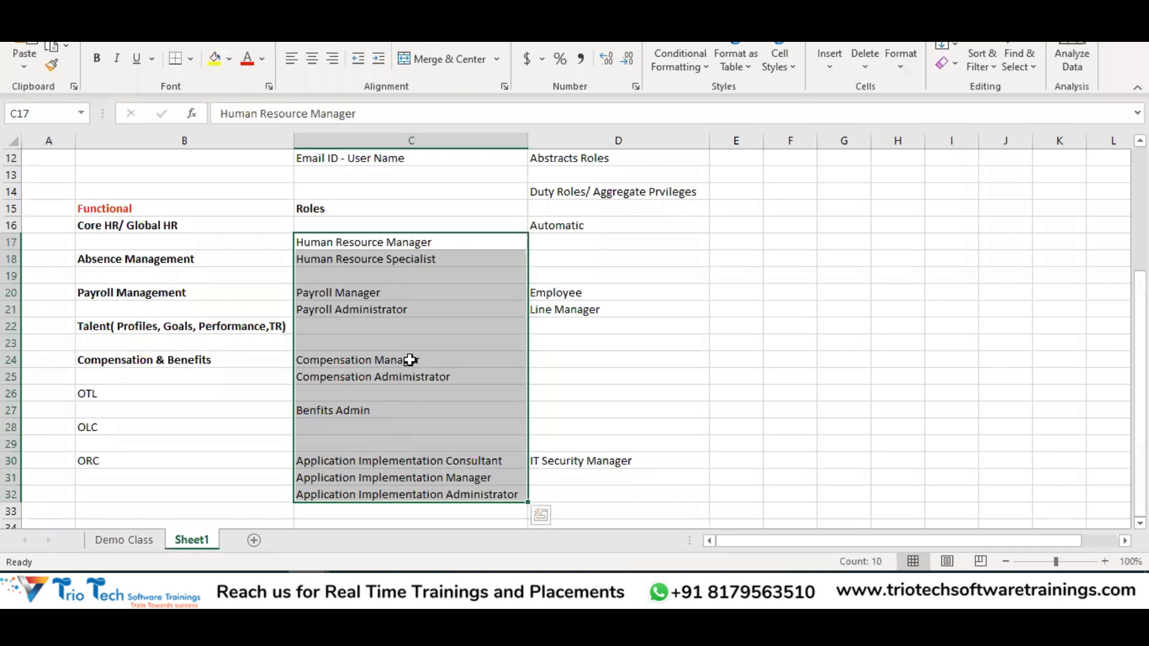
scroll(628, 321, up, 4)
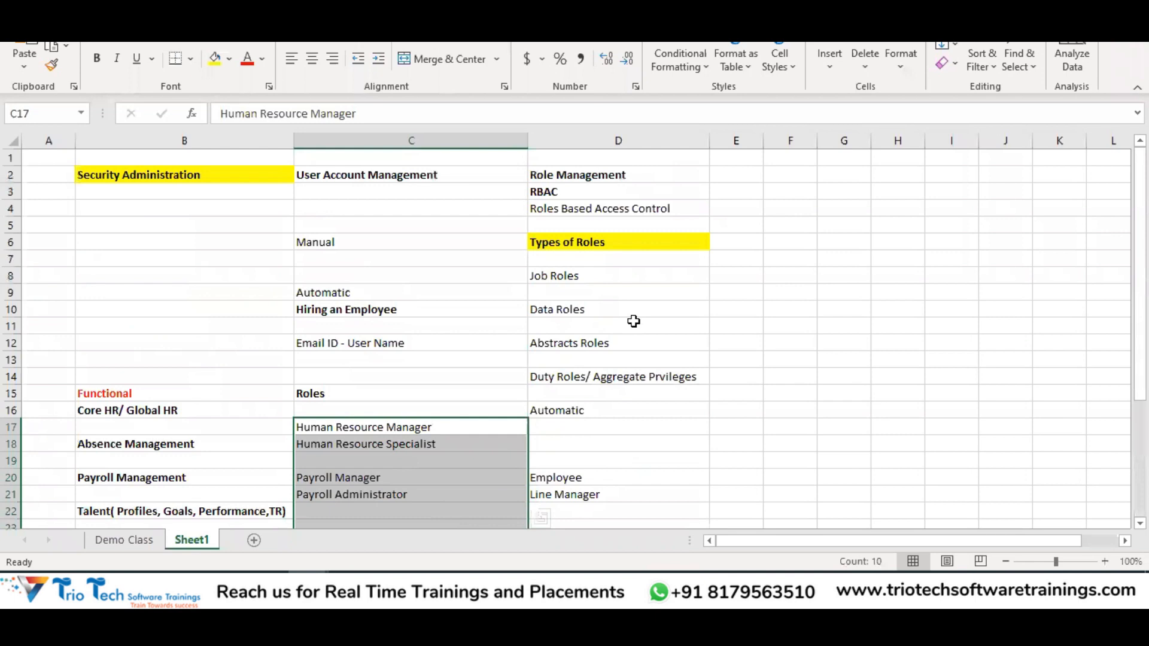
Highlight the user account notes C2:C15, role notes D2:D22 and column C rows 1-18, then switch to Oracle HCM
click(188, 175)
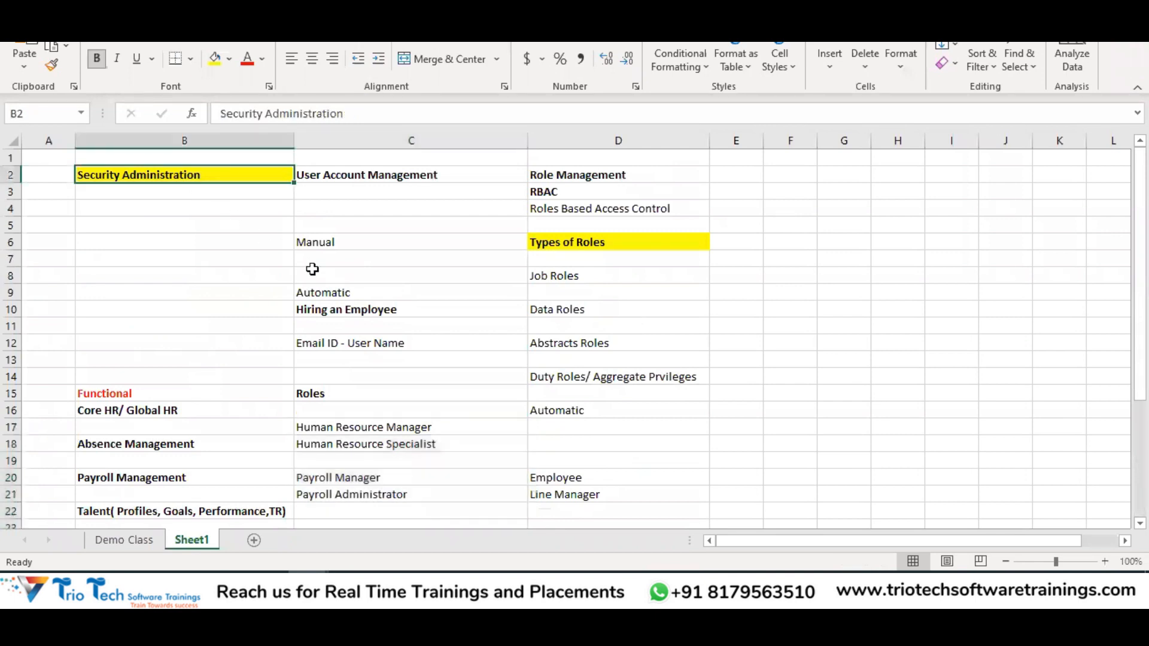
drag(360, 178, 407, 385)
drag(574, 175, 664, 513)
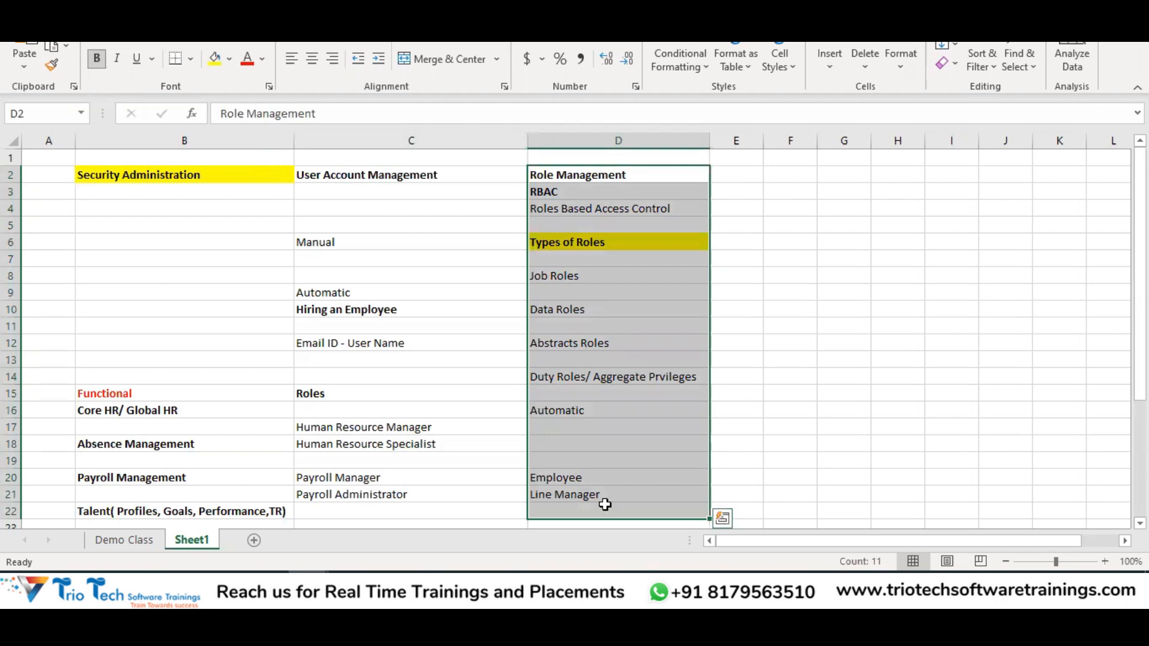
drag(383, 158, 400, 441)
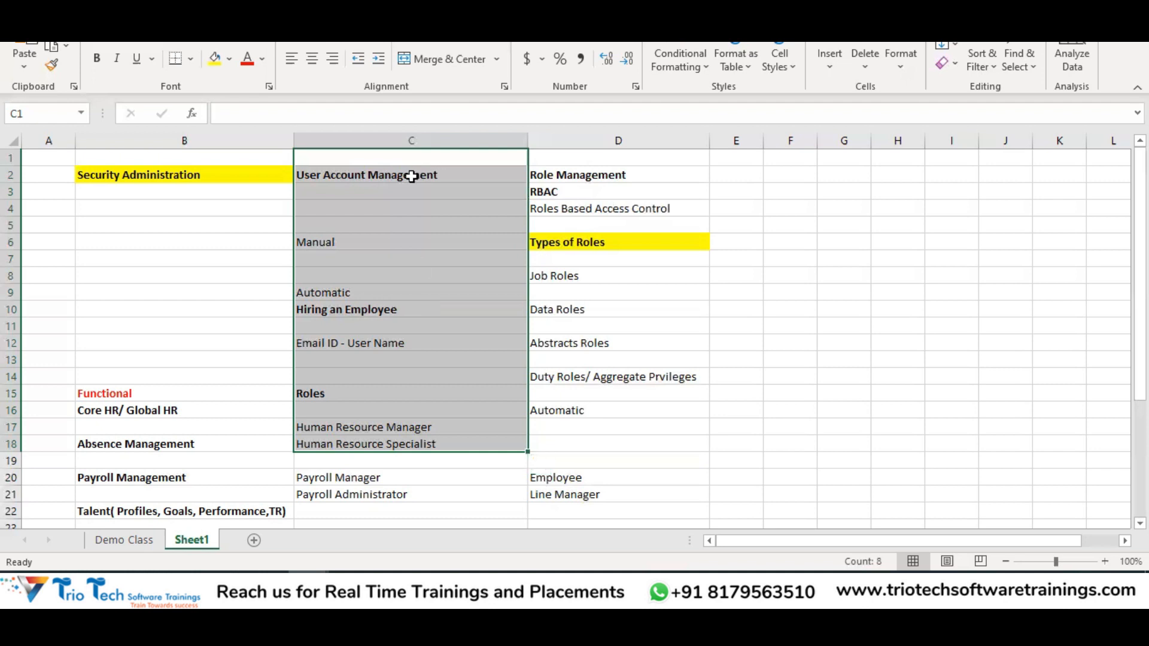
click(412, 175)
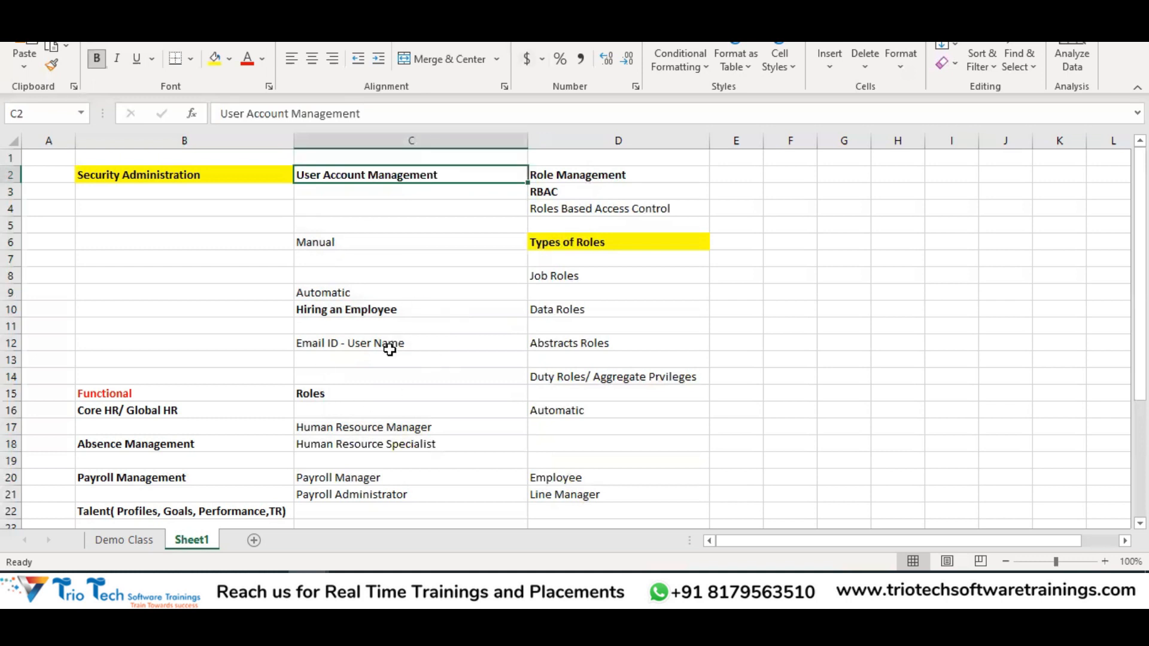
click(597, 82)
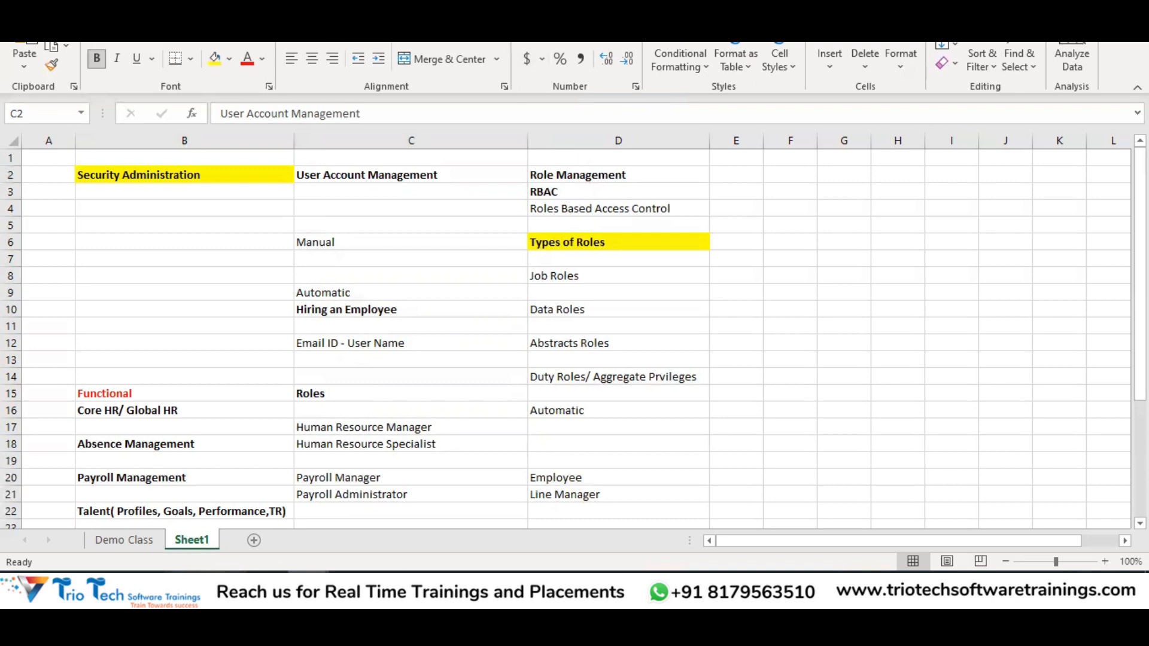
click(227, 588)
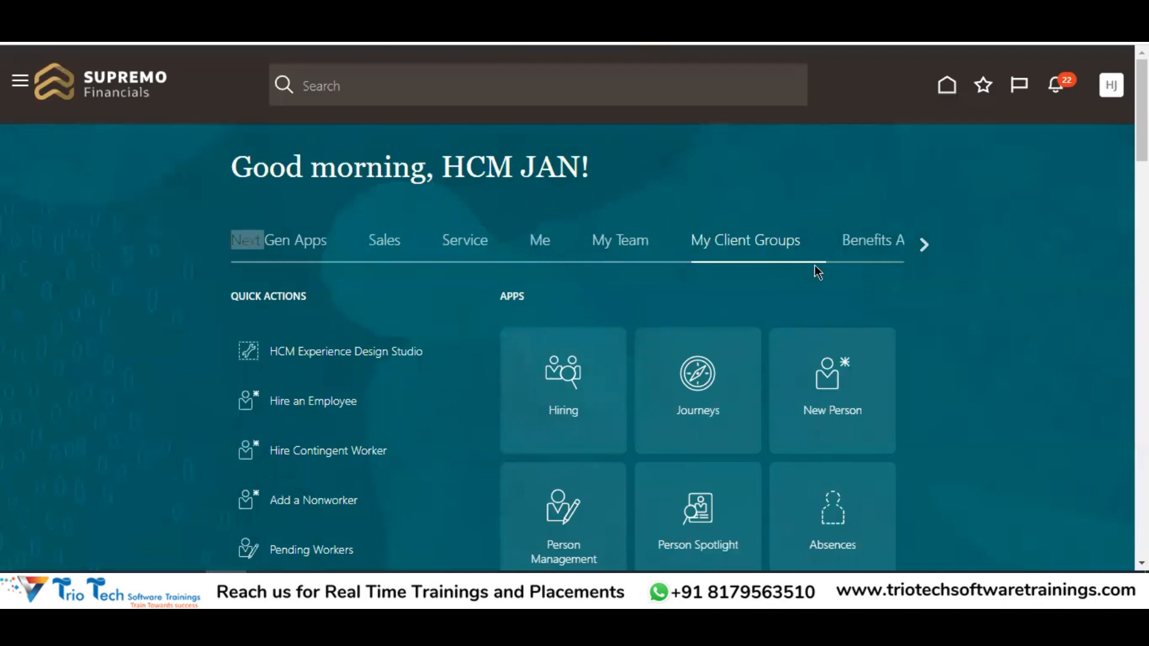
Page through the home page app areas to Tools and open the Security Console
click(928, 246)
click(927, 245)
click(927, 246)
click(928, 245)
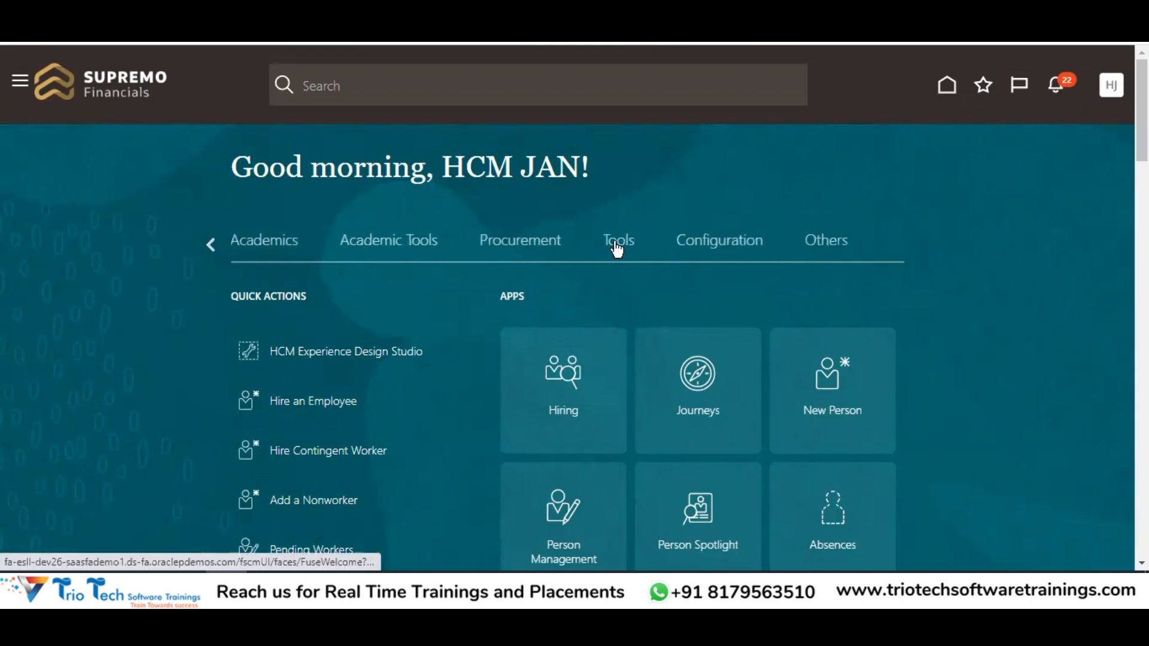
click(618, 245)
scroll(940, 209, down, 7)
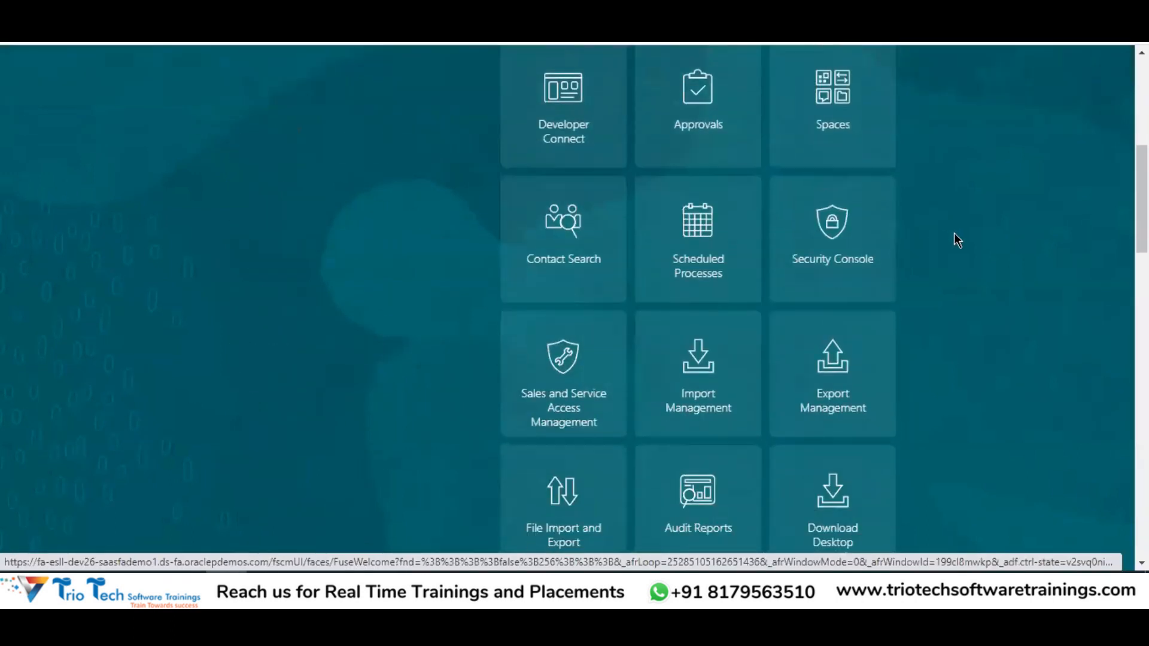
click(833, 212)
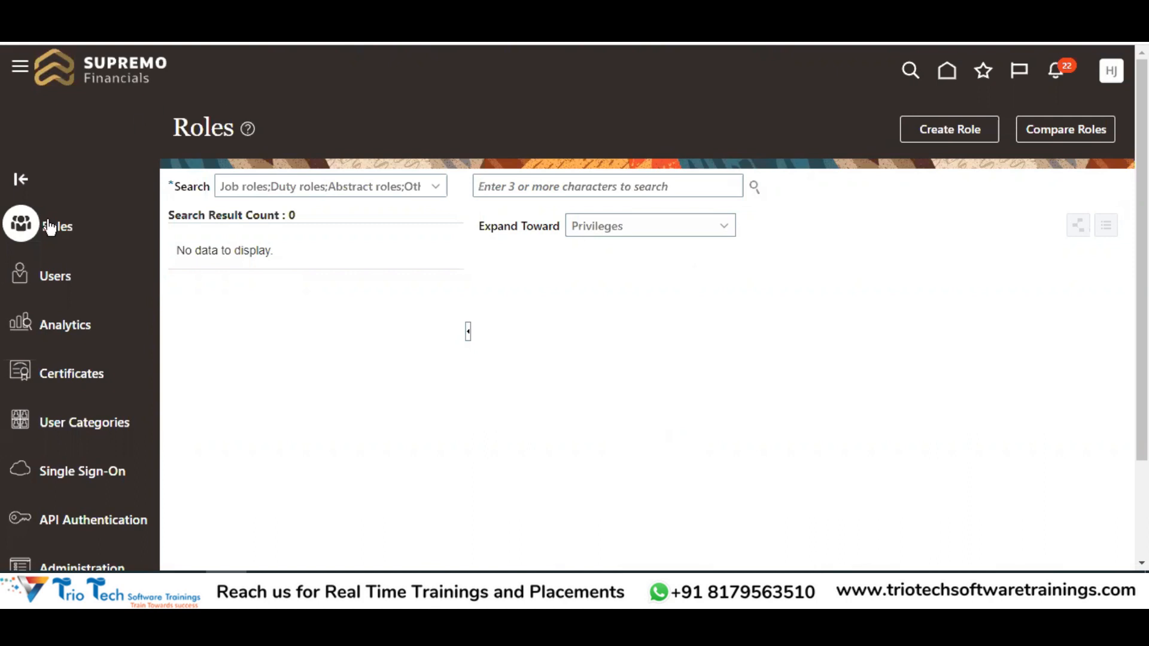
Search the user accounts for the test user's name and open the Action menu on its row
click(57, 282)
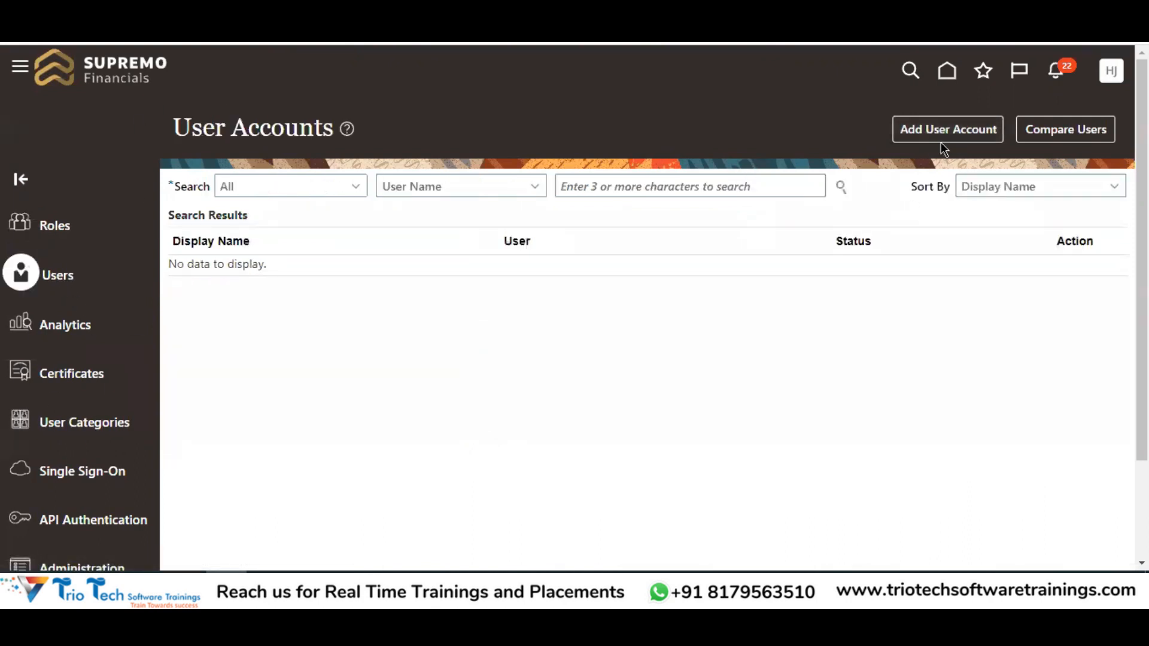
click(679, 184)
text(Trio)
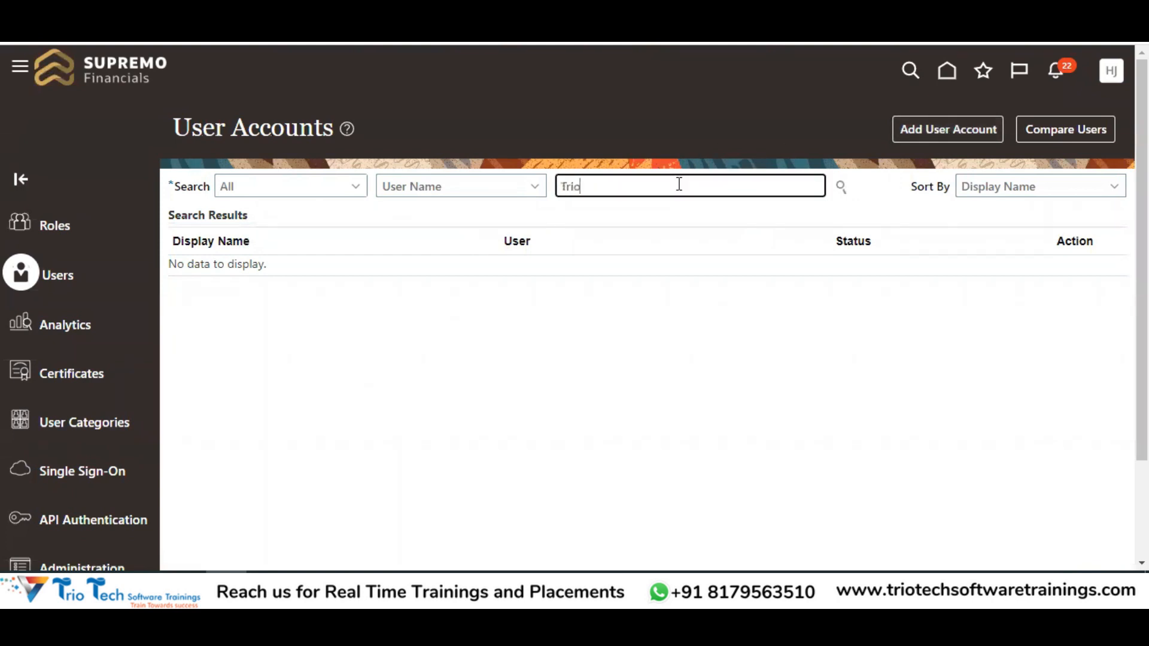
text(.Test)
key(Return)
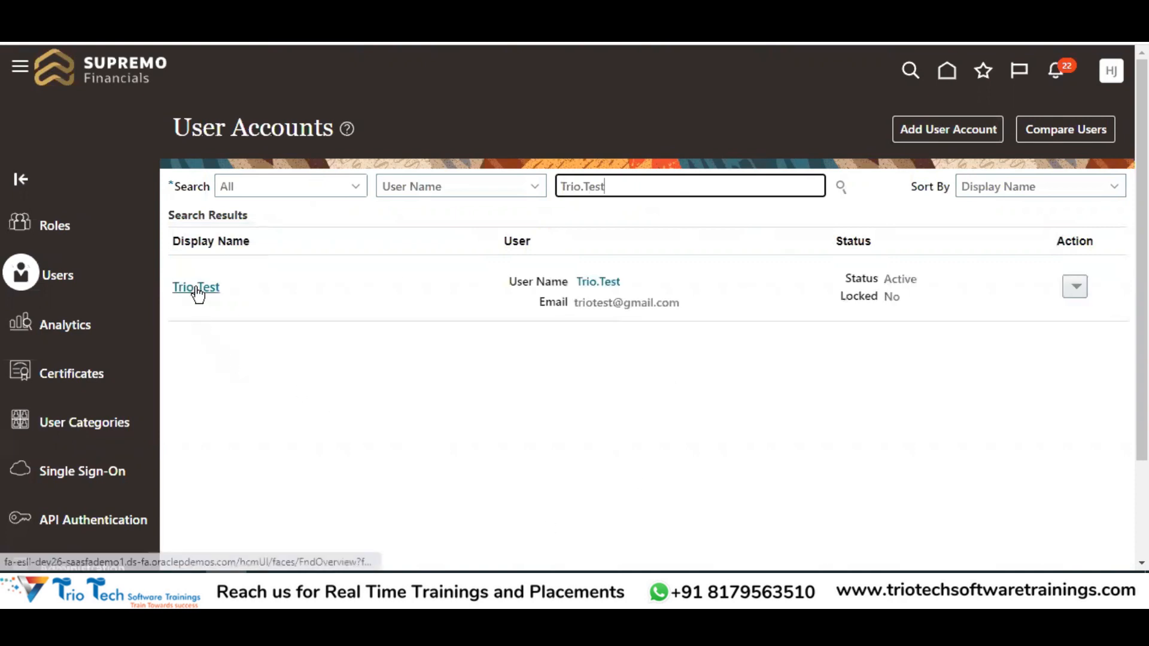
click(1074, 293)
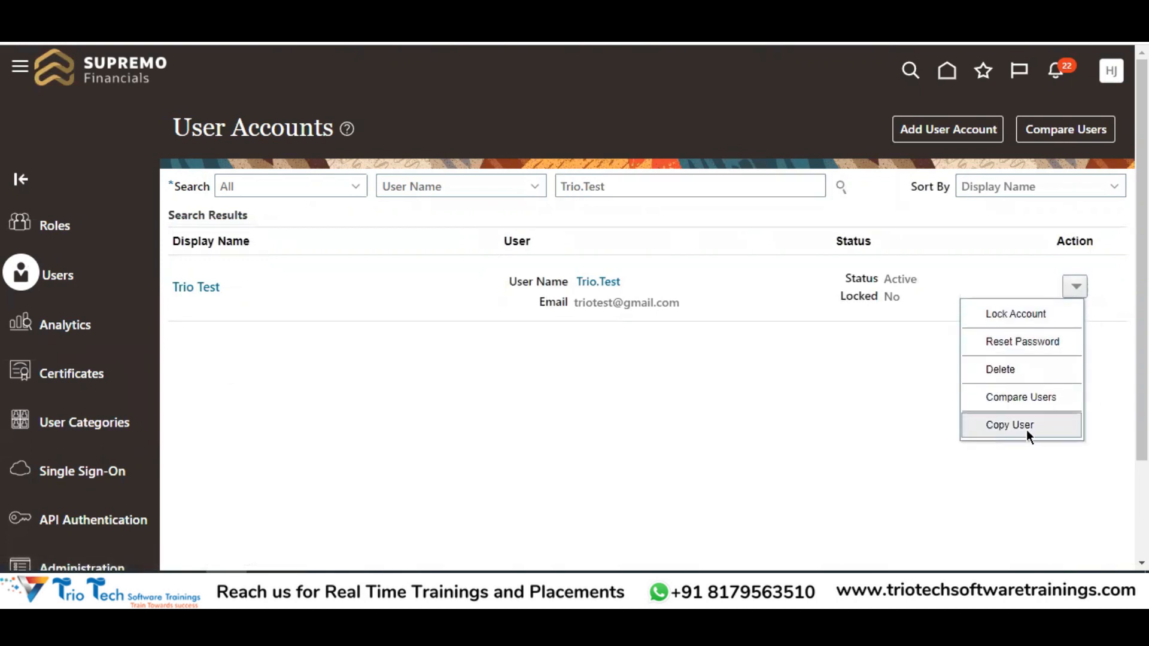
Check Reset Password for the test user, then start Compare Users from the Action menu
click(1007, 347)
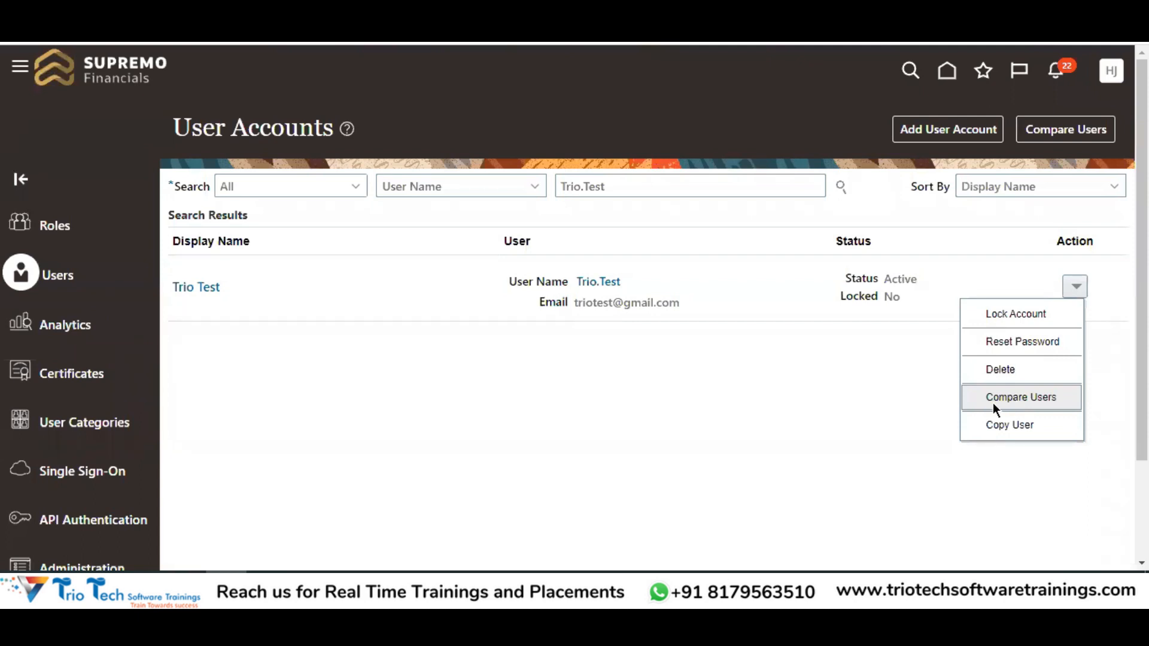
click(1019, 399)
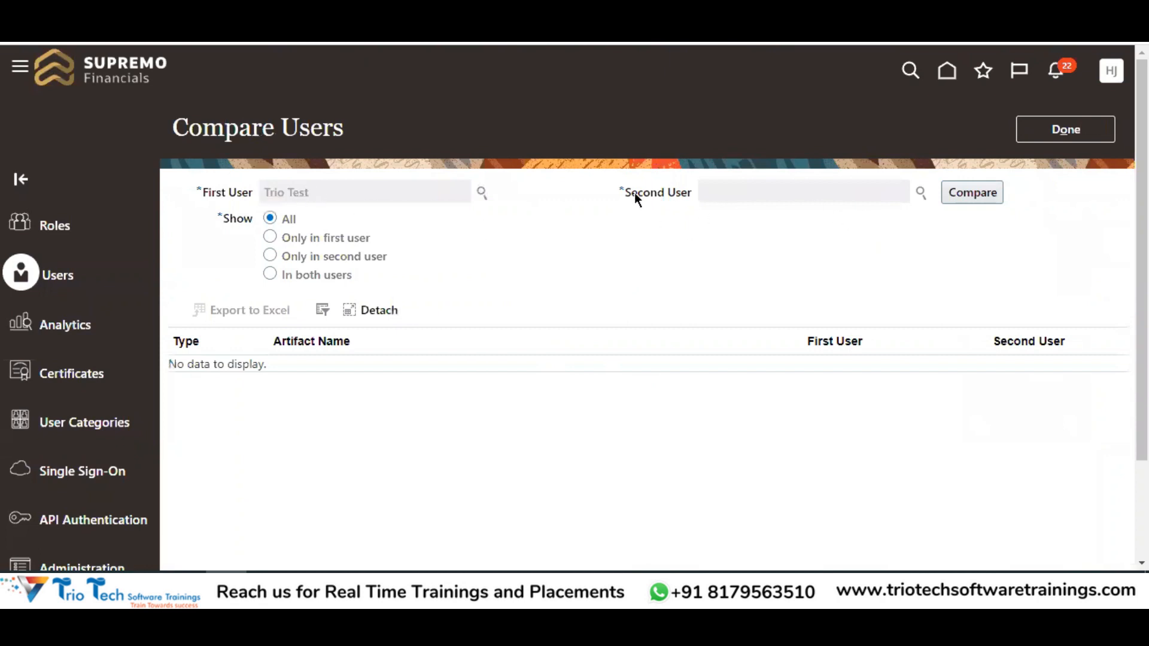
Search for the second user by name, select them, and run the comparison against the test user
click(920, 194)
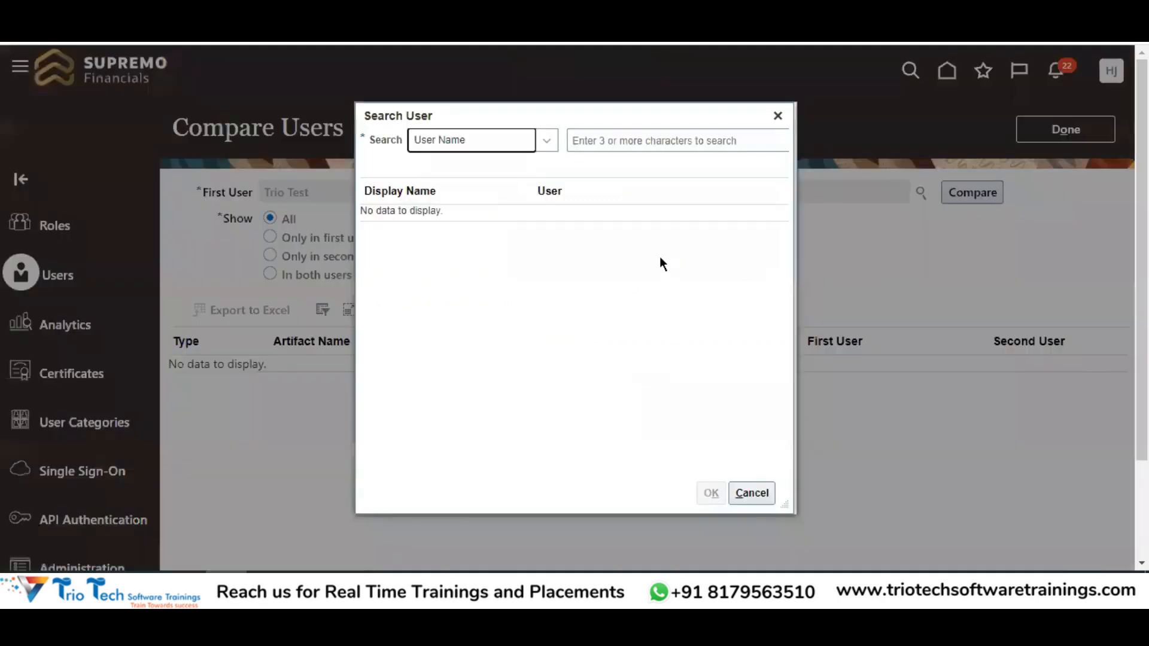
click(626, 141)
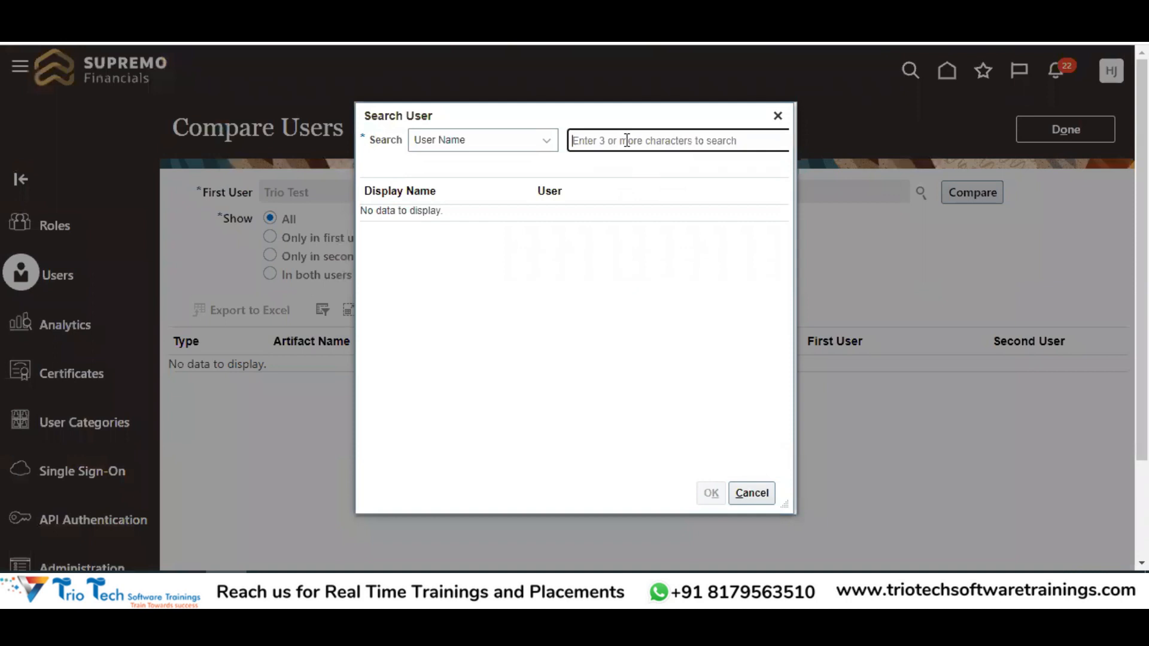
text(John)
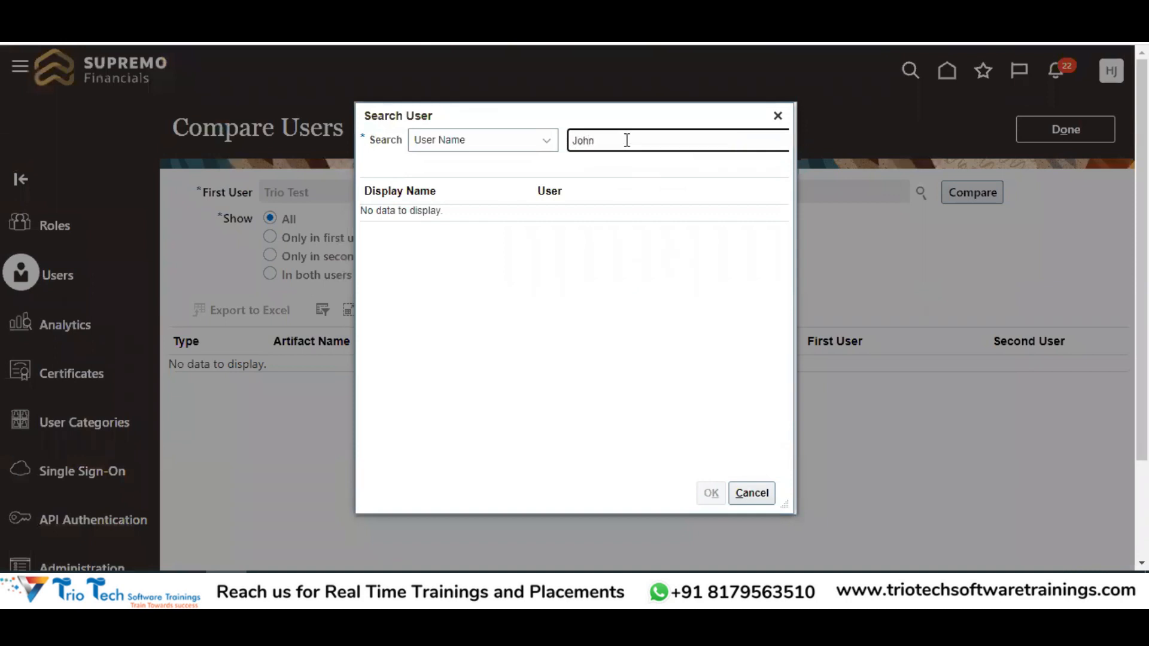
key(Return)
click(509, 246)
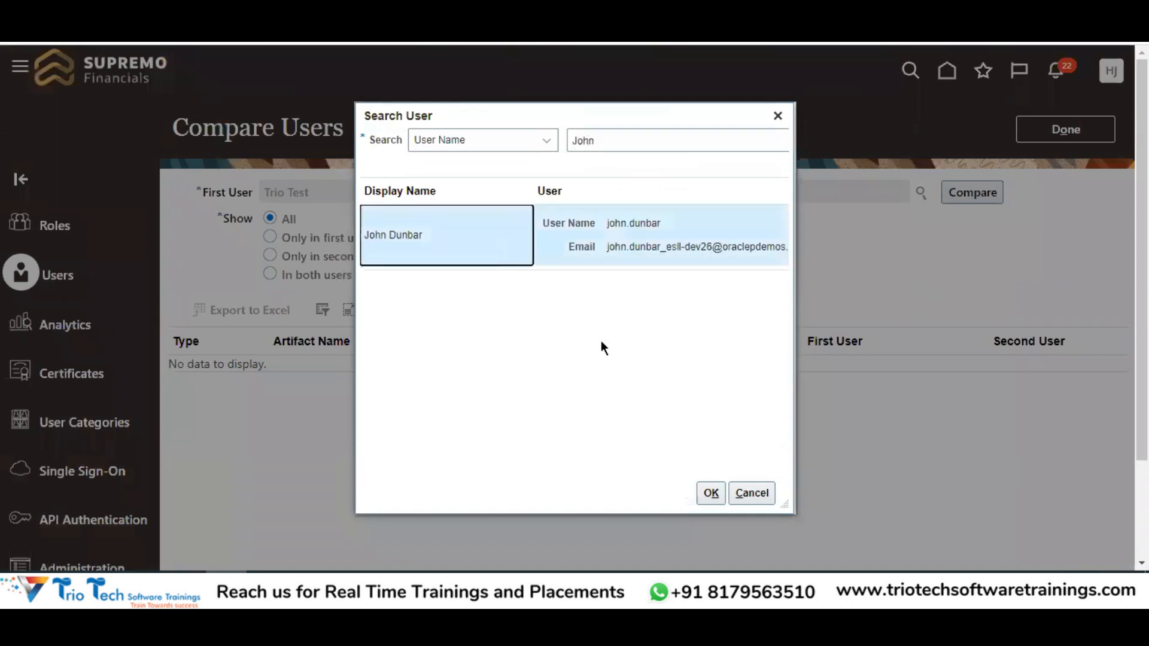
click(704, 502)
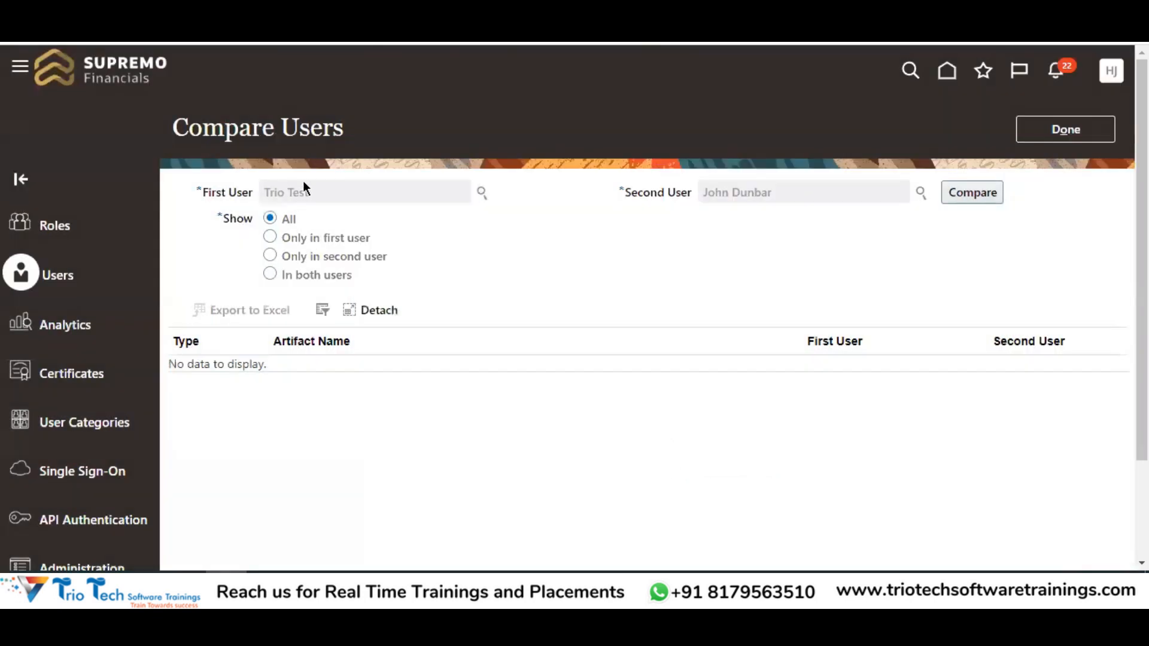
drag(774, 192, 702, 192)
click(987, 198)
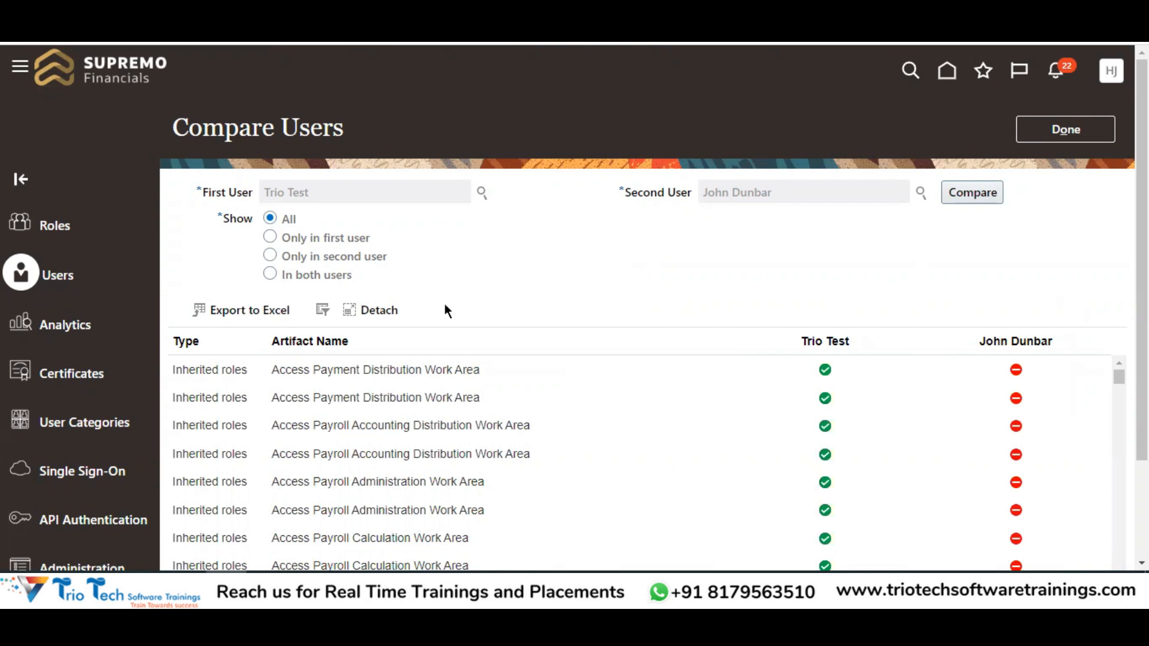
Scroll the shared inherited roles, highlighting Change Worker Manager, Change Worker Working Hour and Channel Administration
scroll(300, 293, down, 2)
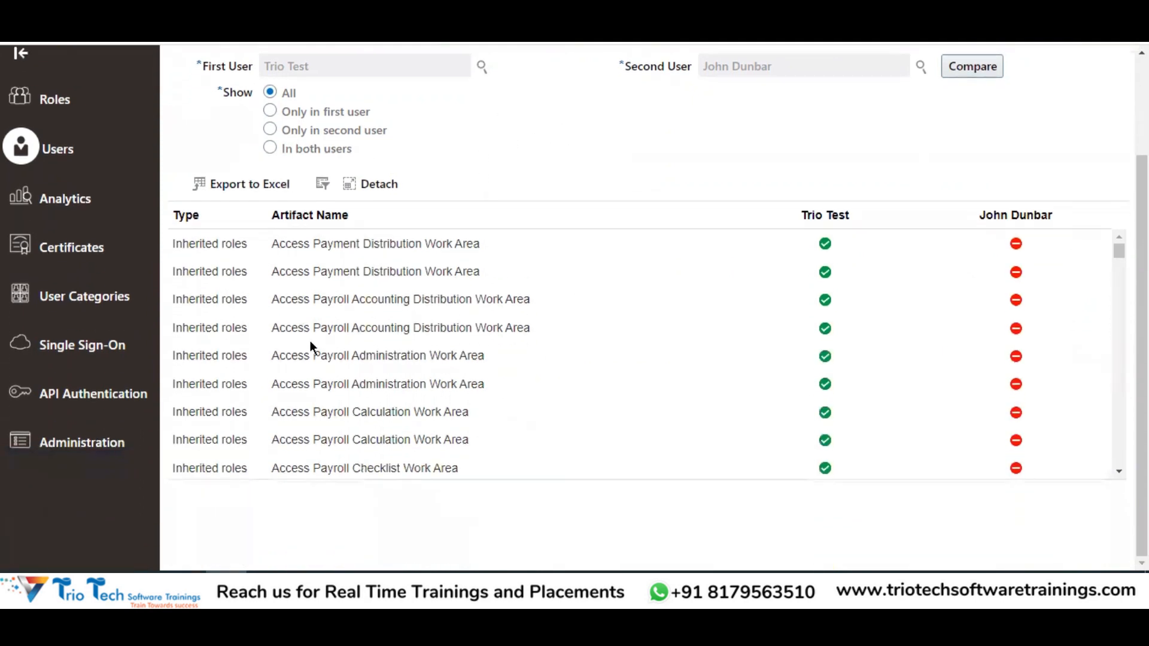
scroll(803, 333, up, 2)
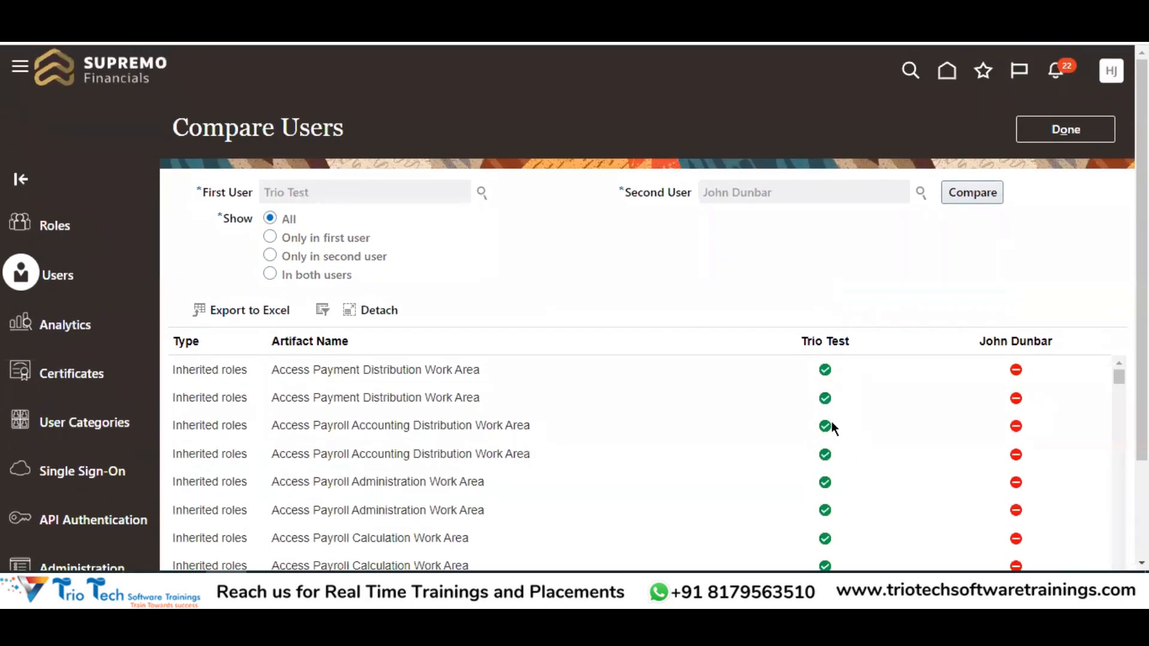
scroll(832, 314, down, 2)
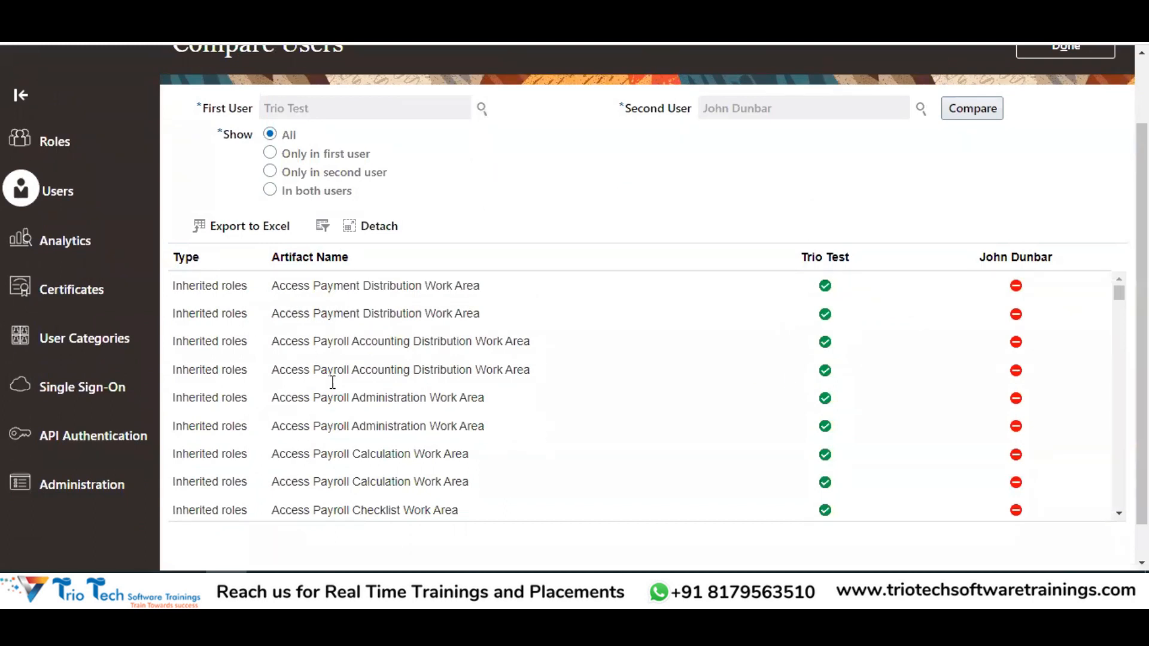
scroll(326, 365, down, 3)
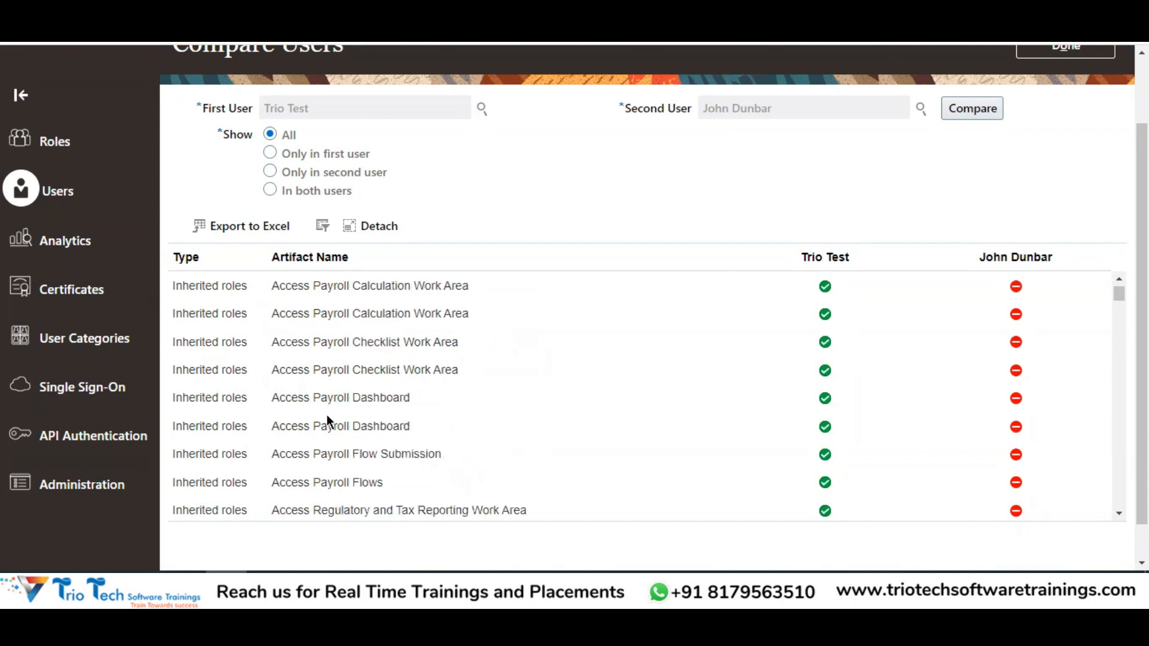
scroll(327, 415, down, 2)
scroll(317, 398, down, 2)
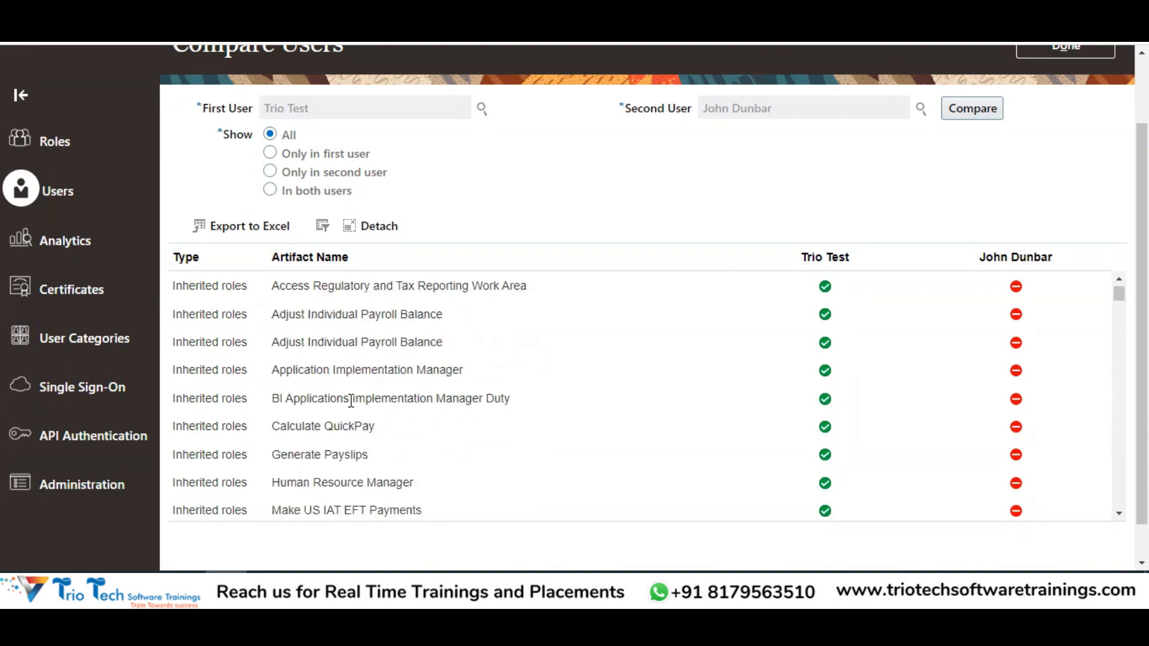
scroll(338, 383, down, 1)
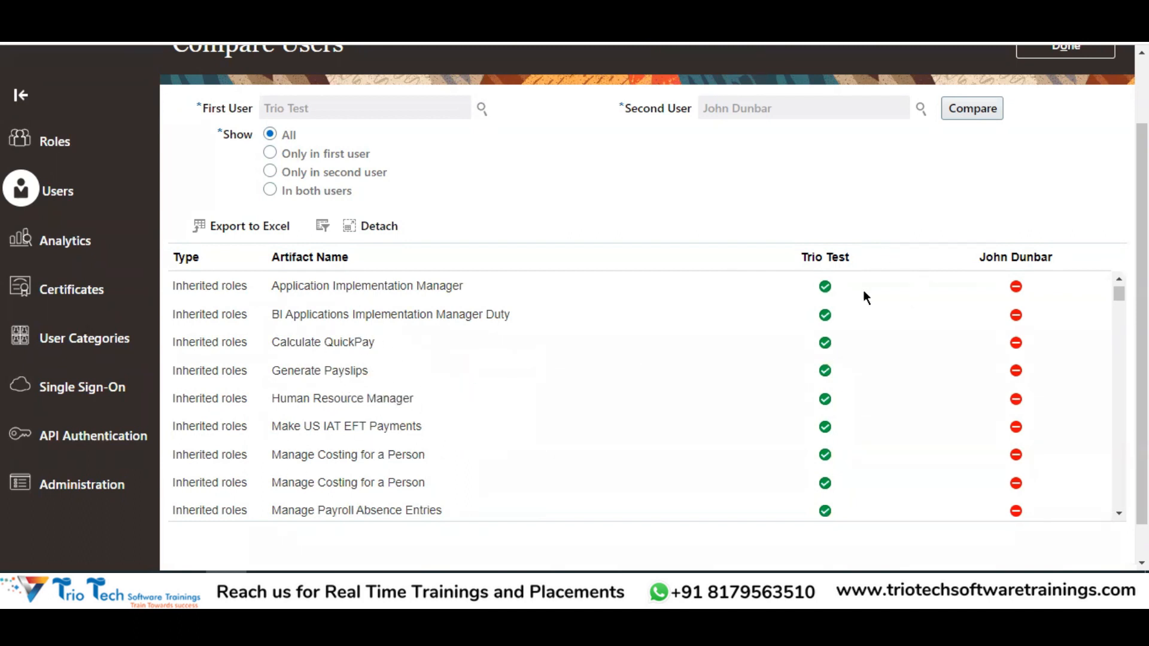
scroll(447, 269, up, 2)
drag(283, 194, 260, 194)
scroll(711, 231, down, 3)
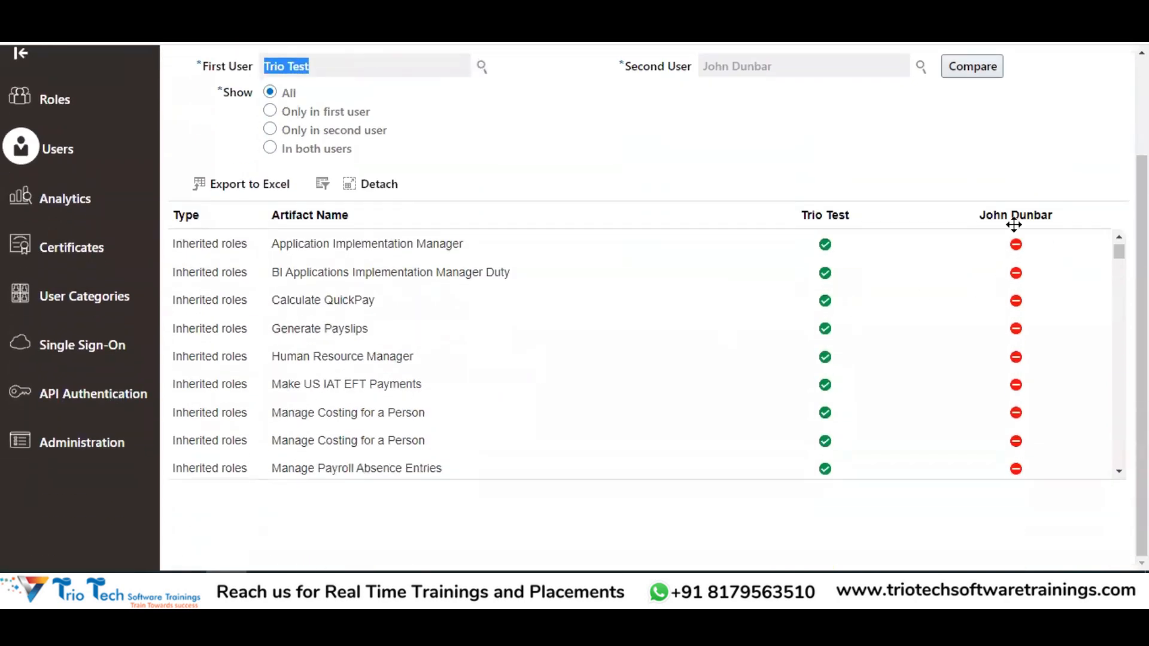
scroll(994, 251, up, 5)
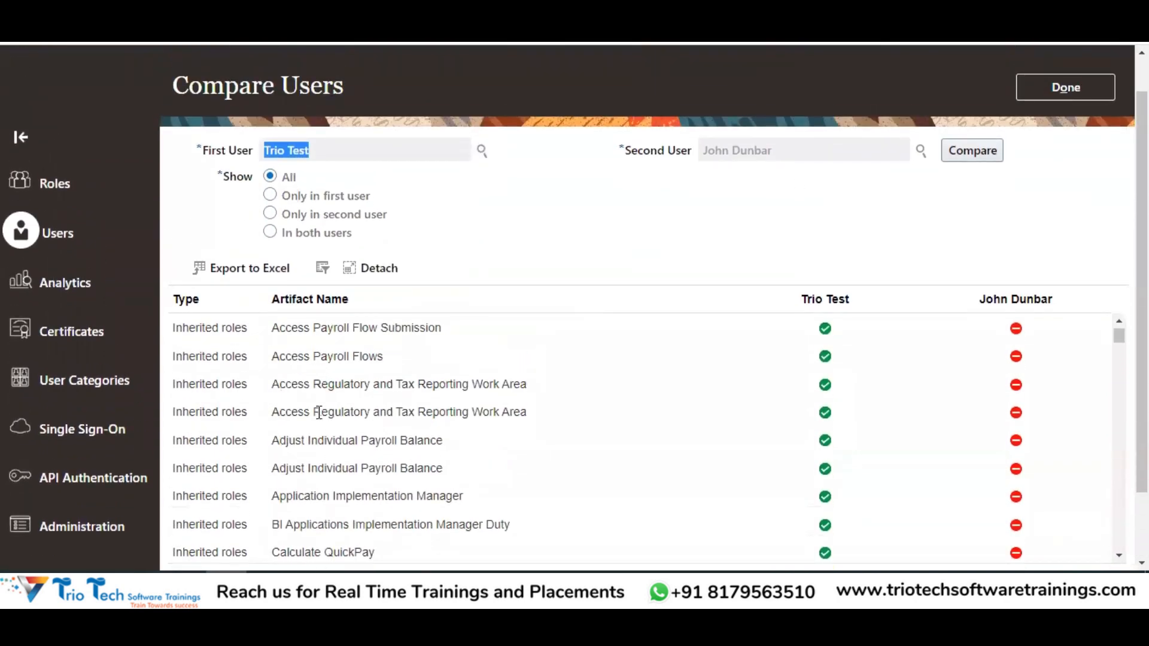
drag(1119, 336, 1119, 417)
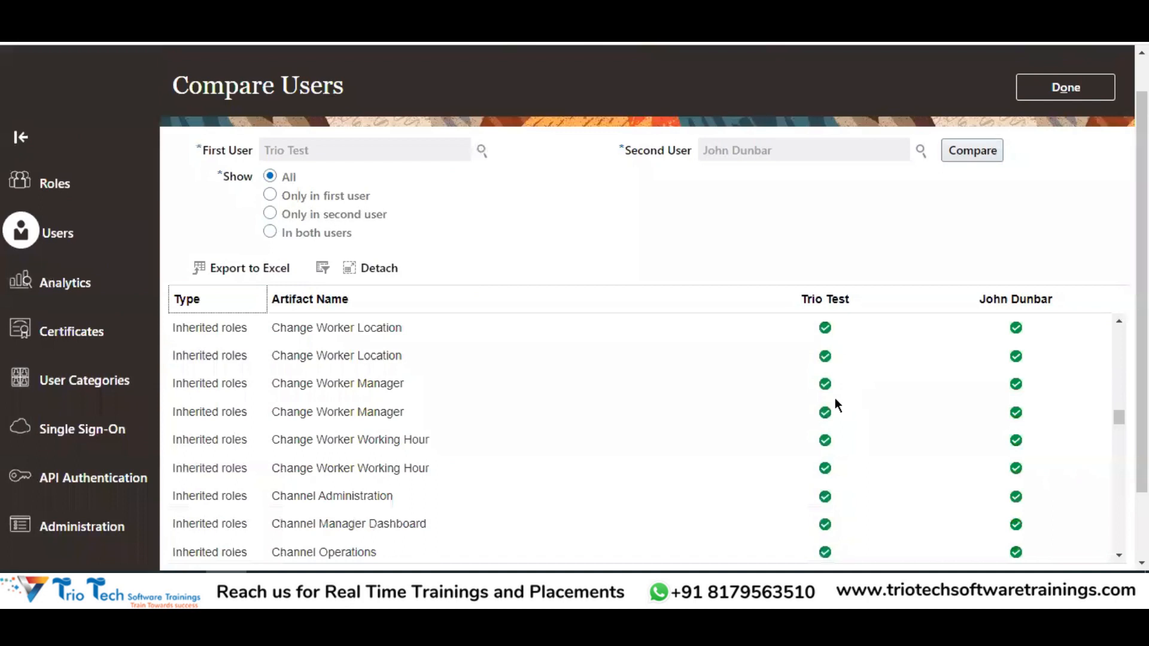
drag(314, 412, 389, 413)
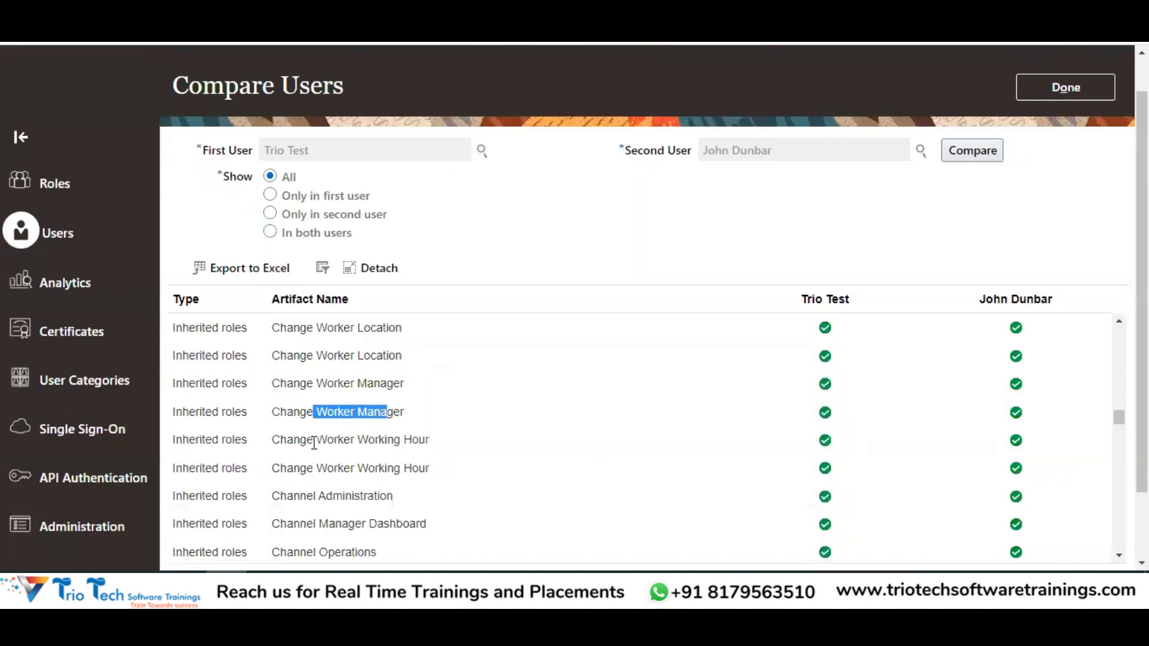
drag(314, 440, 423, 440)
drag(324, 496, 390, 496)
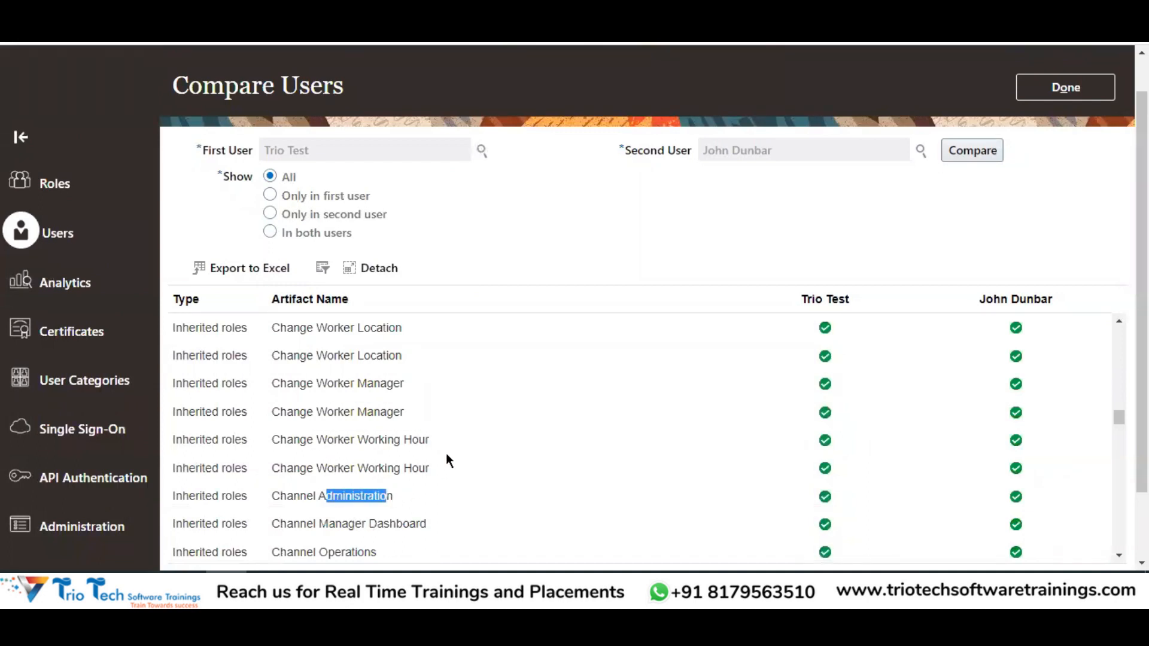
scroll(449, 461, down, 1)
drag(315, 468, 351, 467)
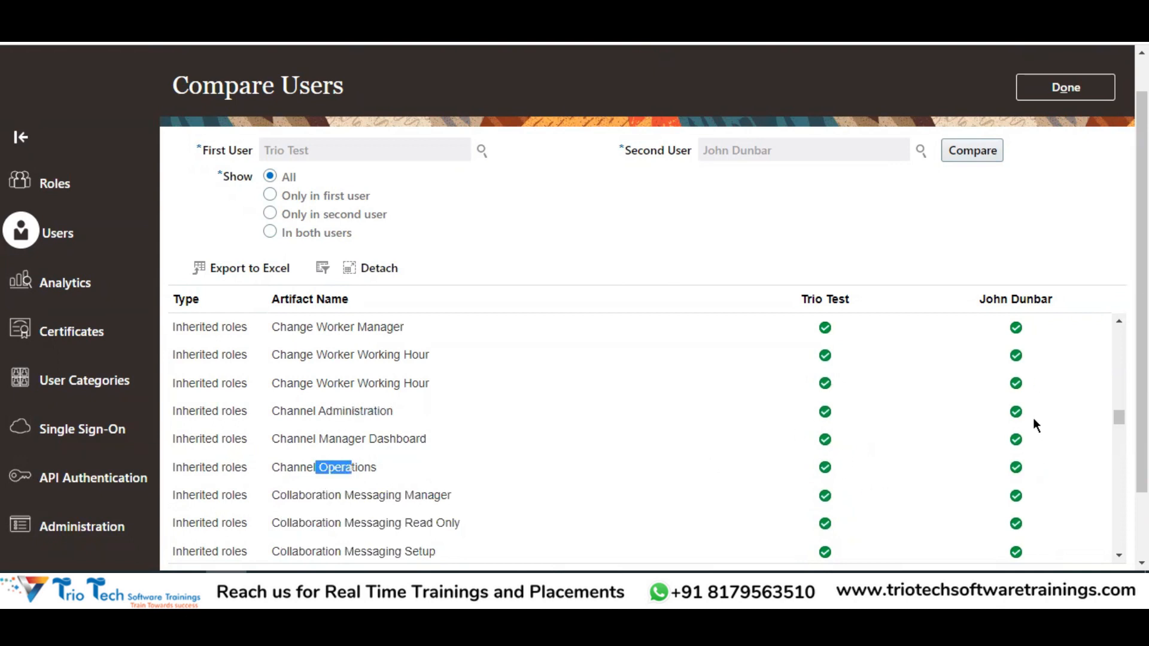
scroll(730, 287, up, 1)
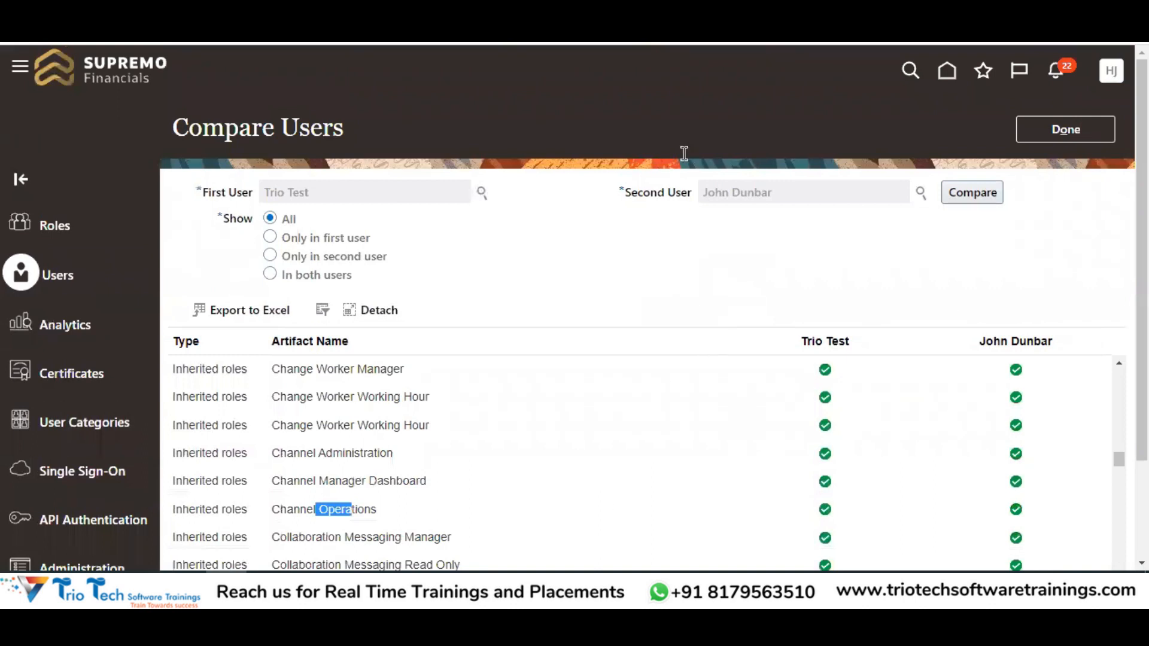
Highlight the Compare Users page title on the comparison results page
click(584, 43)
scroll(598, 214, down, 2)
scroll(441, 205, up, 2)
drag(180, 137, 339, 135)
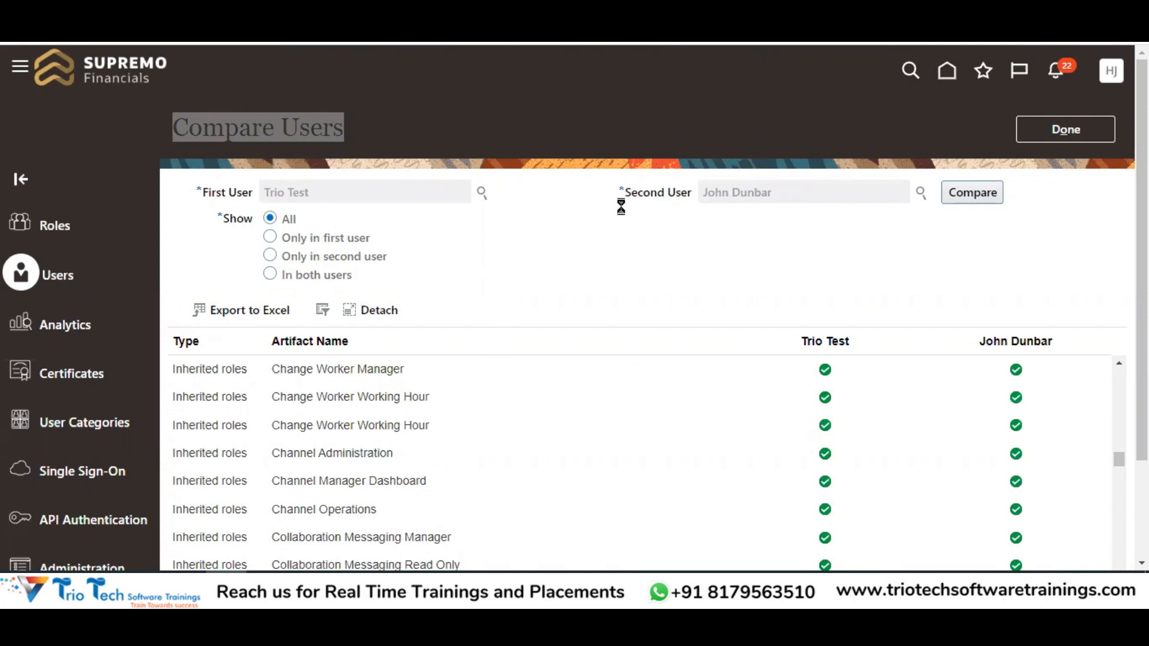
click(397, 205)
drag(188, 128, 323, 147)
click(532, 292)
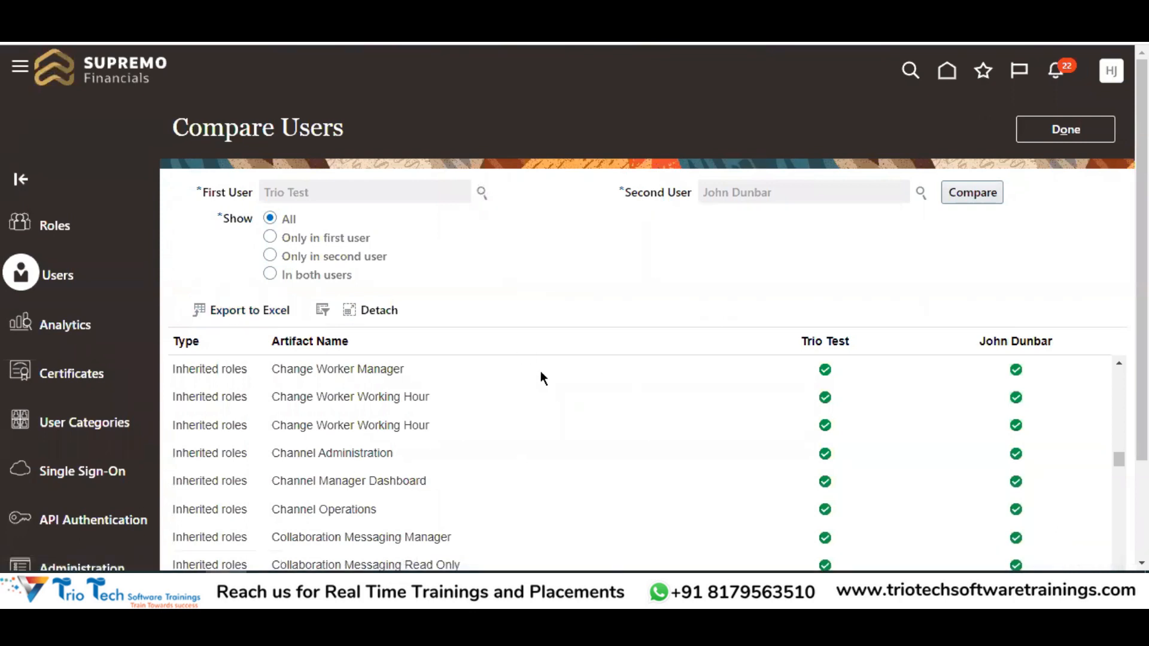
Export the comparison results and open the downloaded file in Excel despite the format warning
click(244, 317)
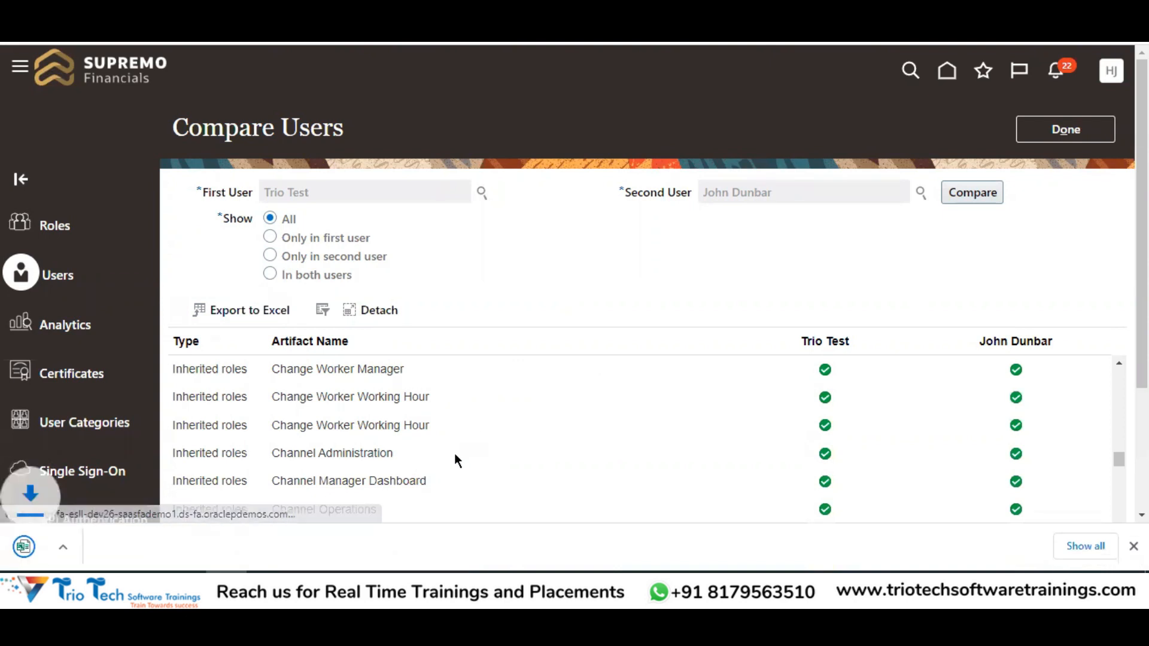
click(104, 554)
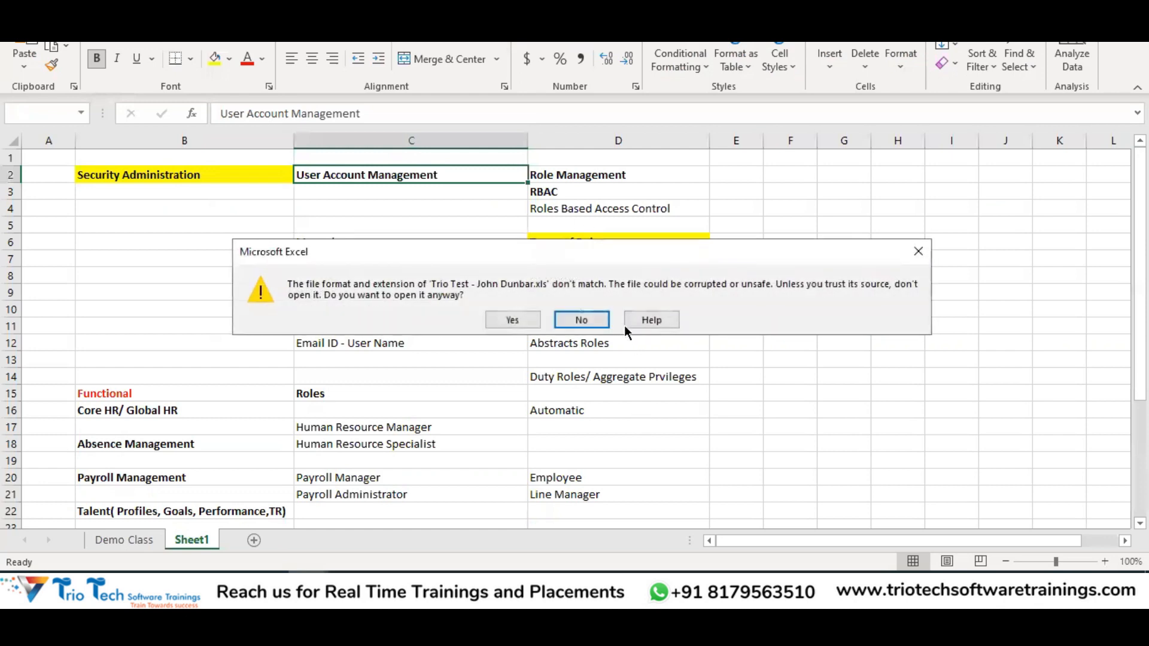
click(498, 321)
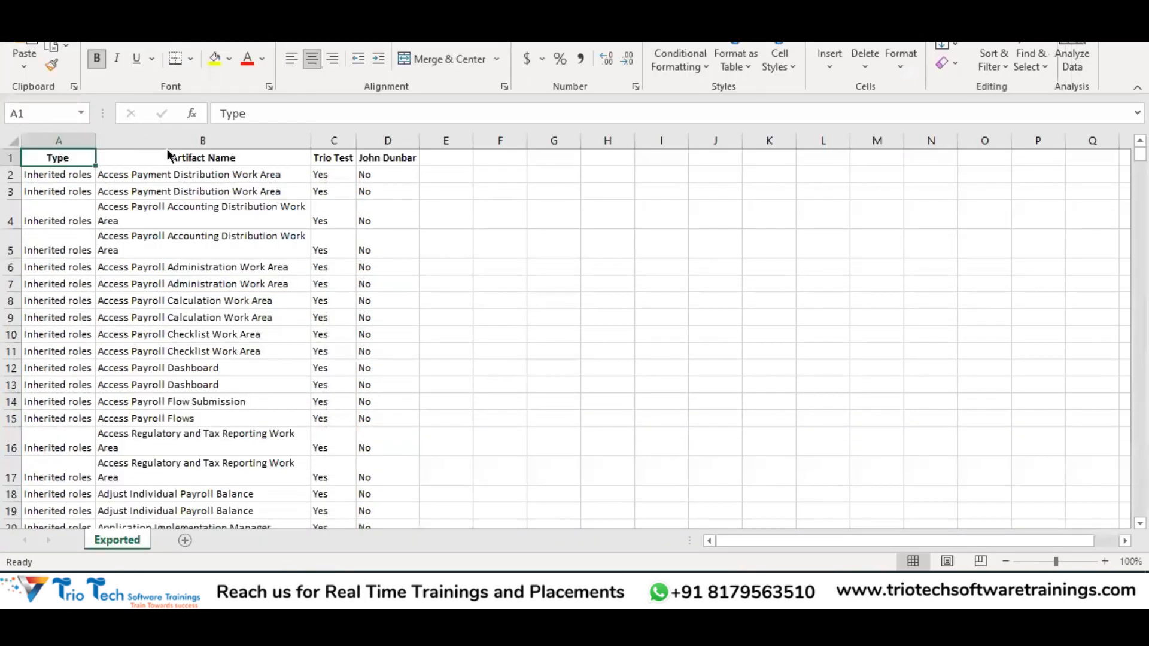
Review the exported sheet, selecting the Artifact Name column, then cells C1 and D2
click(175, 140)
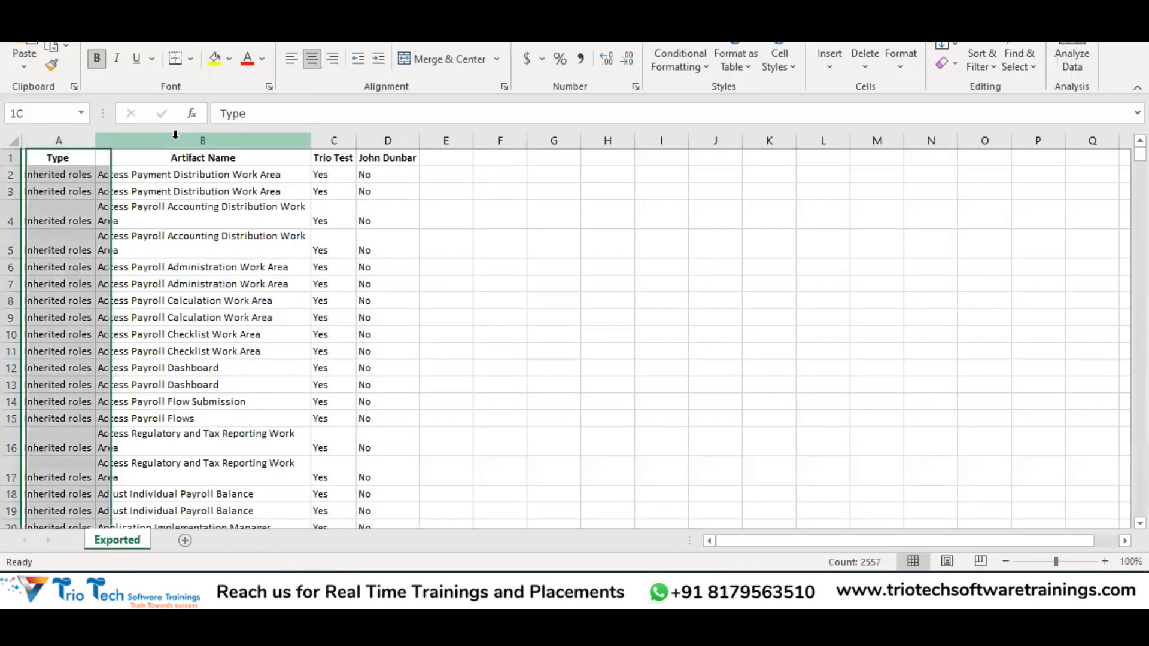
scroll(206, 326, down, 4)
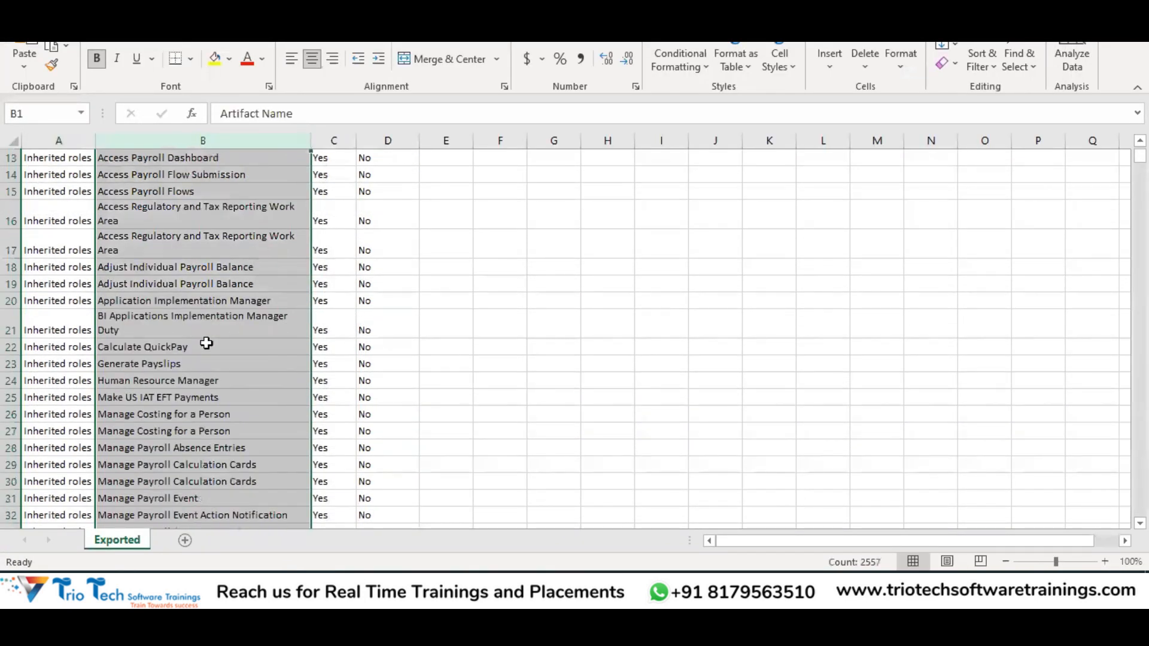
scroll(206, 323, down, 16)
scroll(226, 256, up, 20)
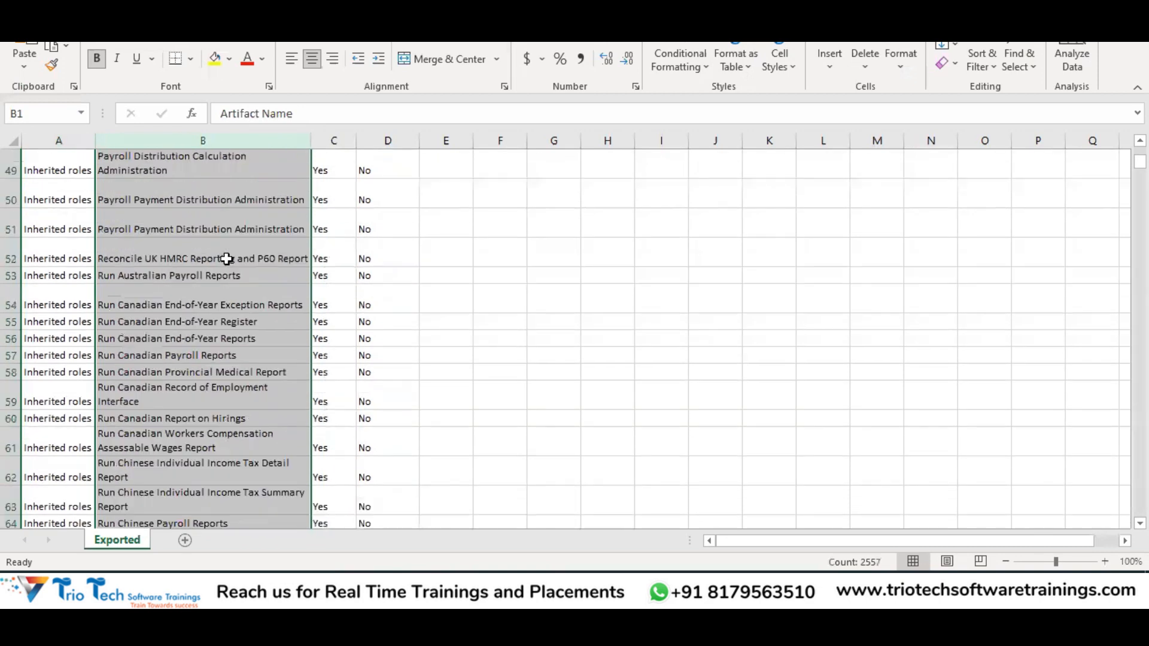
click(346, 155)
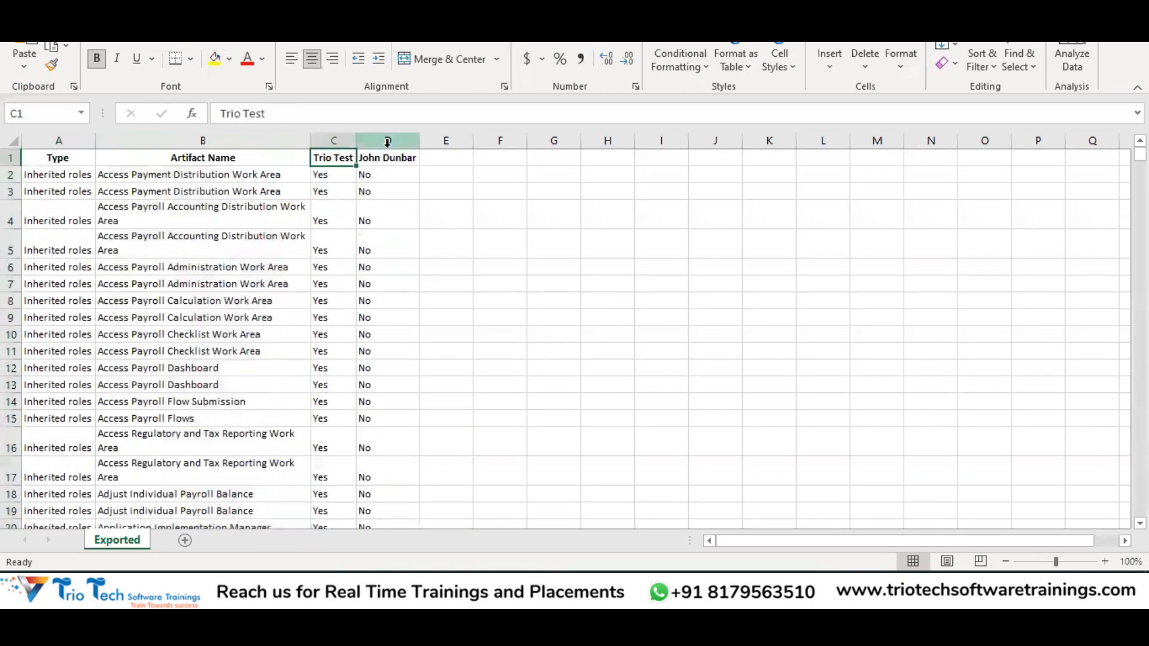
click(360, 176)
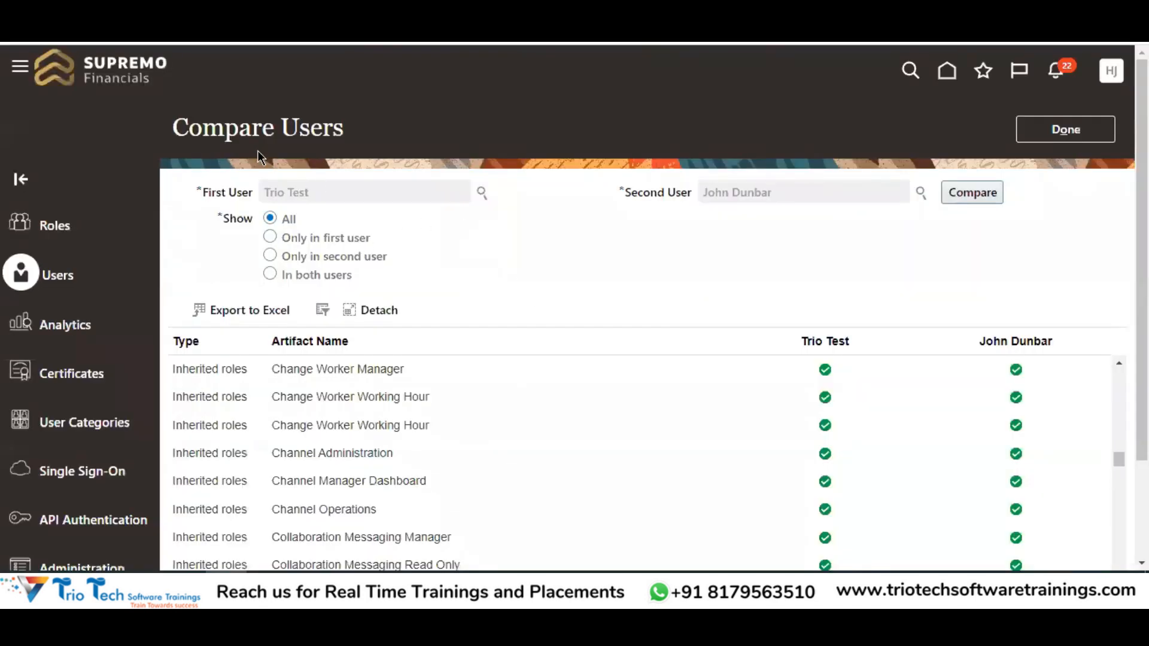
Close the Compare Users page, then open and dismiss the test user's Action menu
drag(226, 128, 334, 128)
click(1065, 129)
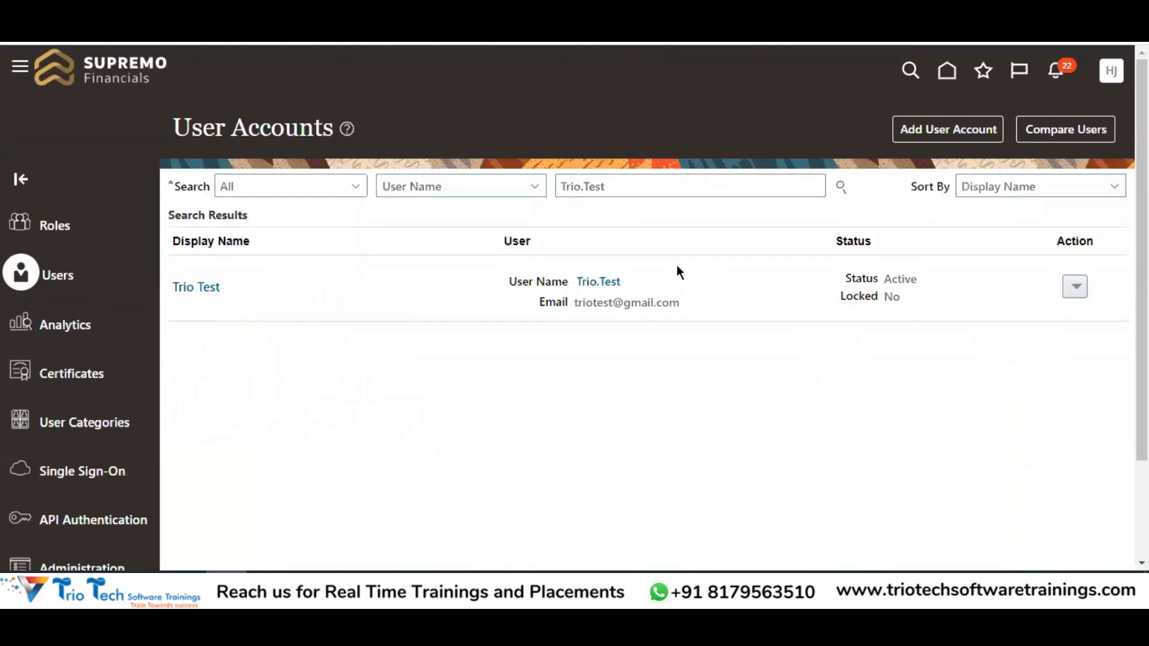
click(1070, 294)
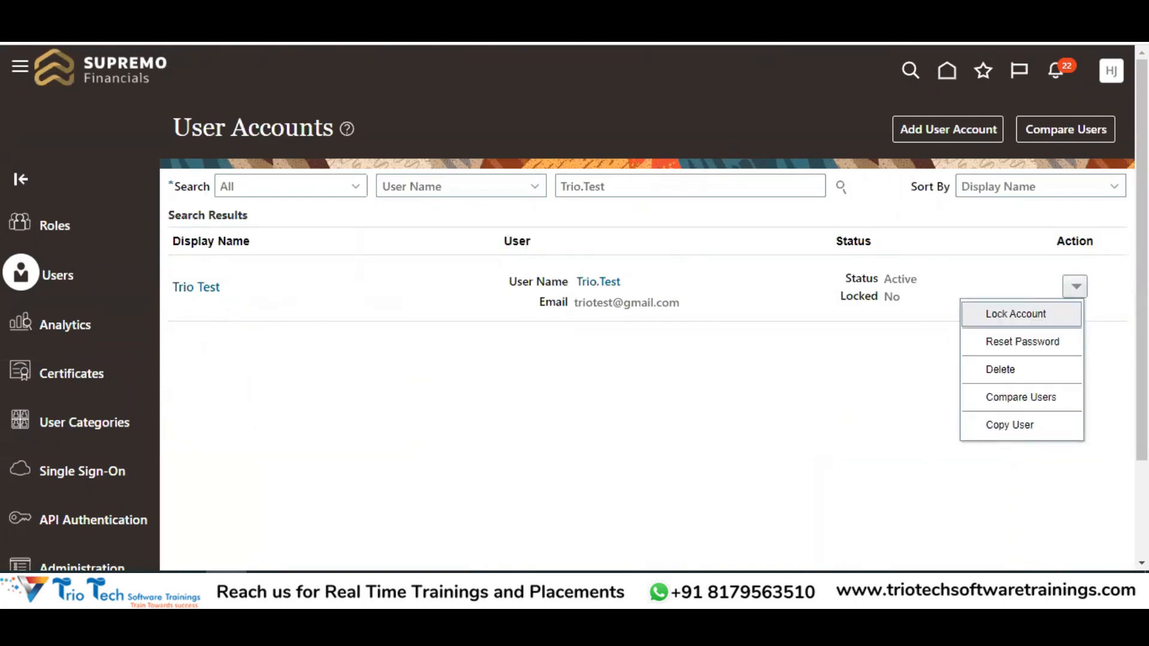
click(597, 318)
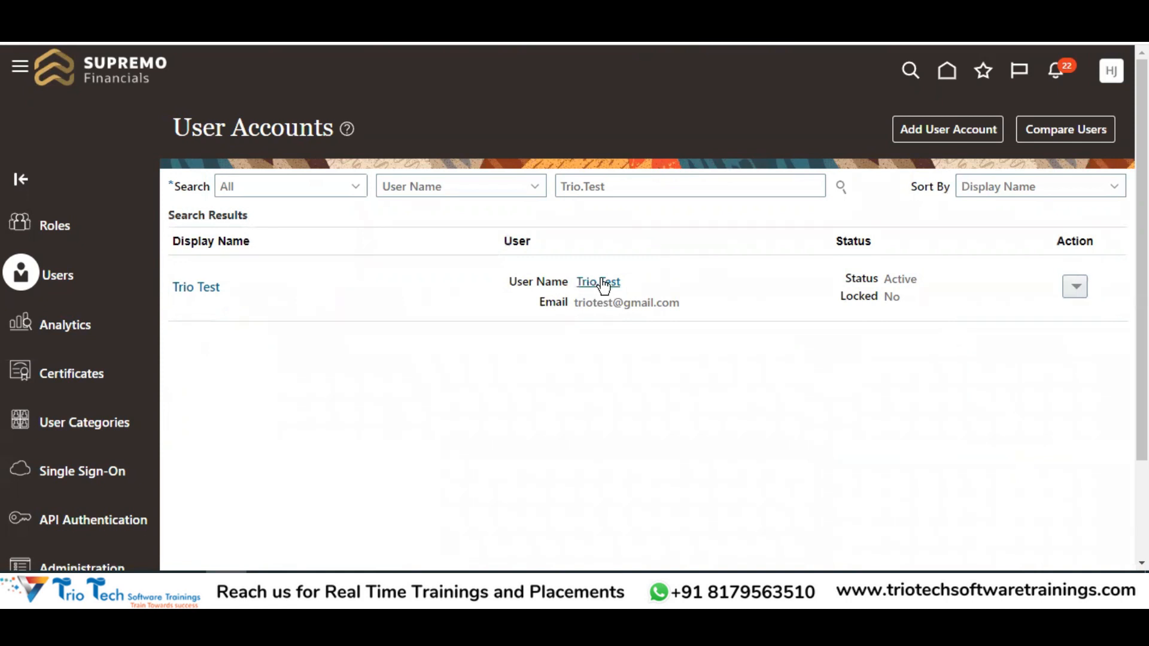
View the test user's account details and assigned roles, then return to the User Accounts list
click(198, 287)
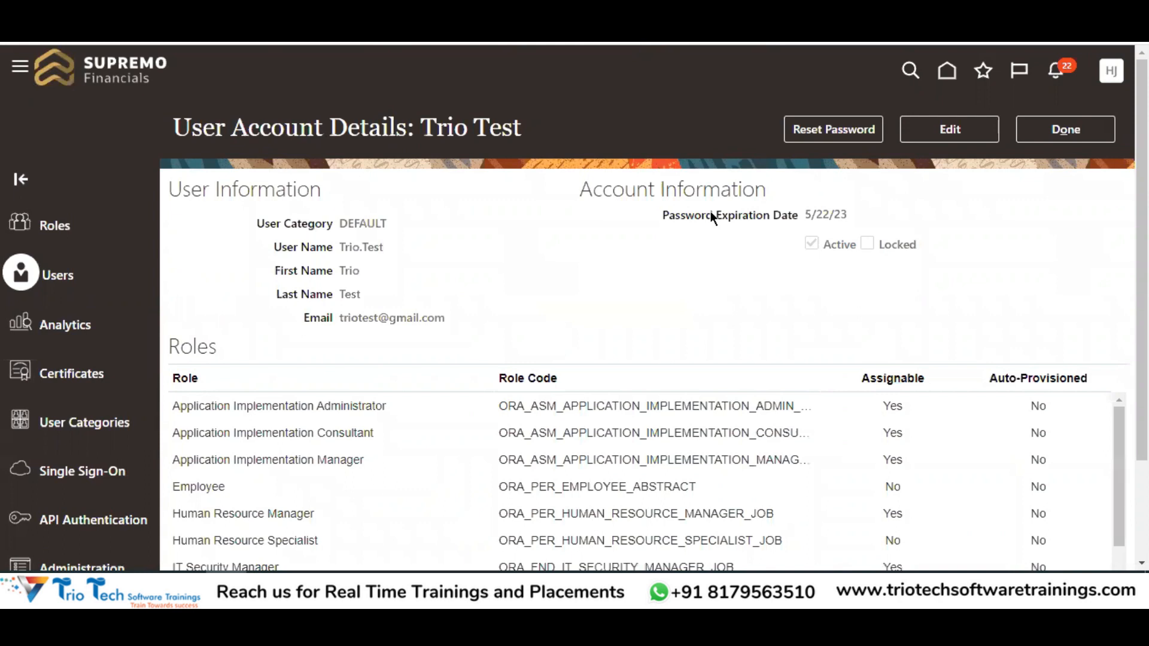
scroll(276, 379, down, 3)
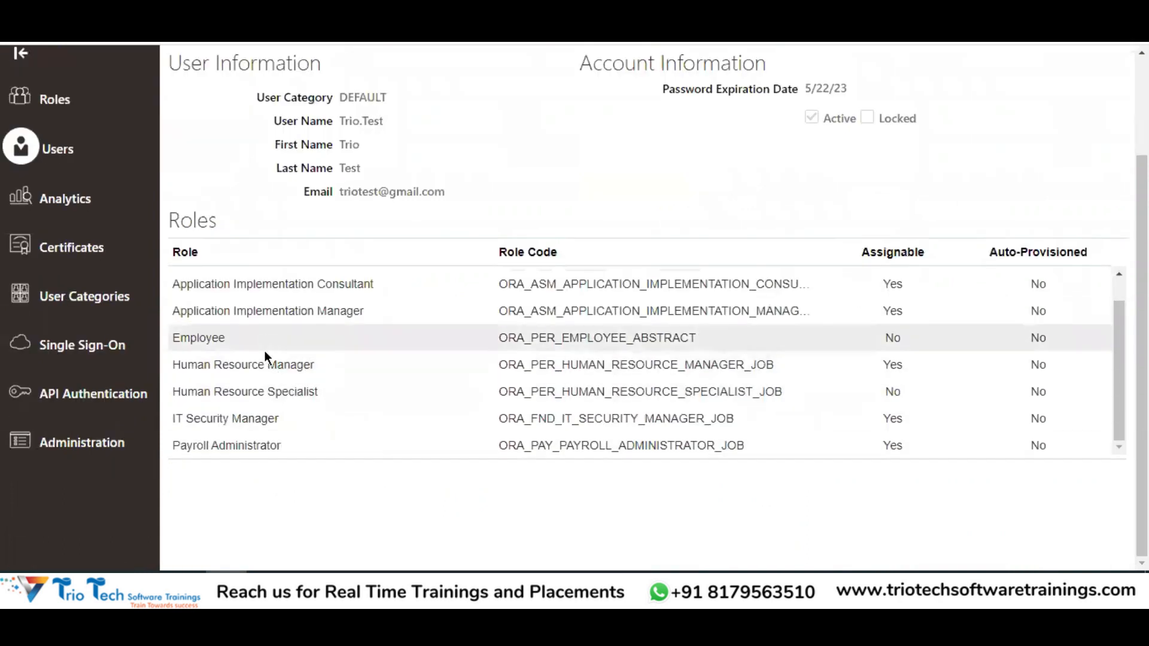
scroll(269, 356, up, 4)
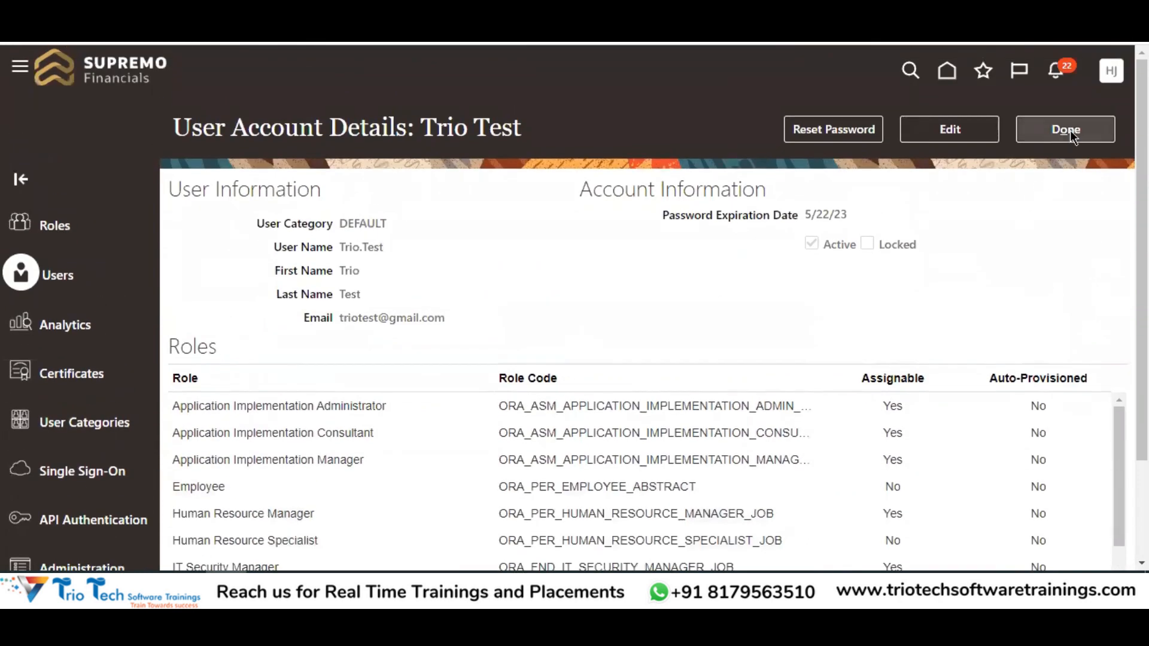
click(1070, 130)
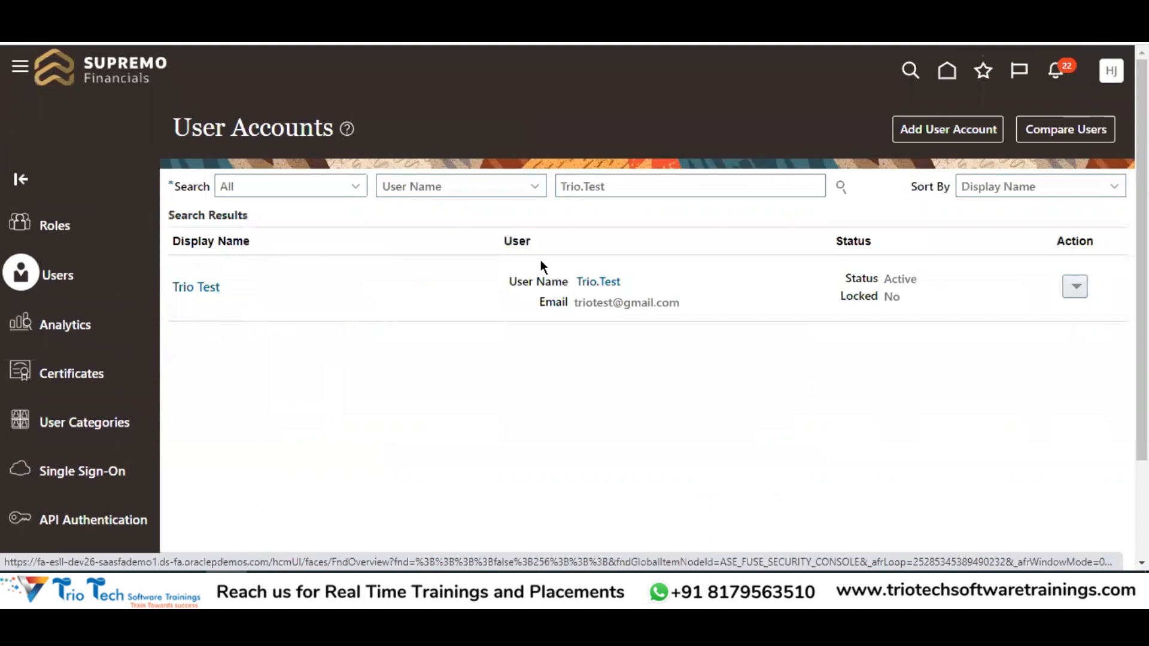
click(927, 139)
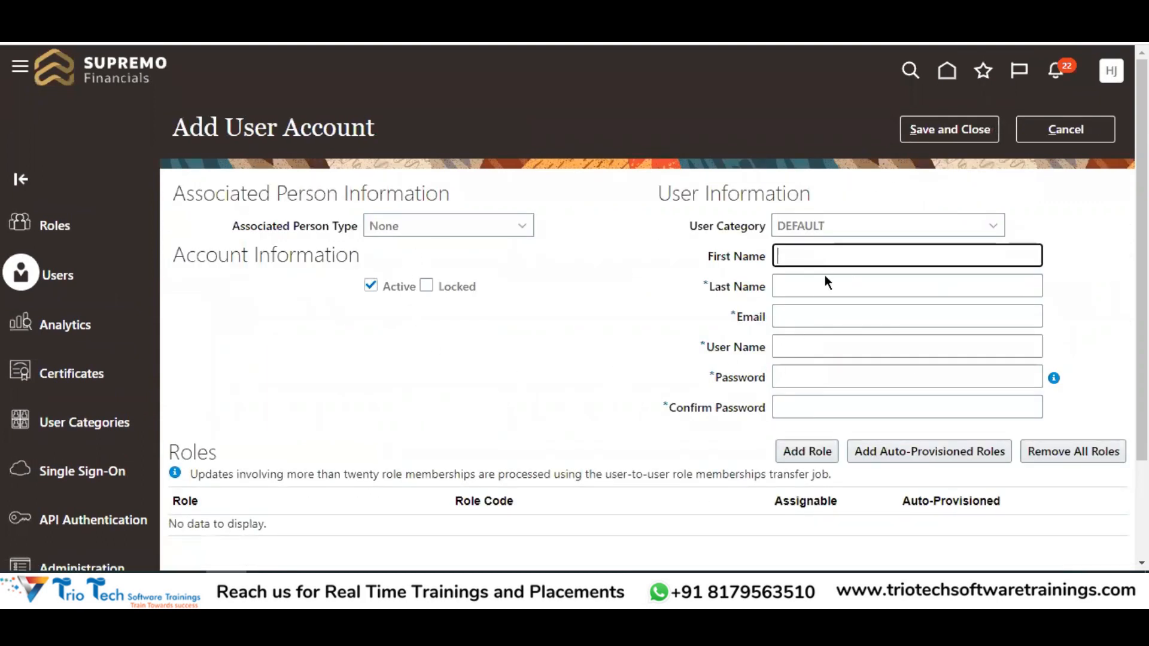
click(803, 376)
click(679, 250)
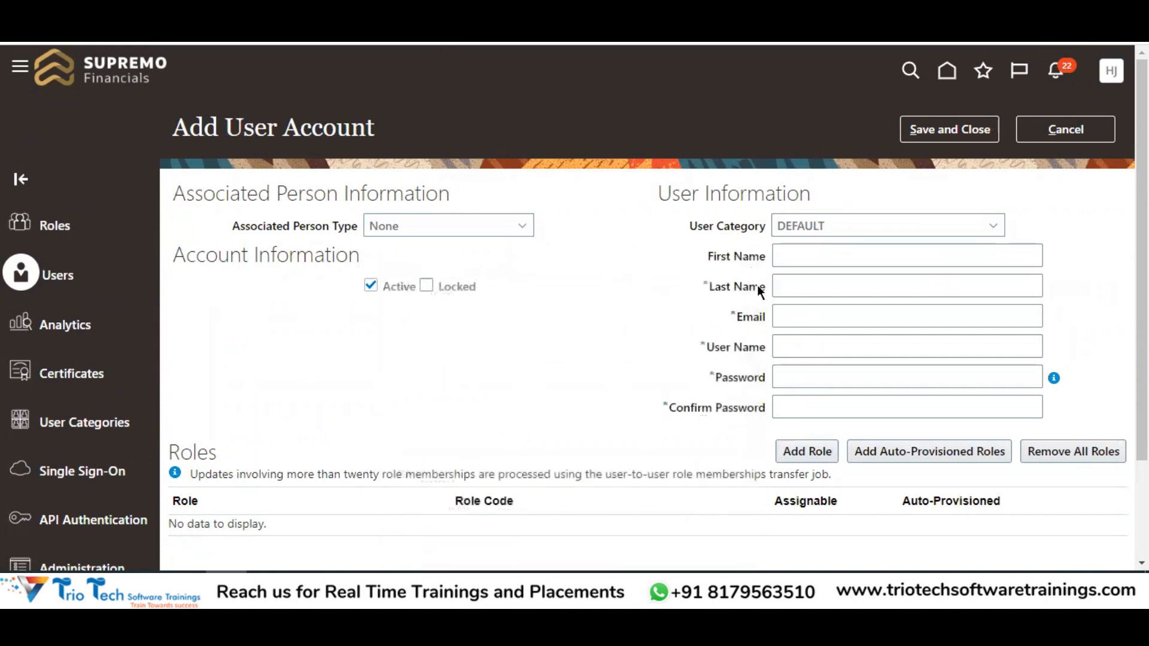
scroll(771, 390, down, 3)
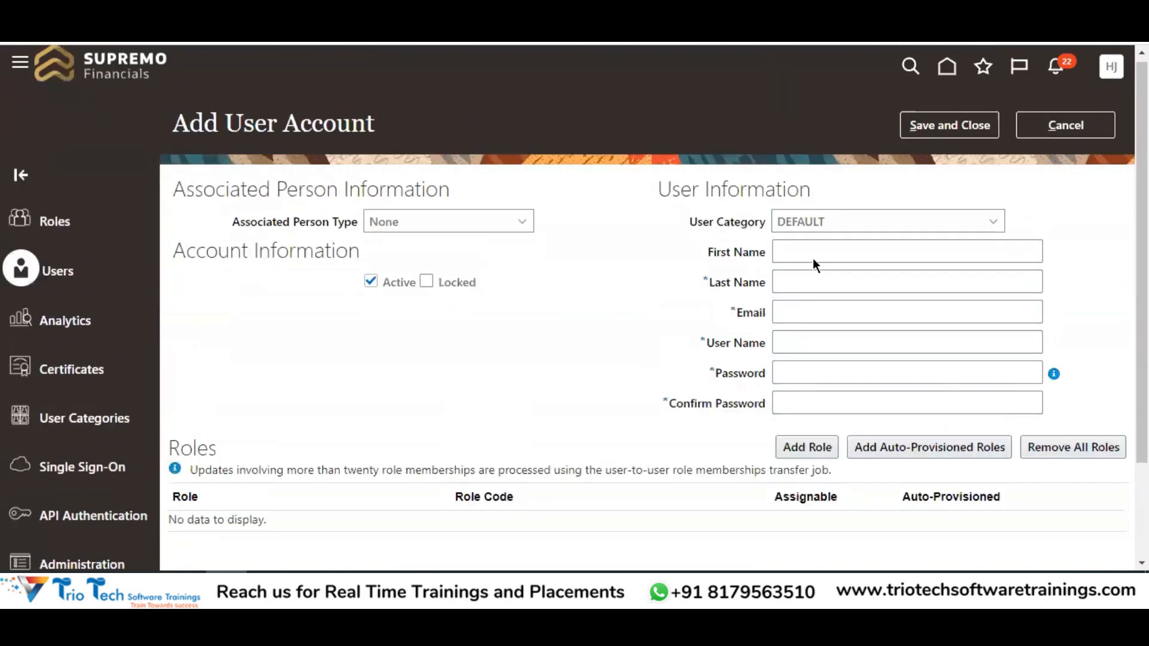
scroll(813, 257, up, 3)
click(1075, 138)
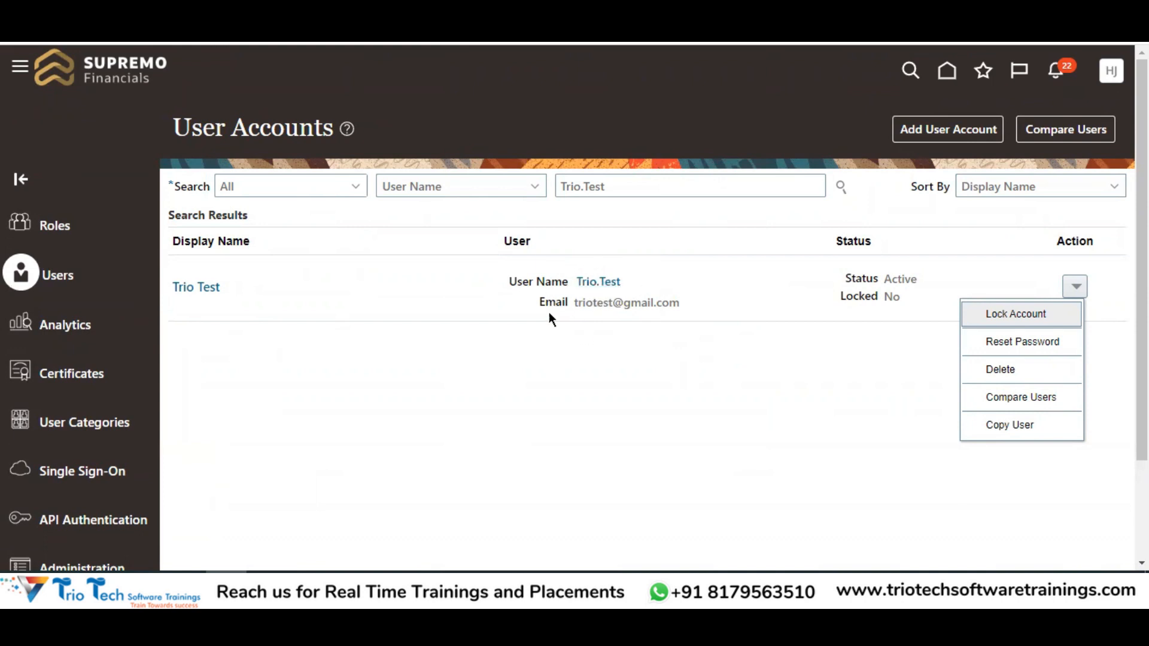
Copy the test user into a new account and review its pre-filled Roles table and First Name field
click(1014, 425)
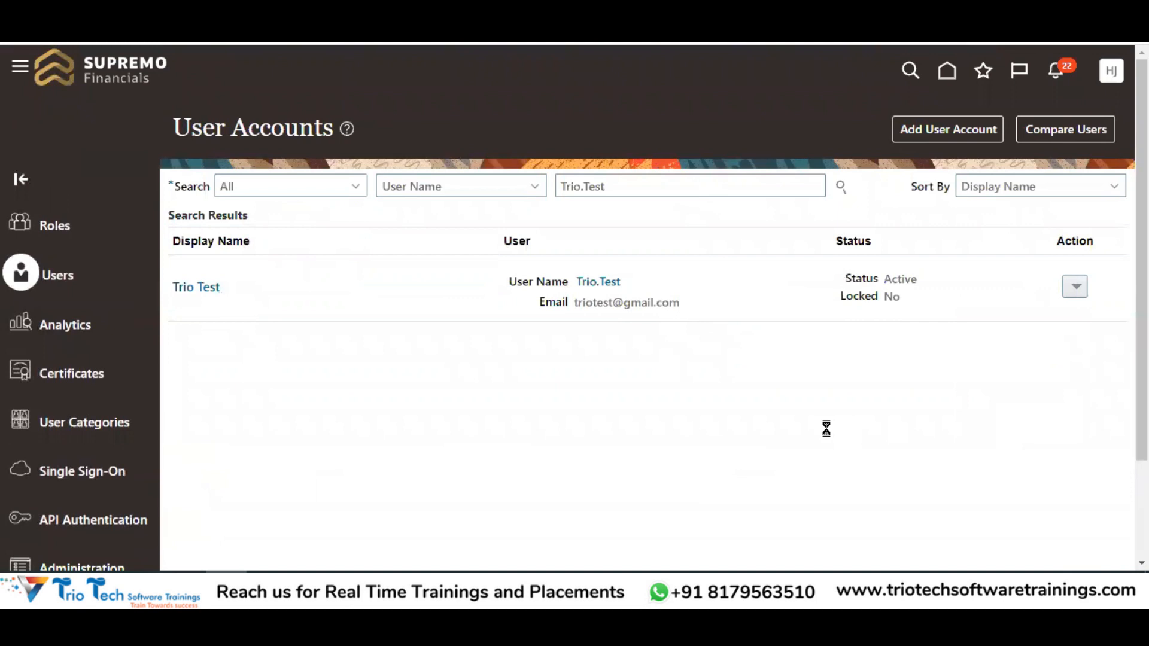
drag(174, 126, 375, 128)
scroll(278, 396, down, 3)
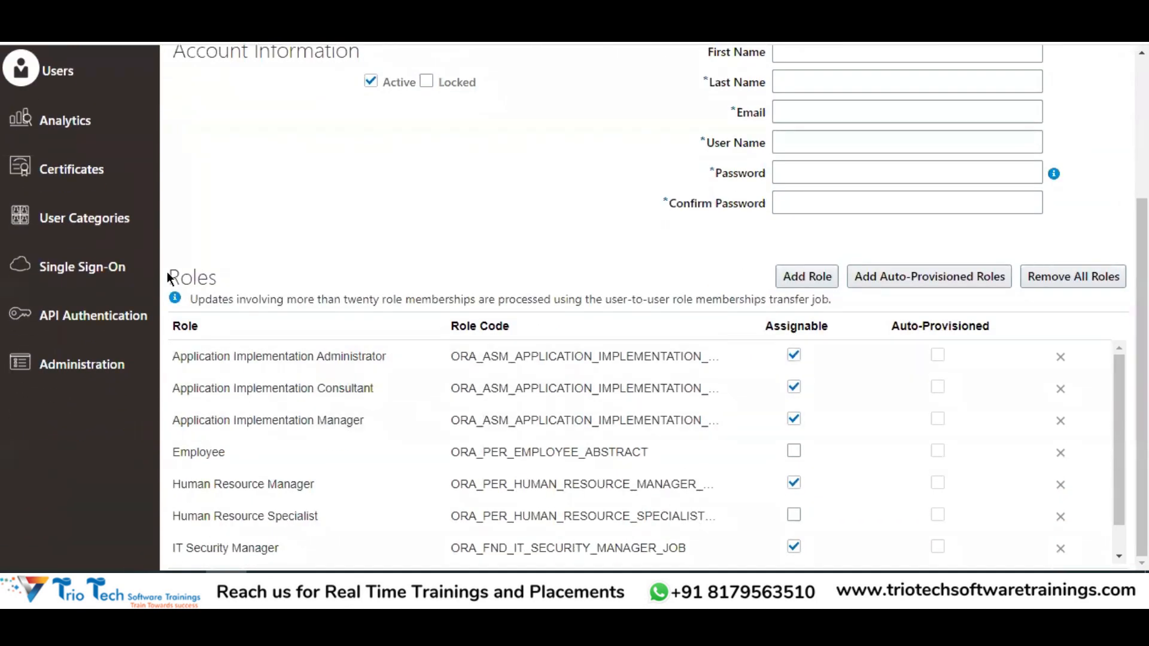
drag(169, 275, 208, 277)
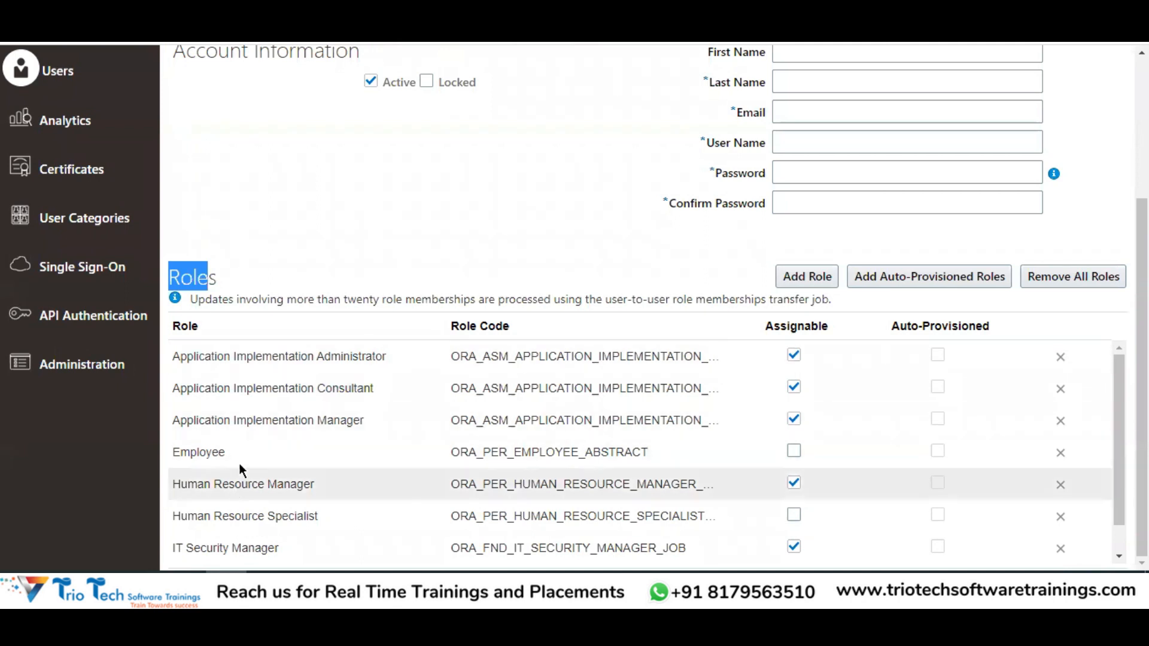
scroll(583, 355, up, 3)
click(785, 254)
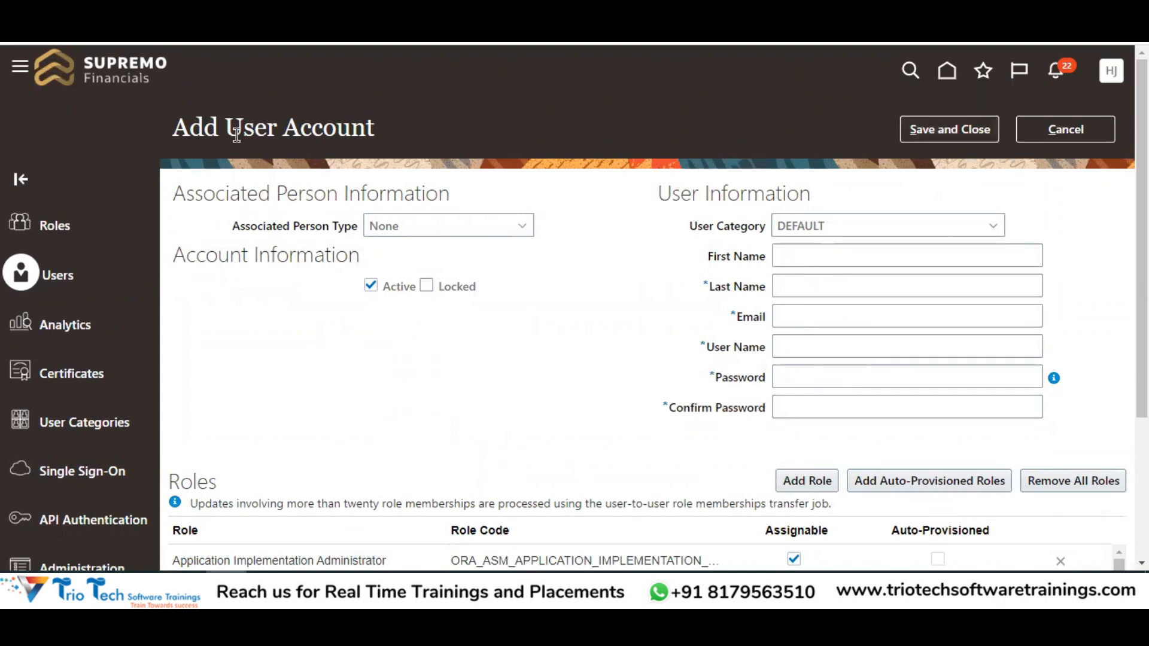
drag(243, 128, 323, 129)
scroll(735, 289, down, 3)
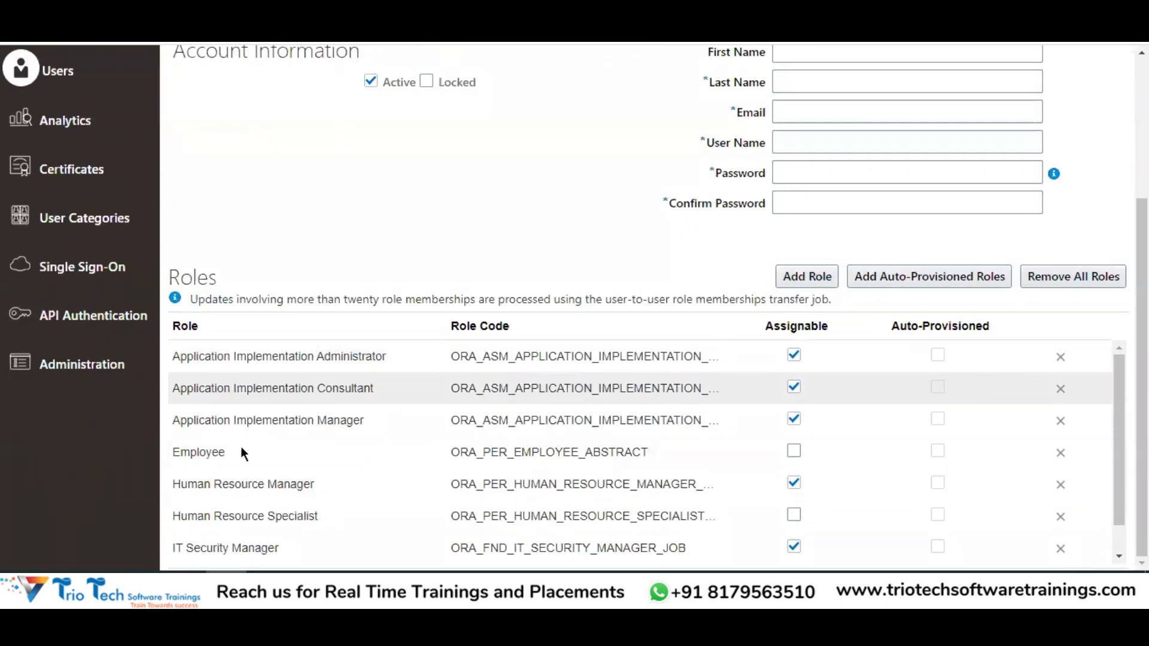
scroll(473, 299, up, 3)
Cancel the Add User Account form, then open and close the test user's Action menu twice
click(1065, 129)
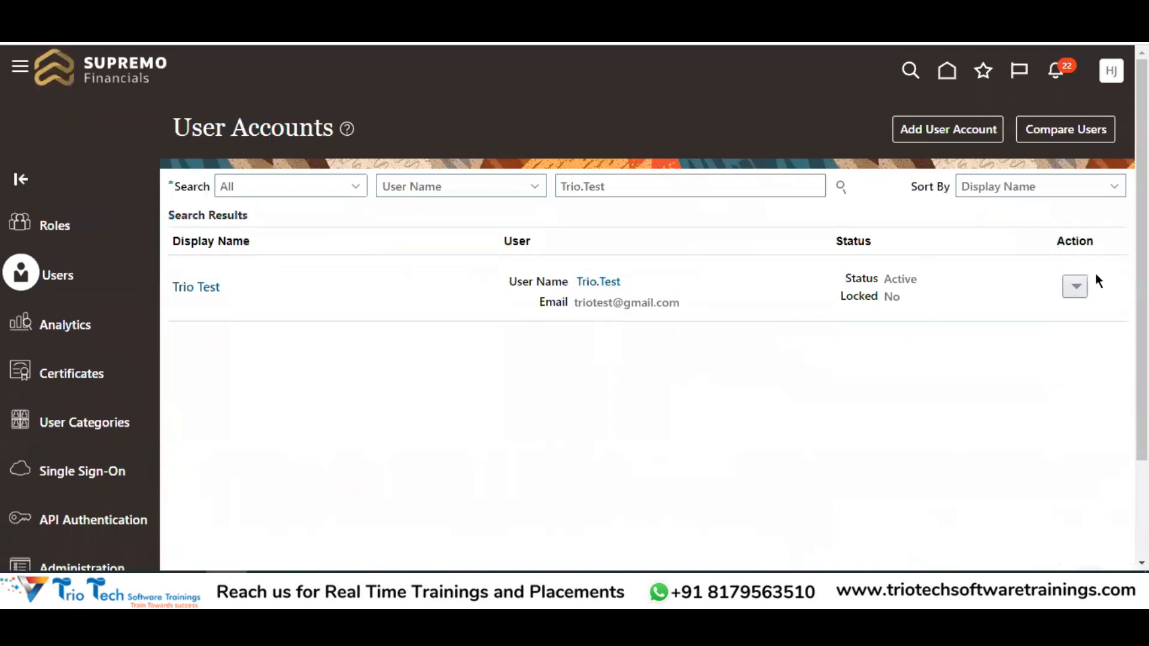
click(1074, 288)
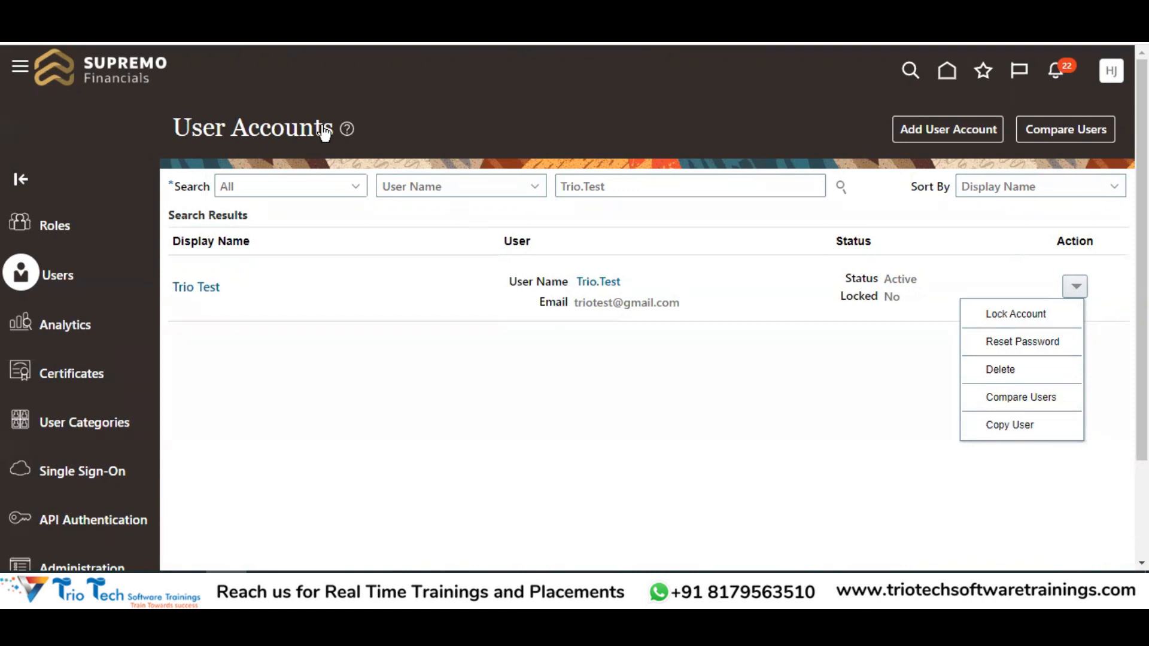
drag(214, 122, 284, 119)
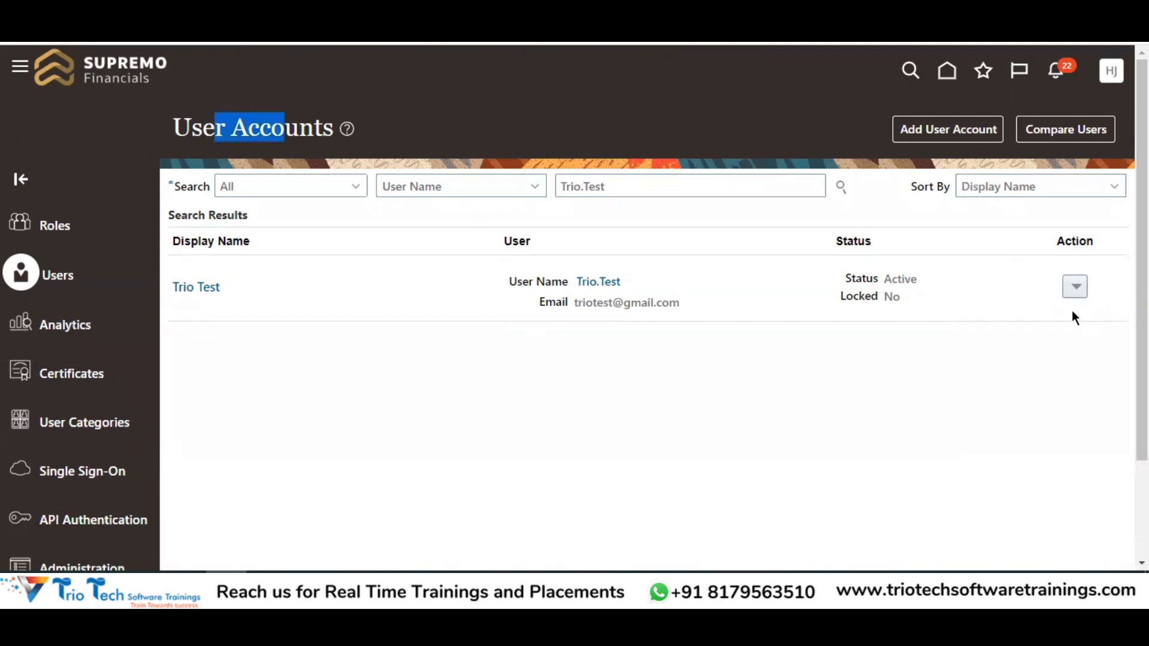
click(1078, 283)
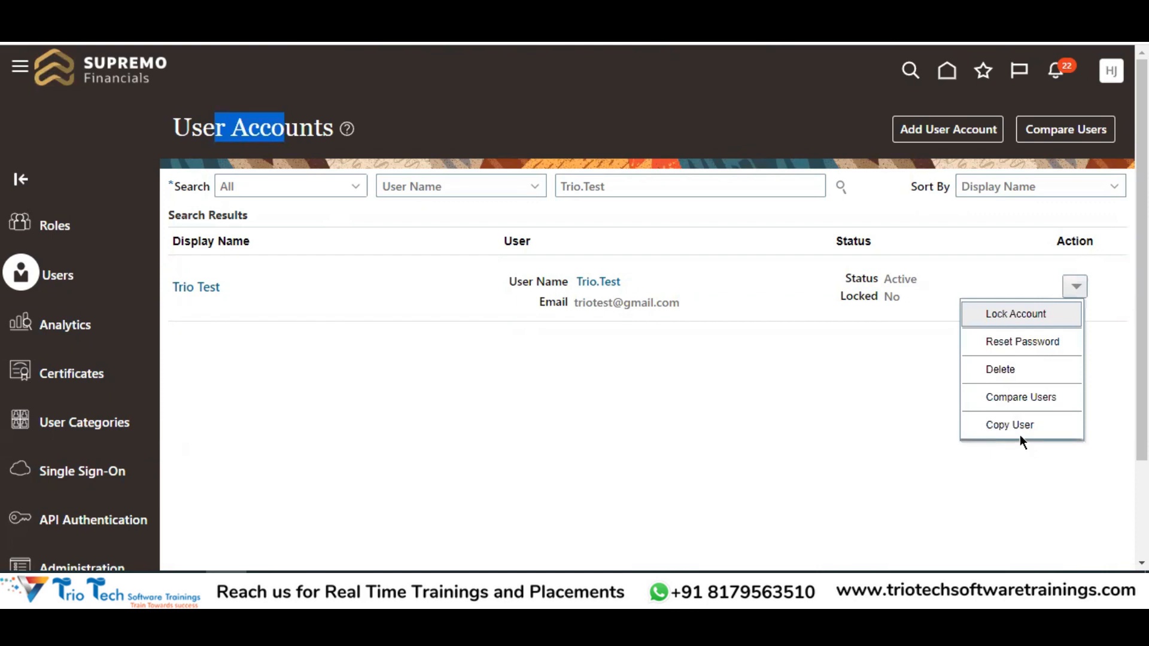
click(856, 436)
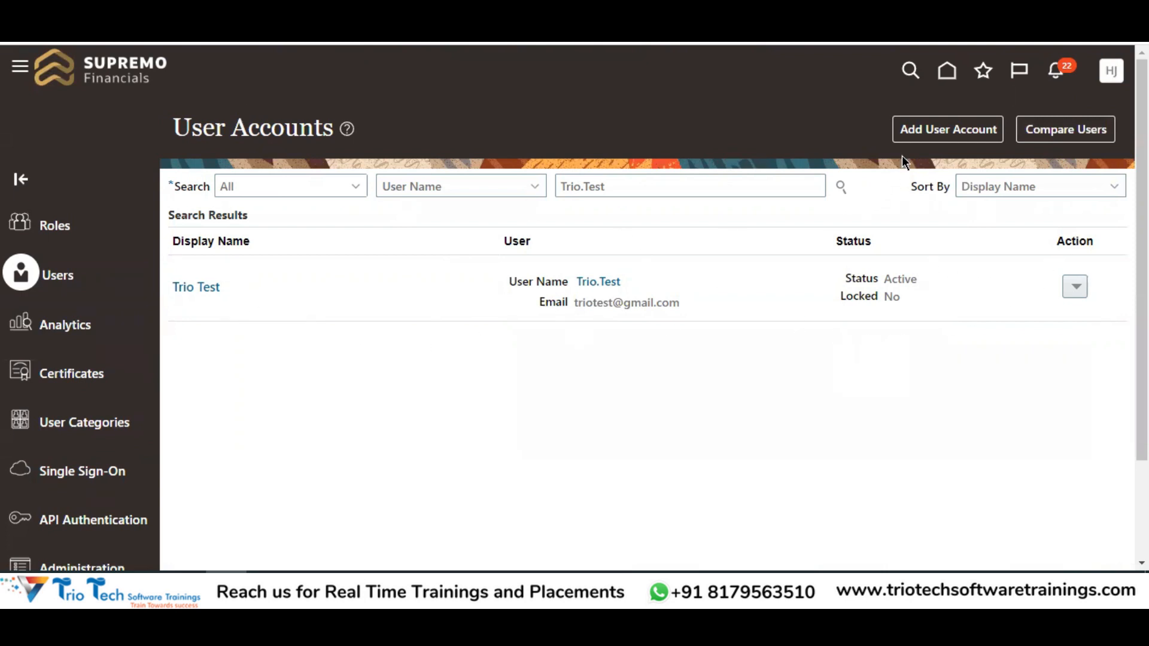
click(941, 137)
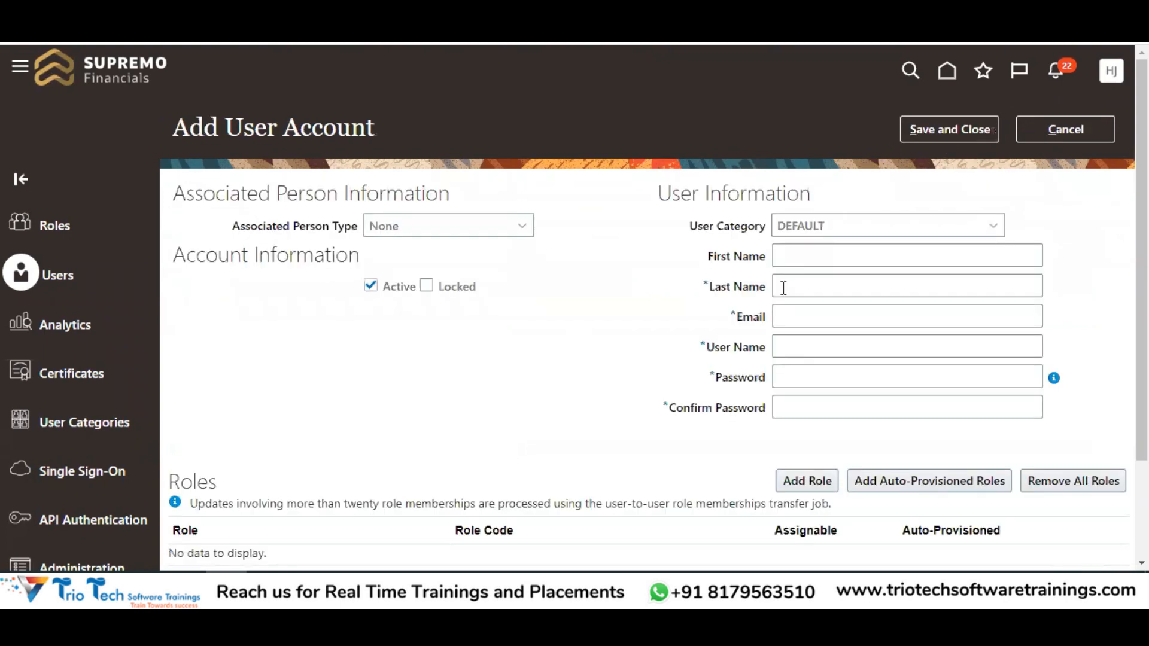
drag(174, 128, 284, 128)
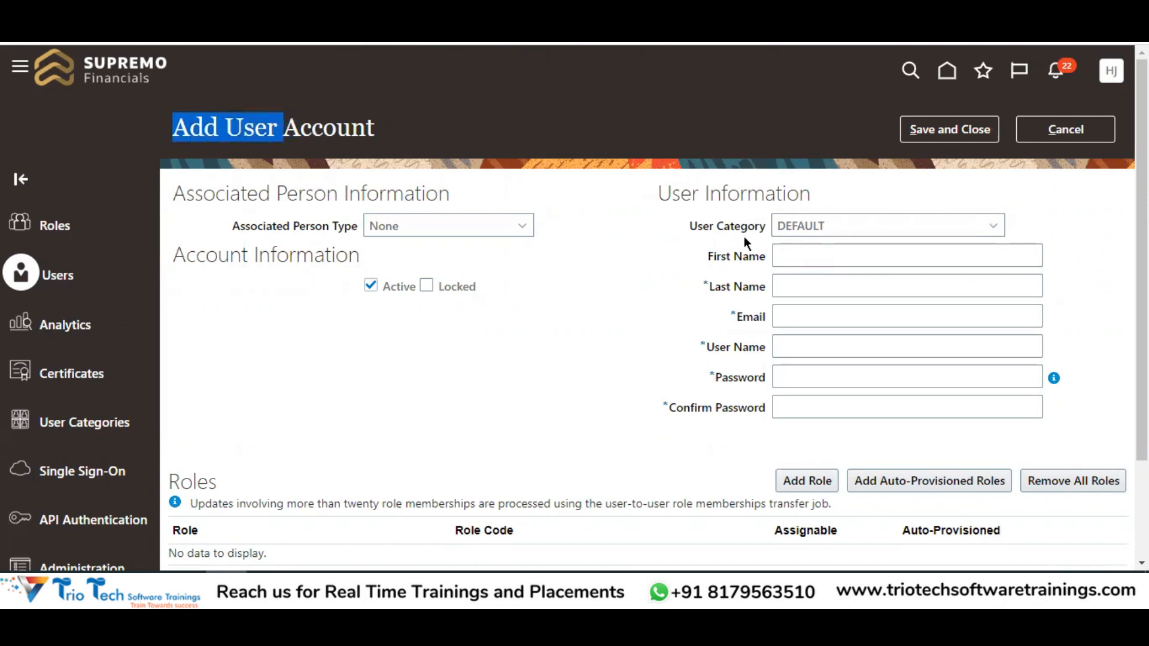
click(829, 252)
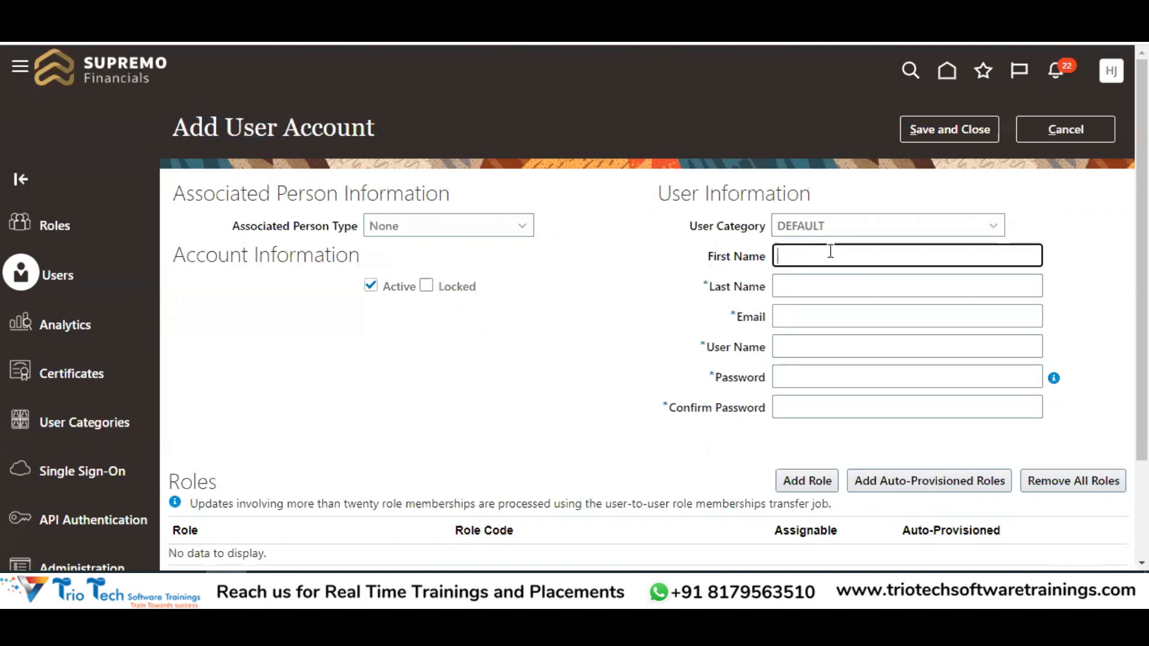
text(T)
key(BackSpace)
key(Tab)
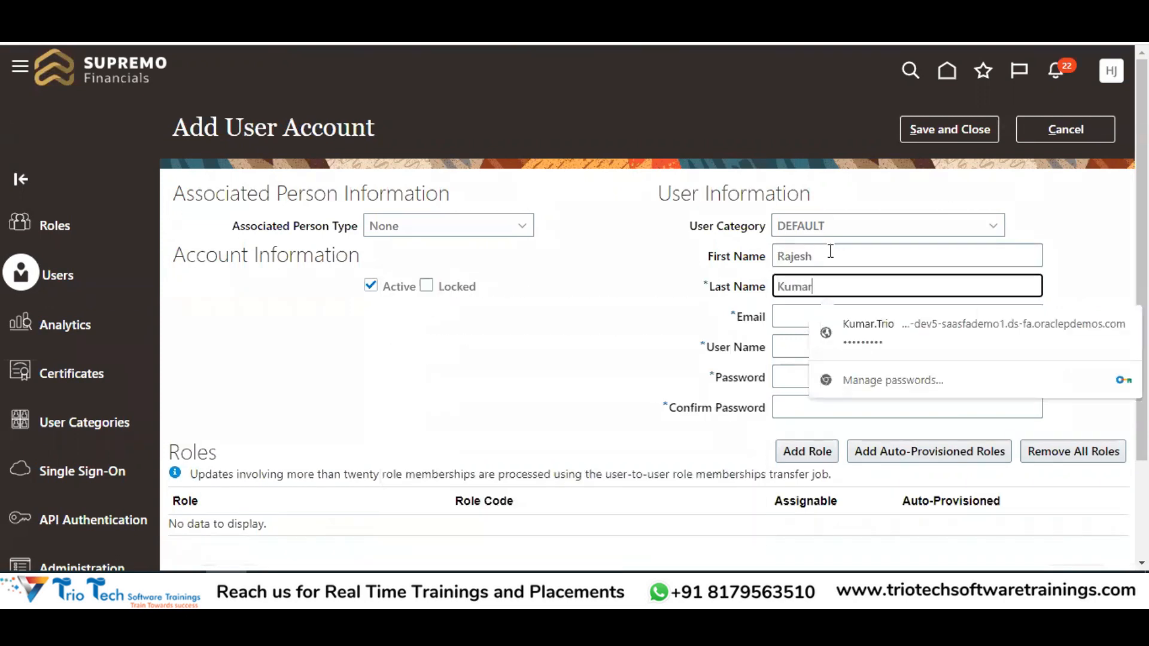
key(Tab)
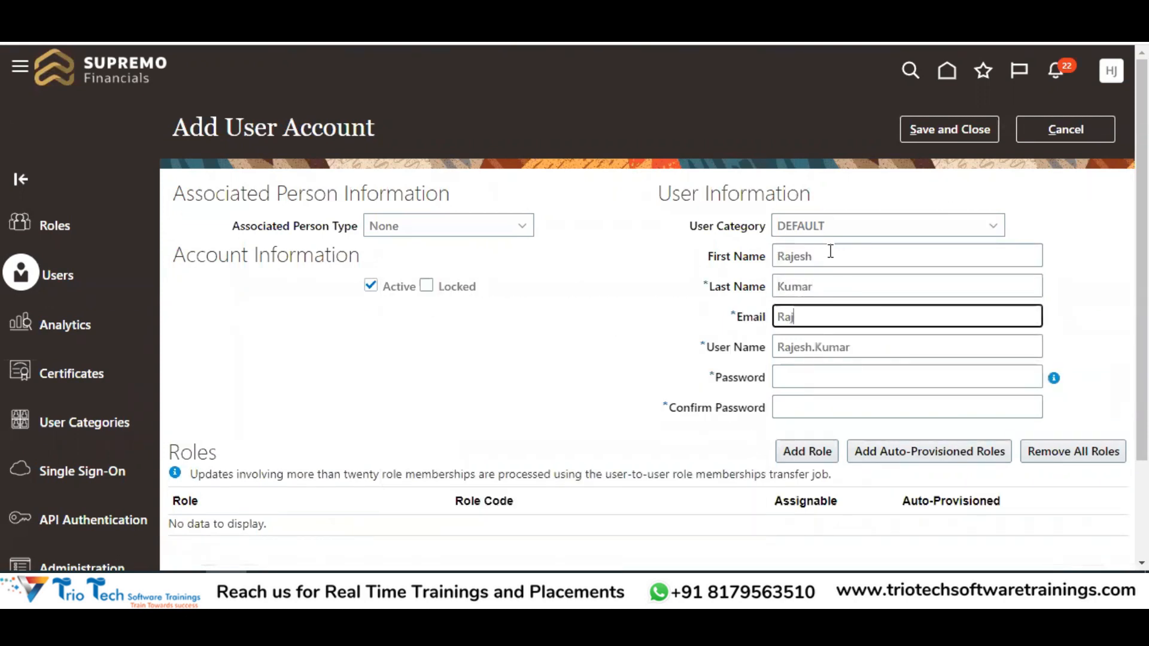
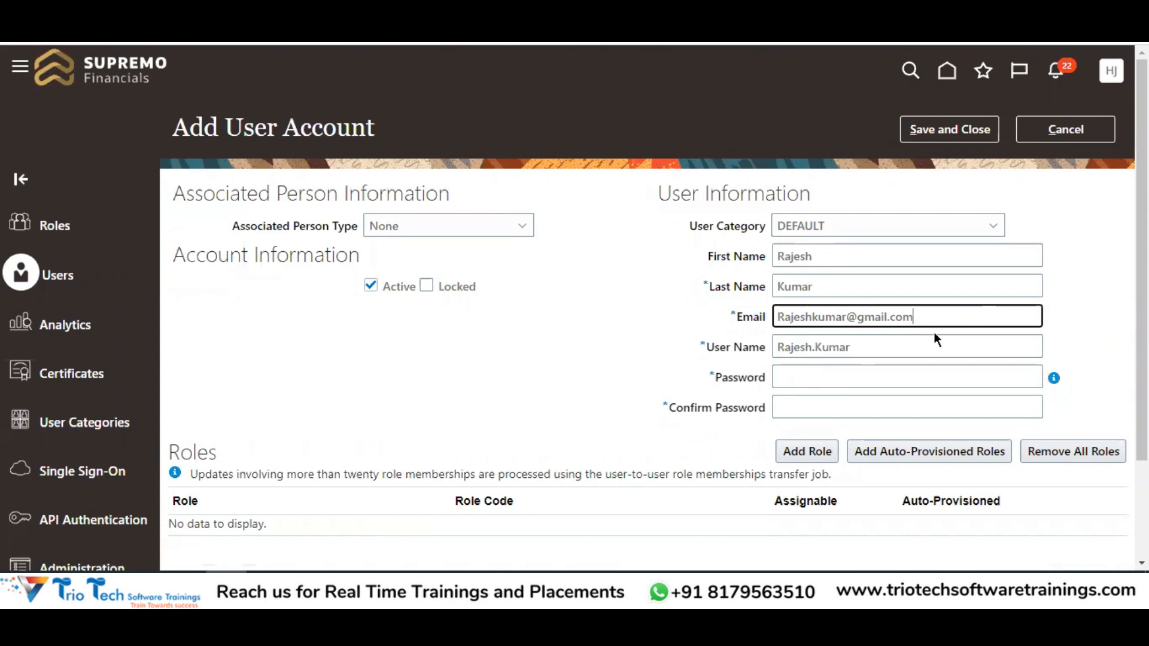
Paste the e-mail address into User Name so it matches the e-mail, and verify it
key(Tab)
key(ctrl+v)
click(598, 363)
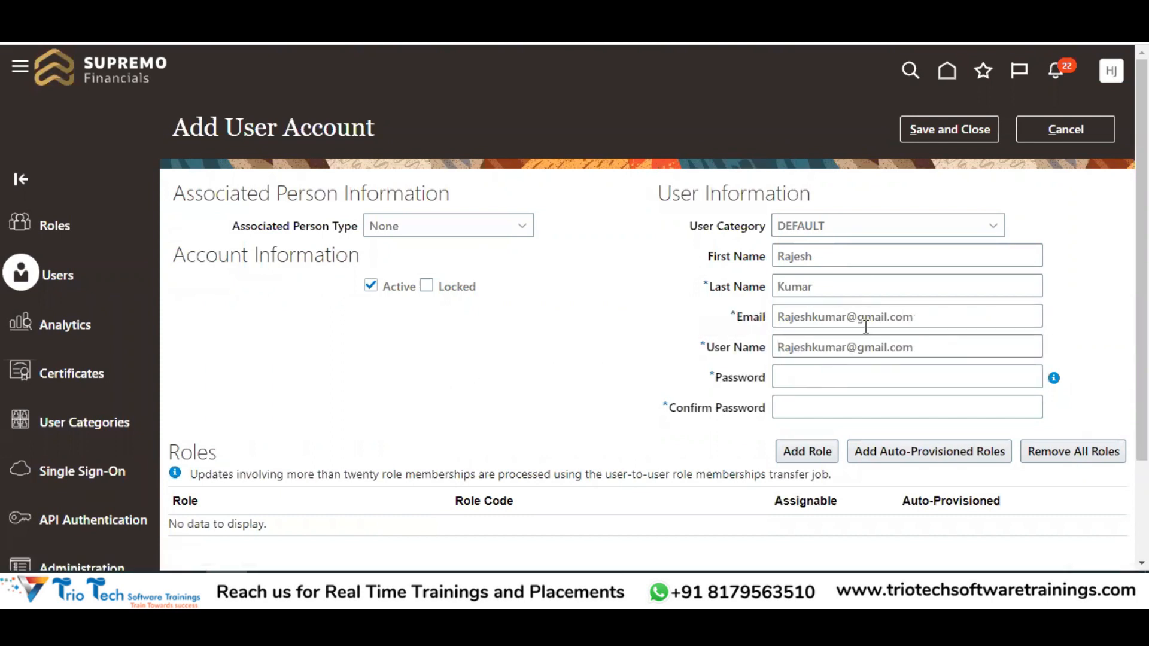
drag(925, 319, 772, 322)
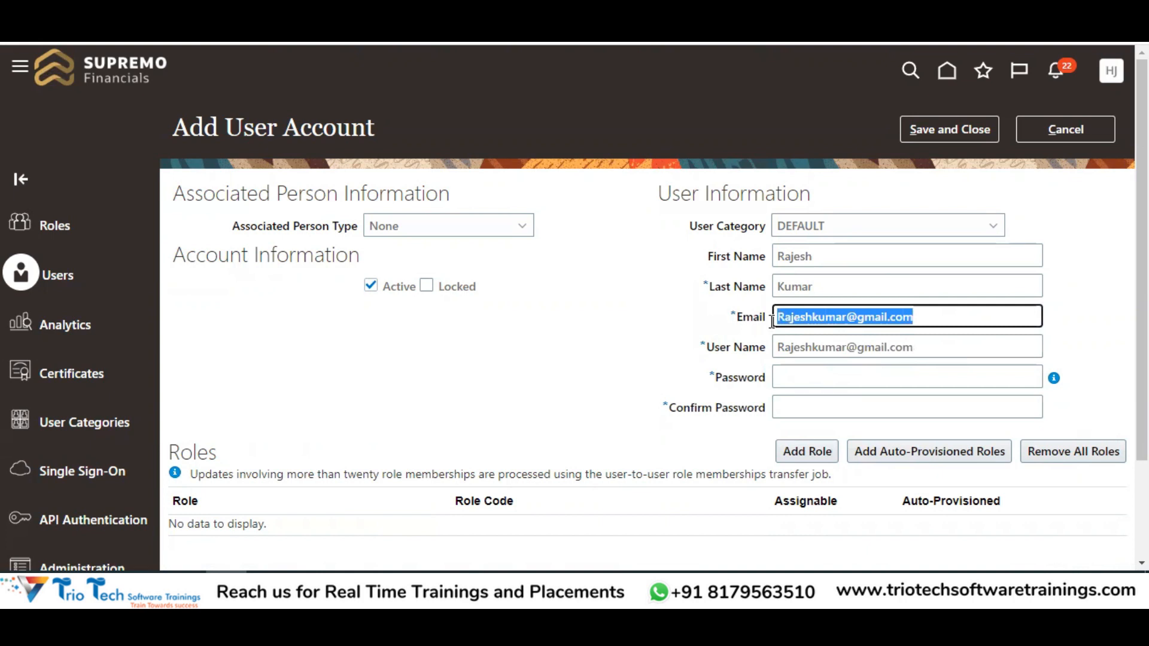
drag(242, 127, 339, 129)
drag(914, 348, 779, 368)
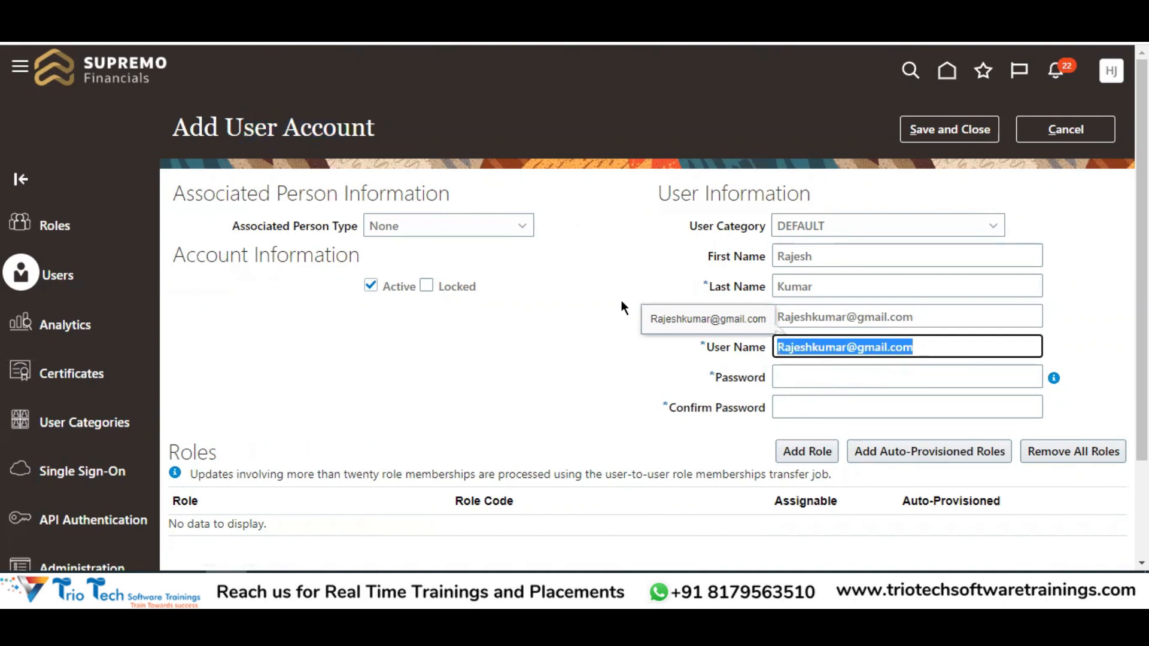
drag(714, 347, 761, 347)
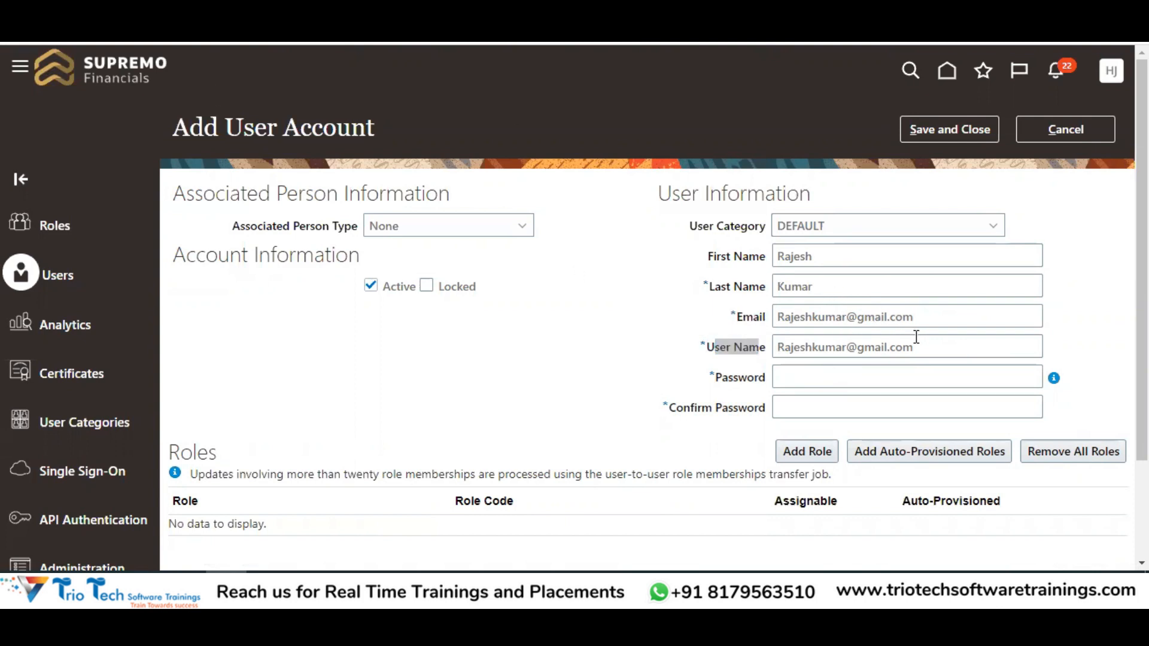
drag(928, 346, 671, 347)
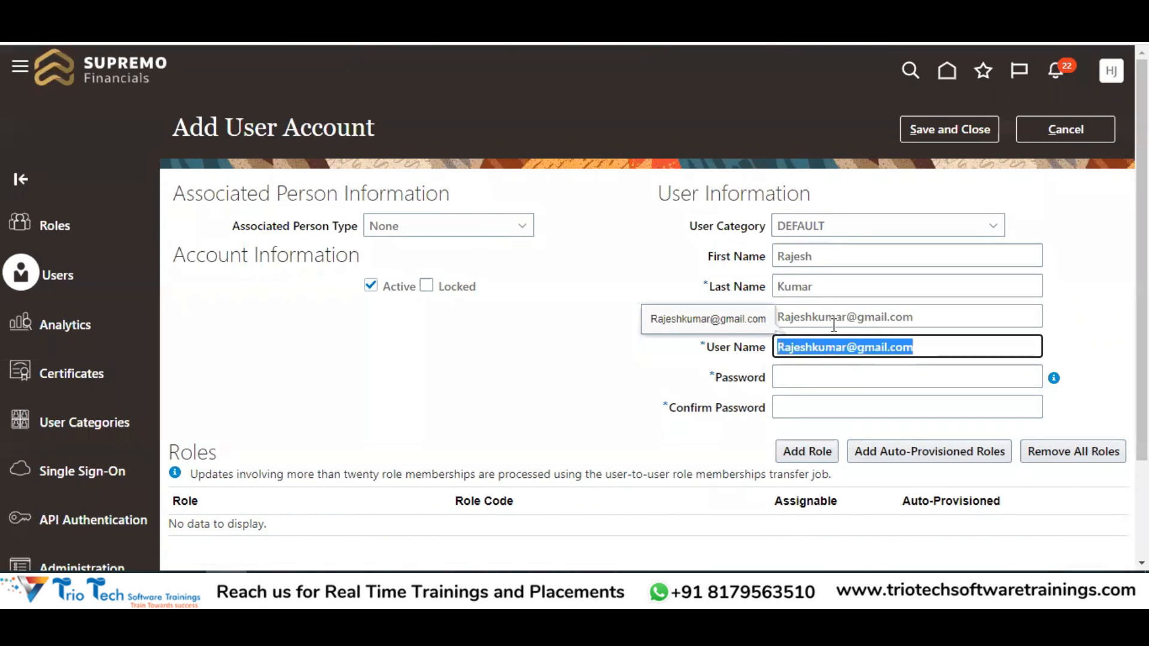
click(702, 380)
click(786, 377)
click(598, 207)
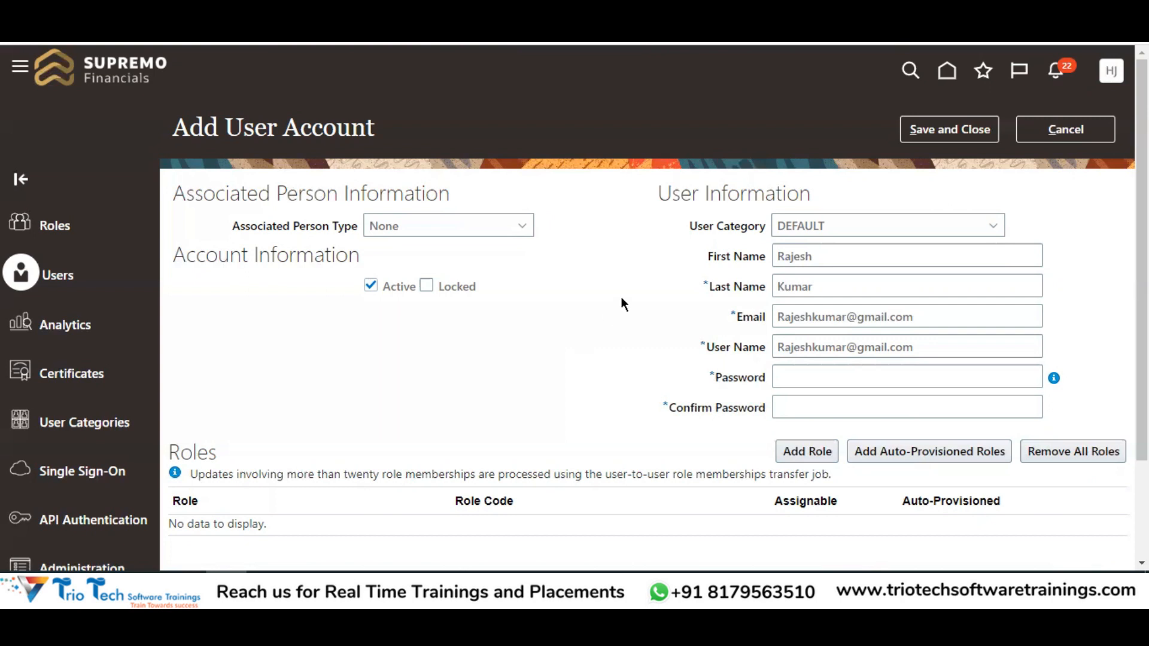
double_click(904, 316)
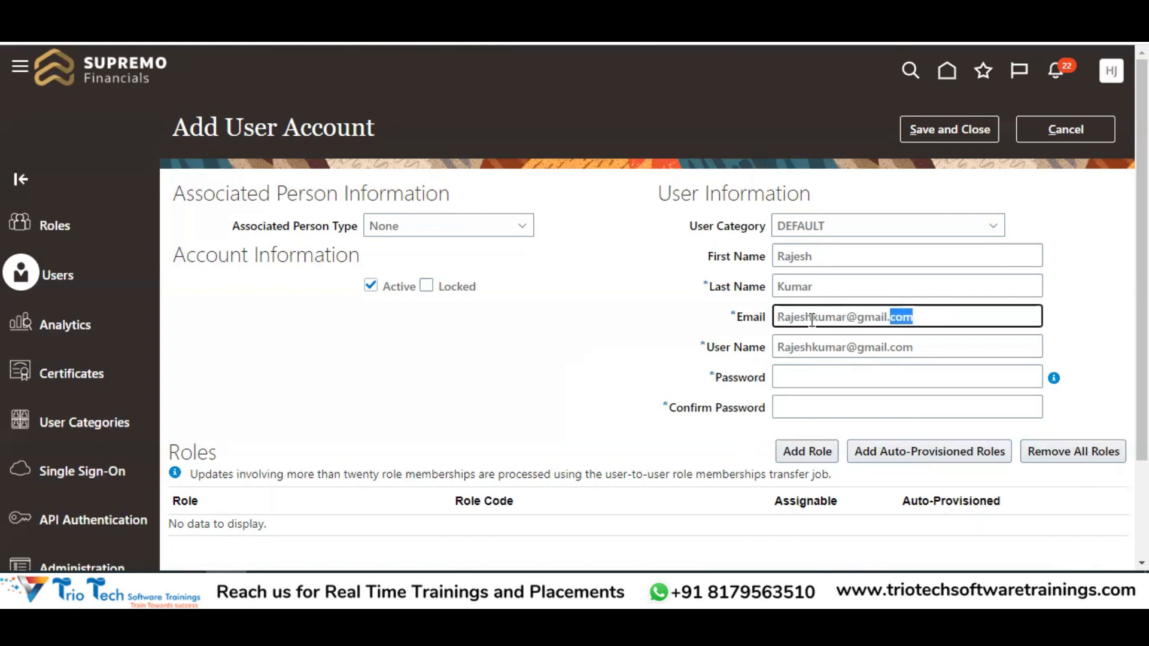
key(ctrl+a)
drag(226, 127, 350, 129)
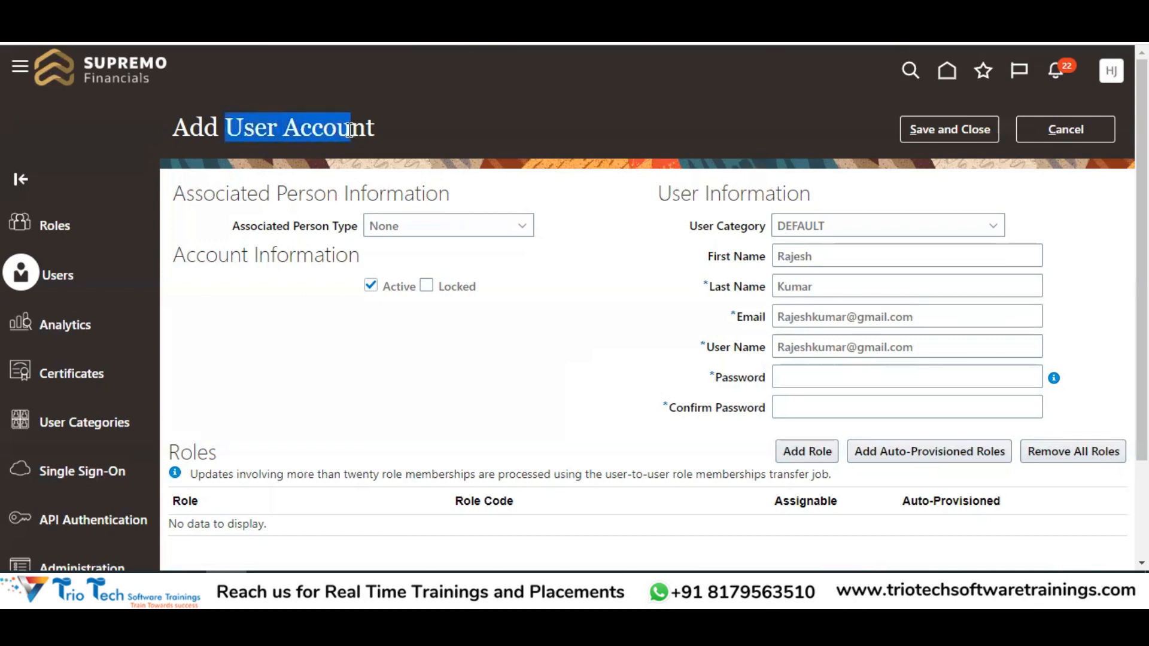
drag(688, 223, 760, 222)
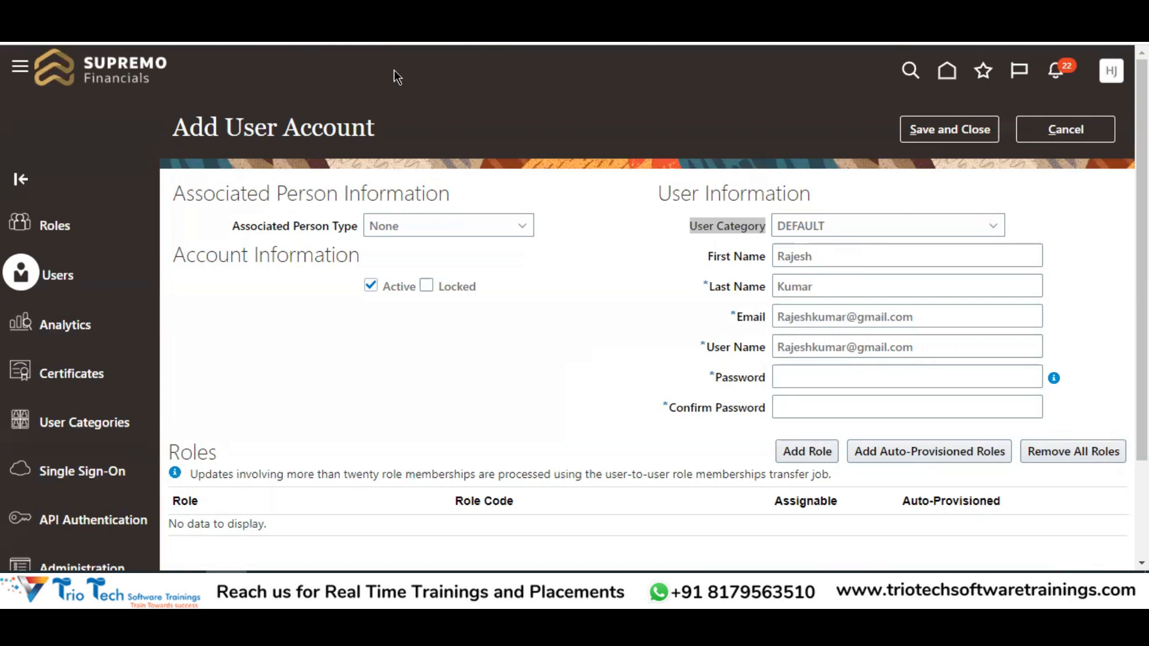
click(798, 231)
drag(773, 244, 791, 245)
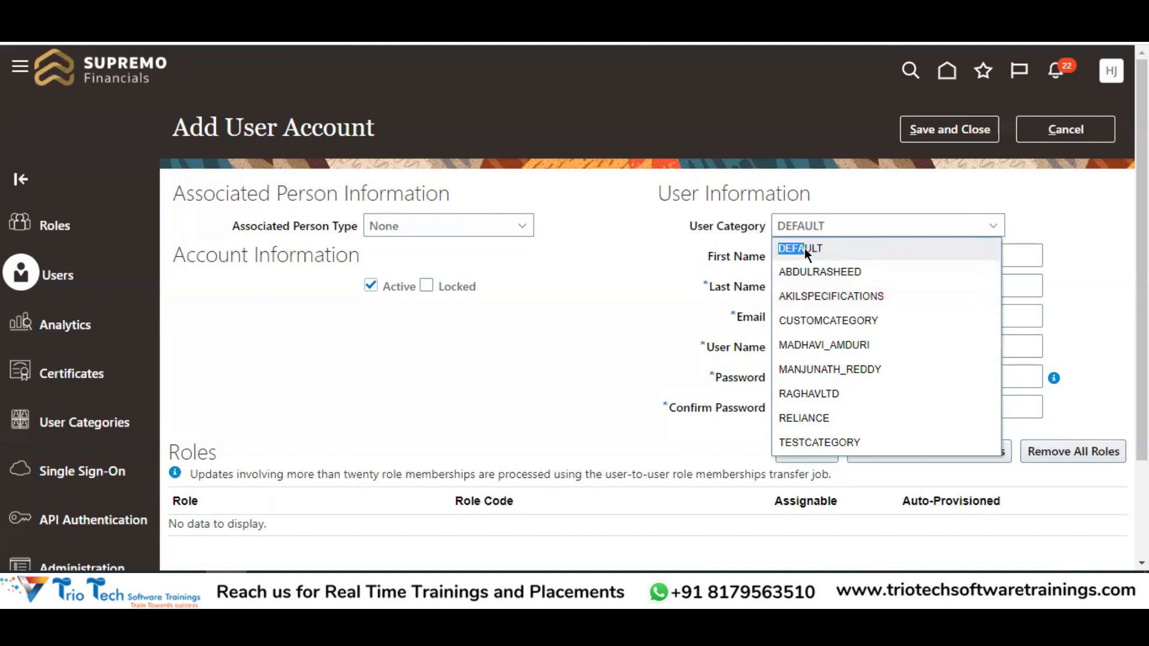
click(823, 247)
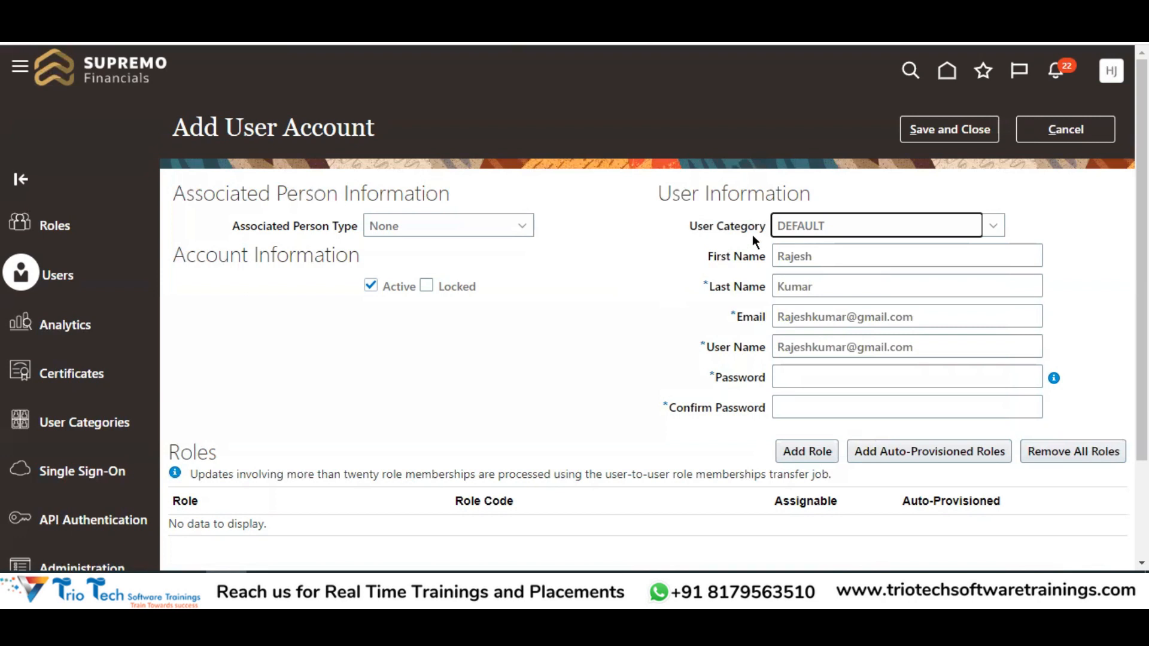
drag(699, 228, 795, 236)
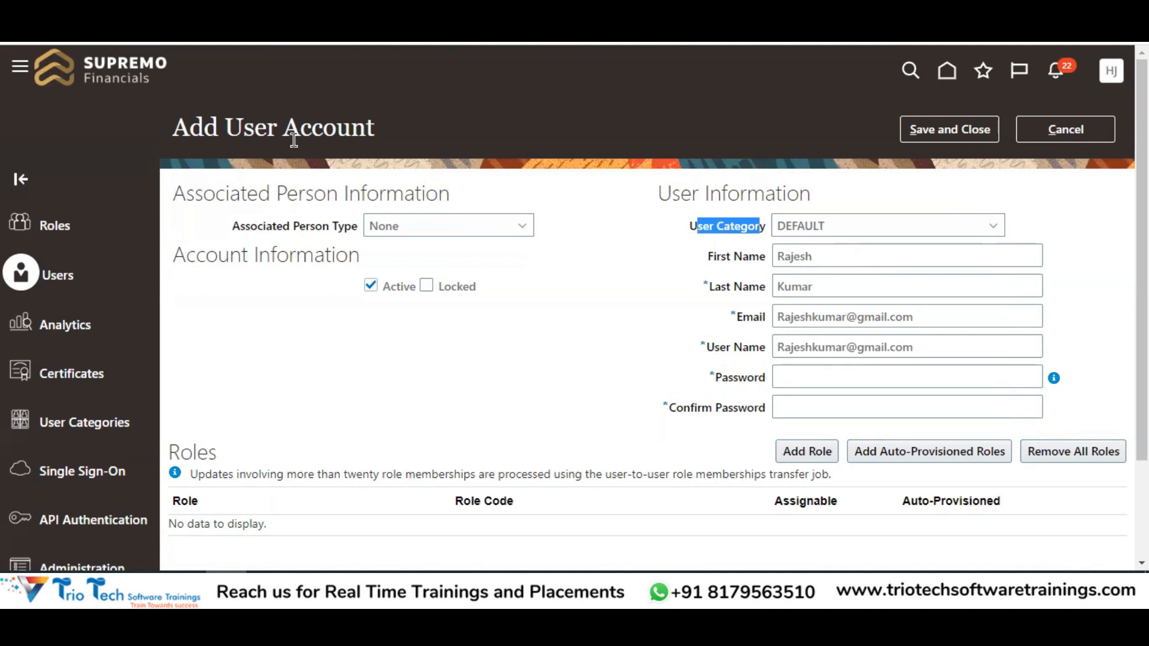
drag(243, 127, 351, 131)
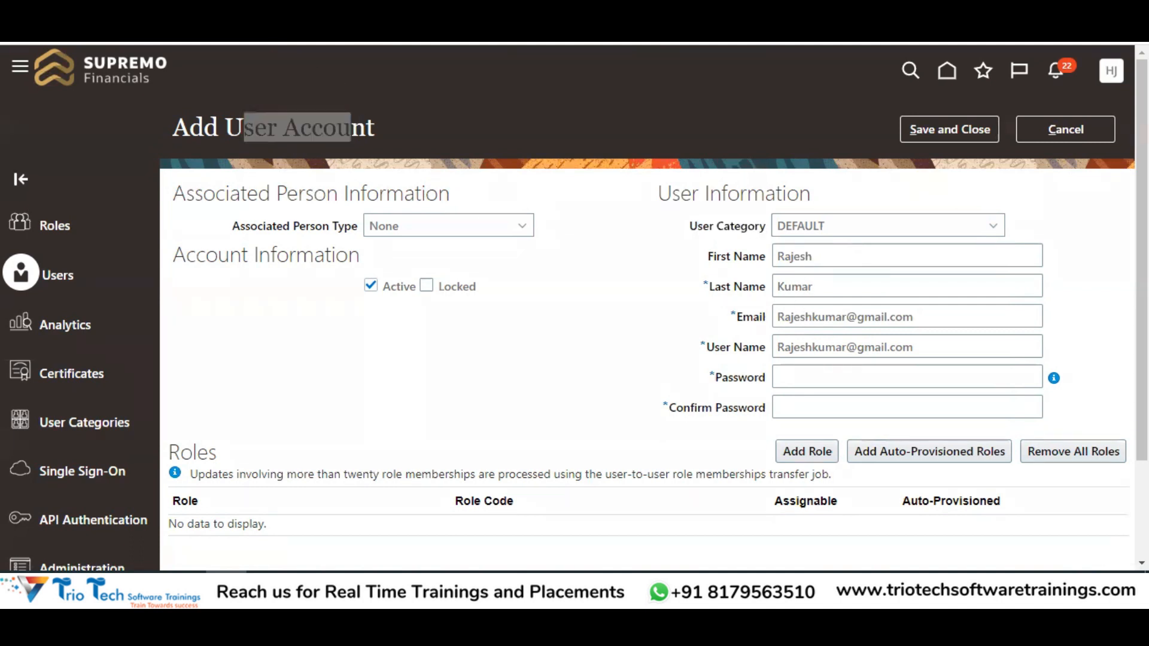
drag(687, 226, 766, 225)
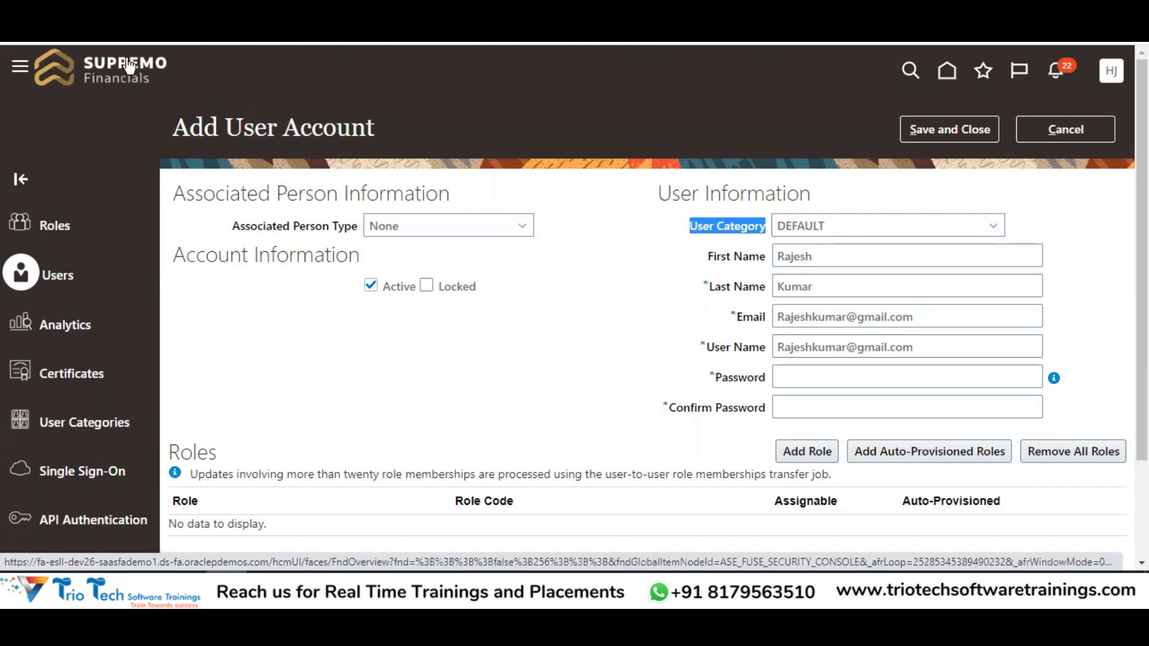
Reload the page, cancel the unsaved Add User Account form and return Home
right_click(111, 43)
click(163, 70)
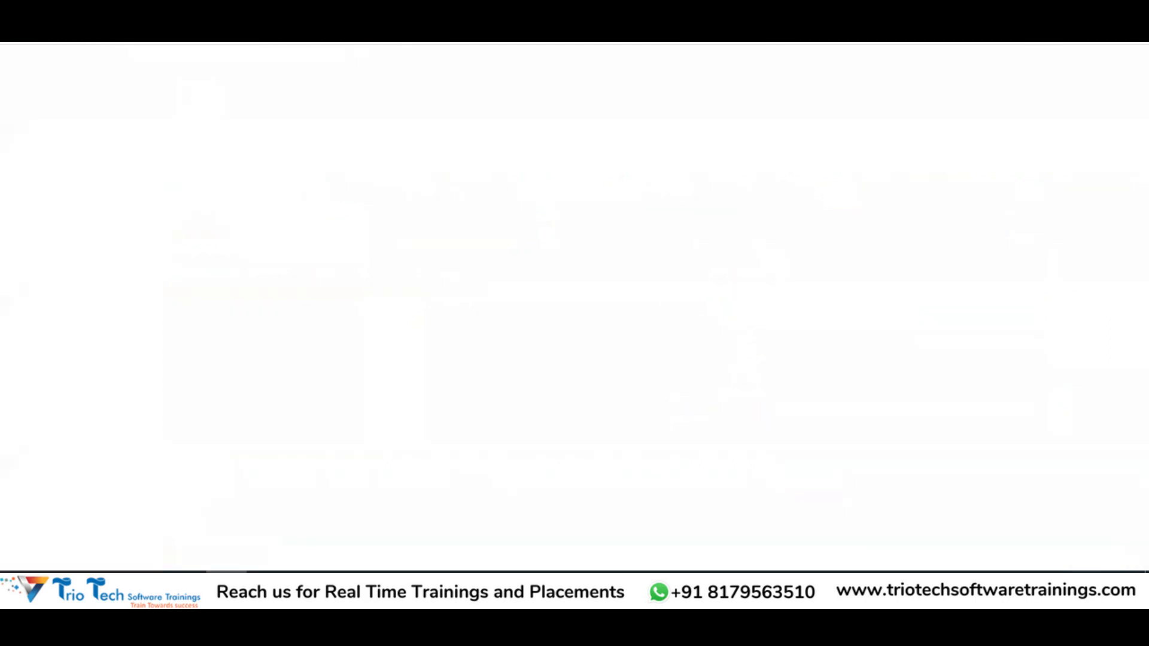
key(ctrl+Tab)
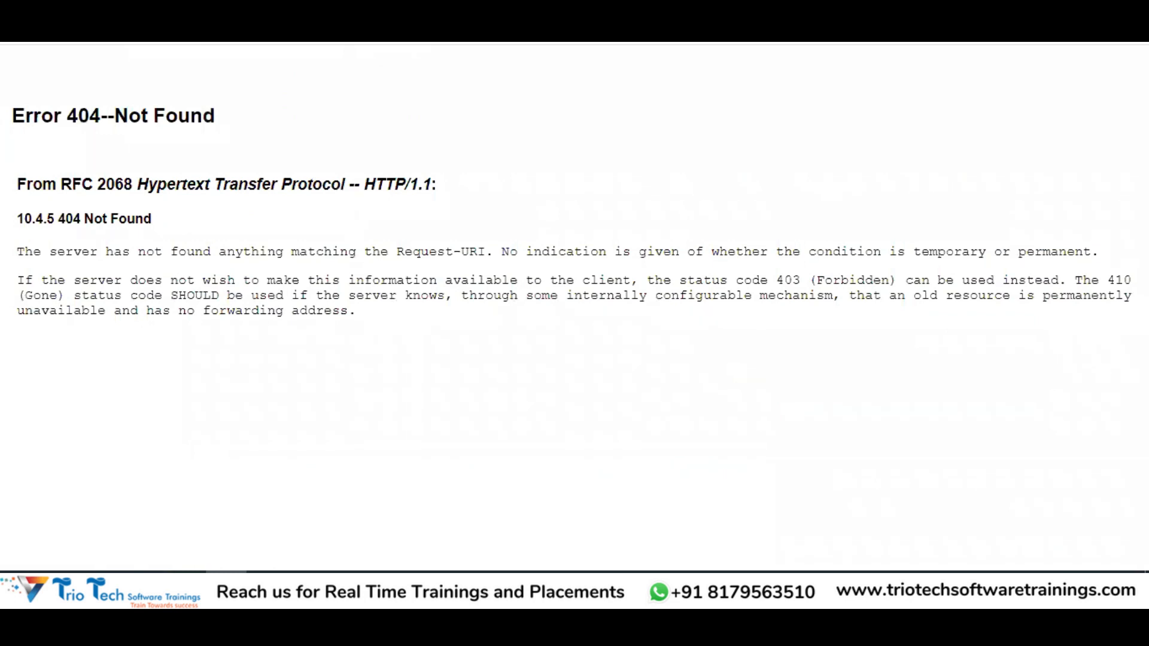
key(ctrl+shift+Tab)
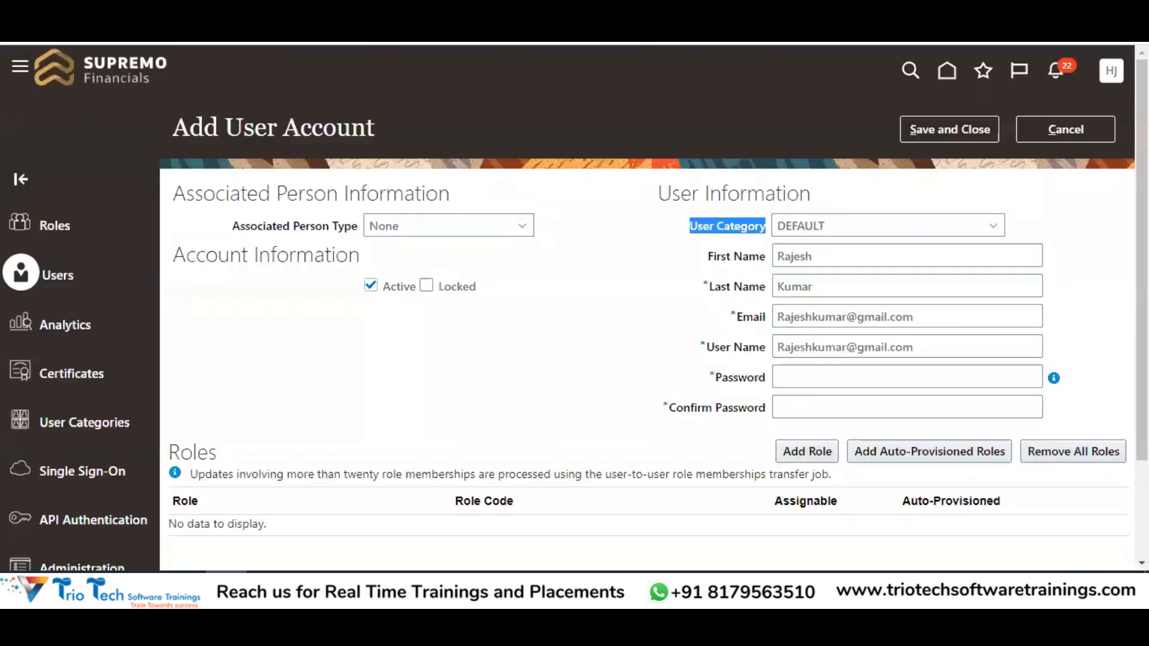
click(1089, 134)
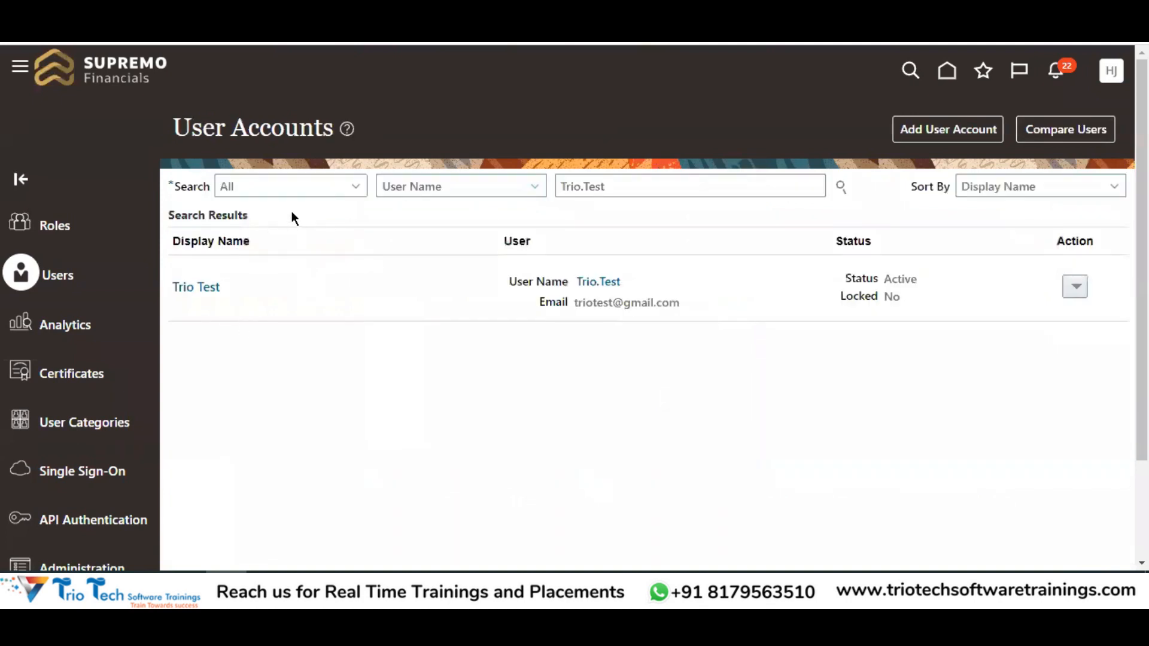
click(946, 73)
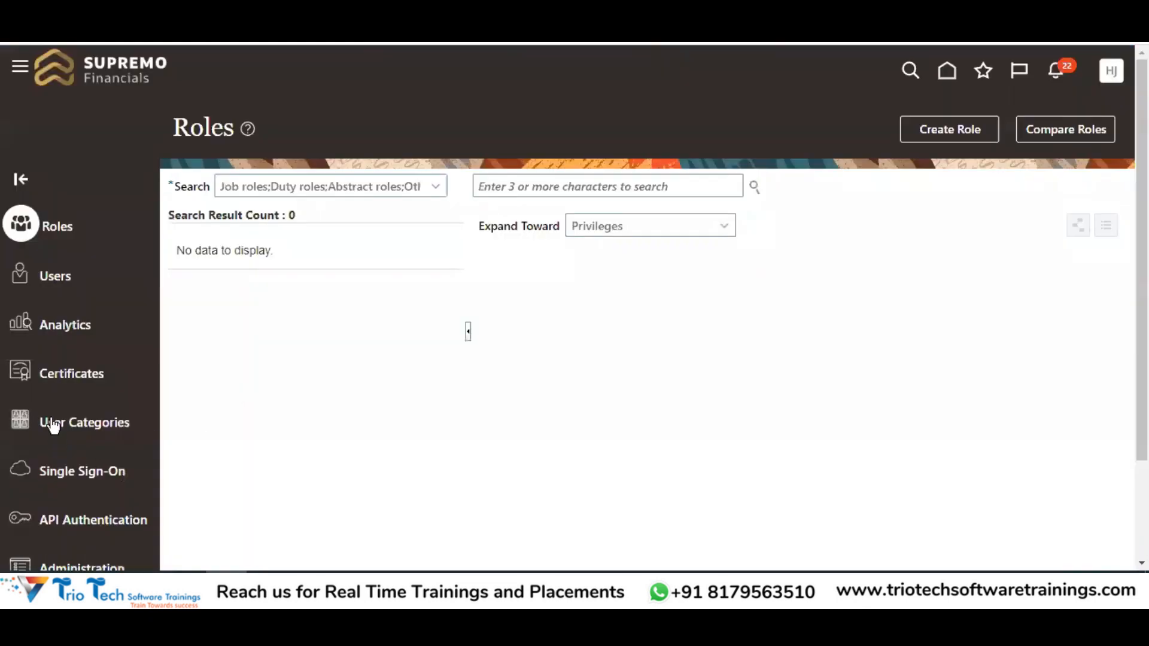
Open the User Categories list and look through it
click(103, 429)
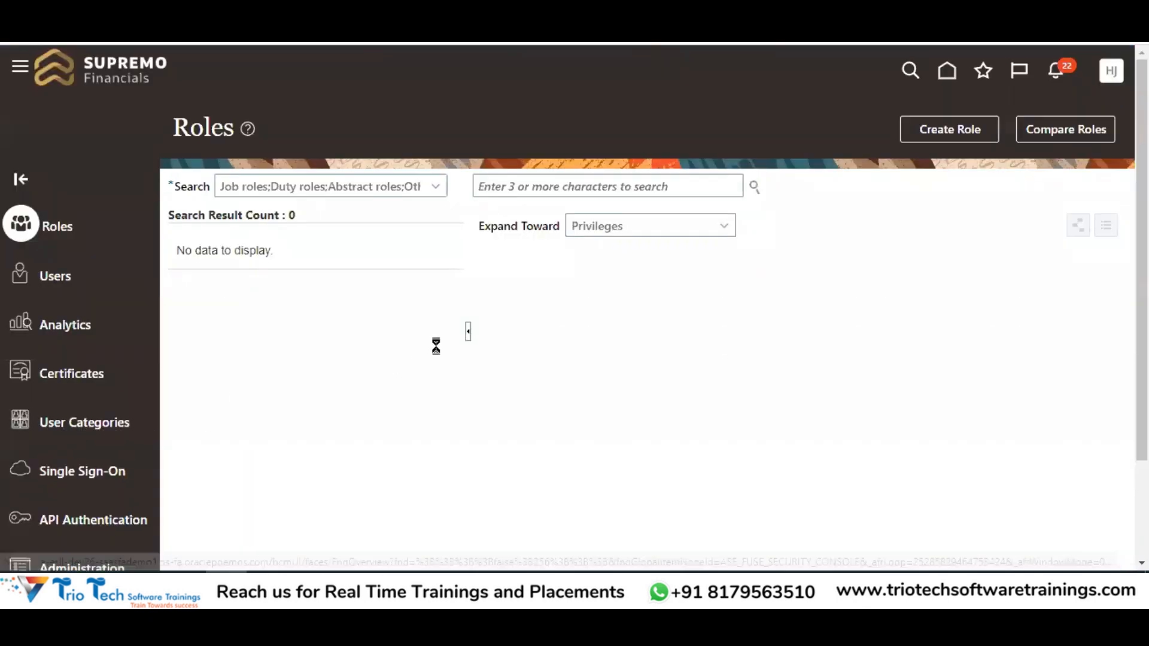
drag(181, 127, 325, 128)
scroll(359, 258, down, 2)
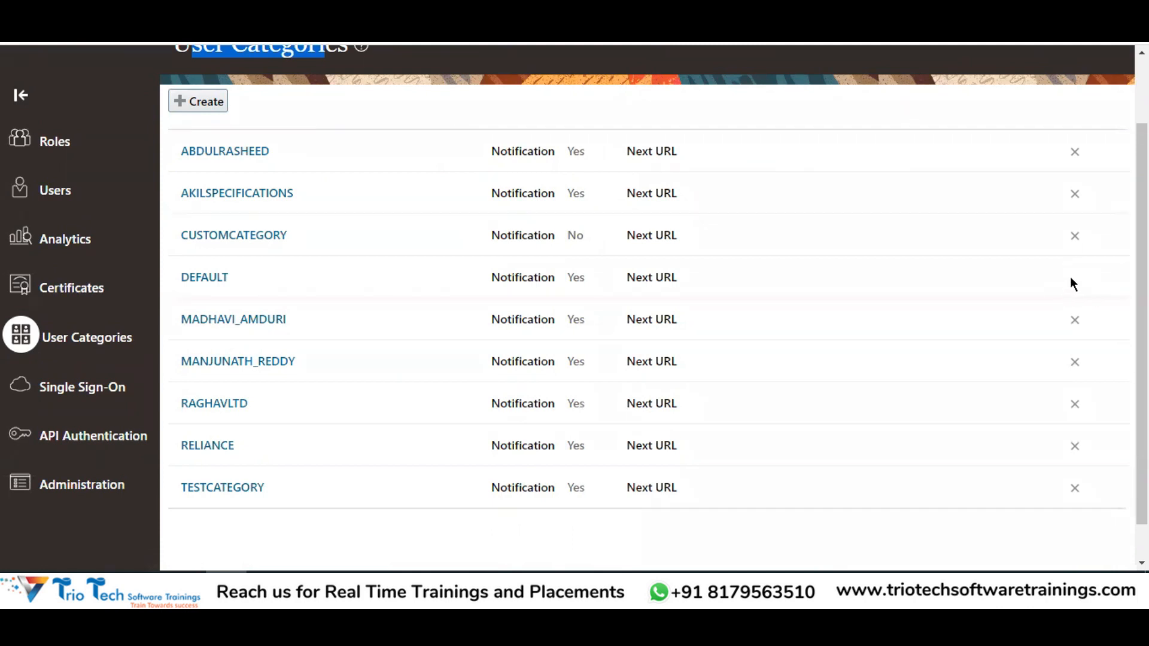
scroll(1089, 302, up, 1)
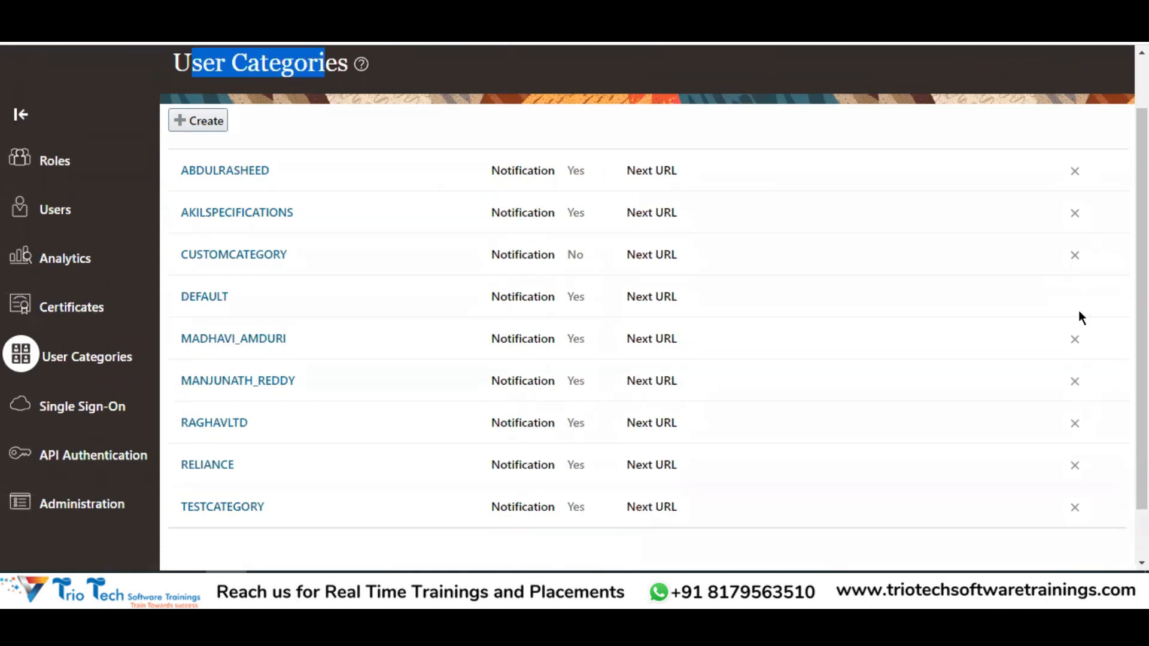
scroll(248, 367, up, 3)
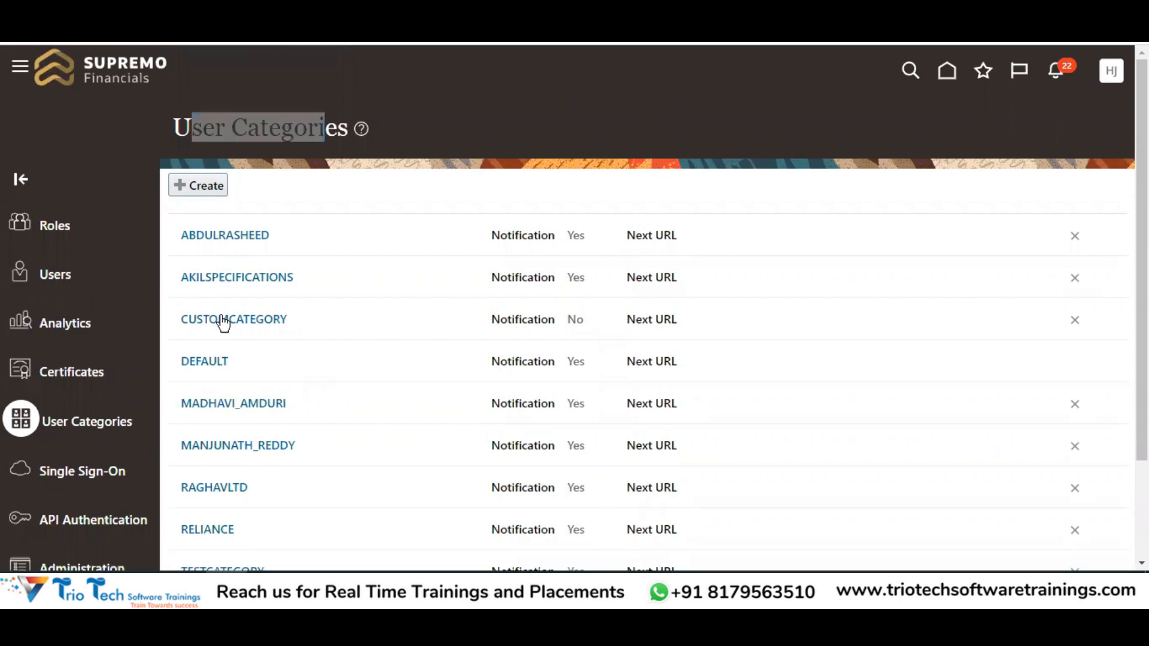
click(359, 178)
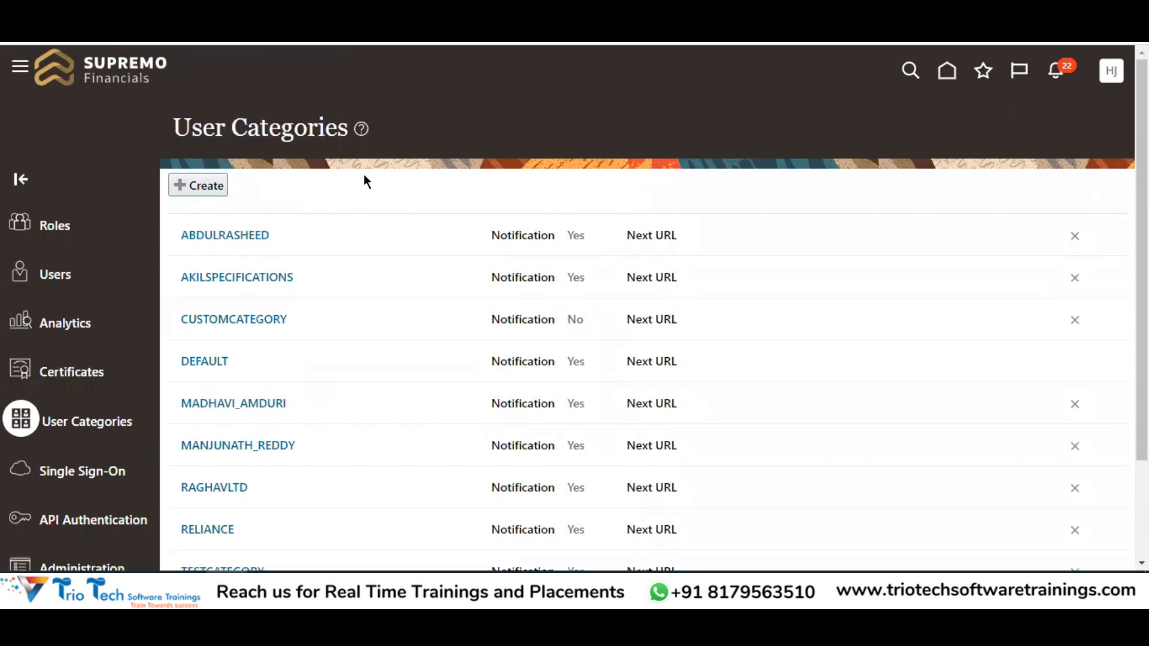
Open the DEFAULT user category's details page
click(210, 371)
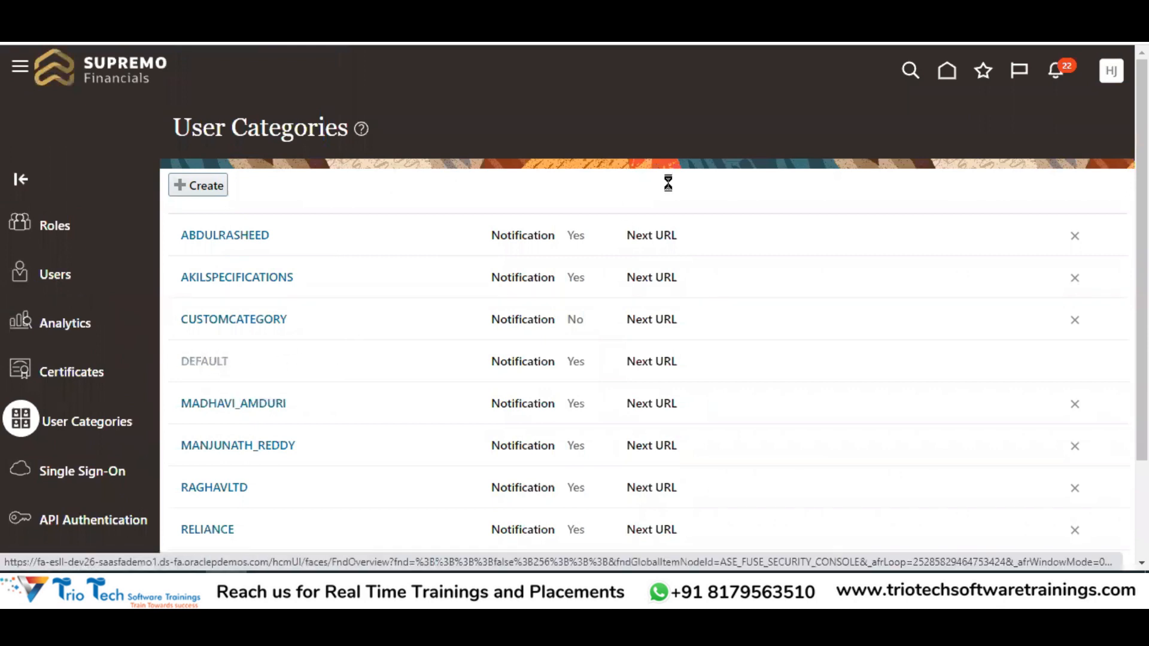
double_click(97, 129)
click(194, 124)
drag(156, 127, 281, 127)
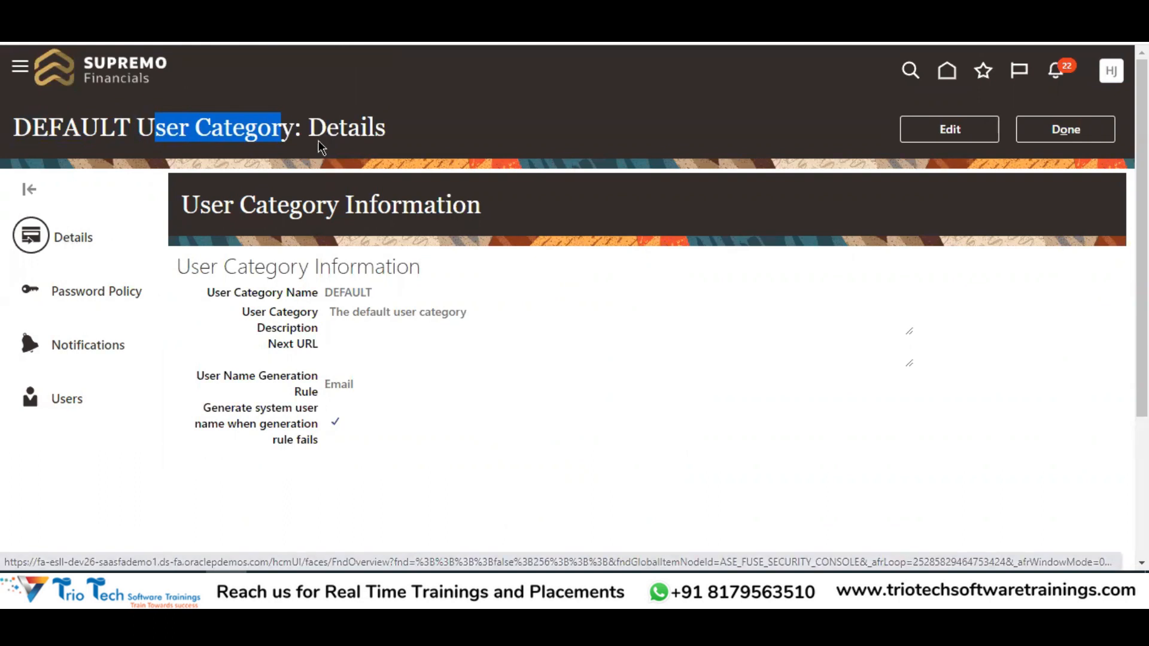
drag(308, 128, 393, 136)
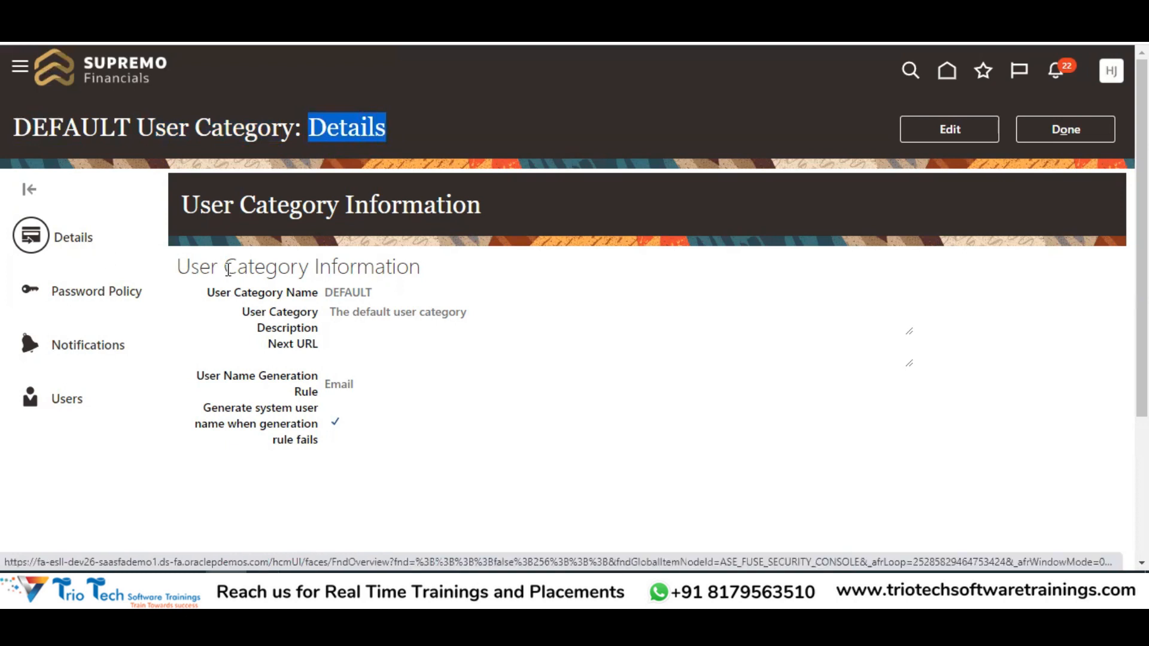
Edit the DEFAULT category and review the User Name Generation Rule options, leaving Email unchanged
click(963, 131)
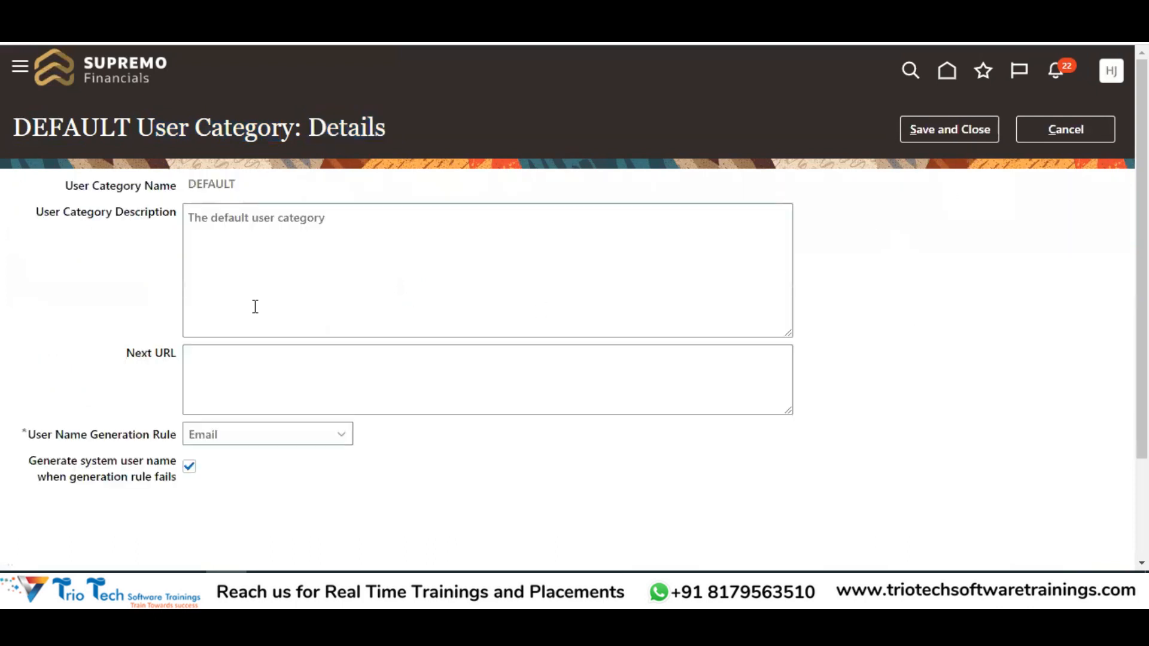
drag(62, 189, 178, 189)
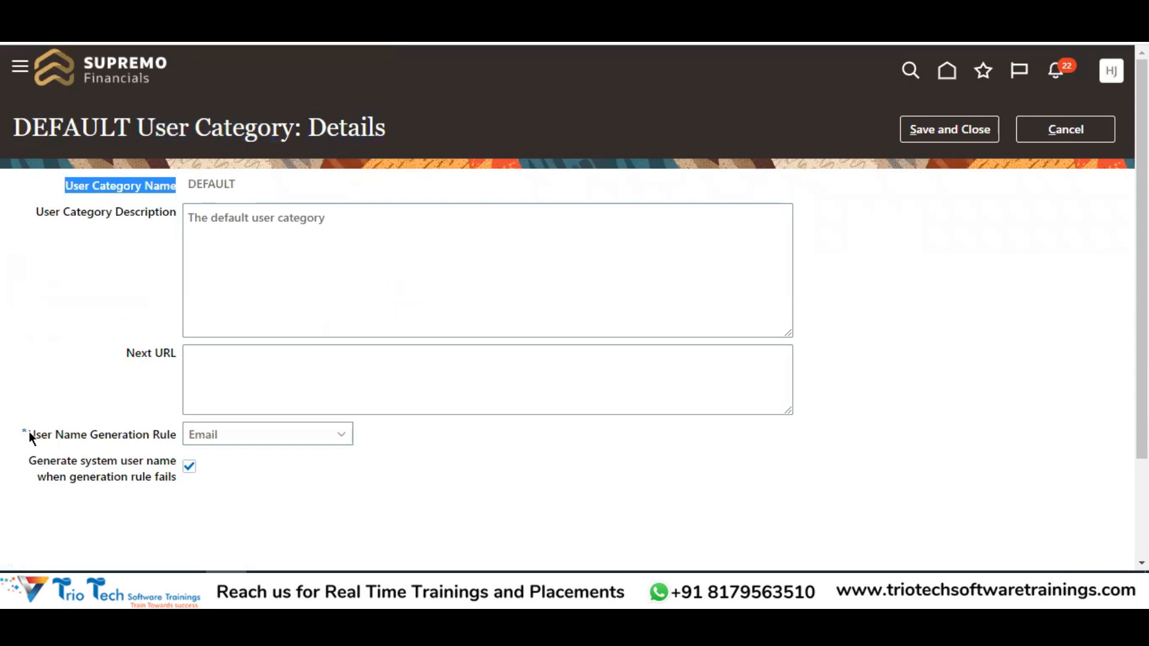
click(33, 439)
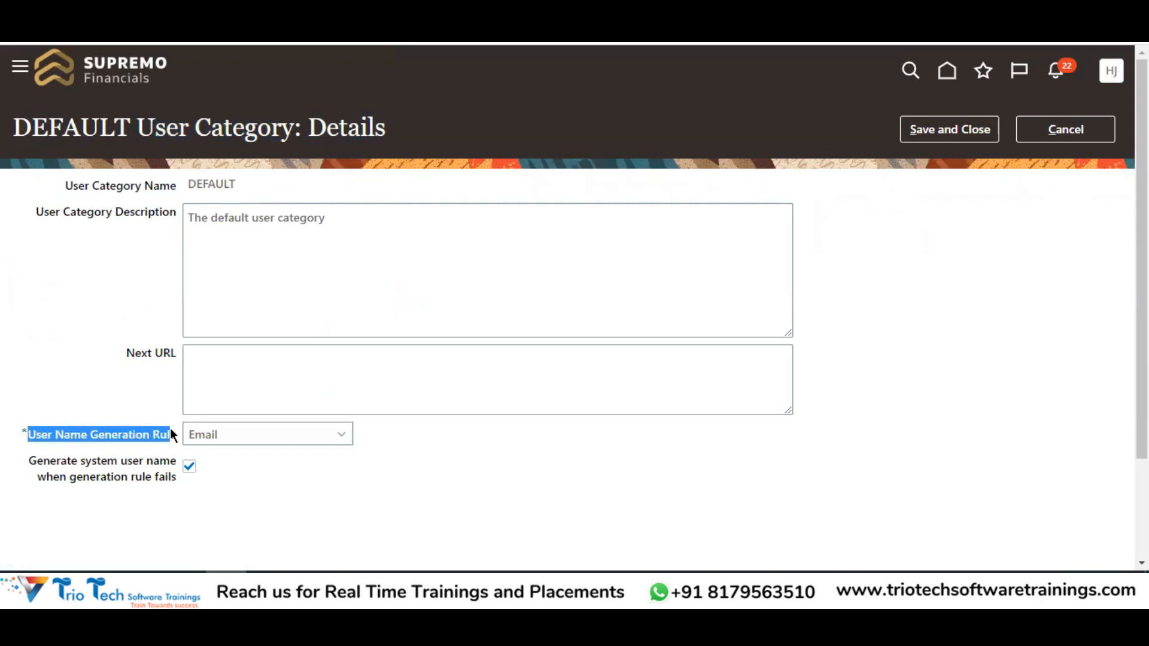
click(260, 437)
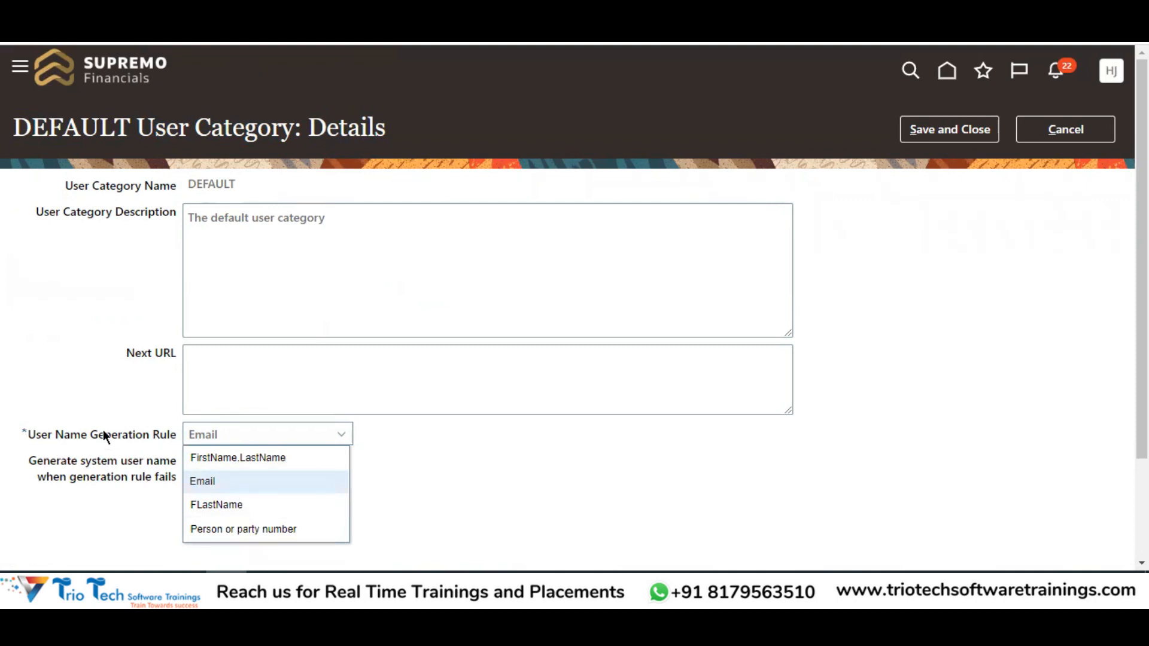
scroll(120, 429, down, 2)
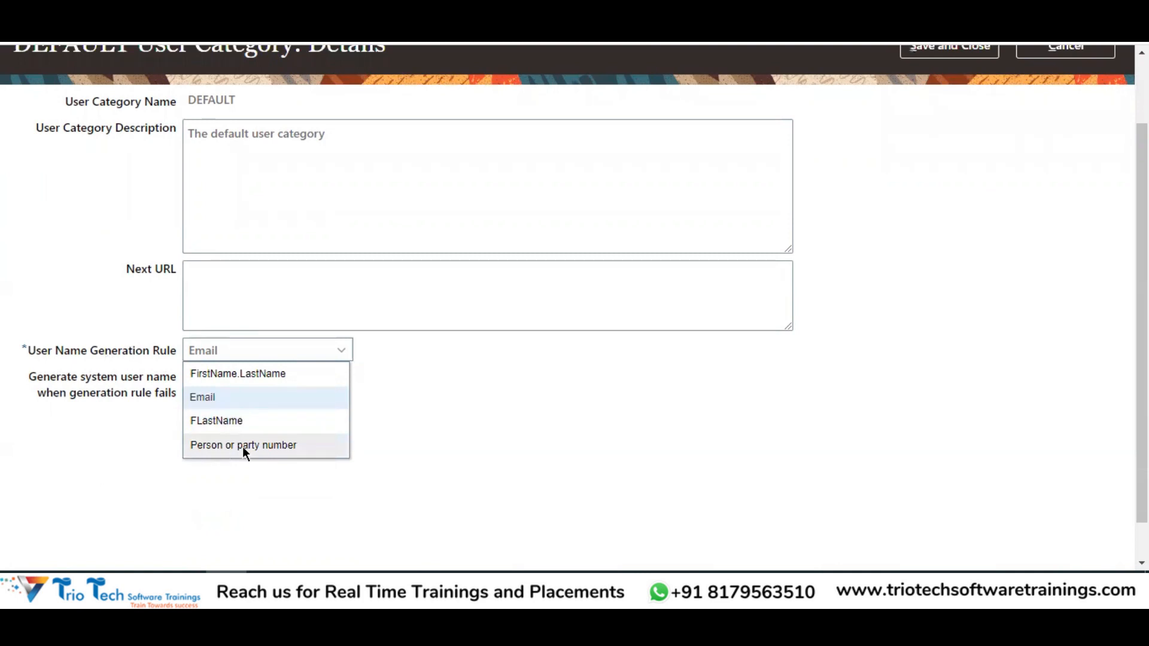
scroll(246, 451, up, 2)
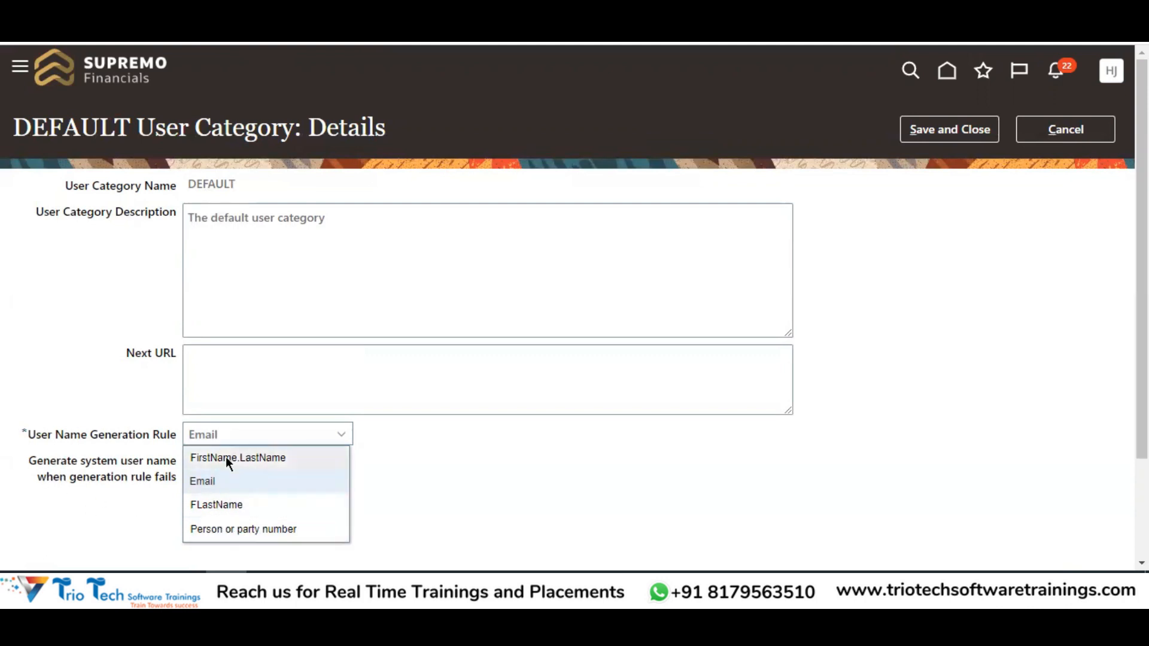
click(483, 461)
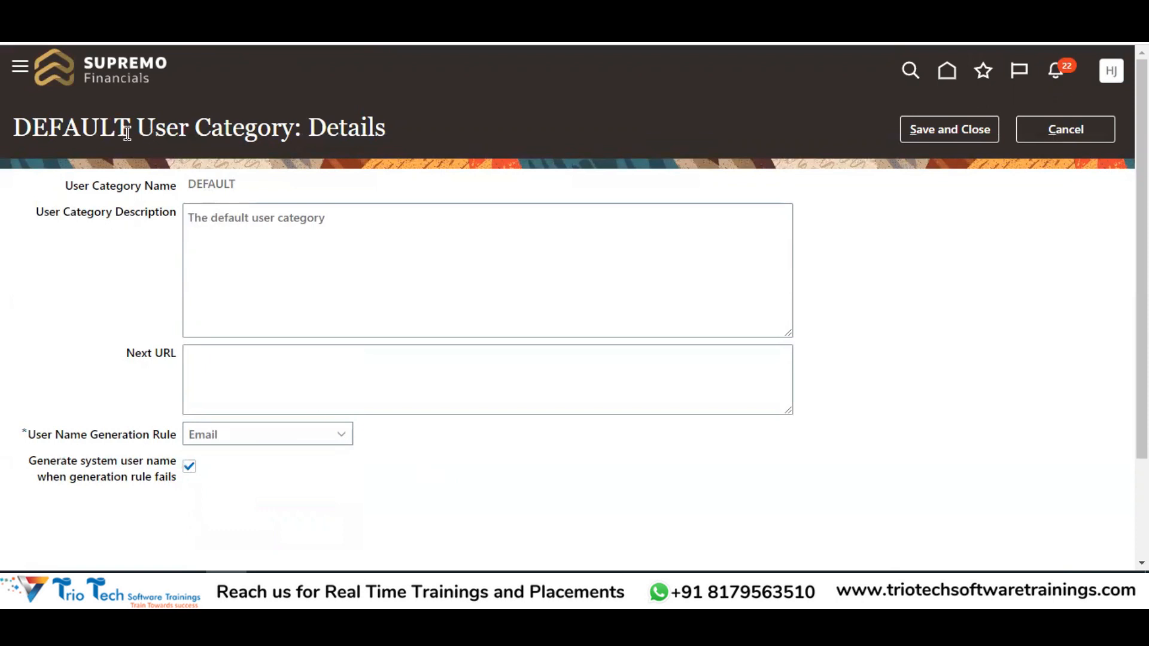
Open a blank Add User Account form under the DEFAULT category
drag(130, 128, 279, 128)
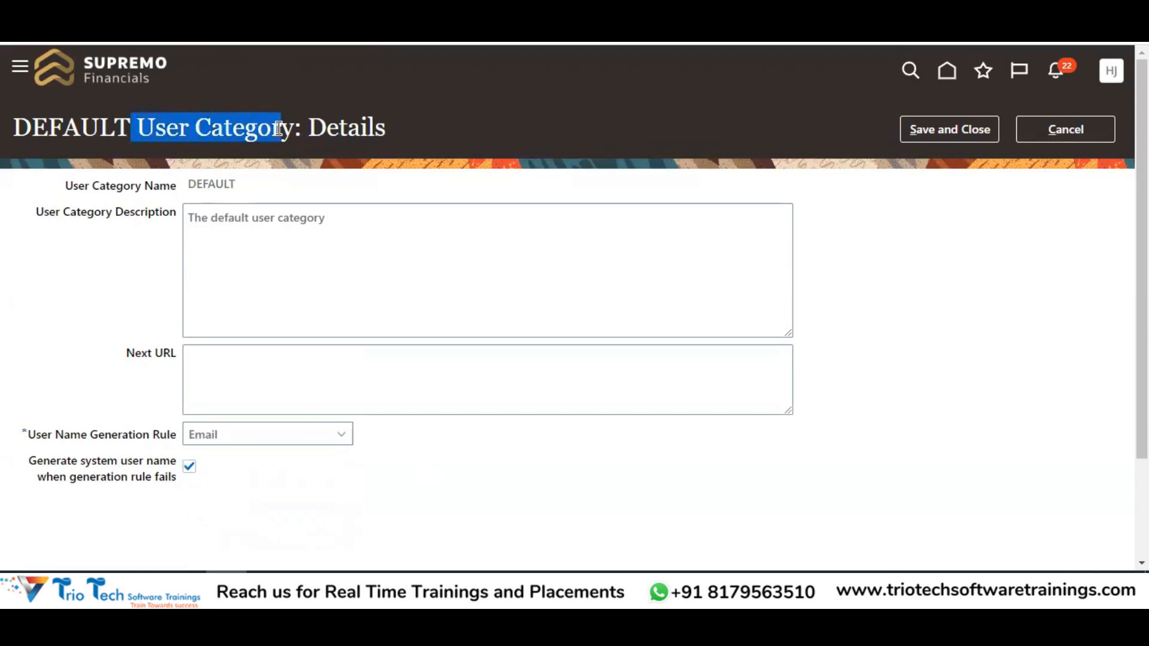
double_click(98, 125)
drag(32, 436, 163, 437)
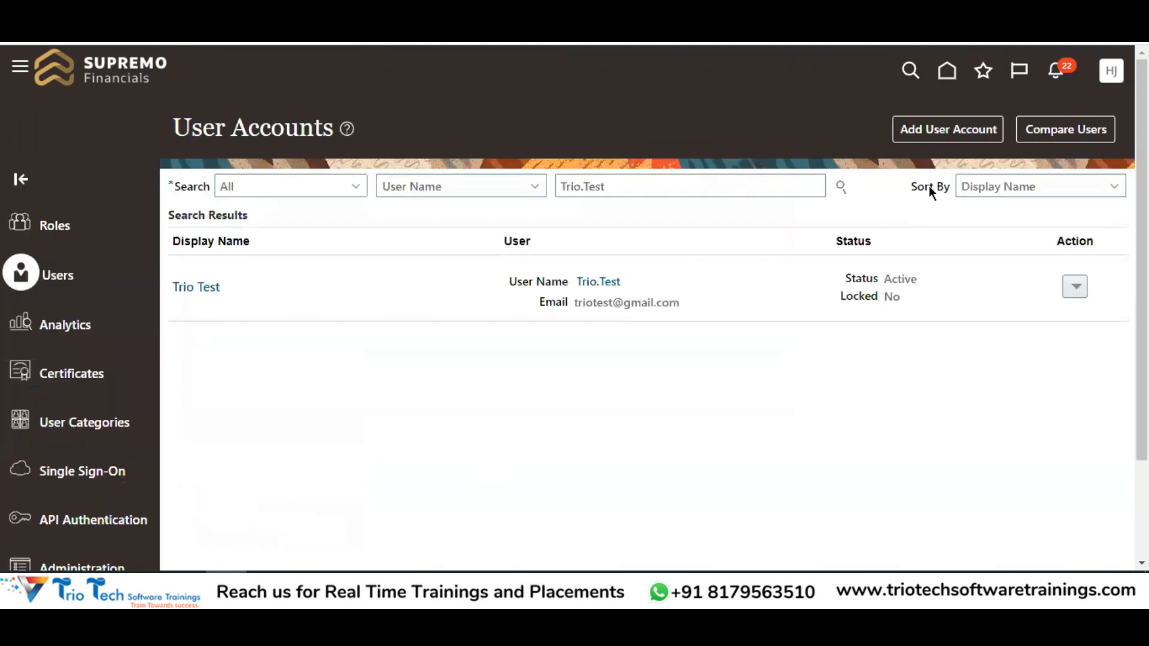
click(932, 131)
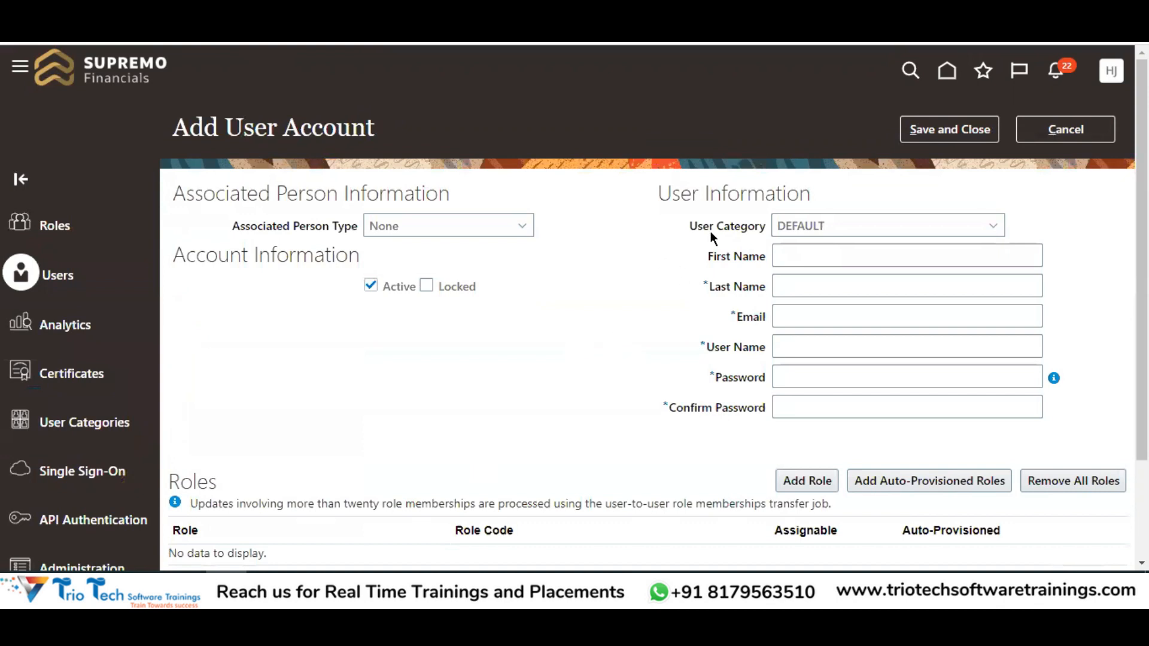
Set the DEFAULT category's User Name Generation Rule to FirstName.LastName and save it
click(803, 315)
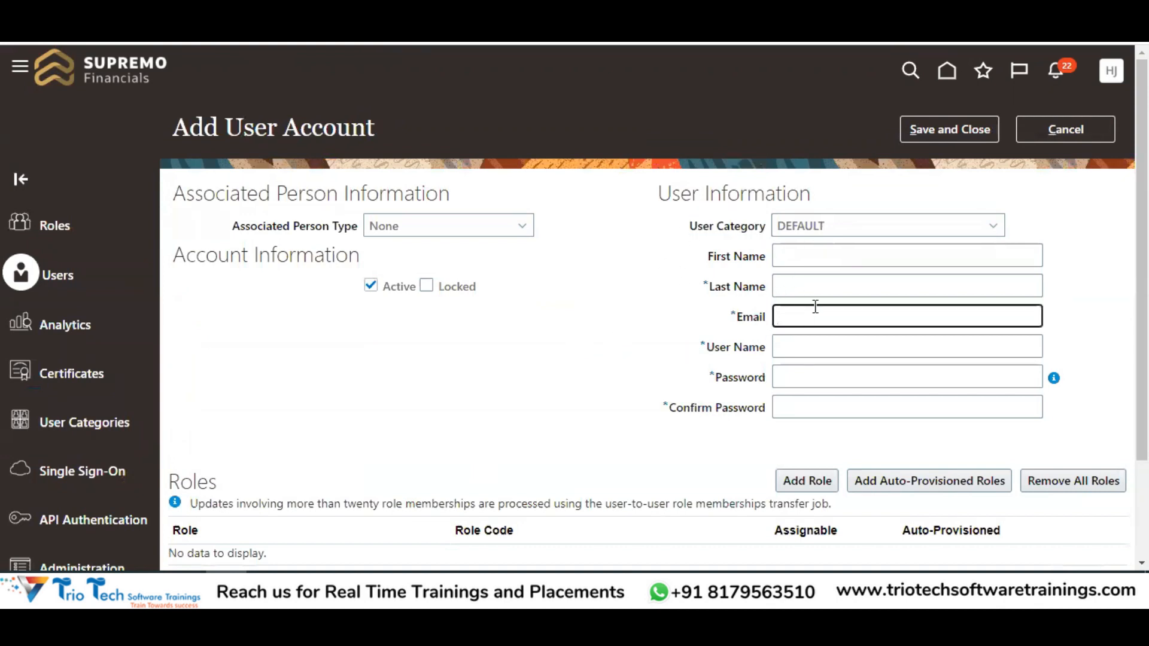
click(782, 342)
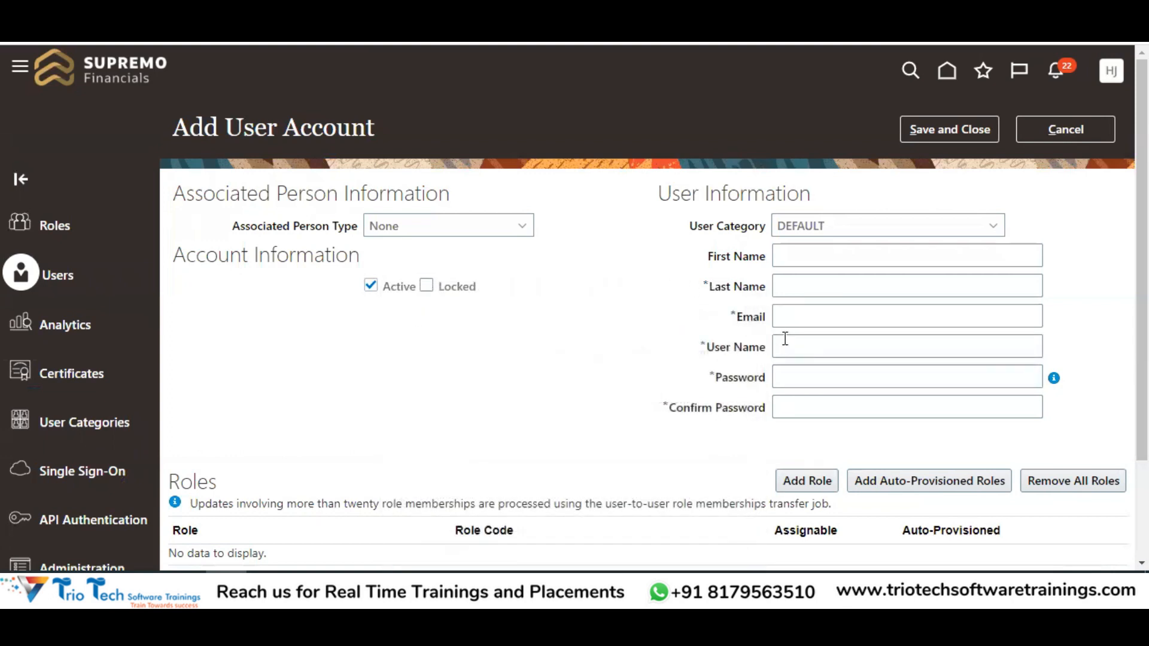
click(801, 323)
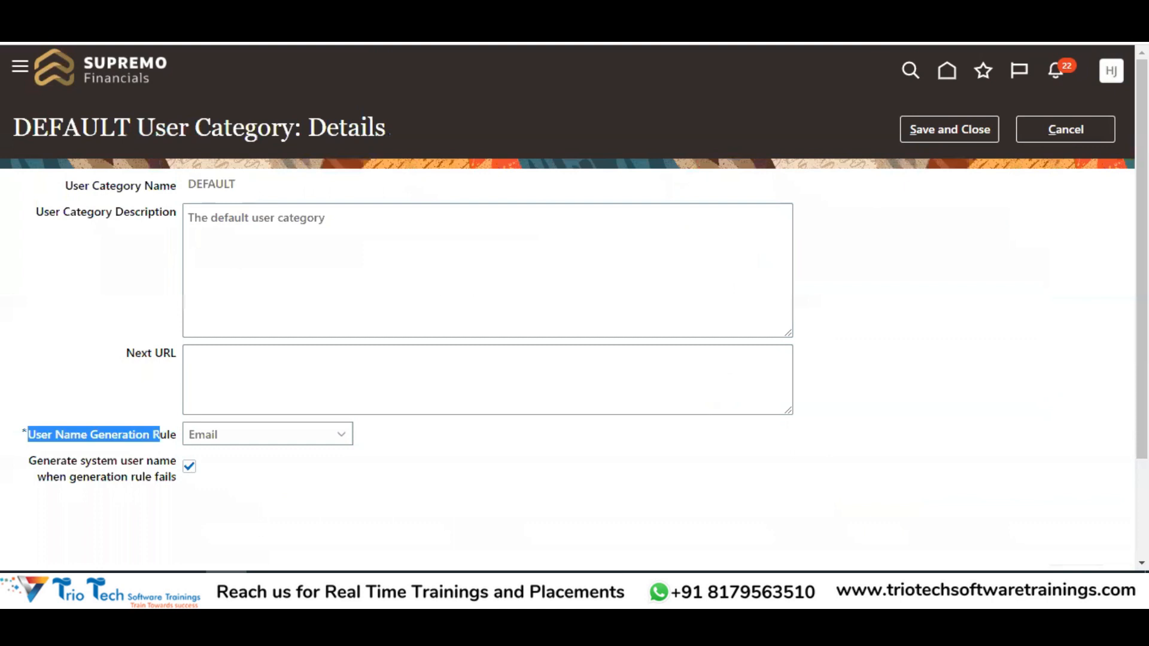
click(225, 450)
drag(49, 432, 164, 436)
click(218, 441)
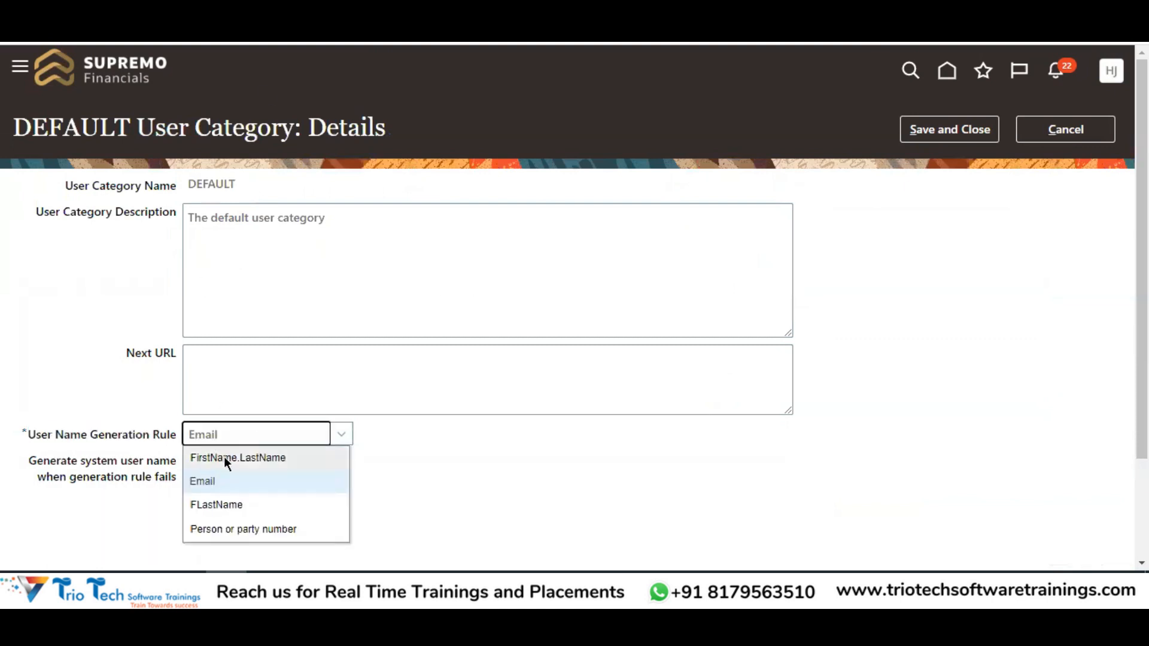
click(223, 458)
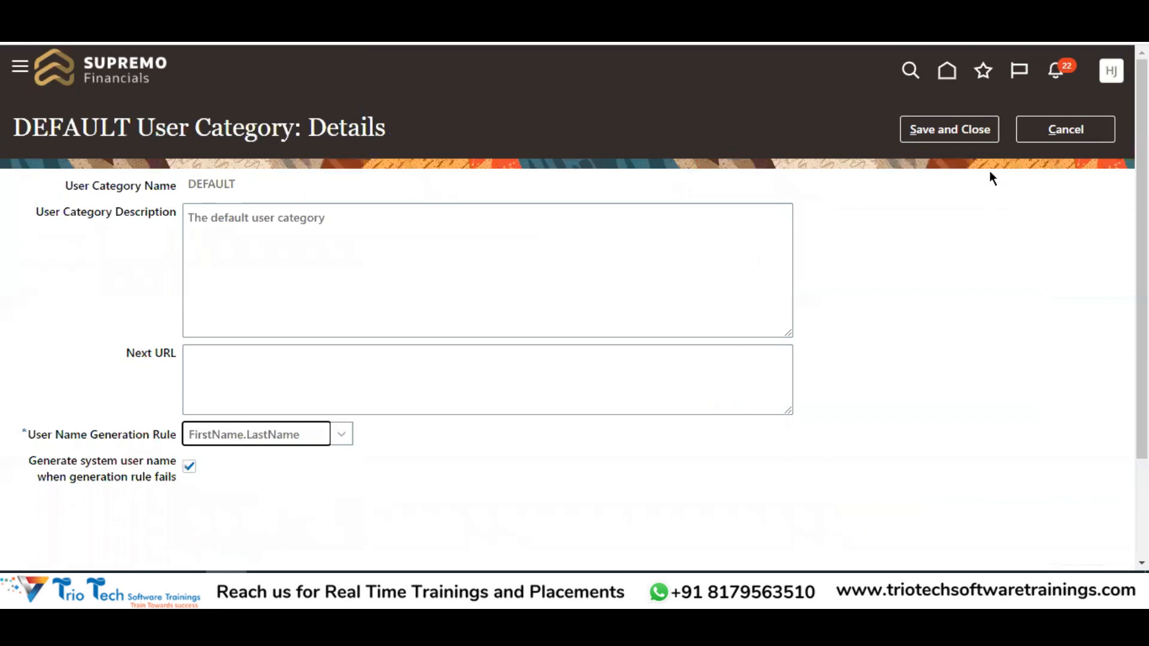
click(960, 139)
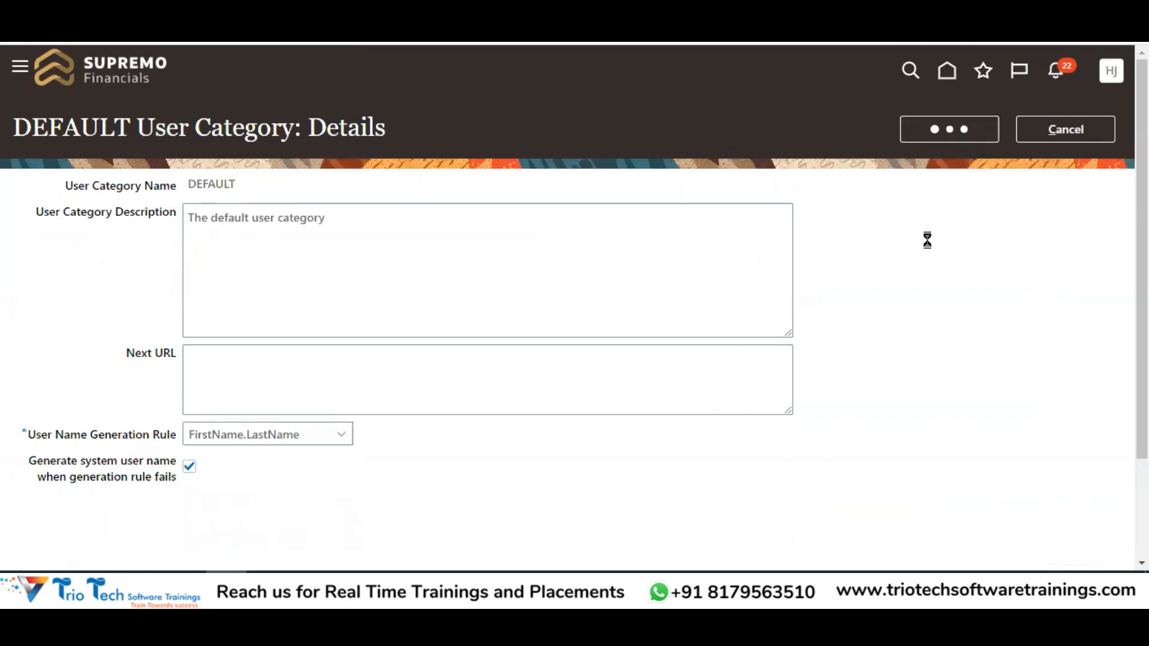
Discard the open user form and start a fresh new user account
drag(337, 384, 420, 383)
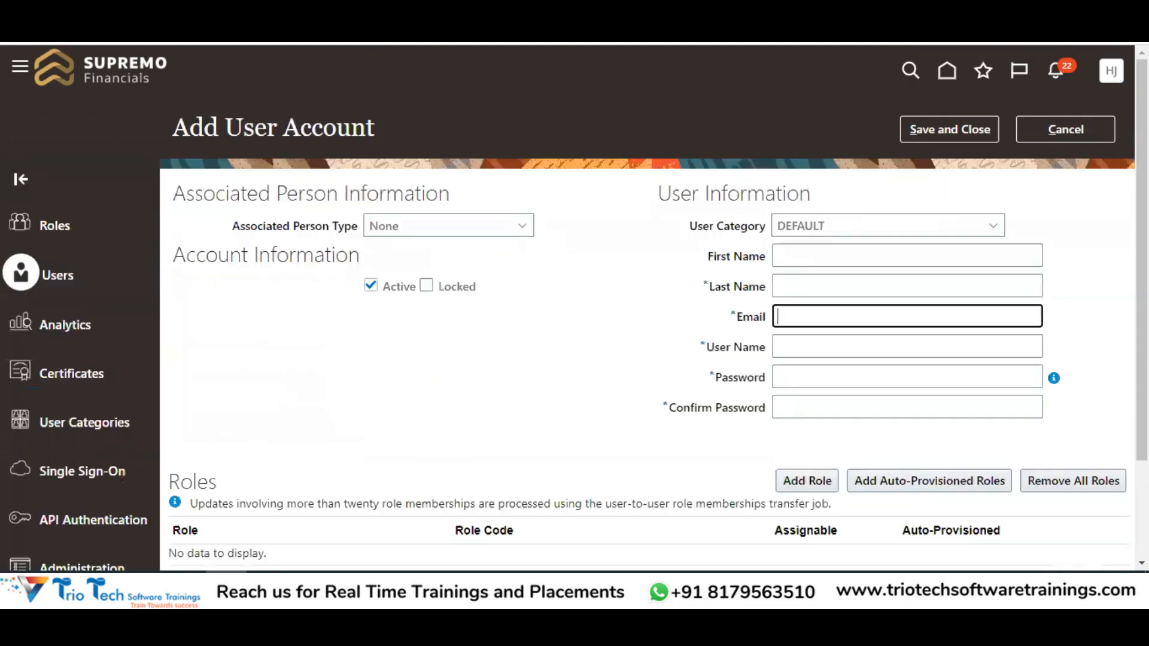
click(1065, 129)
click(961, 131)
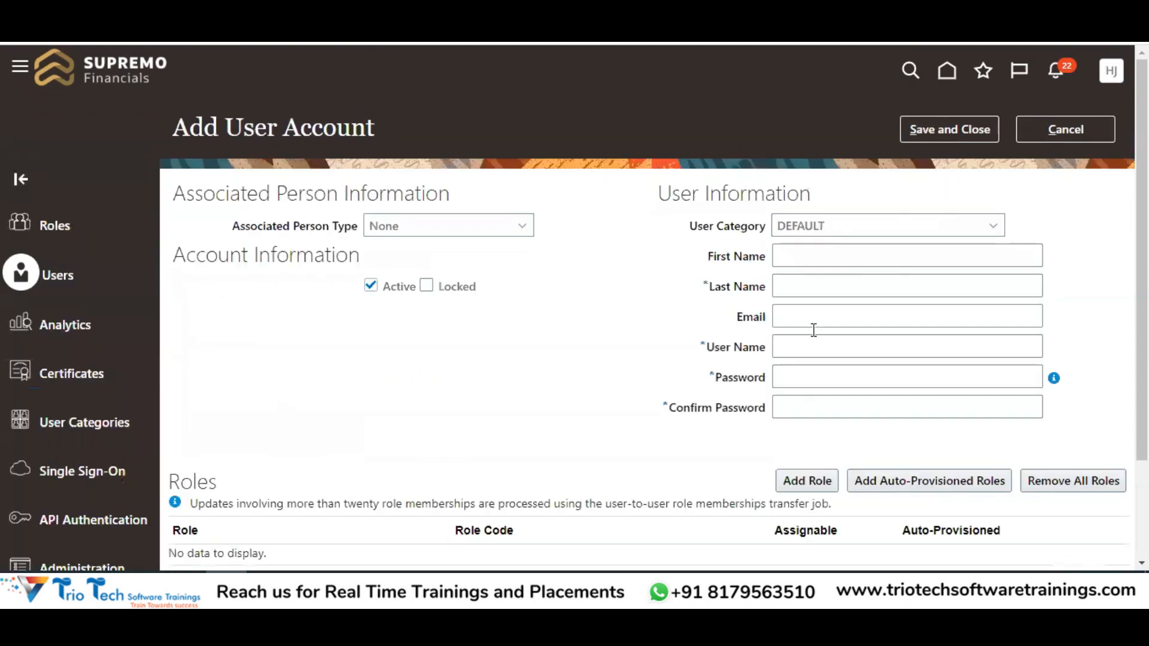
click(807, 256)
key(Tab)
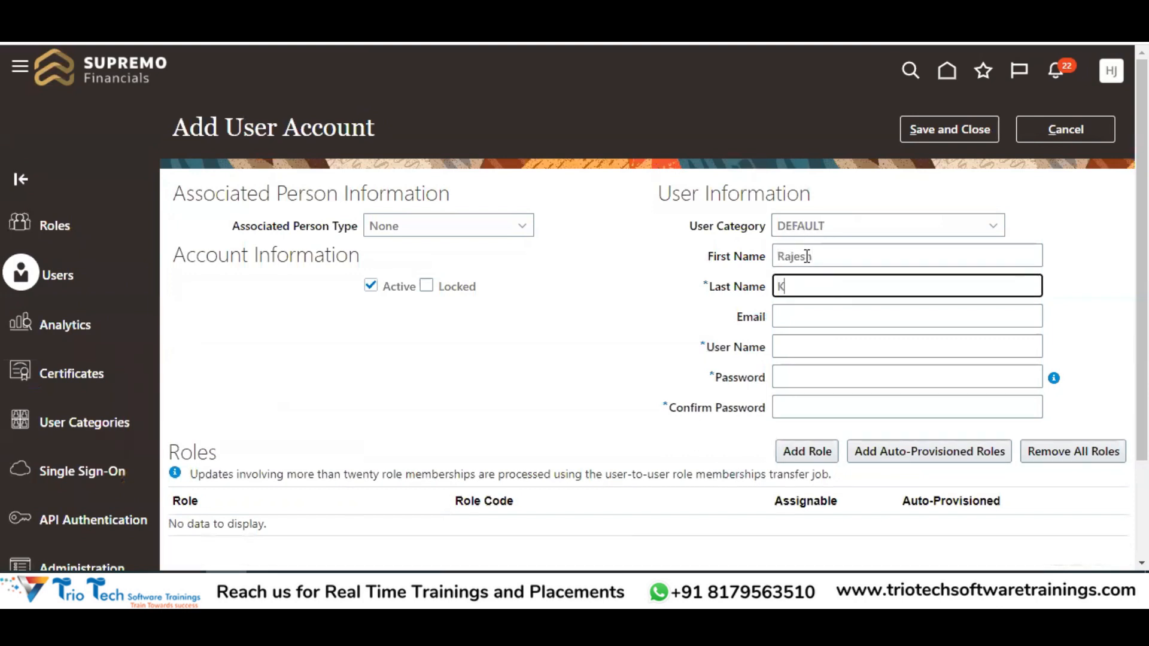
key(Tab)
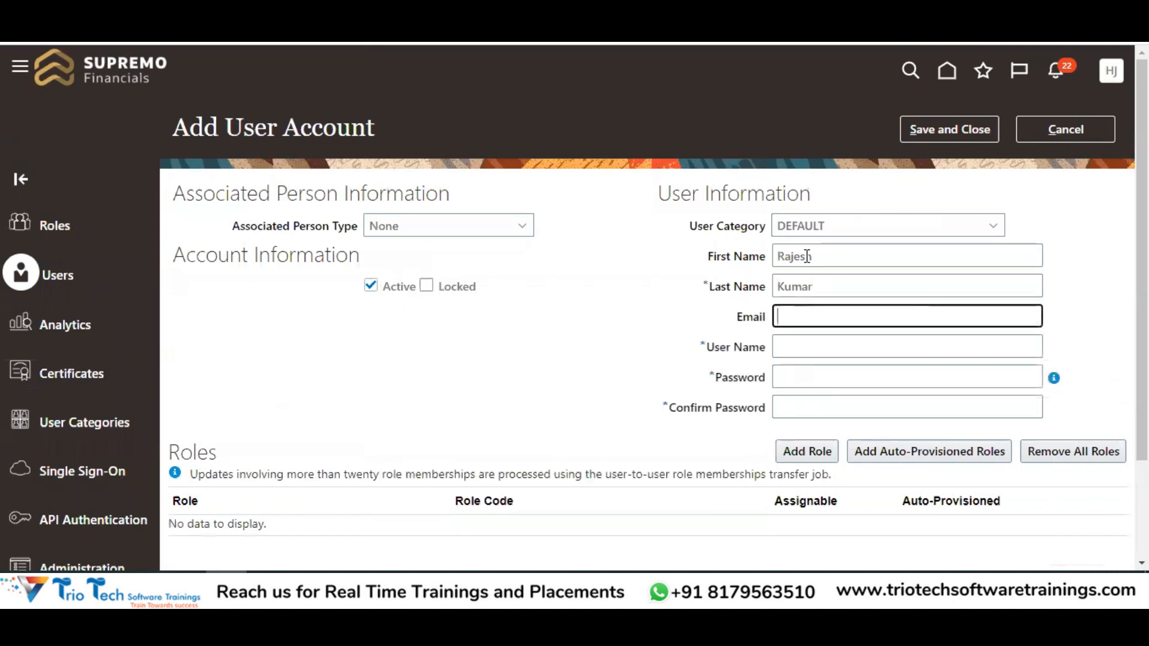
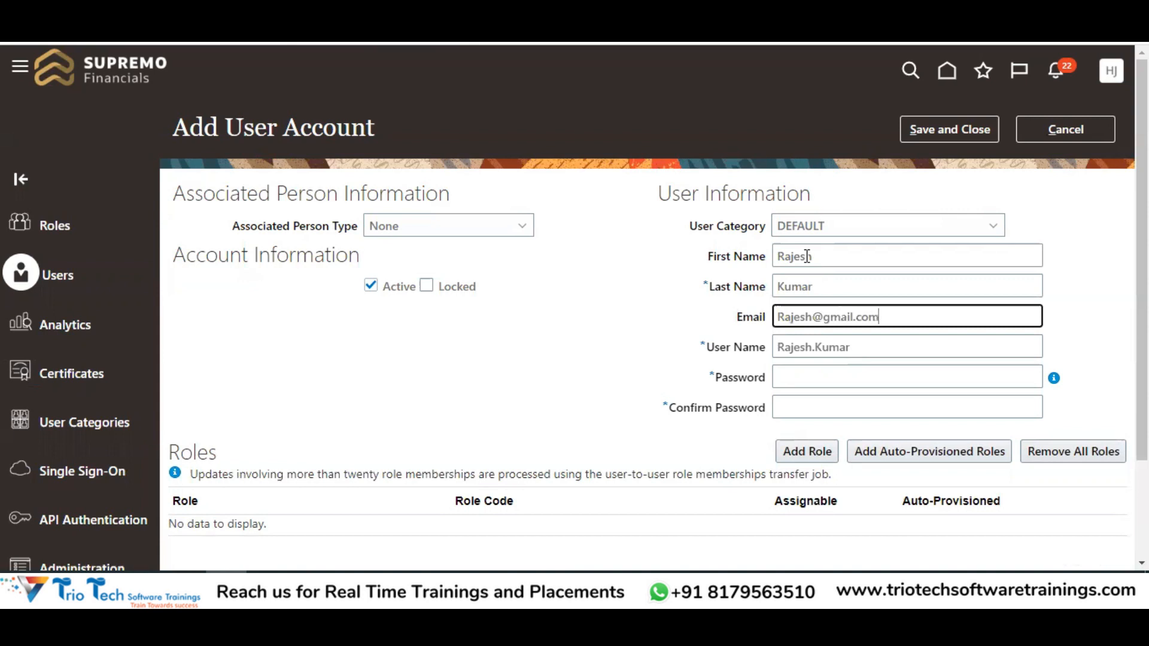
key(Tab)
key(End)
drag(818, 358, 786, 332)
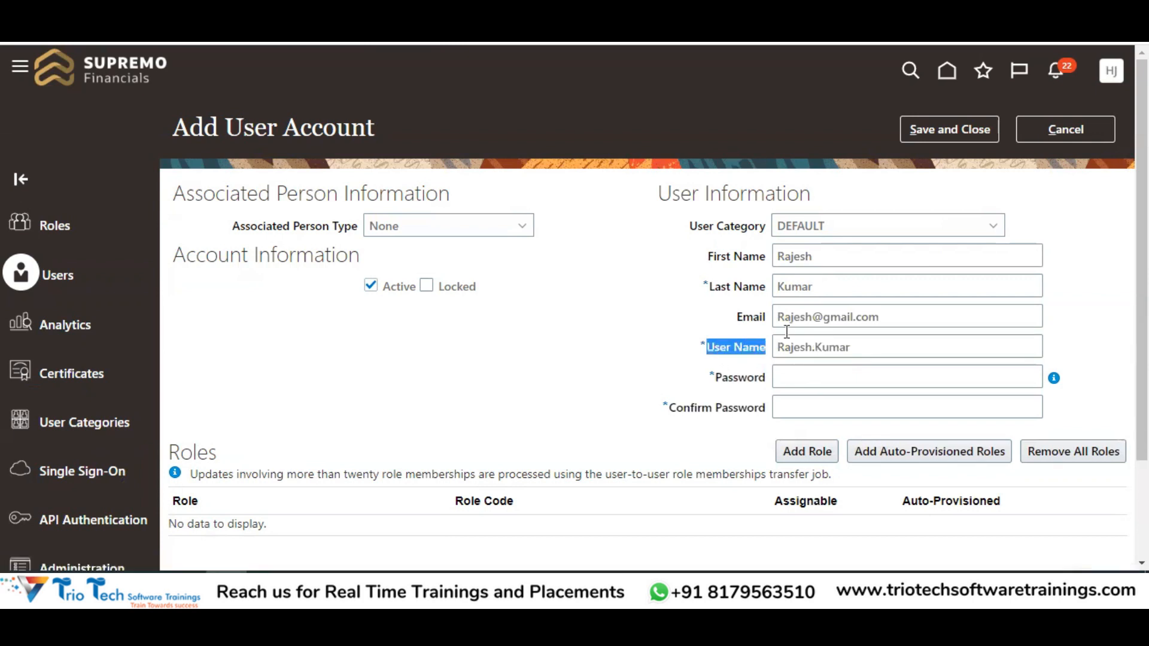
double_click(828, 256)
click(809, 286)
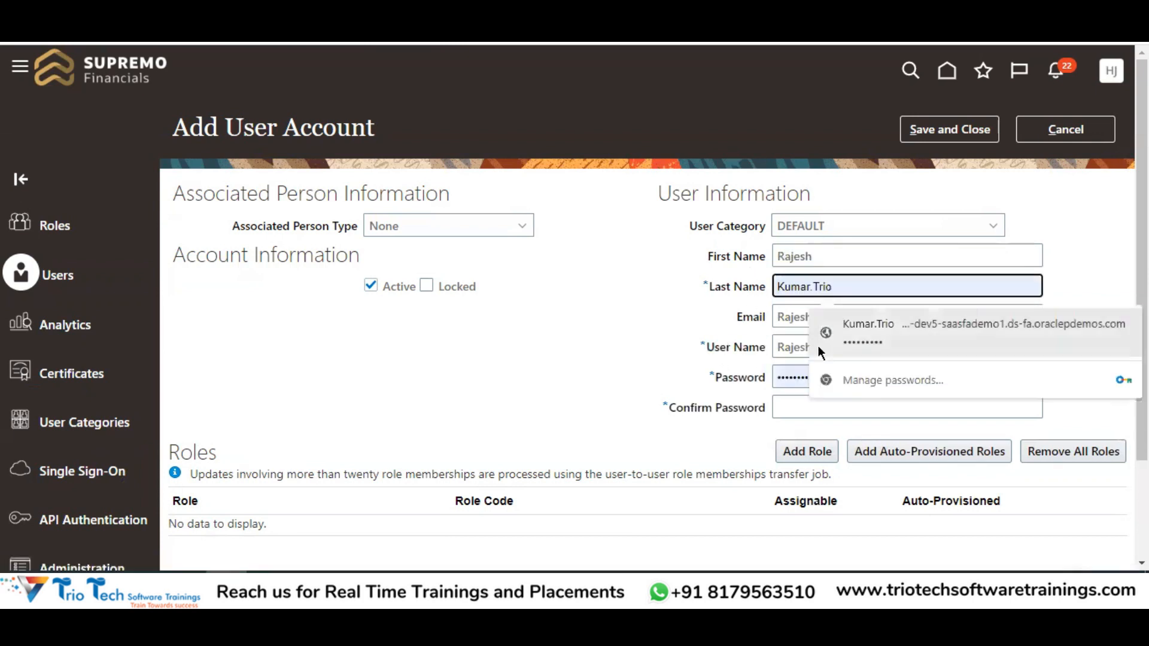
drag(778, 344, 845, 342)
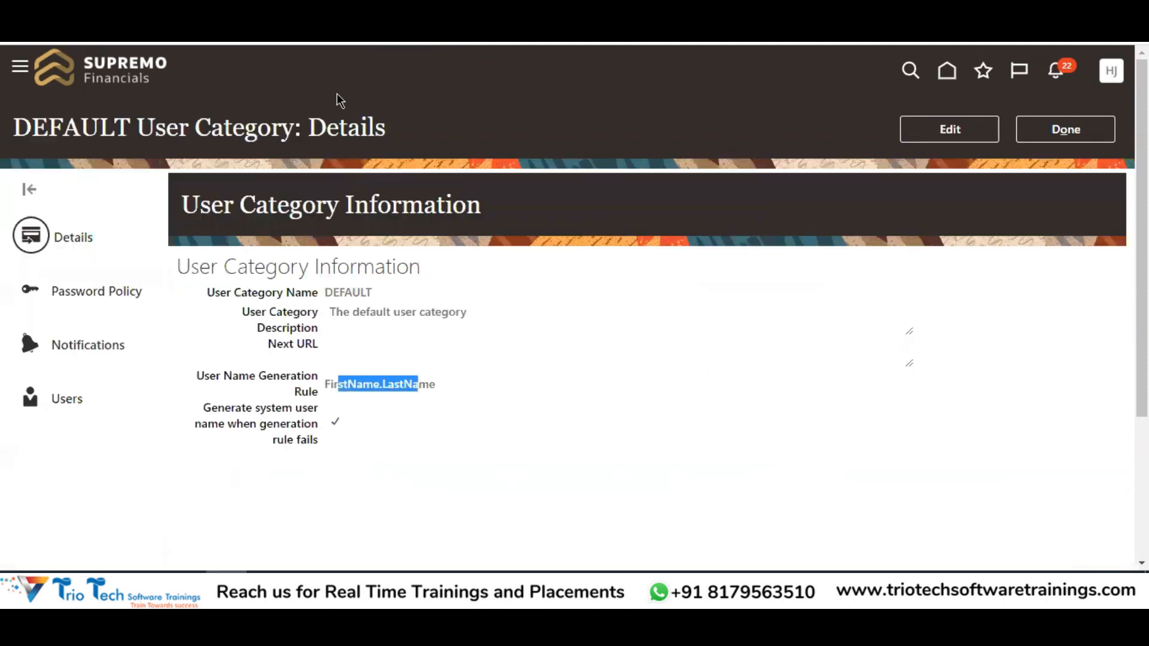
Compare the FirstName.LastName rule with the entered e-mail and generated user name
drag(325, 384, 198, 376)
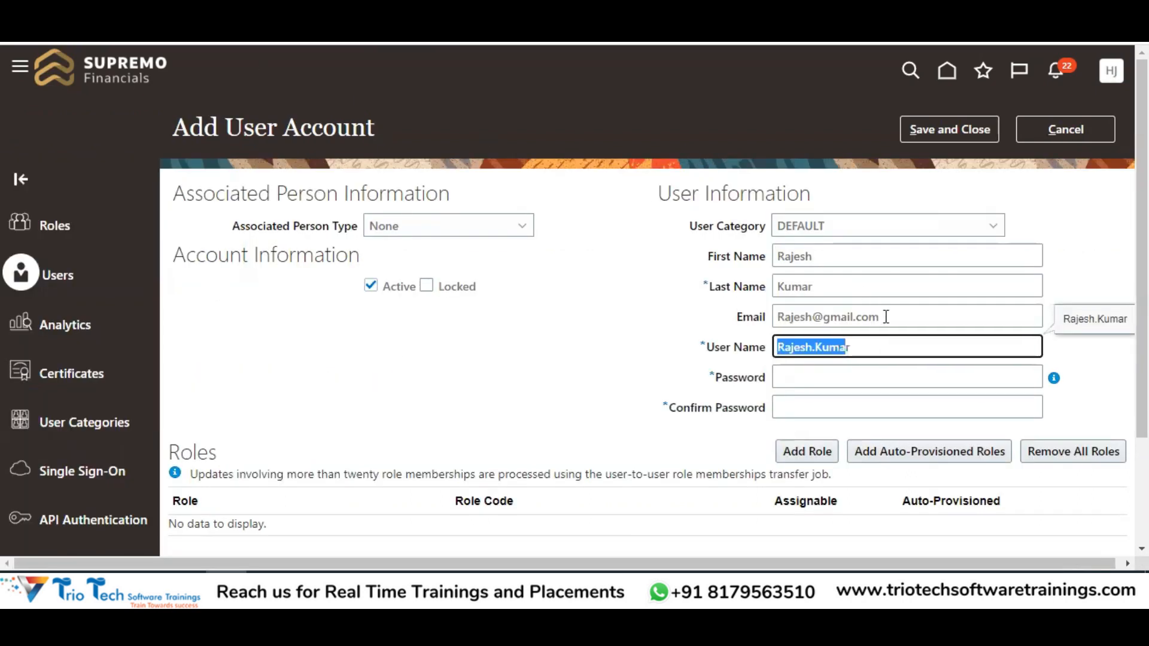
drag(886, 316, 766, 339)
drag(874, 352, 795, 347)
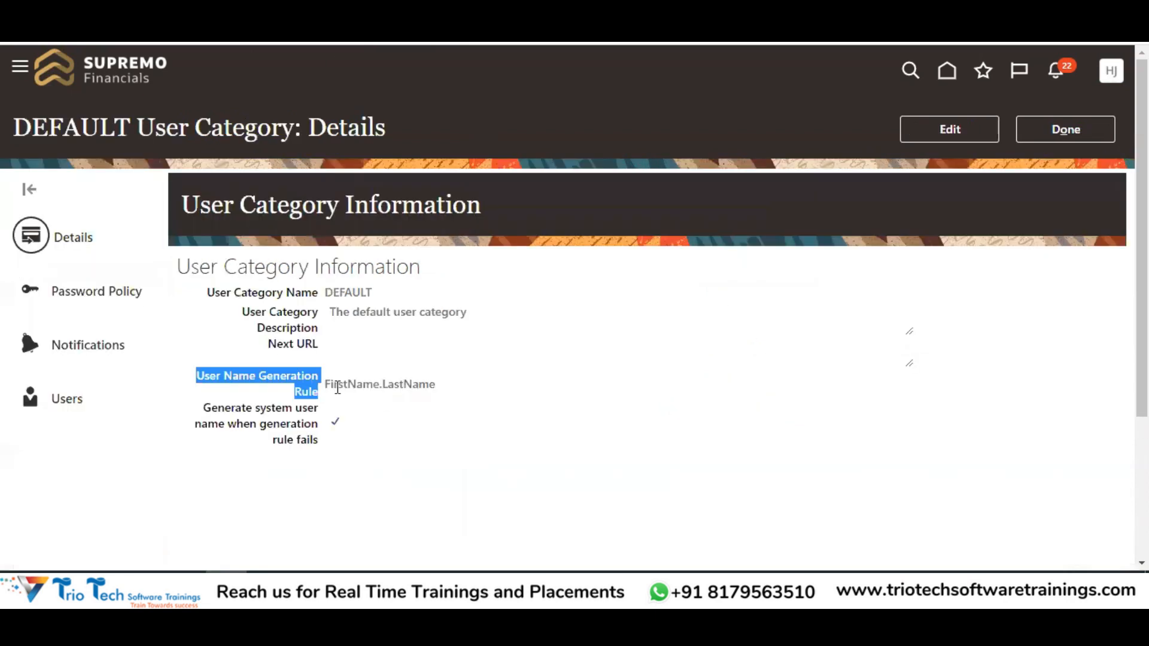
drag(338, 388, 419, 384)
Re-edit DEFAULT keeping the FirstName.LastName rule, then discard the filled-in new user form
click(905, 133)
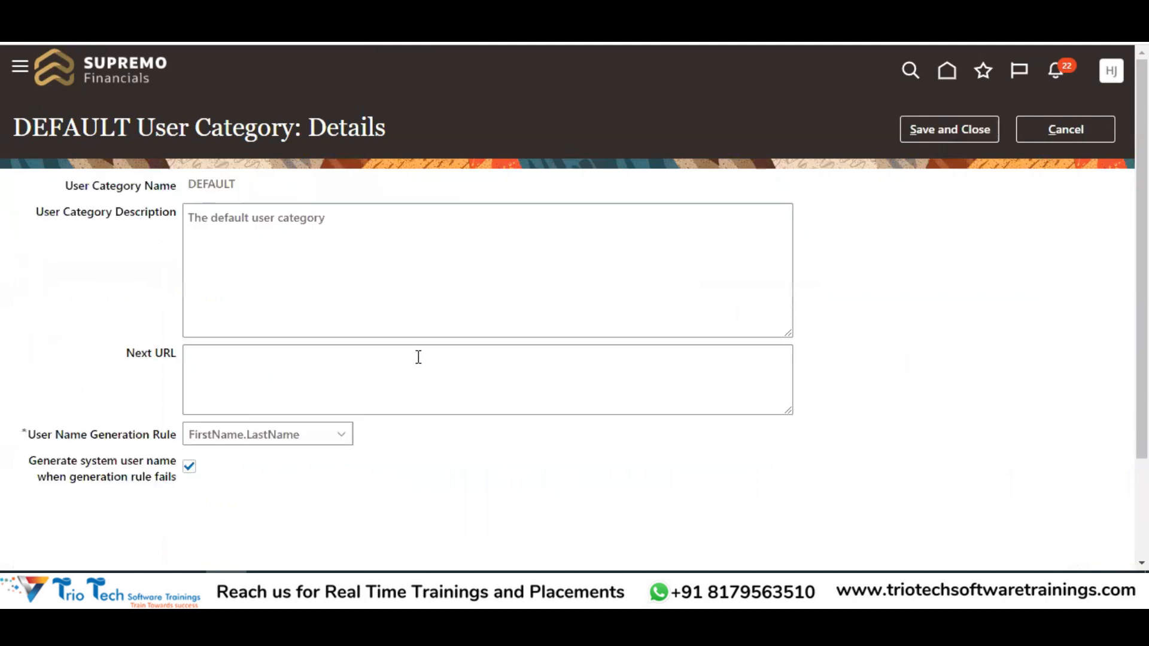
click(261, 435)
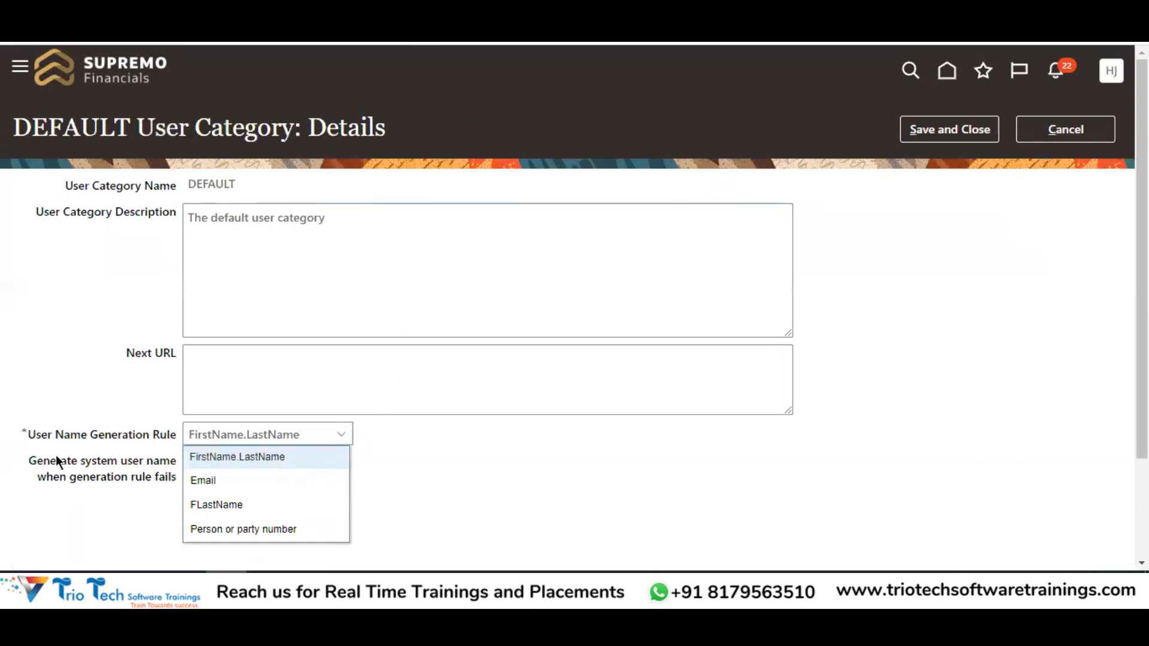
double_click(25, 434)
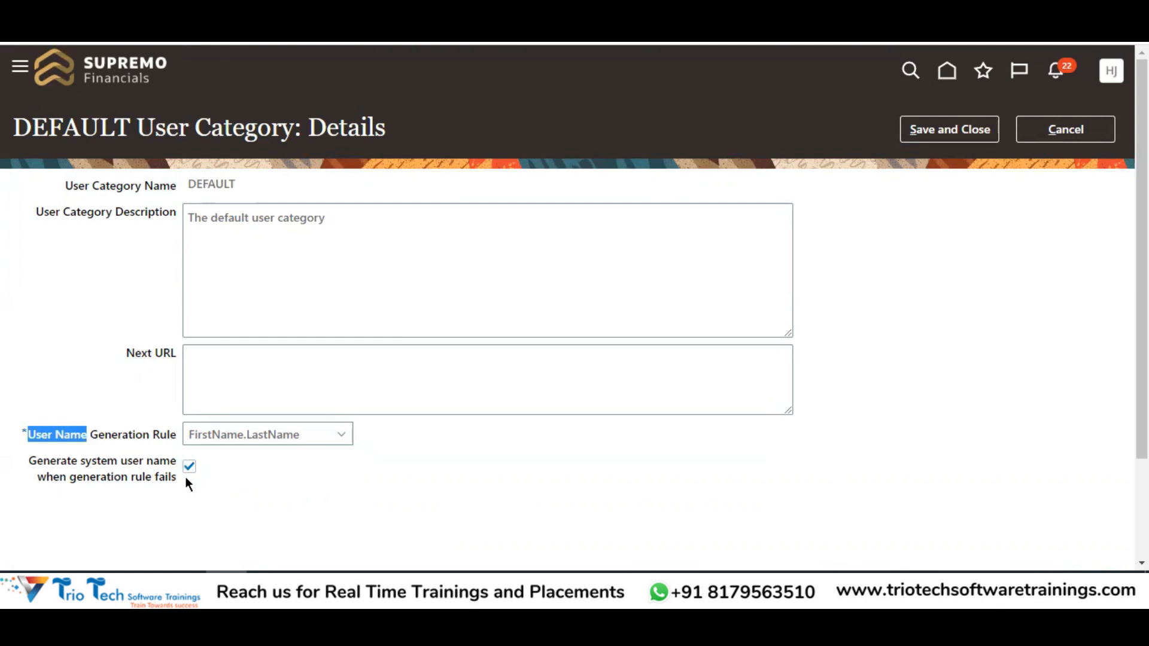
click(254, 434)
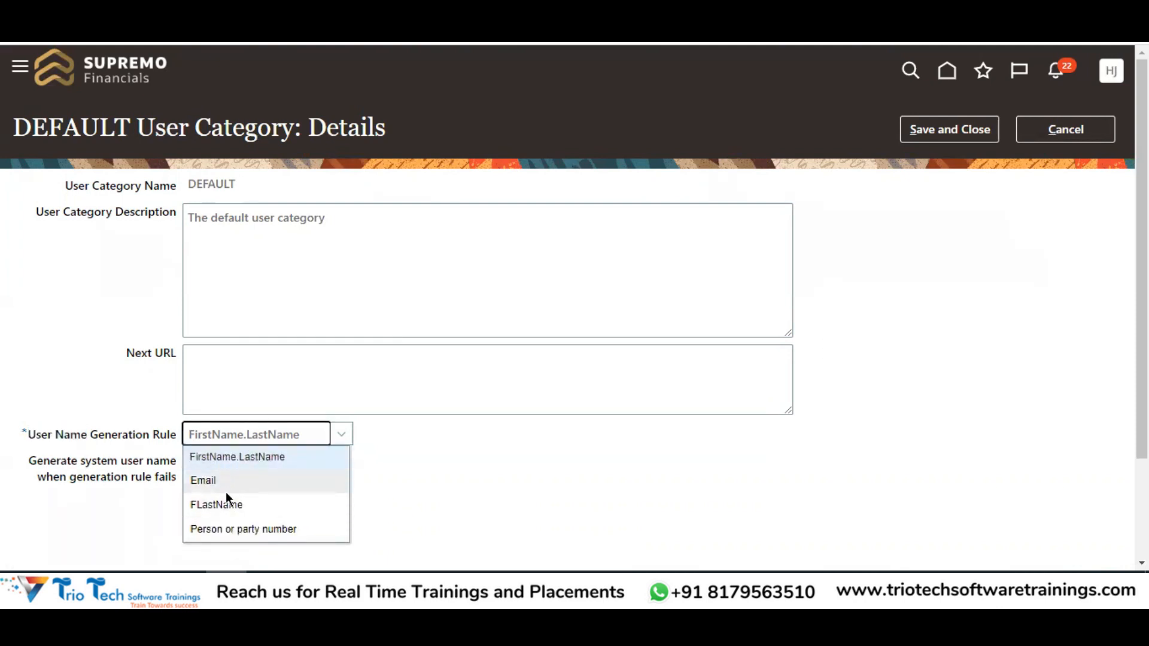
click(229, 457)
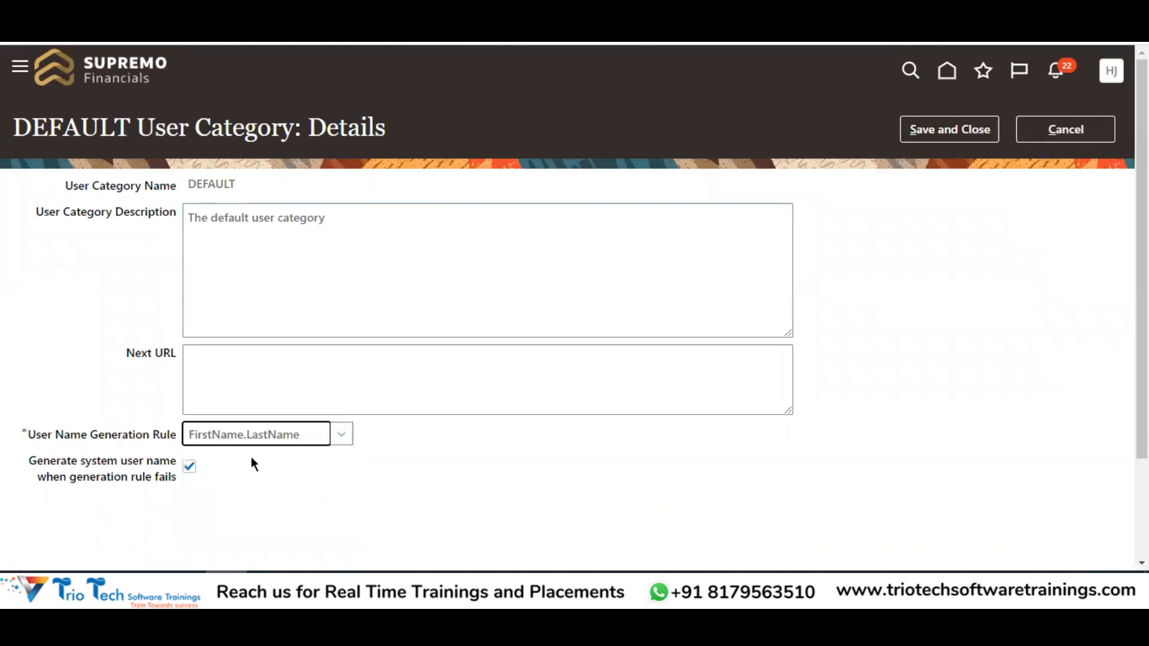
click(80, 496)
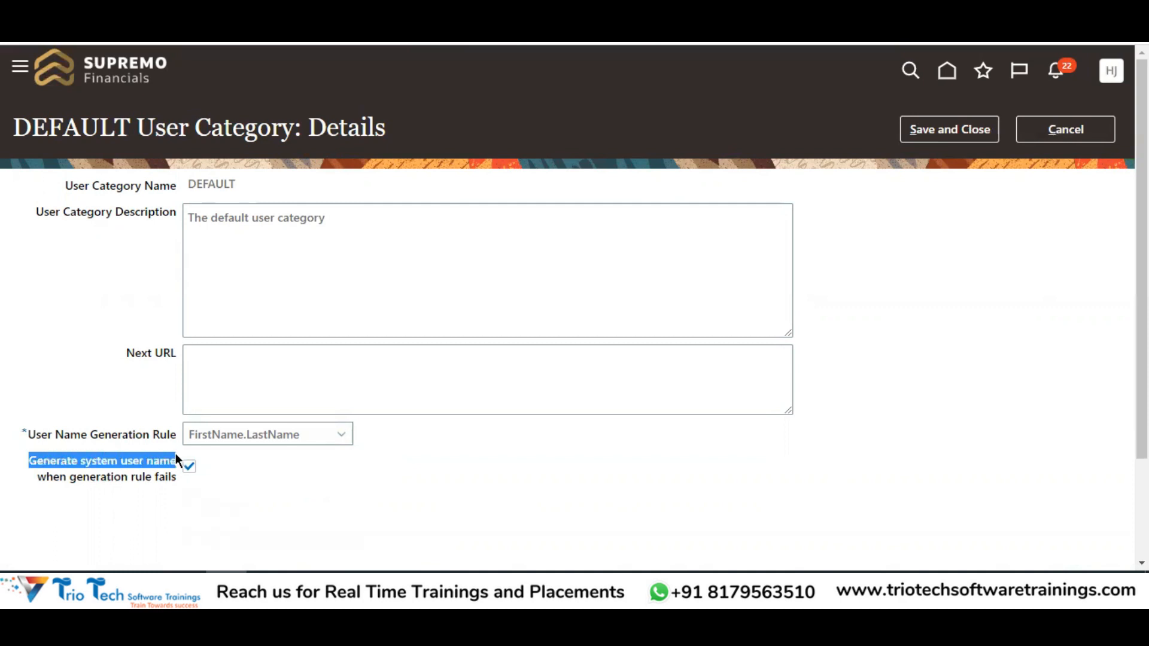
drag(38, 476, 119, 483)
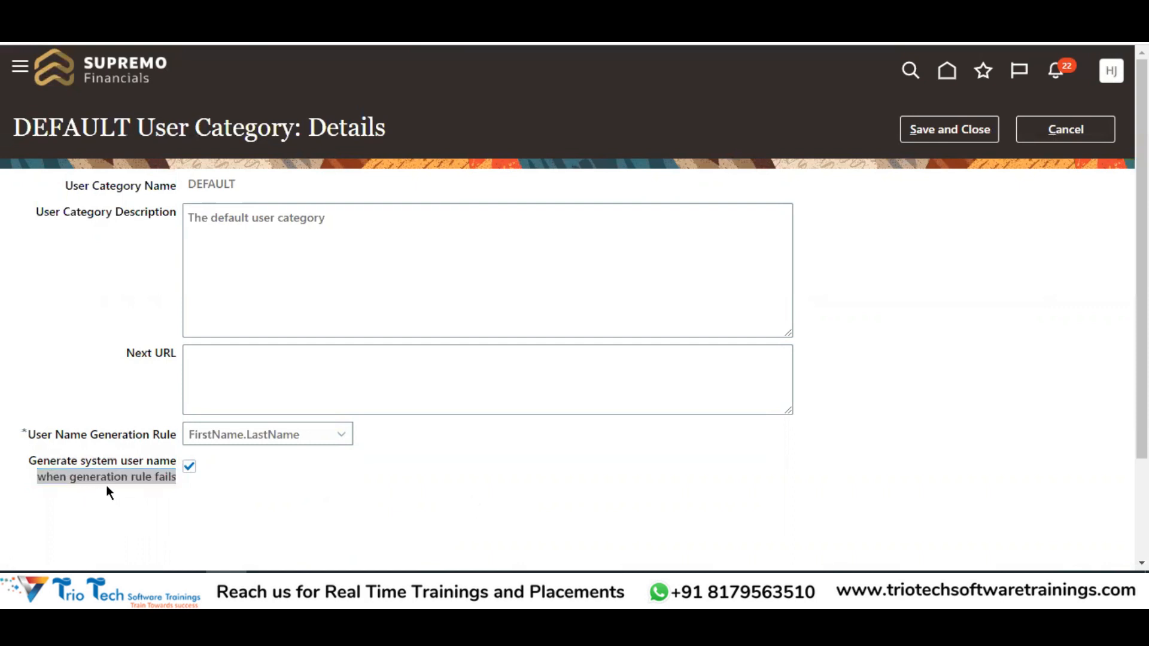
click(77, 514)
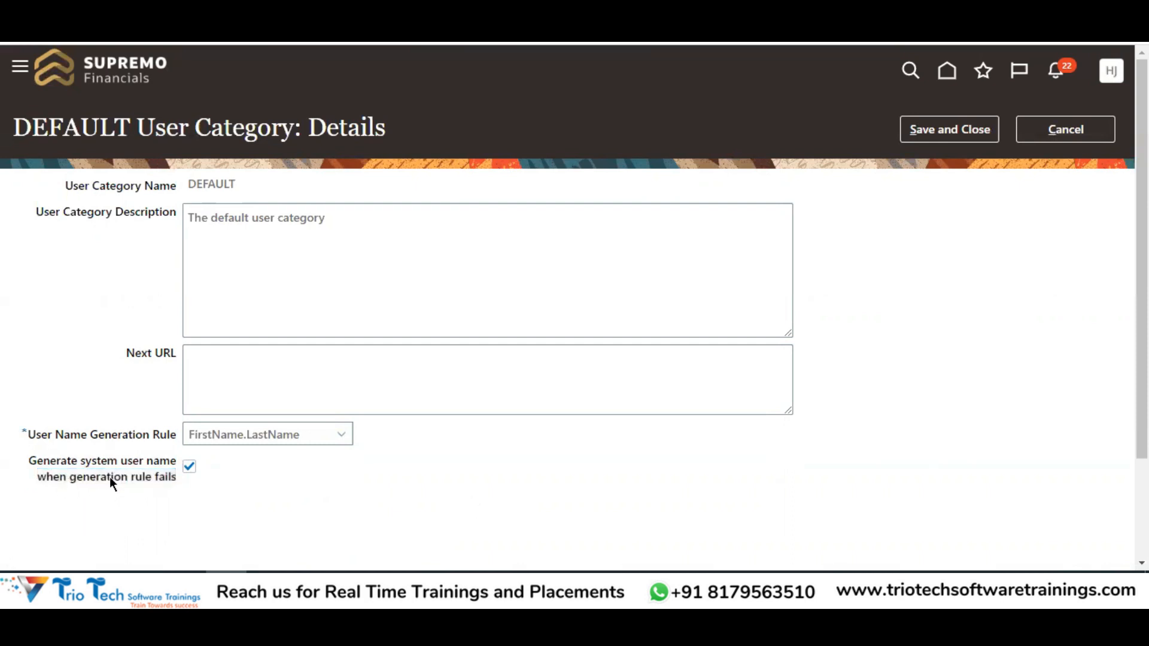
drag(124, 464, 171, 478)
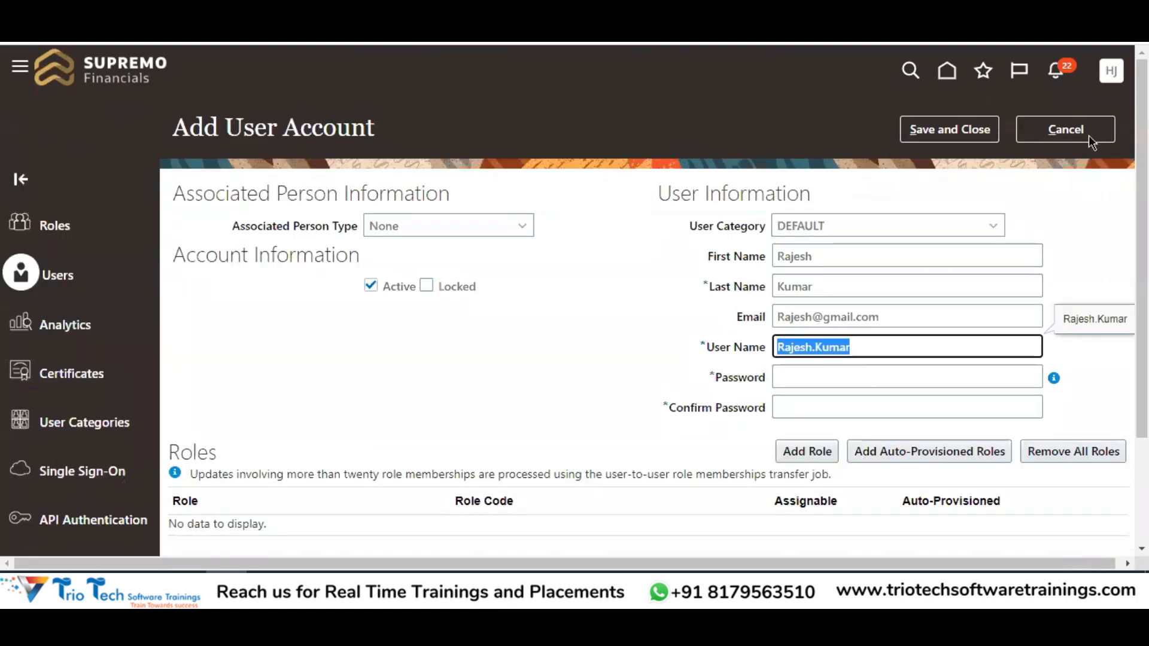
click(1065, 129)
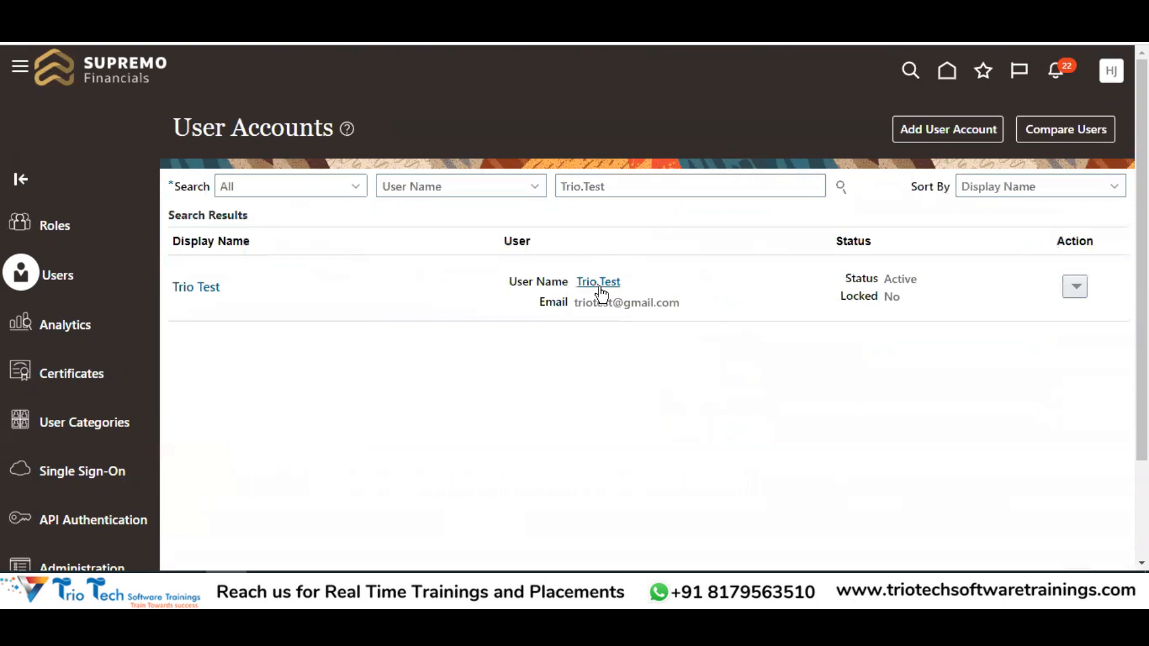
Review the test user's account details, then open a blank Add User Account form
click(195, 288)
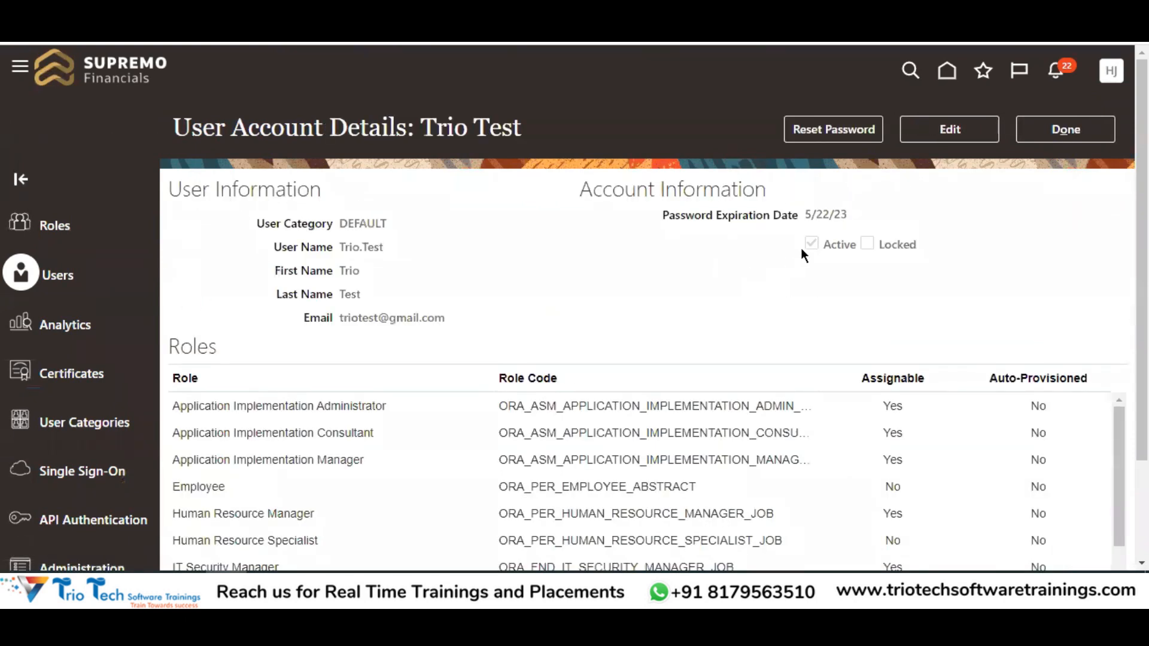
double_click(344, 271)
click(1074, 132)
click(974, 138)
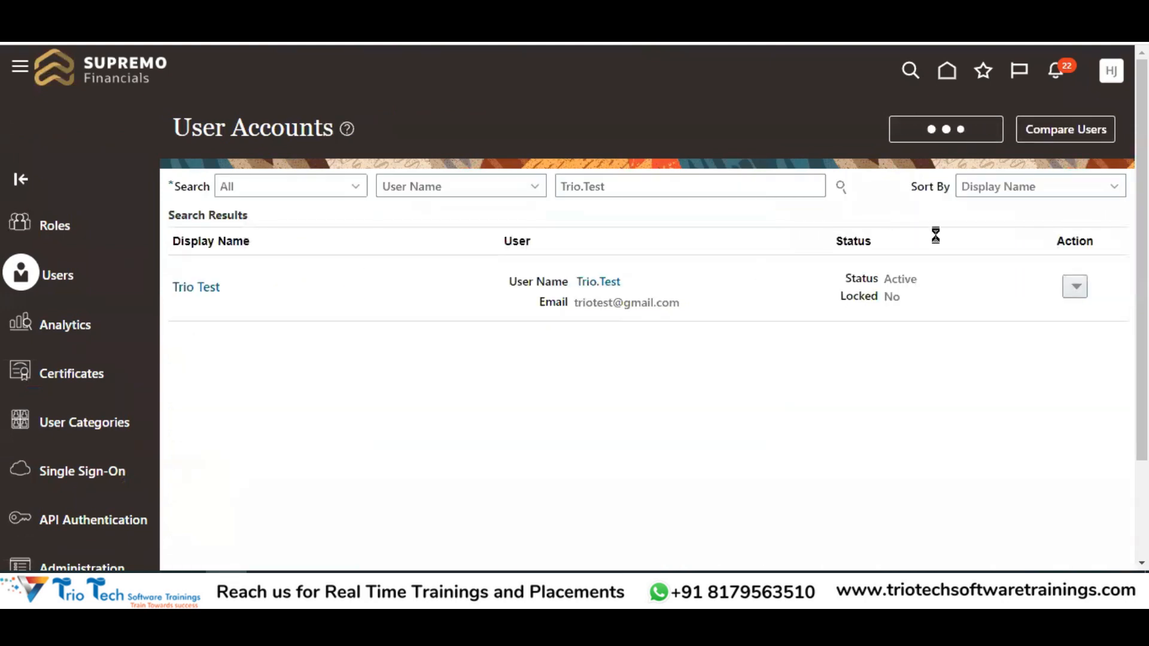
click(790, 254)
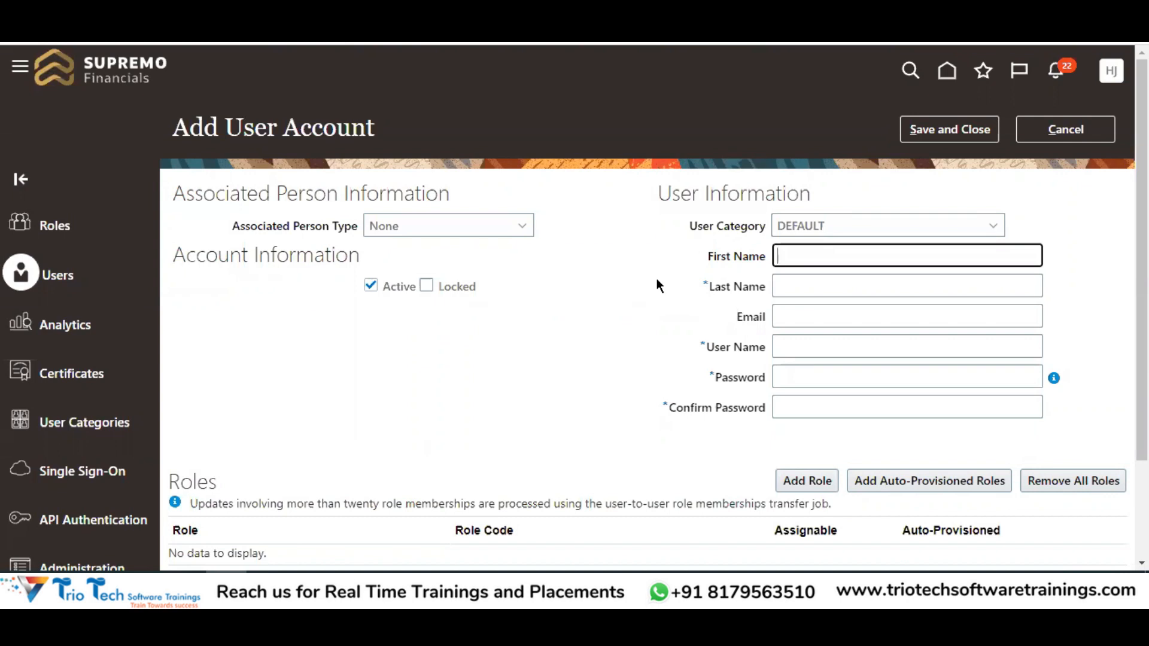
Enter first name Trio and last name Test, letting the user name generate automatically
click(849, 289)
click(813, 251)
click(711, 353)
click(808, 349)
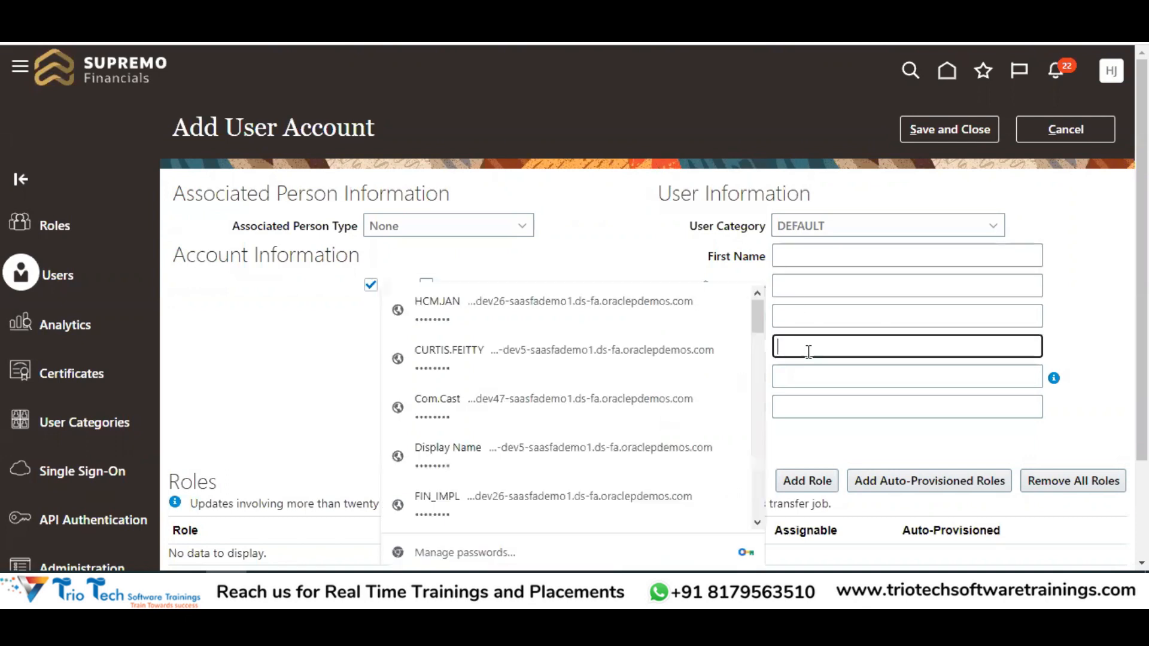
click(653, 254)
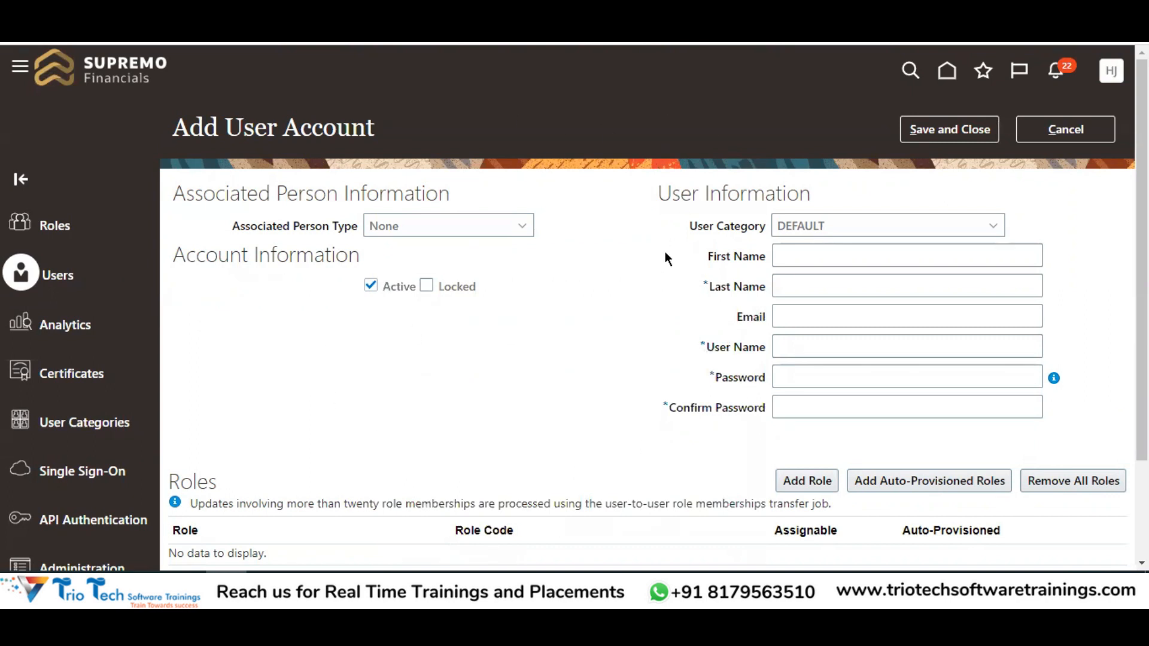
click(798, 256)
text(Trio)
key(Tab)
text(Test)
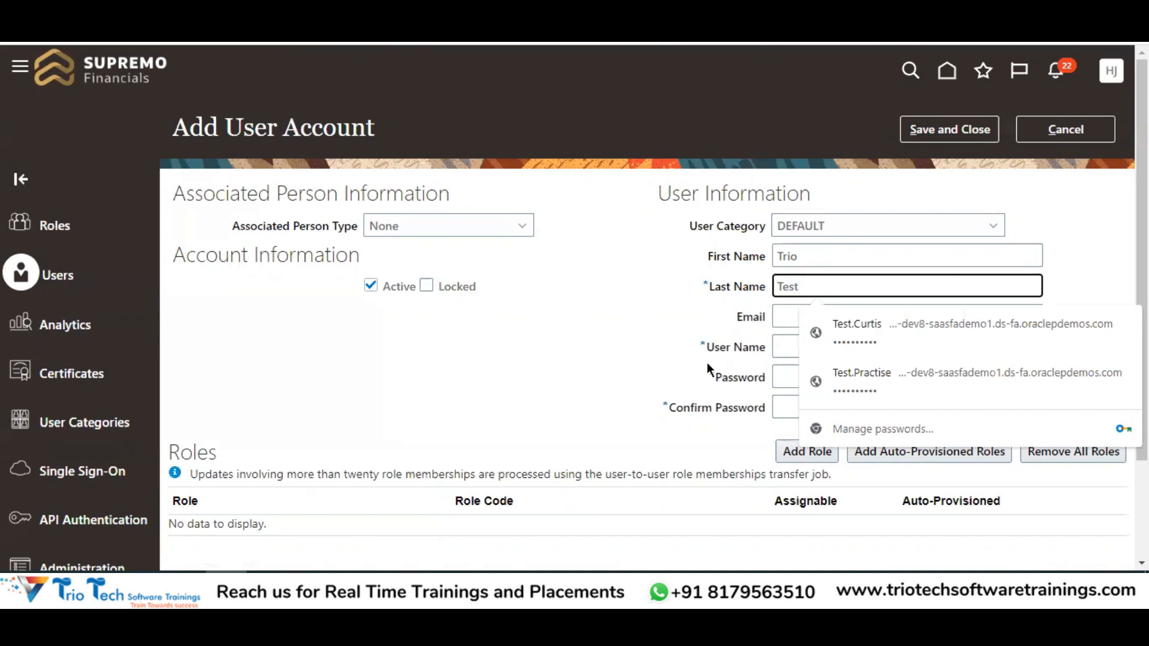
key(Tab)
key(Tab)
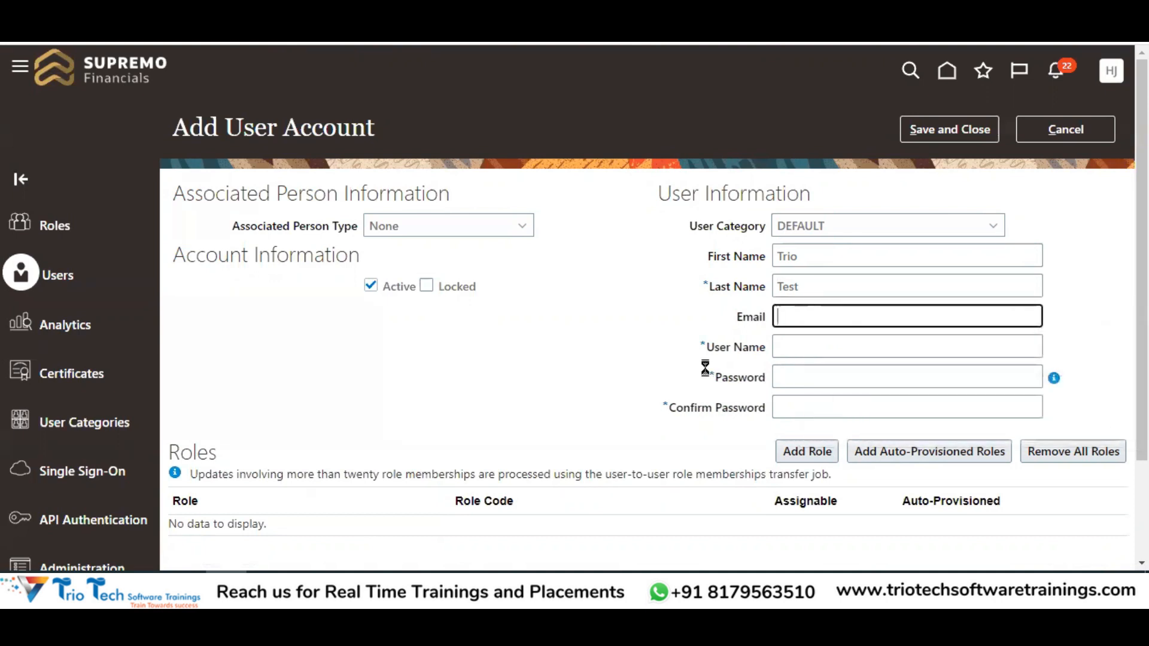
click(861, 349)
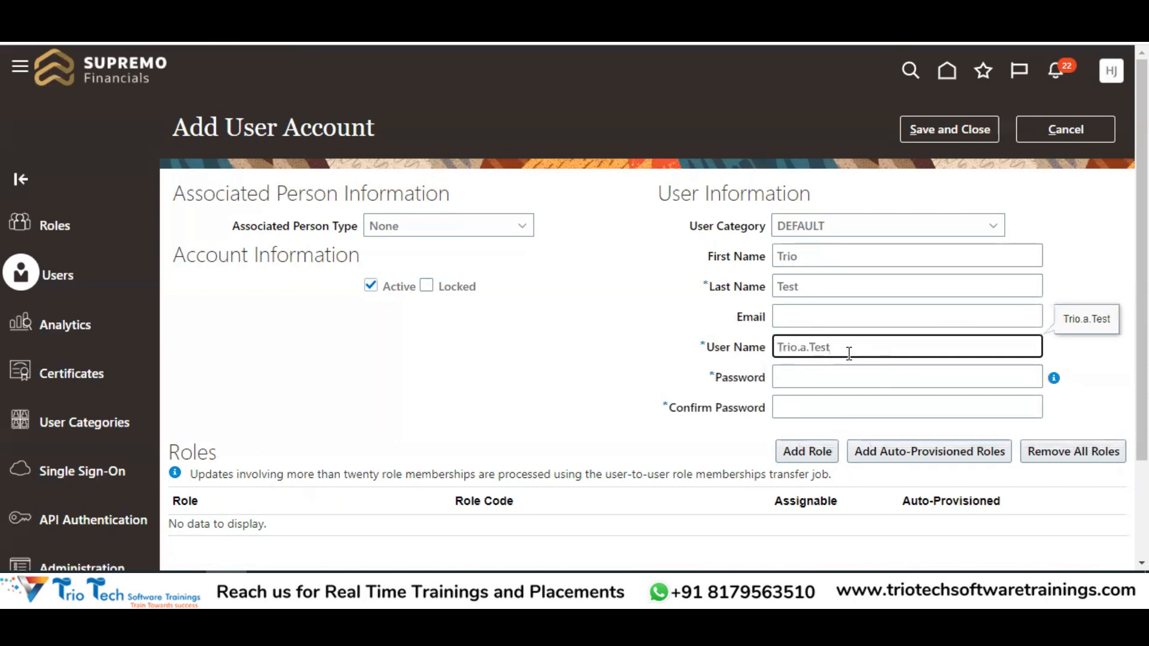
drag(837, 347, 752, 346)
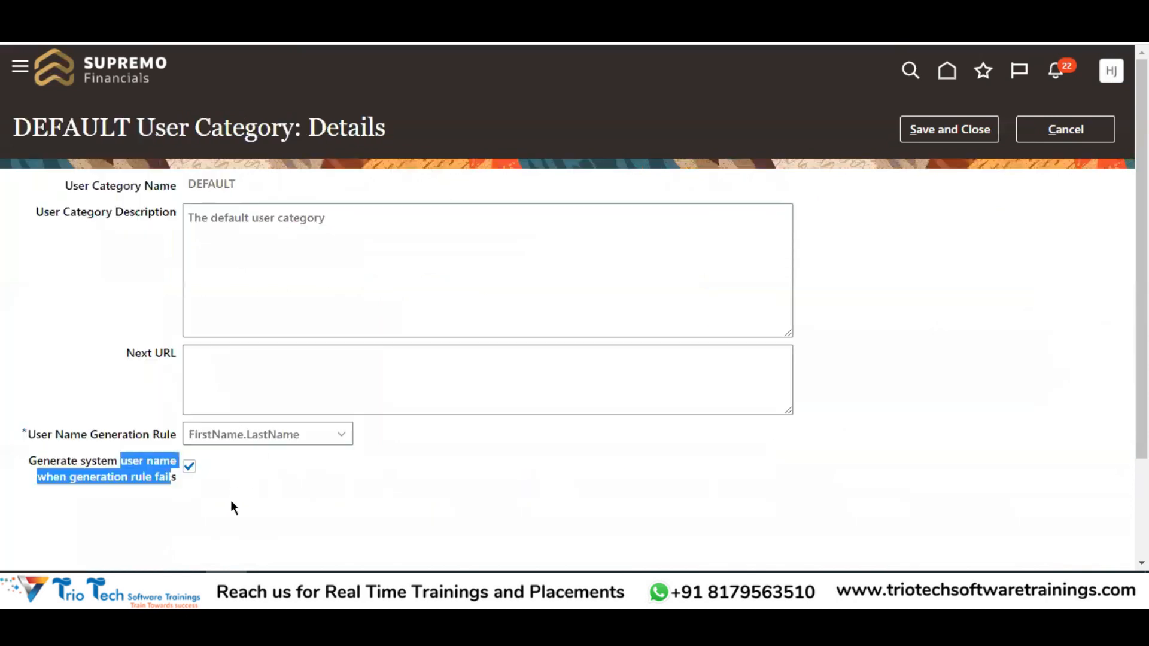
Review the fallback user name setting and inspect the generated Trio Test user name
click(40, 479)
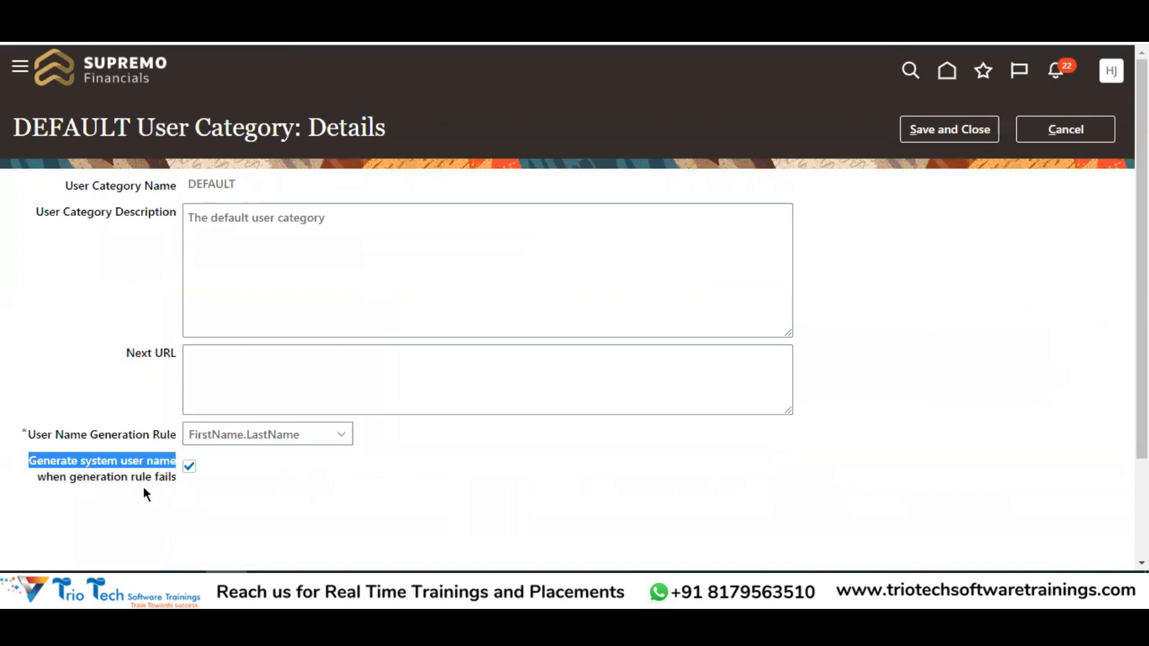
drag(45, 479, 110, 480)
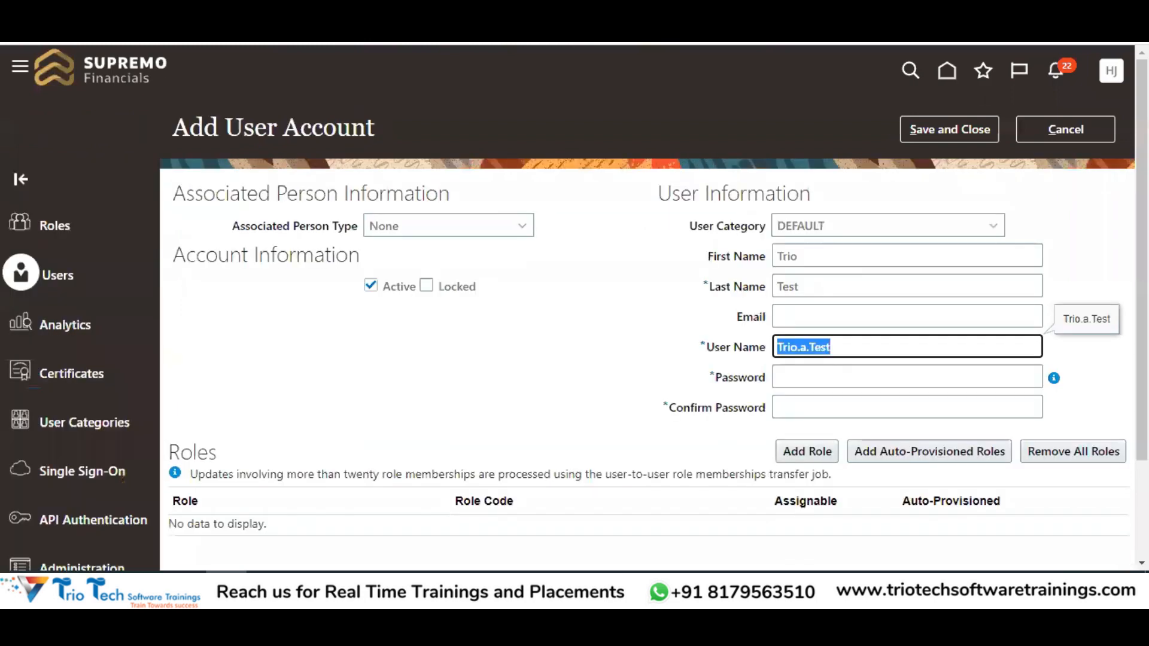
click(654, 332)
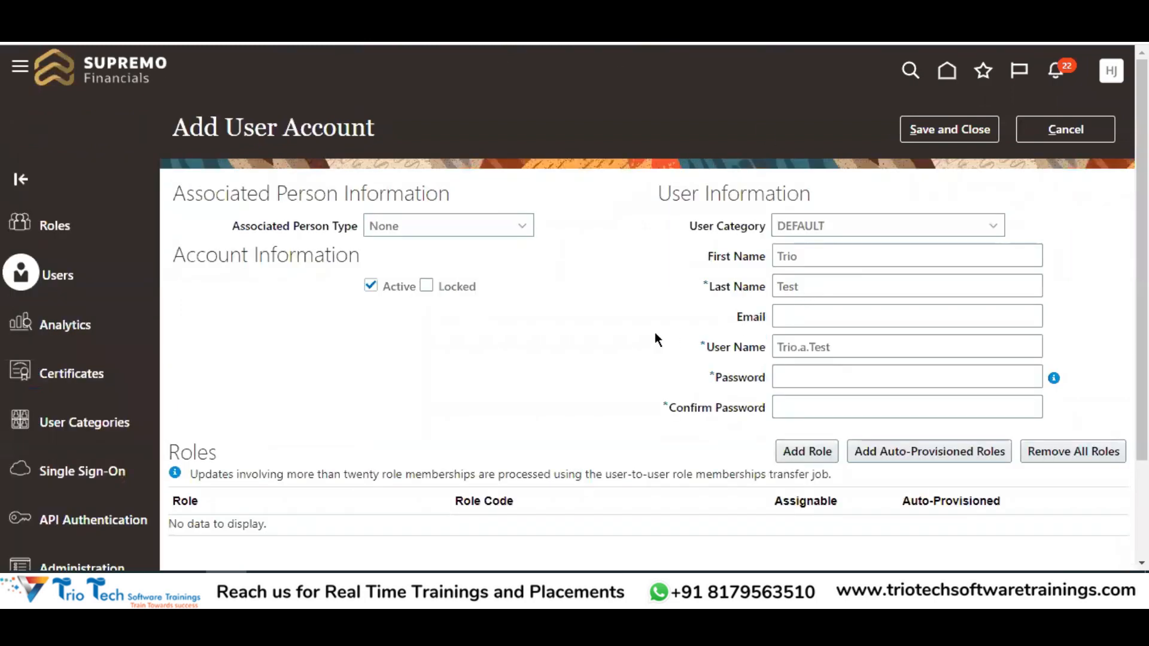
drag(808, 347, 800, 347)
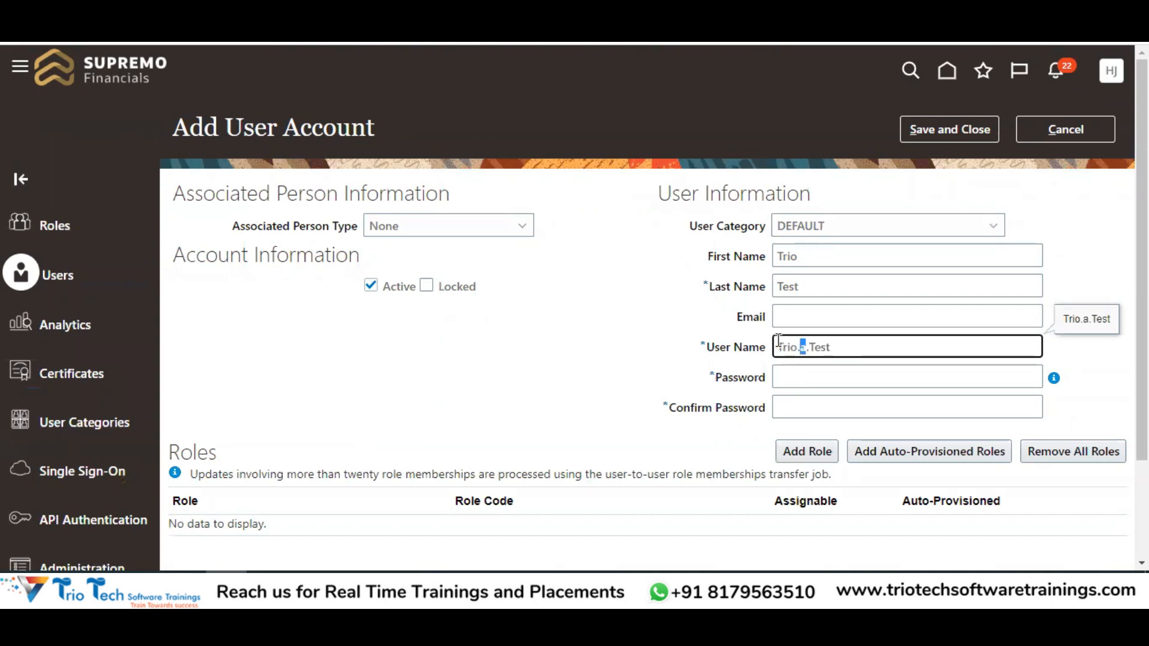
click(612, 342)
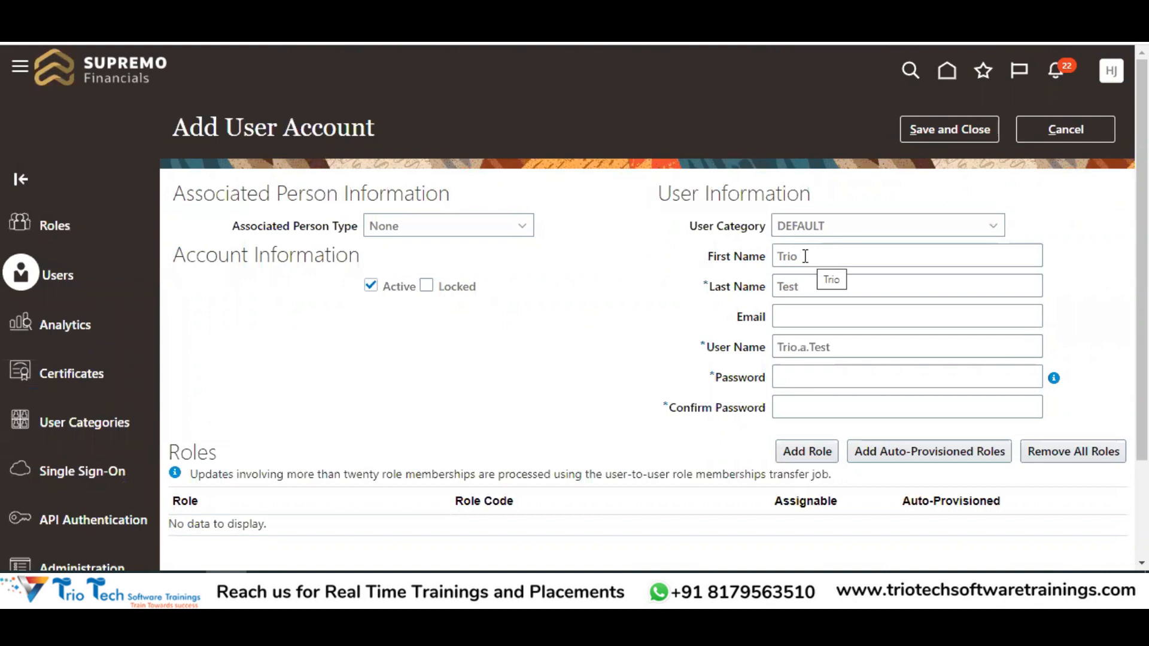
key(Tab)
key(Tab)
drag(782, 349, 821, 348)
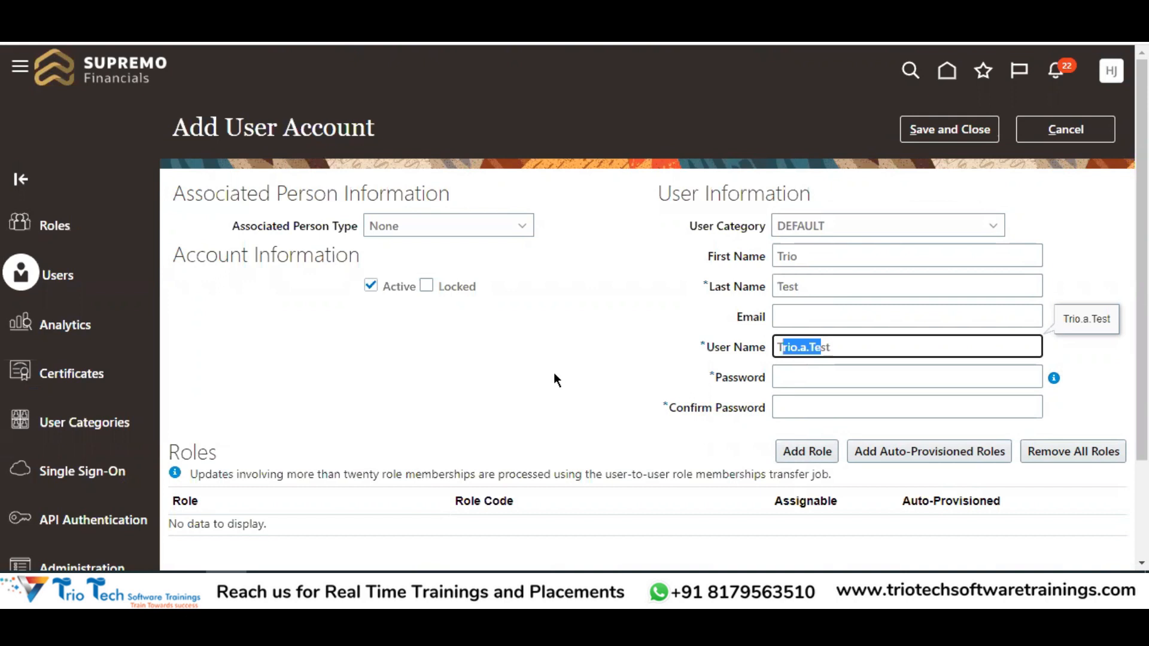
click(805, 348)
Save the DEFAULT category with rule FirstName.LastName and system-generated fallback enabled
double_click(802, 348)
drag(778, 348, 827, 349)
drag(697, 263, 770, 288)
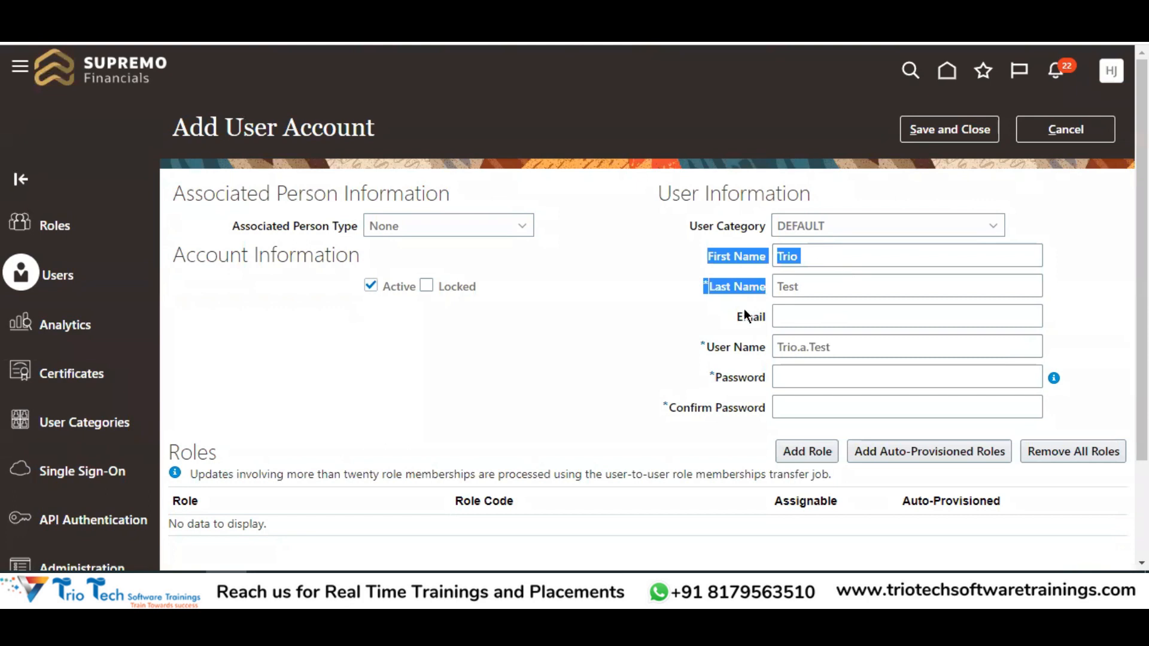
drag(846, 347, 759, 348)
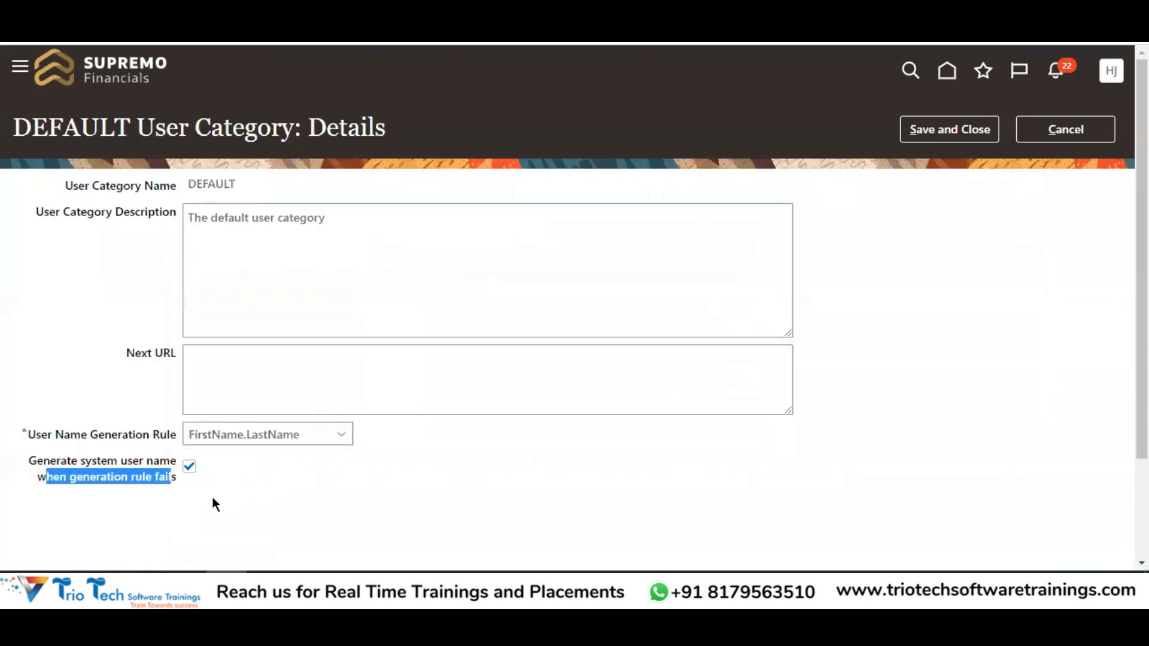
click(109, 476)
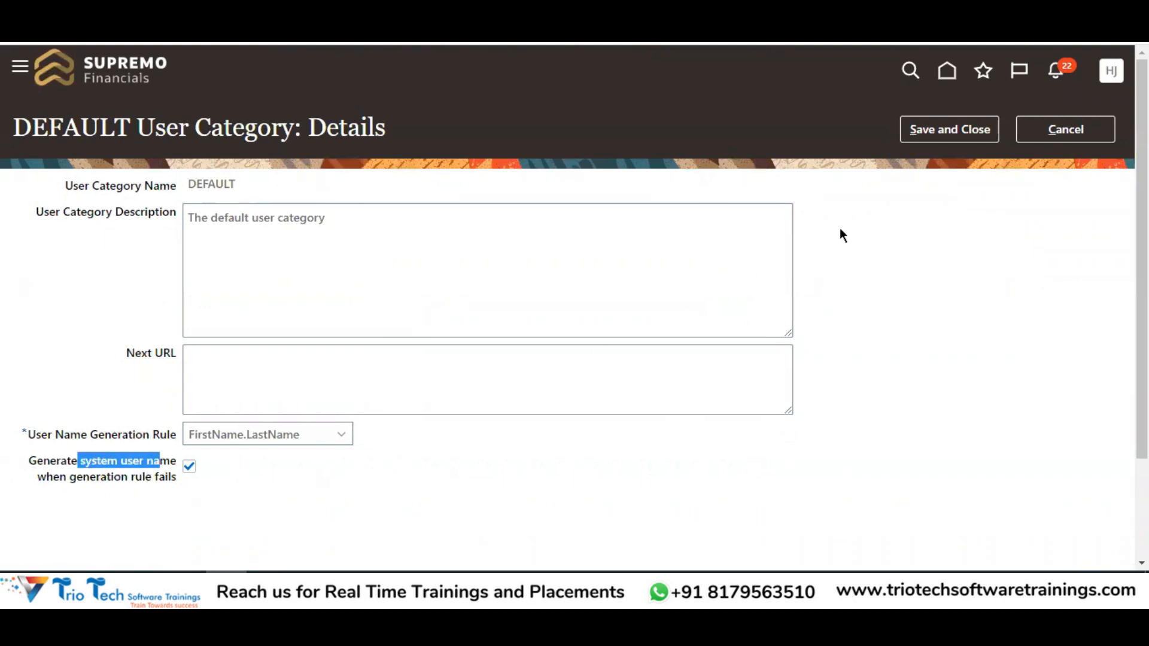
click(951, 137)
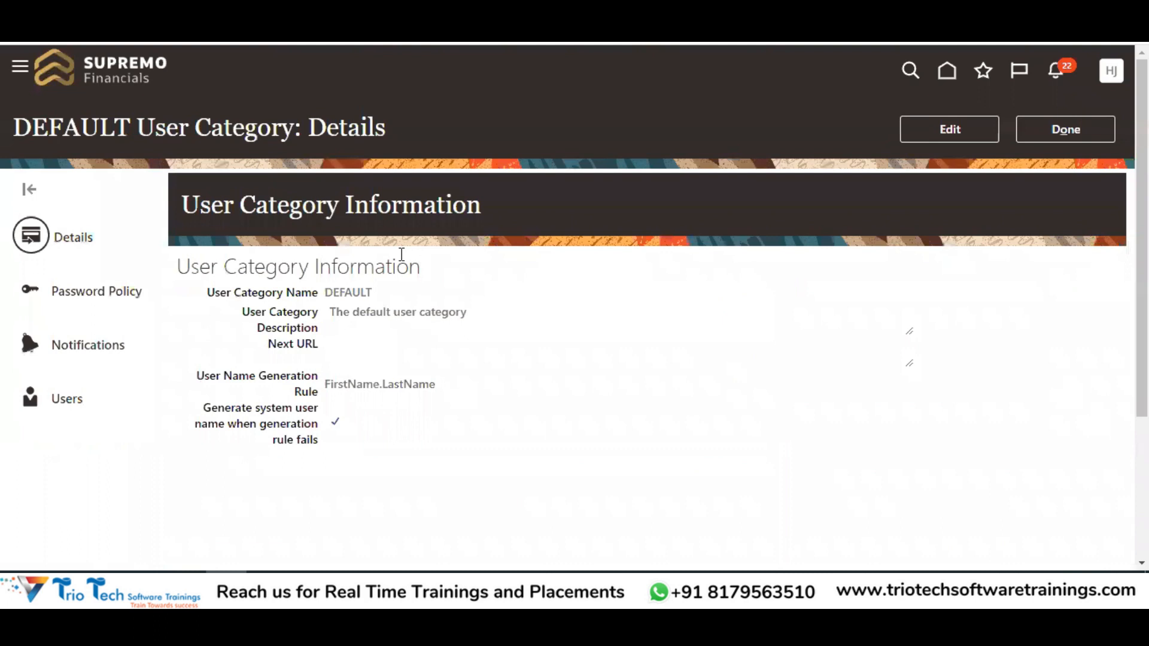
Review the user name generation and fallback user name settings on the Add User Account form
drag(256, 374, 317, 380)
double_click(312, 376)
drag(247, 410, 318, 443)
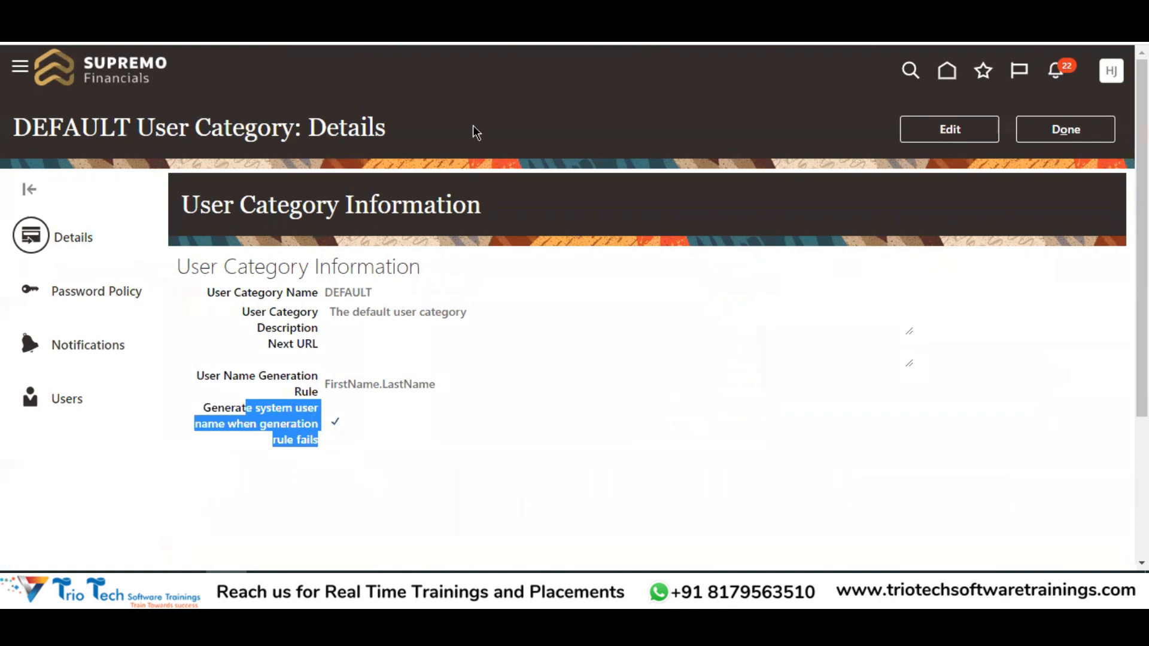
Open the DEFAULT category's password policy and make it editable
click(99, 298)
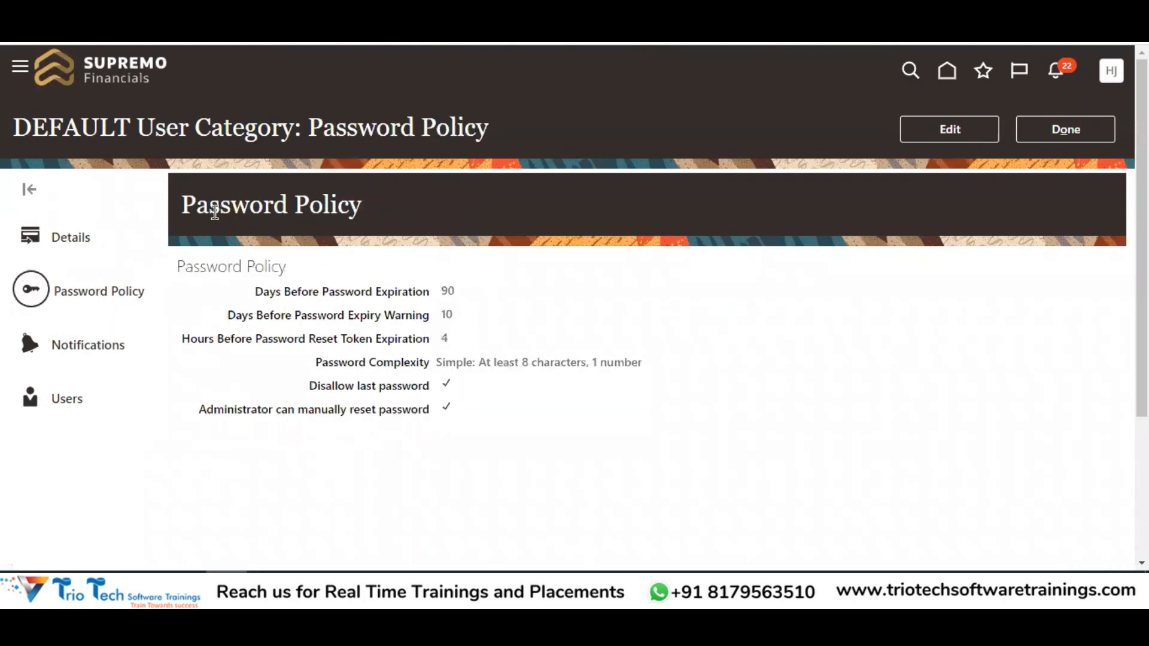
drag(183, 205, 722, 177)
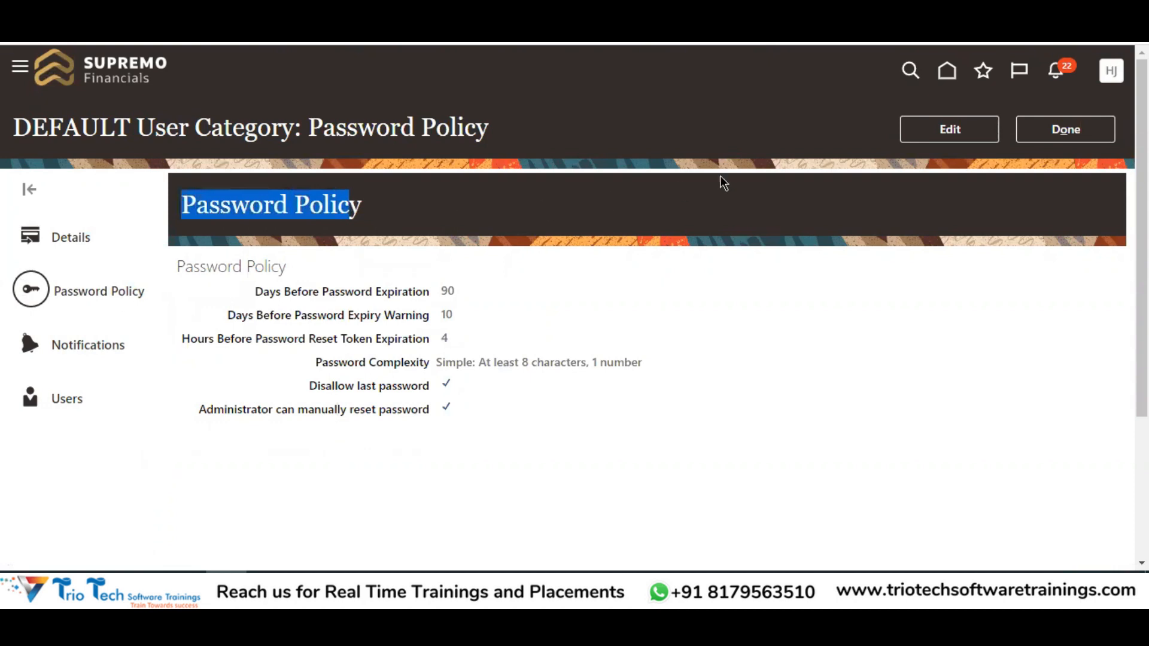
click(905, 141)
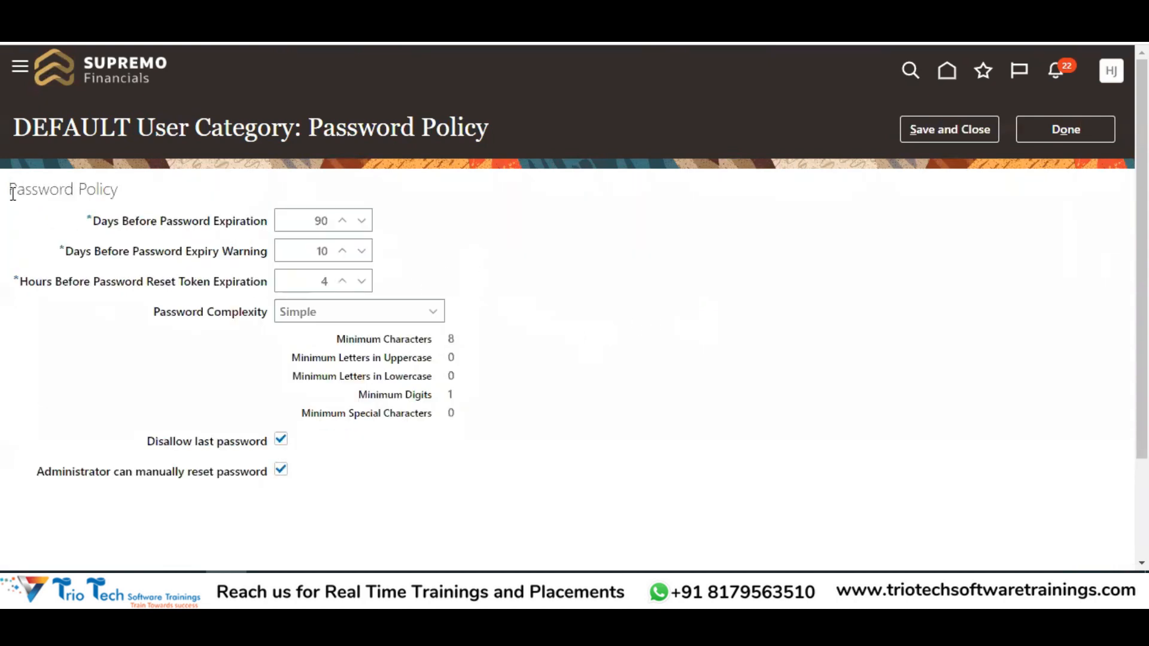
drag(12, 192, 121, 206)
click(102, 219)
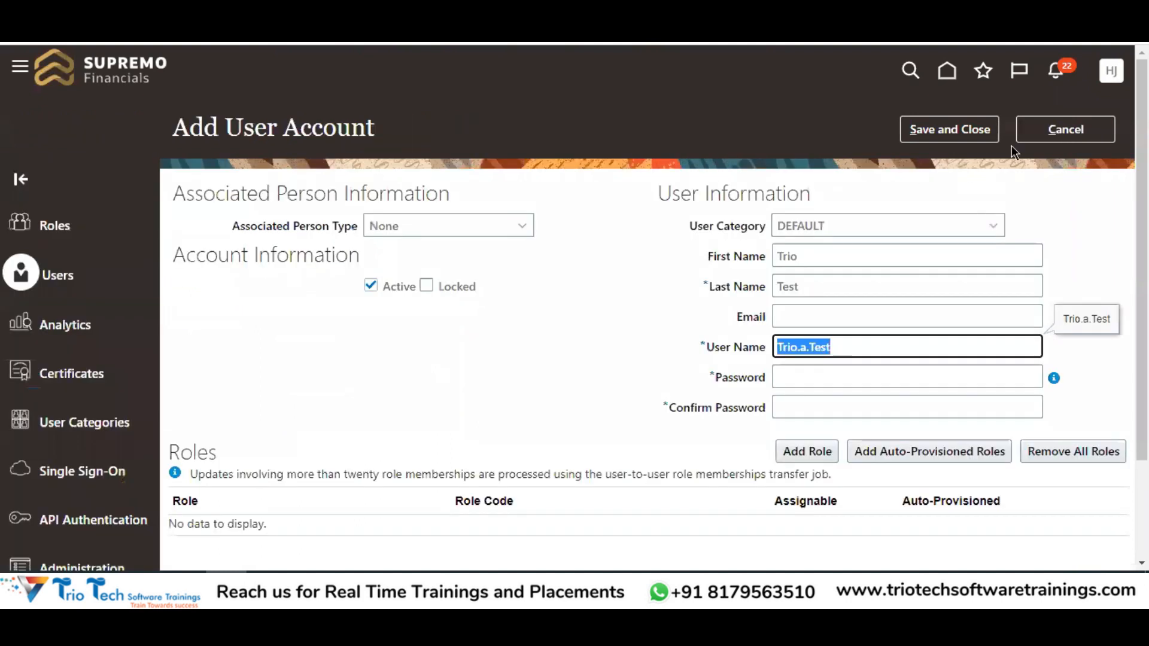
Discard the new user form and open the test user's details, noting password expiration and DEFAULT category
click(1067, 130)
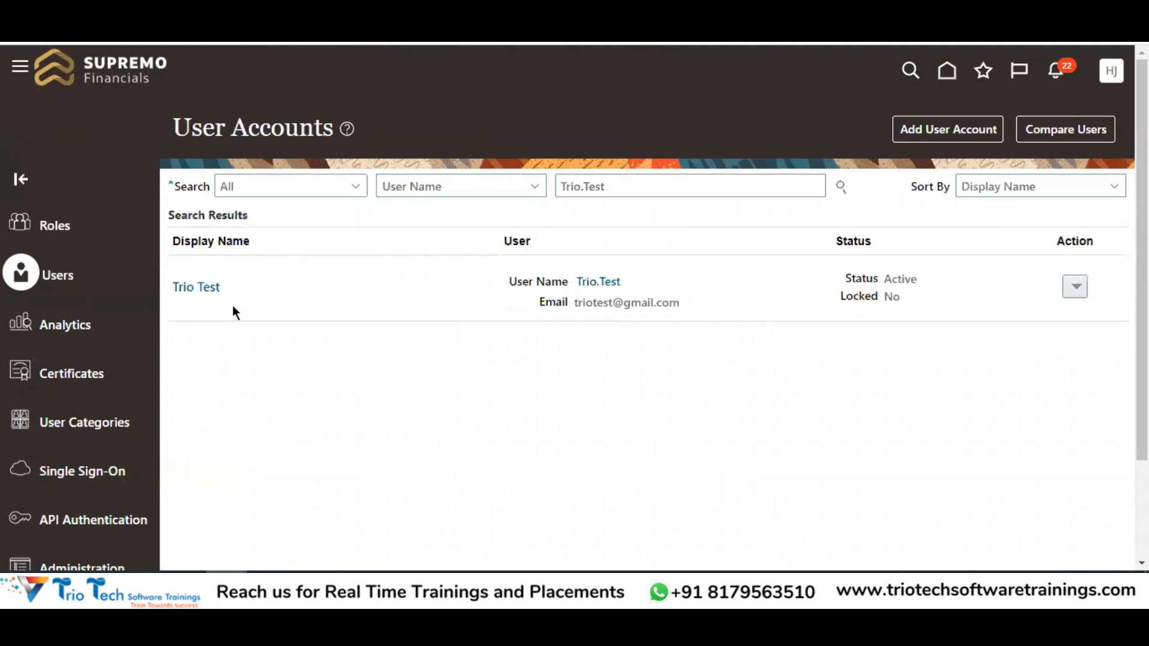
click(204, 290)
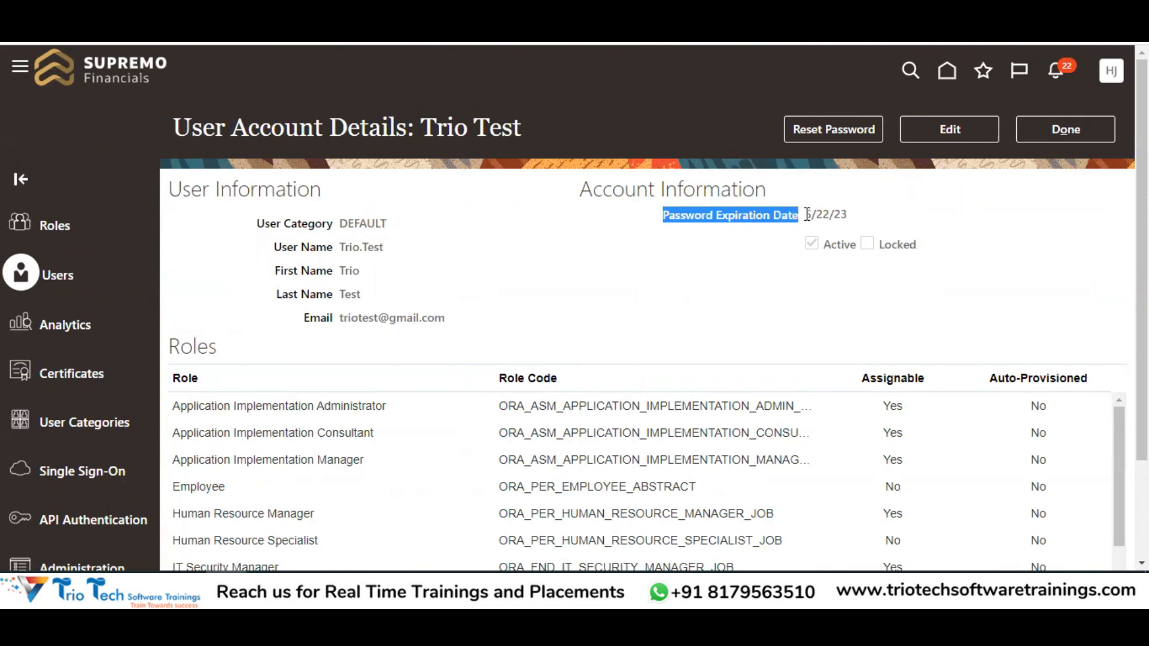
click(838, 213)
drag(839, 212, 814, 213)
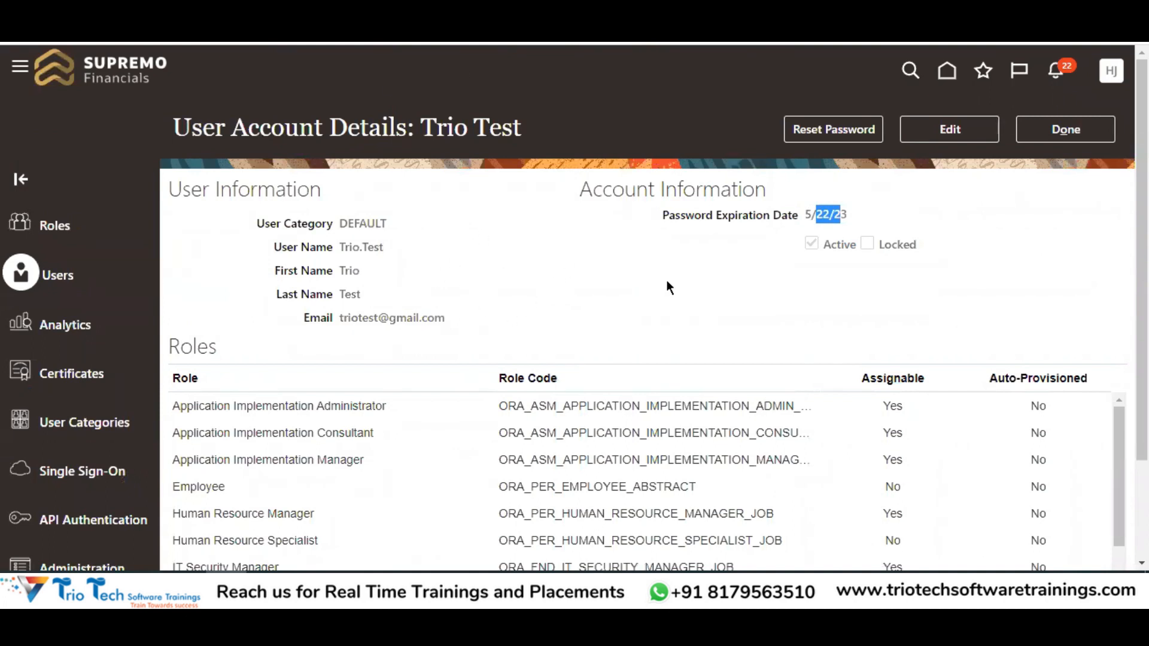
drag(662, 217, 819, 205)
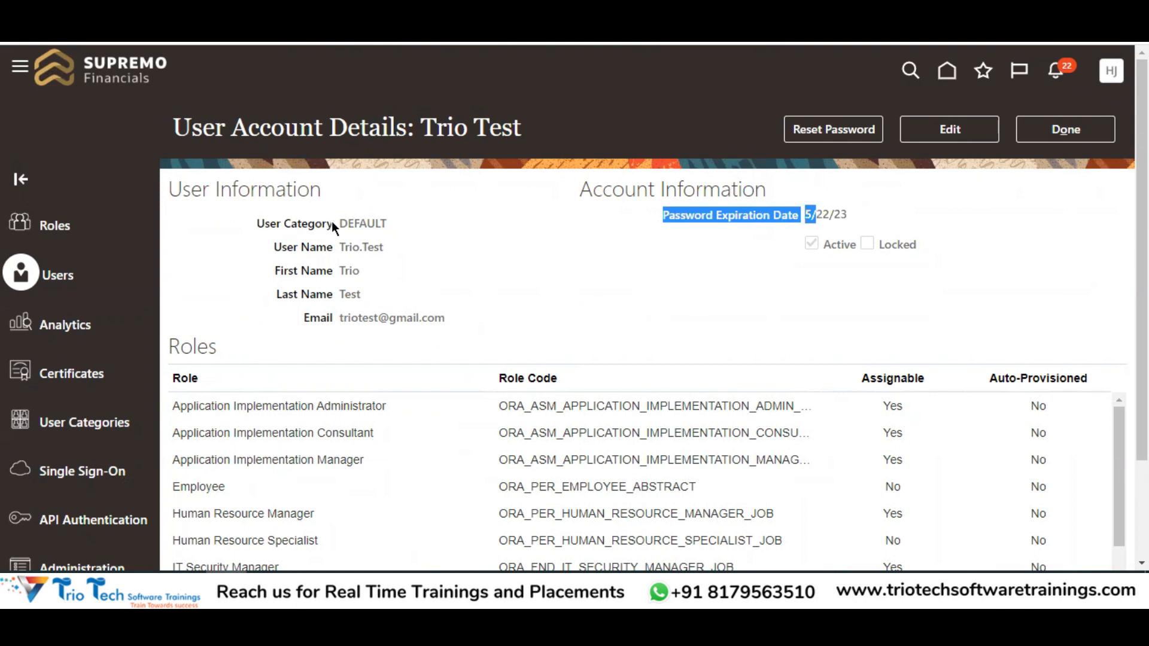
double_click(366, 223)
drag(284, 222, 381, 223)
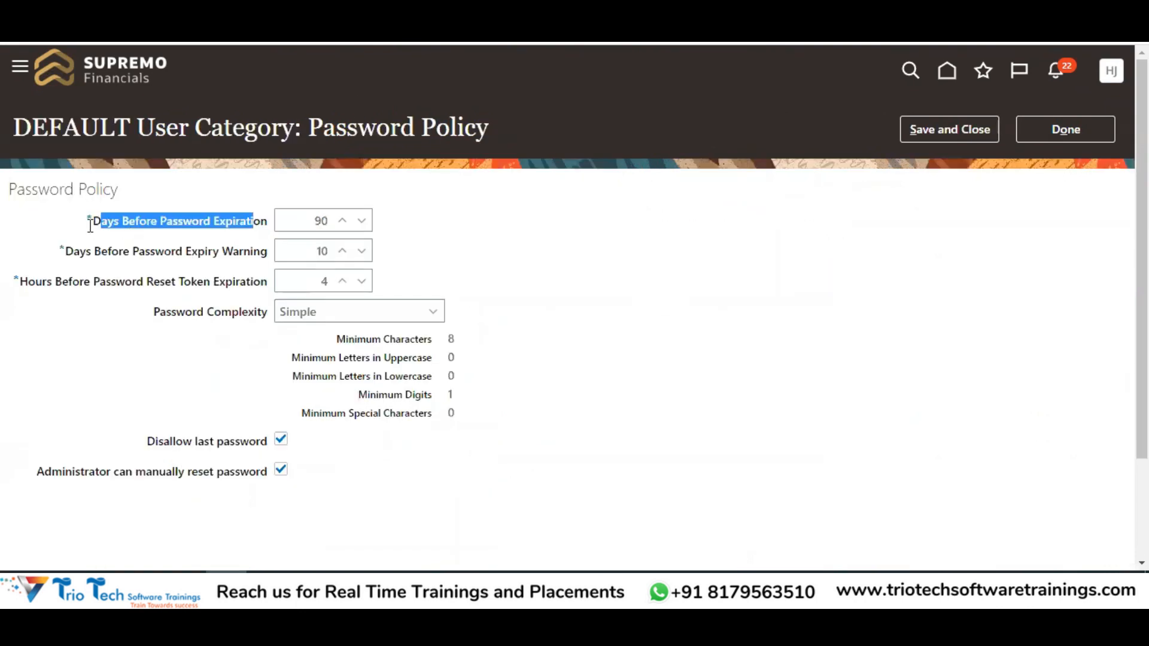
drag(94, 222, 246, 222)
double_click(319, 220)
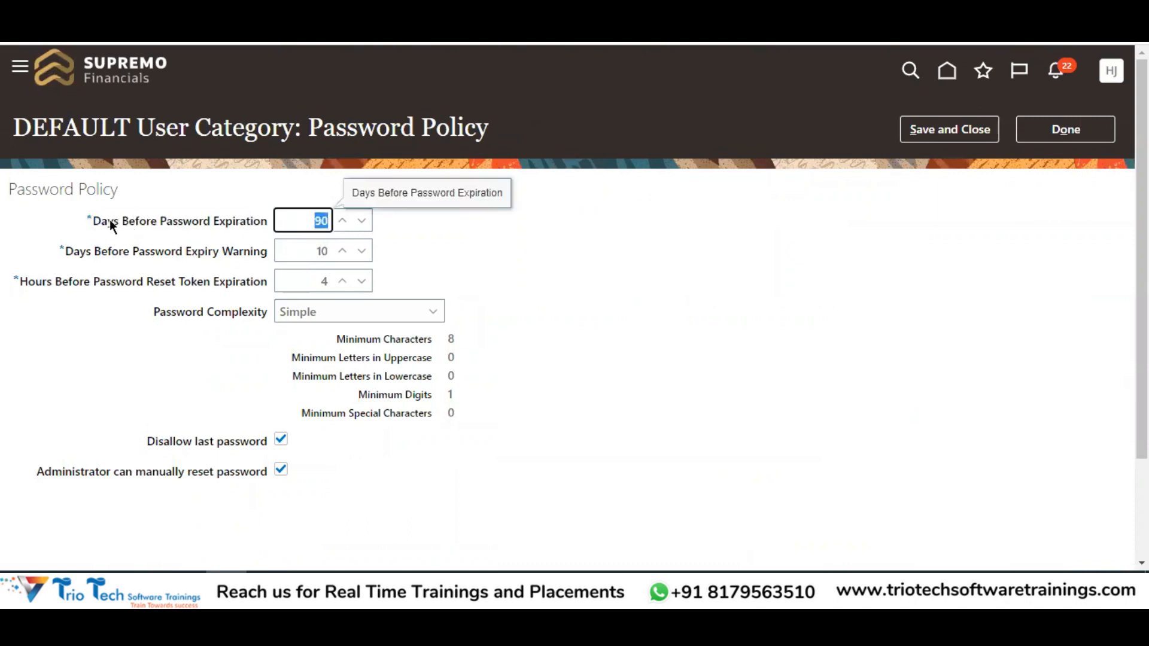
drag(102, 221, 151, 225)
drag(229, 224, 245, 258)
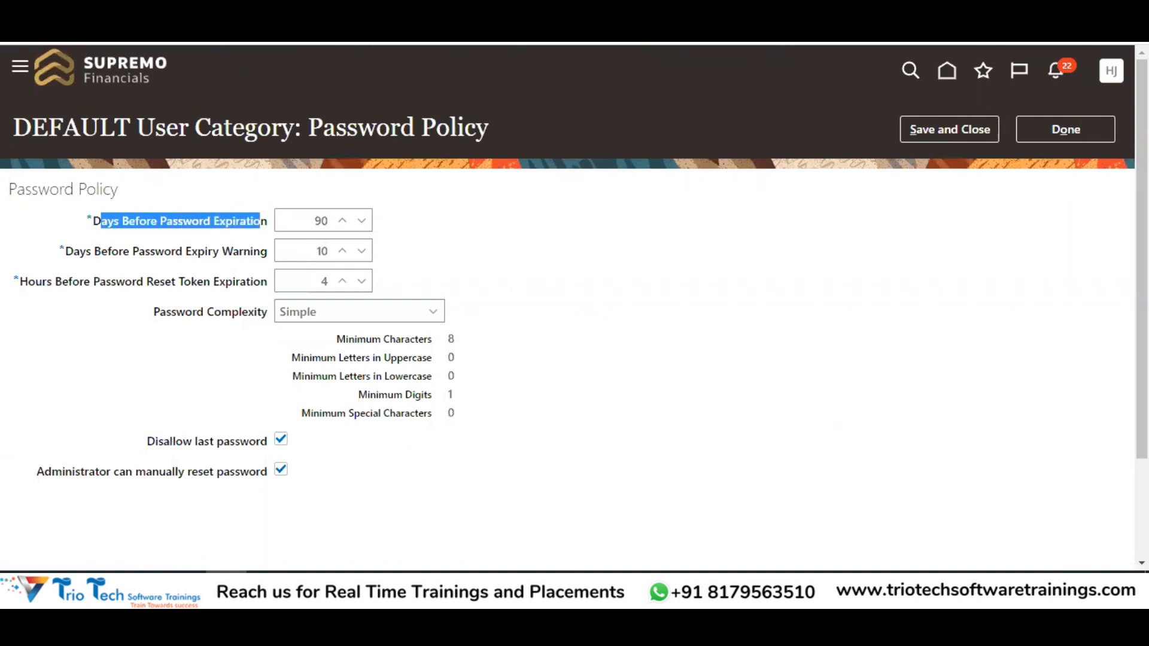
click(307, 216)
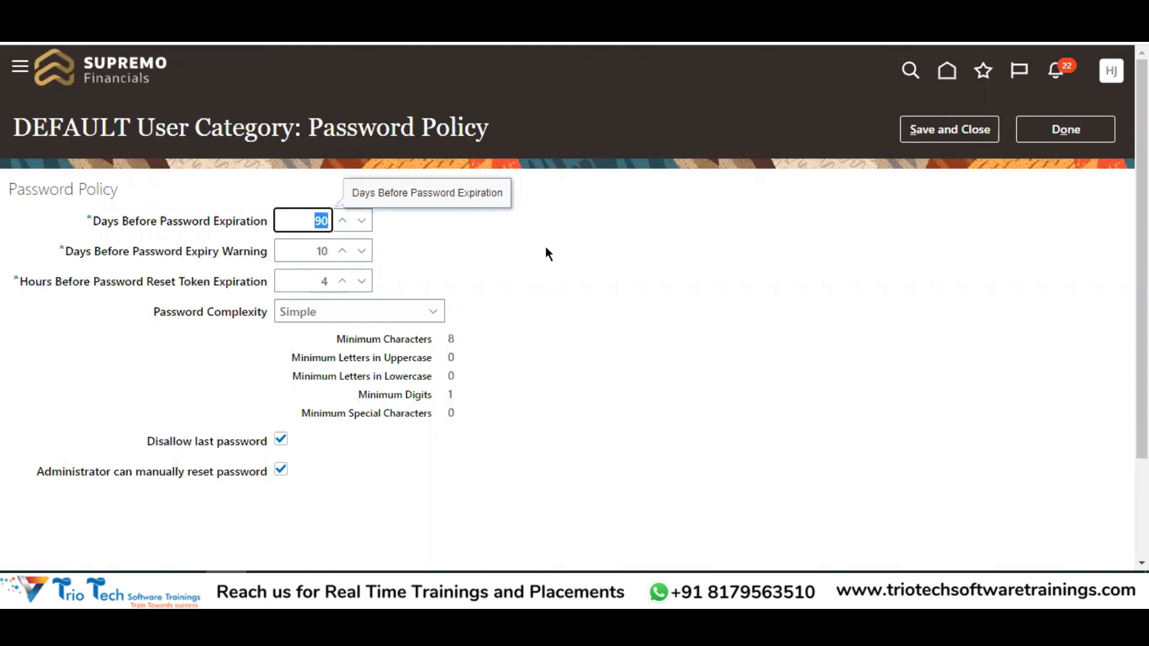
key(BackSpace)
text(120)
key(BackSpace)
key(BackSpace)
key(BackSpace)
text(999)
text(9)
text(9)
key(BackSpace)
key(BackSpace)
key(BackSpace)
key(BackSpace)
key(BackSpace)
text(90)
click(526, 262)
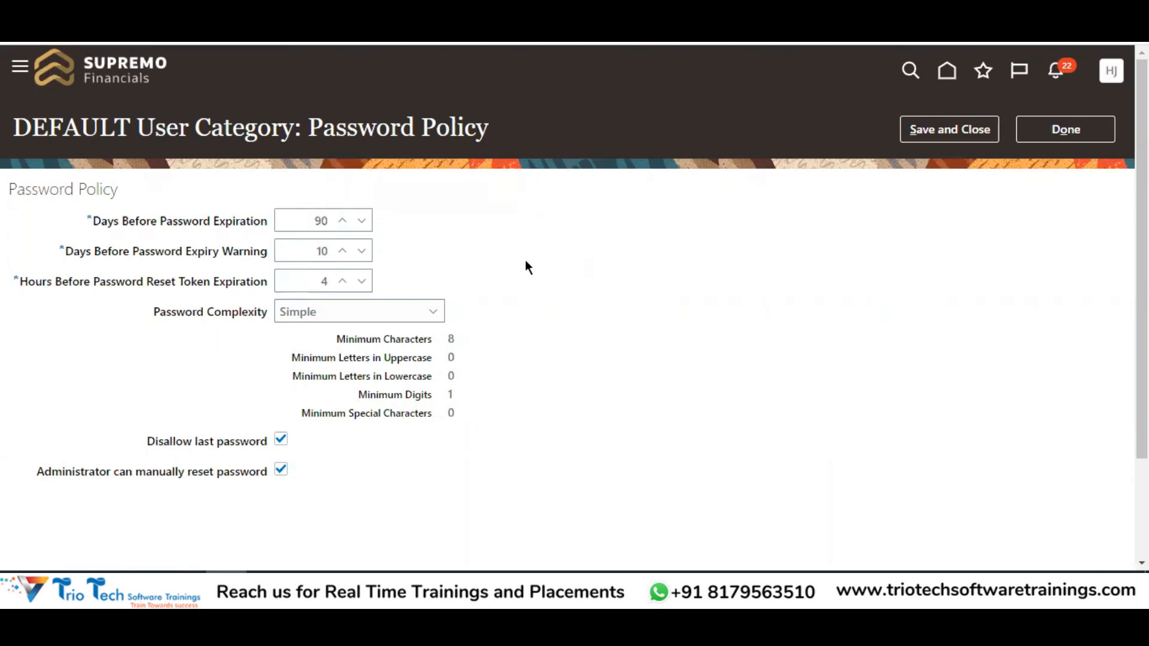
drag(87, 220, 269, 220)
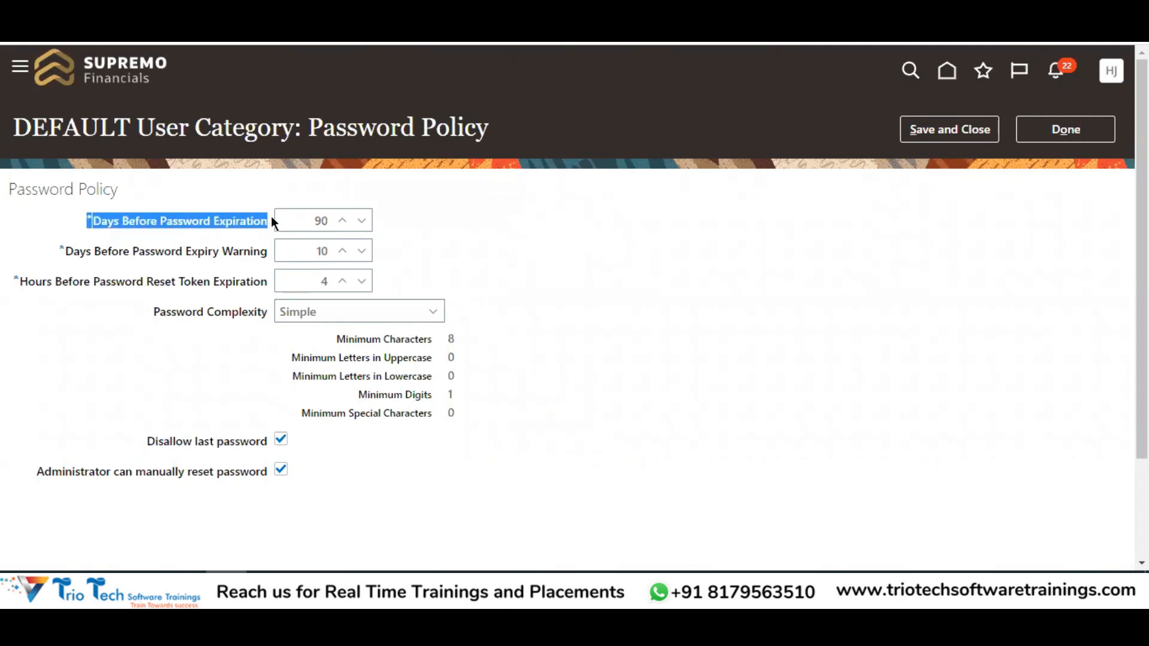
click(304, 224)
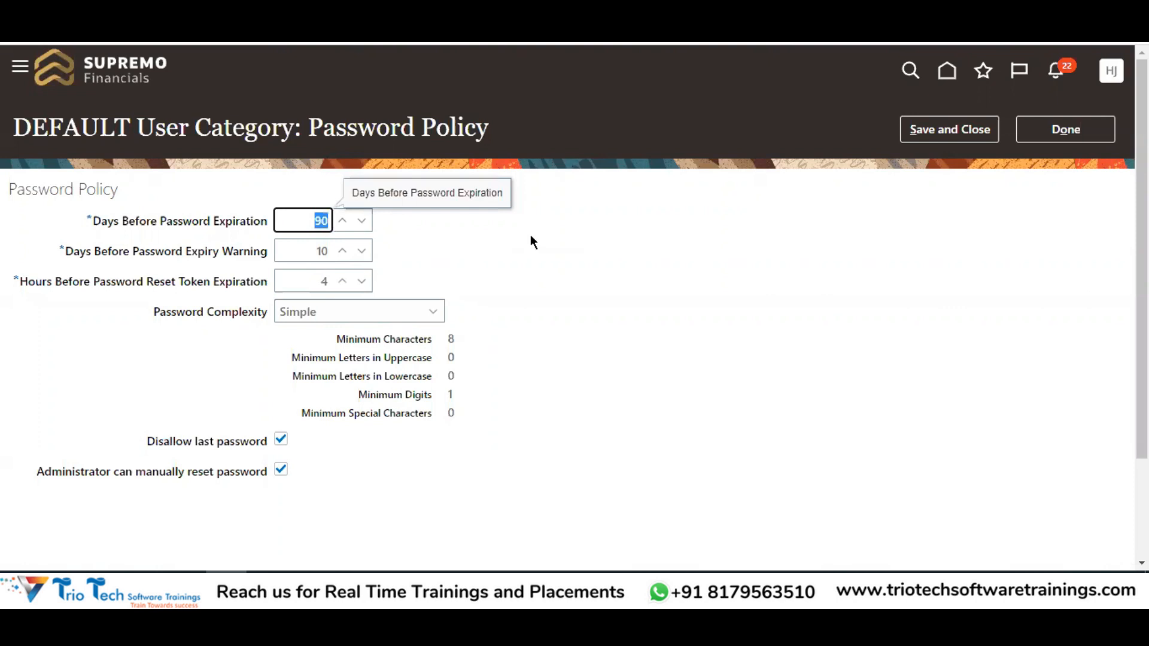
click(522, 277)
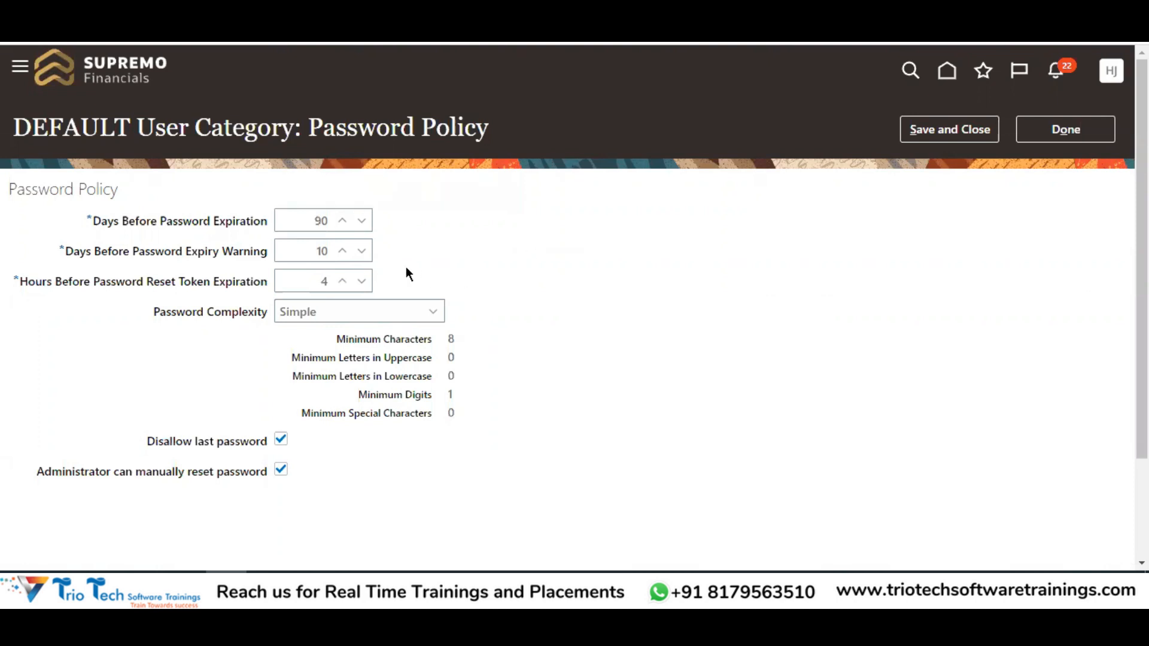
click(311, 219)
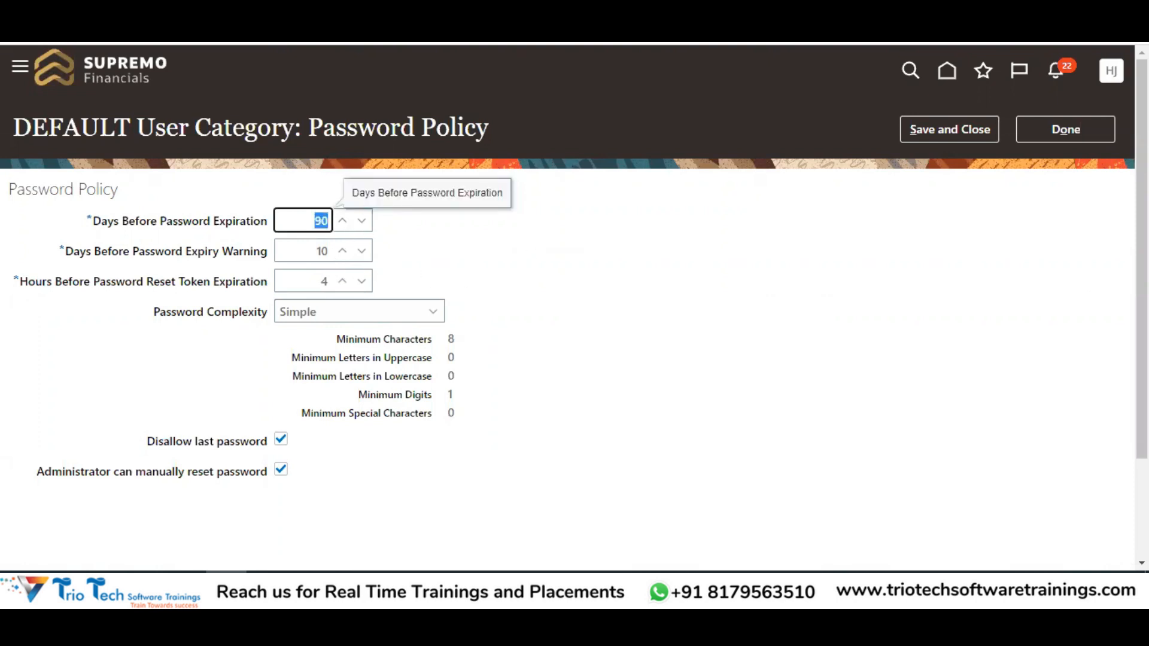
double_click(89, 121)
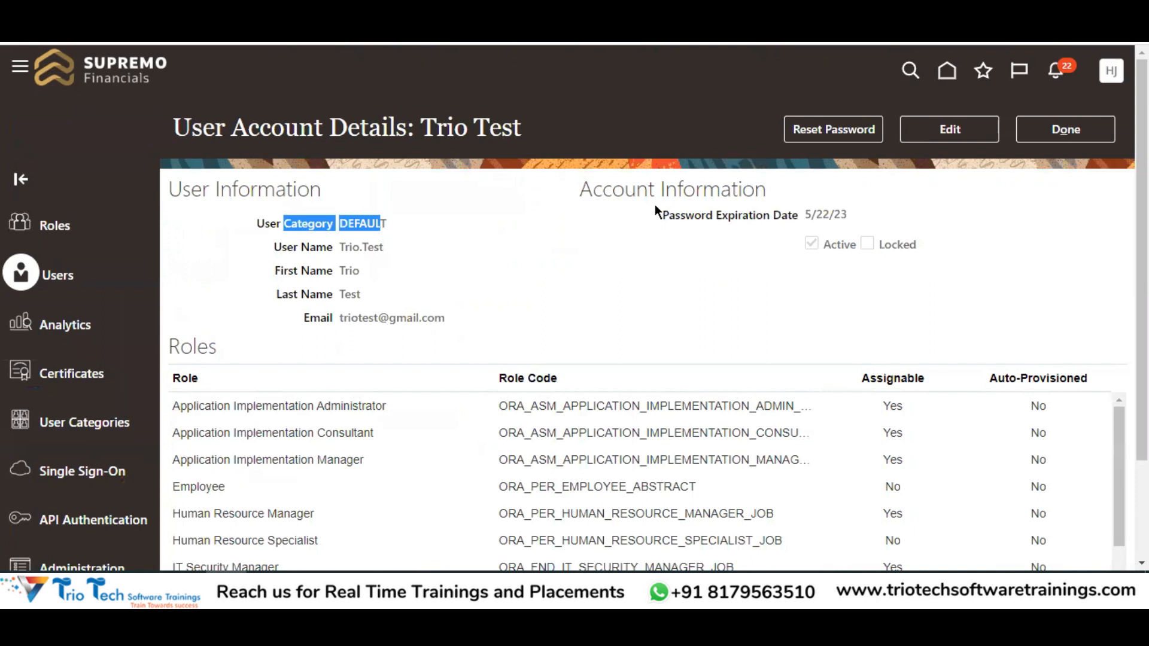
drag(655, 206, 721, 227)
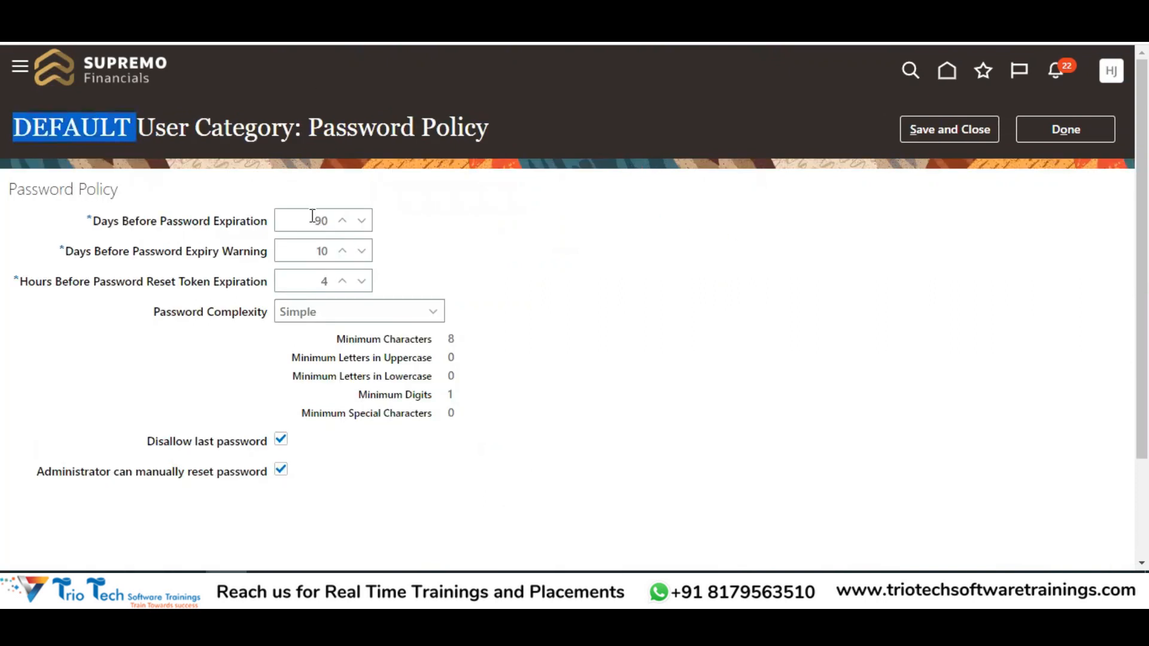
double_click(316, 220)
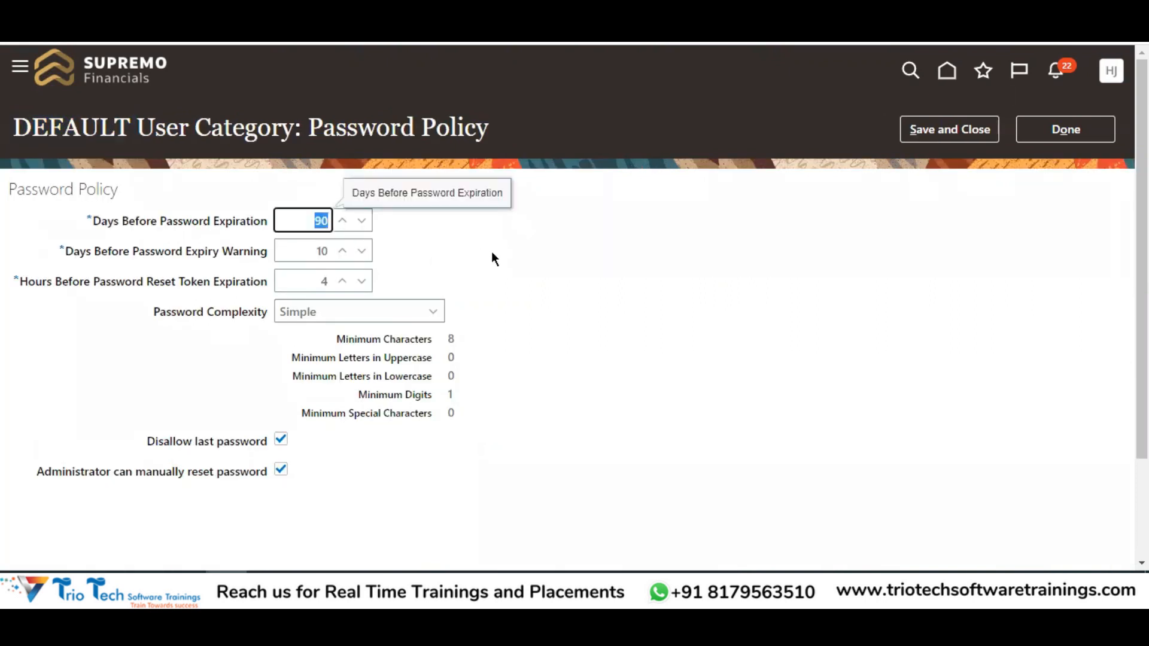
click(82, 311)
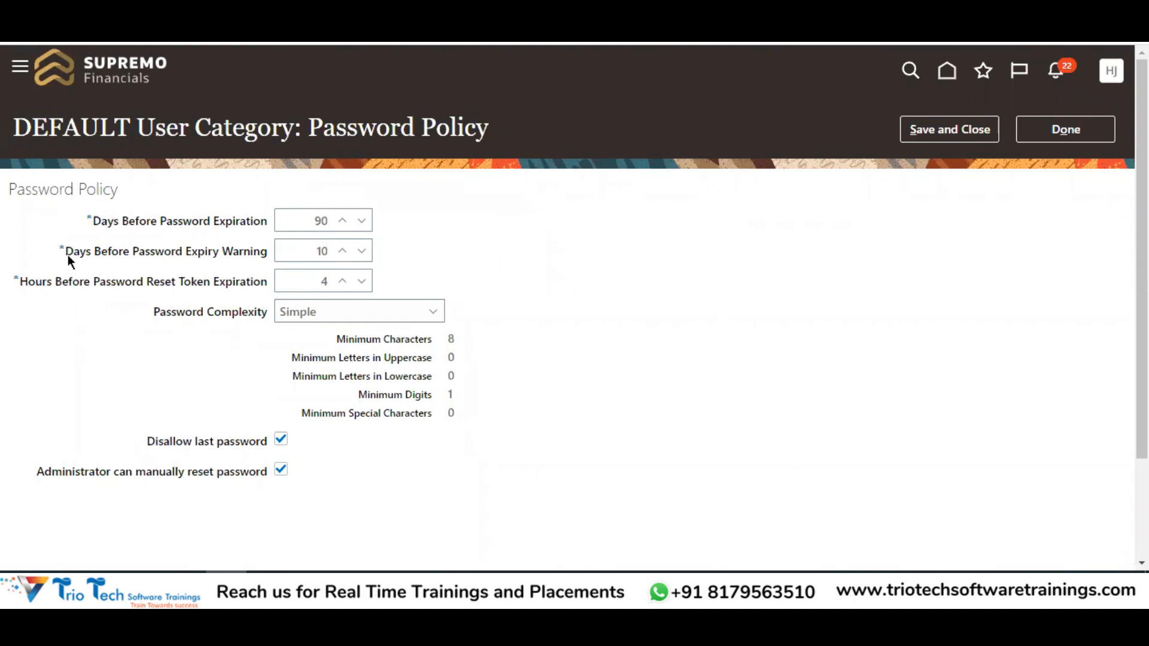
drag(223, 252, 333, 223)
click(307, 216)
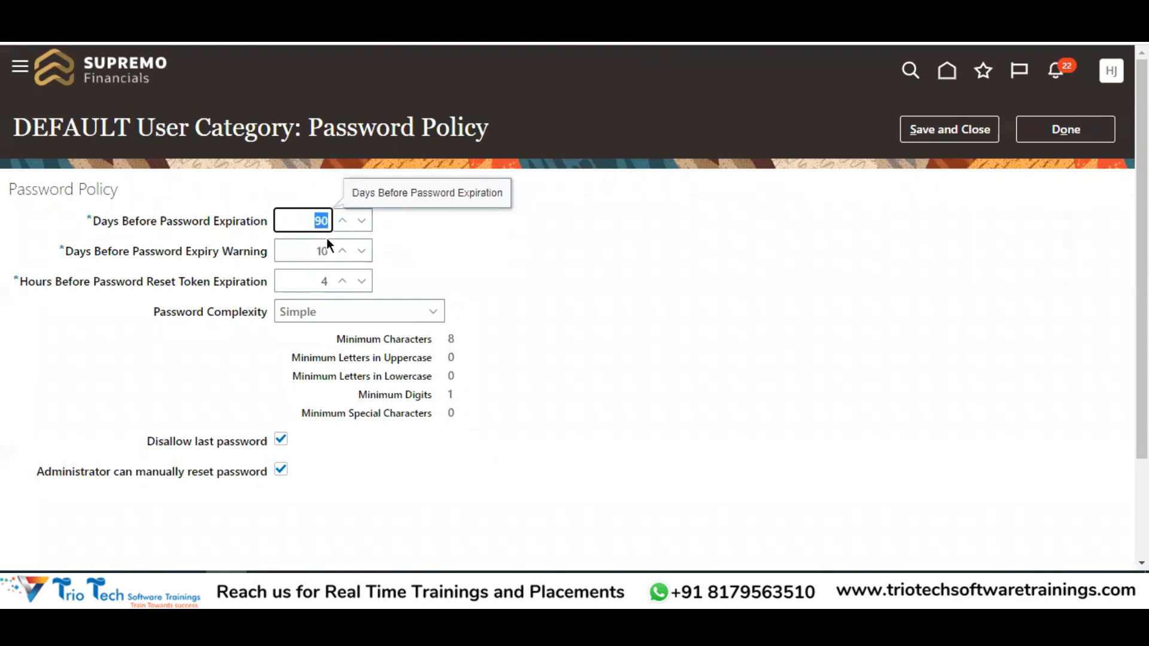
drag(311, 252, 337, 251)
click(734, 248)
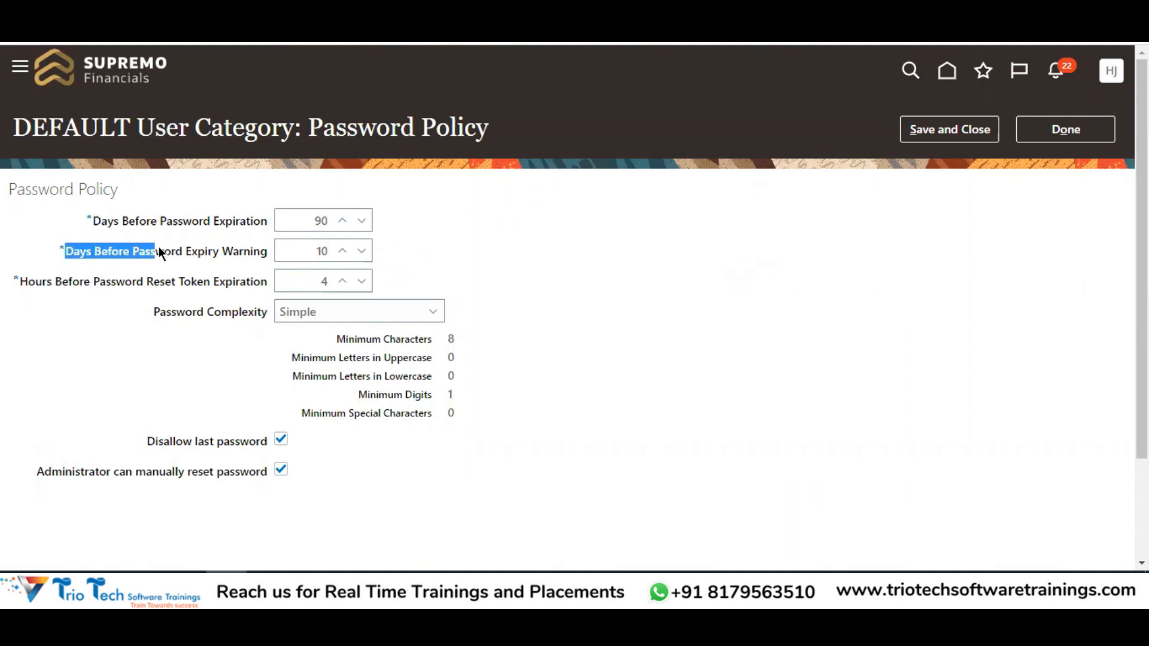
Review the policy's 10-day Expiry Warning and 4-hour Reset Token Expiration values
click(305, 251)
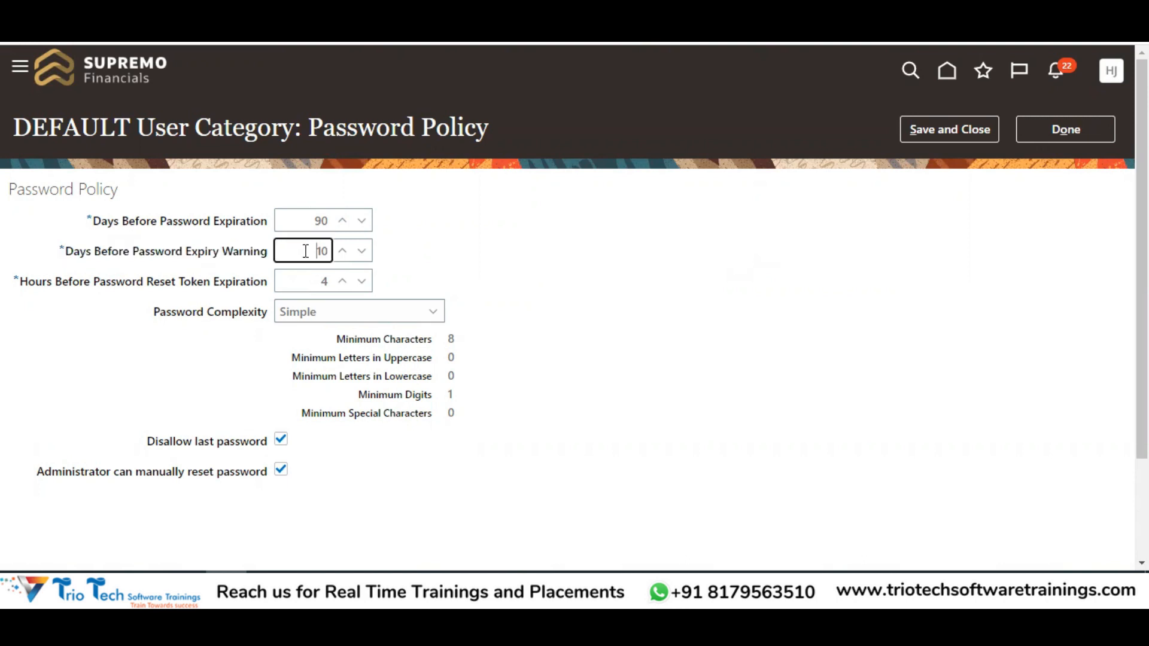
drag(23, 284, 167, 284)
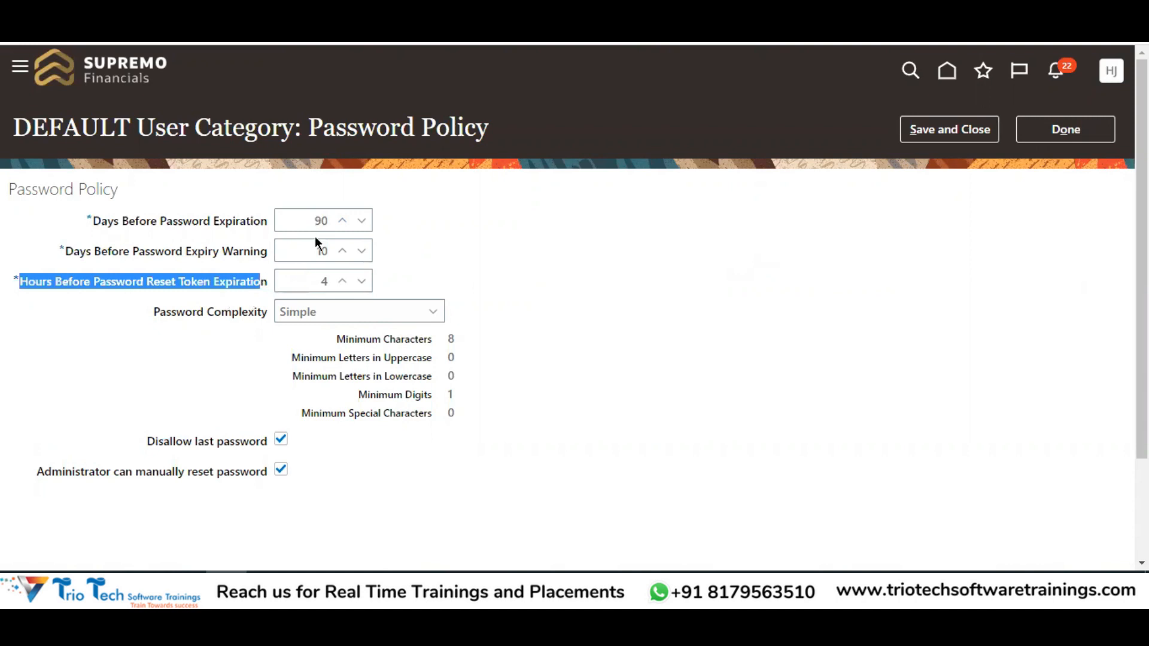
drag(98, 283, 330, 281)
click(309, 280)
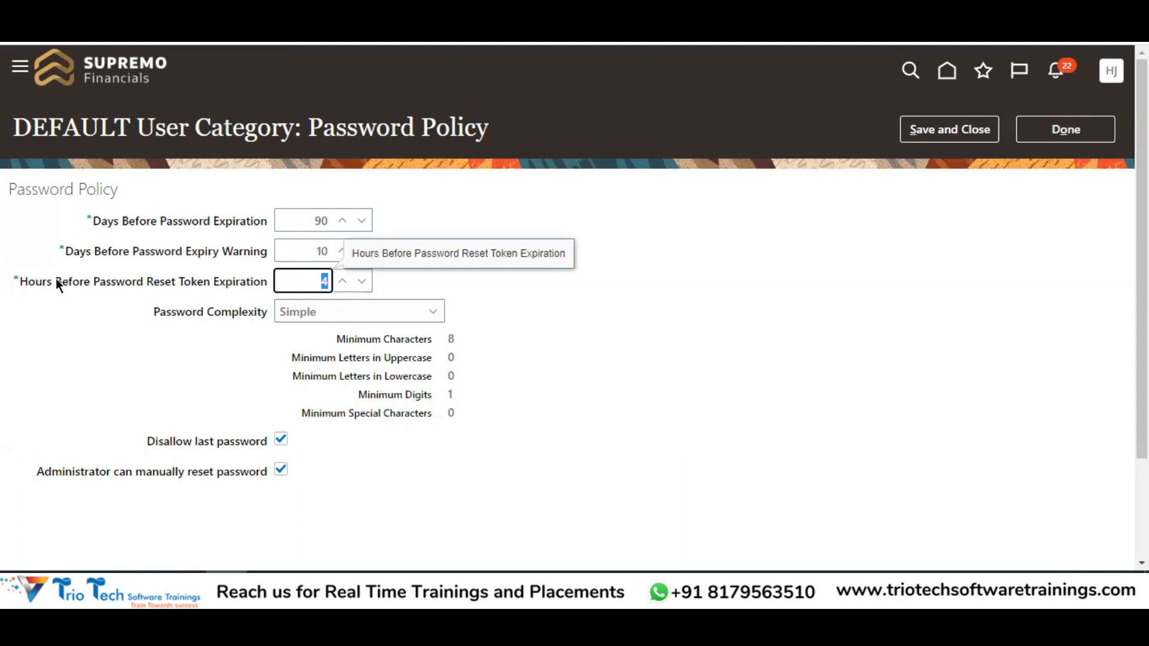
click(564, 306)
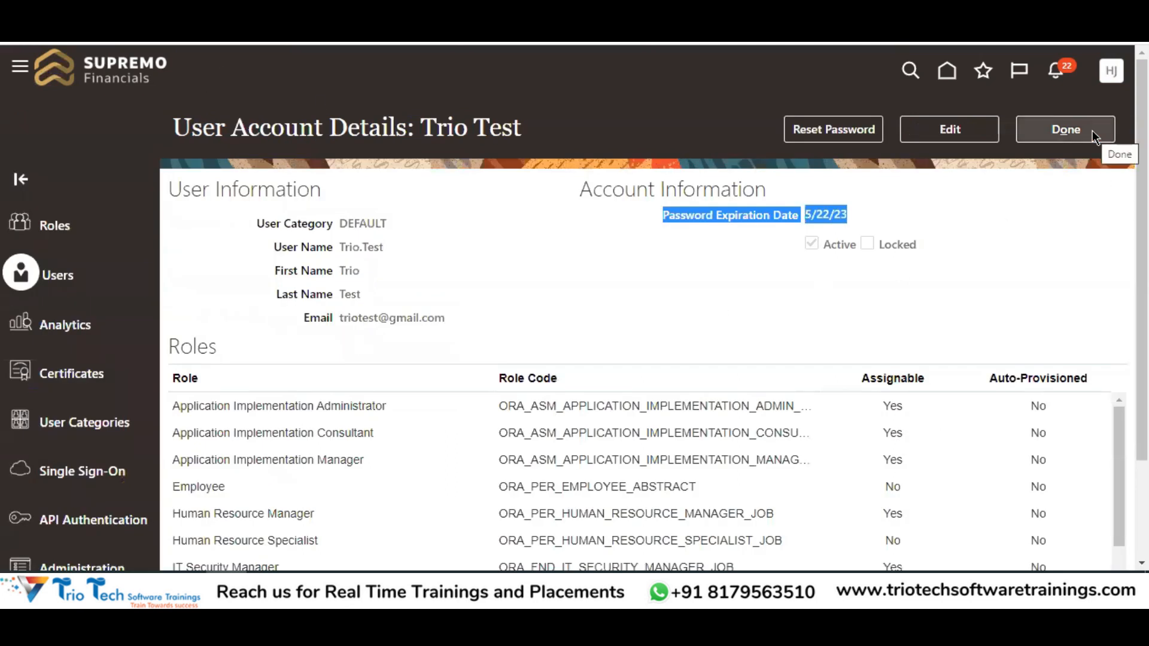
Start a password reset for the user and confirm the dialog lists the Simple password policy
click(808, 130)
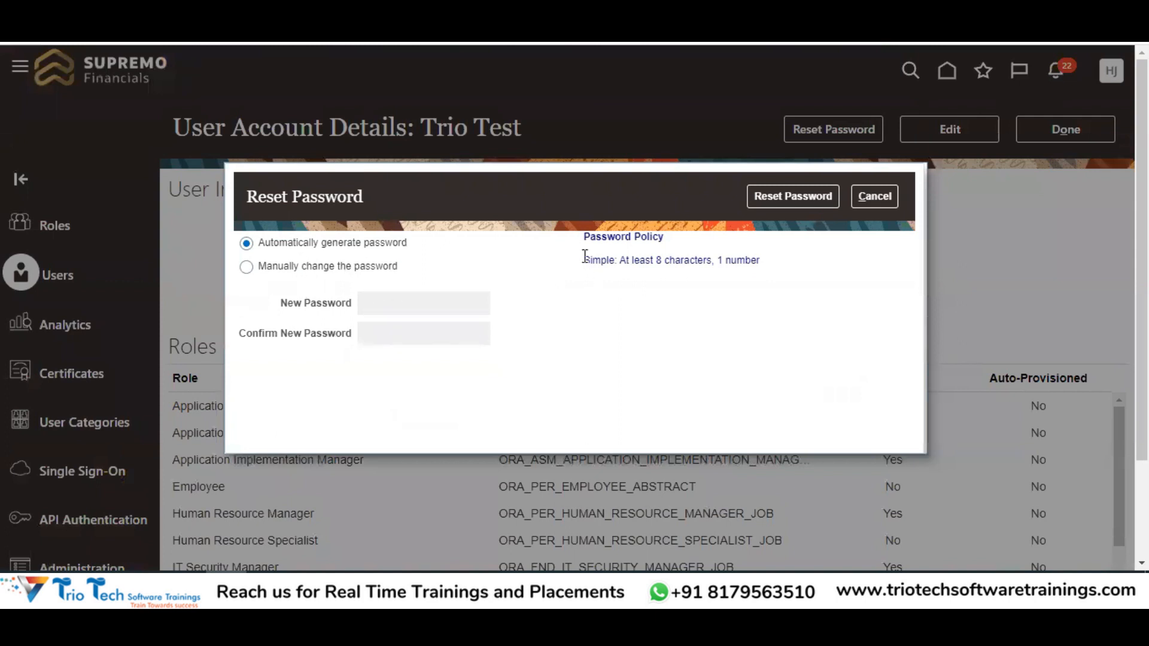
drag(583, 235, 666, 240)
drag(588, 261, 704, 292)
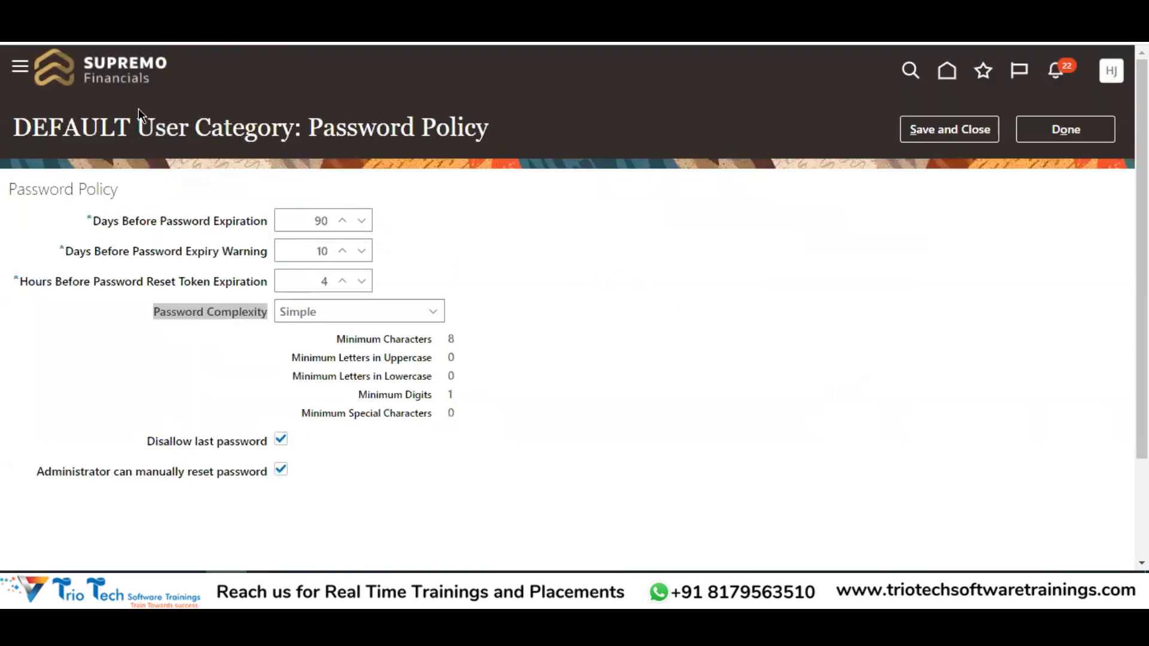
Review the DEFAULT policy's current Simple complexity: minimum 8 characters and 1 digit
double_click(87, 123)
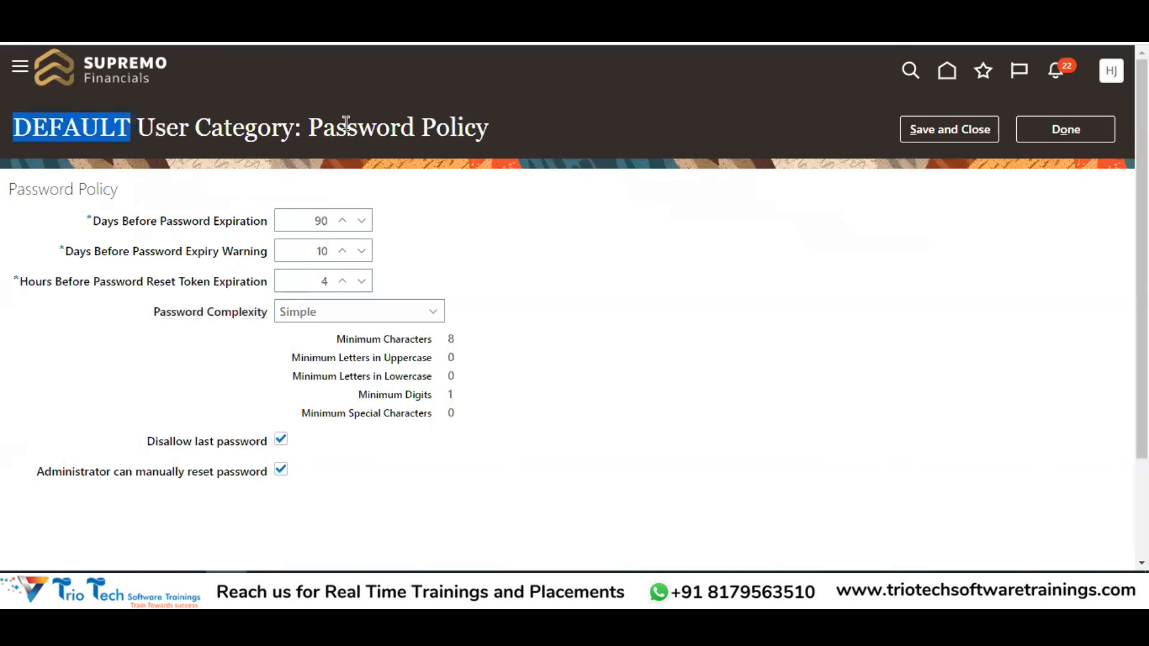
drag(308, 126, 489, 126)
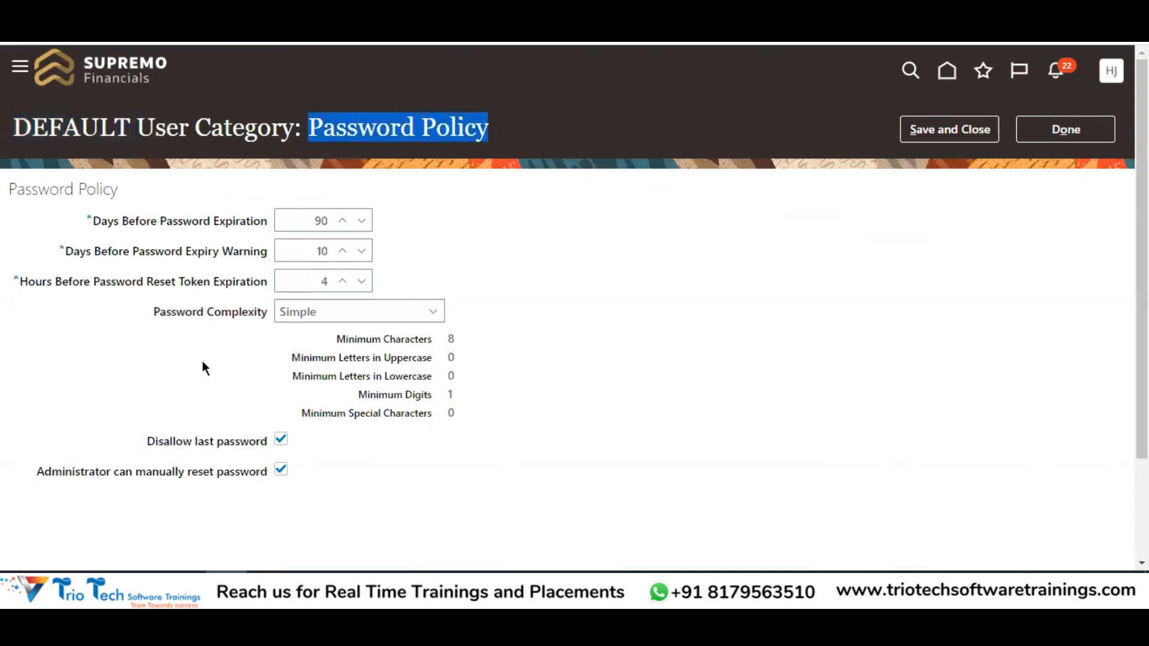
drag(157, 318, 572, 506)
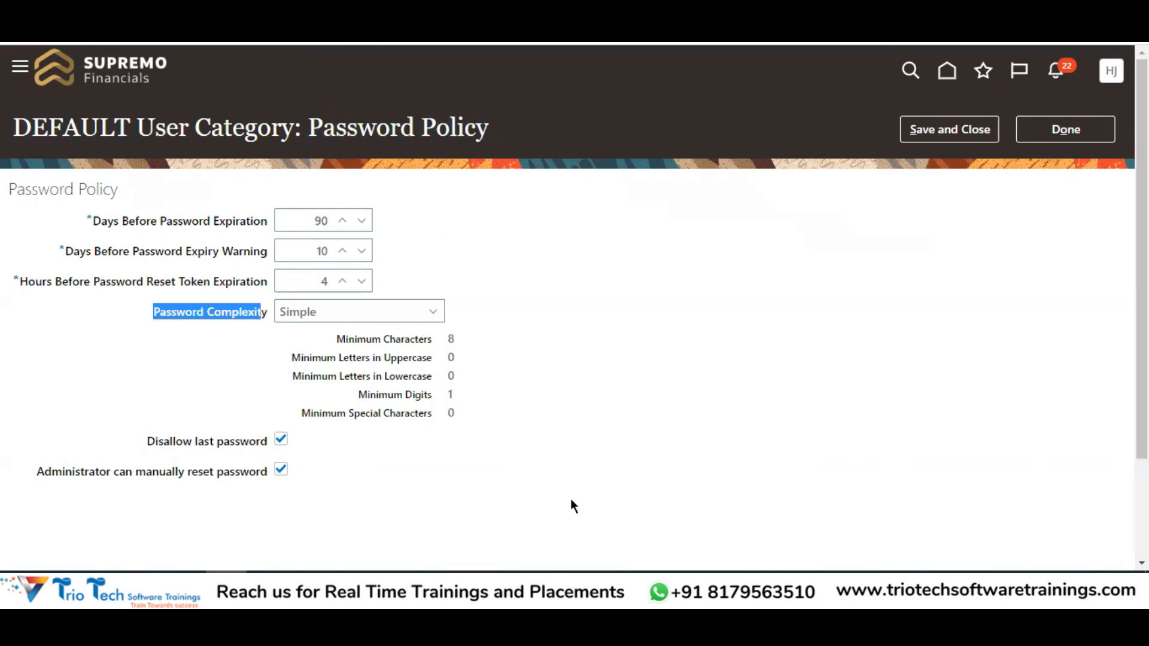
click(345, 312)
drag(339, 337, 379, 334)
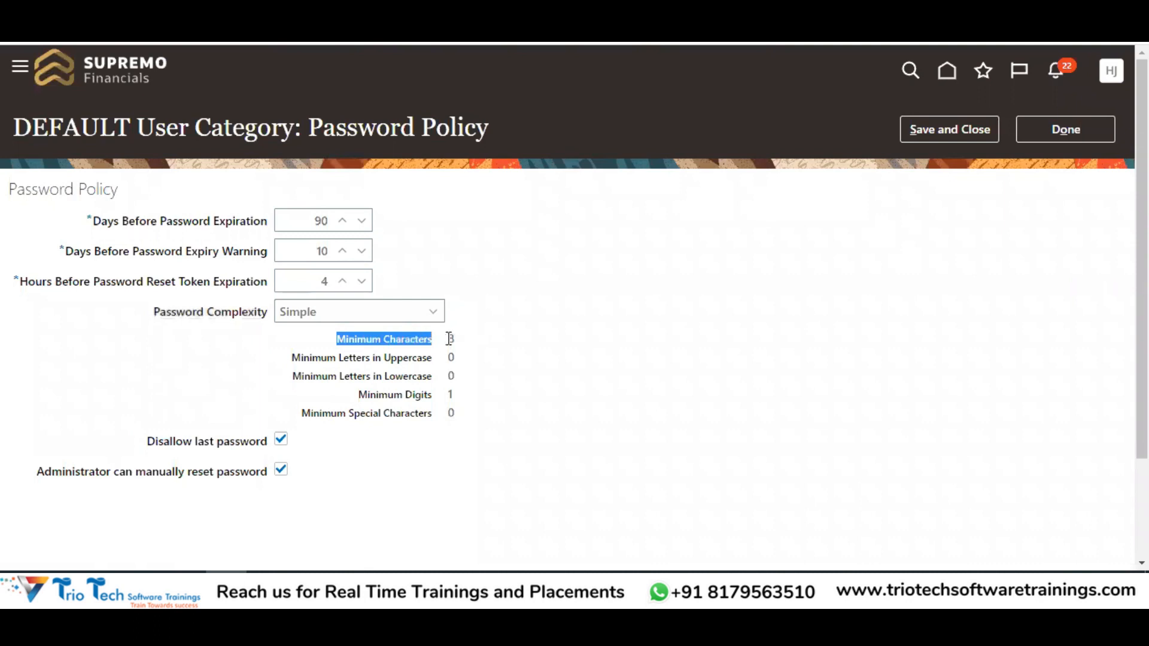
drag(363, 395, 450, 392)
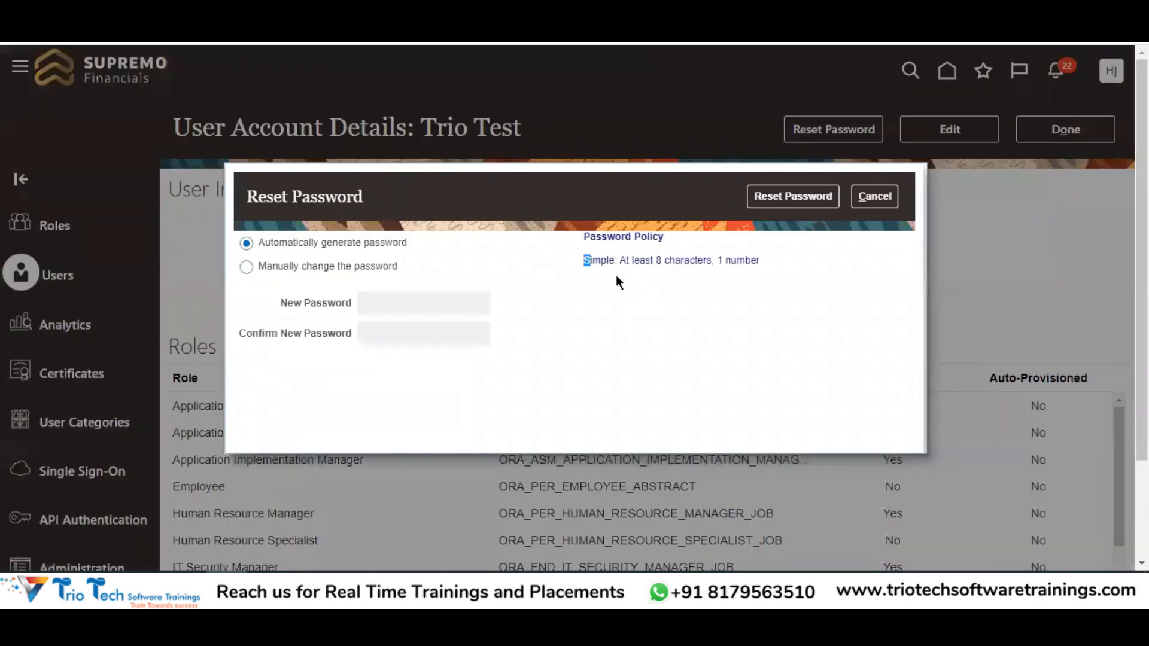
drag(616, 275, 617, 268)
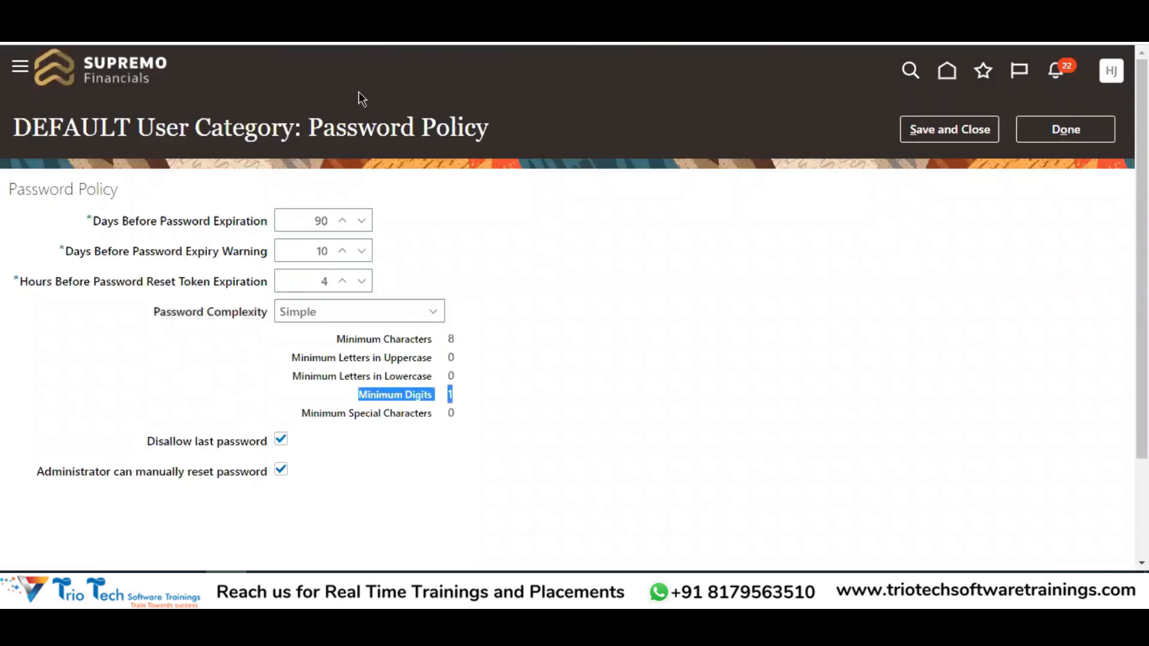
drag(171, 307, 302, 309)
Change password complexity to Complex (8 characters, 1 uppercase, 1 number) and save the policy
click(305, 311)
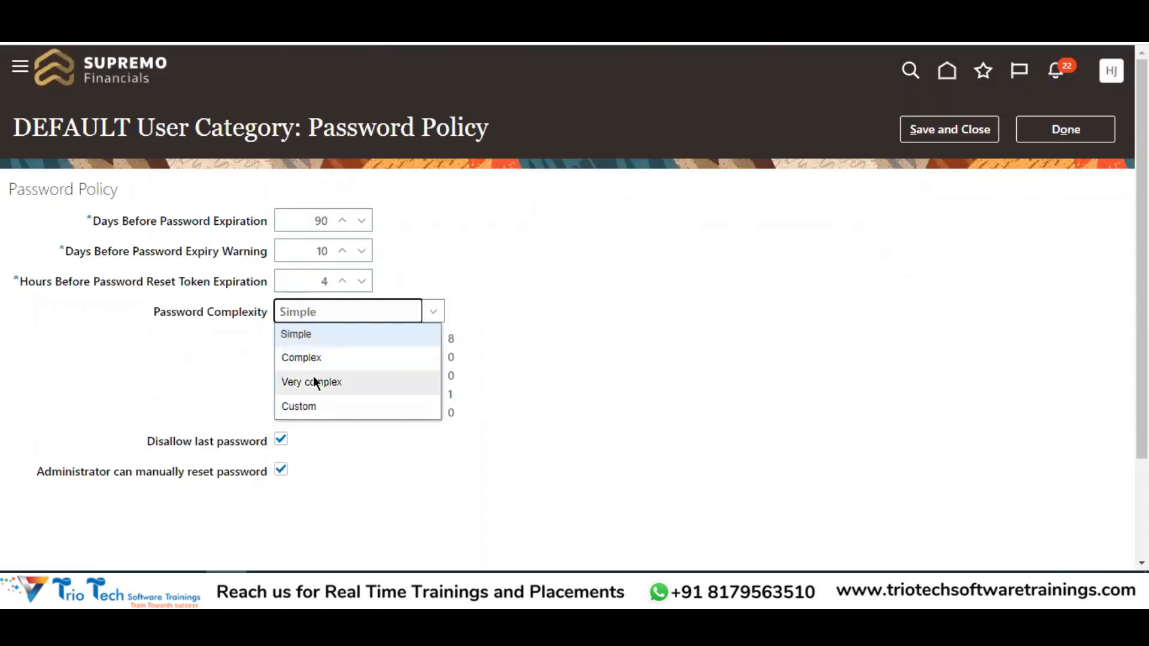
click(304, 359)
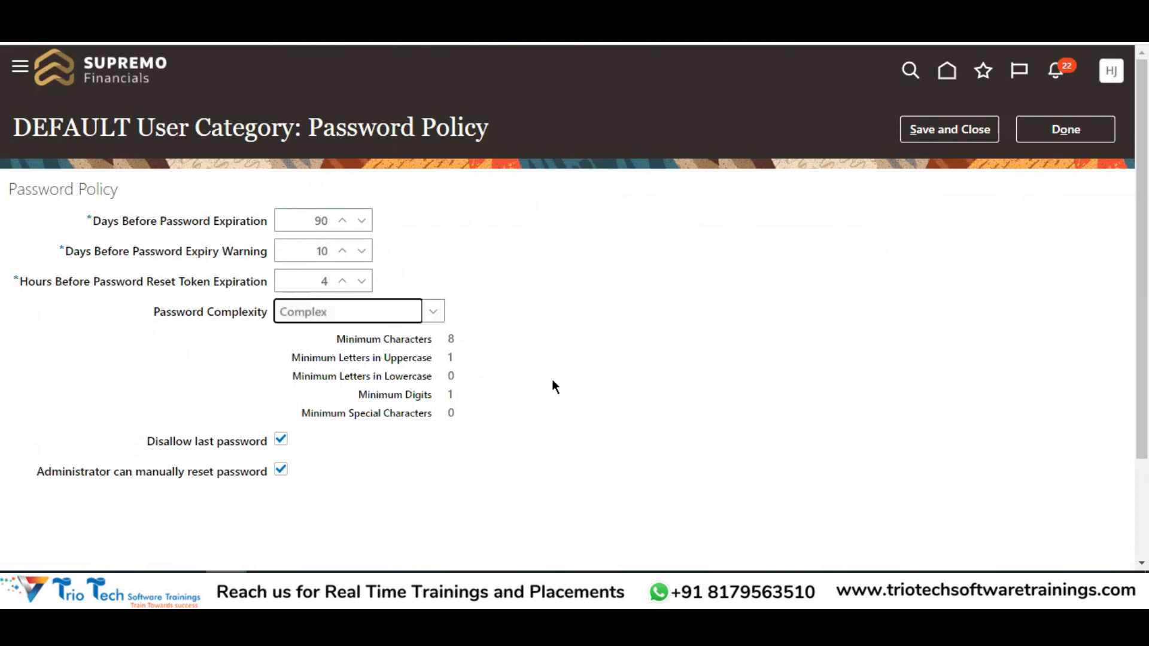
drag(338, 338, 419, 338)
drag(333, 353, 446, 359)
drag(394, 394, 456, 395)
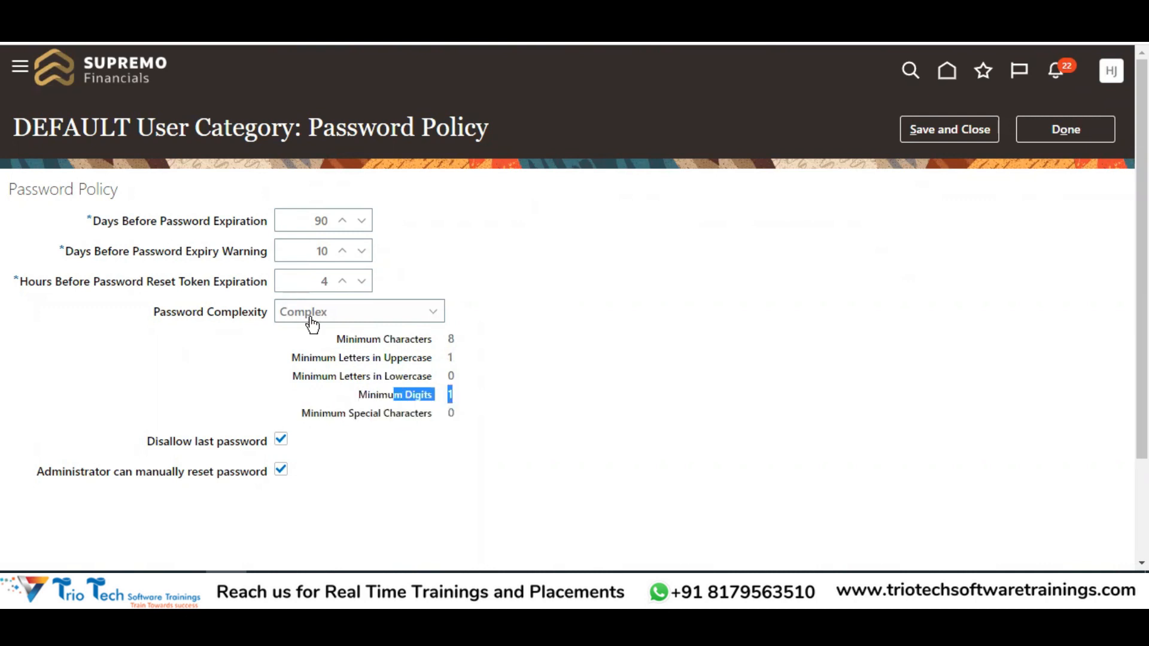
click(916, 128)
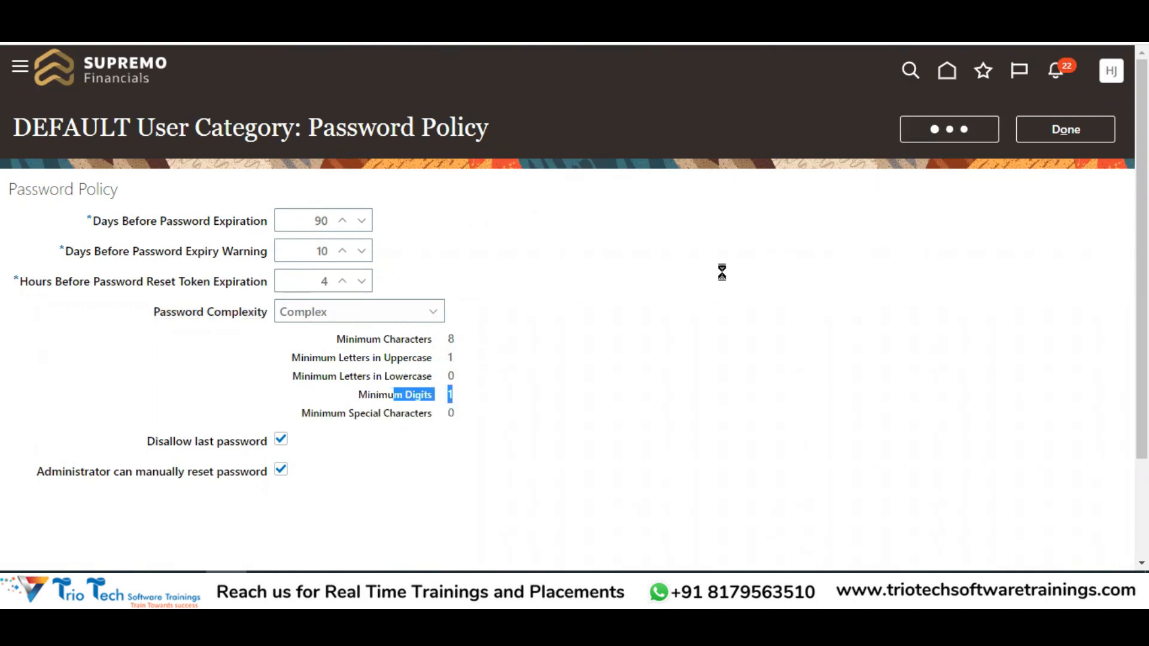
double_click(455, 362)
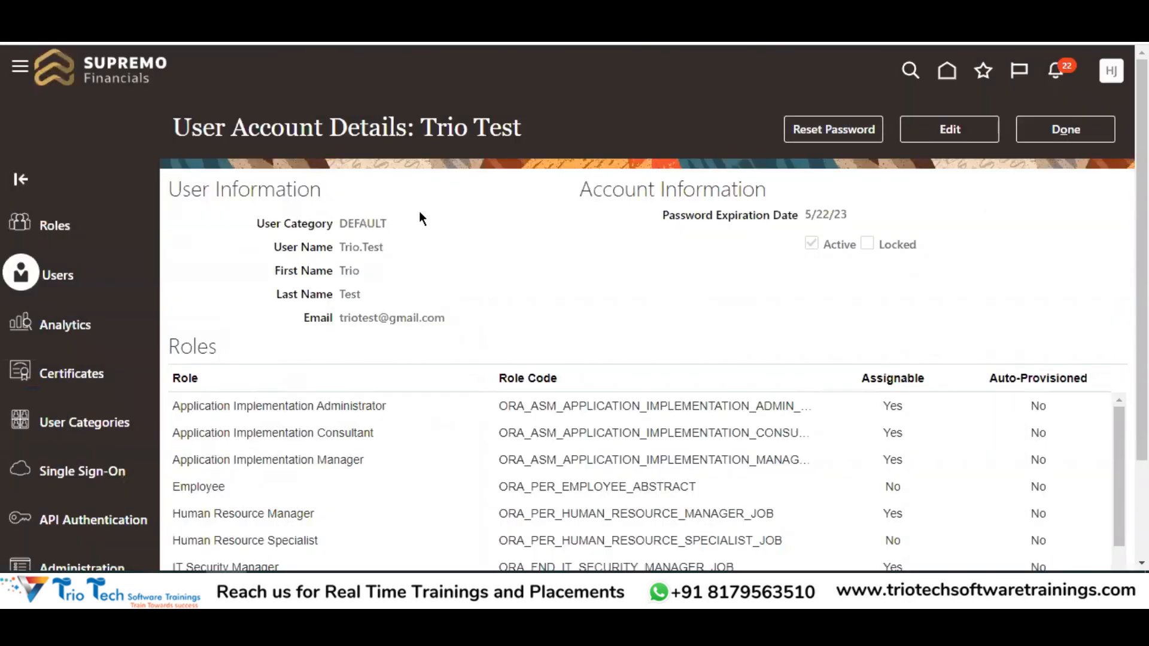
Start a password reset for the DEFAULT-category user and note the Complex policy line
drag(429, 127, 507, 133)
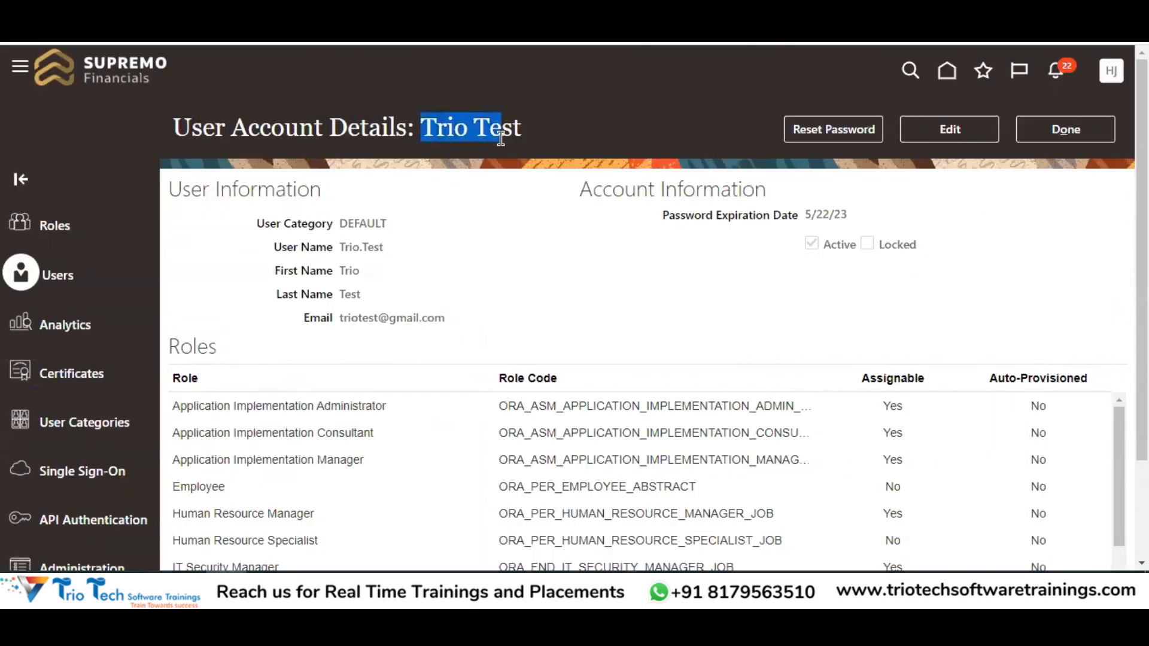
click(360, 221)
double_click(359, 222)
click(856, 129)
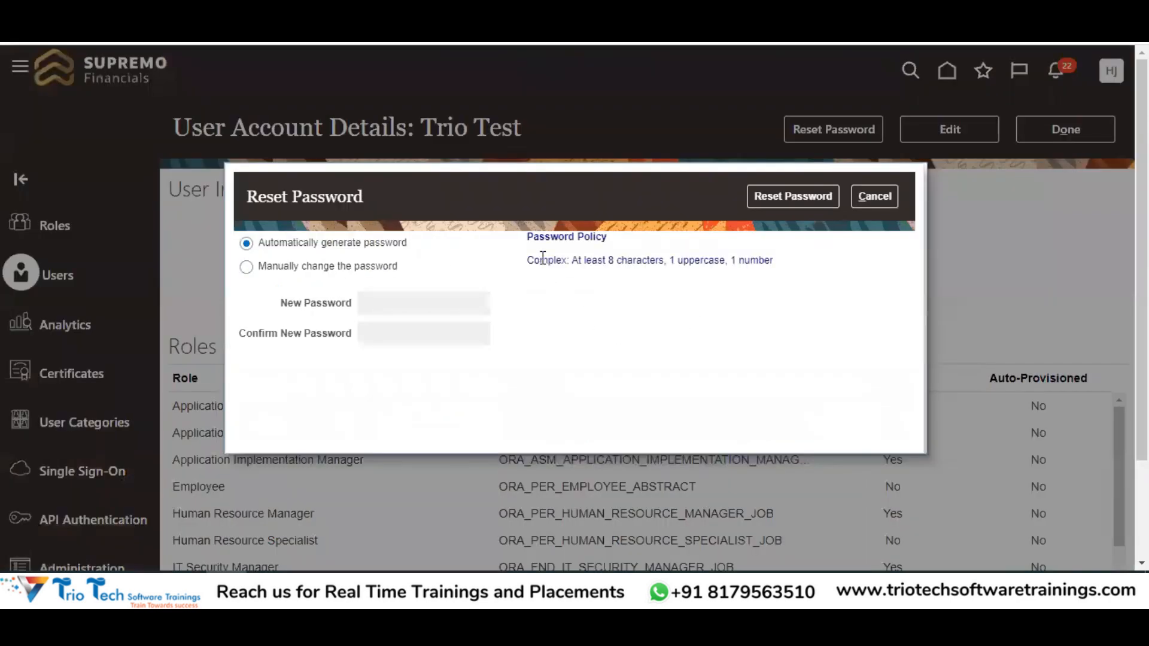
double_click(542, 259)
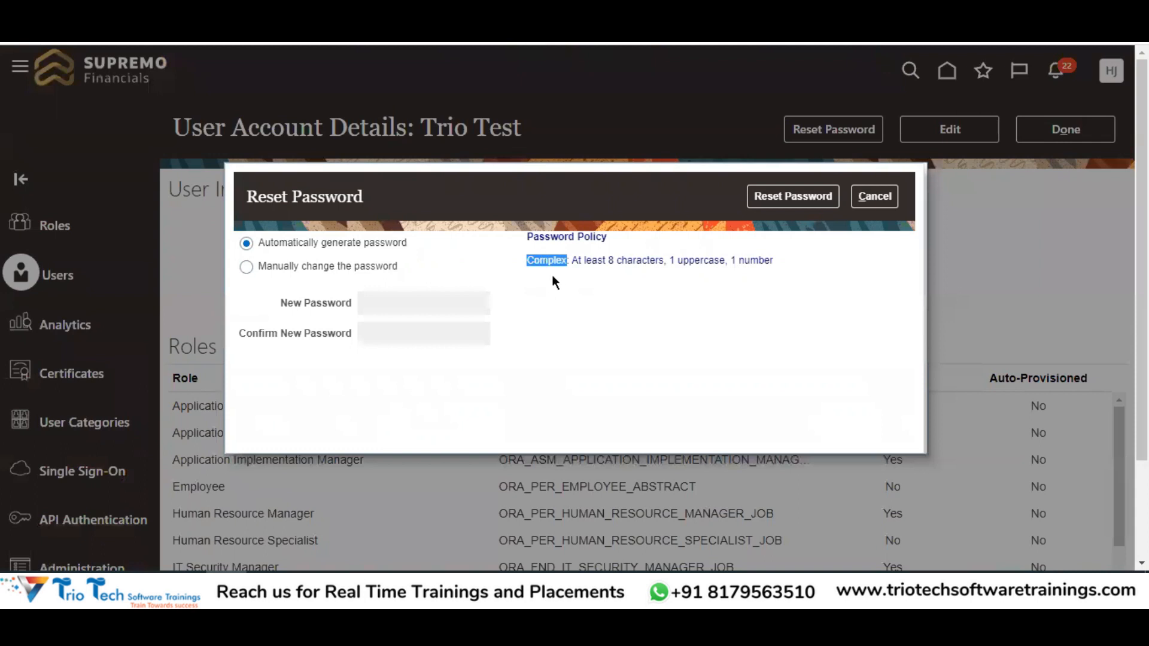
Choose manual password change and enter and confirm a 7-character password
click(287, 266)
click(390, 308)
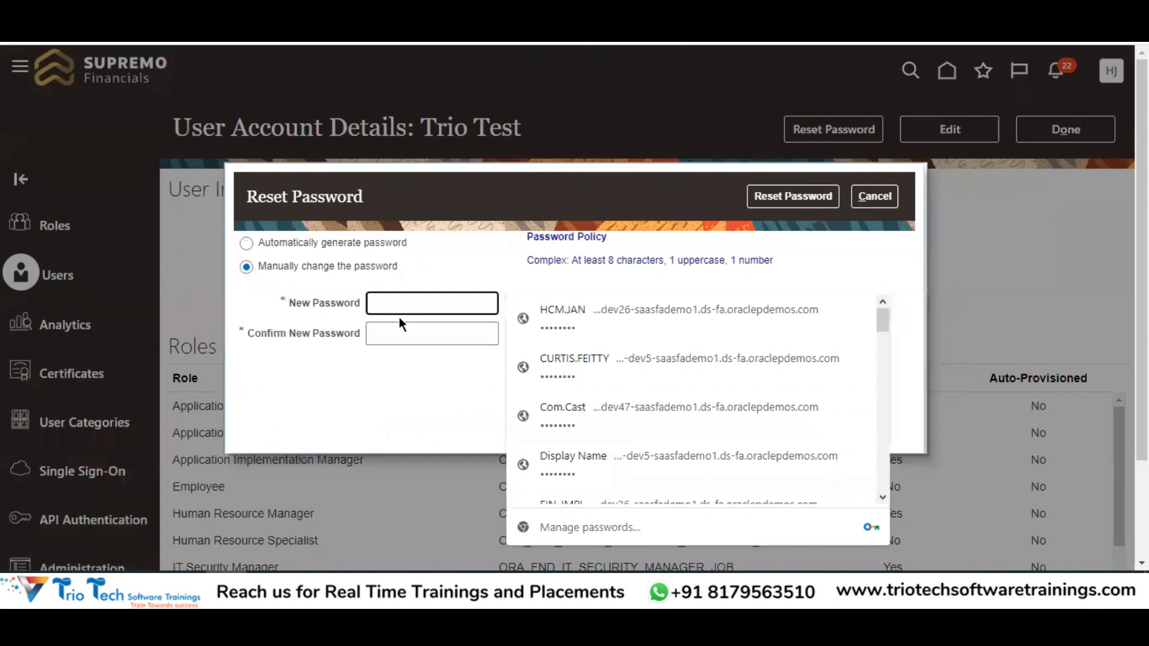
text(•••)
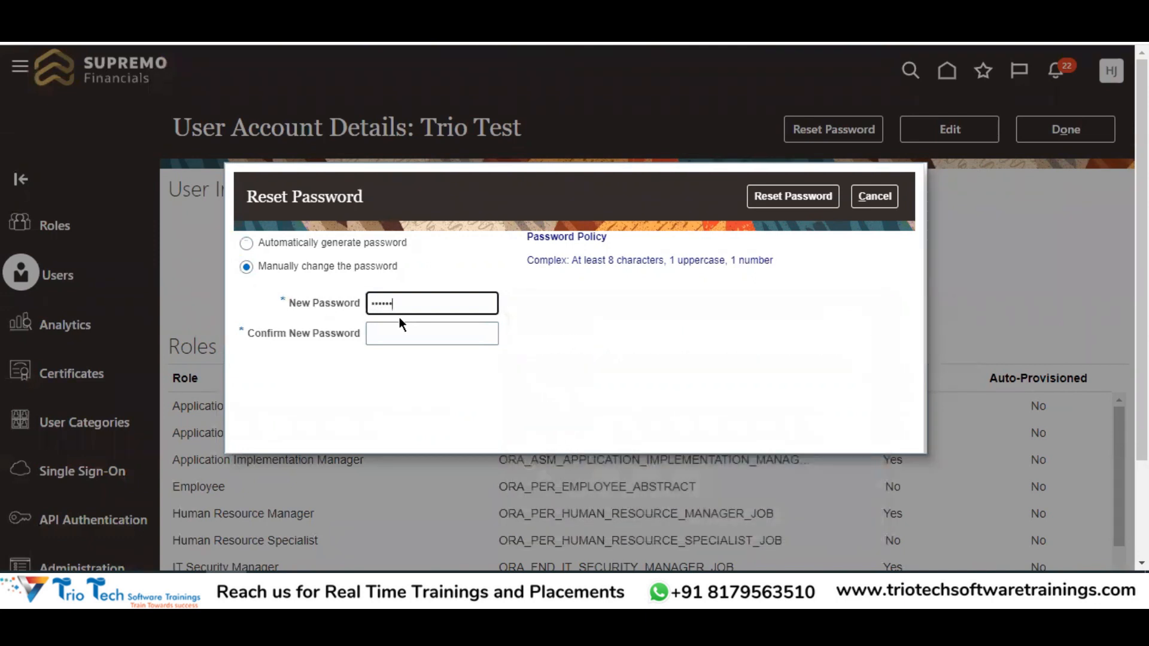
key(Tab)
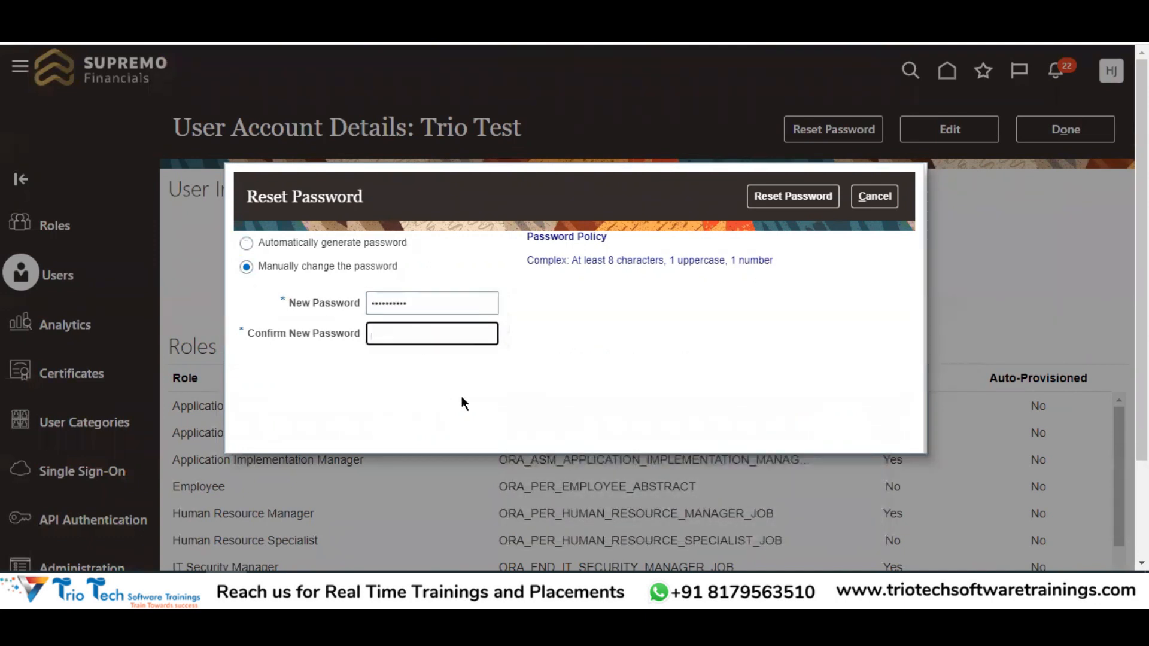
text(••••••••••)
drag(413, 308, 343, 314)
key(BackSpace)
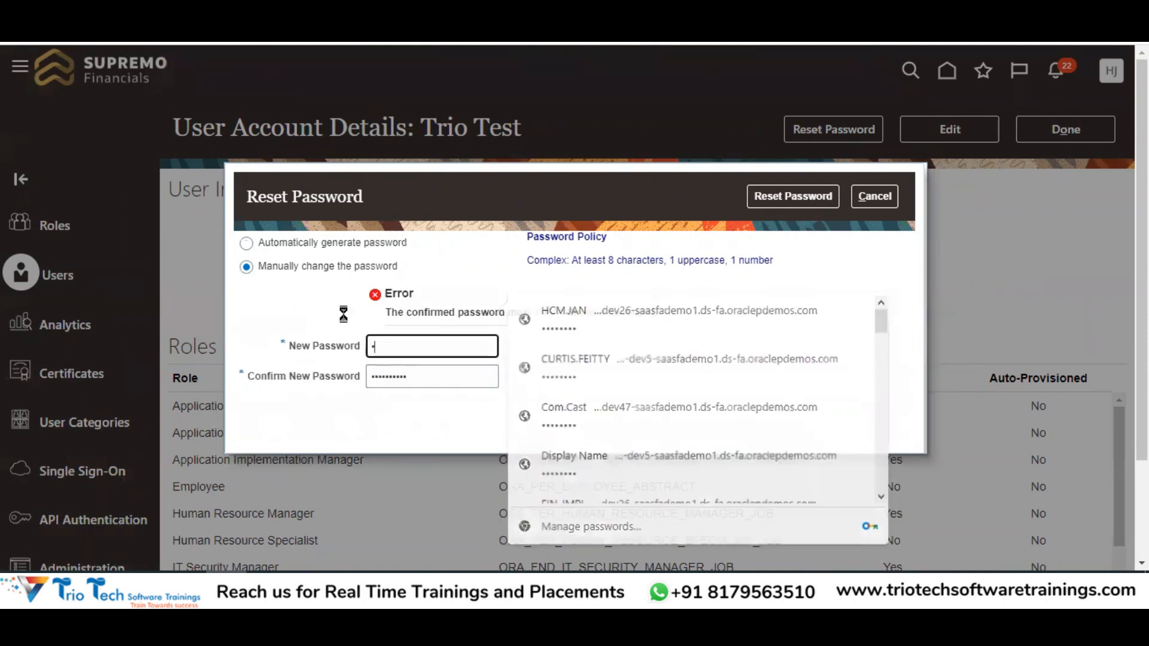
text(•••••••)
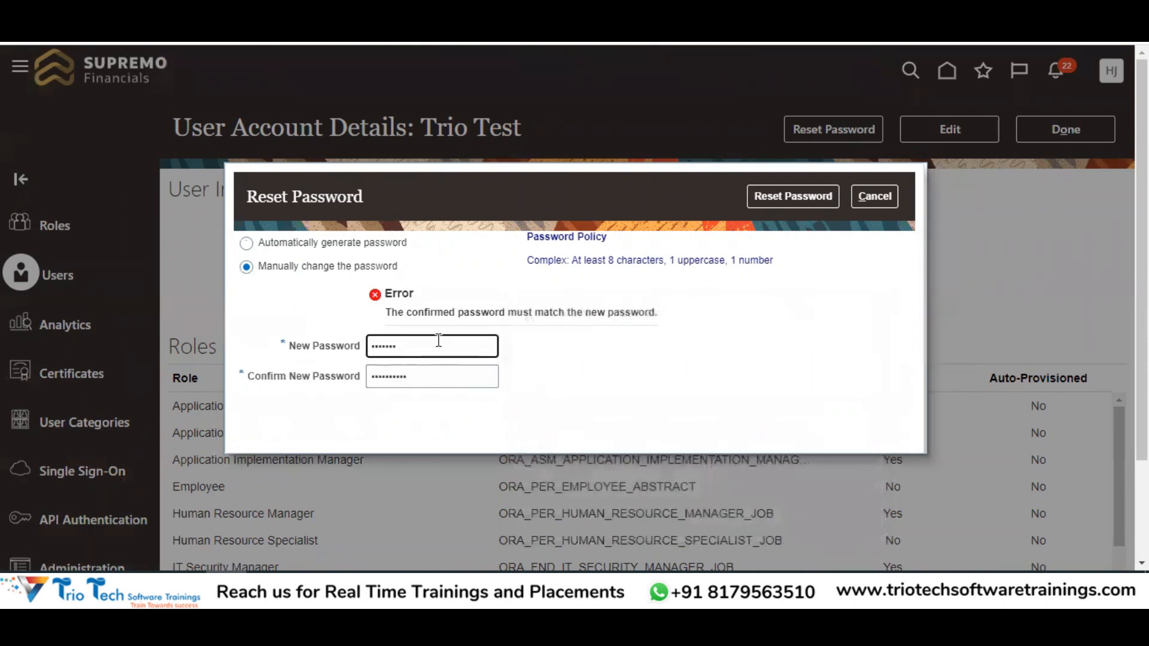
double_click(423, 377)
key(BackSpace)
text(•••••••)
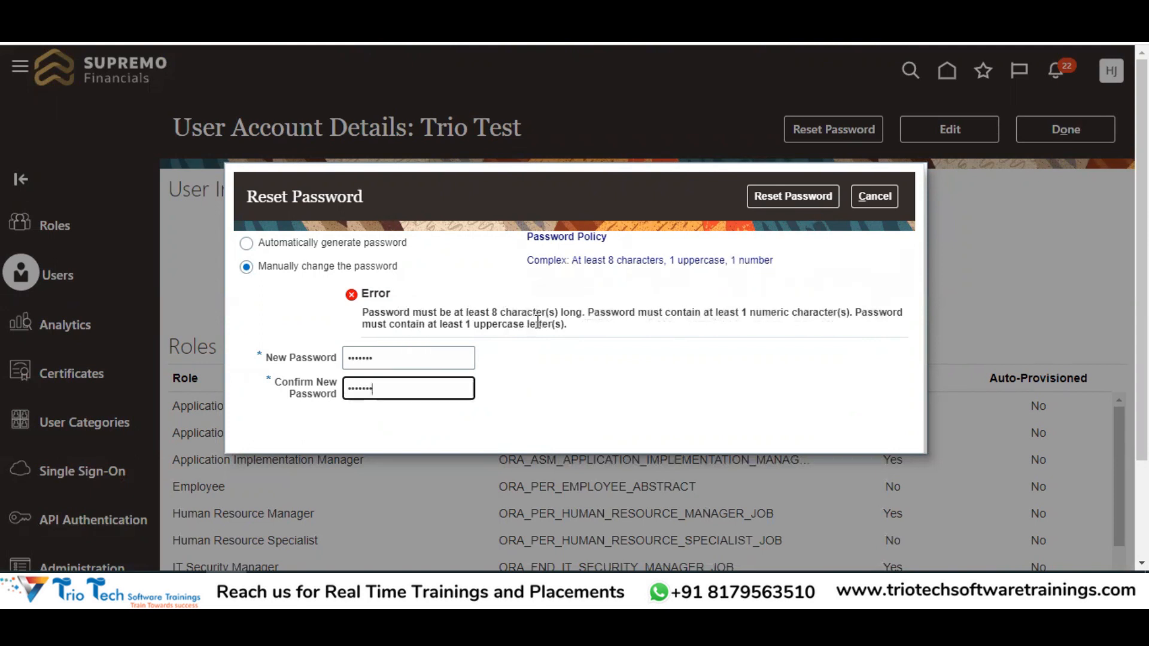
Review the rejection error citing the uppercase and length requirements of the Complex policy
drag(738, 311, 821, 294)
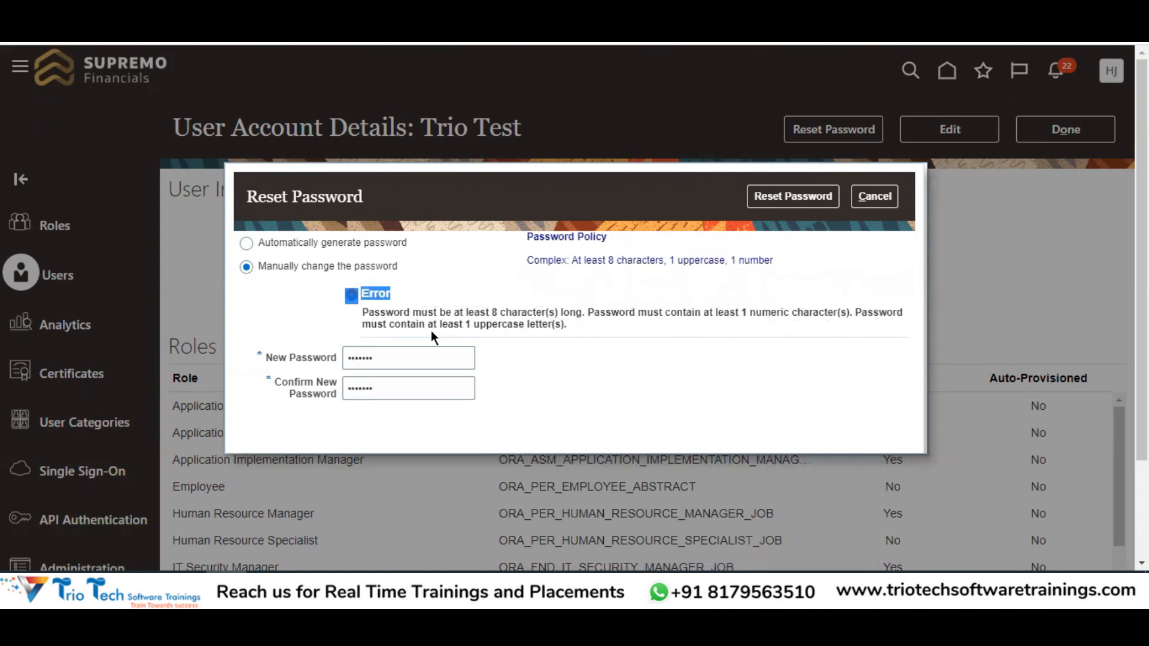
drag(434, 325, 553, 325)
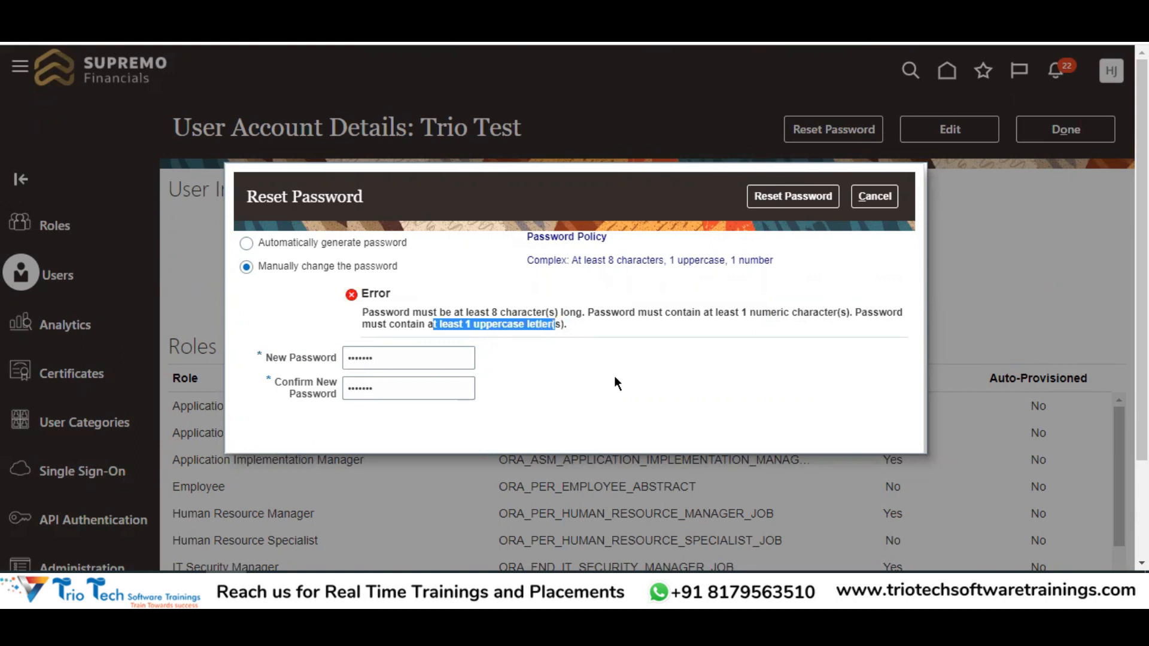
double_click(510, 312)
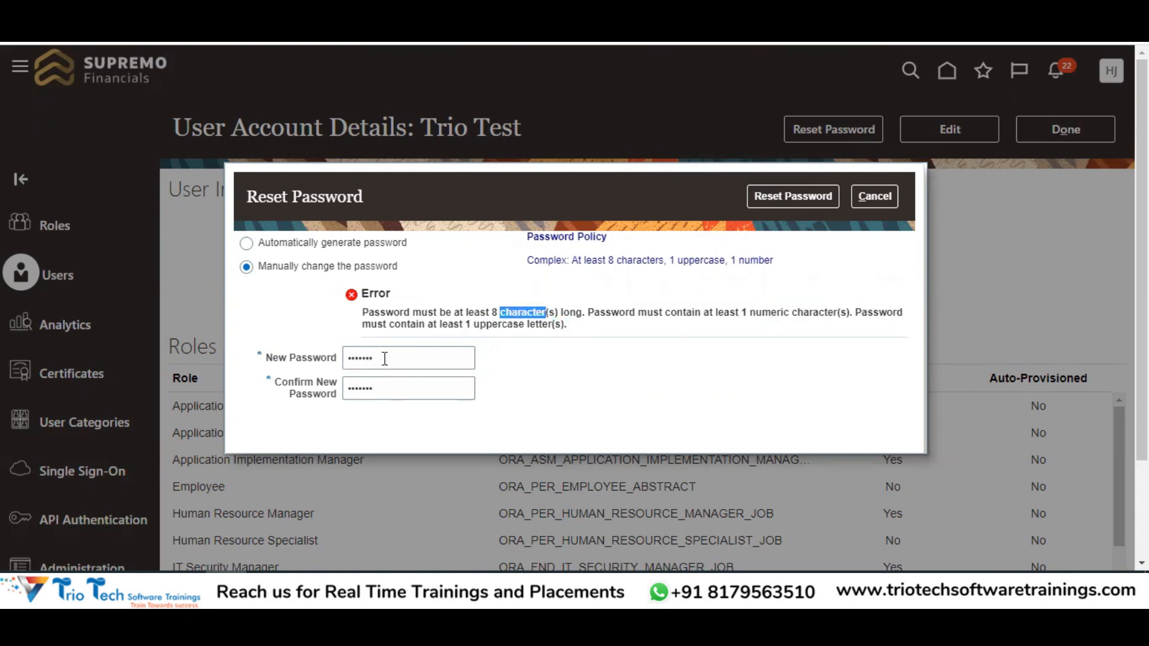
drag(383, 359, 331, 362)
drag(526, 260, 795, 264)
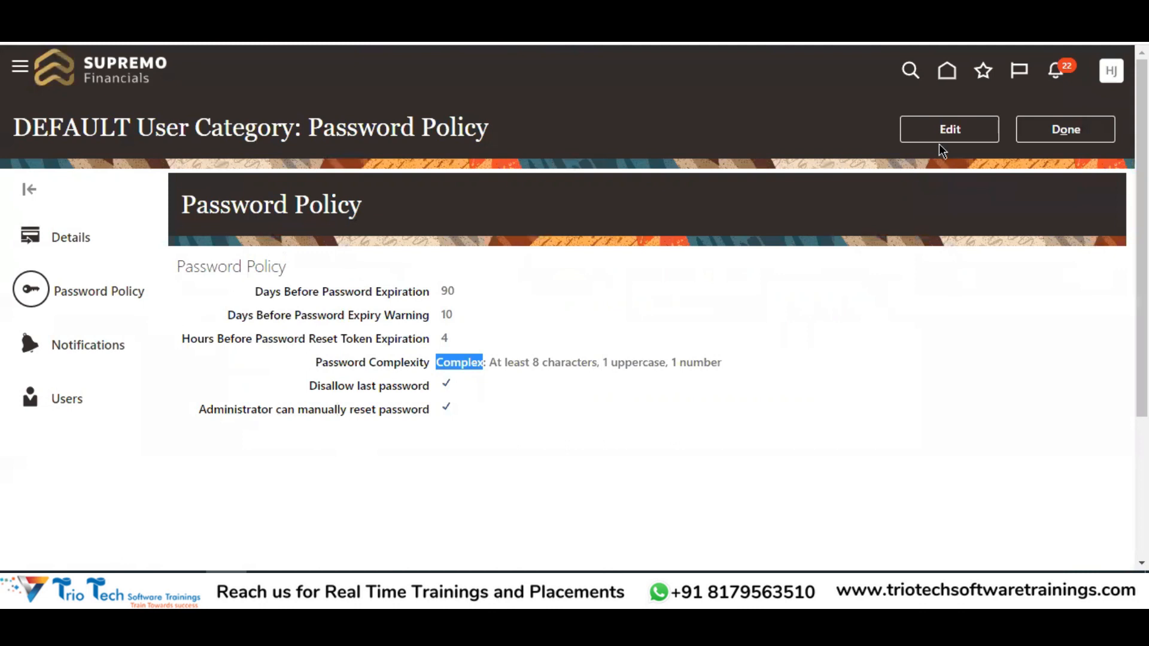
Edit the DEFAULT policy and try Very complex, which adds a minimum special characters requirement
click(935, 134)
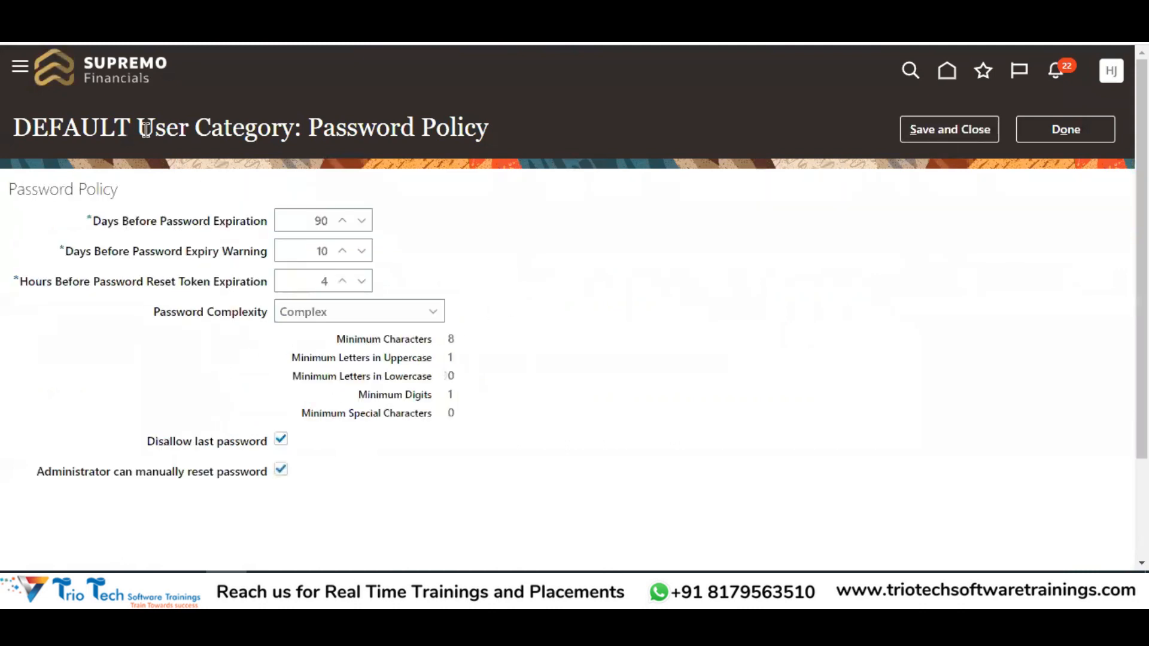
double_click(125, 126)
click(323, 314)
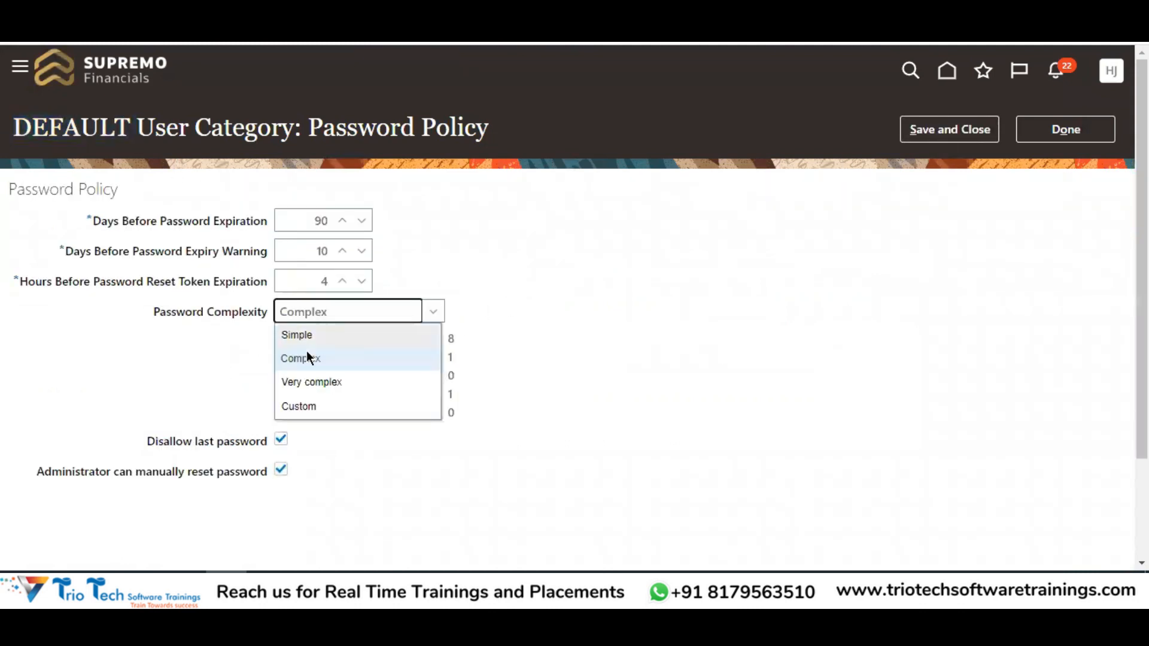
click(318, 386)
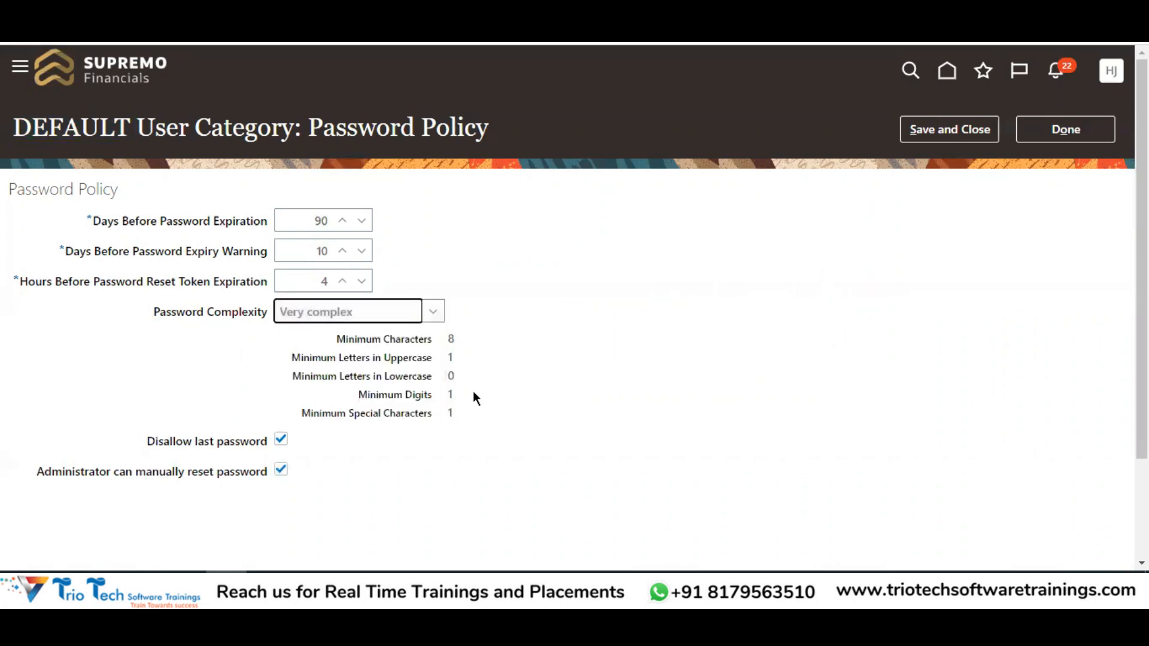
drag(396, 419, 453, 421)
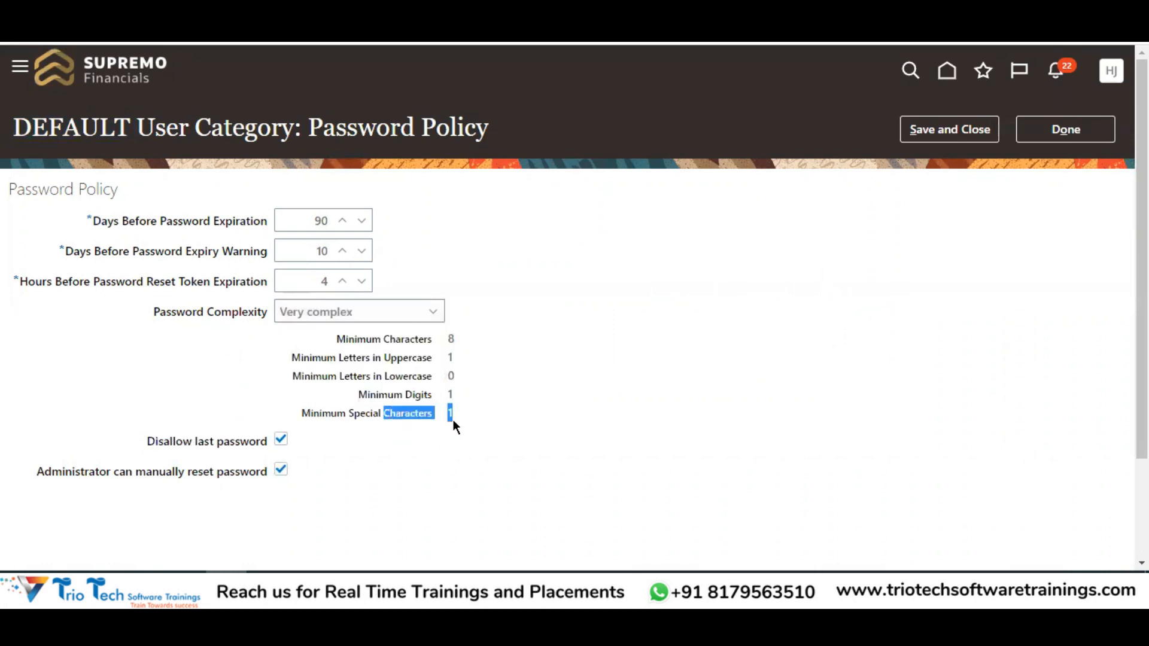
Try Custom complexity and step through the minimum characters, uppercase, lowercase and digits values
click(304, 317)
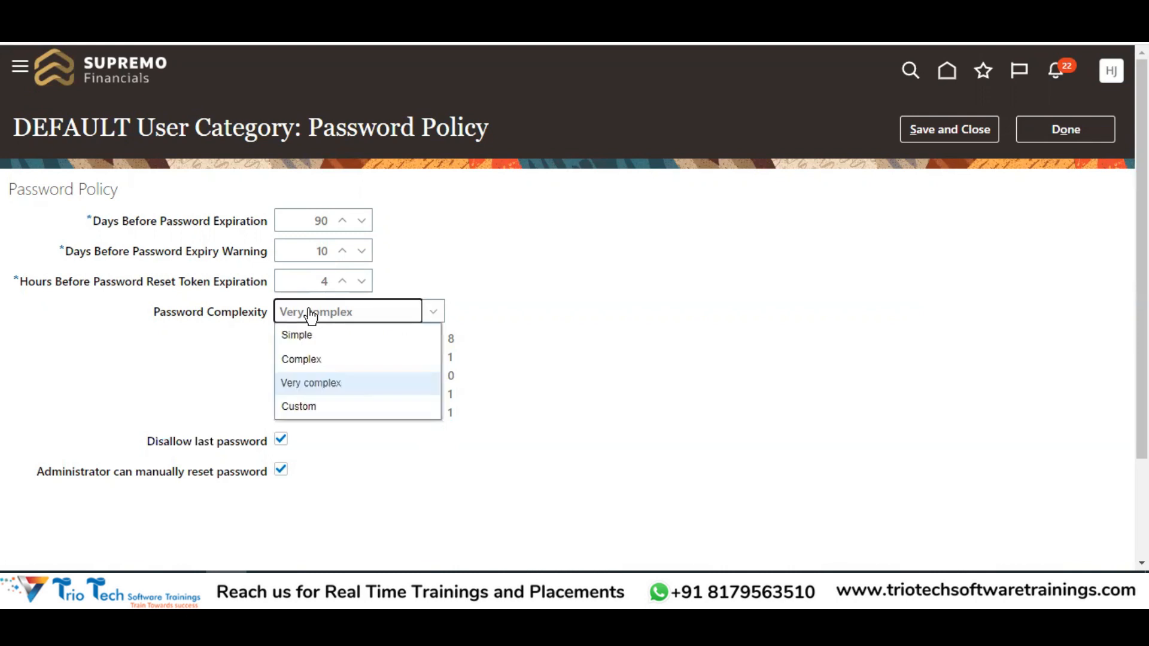
click(301, 407)
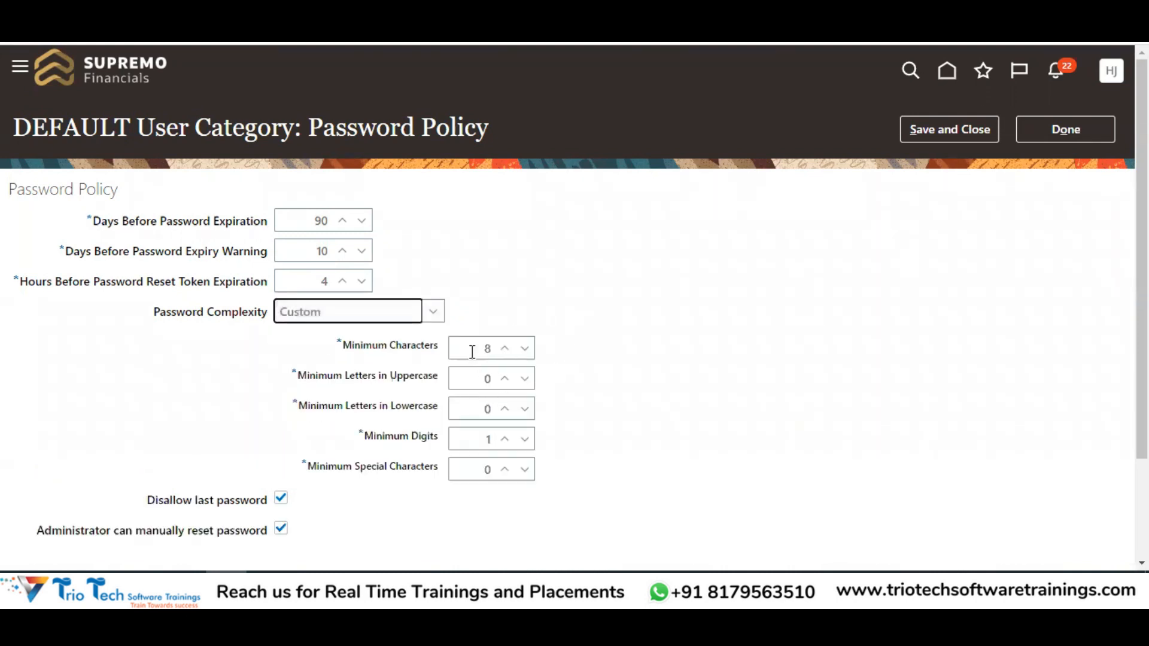
click(492, 355)
double_click(487, 350)
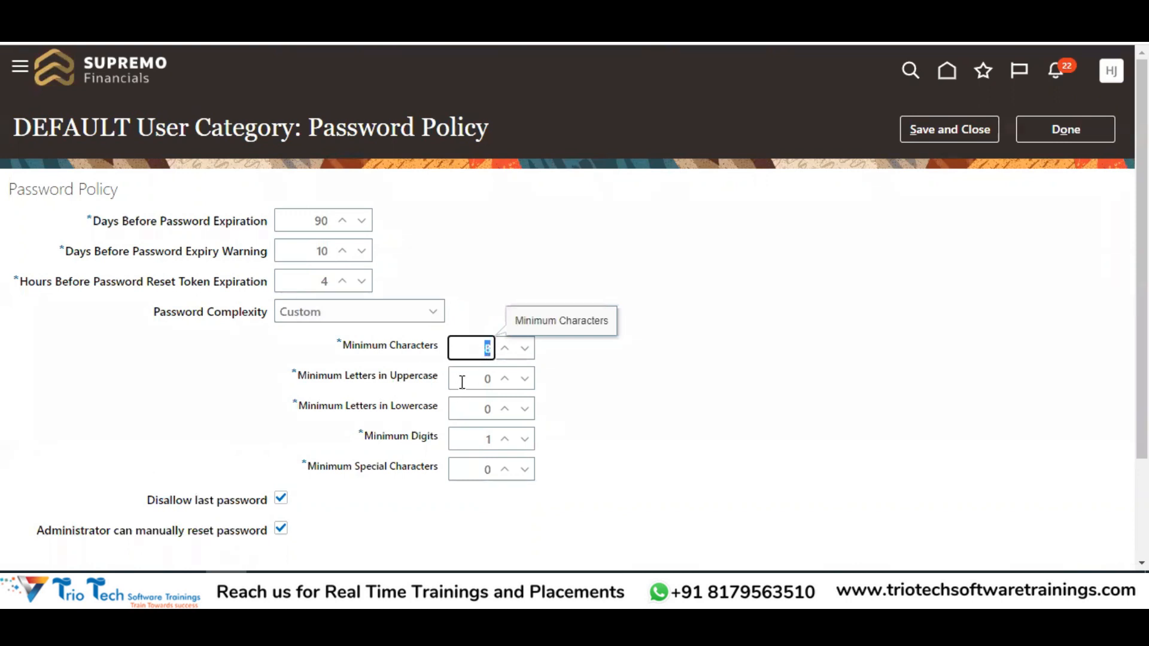
key(Tab)
key(Tab)
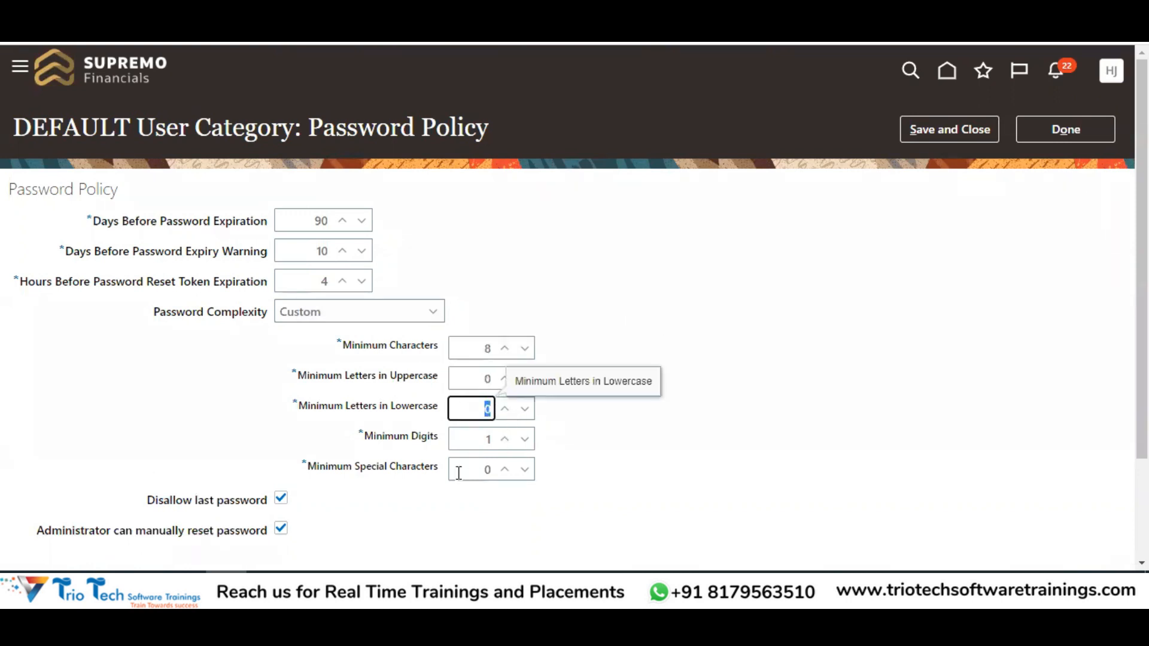
key(Tab)
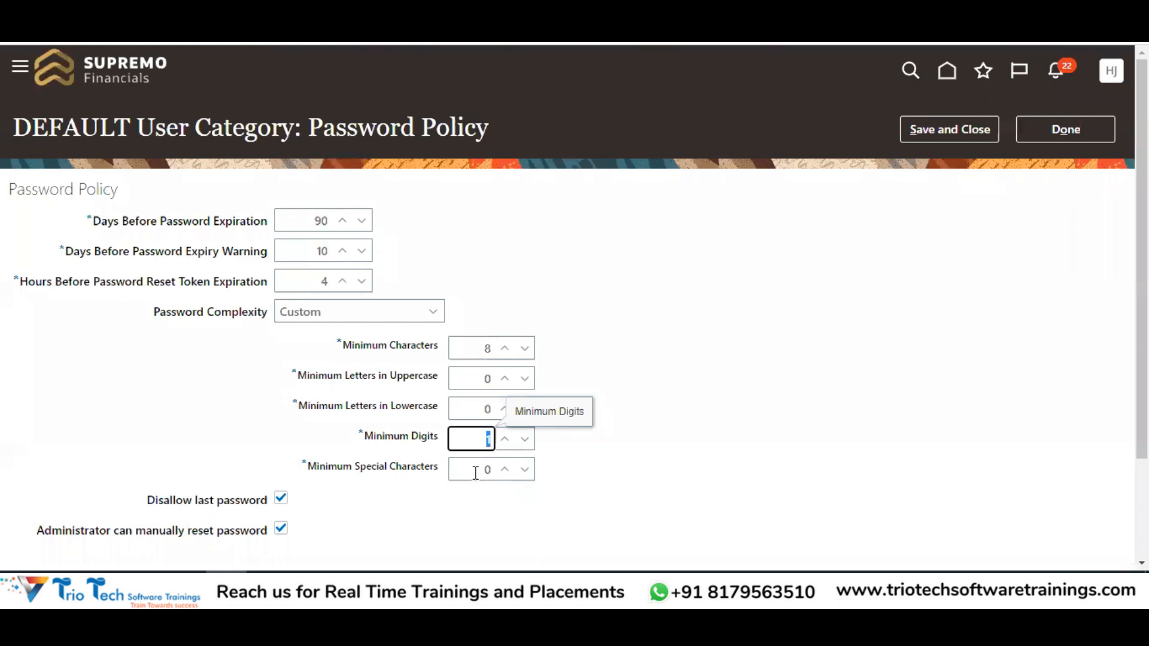
key(Tab)
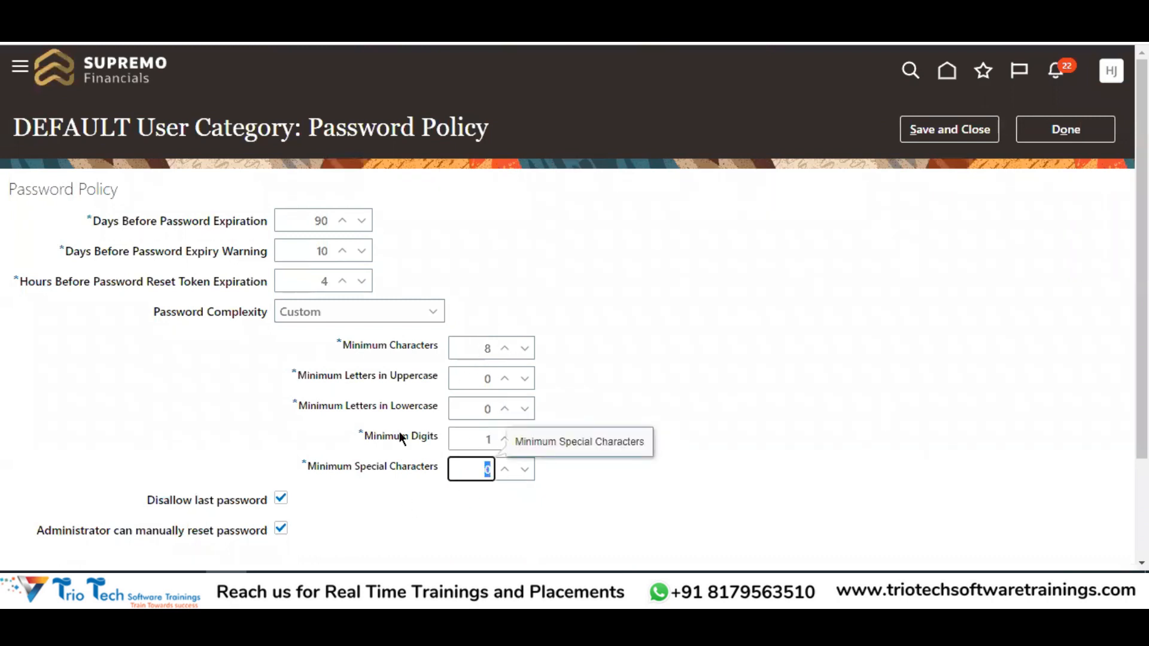
Select Simple password complexity
click(348, 315)
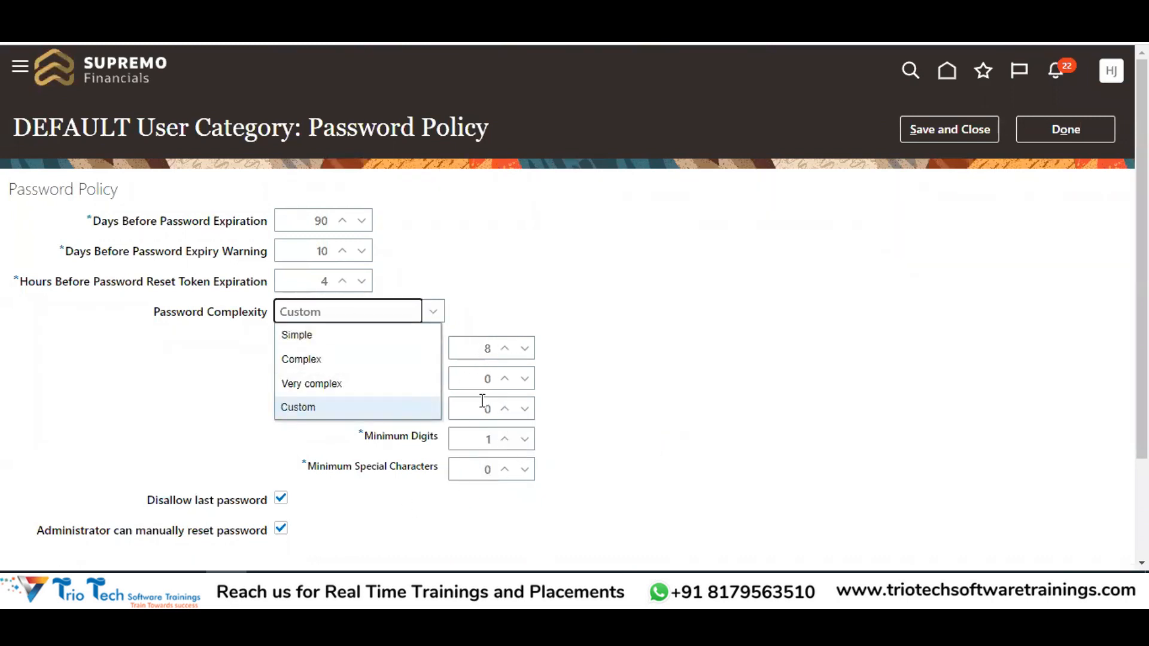
click(644, 310)
click(356, 314)
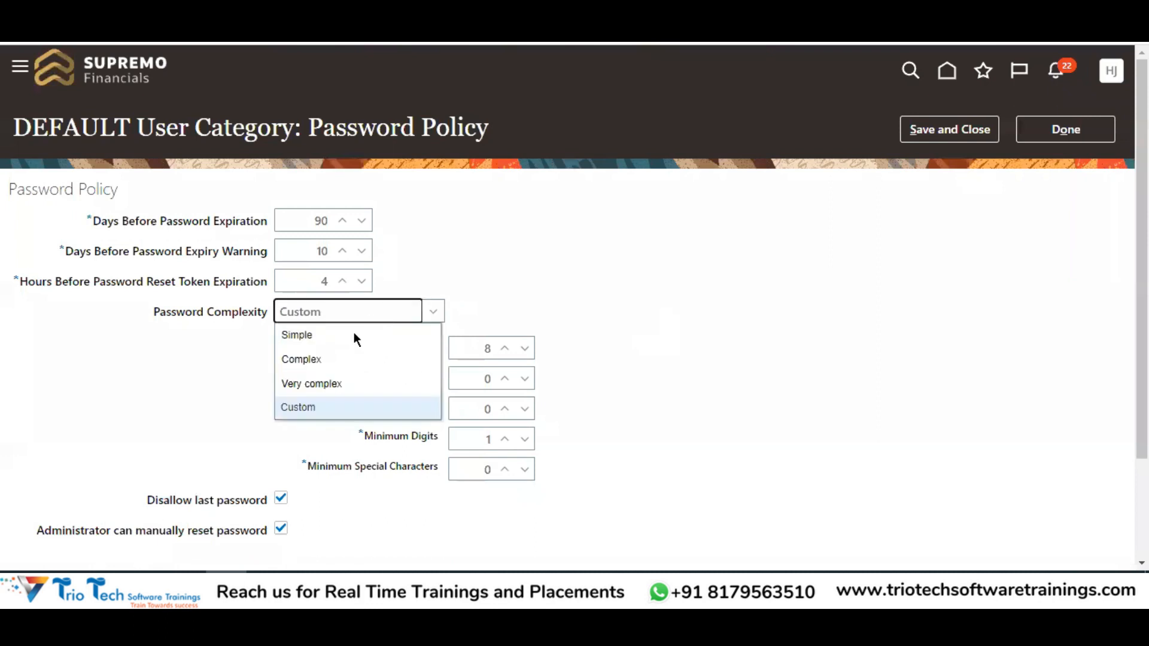
click(300, 335)
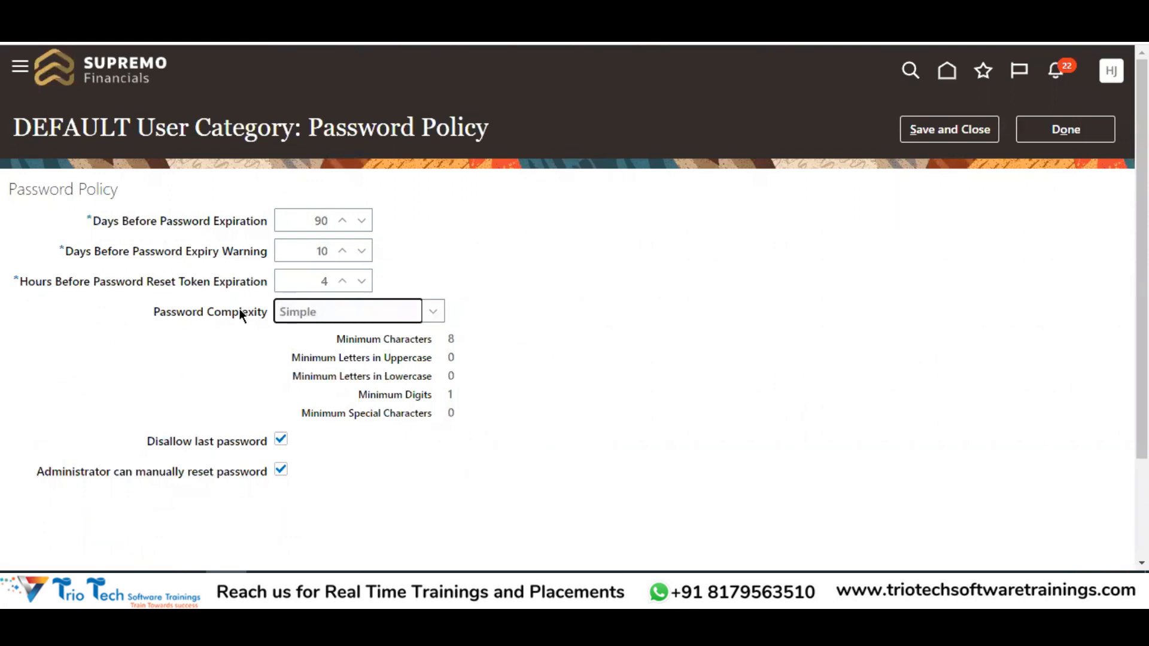
Leave the complexity field and cancel the rejected password reset
click(150, 438)
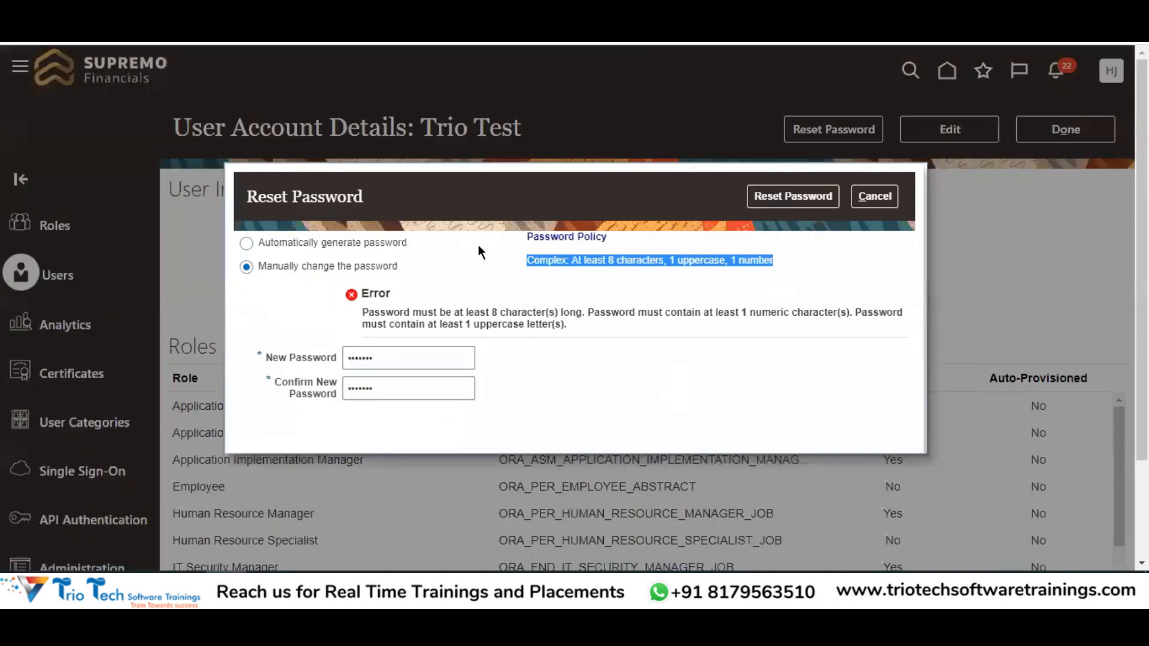
click(442, 222)
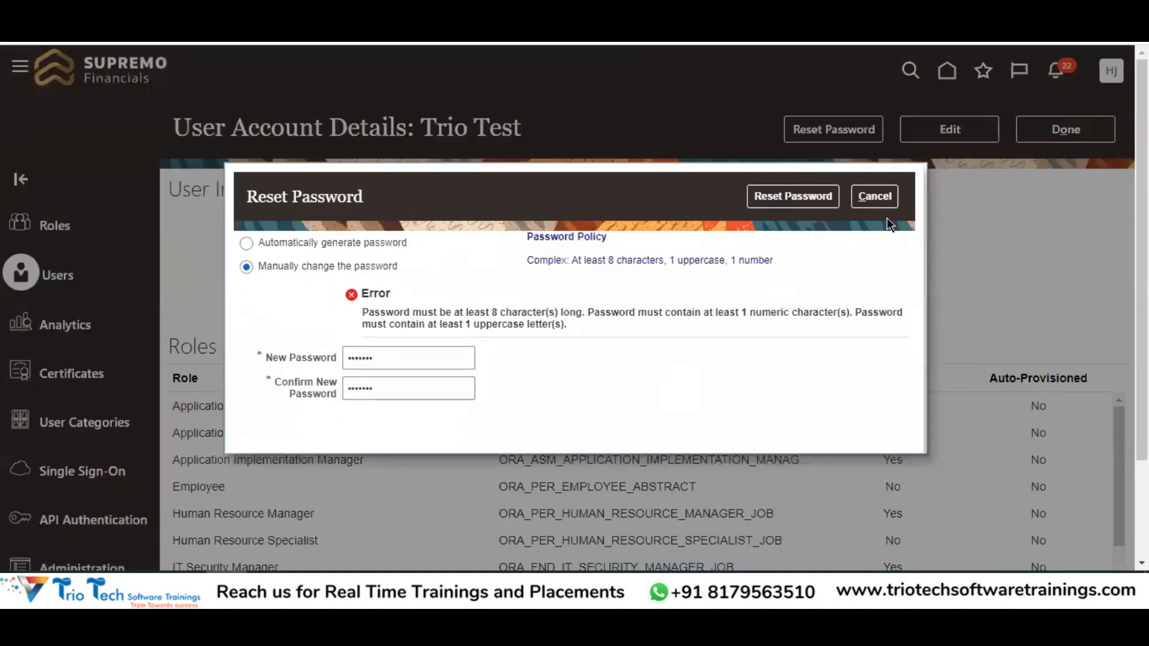
click(874, 196)
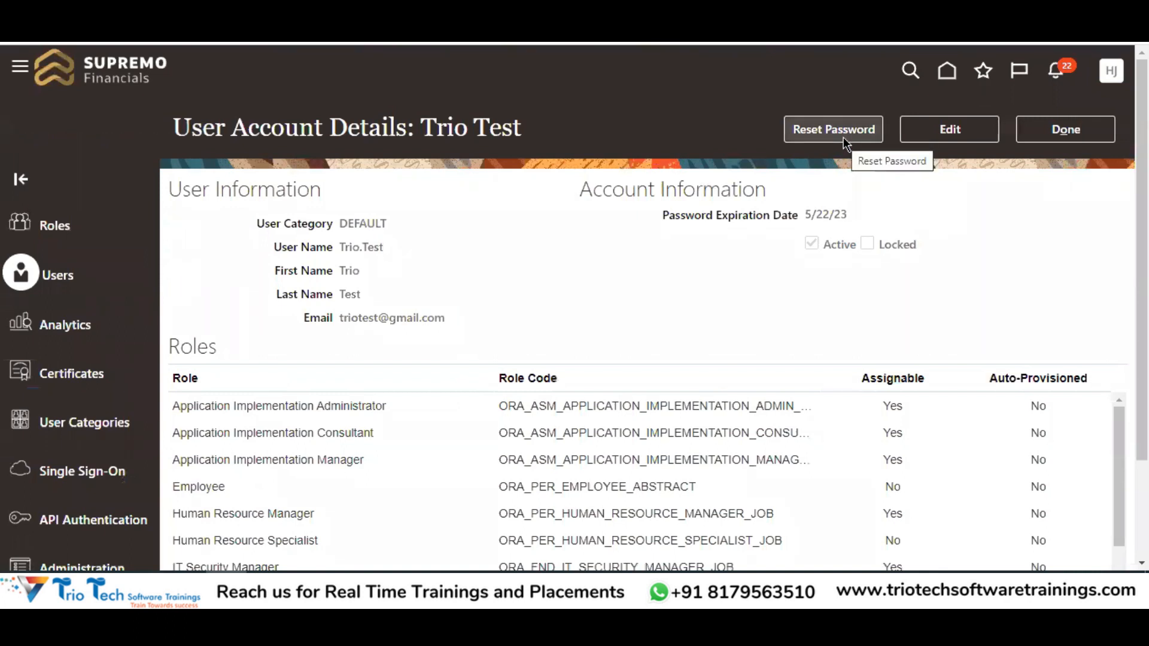
Review the user's password expiration date and user name, then the Disallow last password option
drag(806, 216, 830, 219)
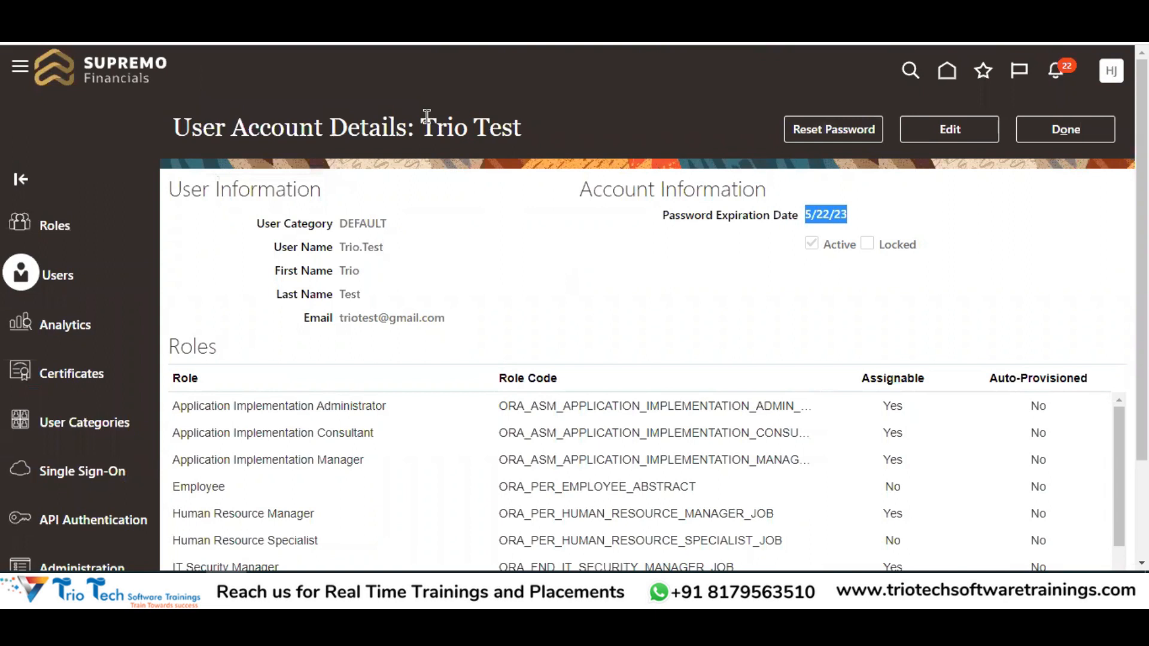
drag(422, 120, 535, 135)
drag(343, 250, 378, 240)
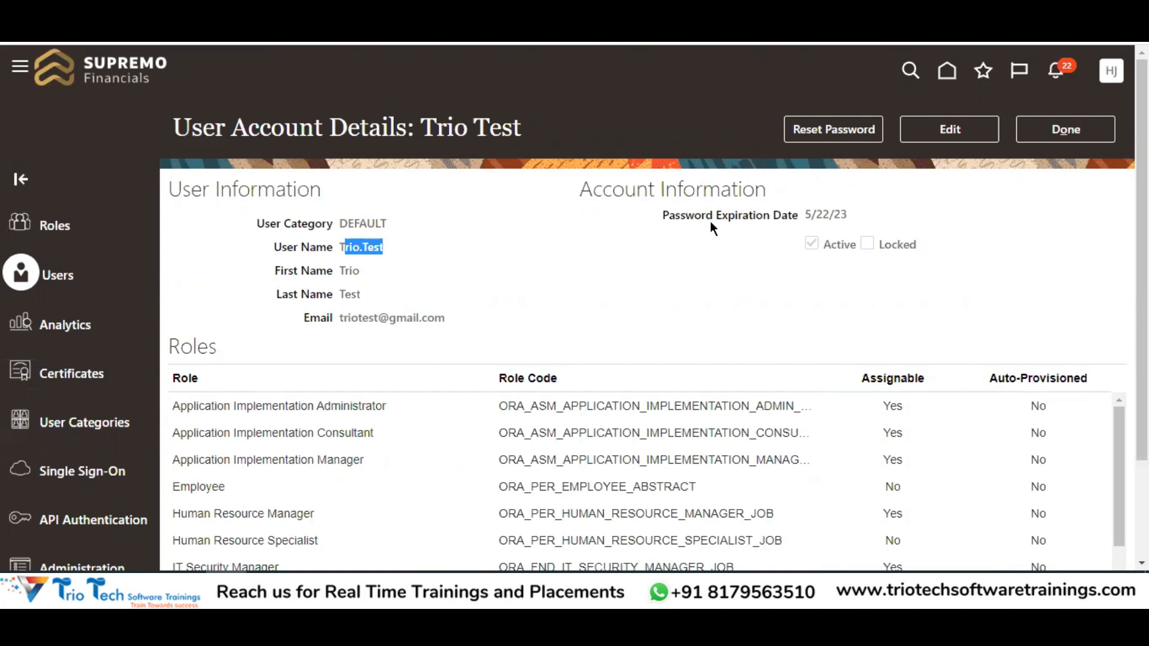
drag(147, 441, 260, 442)
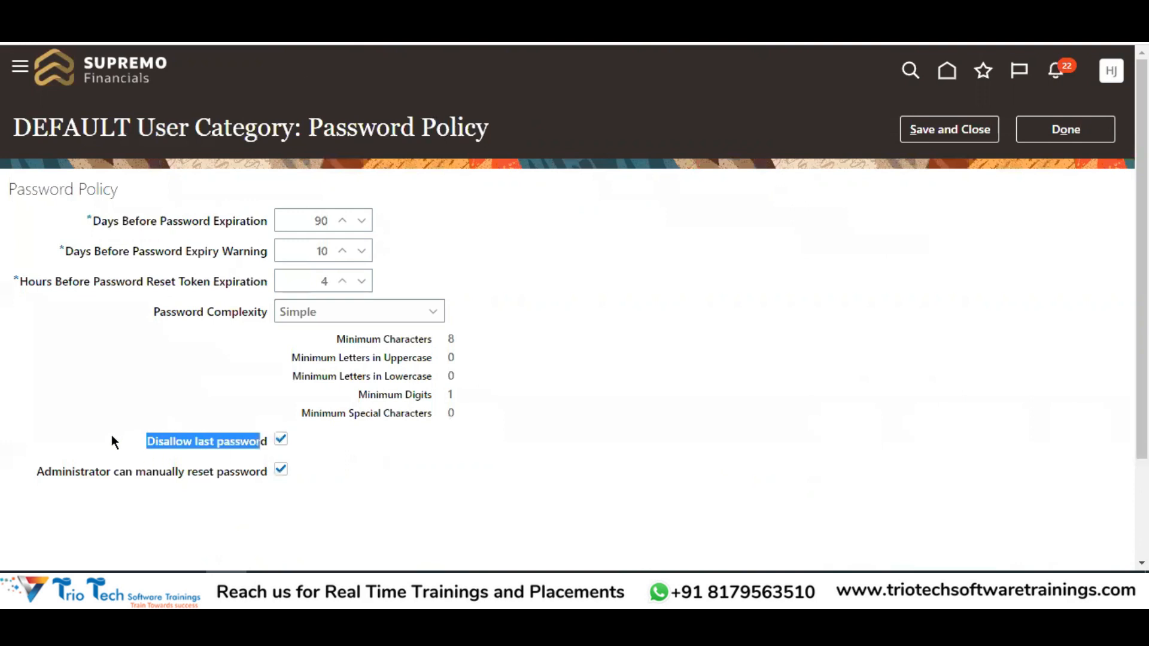
Enable Disallow last password on the DEFAULT policy and point out the administrator manual reset setting
click(142, 446)
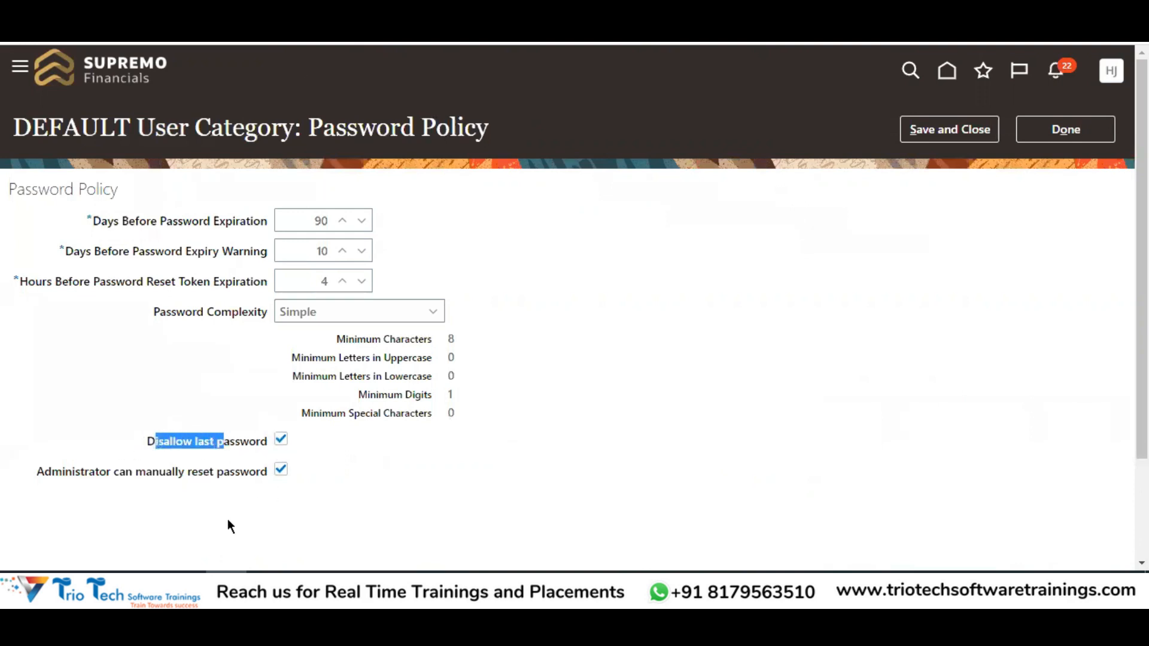
click(201, 468)
drag(257, 436, 260, 437)
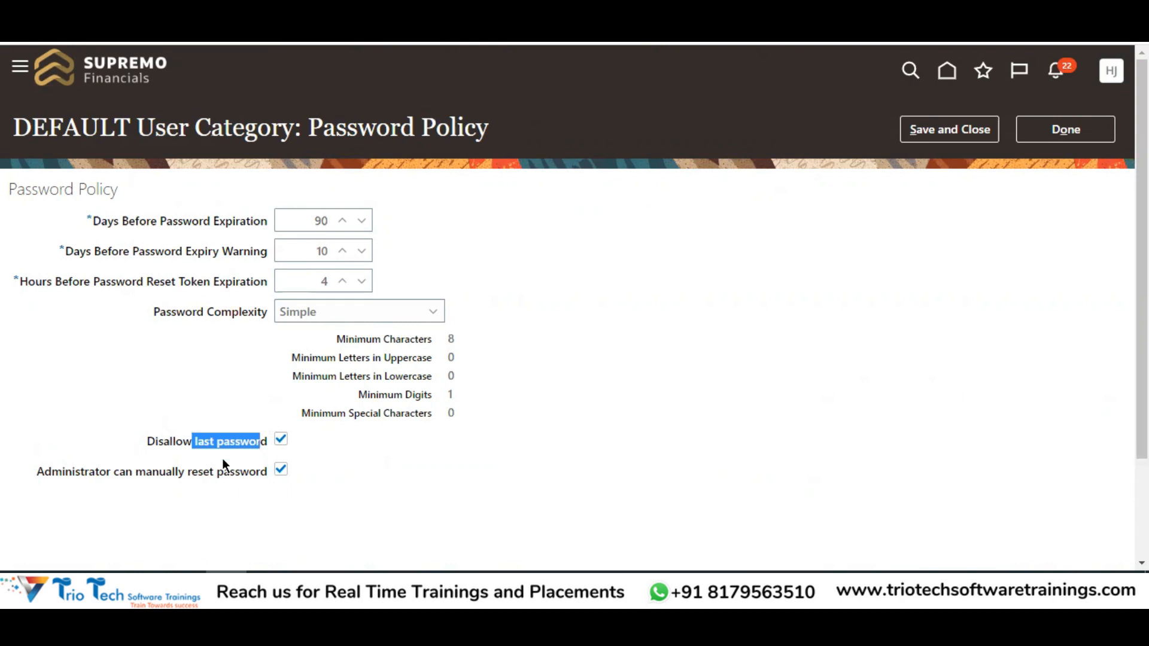
click(286, 441)
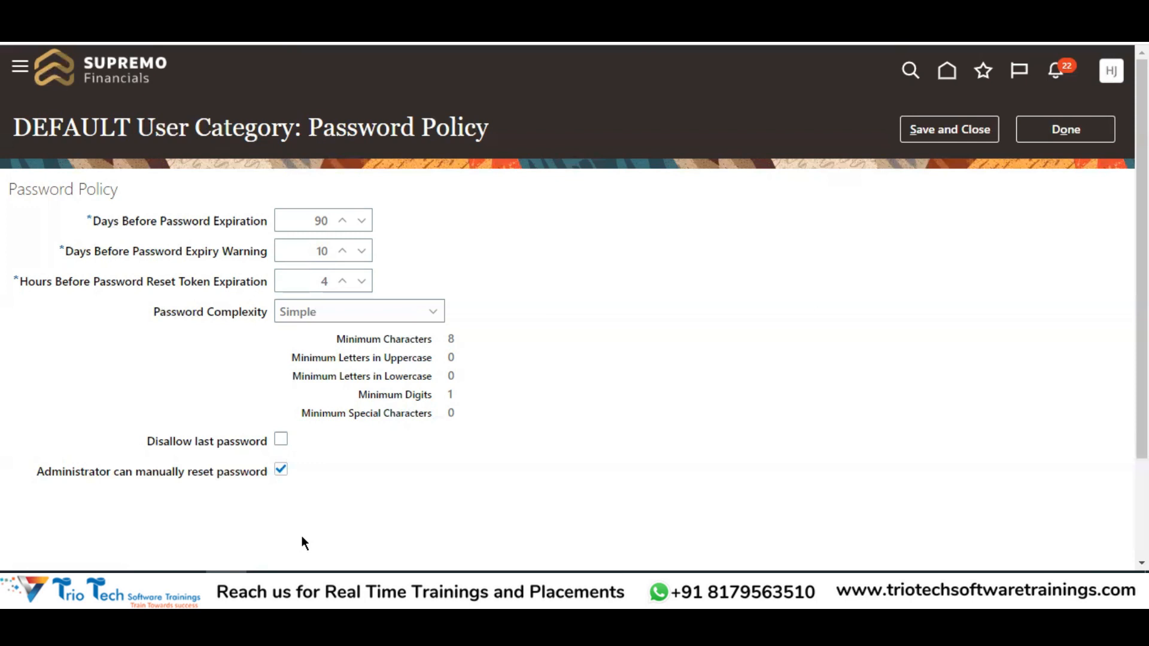
click(281, 446)
click(164, 373)
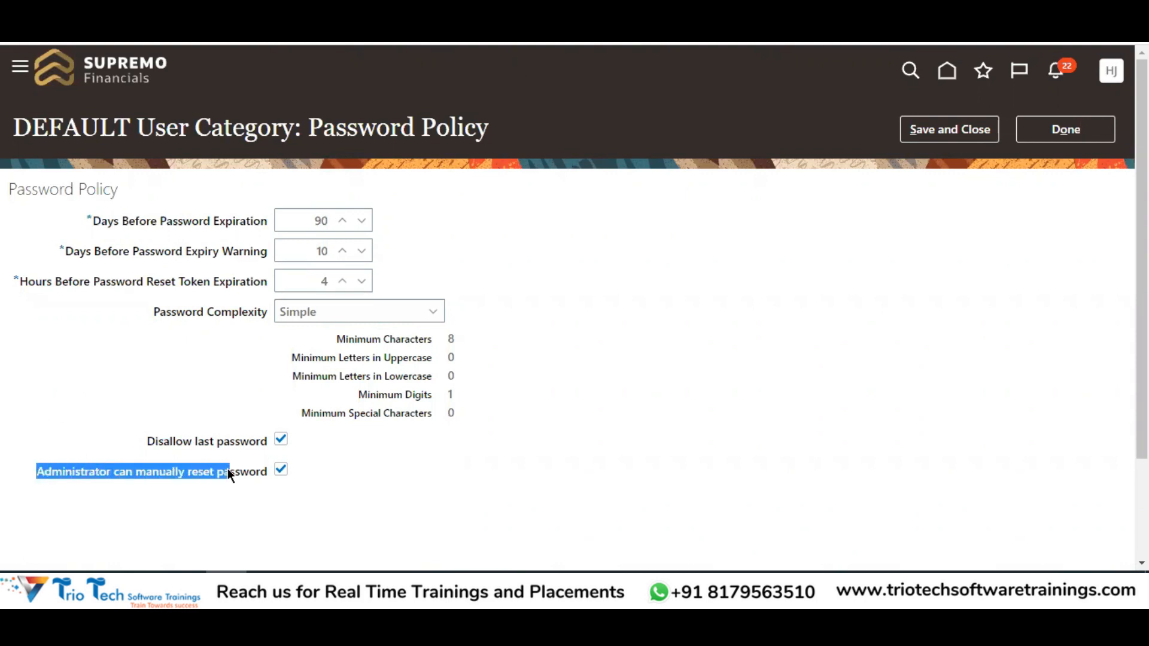
drag(263, 466, 274, 473)
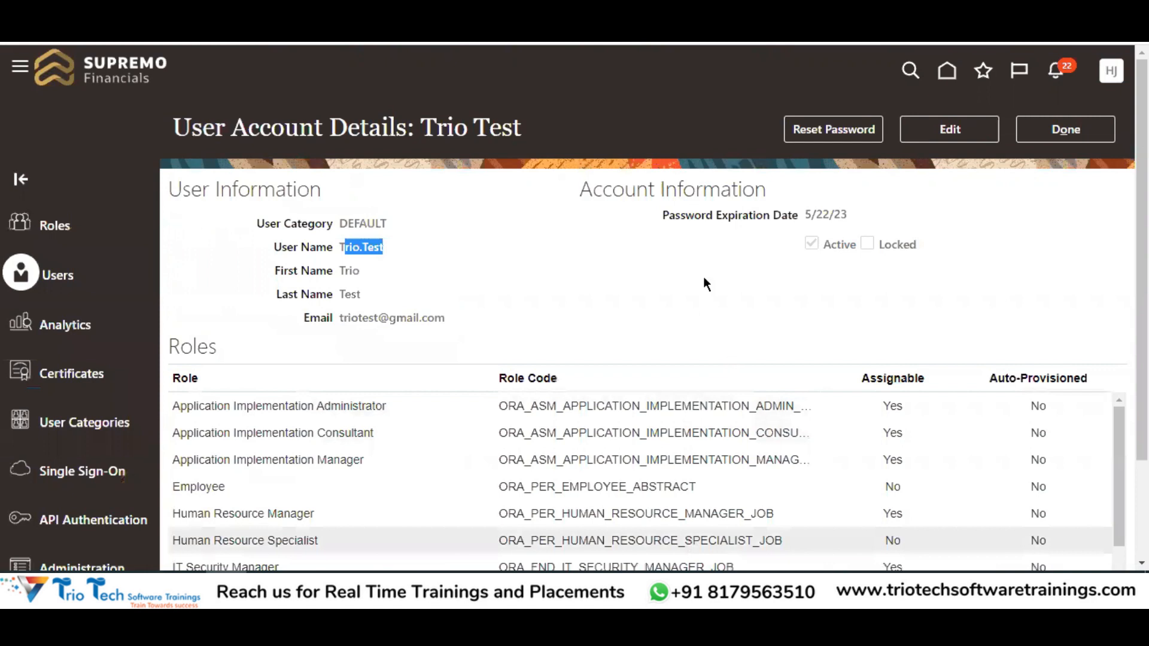
Start a password reset with the manual option, then cancel back to the user search results
click(815, 131)
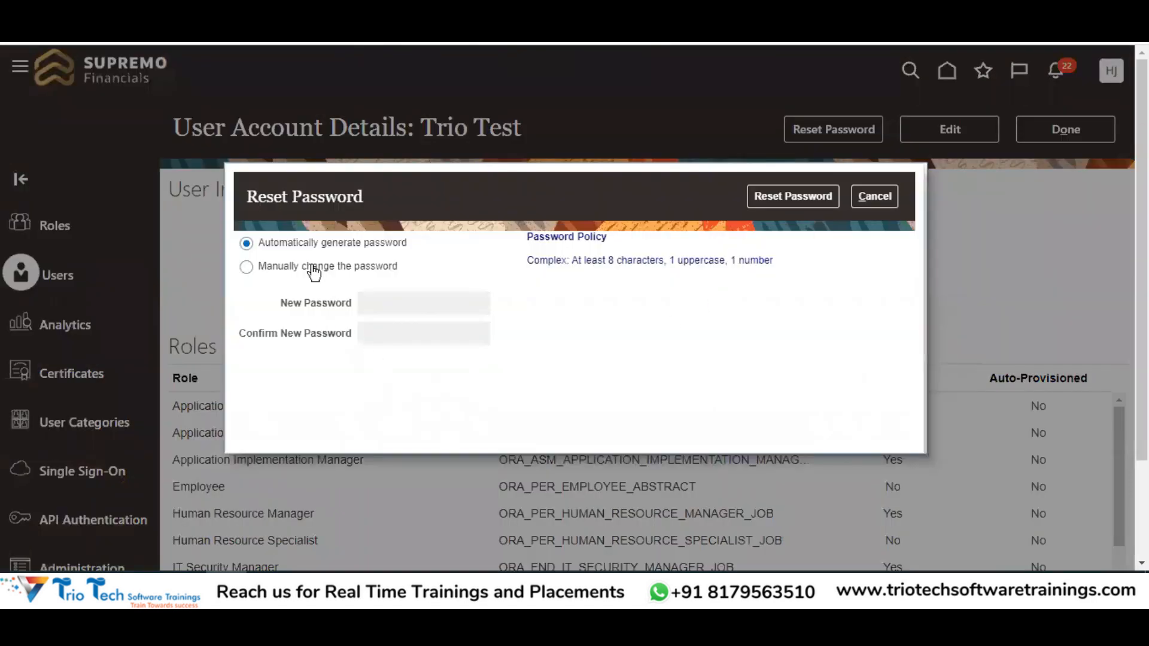
click(385, 331)
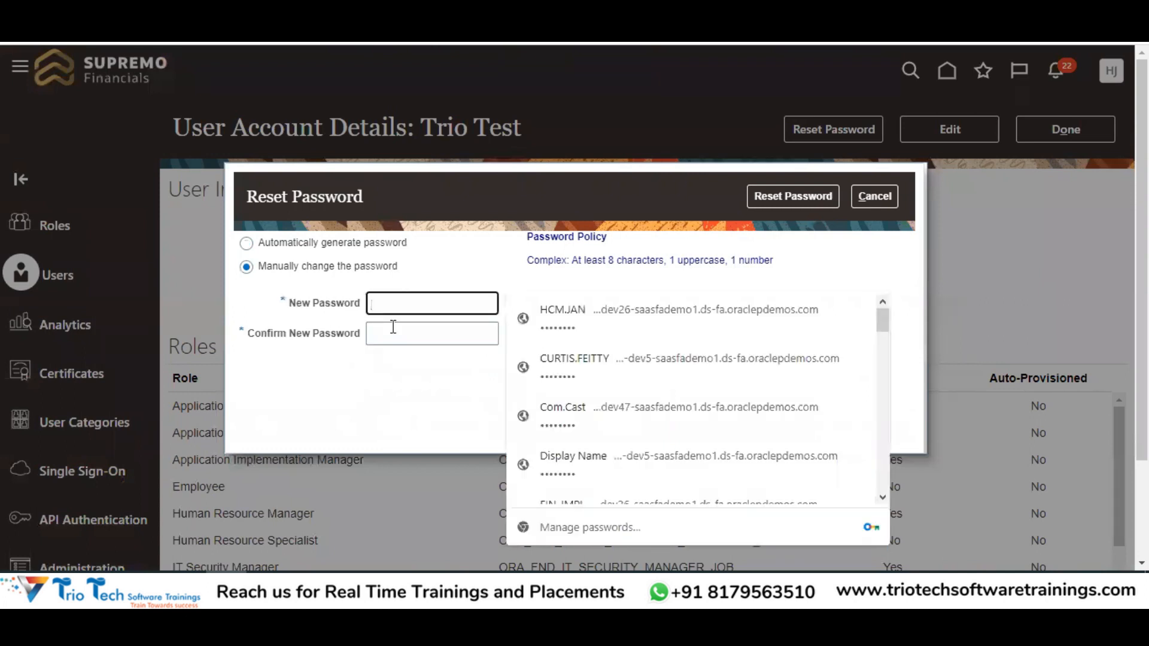
click(875, 196)
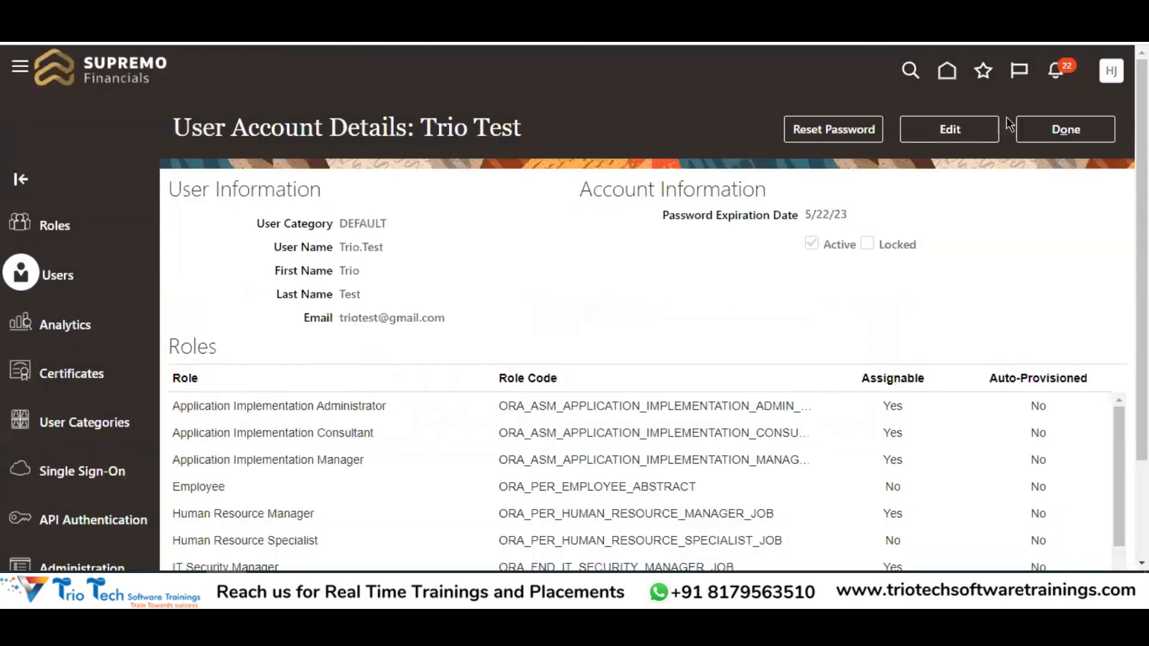
click(1065, 130)
Start Reset Password from the user's Actions menu and try the manual password fields
click(1076, 288)
click(995, 347)
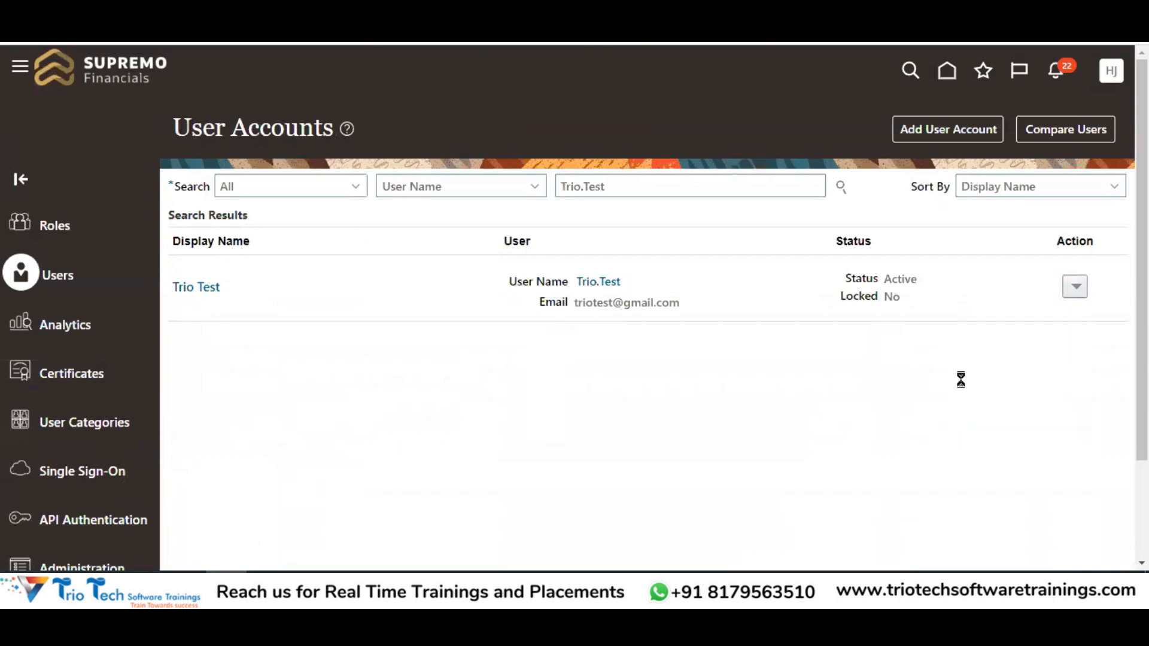
click(321, 266)
click(392, 301)
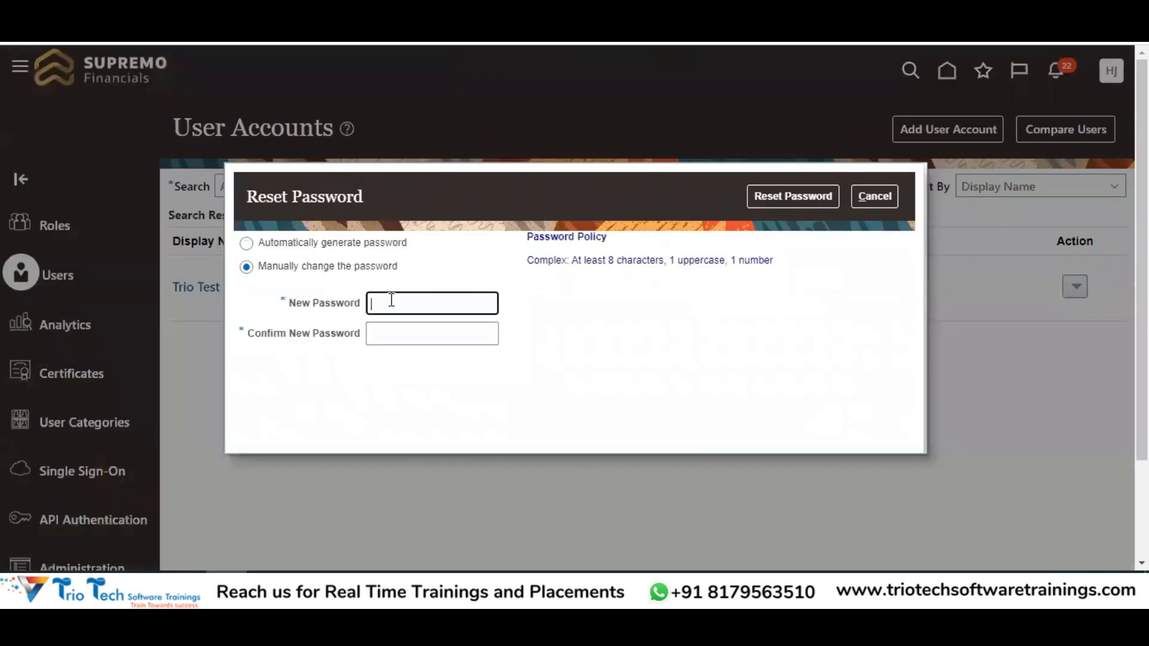
click(403, 333)
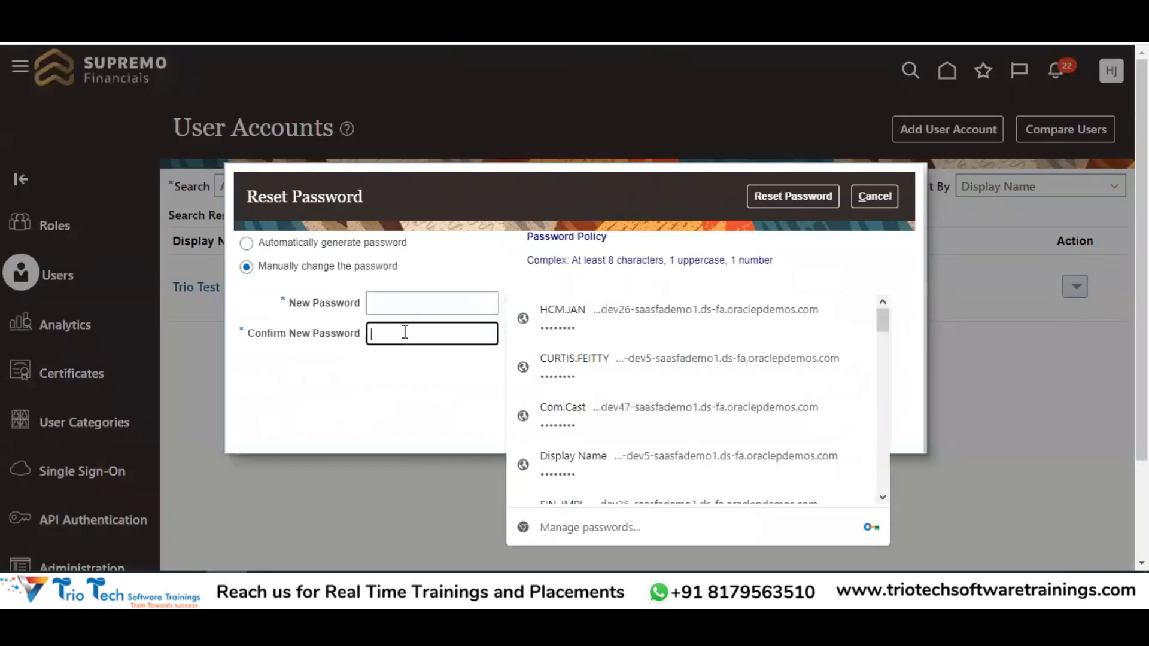
click(401, 390)
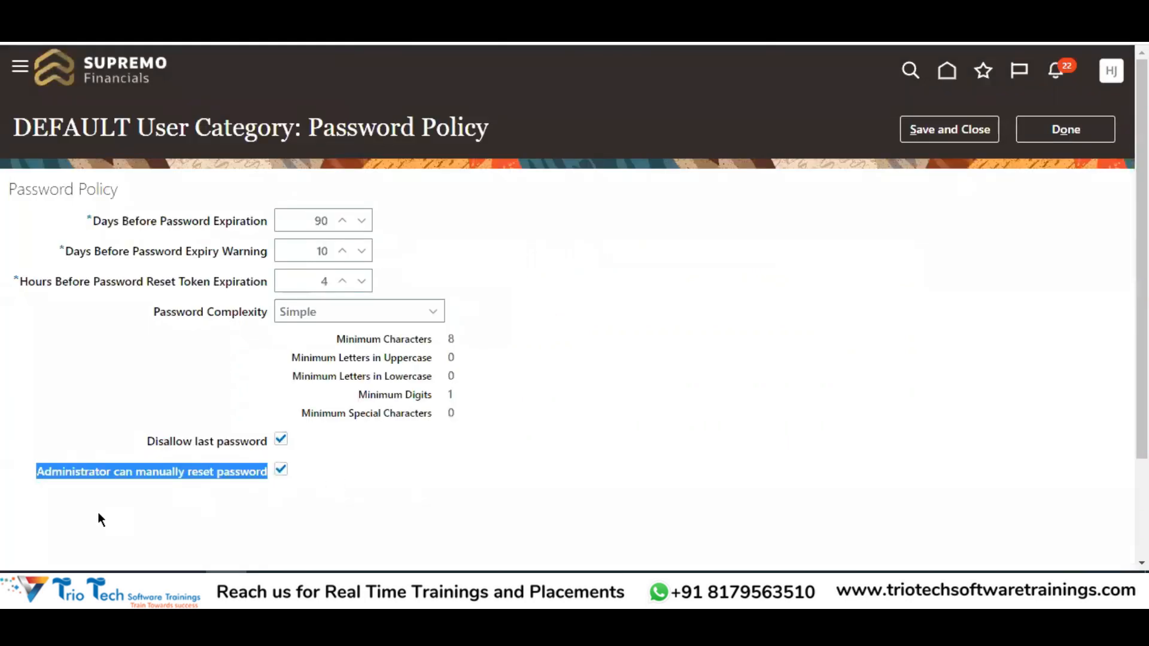
Turn off Administrator can manually reset password and save the DEFAULT policy
click(113, 472)
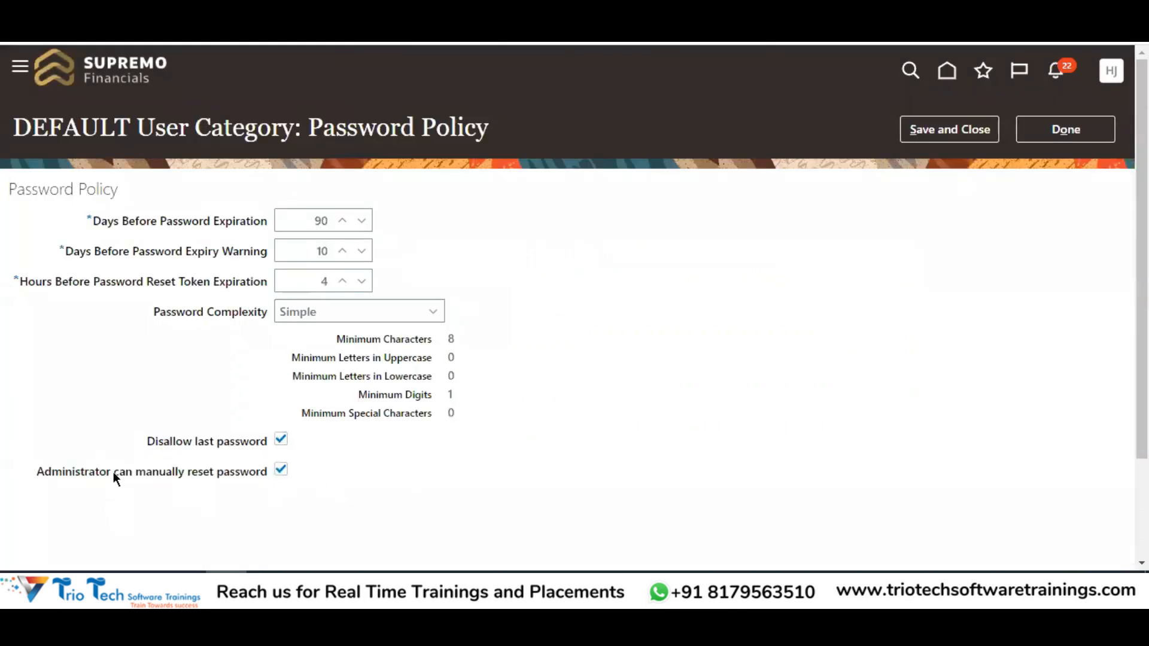
click(281, 471)
click(931, 138)
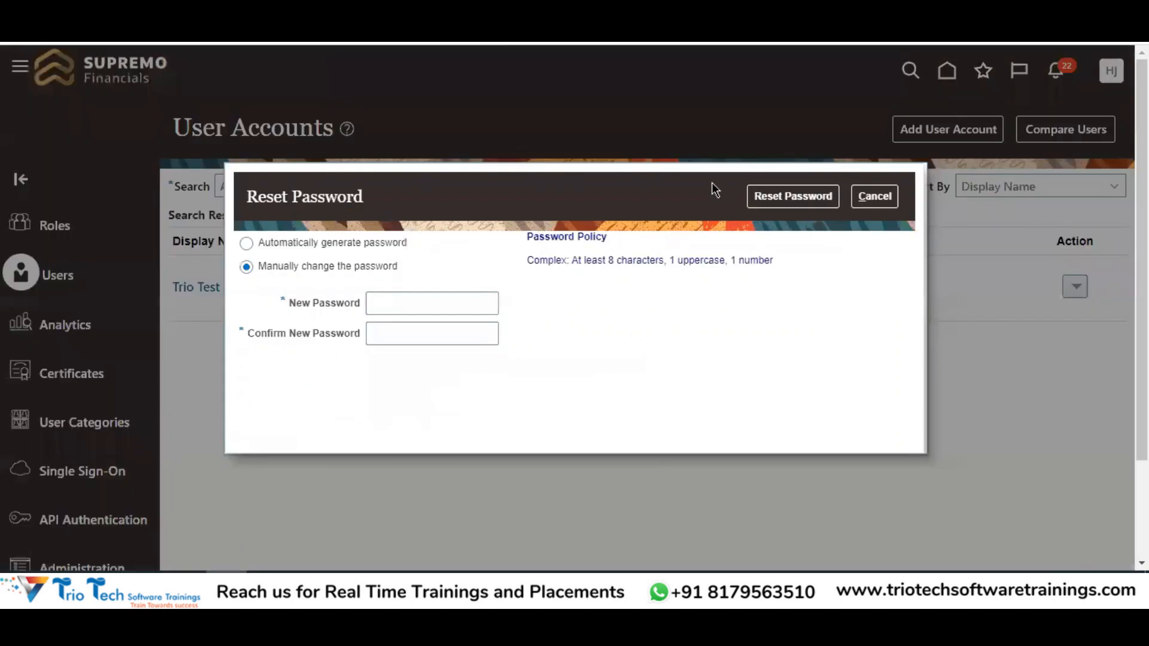
Reopen Reset Password for the user to confirm the manual password option is no longer available
click(873, 196)
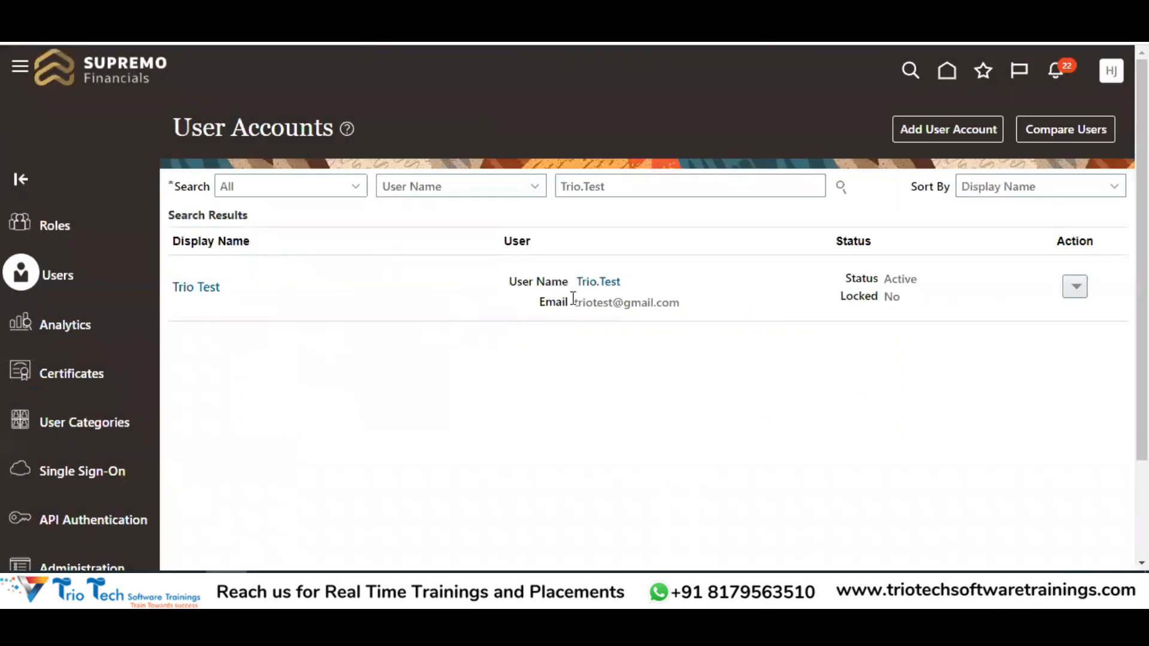
click(1075, 287)
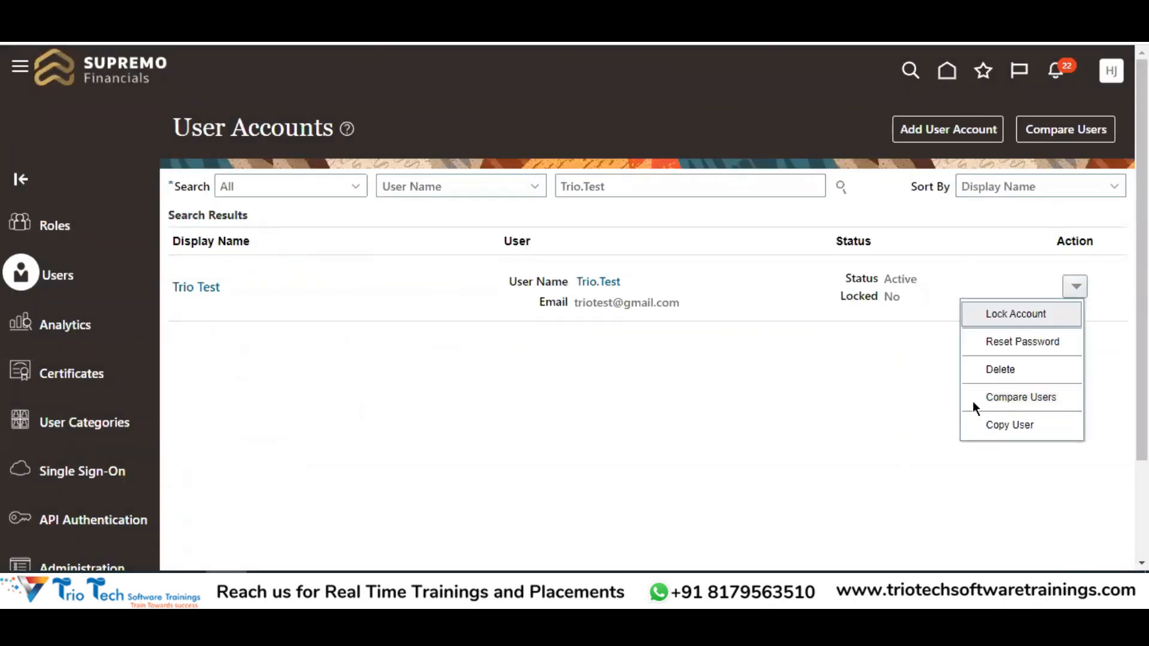
click(994, 339)
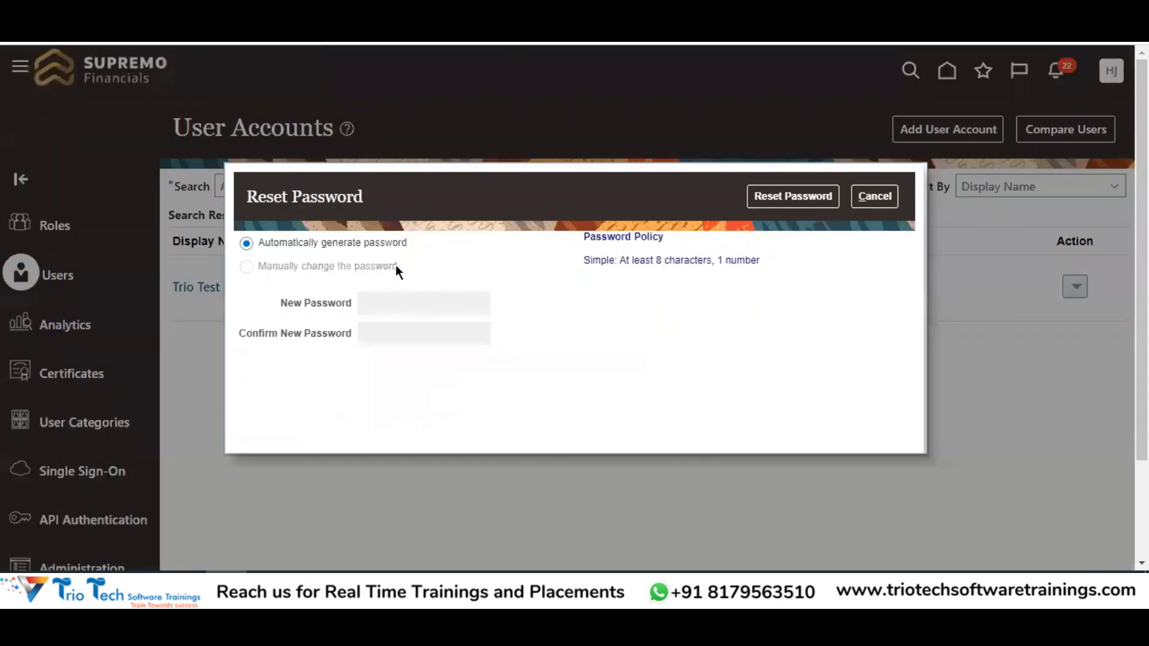
drag(396, 266, 278, 273)
triple_click(247, 264)
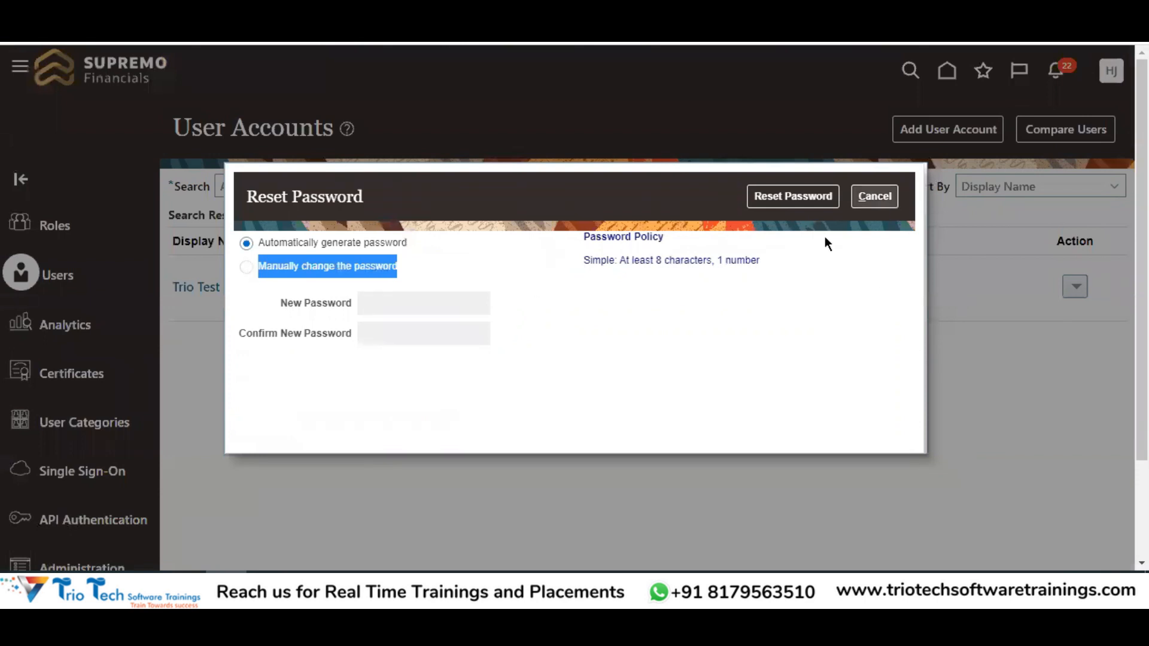
click(380, 297)
triple_click(246, 263)
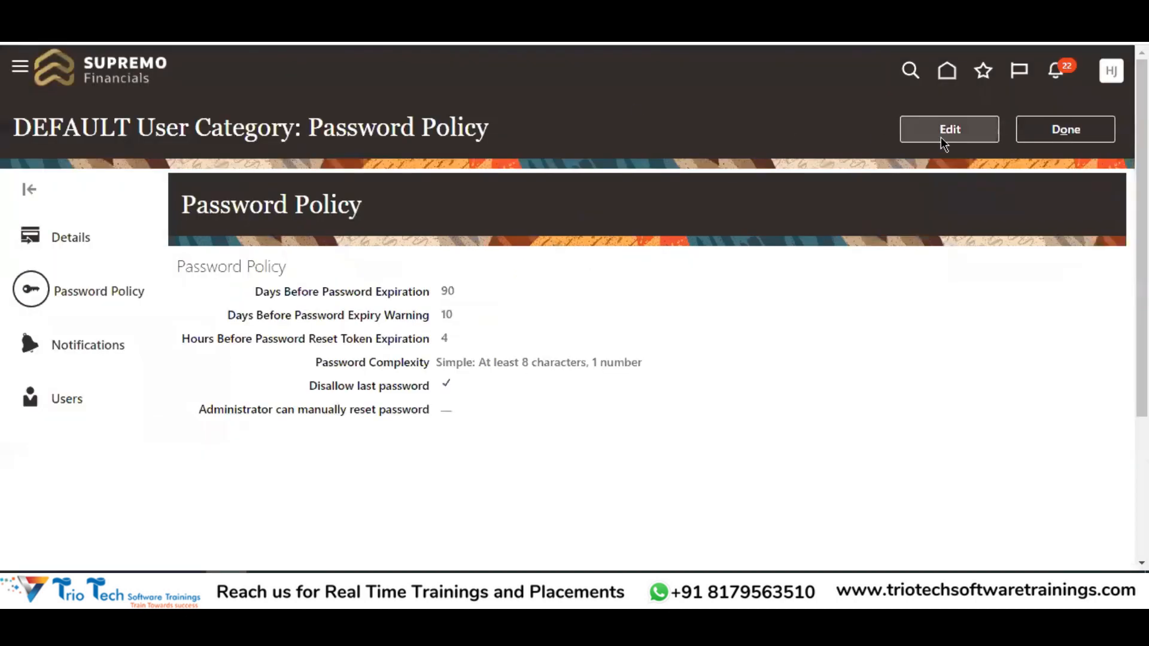
click(944, 131)
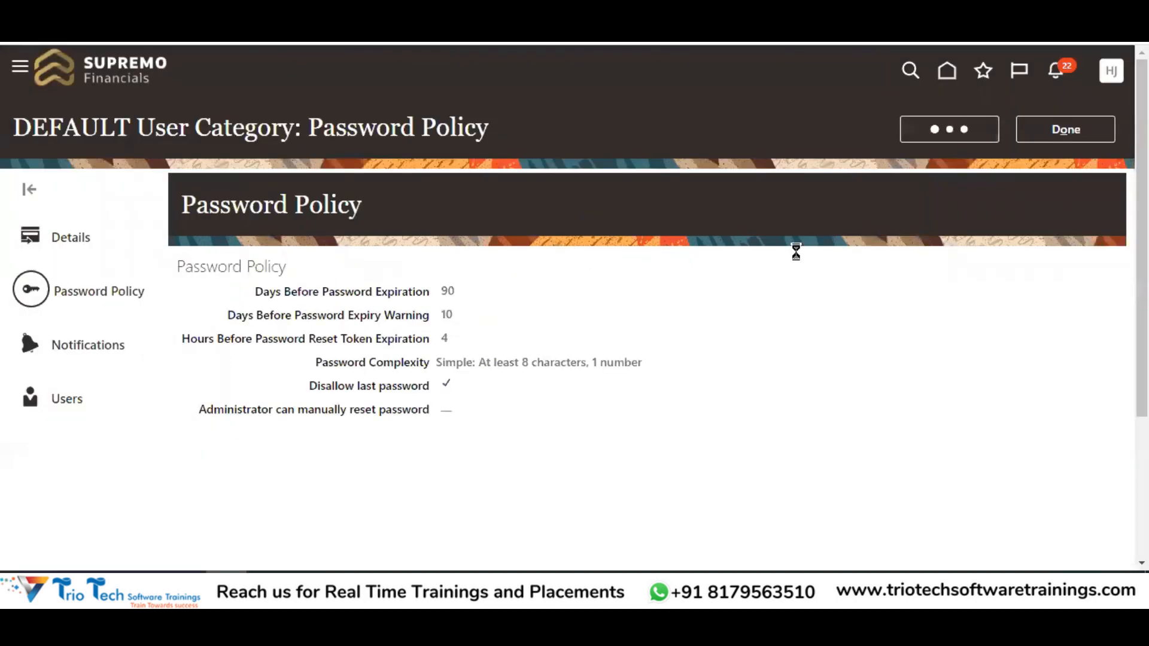
Dismiss the pending password reset and re-enable 'Administrator can manually reset password' on DEFAULT's policy, then save
double_click(87, 129)
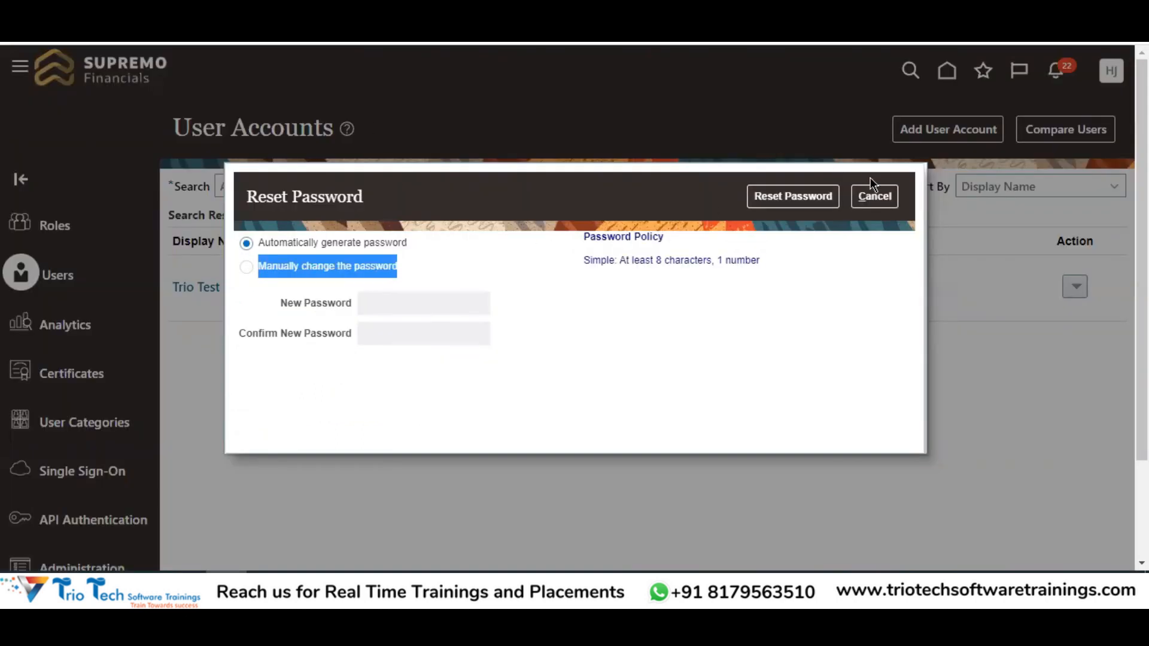
click(885, 201)
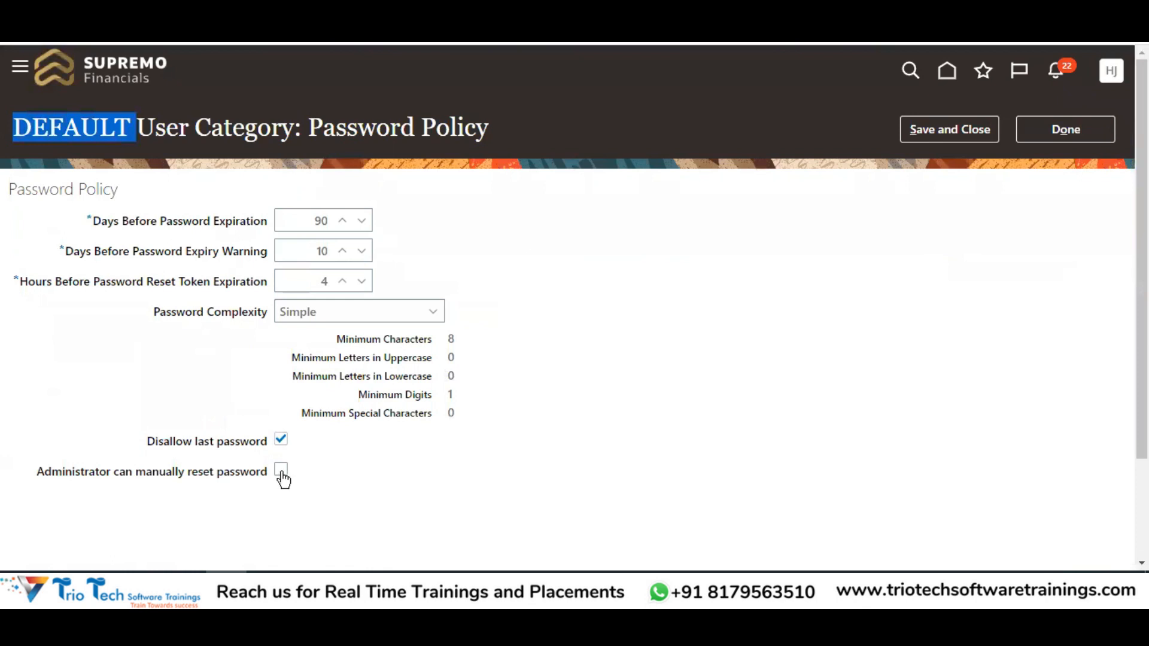
click(282, 471)
drag(88, 469, 186, 464)
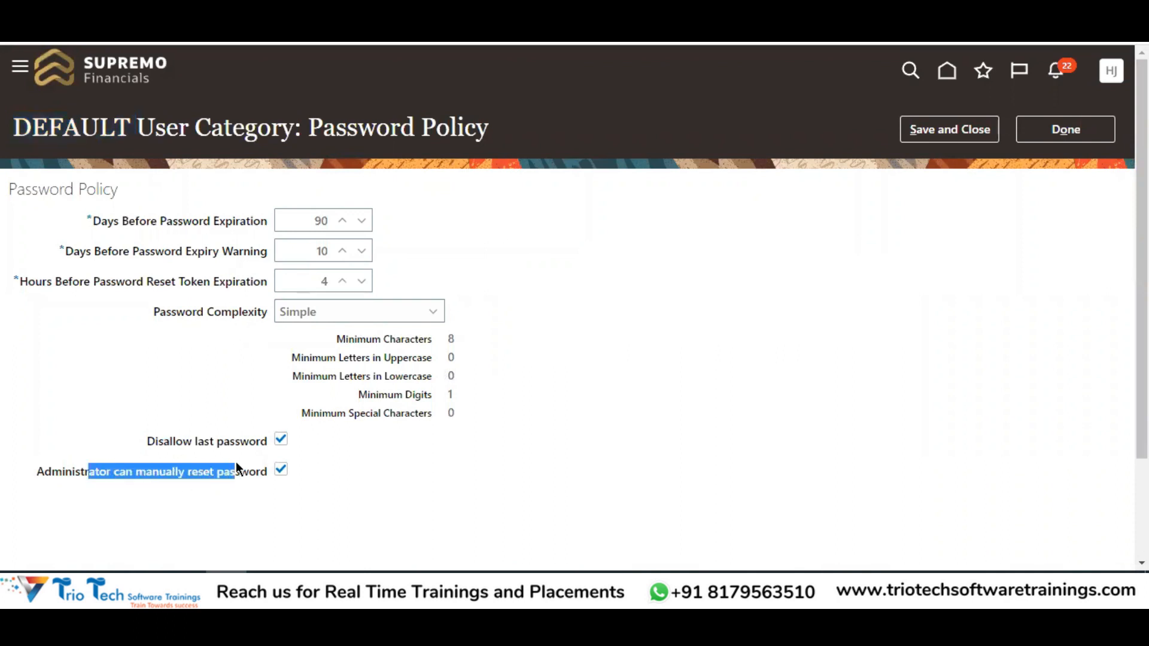
click(950, 129)
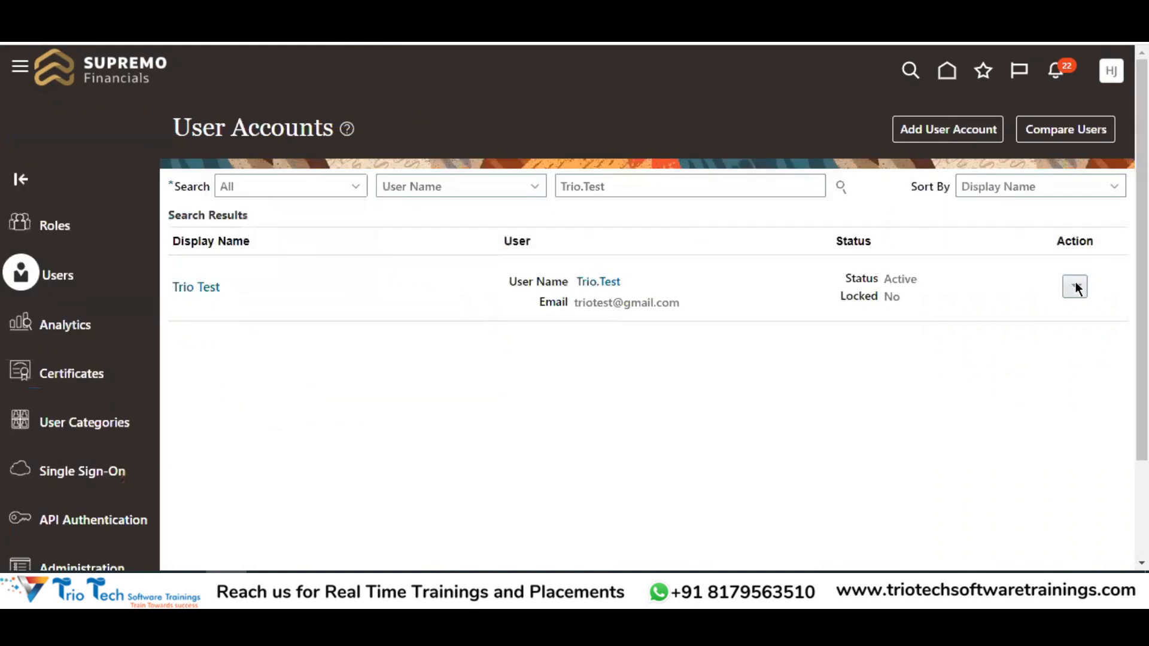
Reset the test user's password with 'Manually change the password', confirming both password fields accept entry
click(1075, 287)
click(1011, 341)
click(278, 267)
click(396, 303)
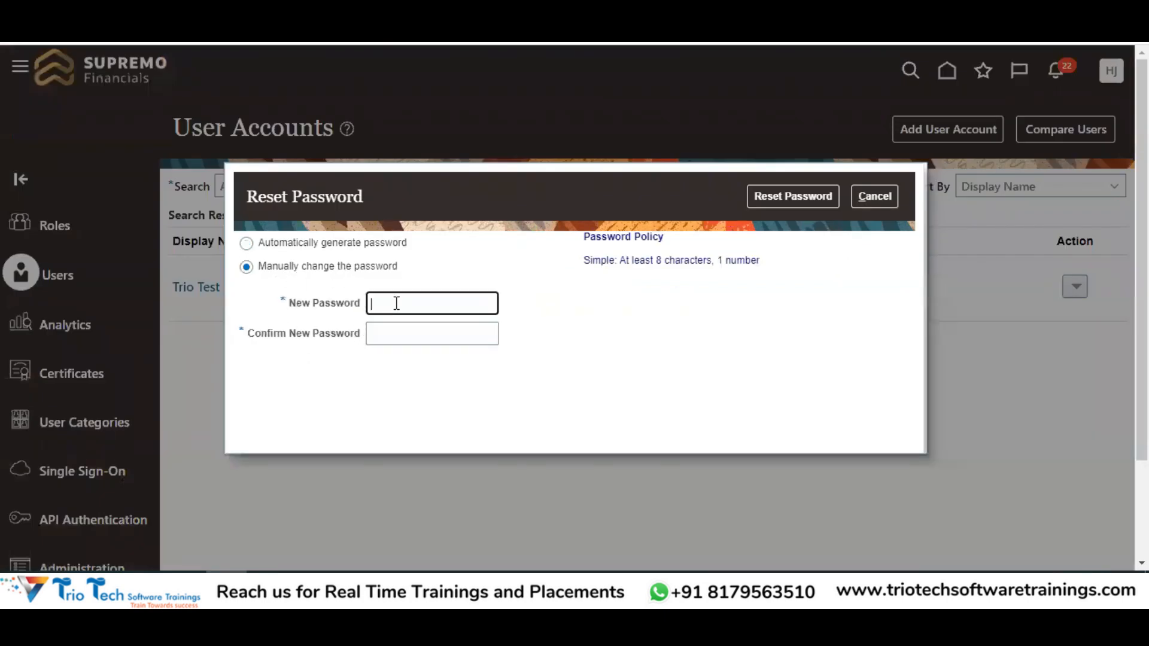
click(393, 333)
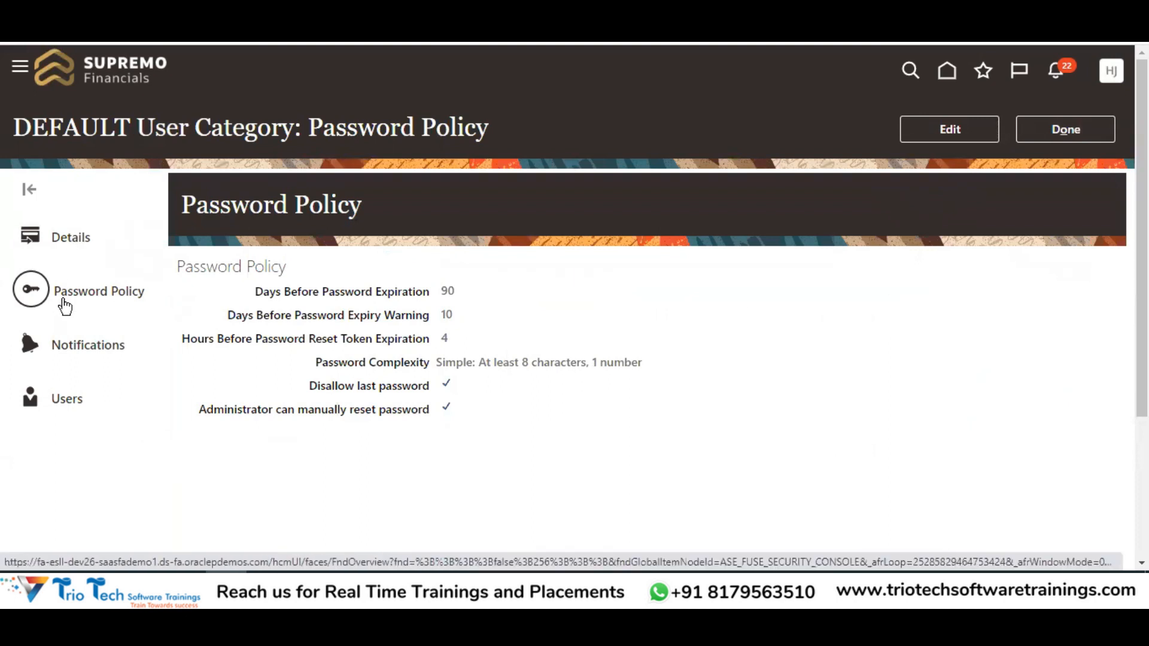
Go to the DEFAULT category's Notifications page, review its templates, and dismiss the bell popup
click(78, 348)
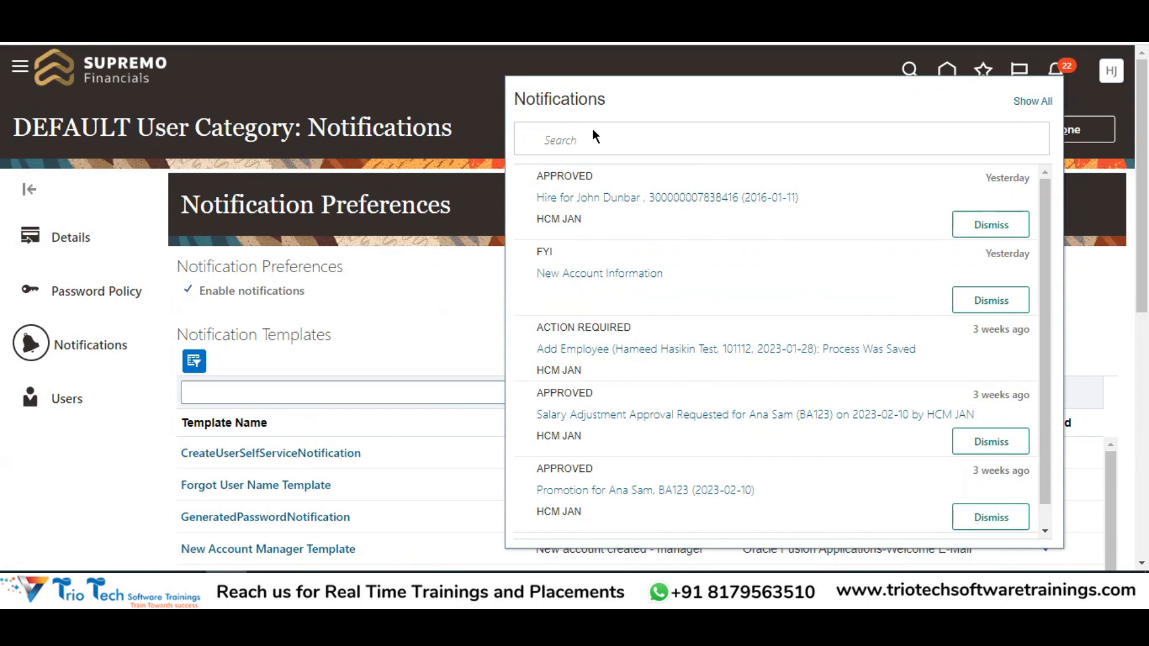
scroll(684, 272, down, 1)
click(447, 257)
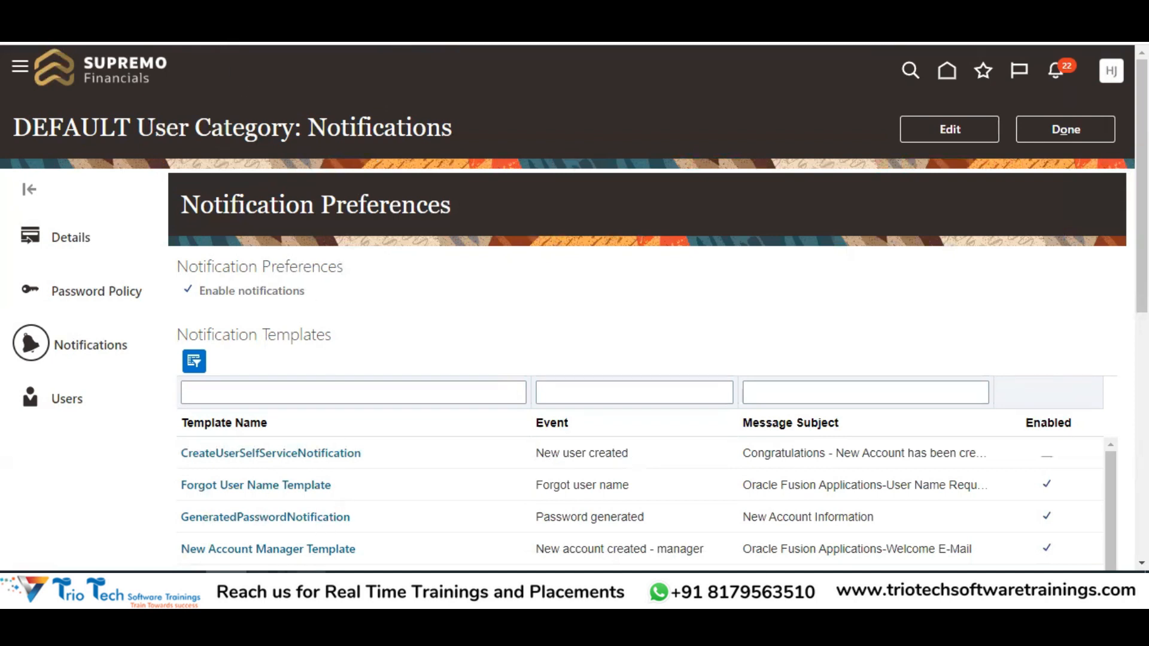
Switch to the Excel course notes and select the User Account Management notes in C2:C11
mouse_move(307, 583)
click(397, 538)
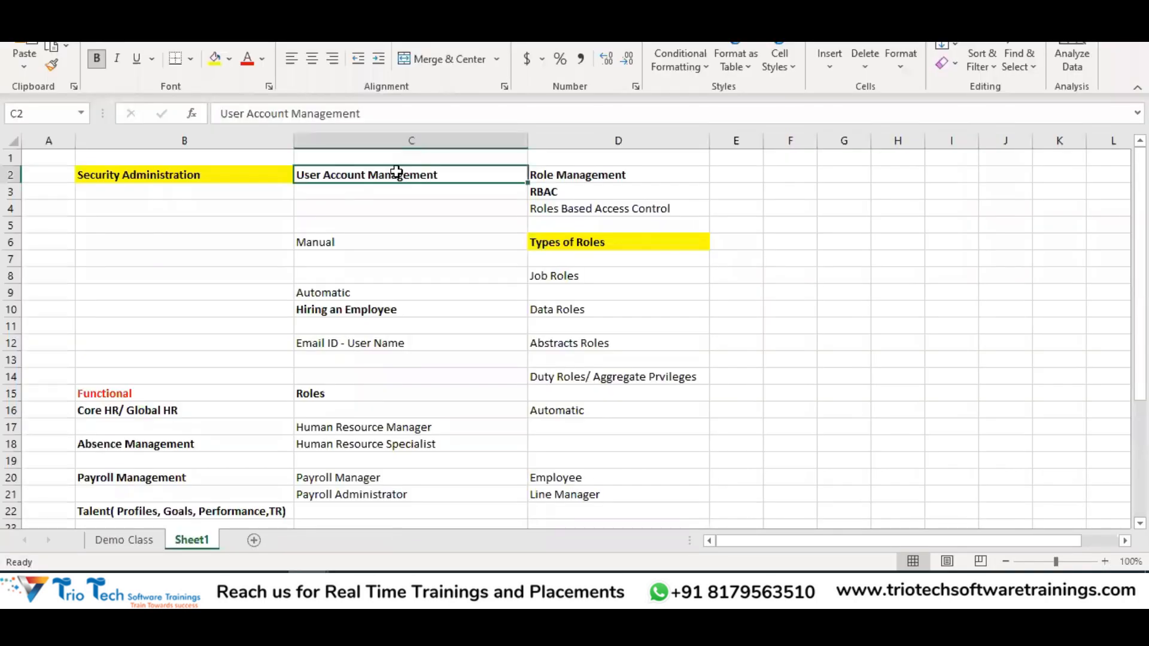
drag(397, 176, 398, 329)
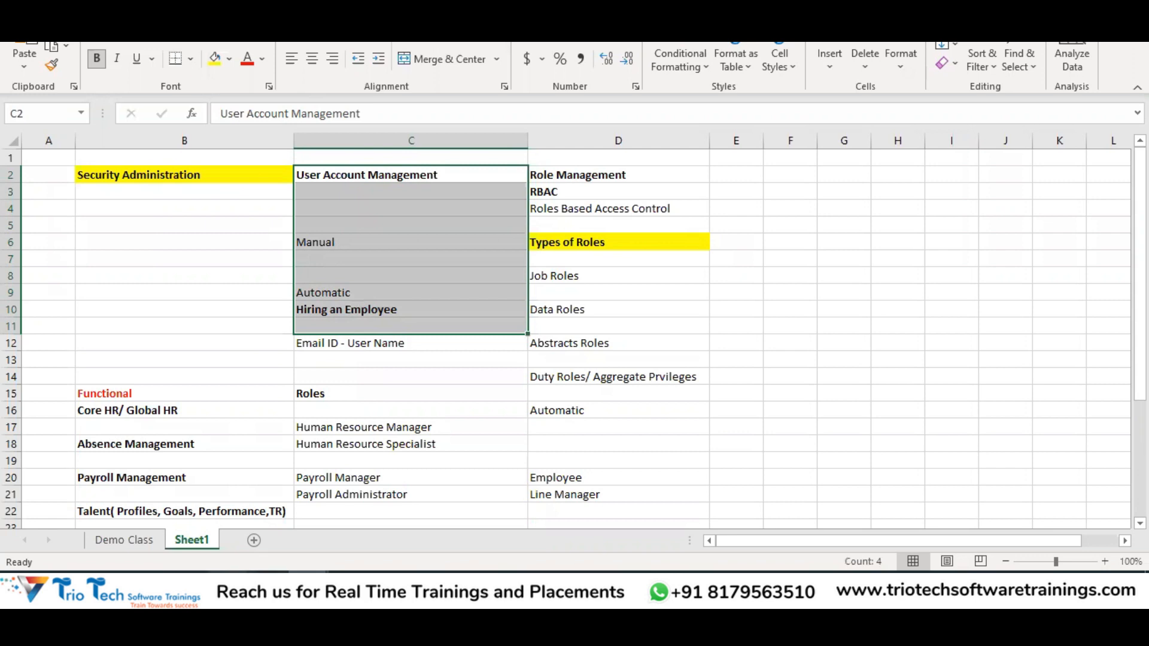
Return to the DEFAULT User Category: Notifications tab and dismiss the bell's recent-notifications list
click(228, 587)
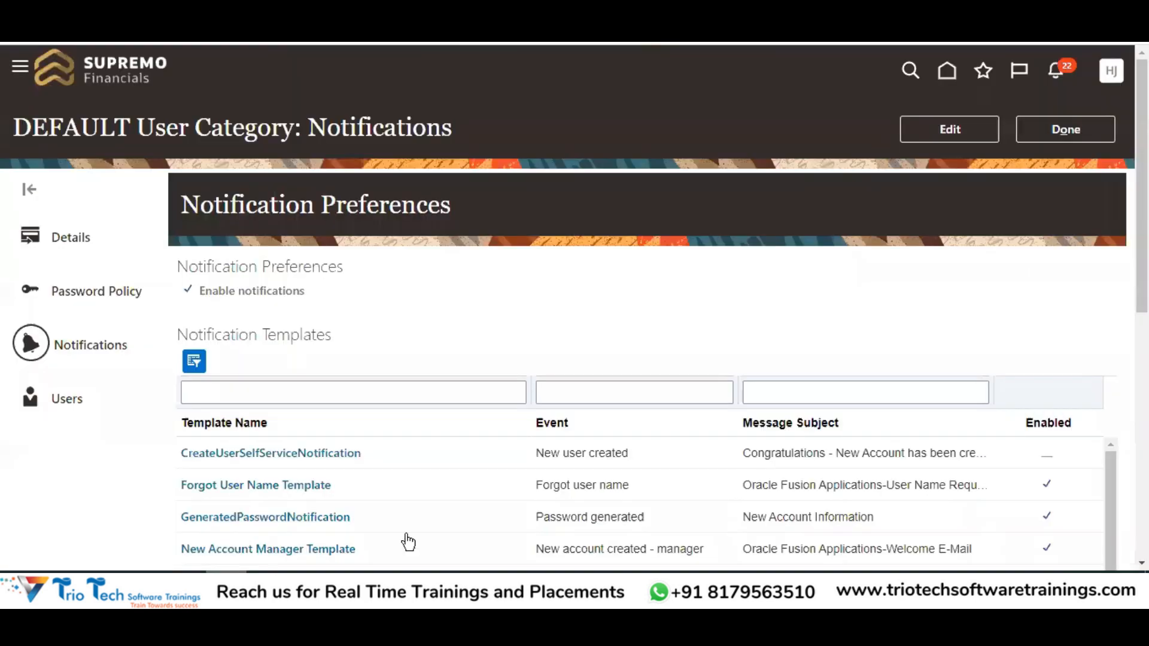
double_click(249, 209)
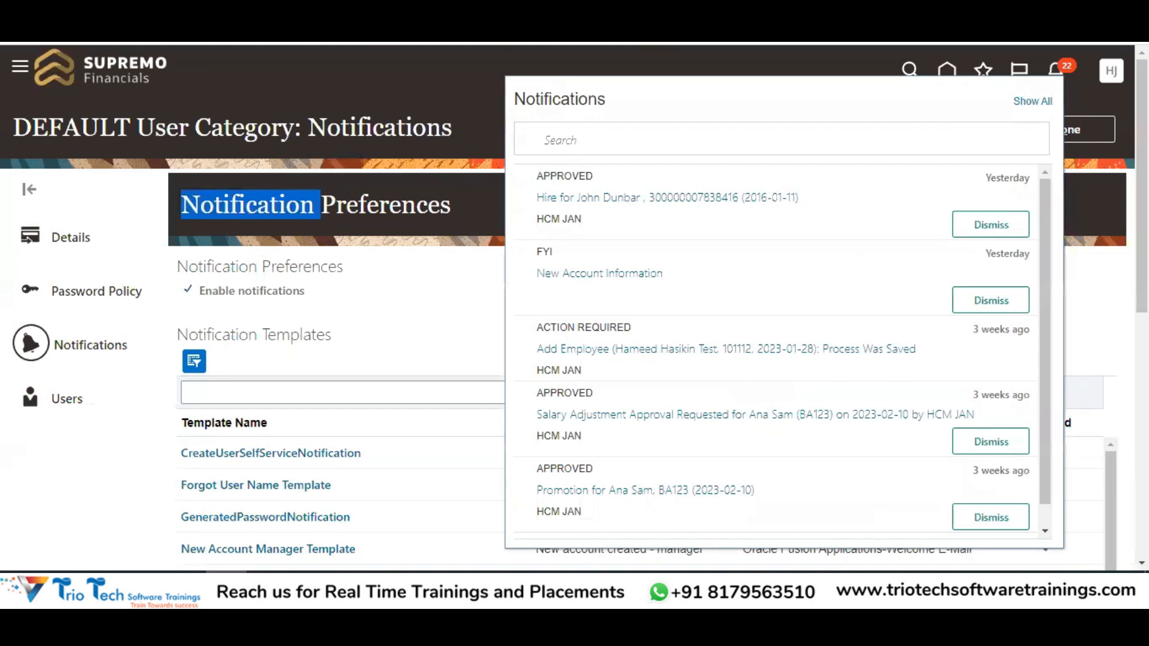
click(440, 329)
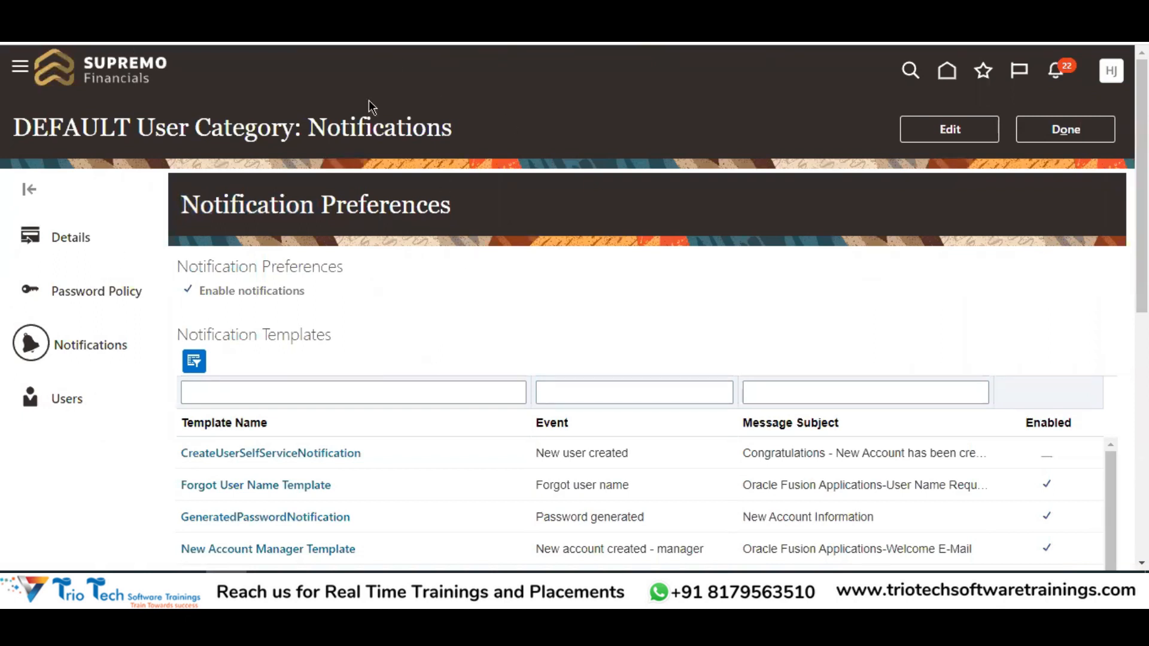
double_click(72, 128)
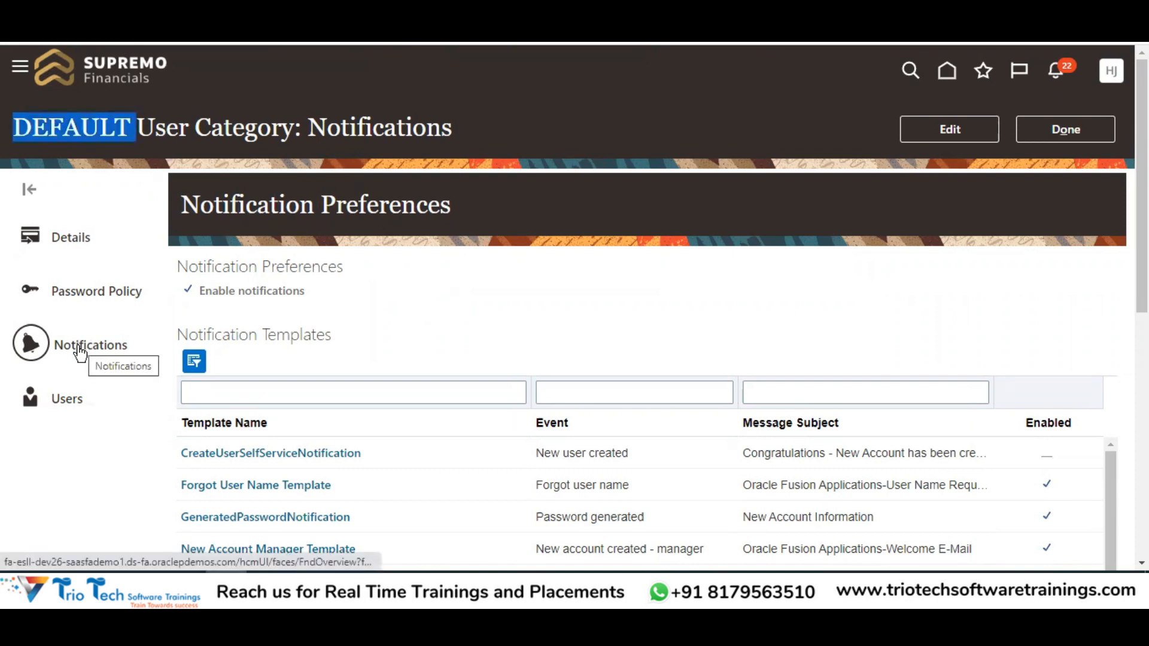
double_click(398, 123)
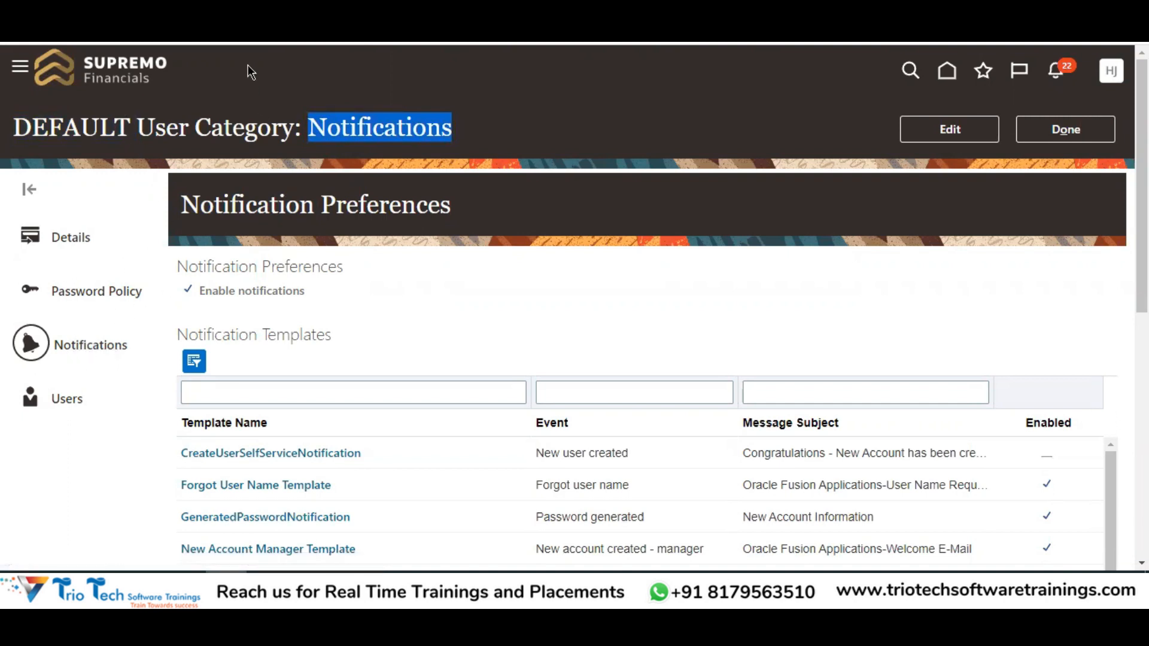
key(alt+Tab)
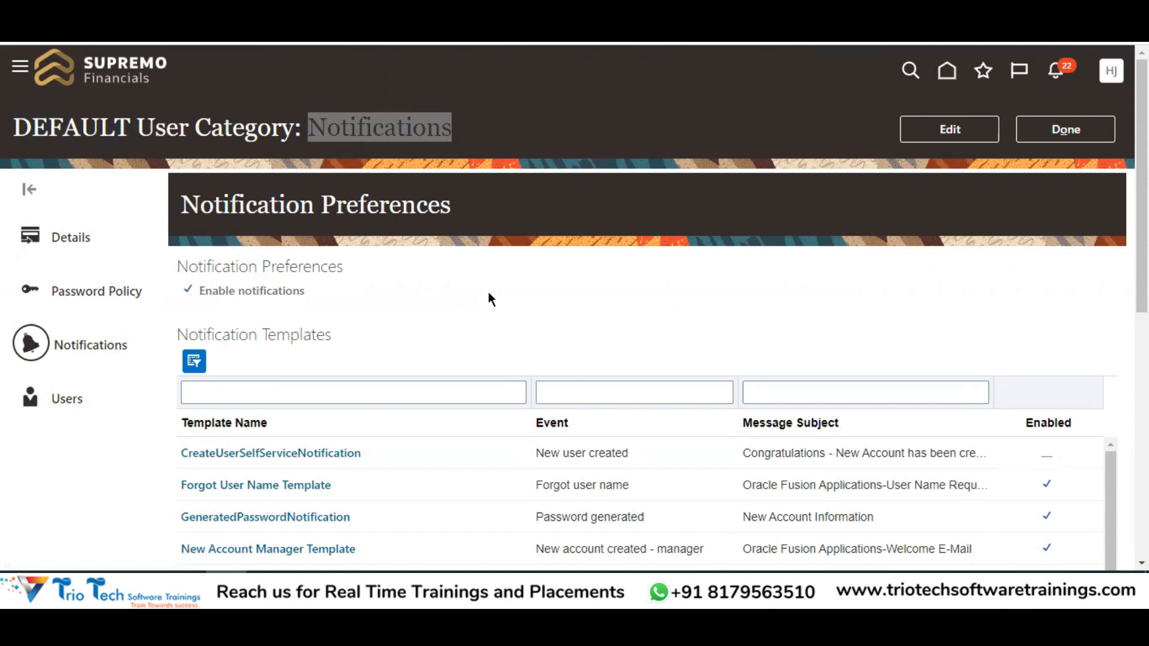
Put the DEFAULT Notifications page into edit mode and review its Notification Preferences
click(957, 133)
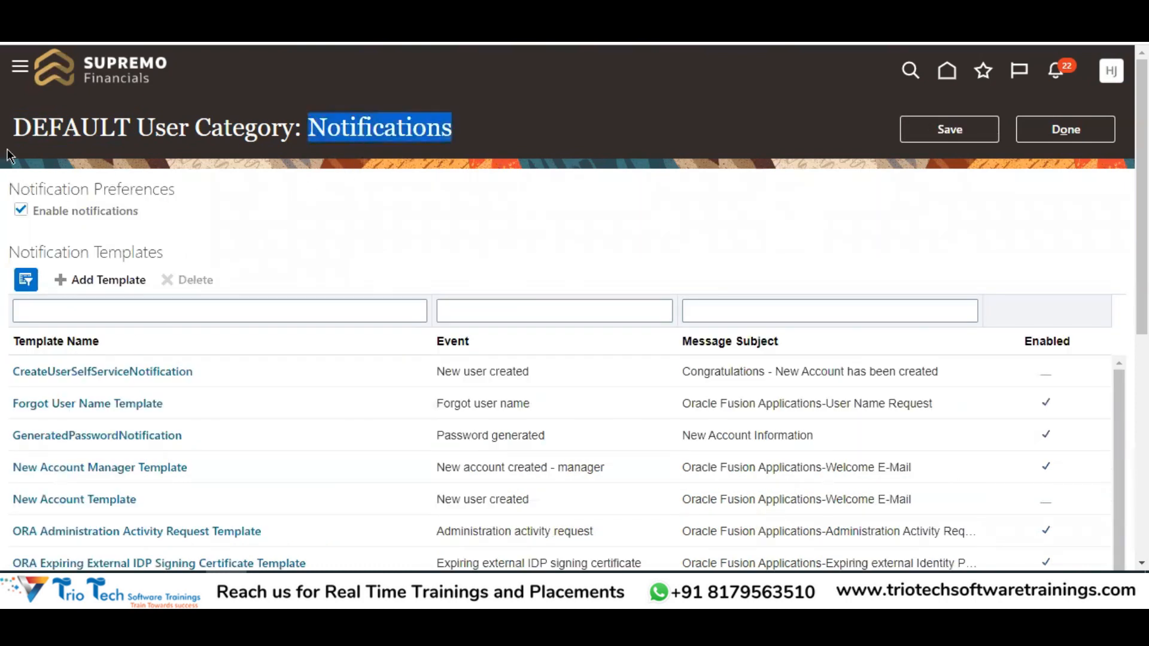
drag(39, 186, 178, 200)
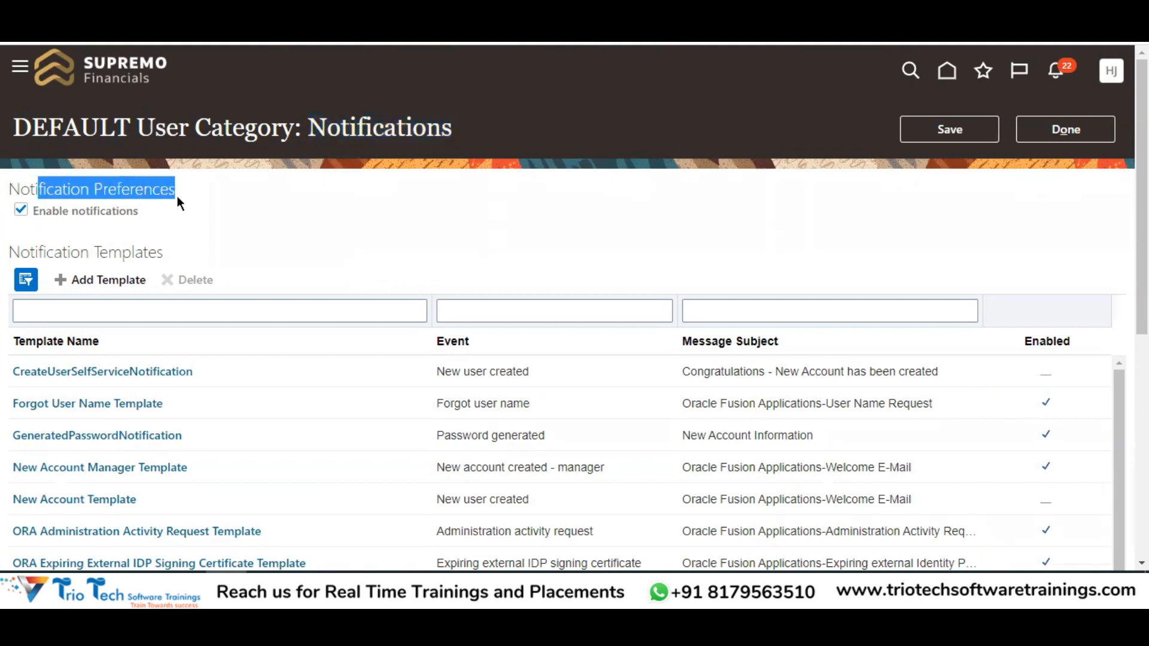
scroll(94, 205, down, 1)
drag(54, 168, 233, 173)
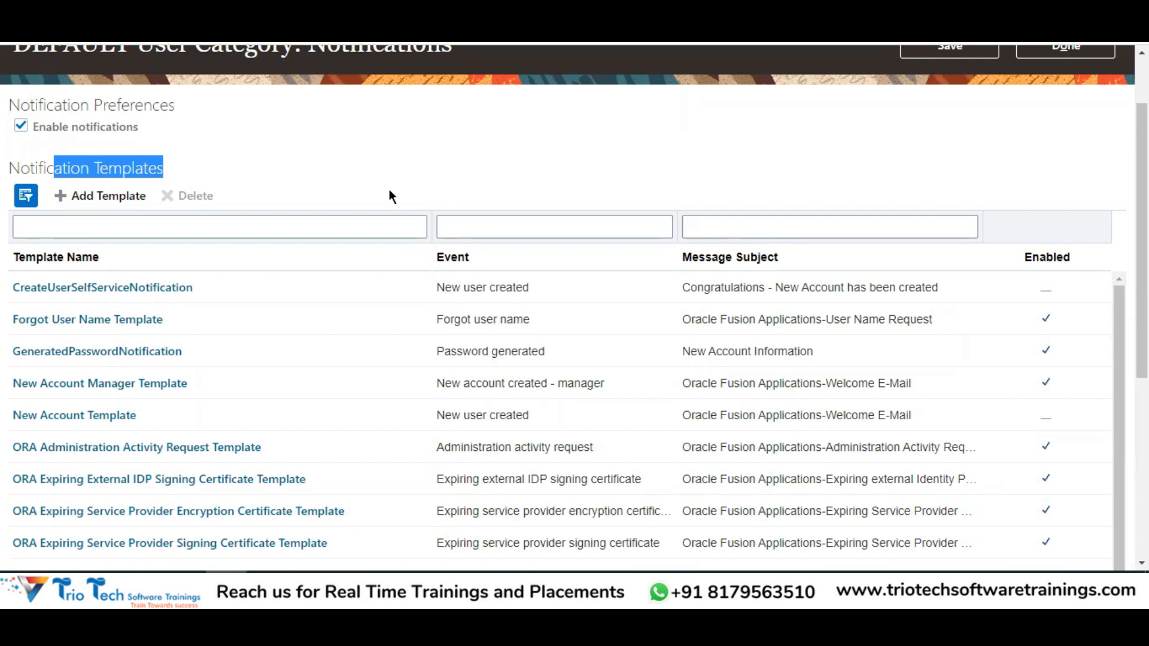
scroll(589, 171, down, 1)
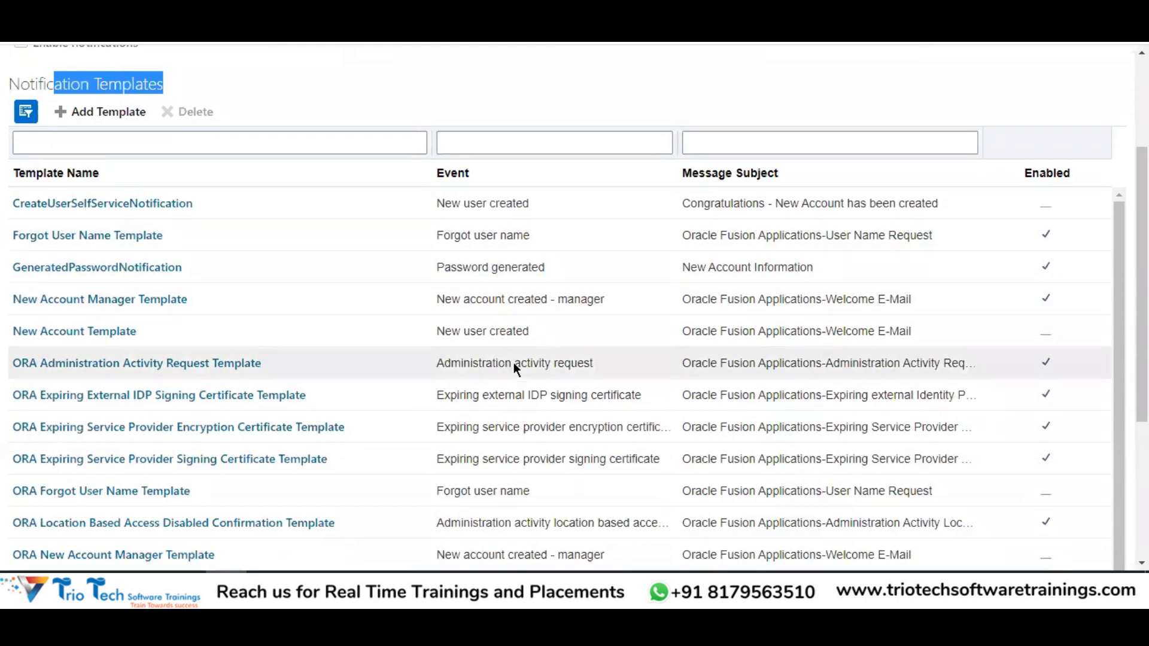
scroll(569, 225, up, 2)
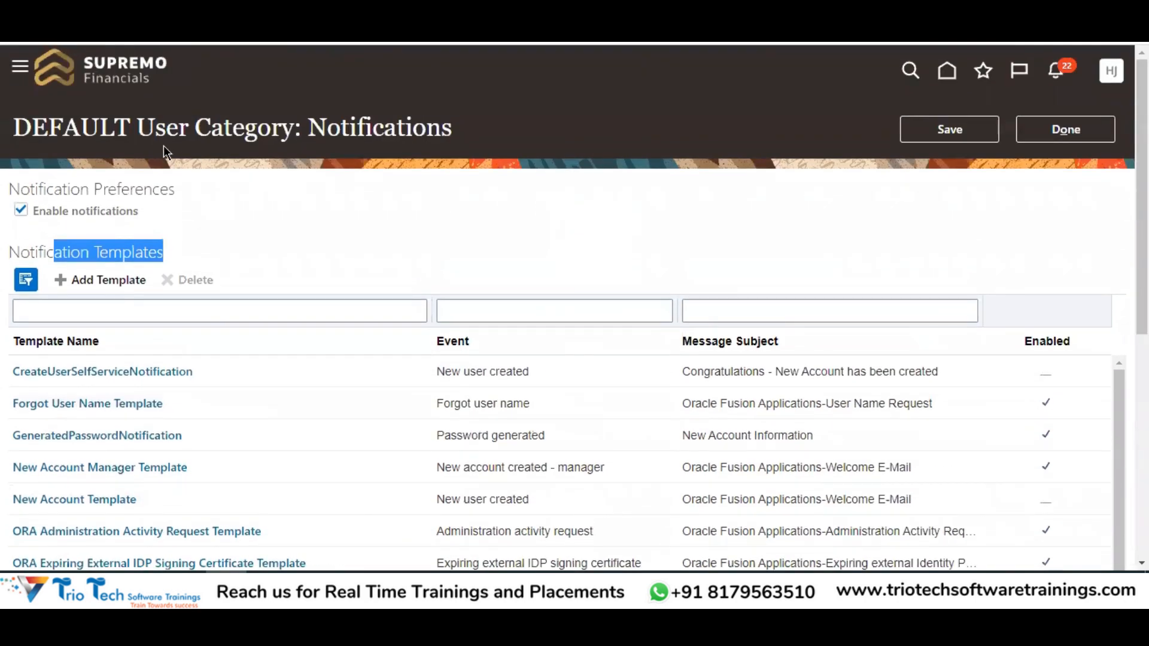
click(168, 36)
Scroll the Notification Templates table to ORA New Account Template and its Welcome E-Mail subject
scroll(584, 147, down, 3)
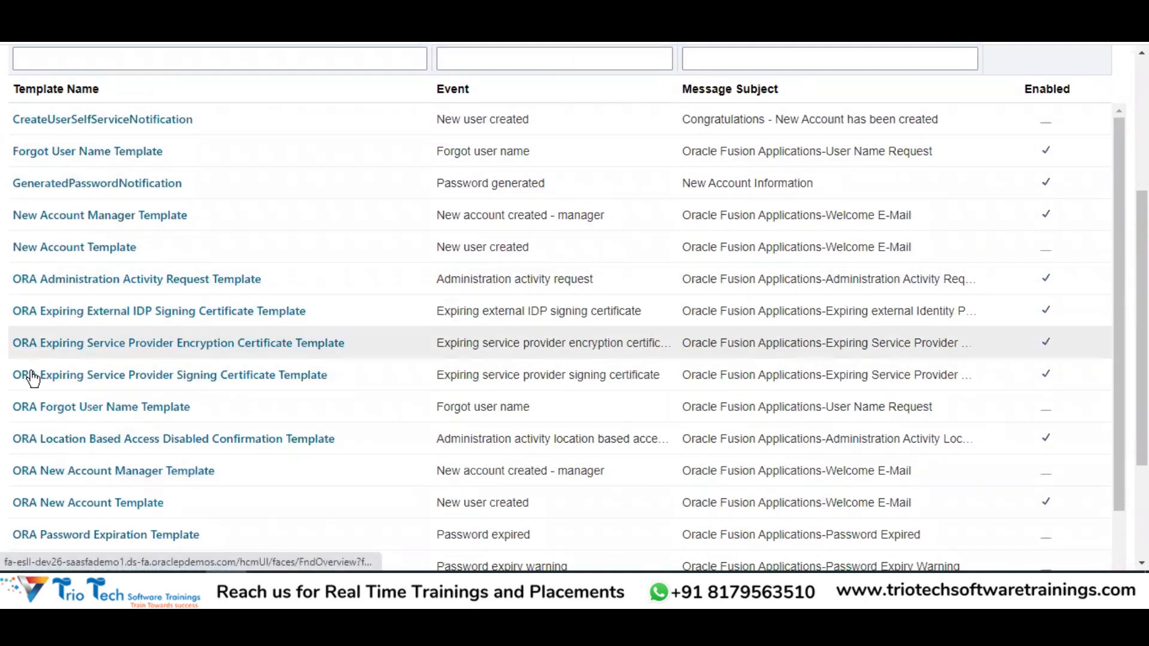
scroll(156, 204, up, 2)
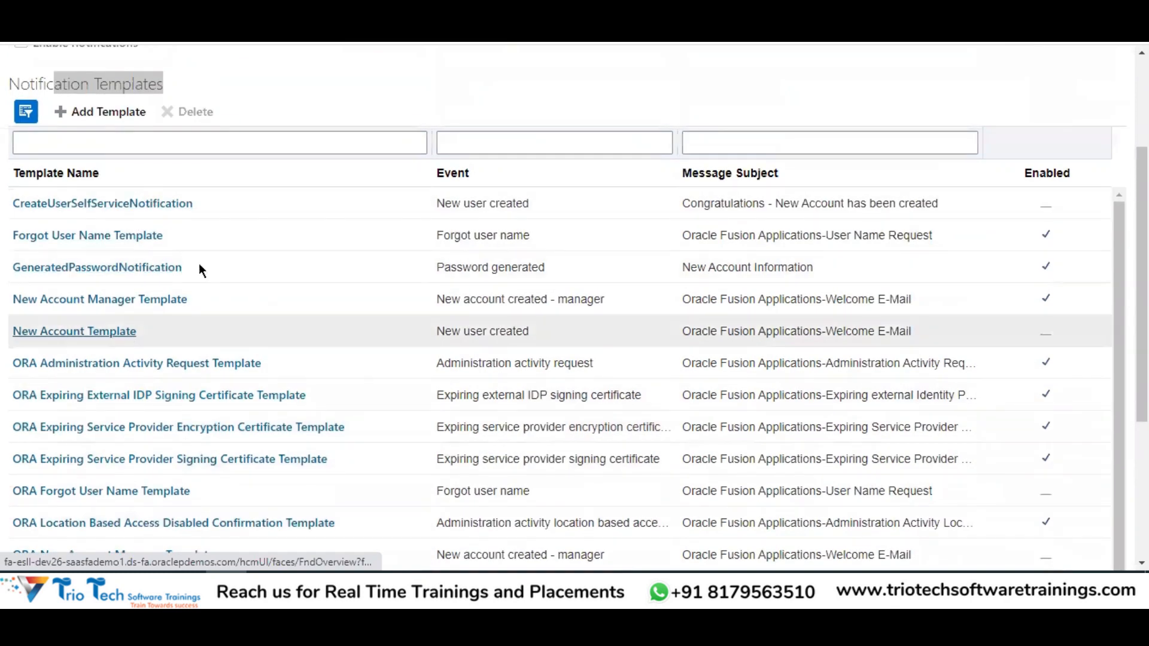
scroll(210, 305, down, 3)
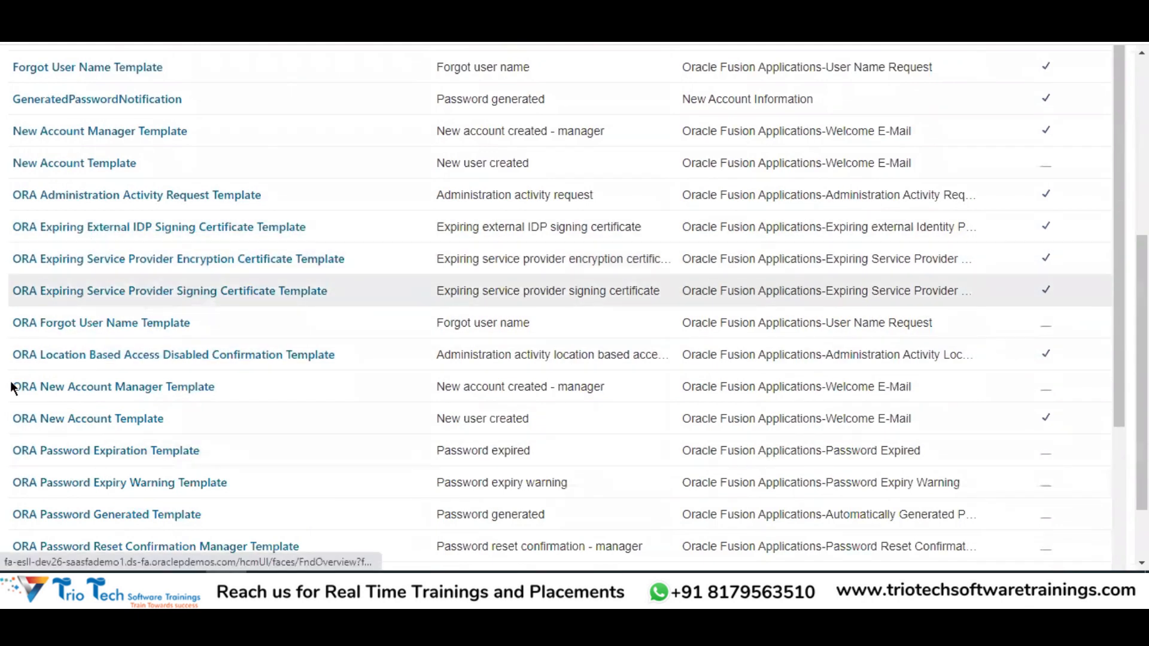
scroll(75, 353, down, 1)
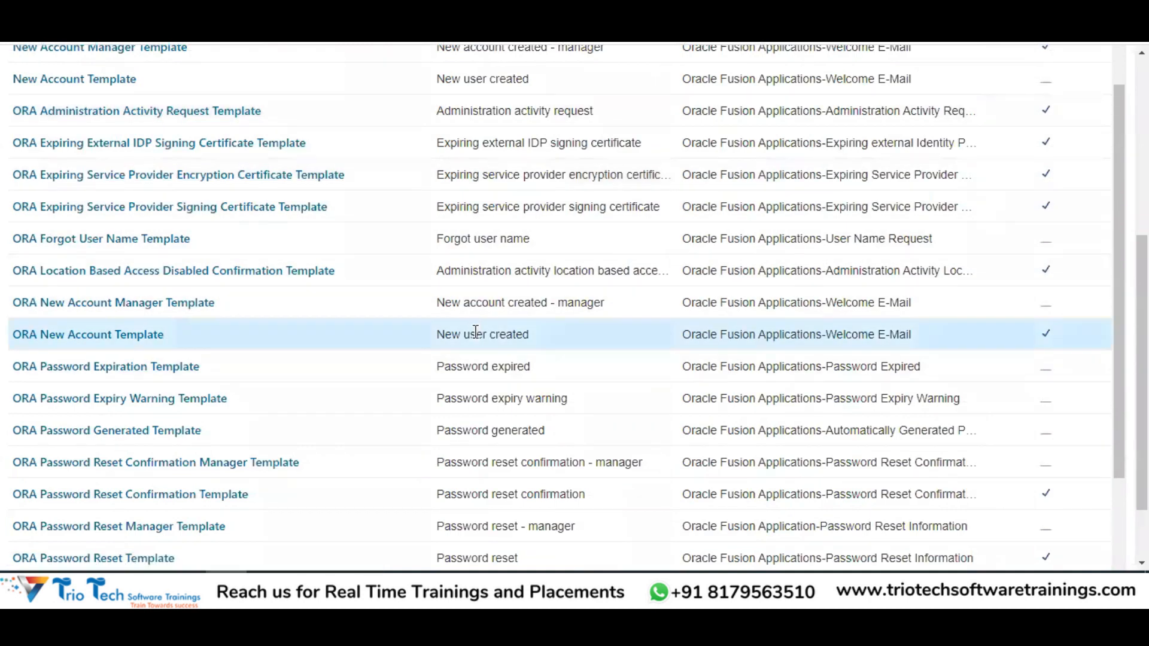
scroll(1114, 271, up, 3)
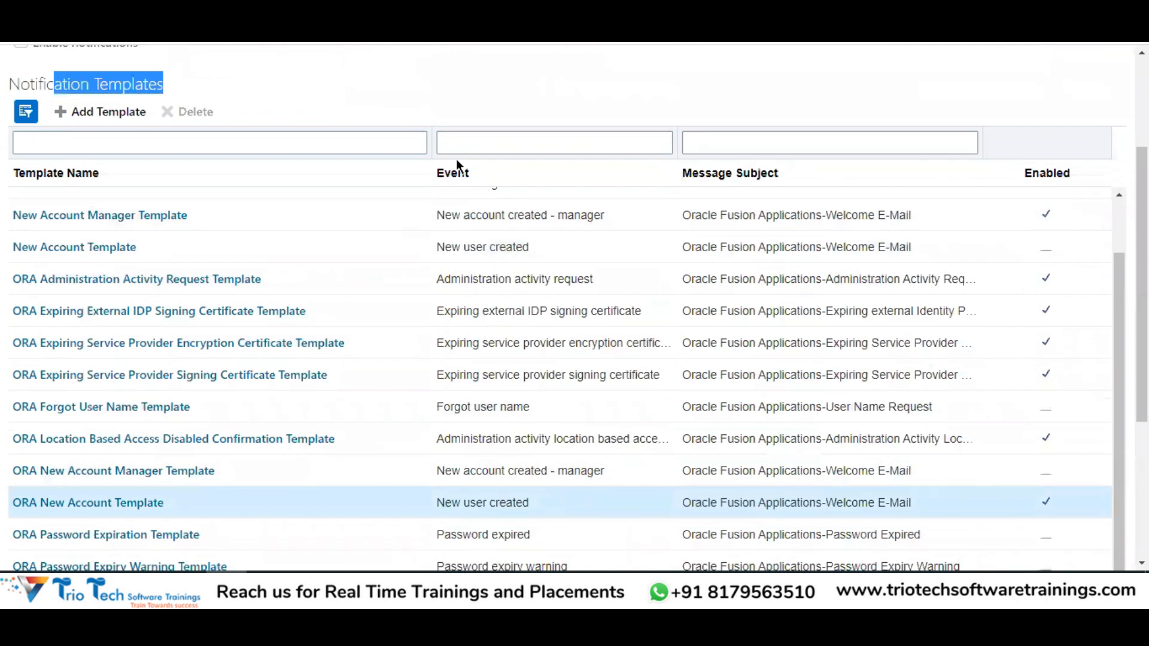
scroll(436, 246, down, 4)
drag(435, 246, 533, 251)
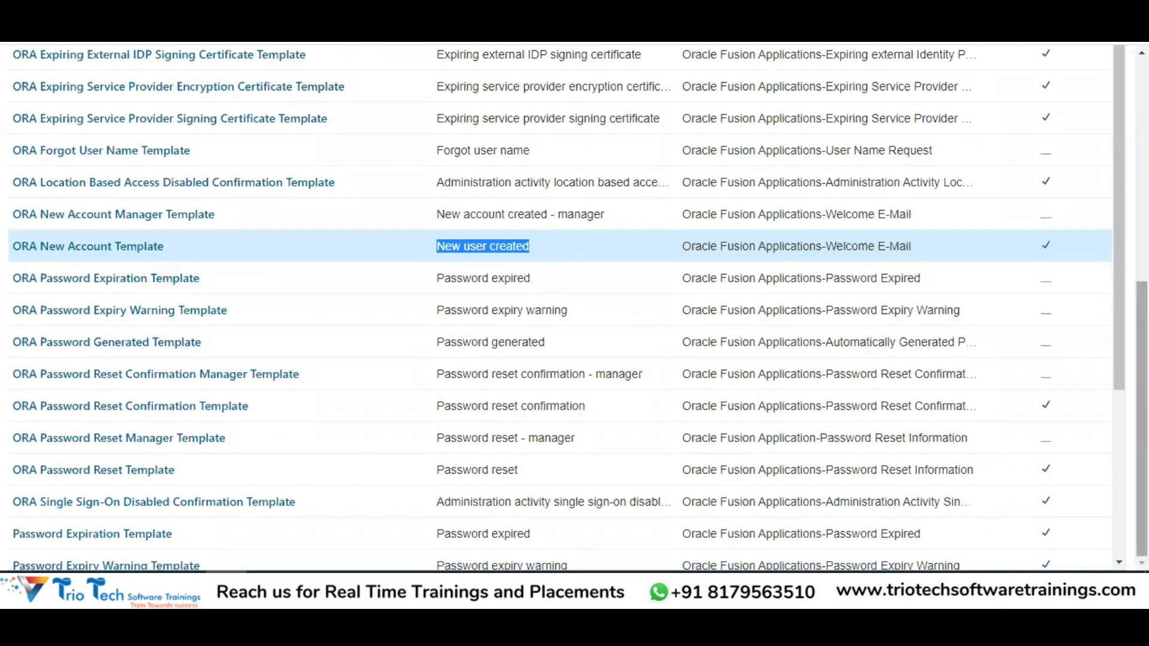
scroll(526, 277, up, 4)
scroll(1097, 223, up, 3)
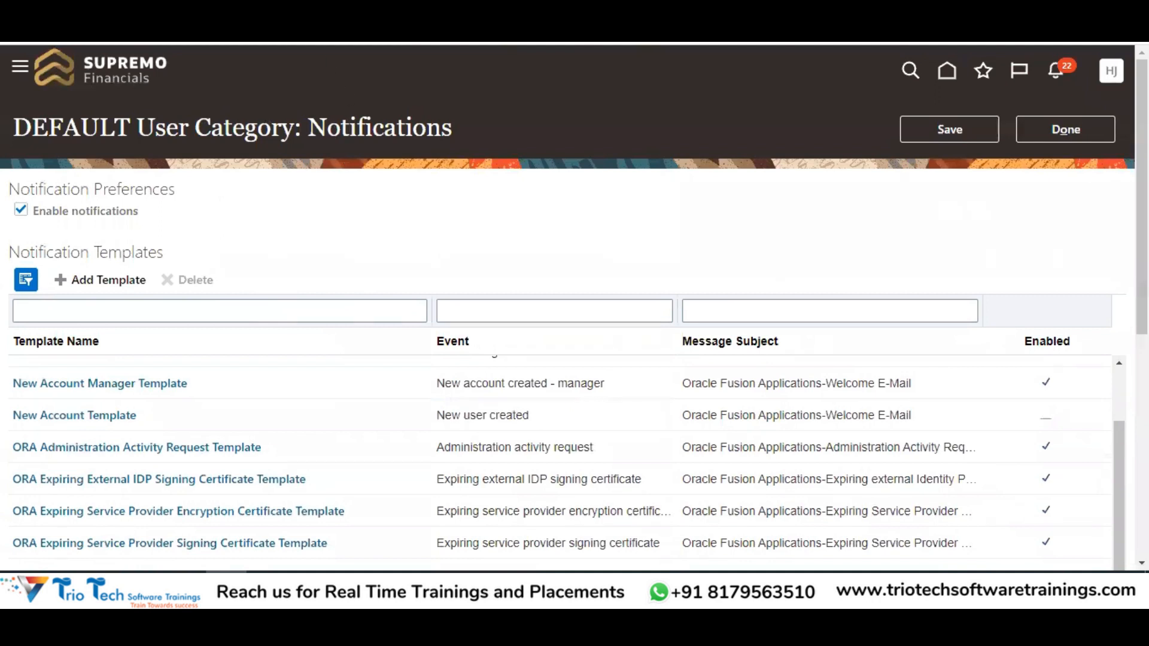
scroll(752, 178, down, 7)
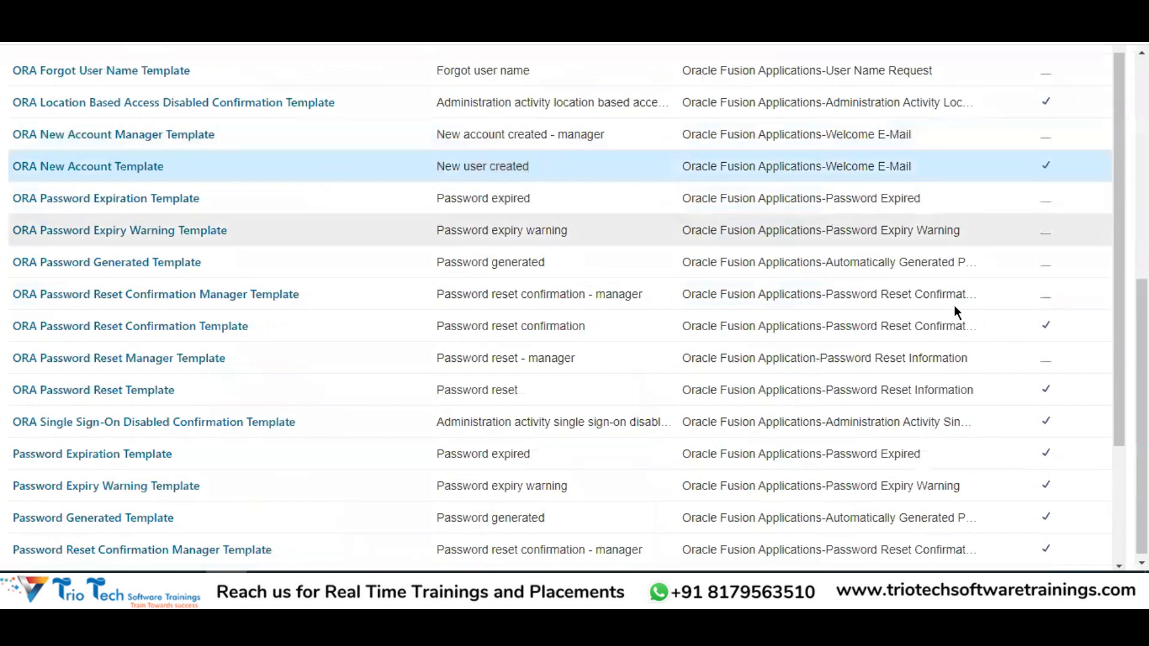
scroll(956, 306, up, 3)
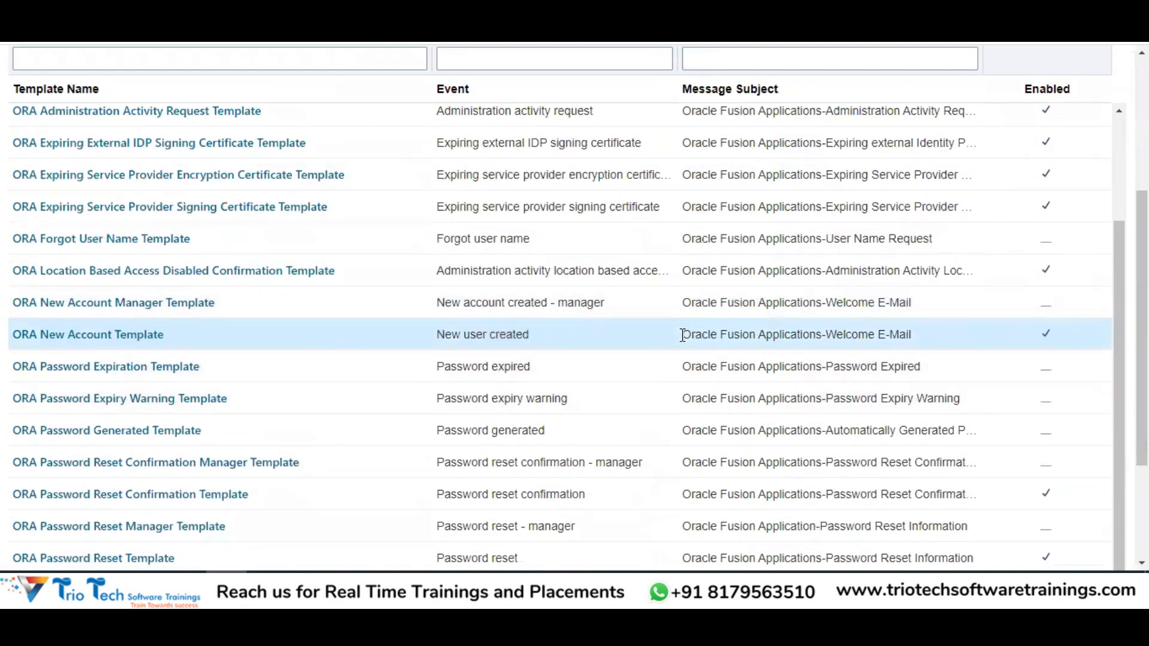
drag(683, 336, 898, 335)
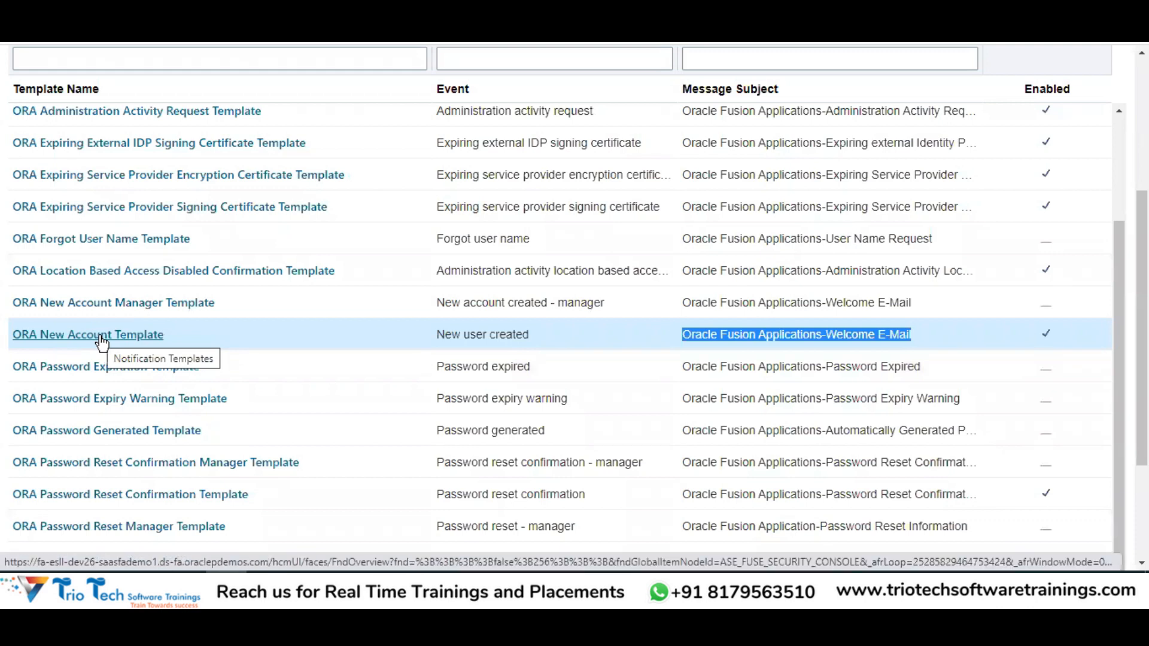
Open ORA New Account Template and keep American English as its language
click(101, 340)
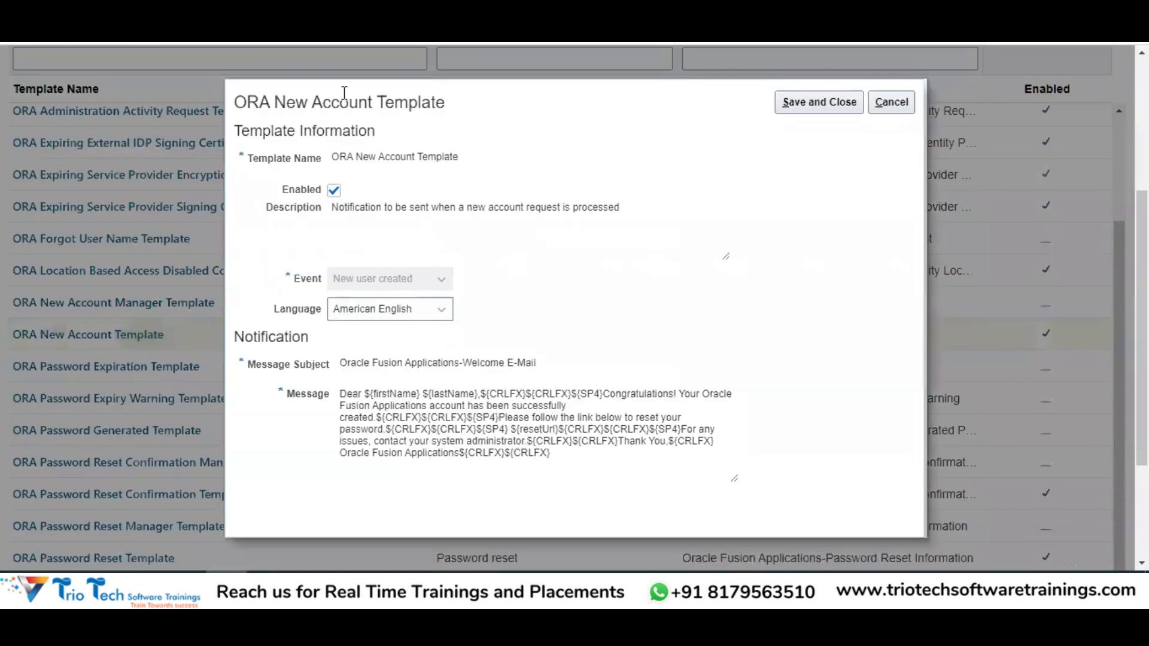
drag(274, 102, 441, 102)
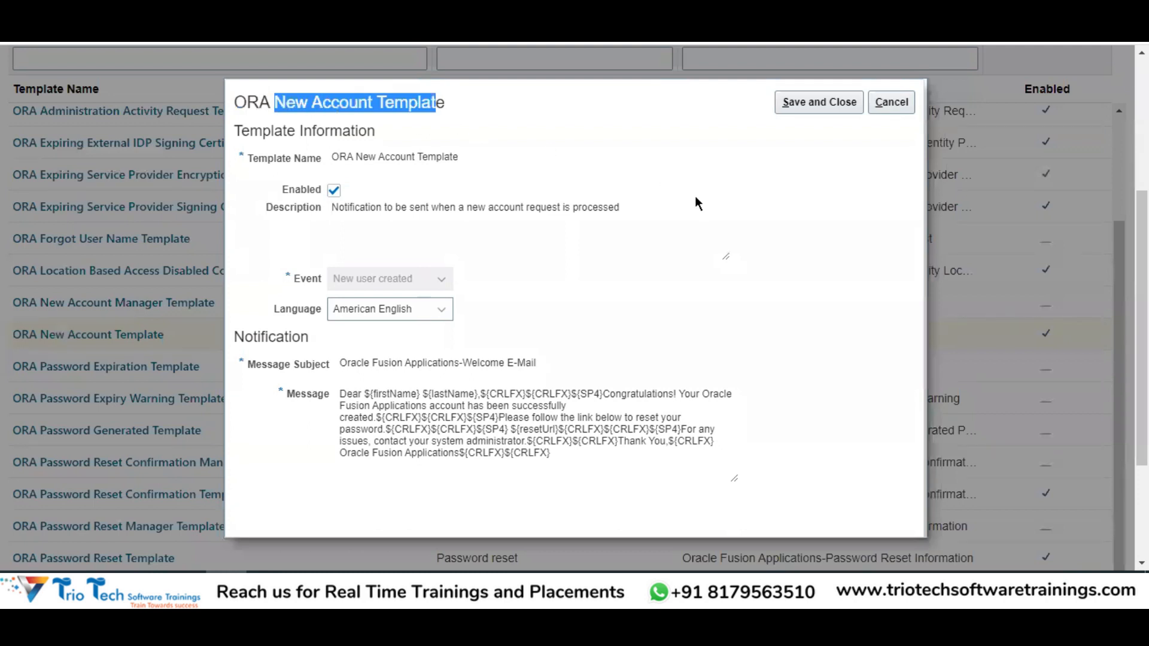
scroll(592, 214, down, 3)
scroll(592, 215, up, 3)
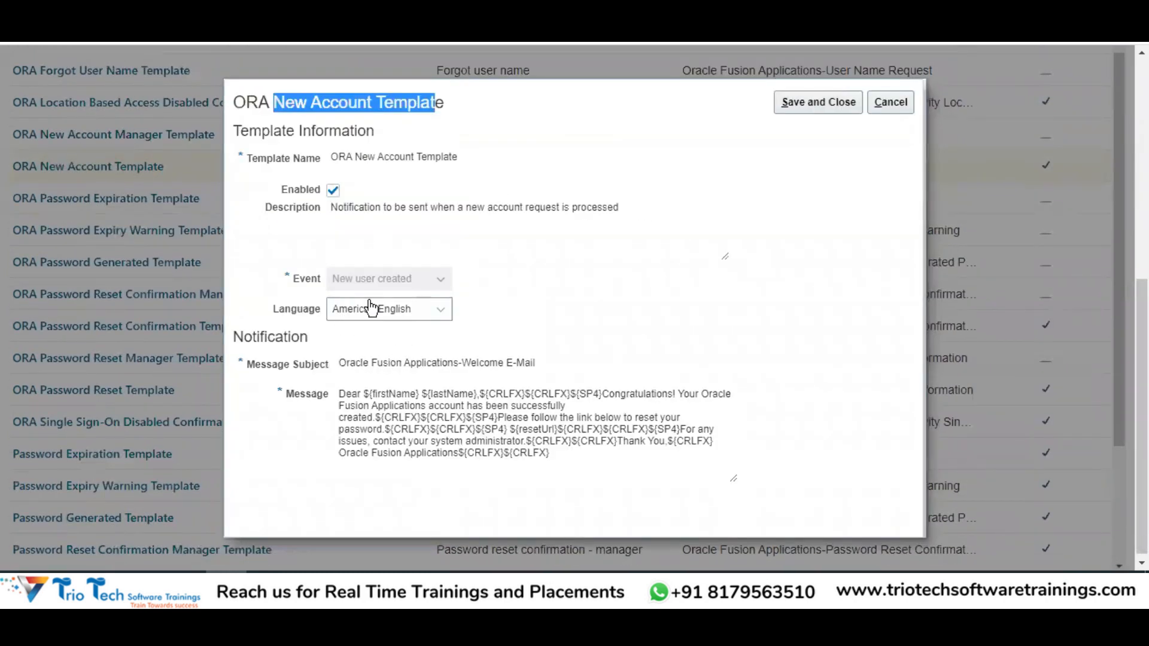
click(373, 317)
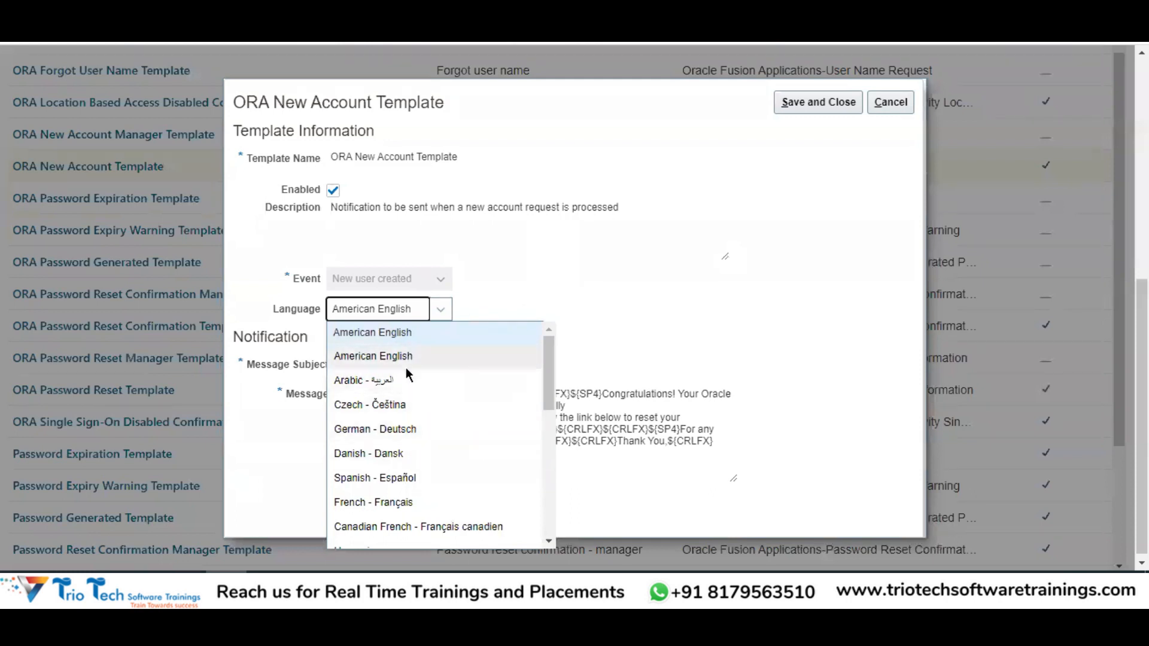
click(462, 362)
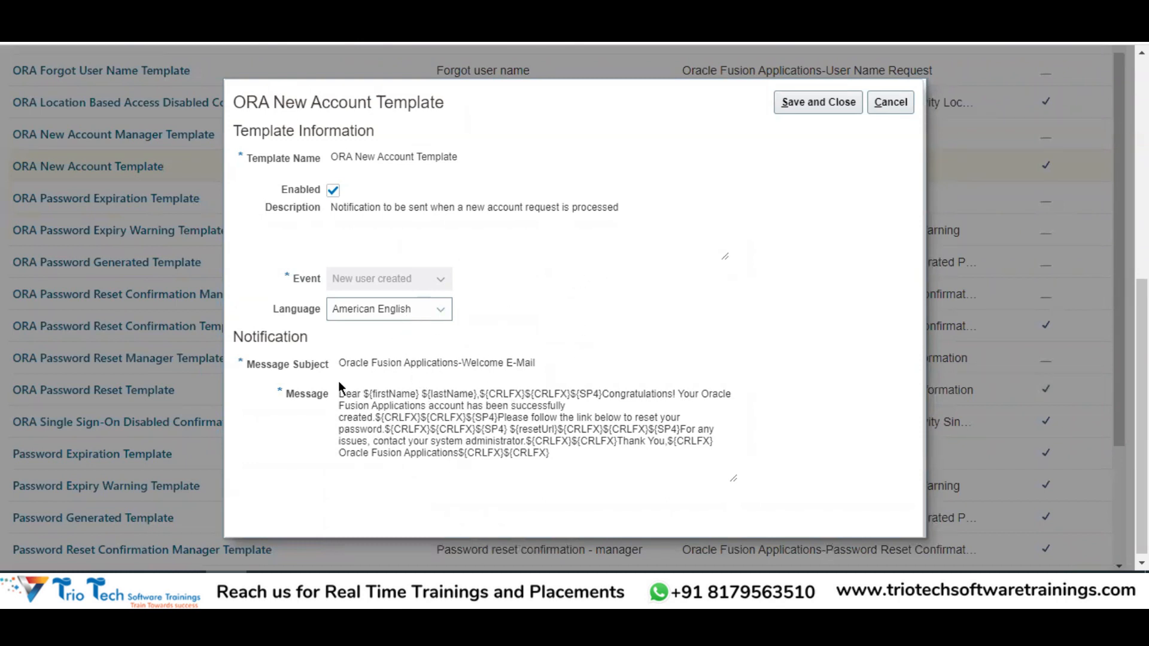
Read the template's subject and welcome message placeholders, then uncheck Enabled to disable it
drag(339, 362, 541, 365)
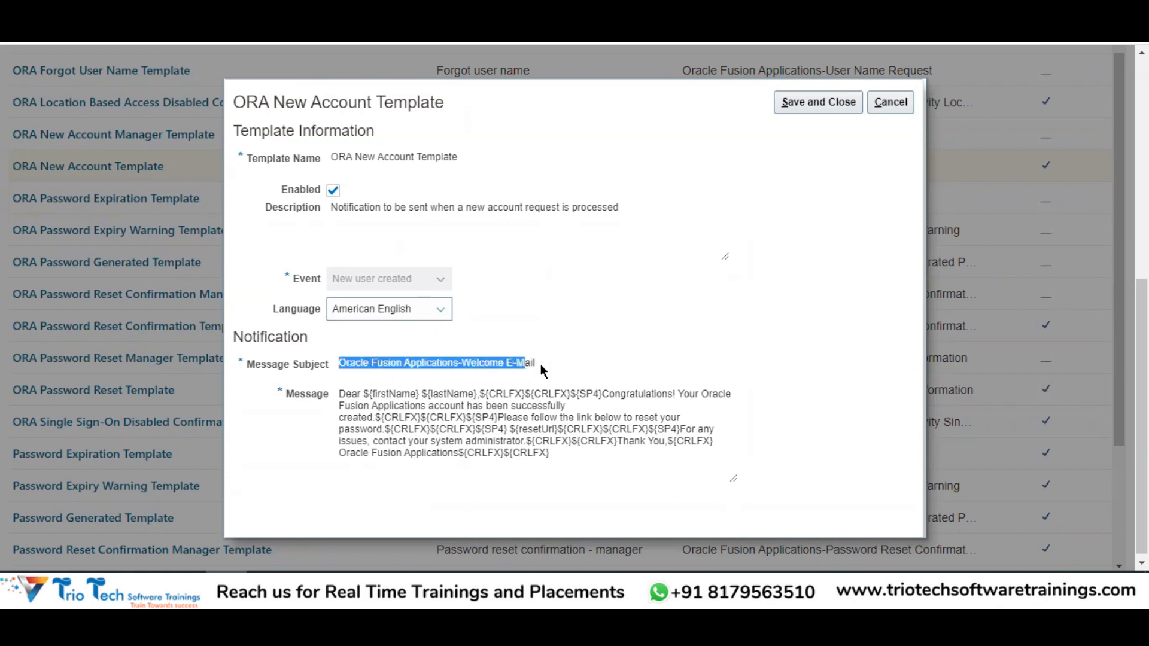
drag(338, 394, 547, 422)
click(500, 437)
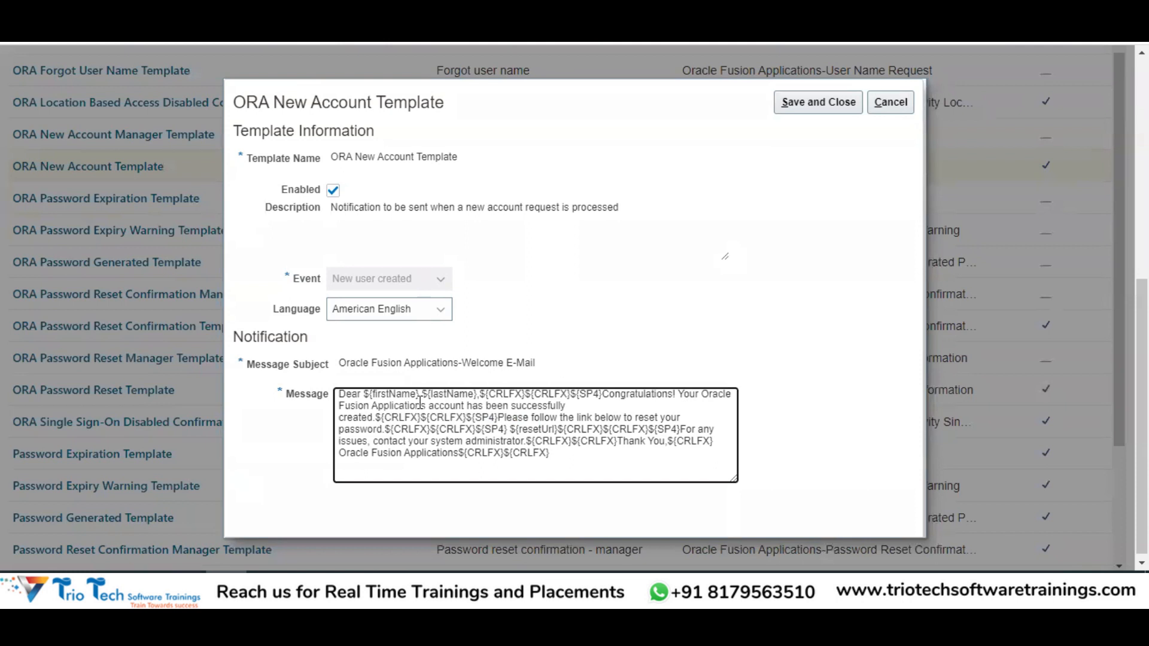
double_click(405, 395)
double_click(453, 394)
drag(603, 394, 731, 406)
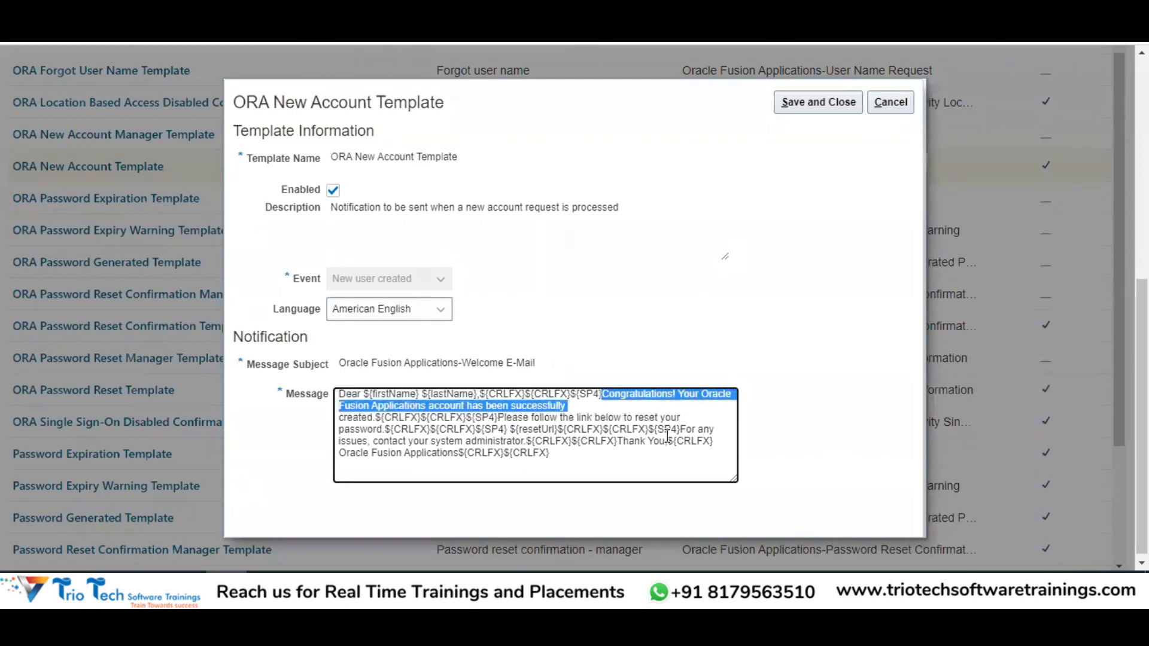
double_click(362, 418)
drag(593, 418, 703, 435)
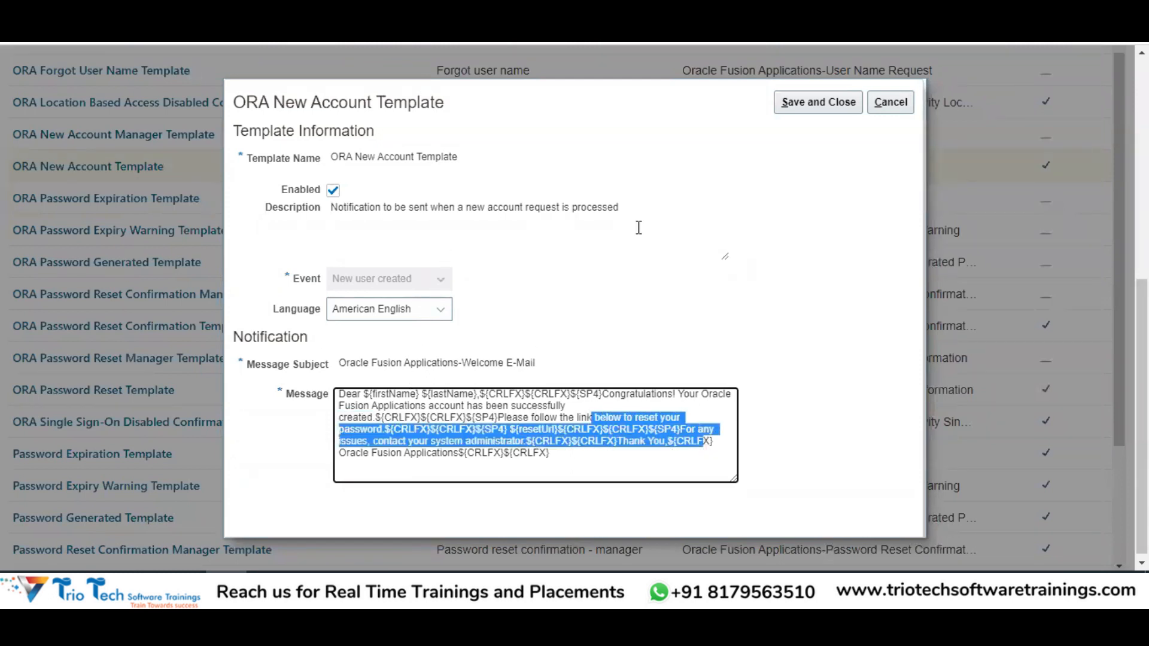
click(663, 270)
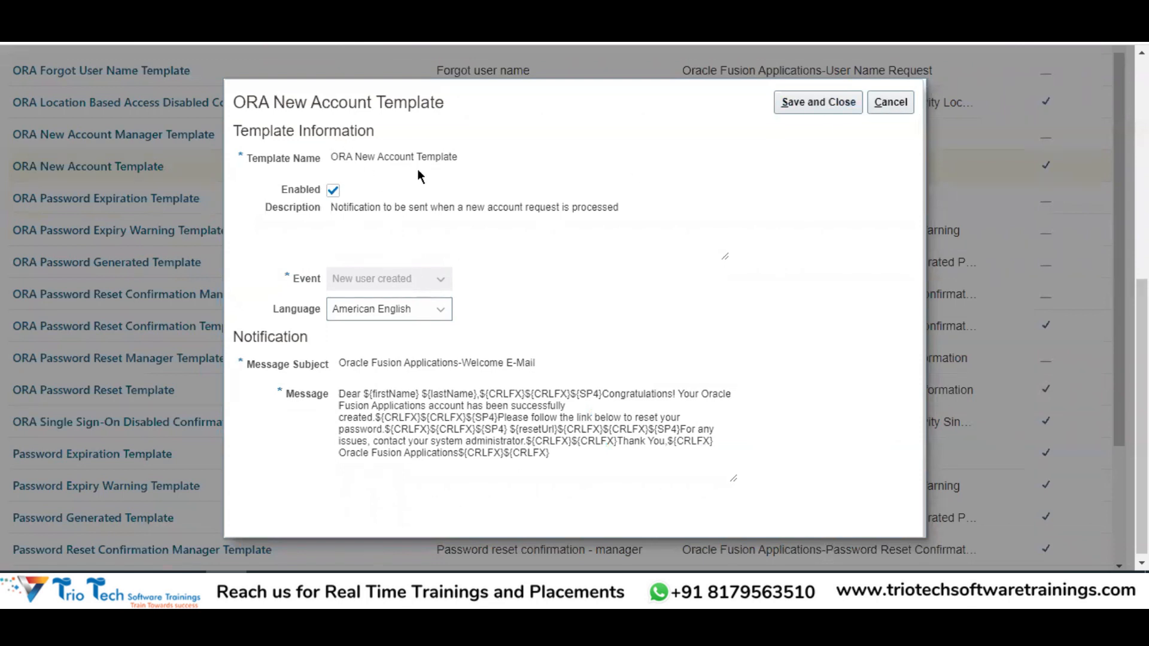
click(334, 192)
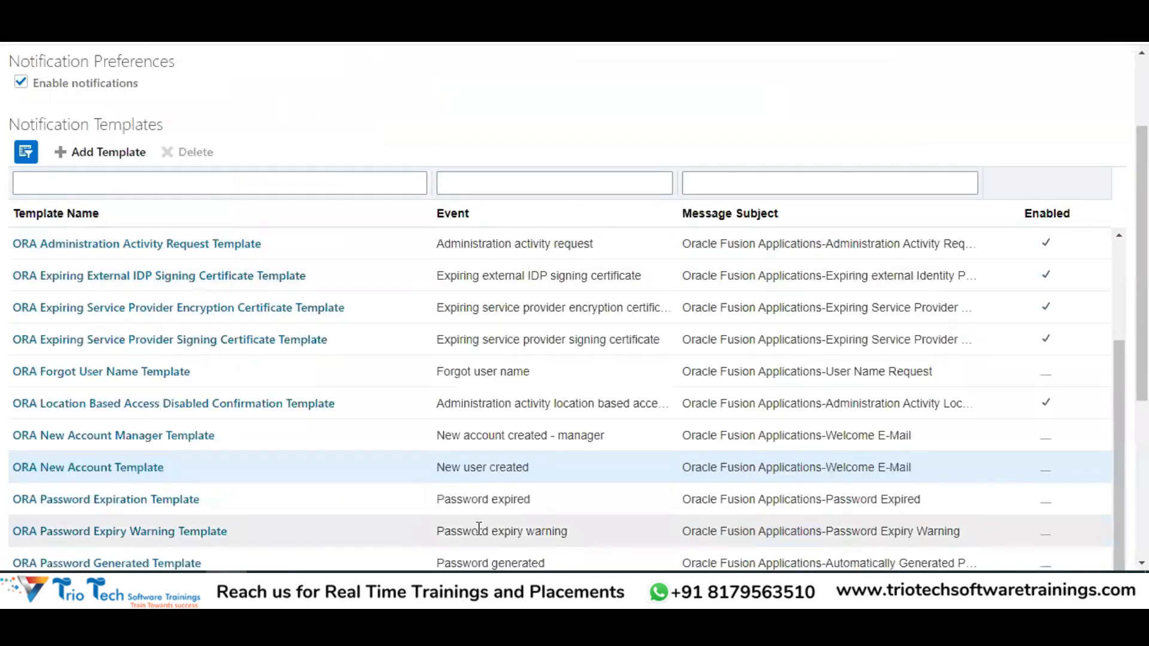
Reopen ORA New Account Template, tick Enabled, and Save and Close it for the New user created event
double_click(453, 467)
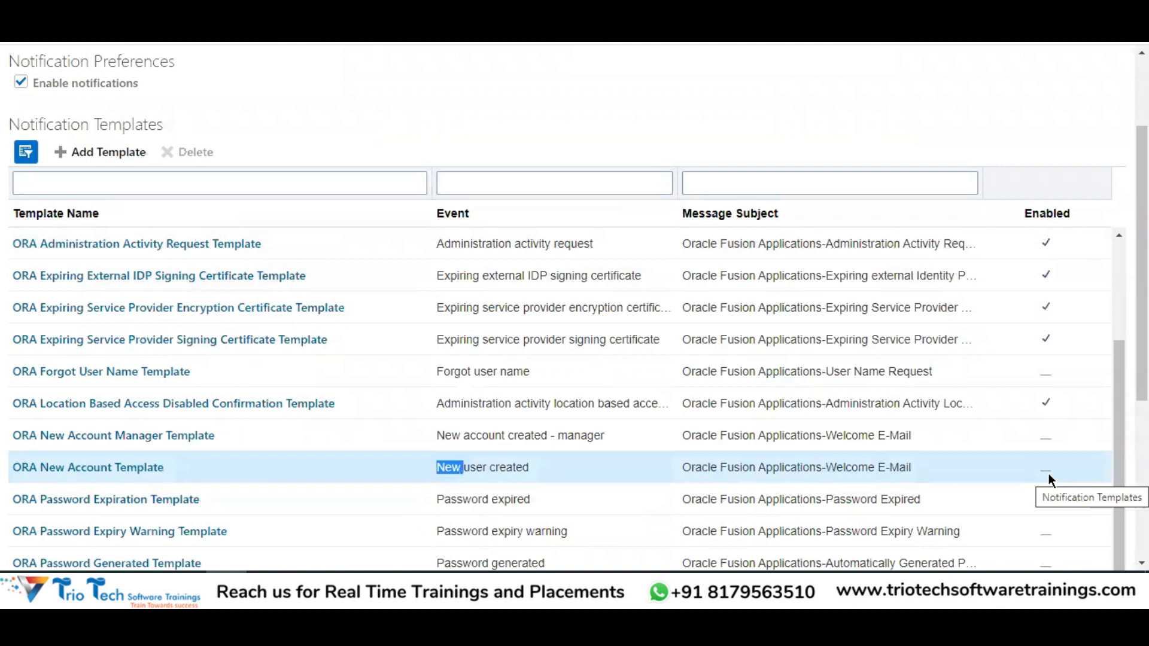
click(128, 467)
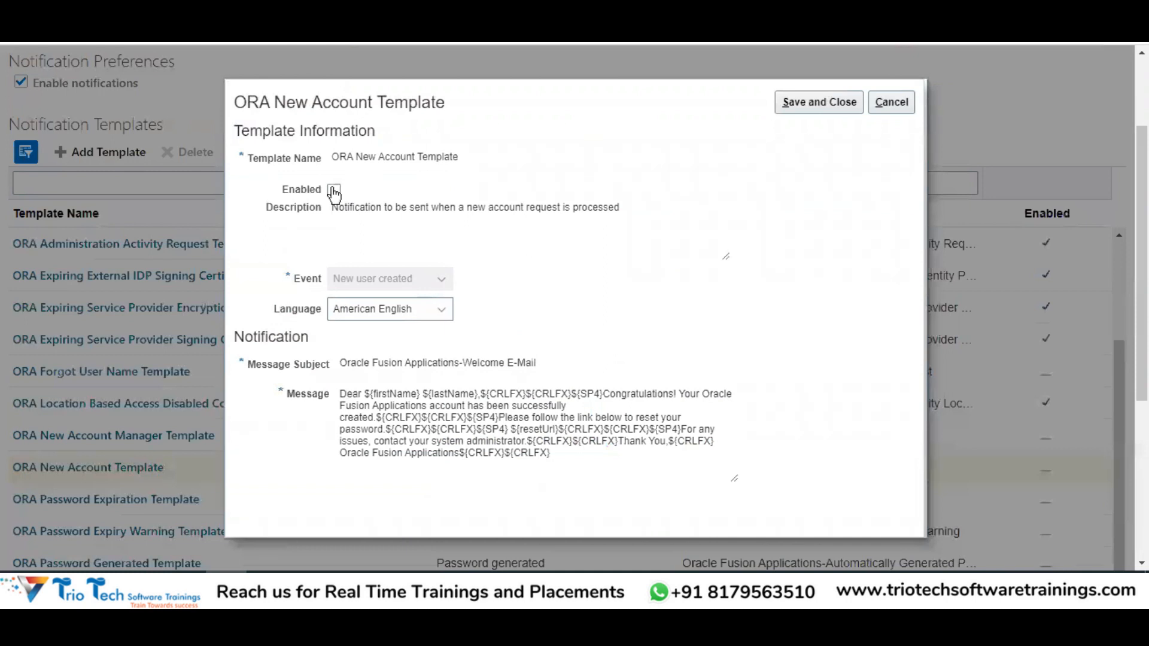
click(333, 190)
click(802, 103)
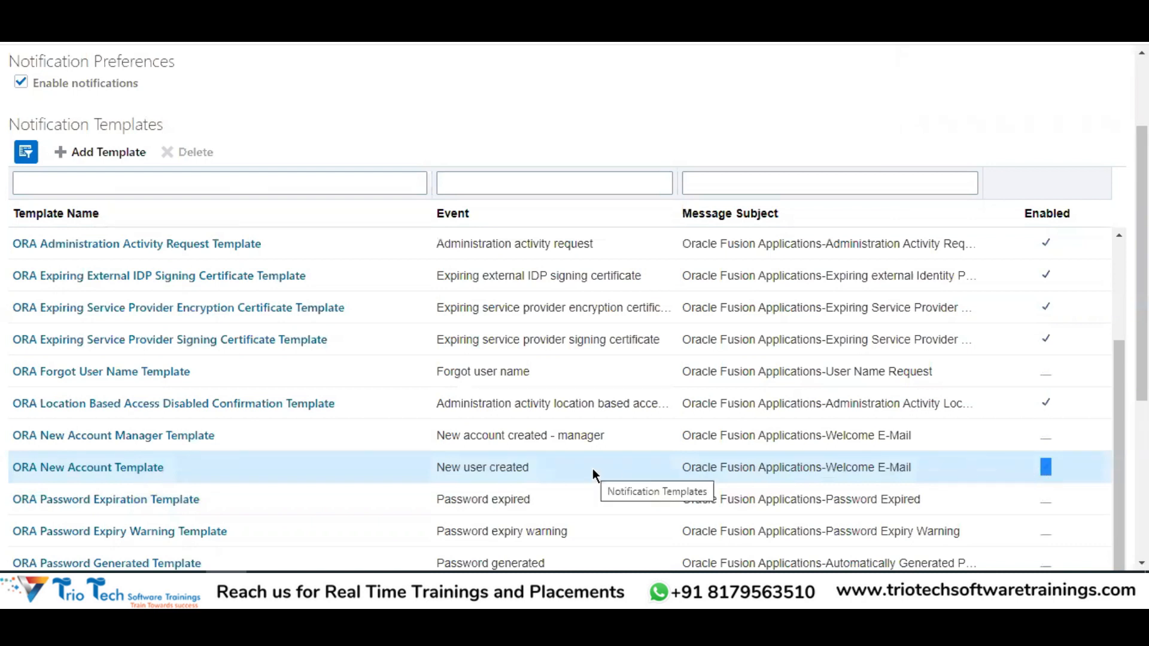
drag(437, 467, 535, 467)
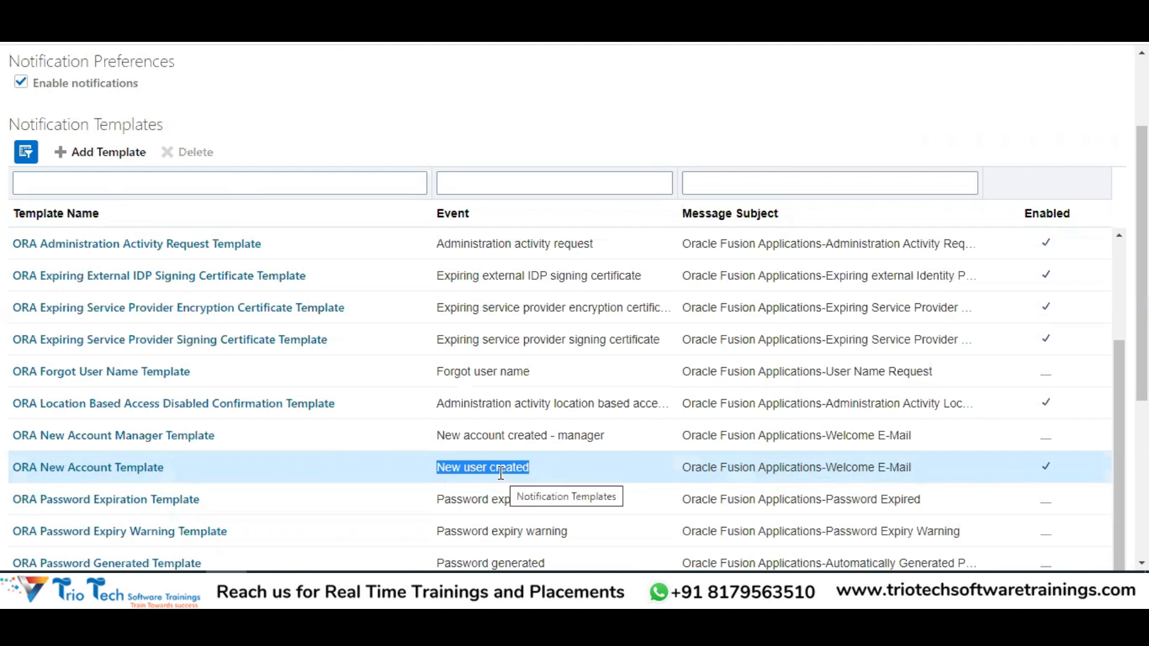
scroll(367, 175, up, 3)
drag(309, 129, 441, 130)
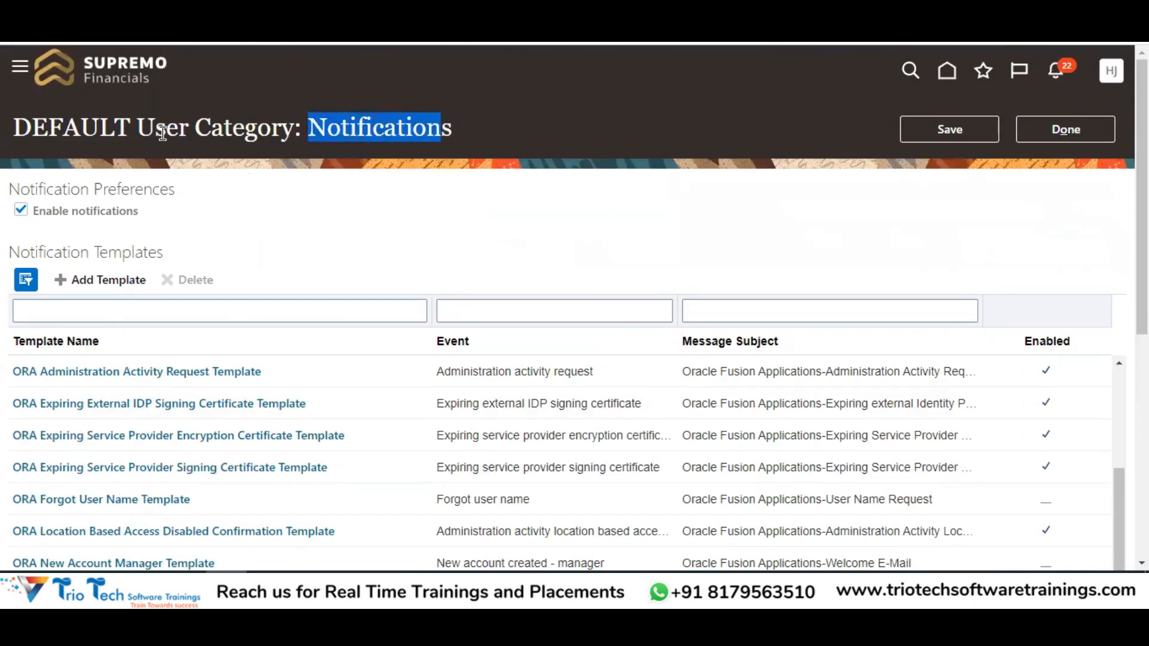
double_click(162, 131)
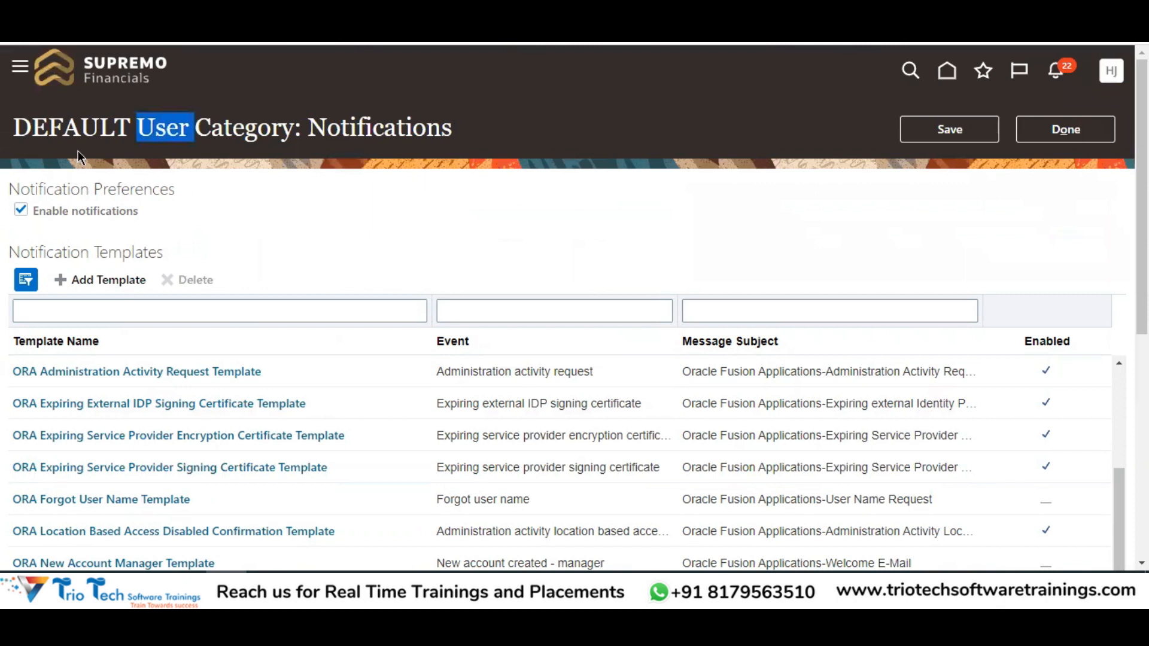
double_click(75, 115)
scroll(497, 324, down, 5)
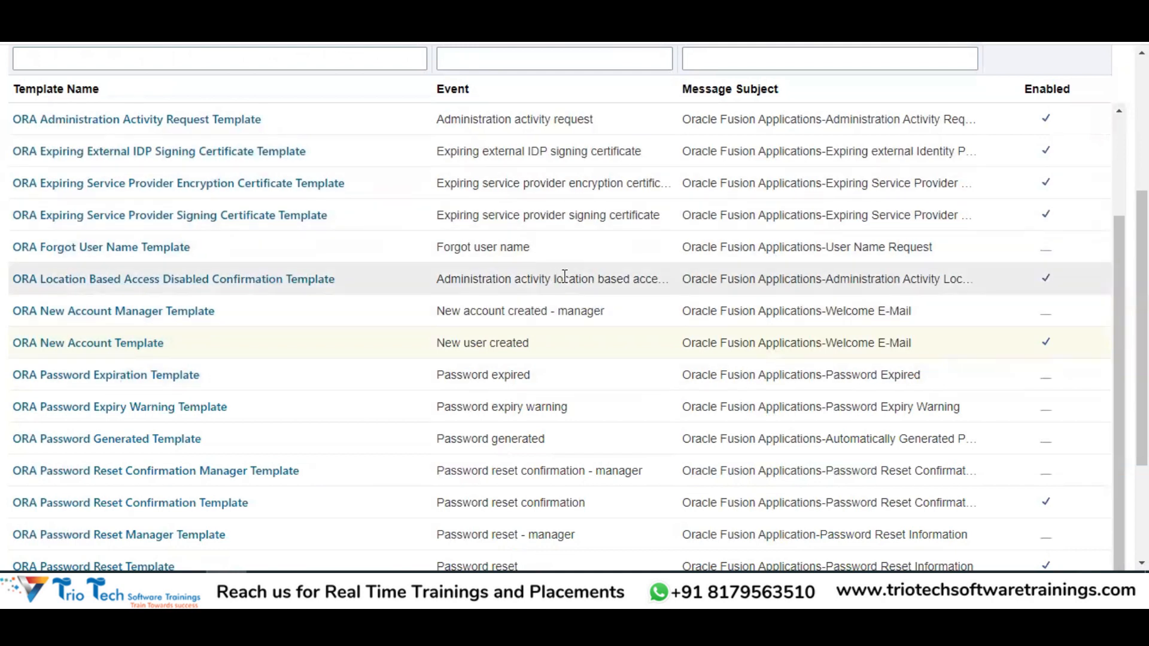
click(508, 244)
scroll(628, 323, down, 1)
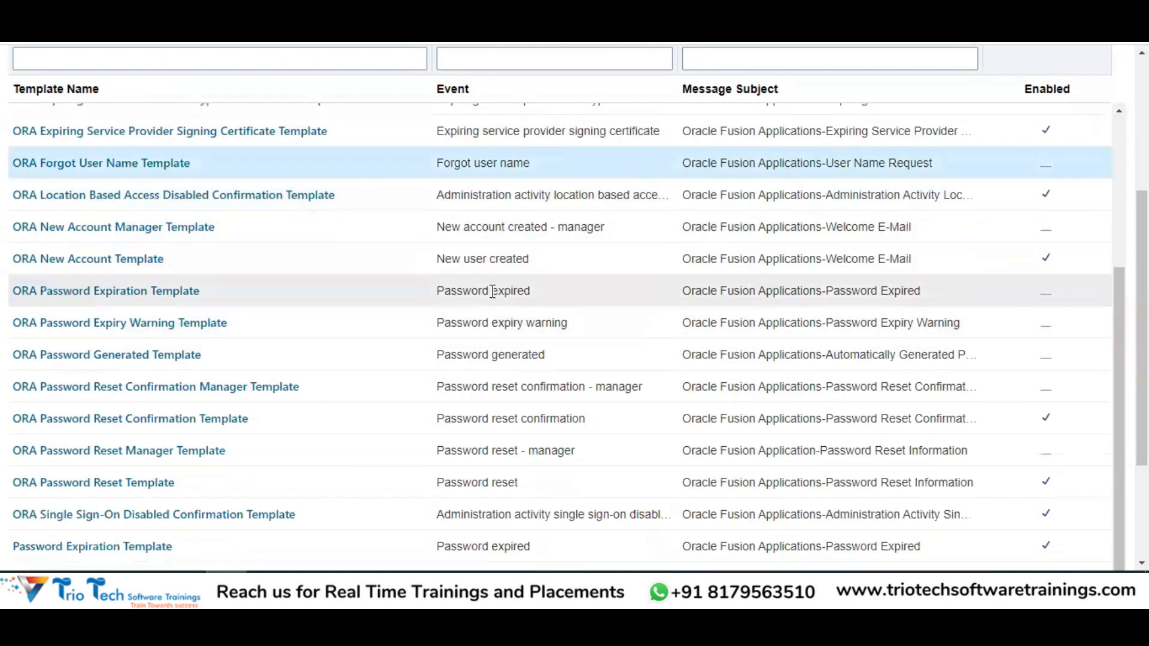
click(478, 323)
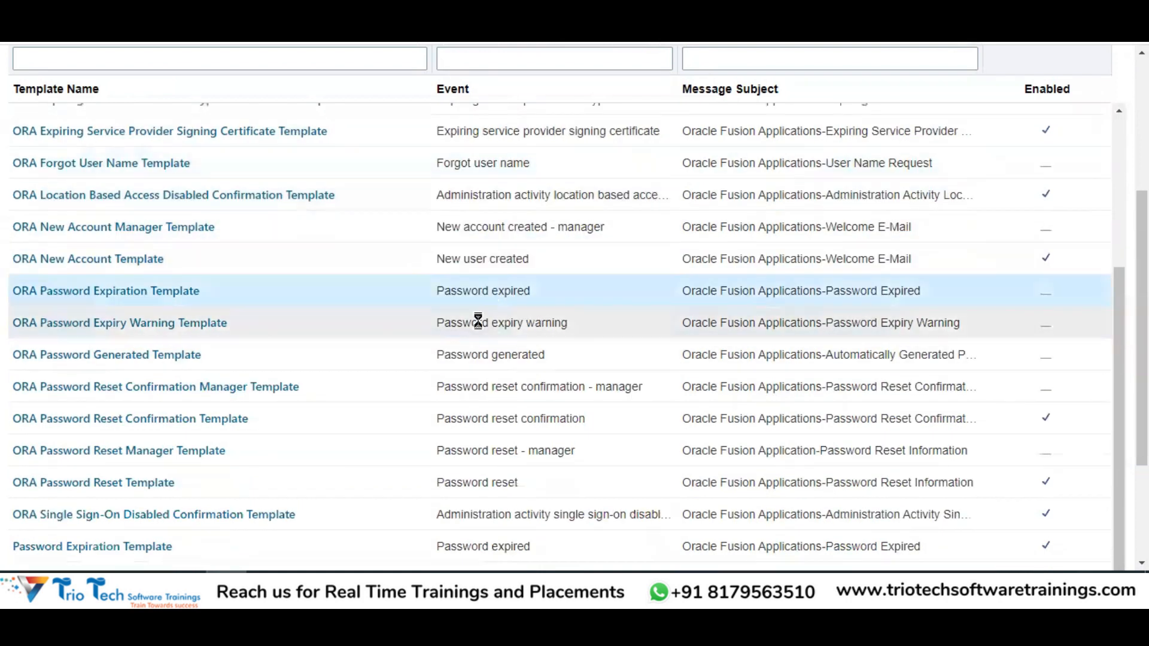
click(485, 358)
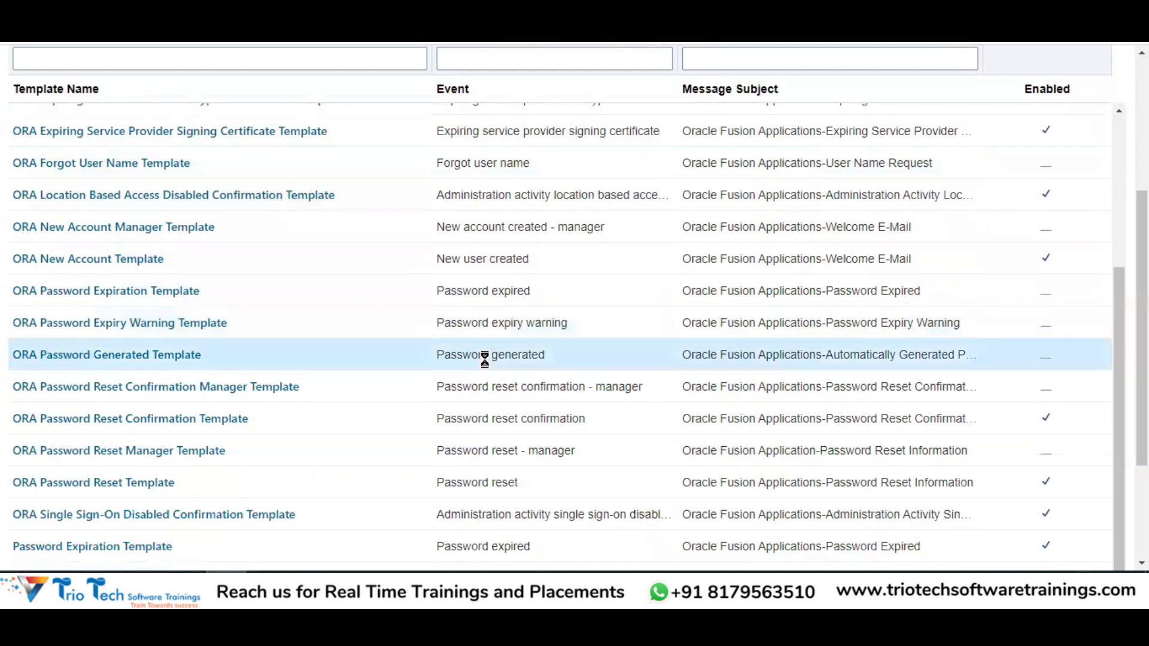
scroll(550, 371, down, 2)
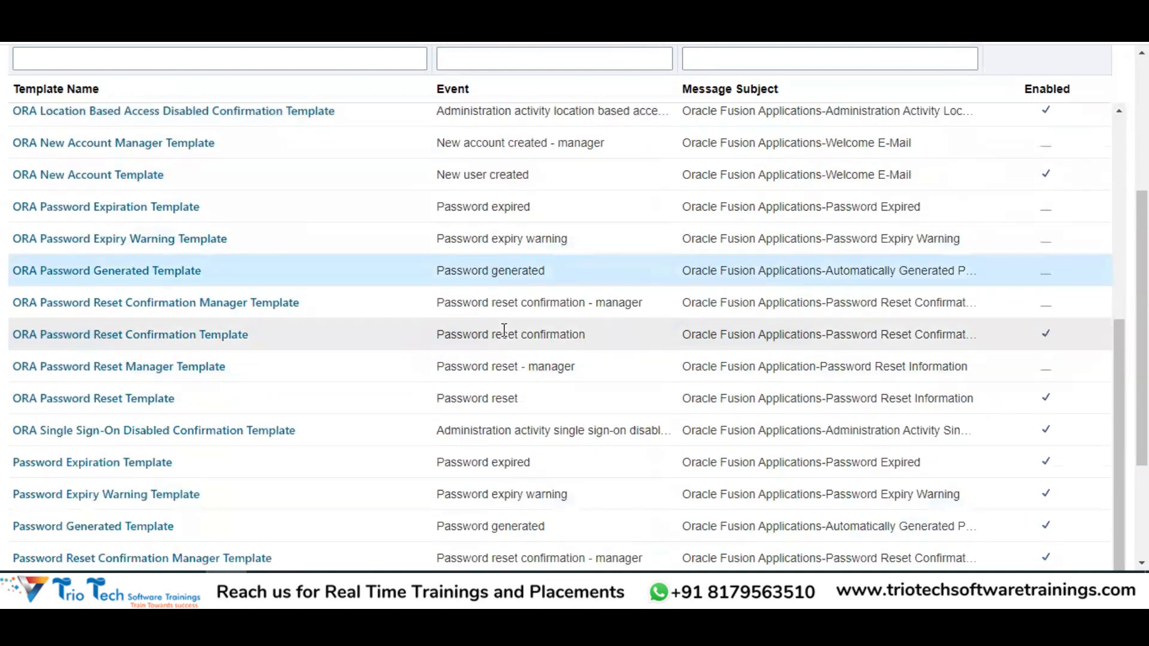
scroll(581, 341, down, 4)
scroll(516, 271, down, 1)
scroll(480, 298, up, 10)
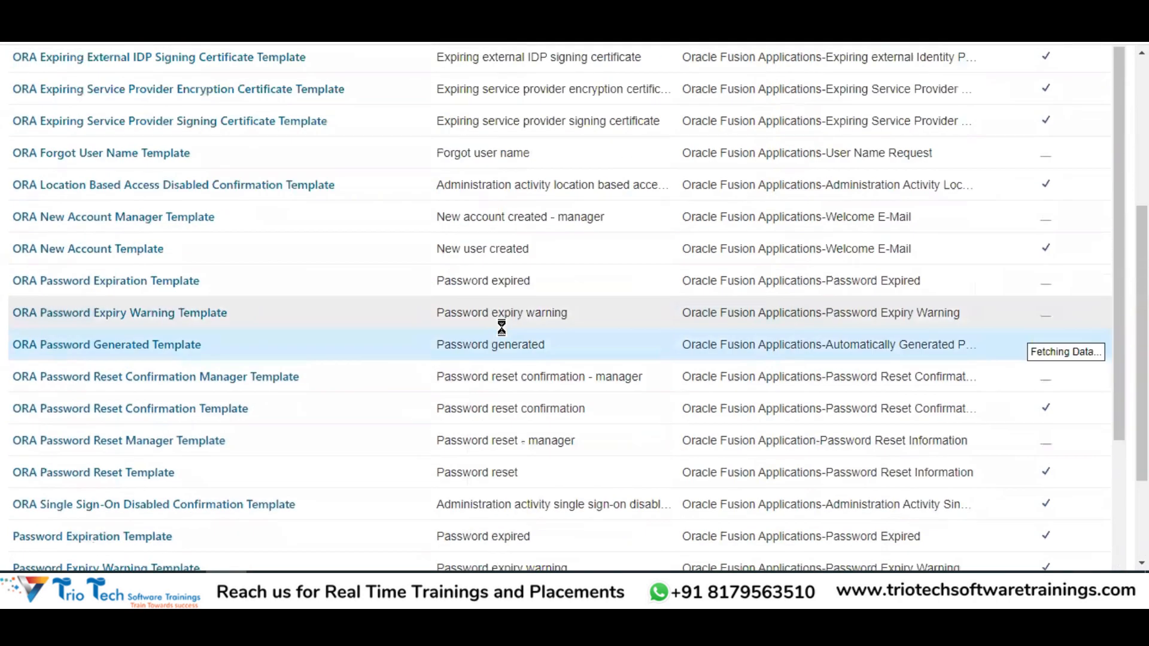
scroll(480, 456, up, 2)
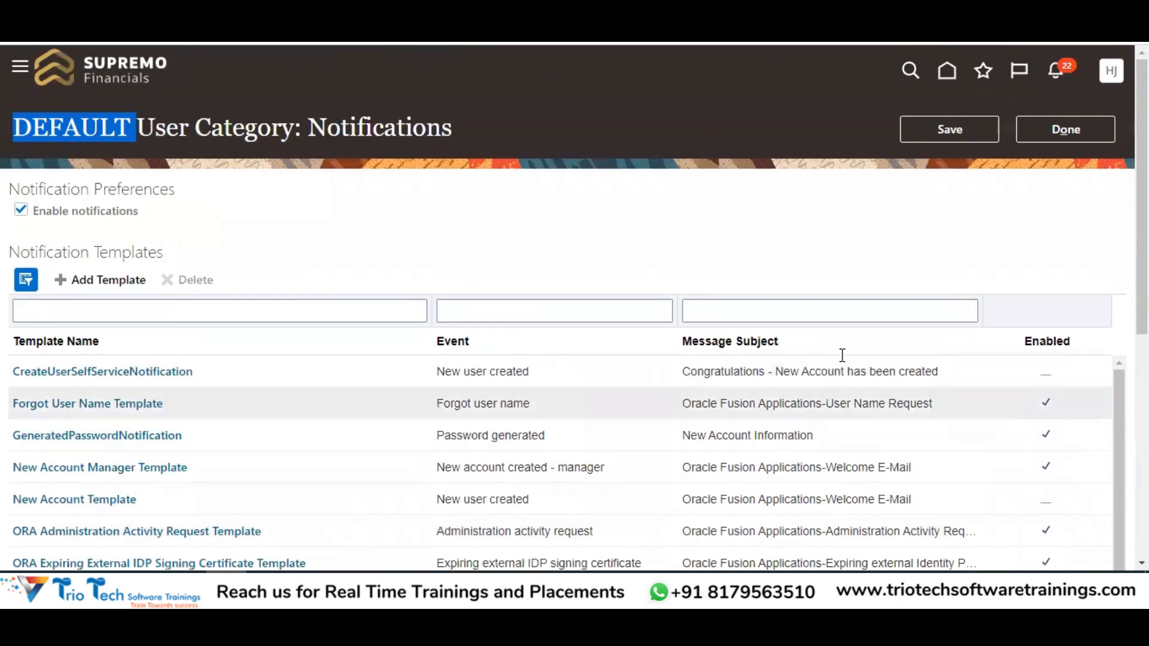
scroll(541, 194, down, 4)
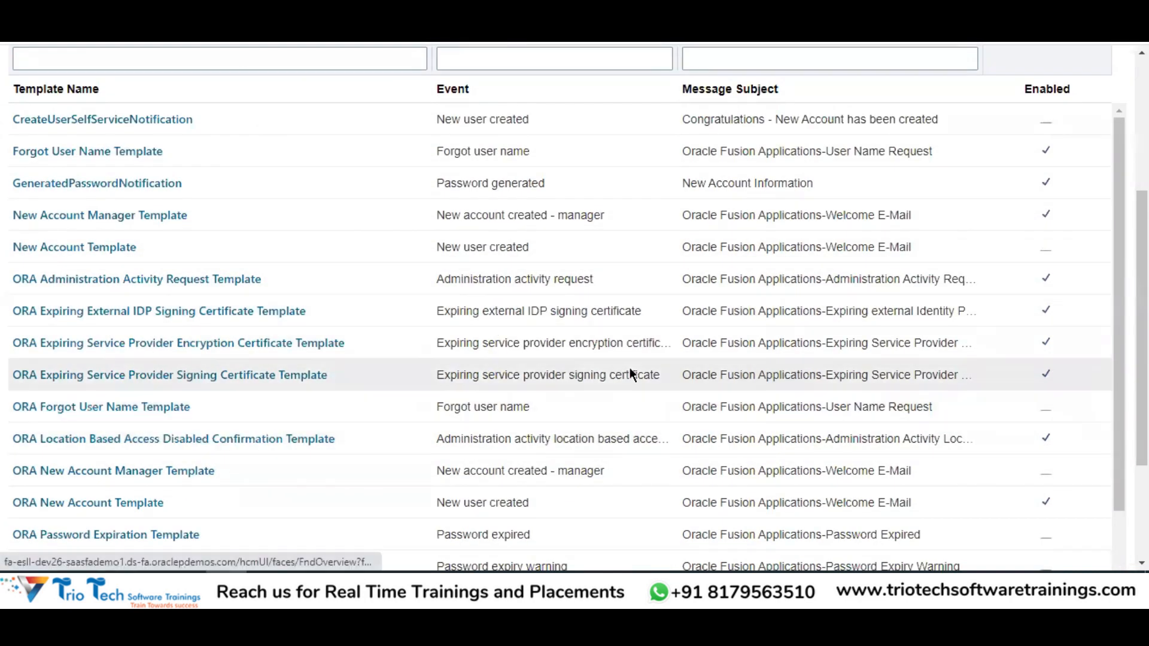
scroll(633, 375, up, 3)
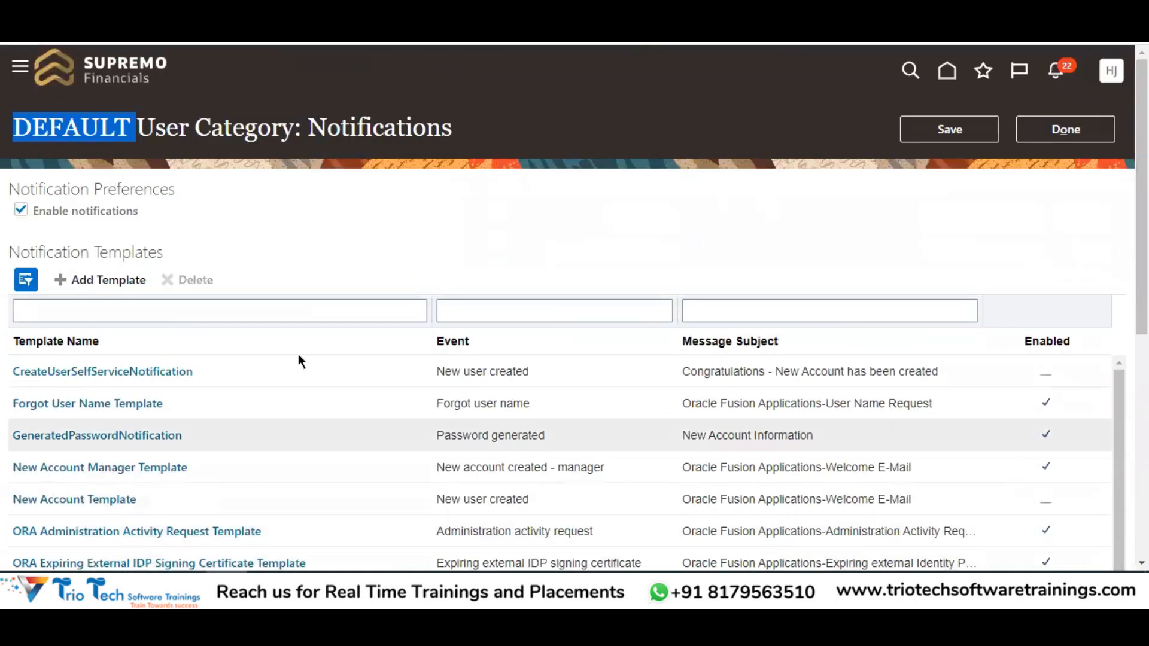
drag(8, 253, 106, 235)
click(106, 235)
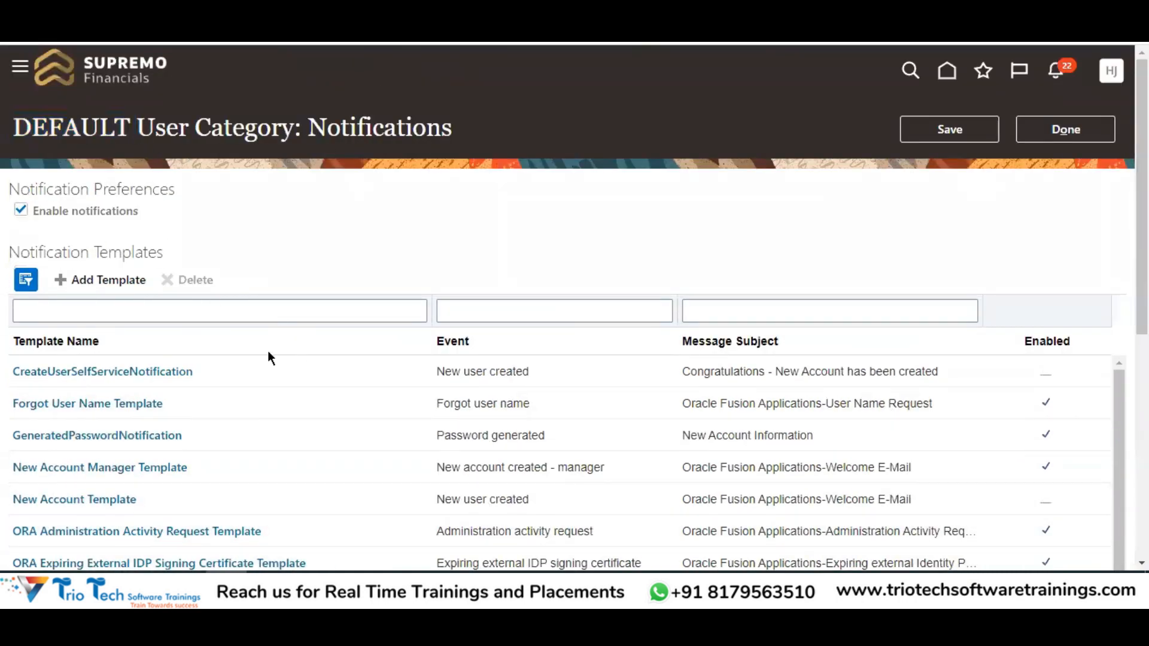
drag(34, 196, 192, 185)
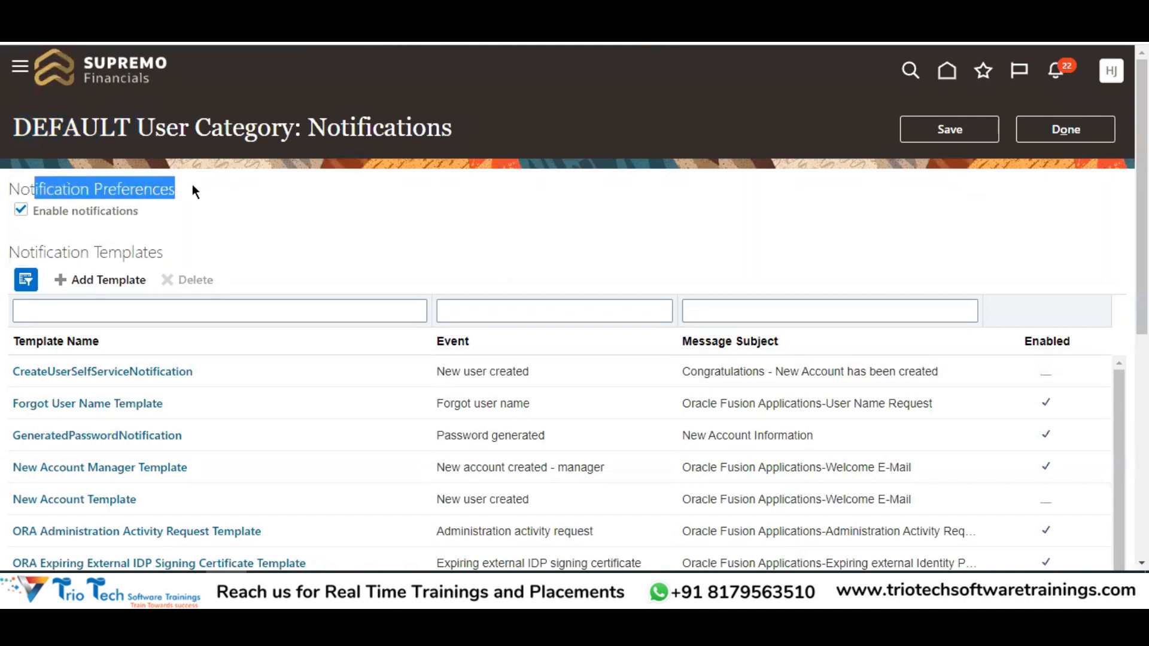
click(22, 214)
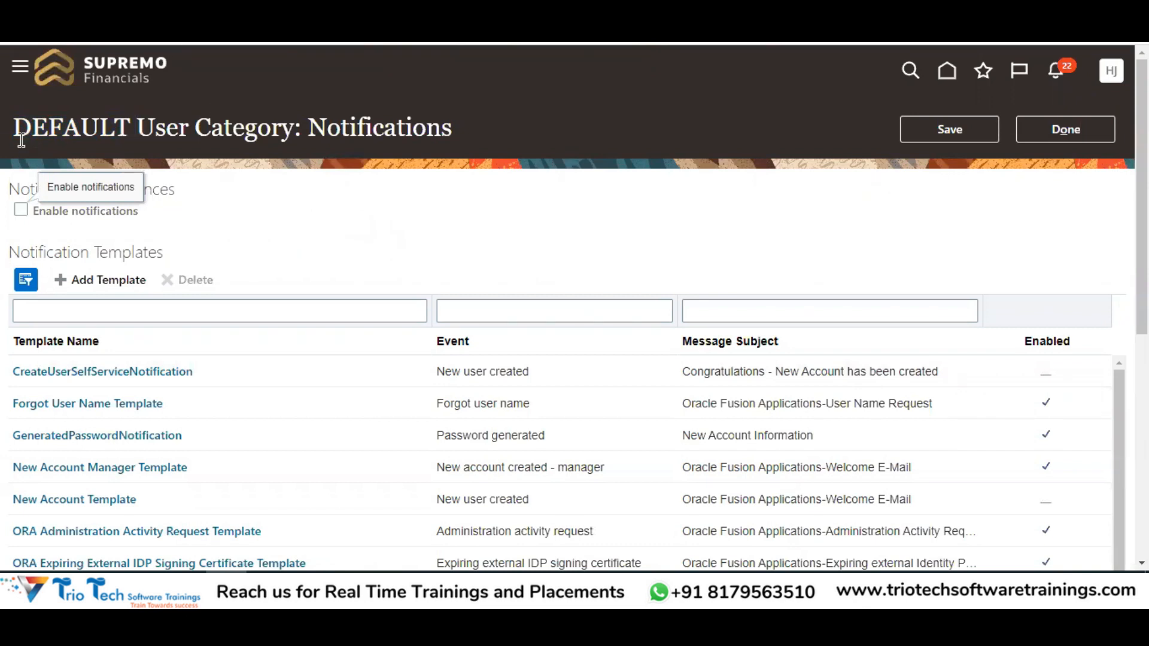
drag(13, 127, 139, 132)
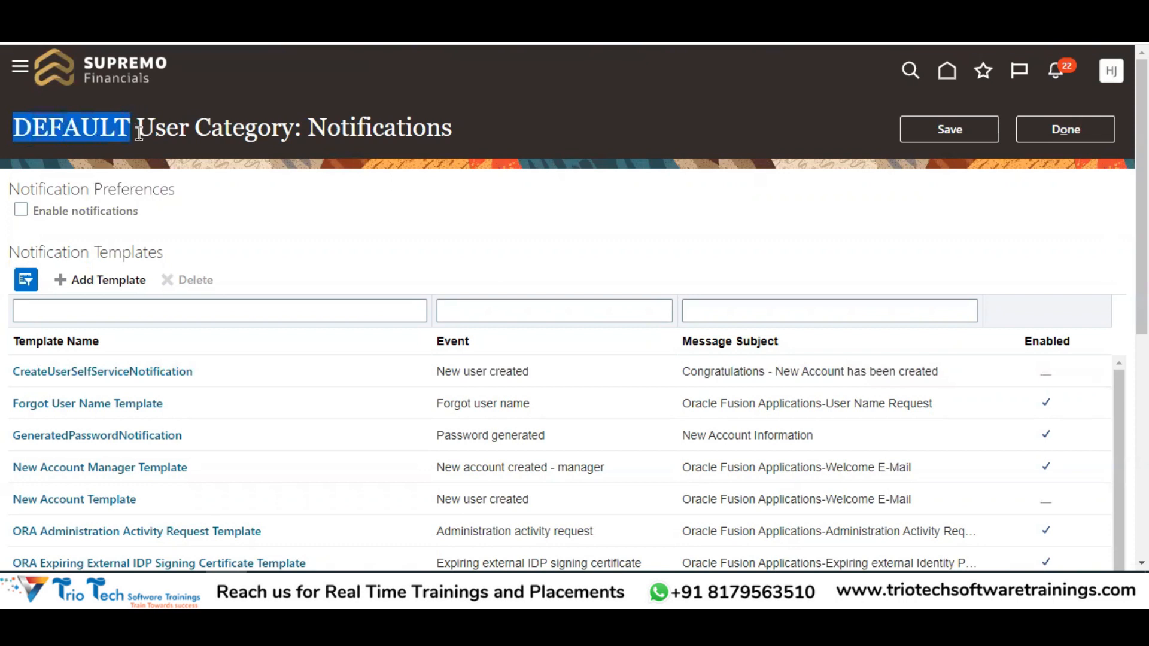
scroll(456, 523, down, 3)
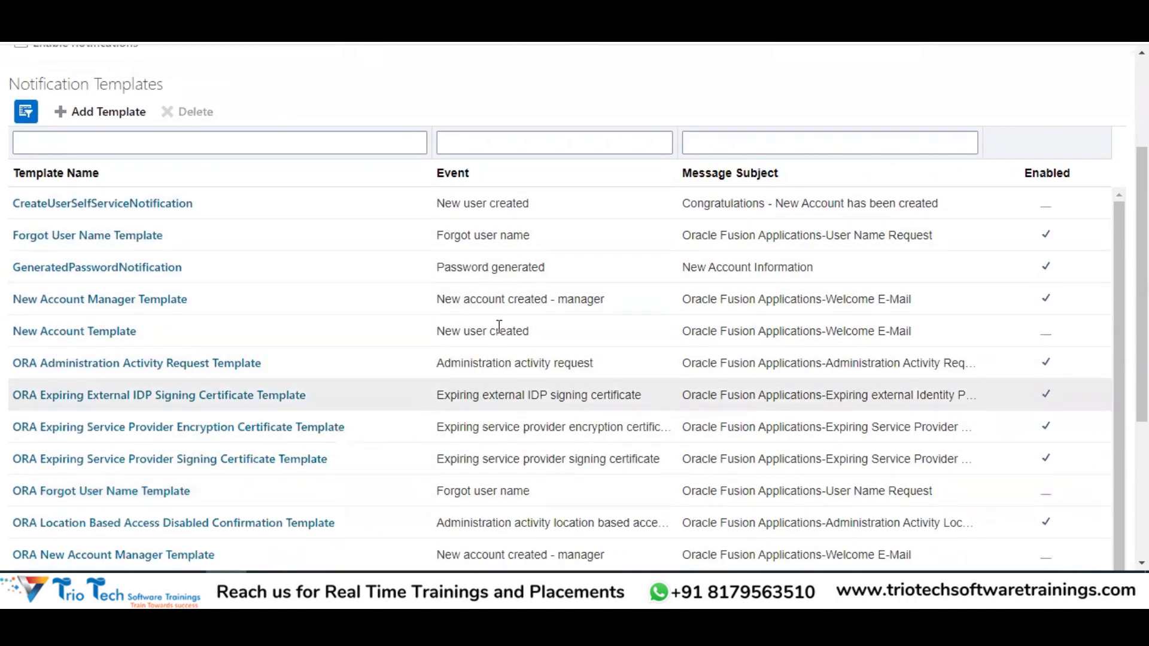
scroll(514, 396, up, 3)
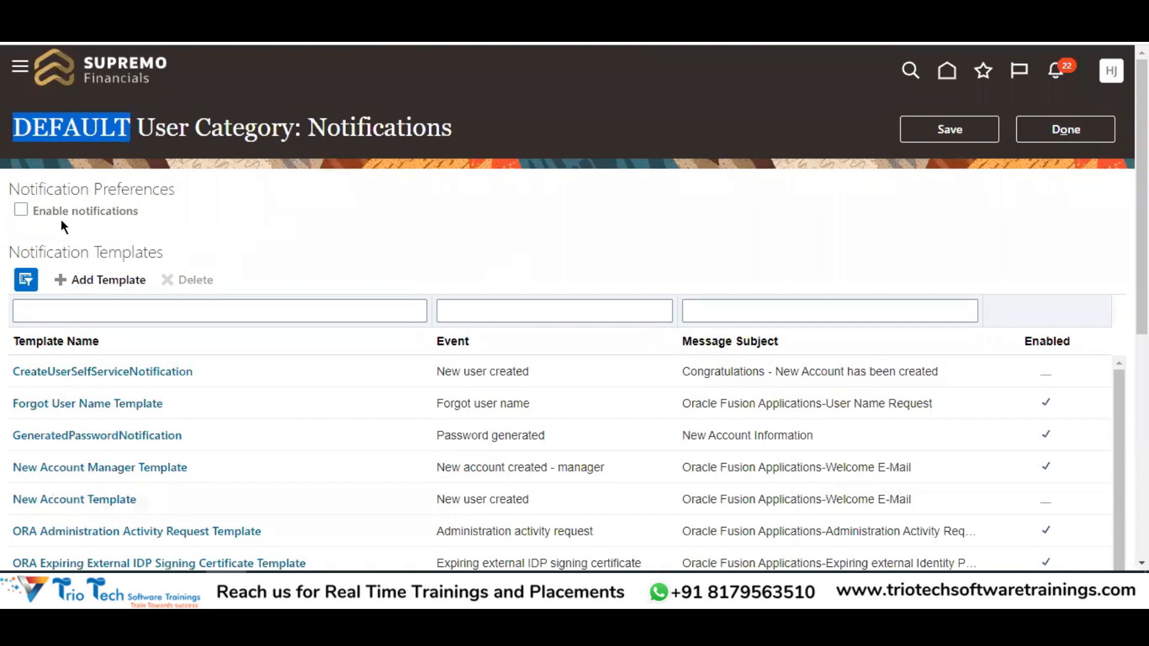
drag(29, 189, 187, 190)
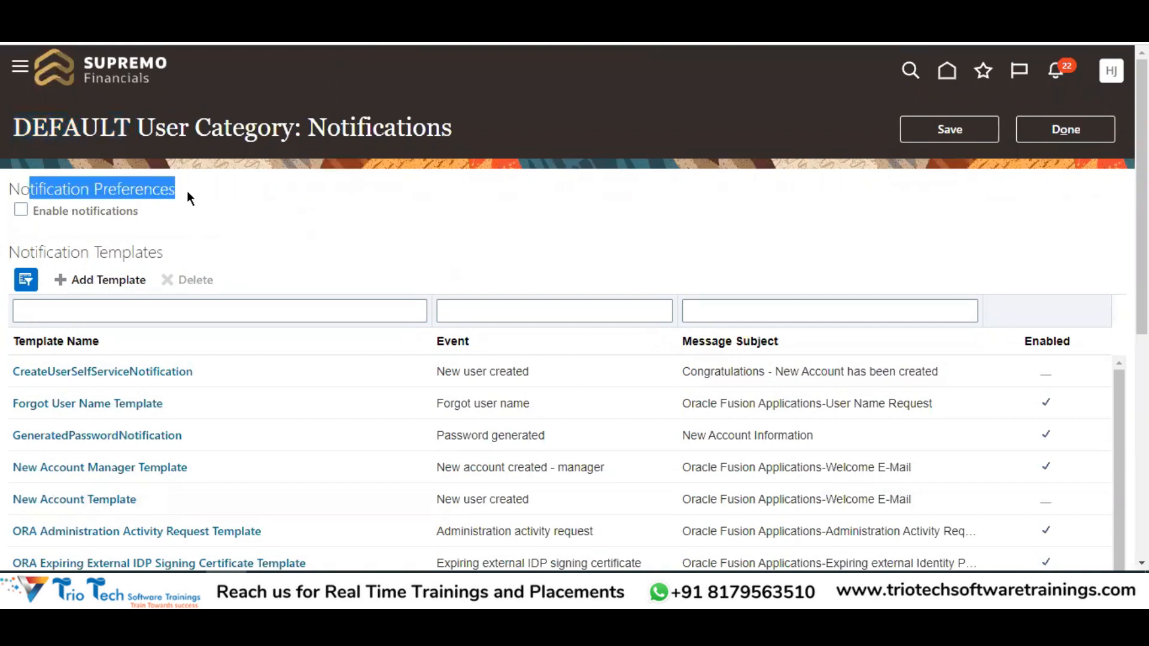
click(87, 218)
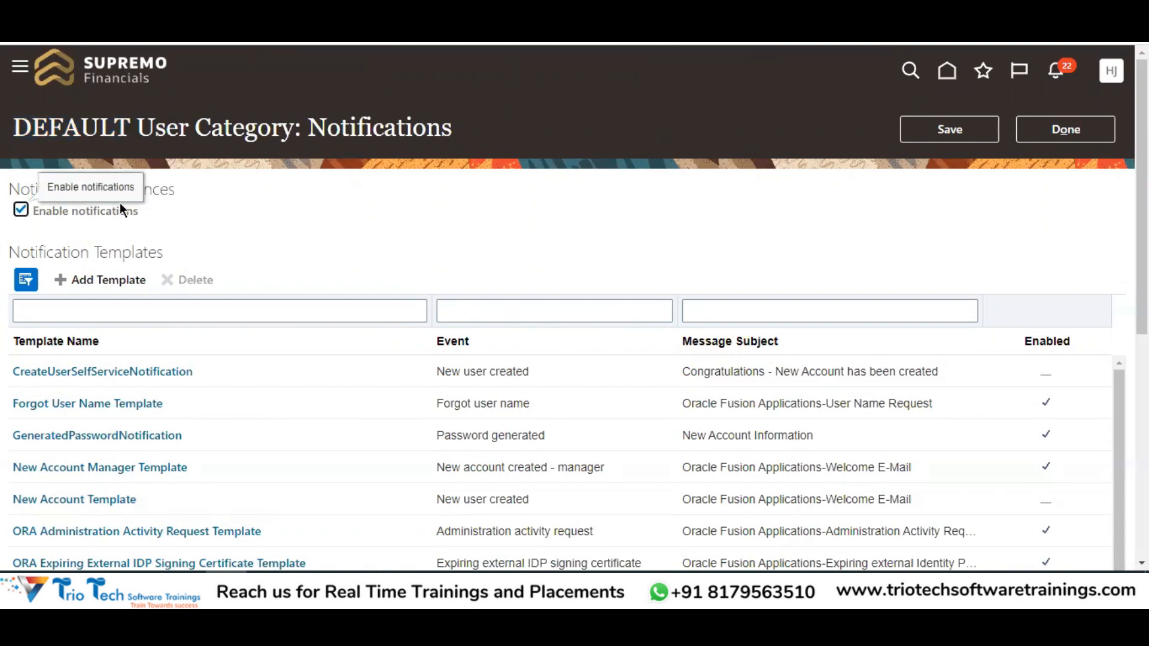
scroll(775, 132, down, 7)
scroll(497, 197, up, 4)
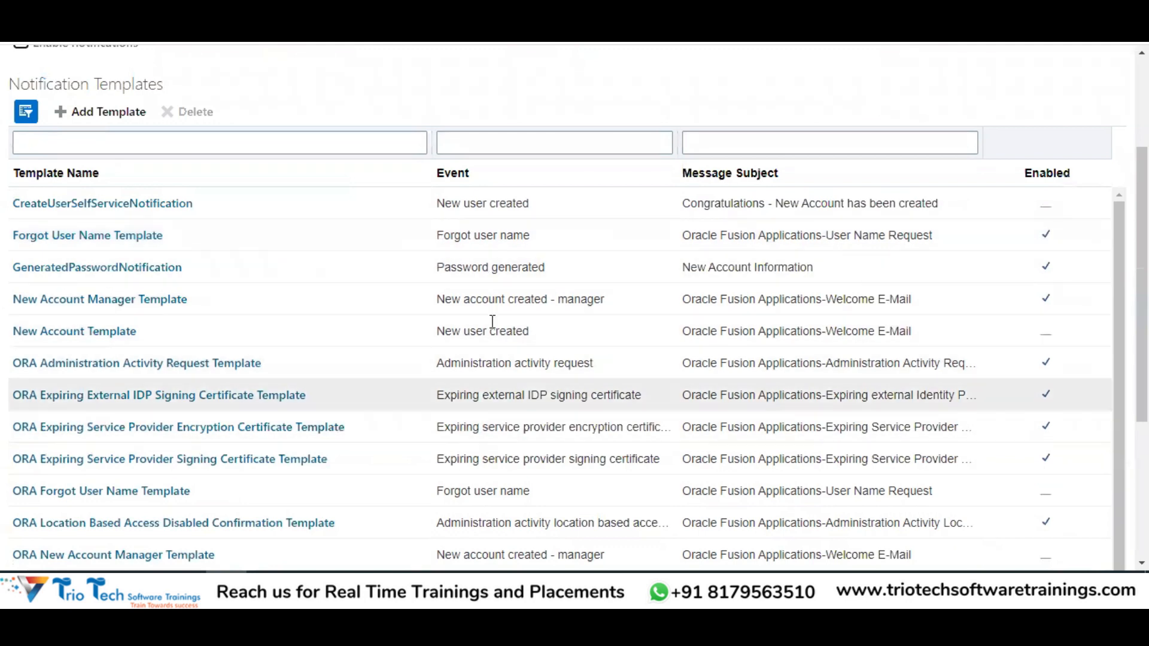
scroll(281, 298, up, 3)
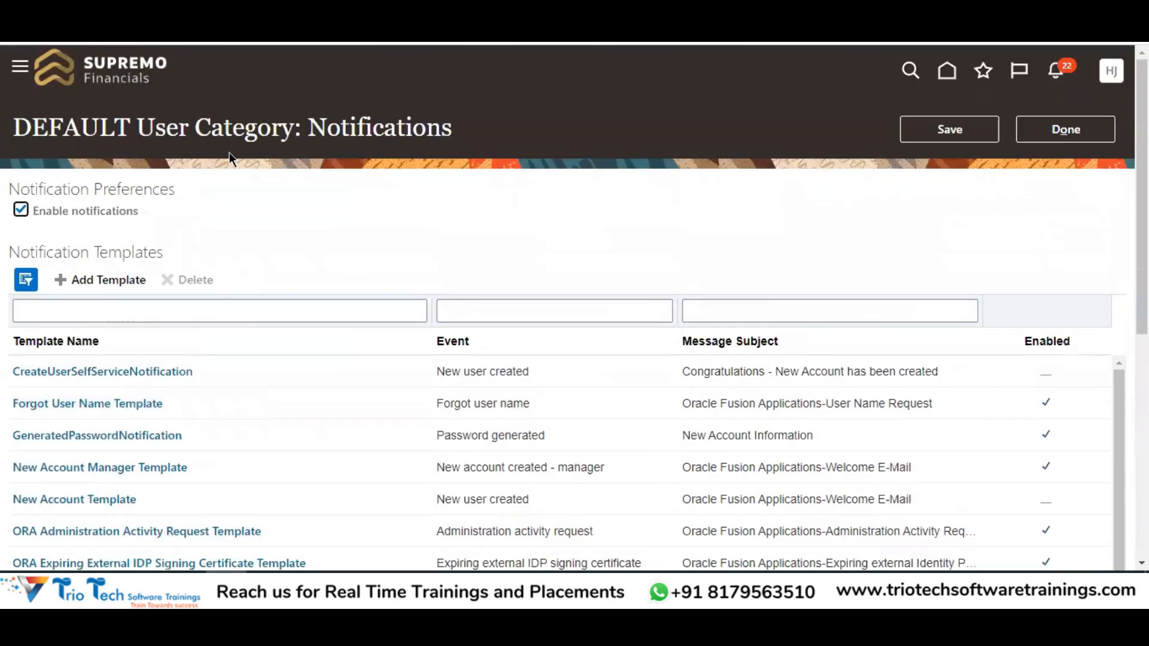
scroll(680, 149, down, 3)
scroll(679, 148, down, 2)
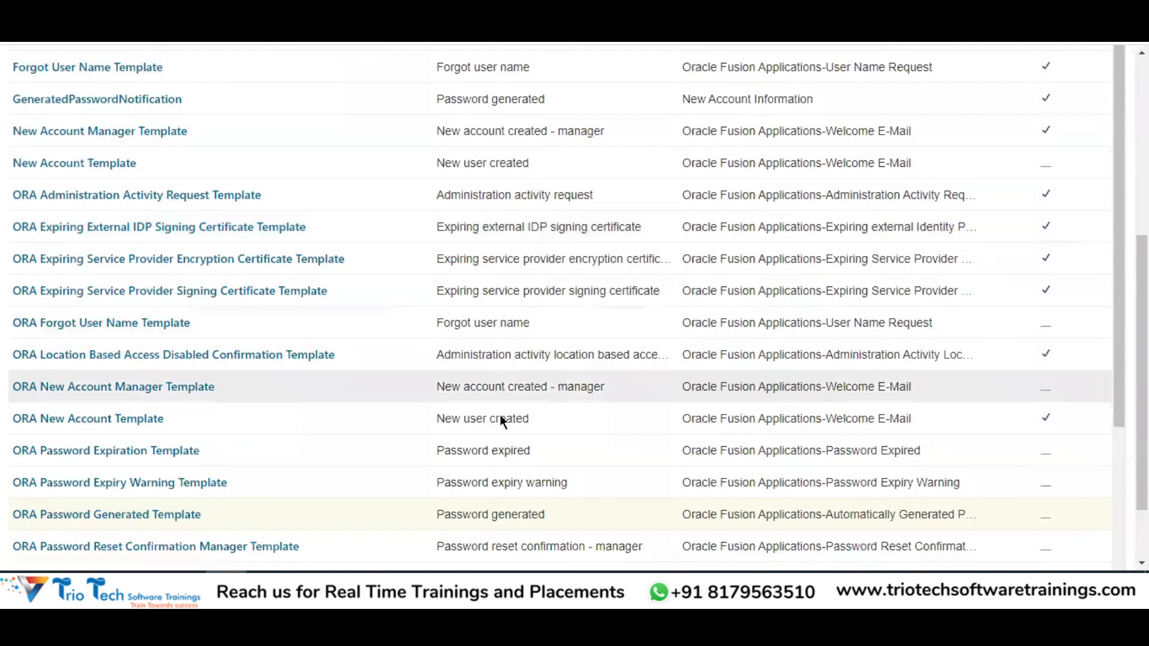
scroll(516, 335, up, 5)
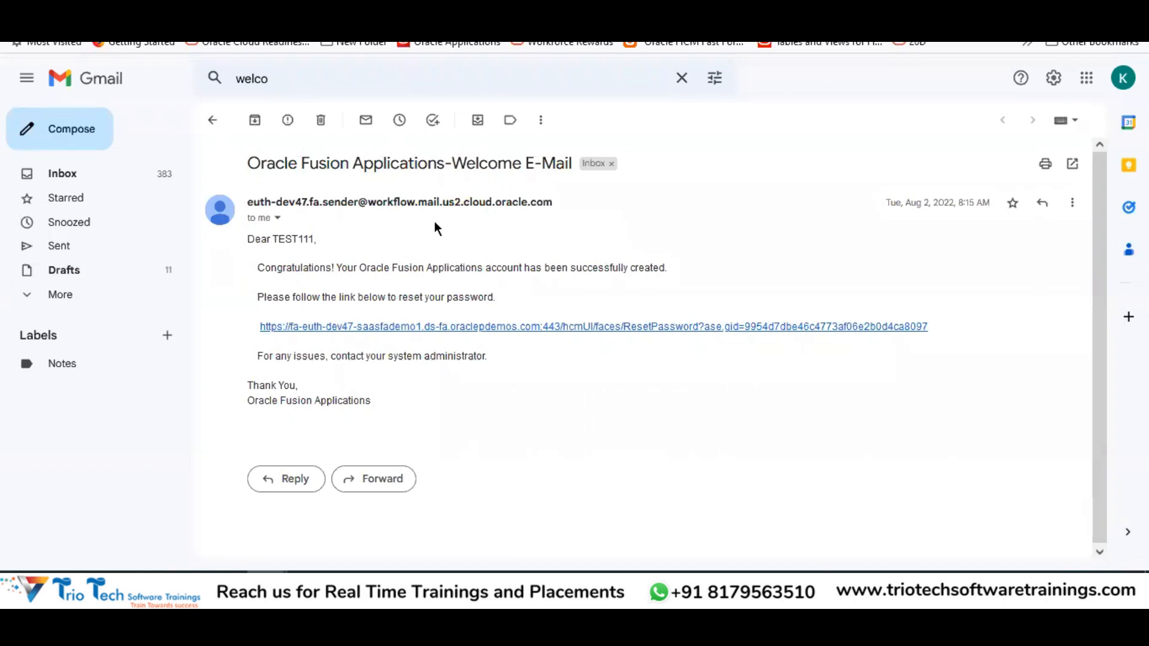
Check the welcome e-mail's sender address, briefly flipping back to the Oracle window
drag(245, 202, 548, 207)
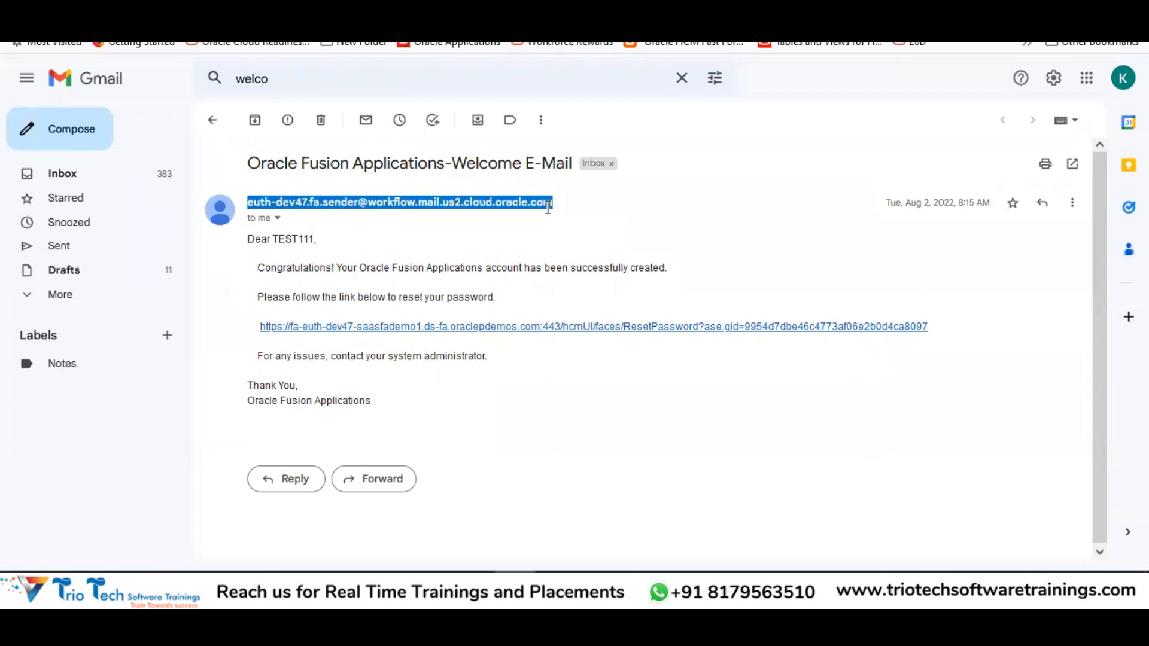
click(230, 583)
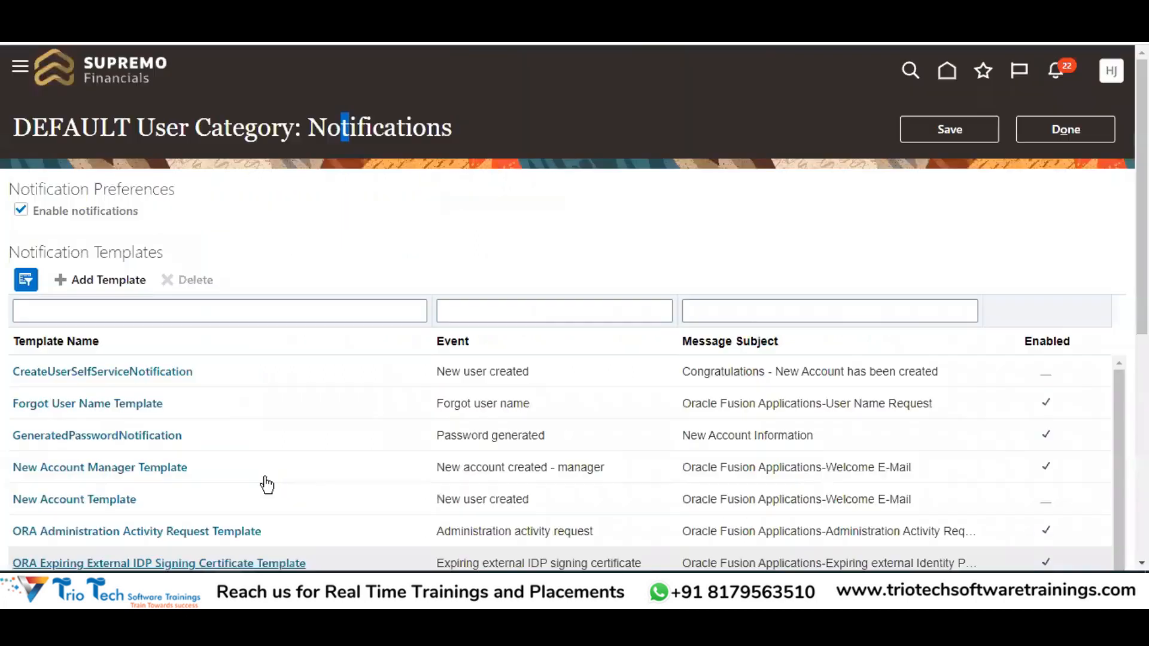
click(228, 582)
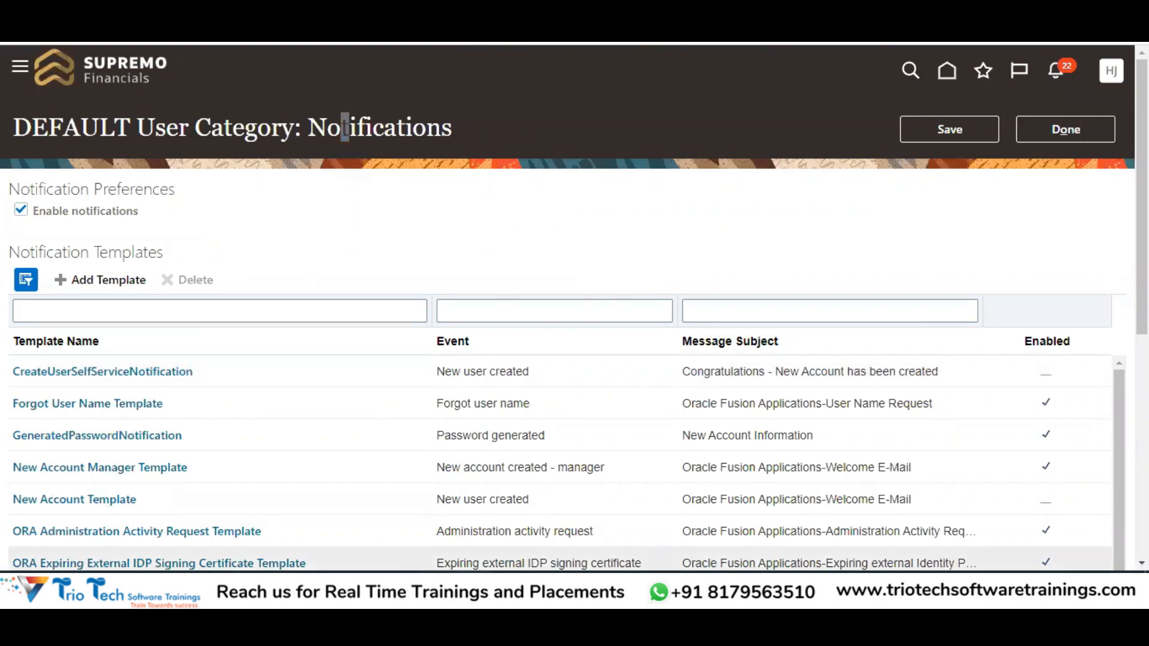
click(515, 582)
click(301, 223)
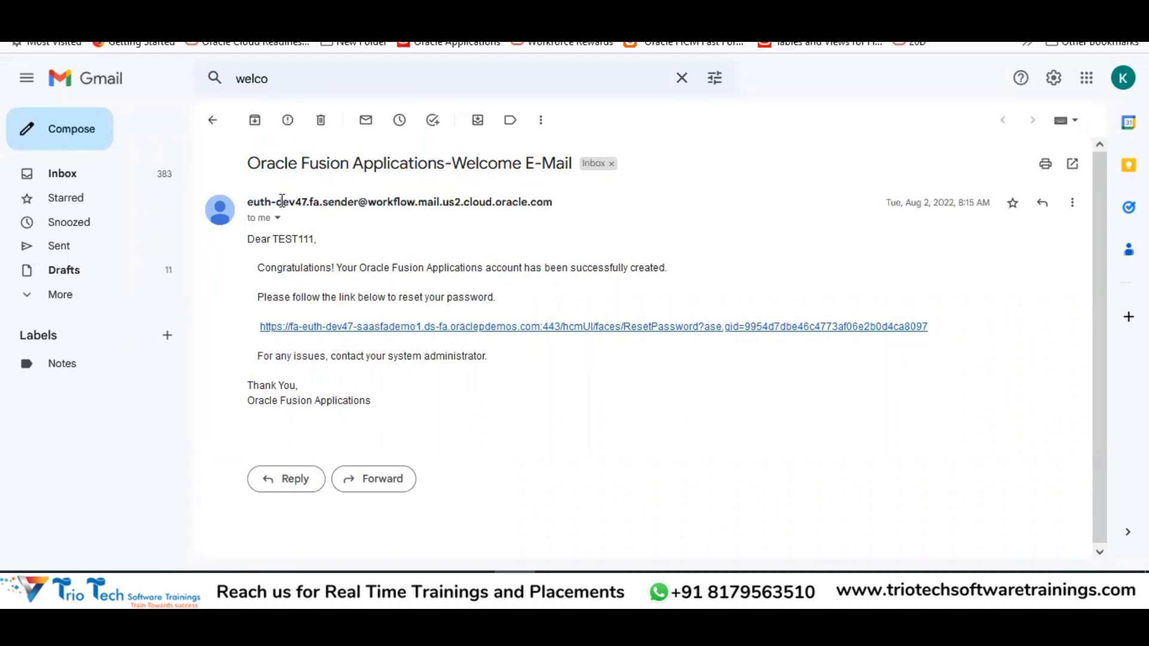
drag(282, 202, 305, 207)
drag(551, 203, 246, 201)
Read the greeting, account-created sentence, password reset instruction, admin-contact line and subject
double_click(259, 236)
drag(292, 241, 314, 241)
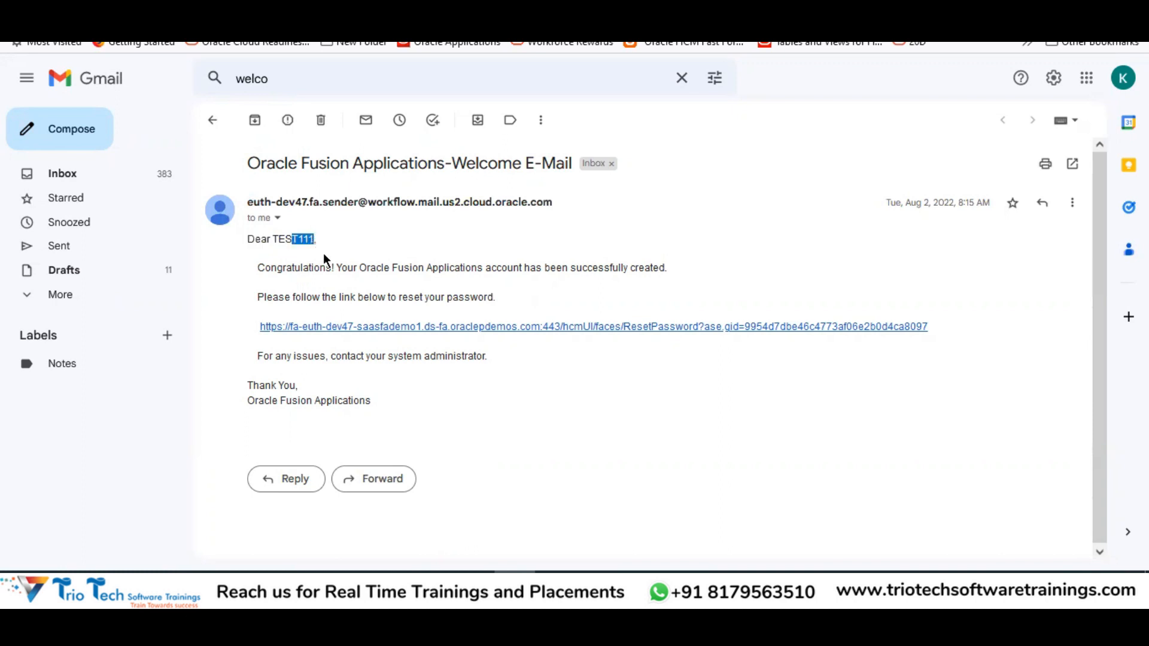
double_click(280, 267)
drag(359, 267, 657, 269)
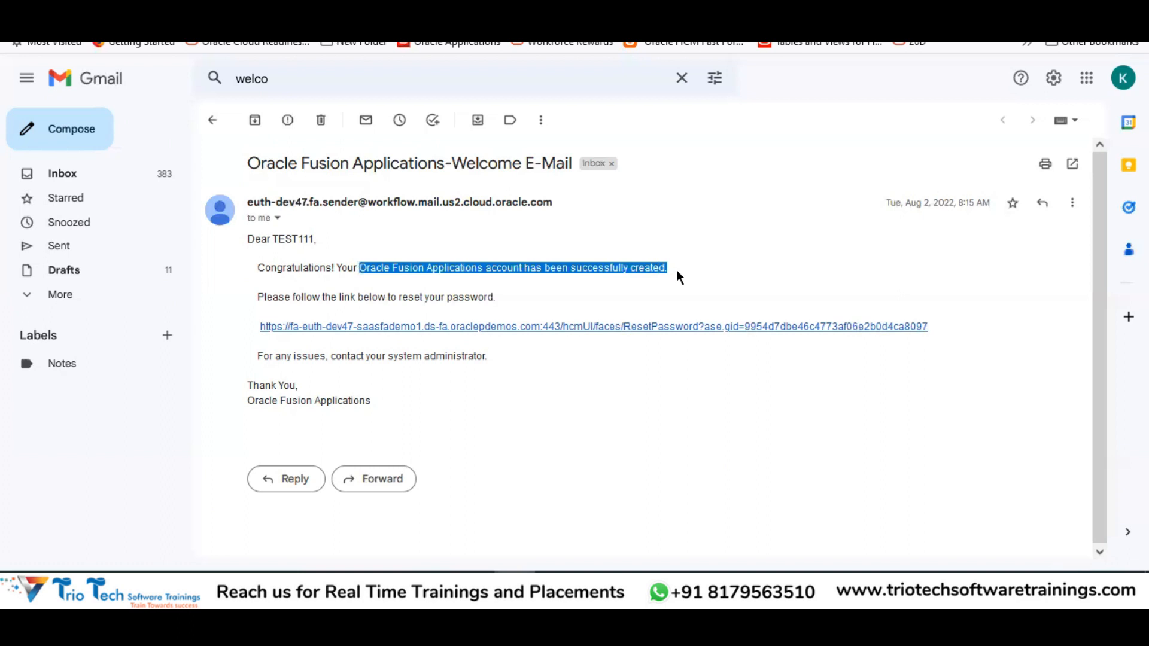
drag(279, 297, 503, 307)
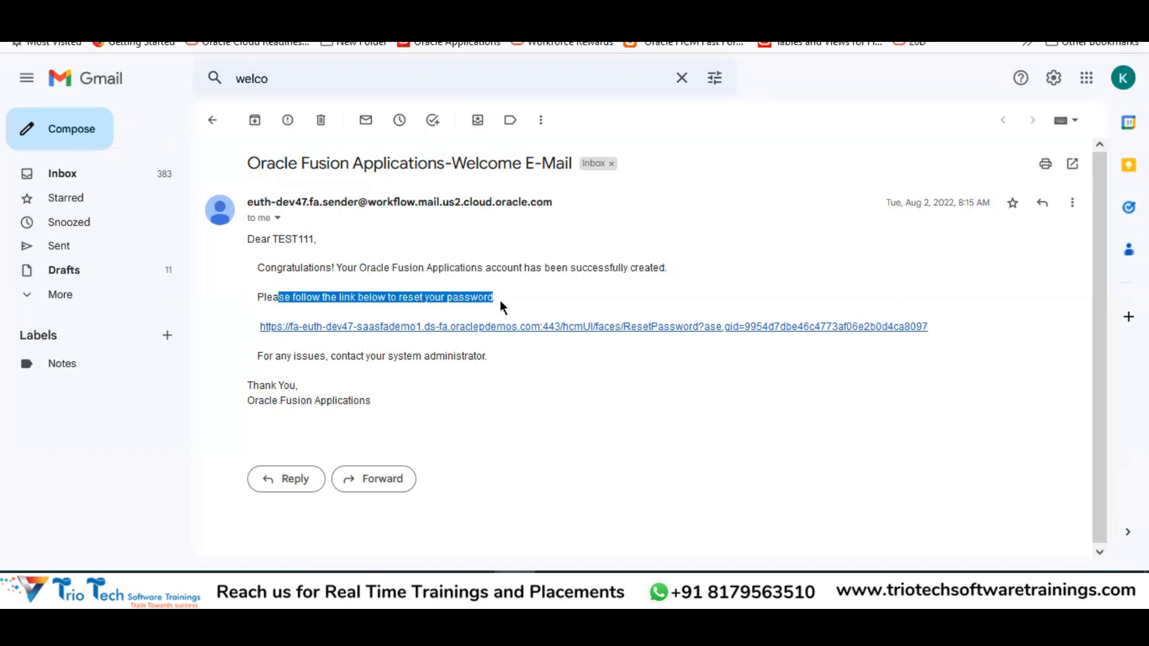
drag(273, 356, 467, 359)
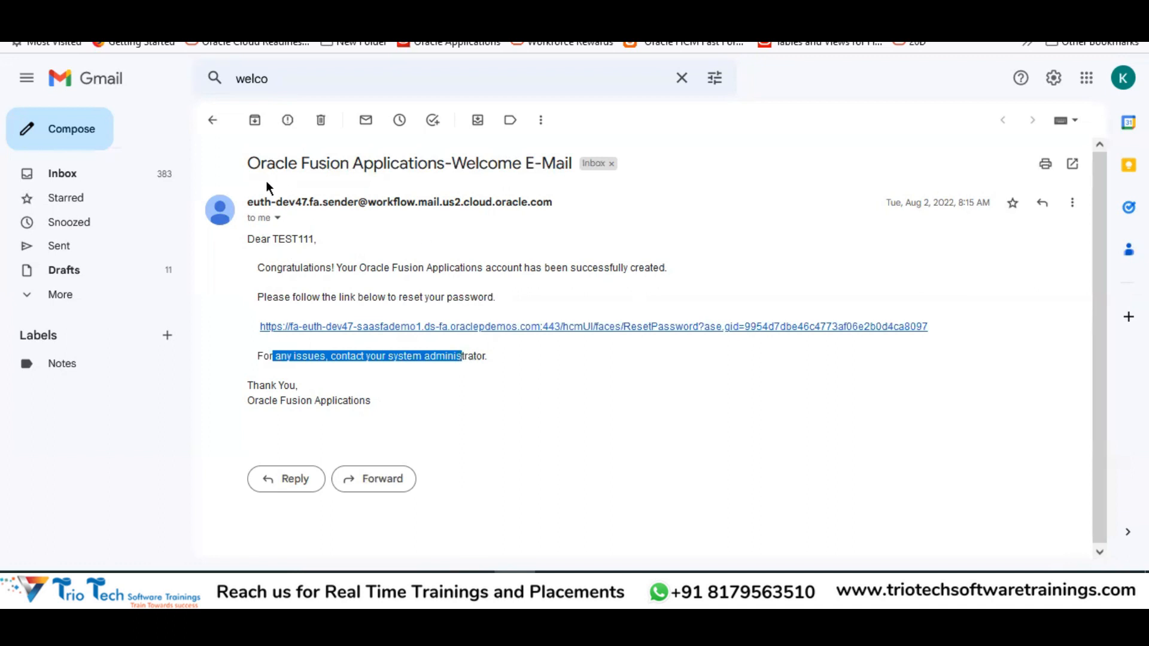
click(246, 168)
drag(246, 169, 568, 166)
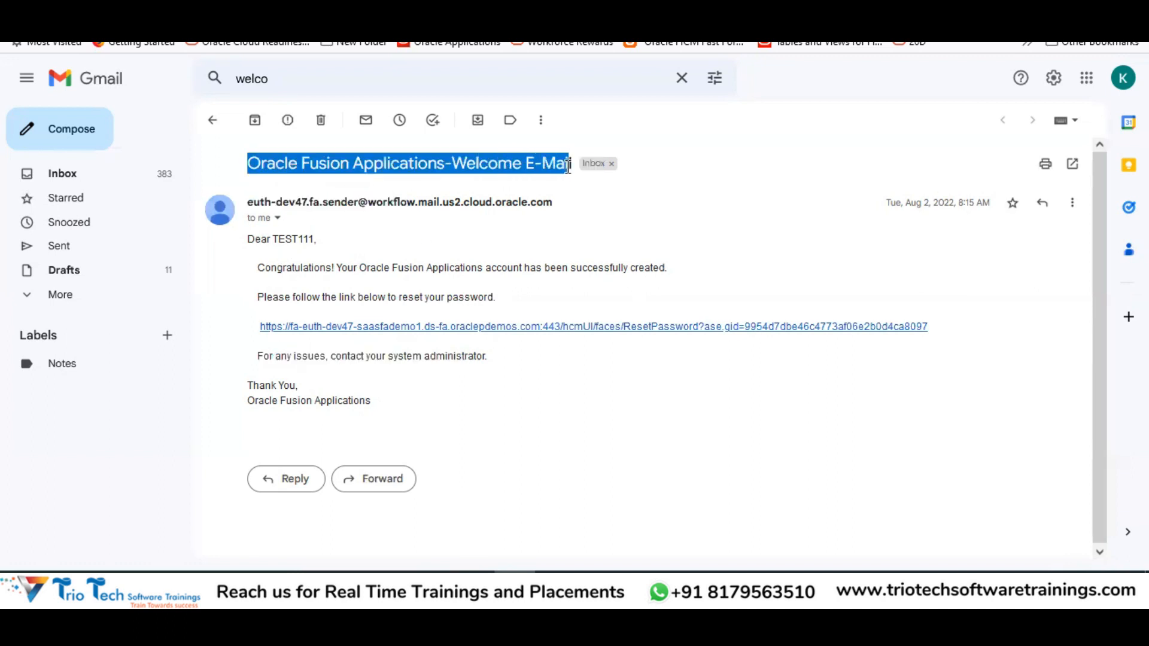
key(alt+Tab)
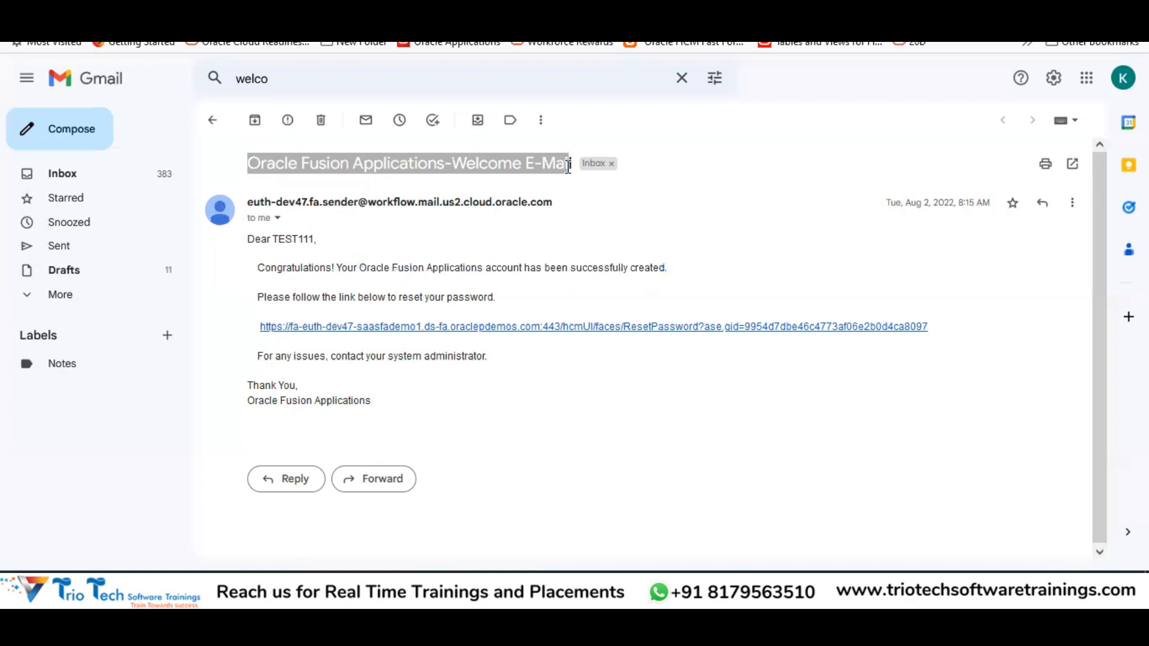
Check ORA New Account Template's Welcome E-Mail subject, then view CreateUserSelfServiceNotification and cancel out unchanged
scroll(758, 396, down, 5)
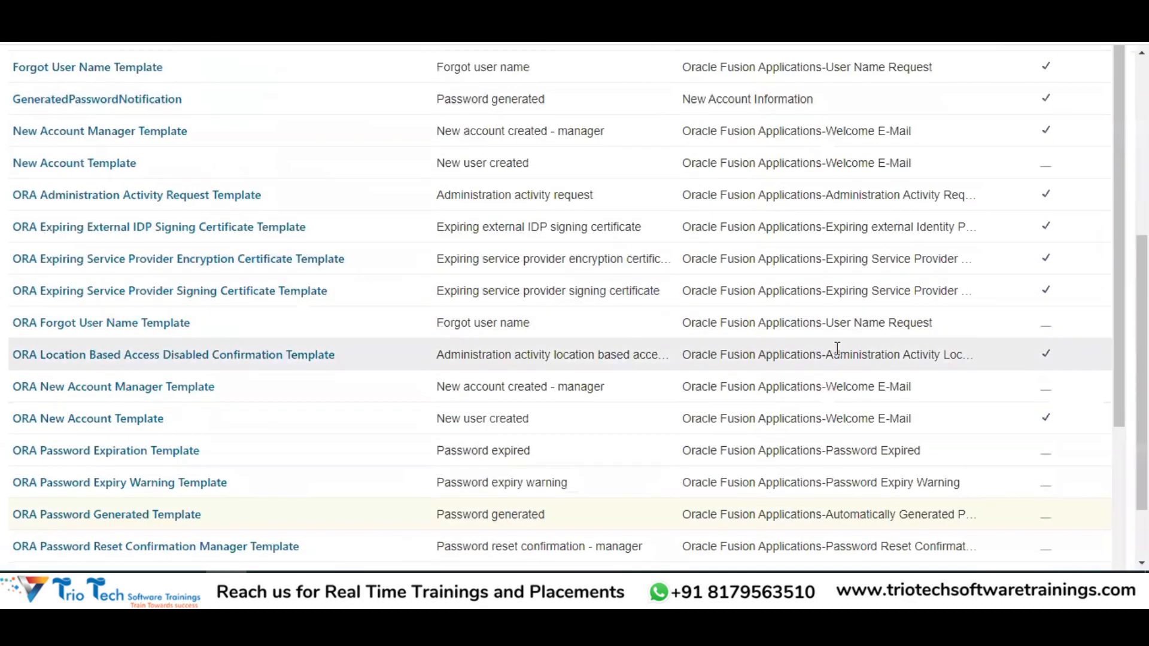
click(556, 418)
drag(687, 424, 915, 418)
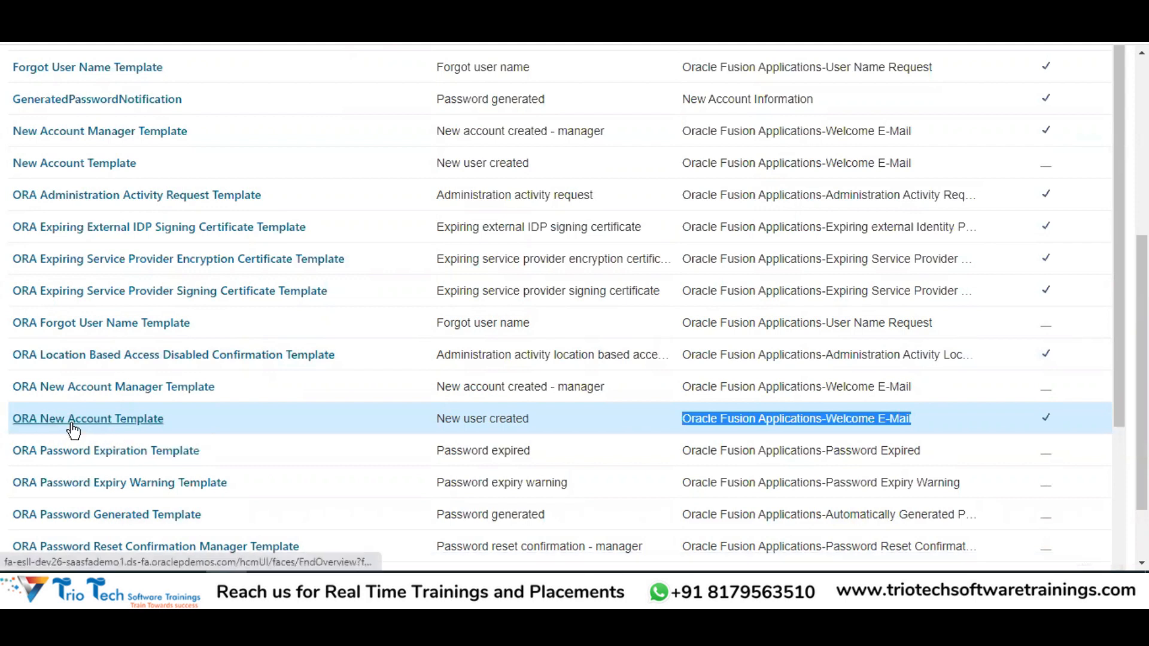
scroll(261, 387, up, 3)
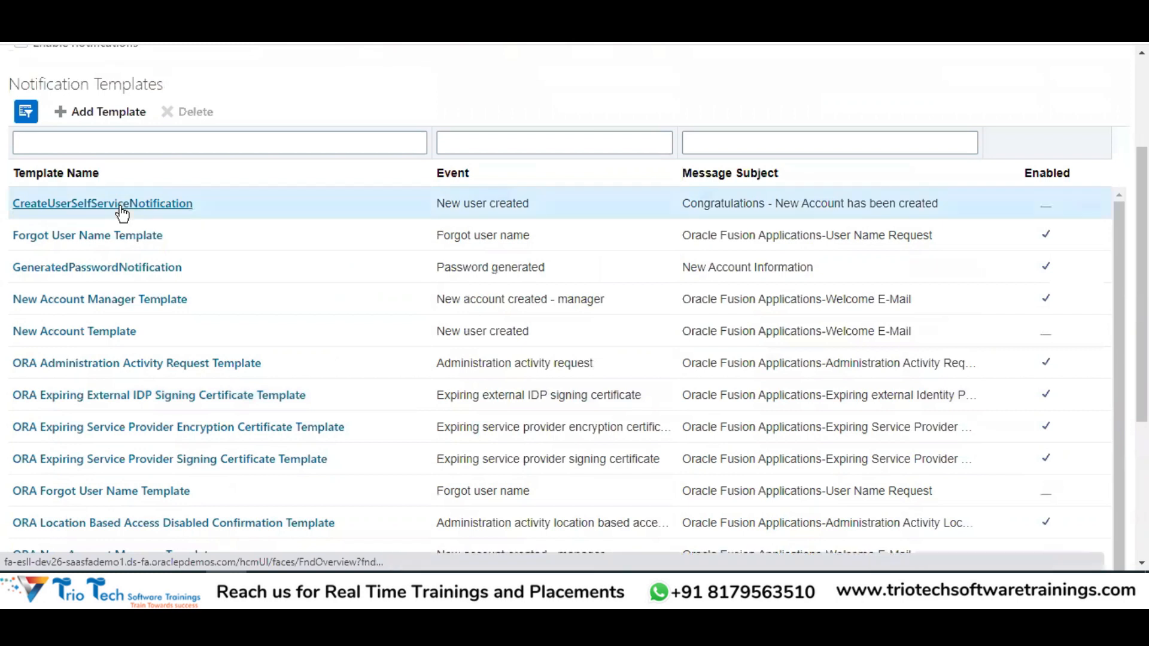
click(119, 206)
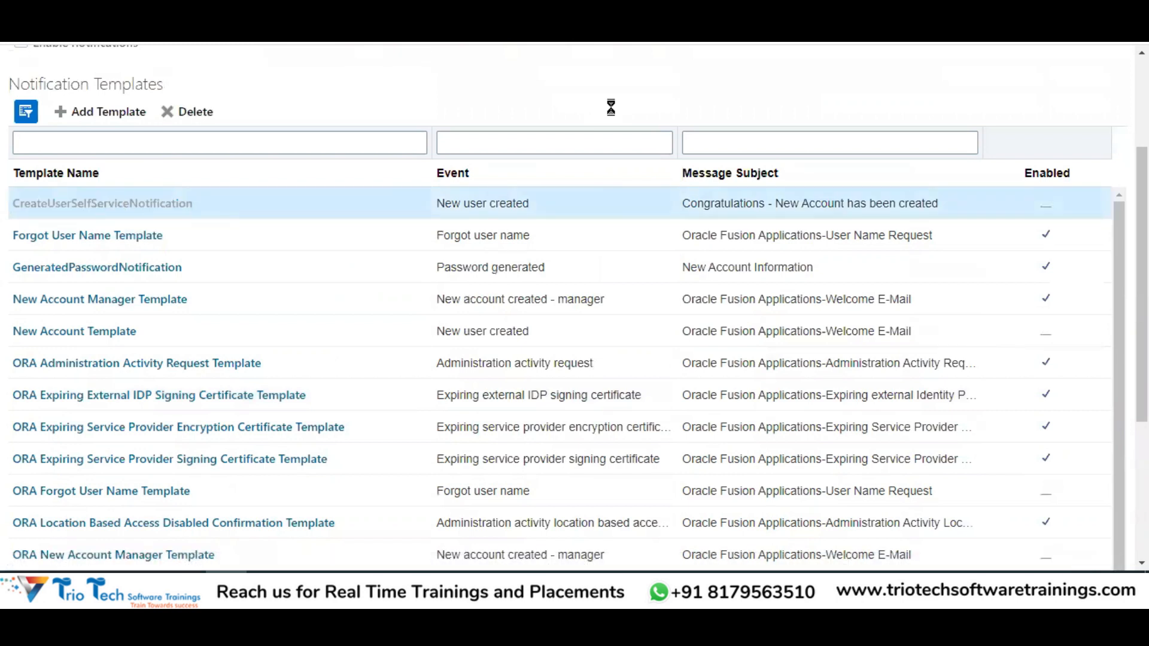
scroll(671, 300, down, 4)
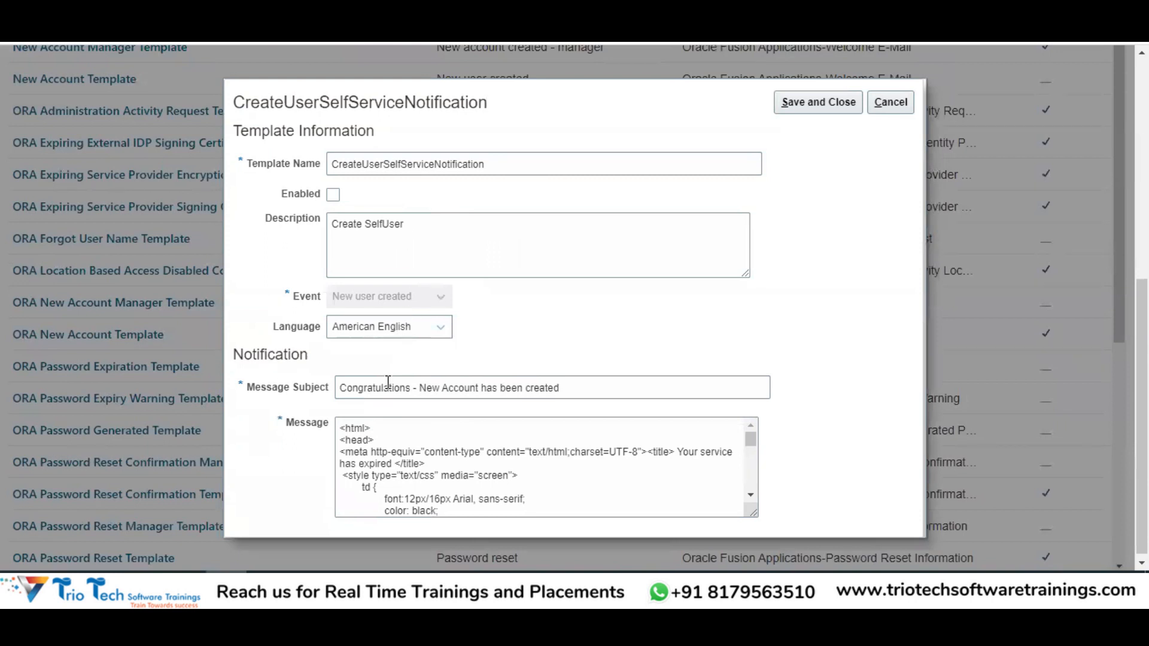
click(890, 103)
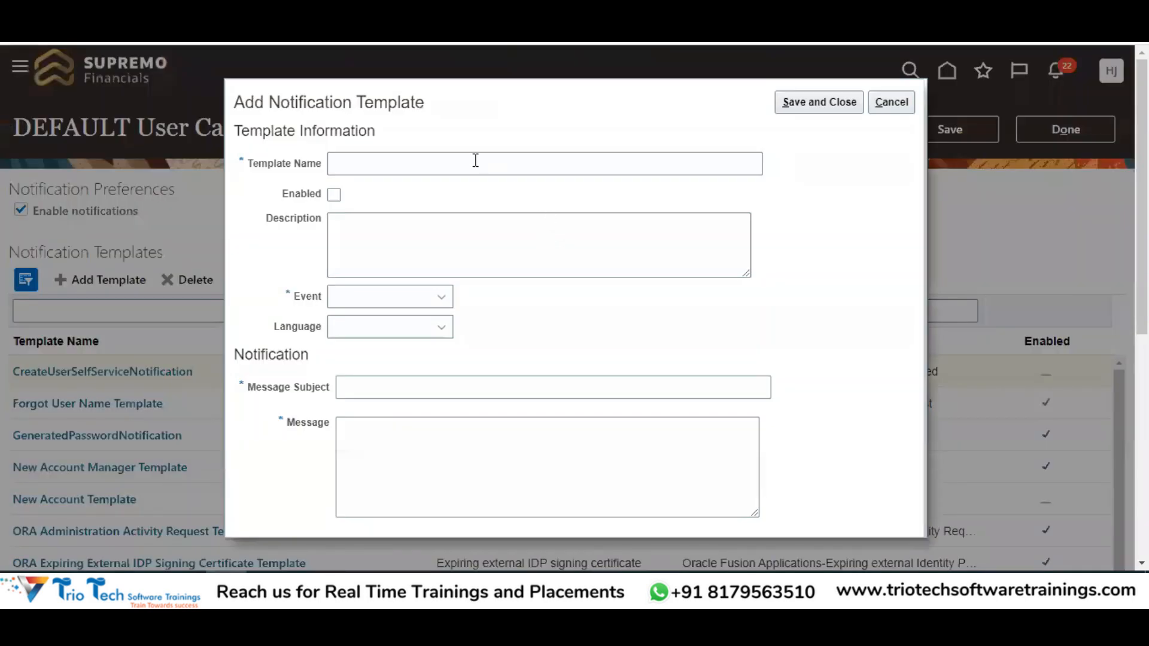
Name the new template 'New User Creation', enable it, and set its event to New user created
click(476, 160)
text(New User Creat)
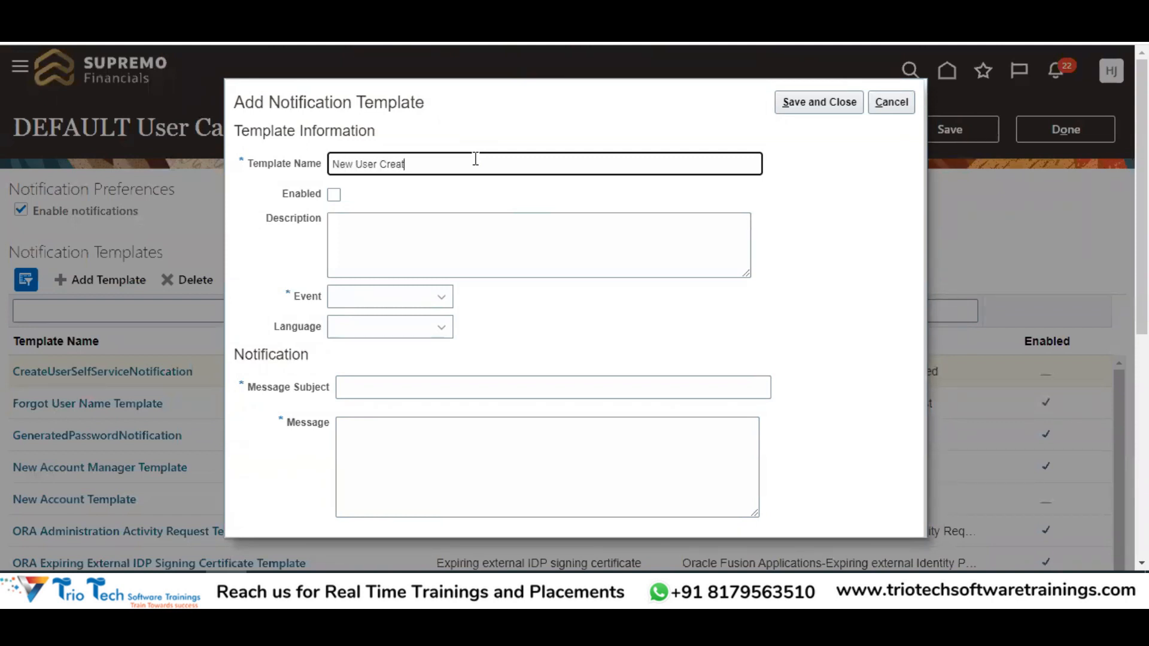
text(ion)
key(BackSpace)
text(on)
click(334, 194)
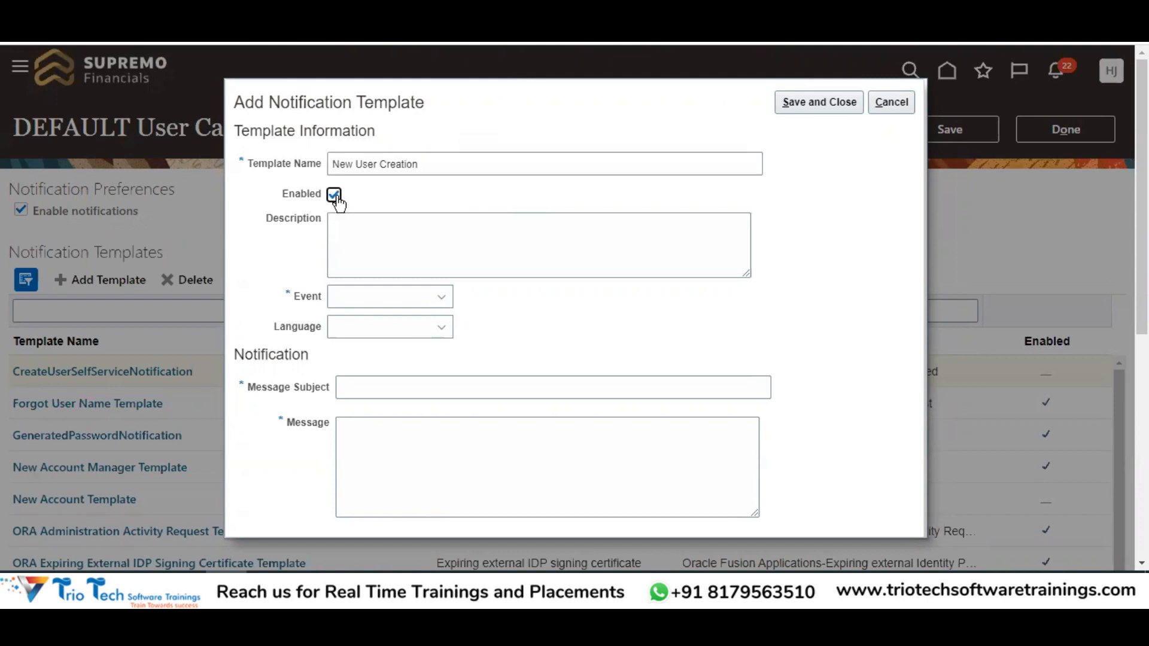
drag(294, 301, 325, 289)
click(415, 298)
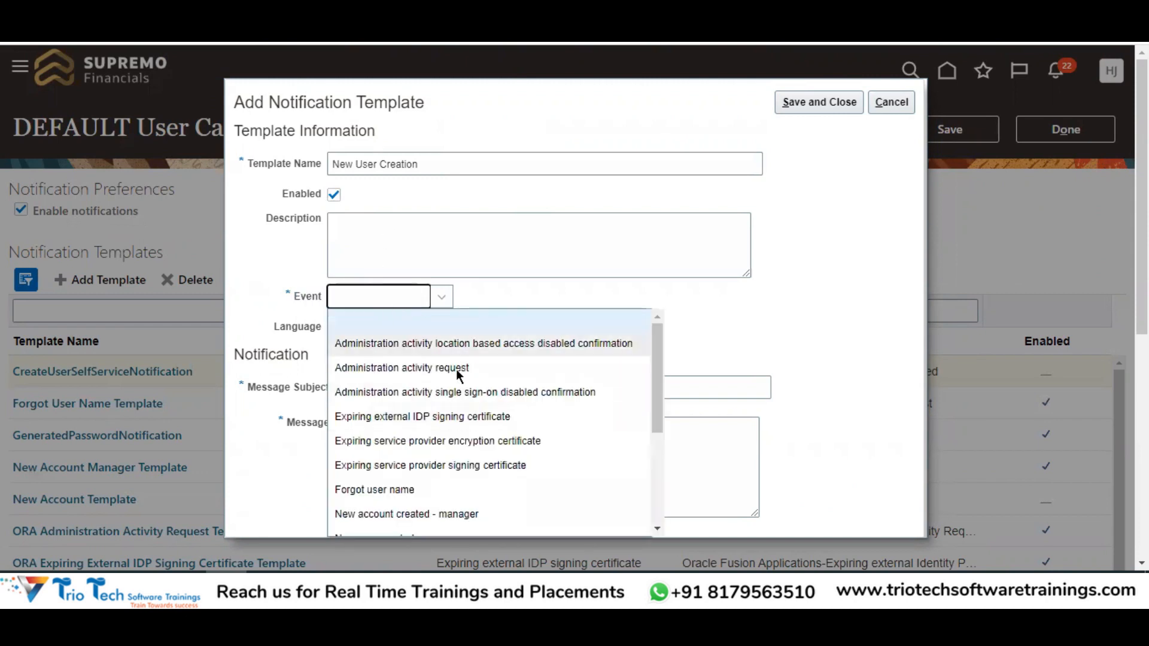
scroll(446, 363, down, 3)
scroll(435, 409, up, 3)
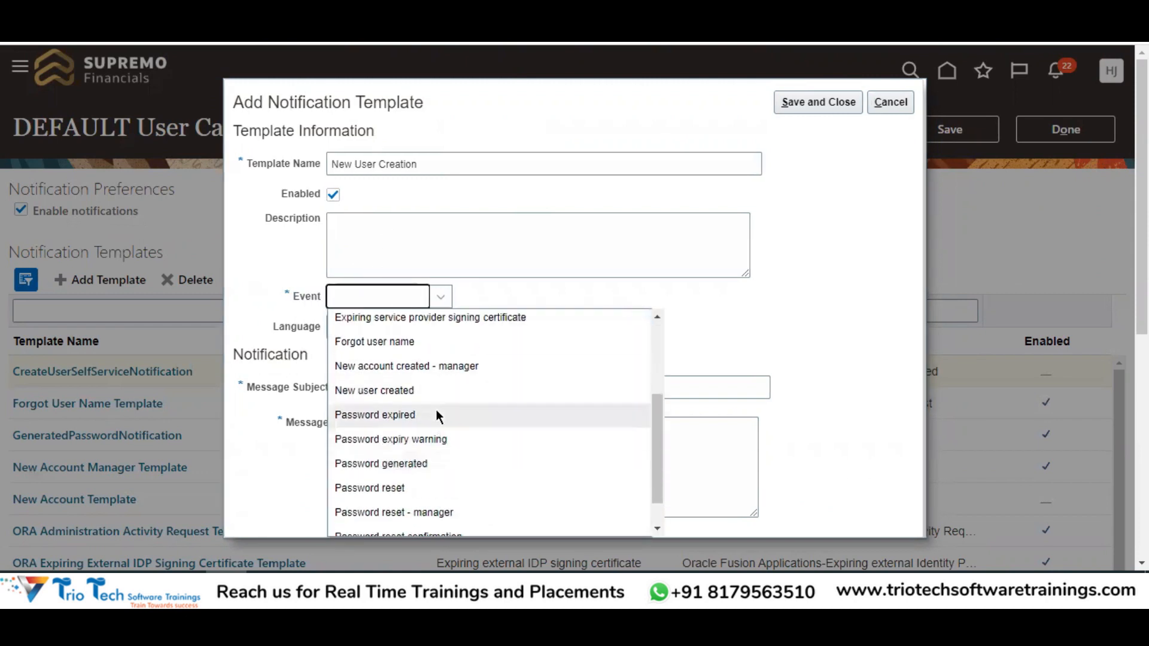
scroll(454, 415, down, 2)
scroll(419, 430, down, 2)
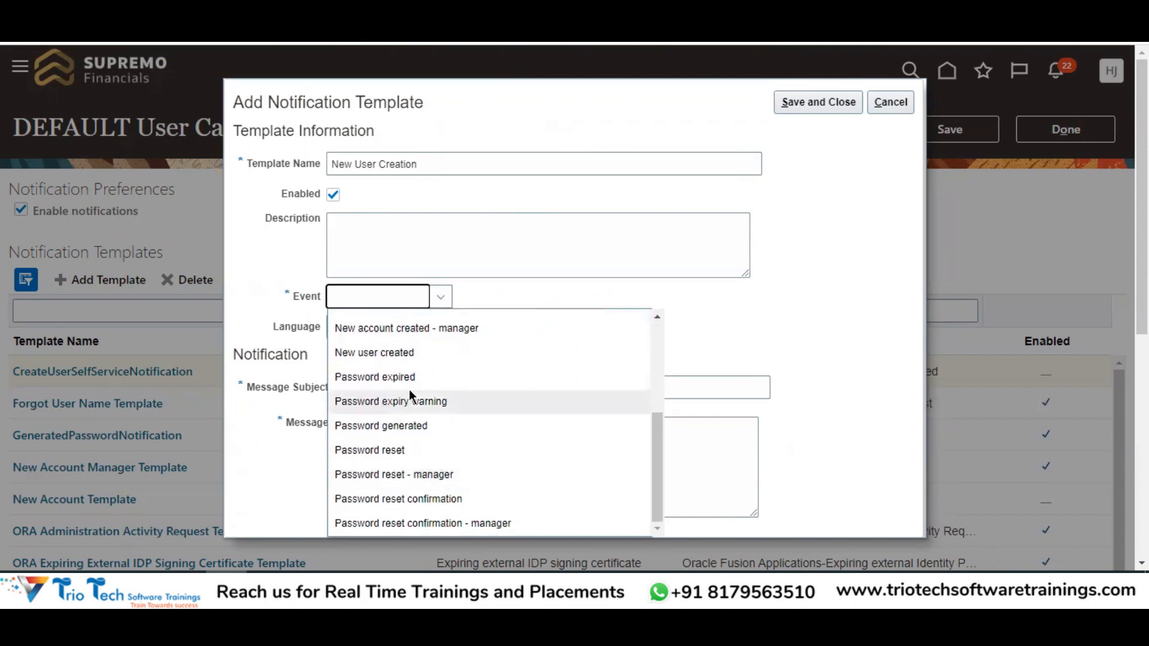
click(383, 353)
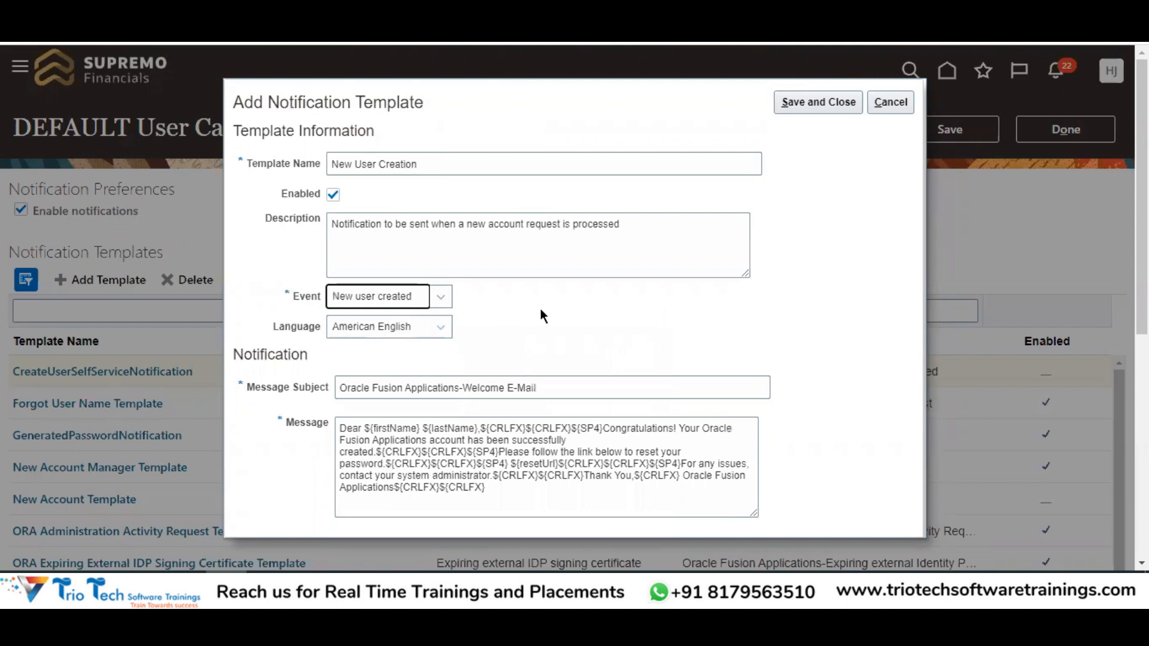
Add 'Please feel free to reach the Admin' to the message, set subject 'Welcome to TATA Group Family', and save
scroll(541, 309, down, 3)
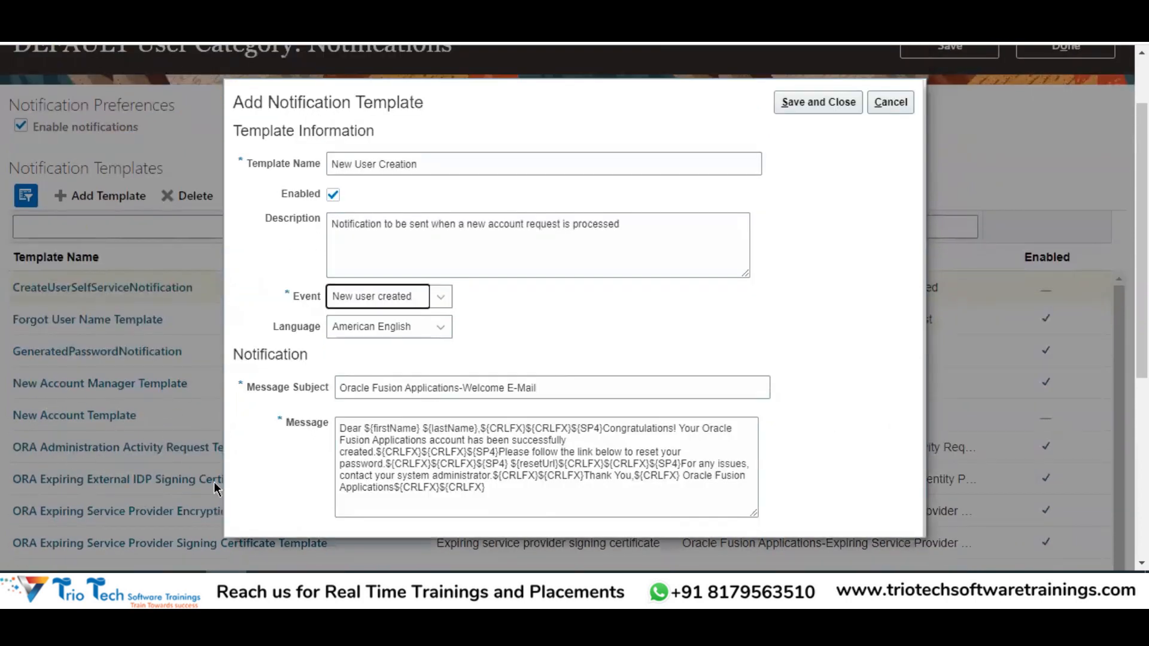
click(472, 472)
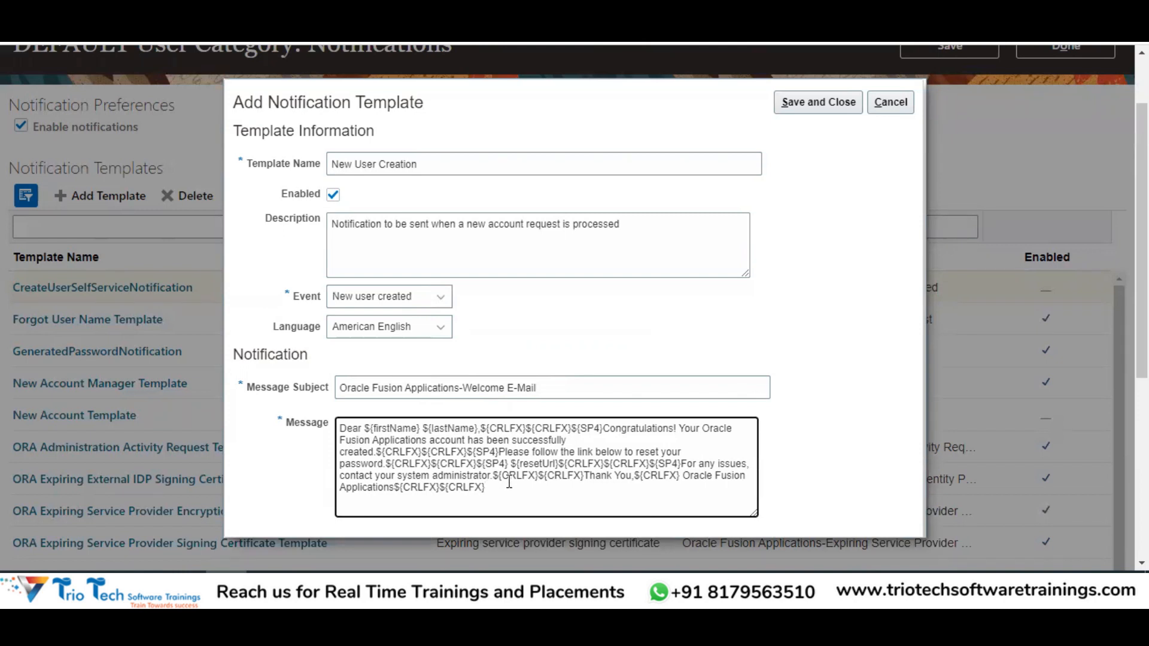
text(Please feel free to reach the )
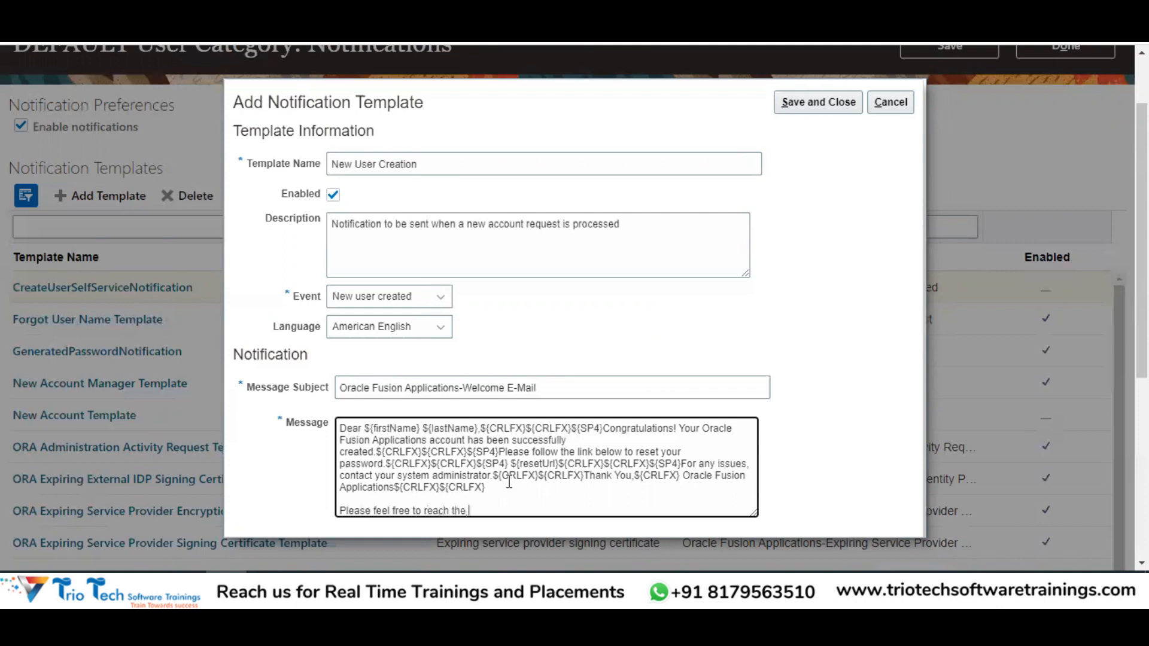
text(Admin)
triple_click(561, 388)
key(BackSpace)
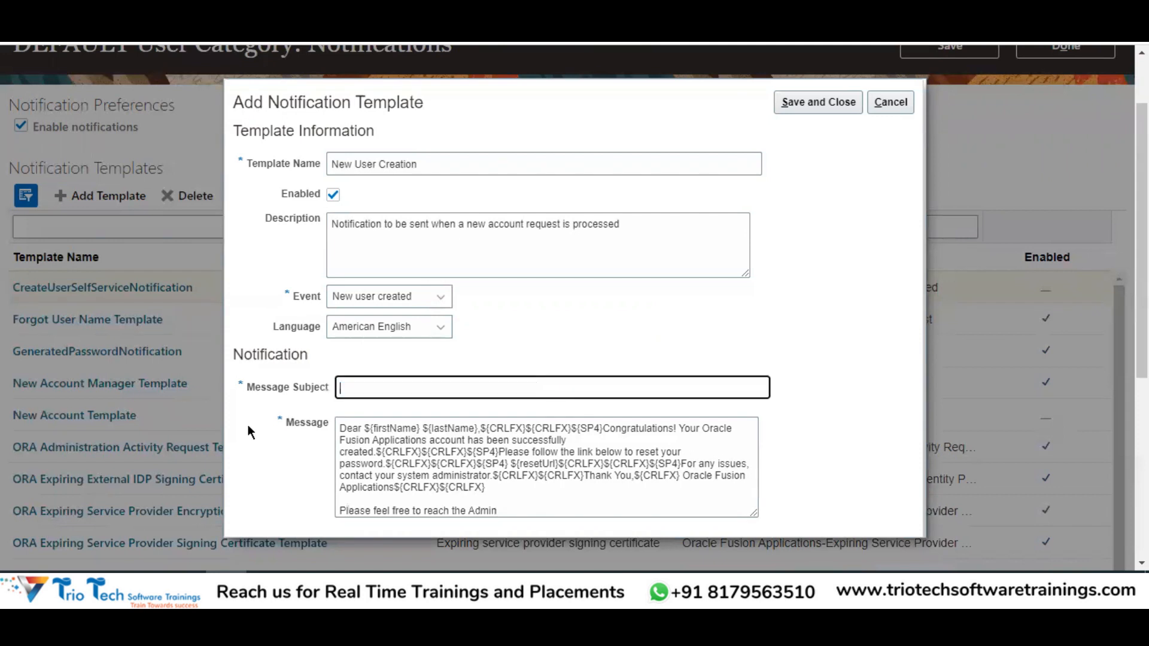
text(Welcome to TATA Group GF)
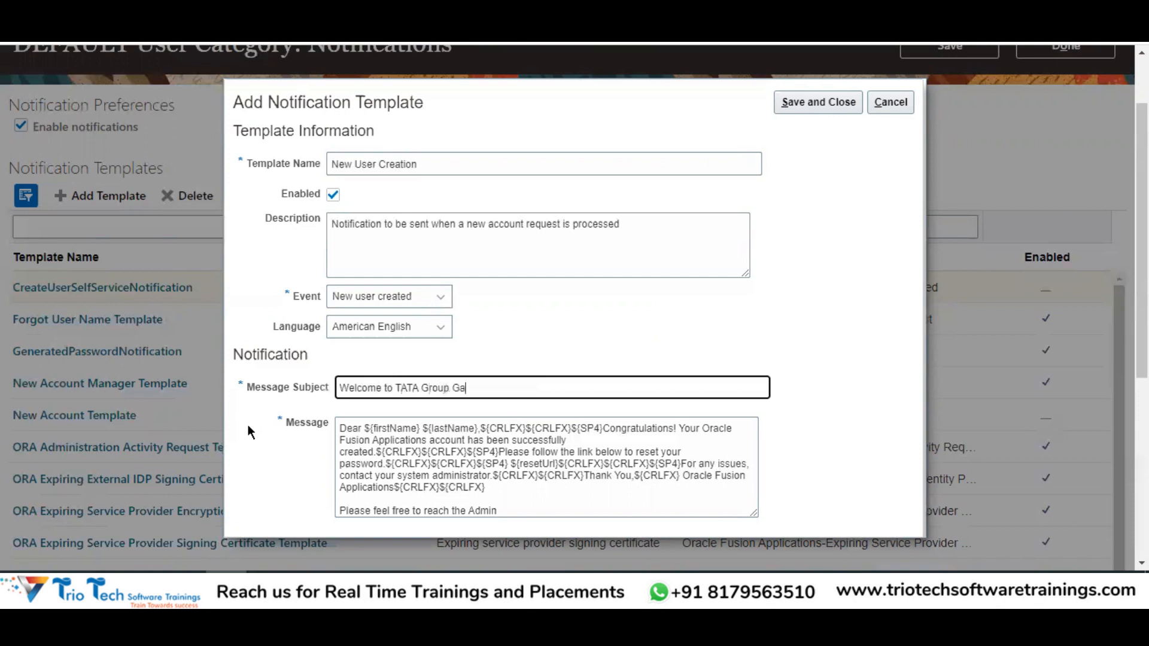
key(BackSpace)
text(amily)
scroll(518, 227, down, 3)
click(815, 102)
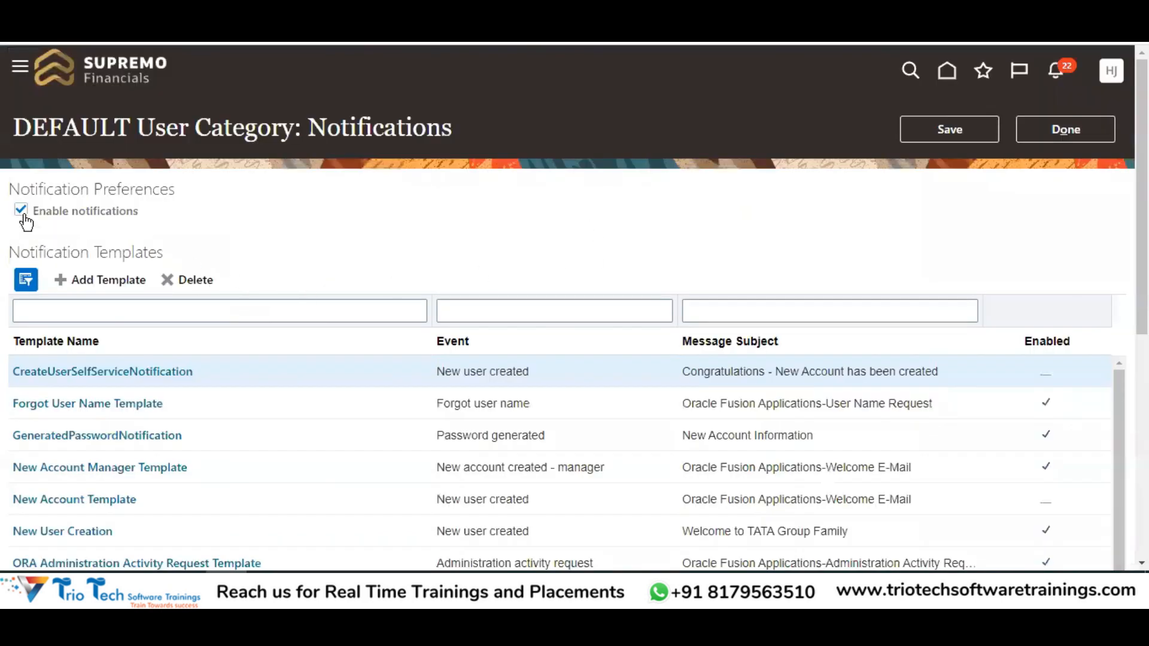
Check the New User Creation row in the templates table, then open the DEFAULT category's Users list
scroll(473, 431, down, 3)
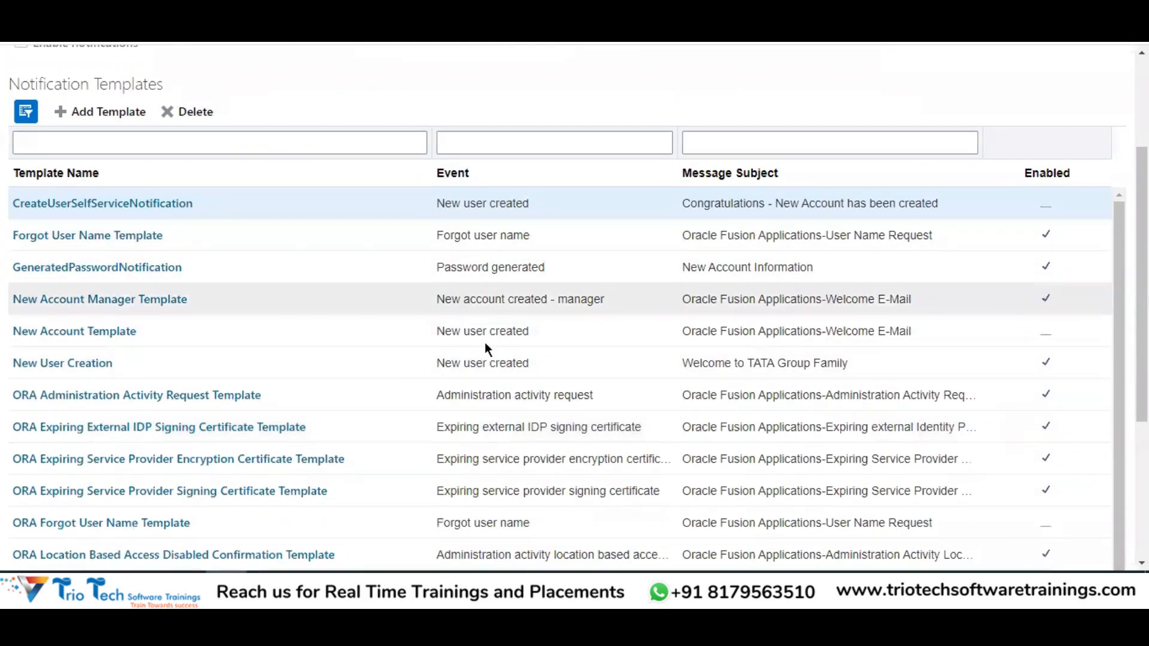
scroll(928, 170, up, 3)
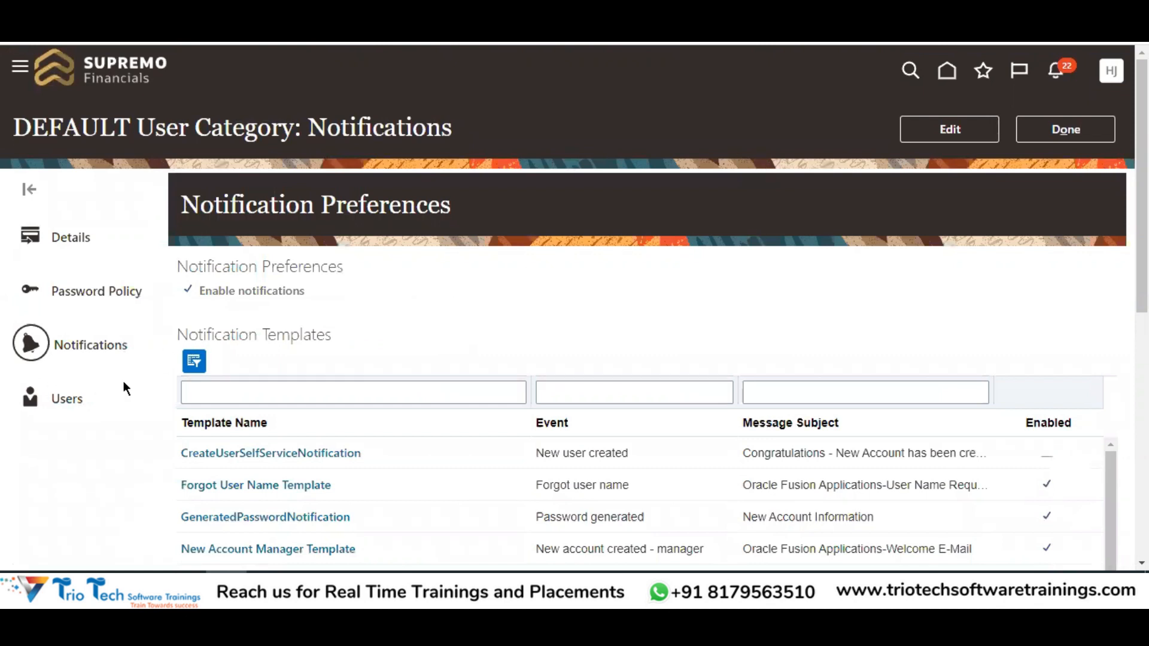
click(59, 407)
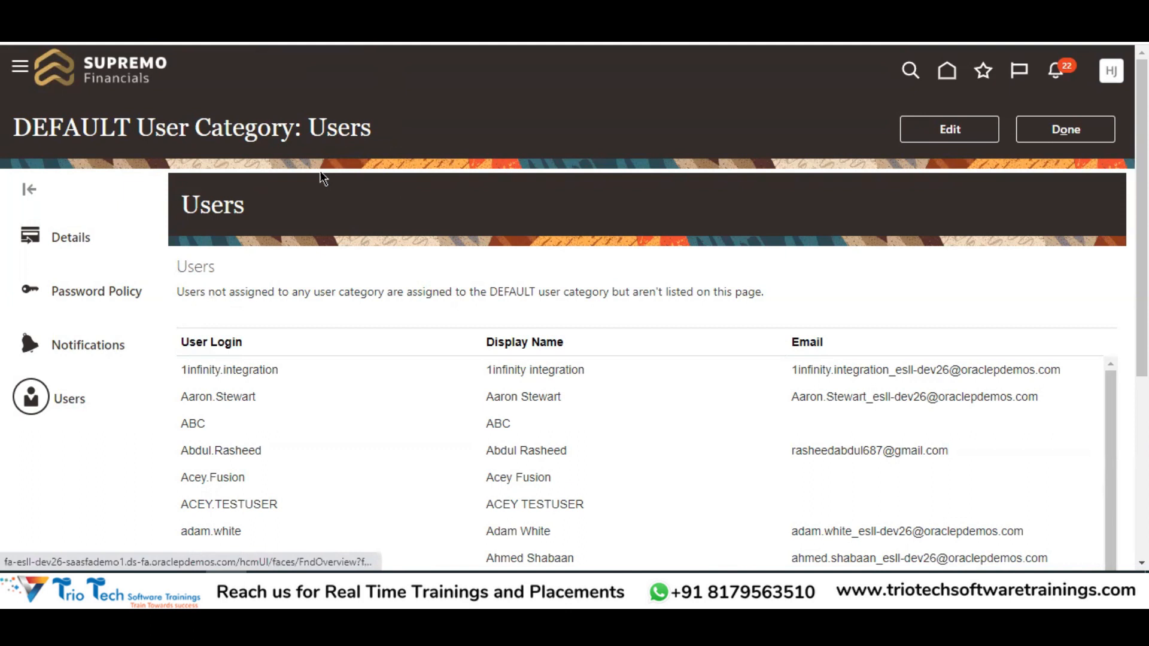
drag(308, 129, 383, 138)
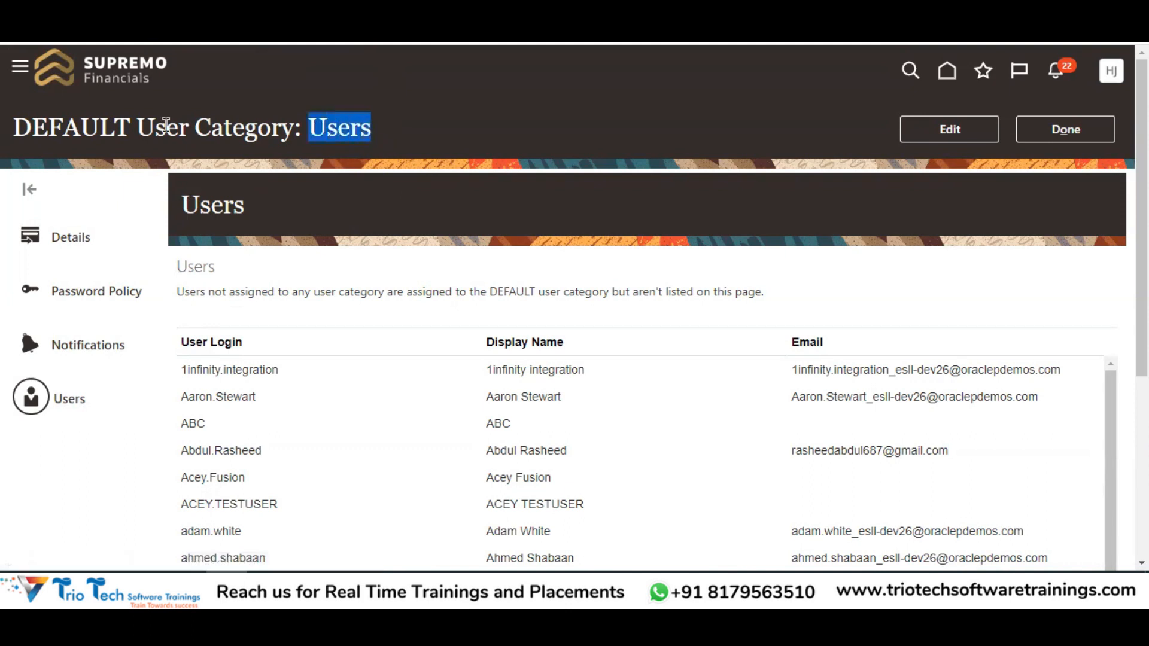
double_click(61, 114)
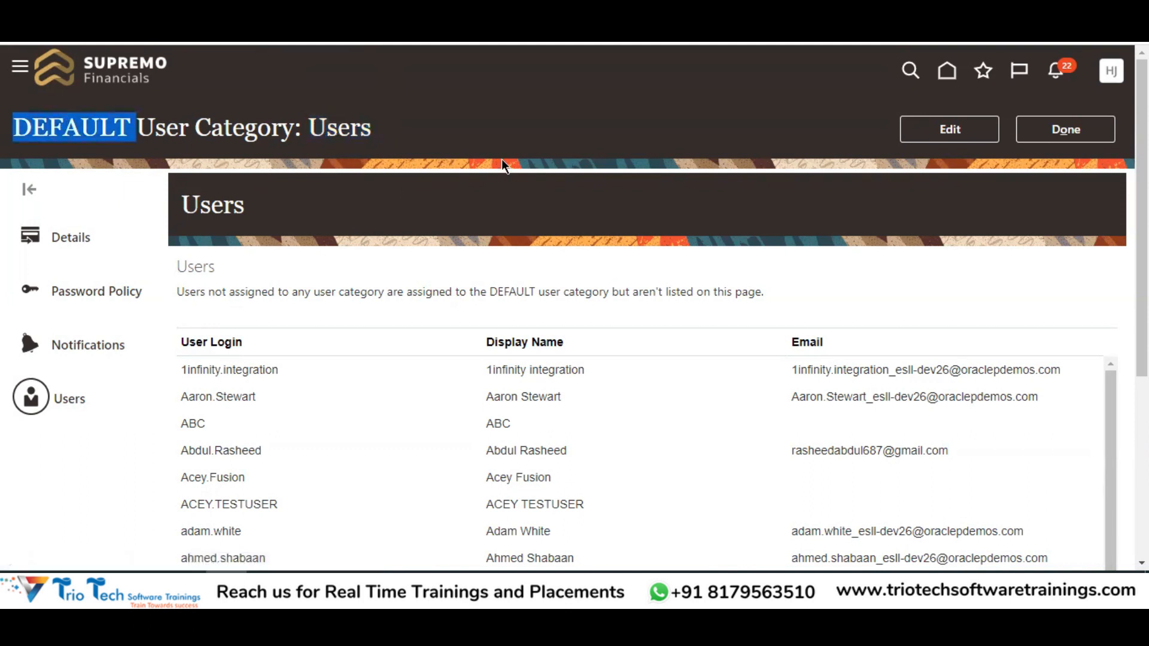
scroll(292, 367, down, 3)
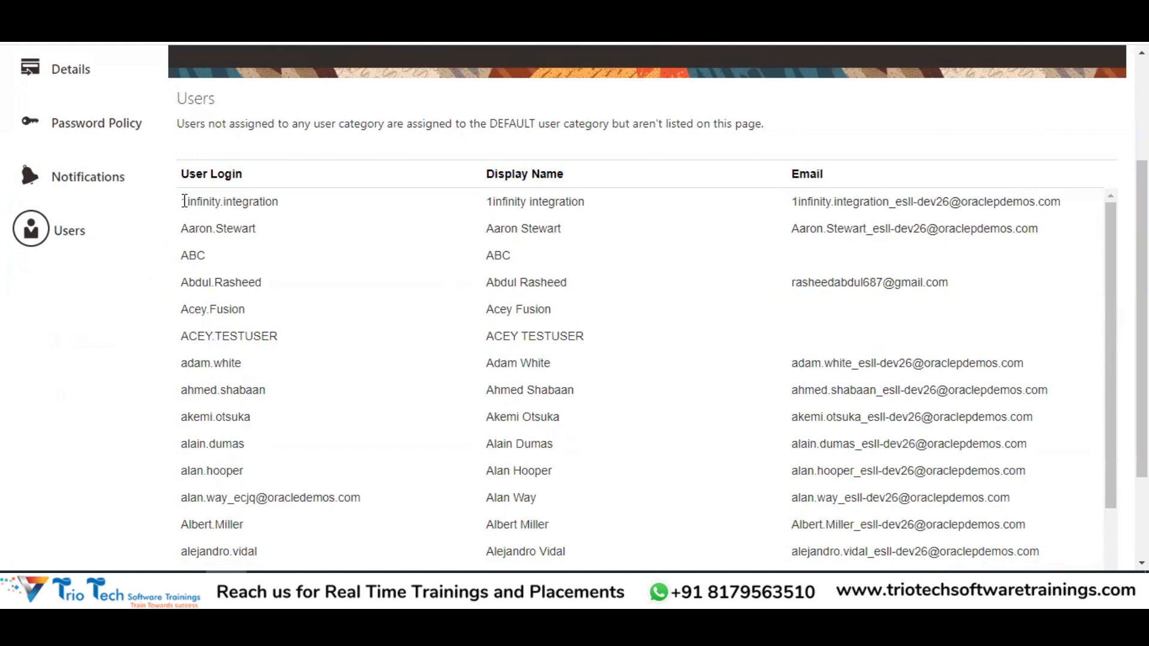
scroll(376, 305, down, 5)
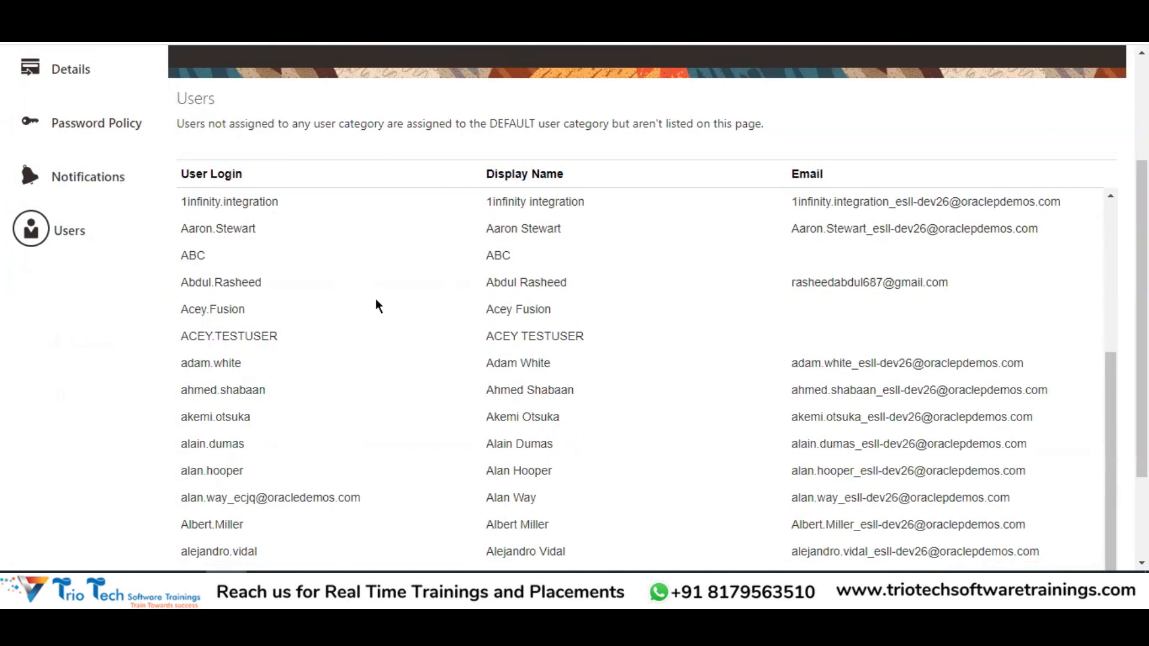
scroll(285, 367, up, 5)
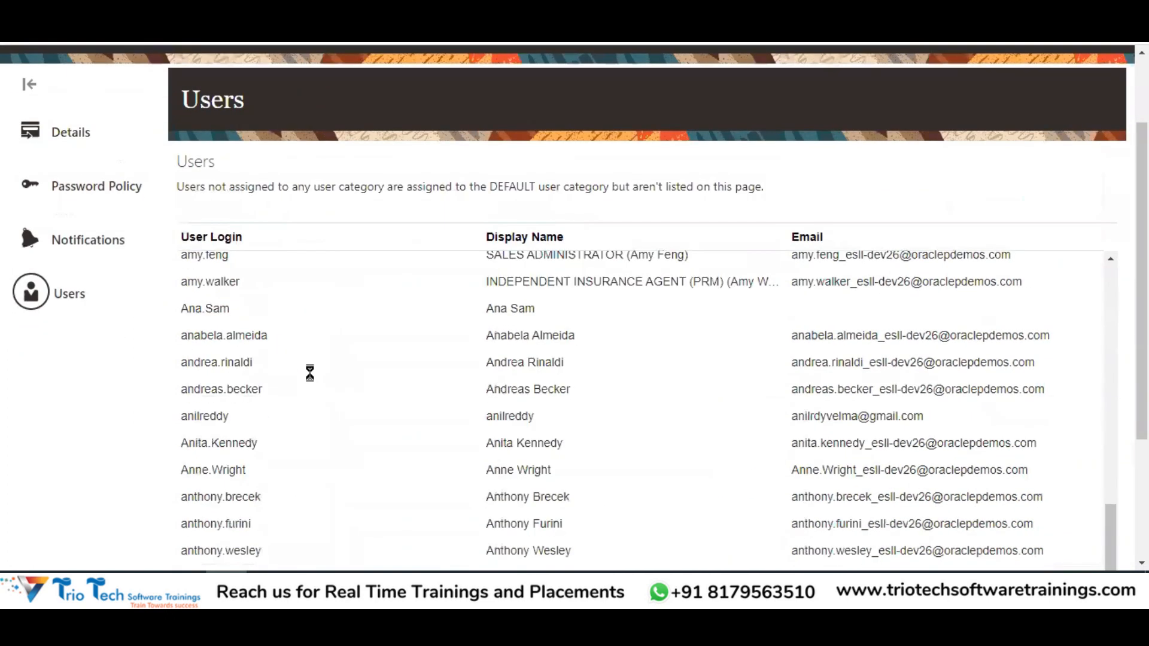
scroll(419, 371, down, 10)
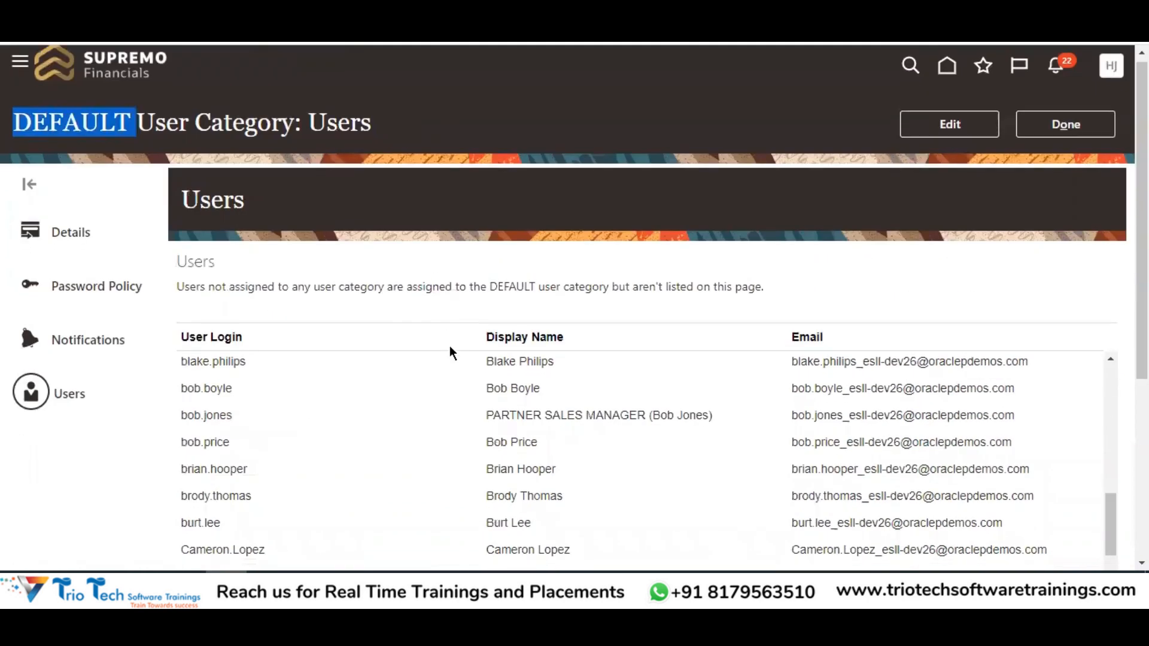
scroll(442, 368, down, 5)
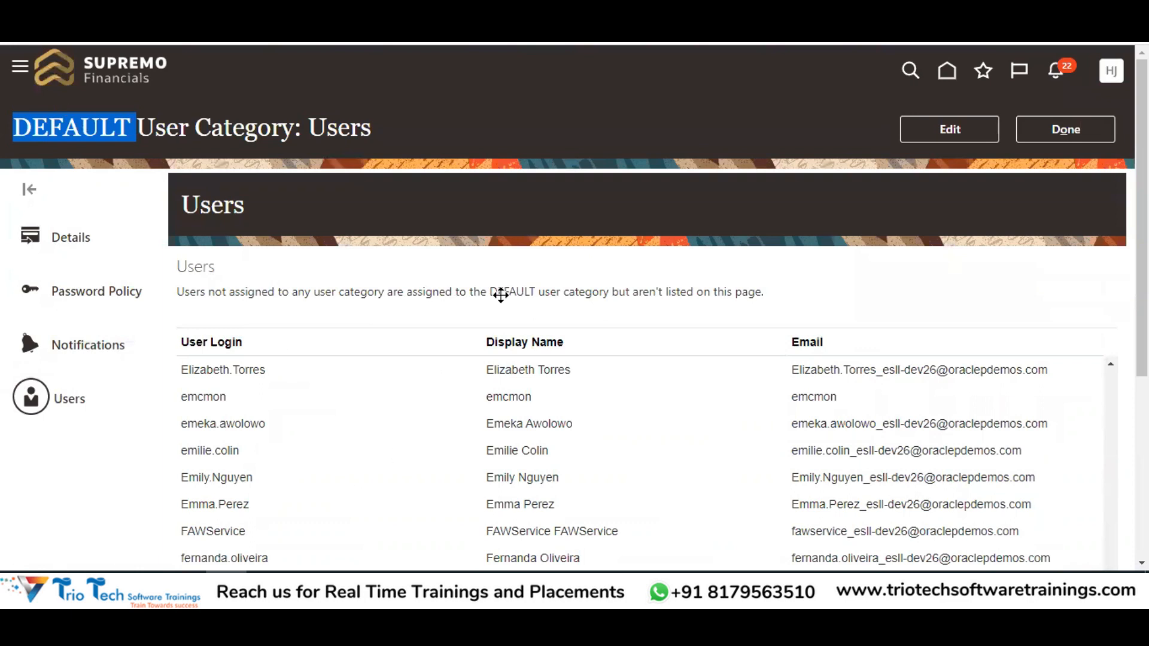
scroll(231, 495, down, 3)
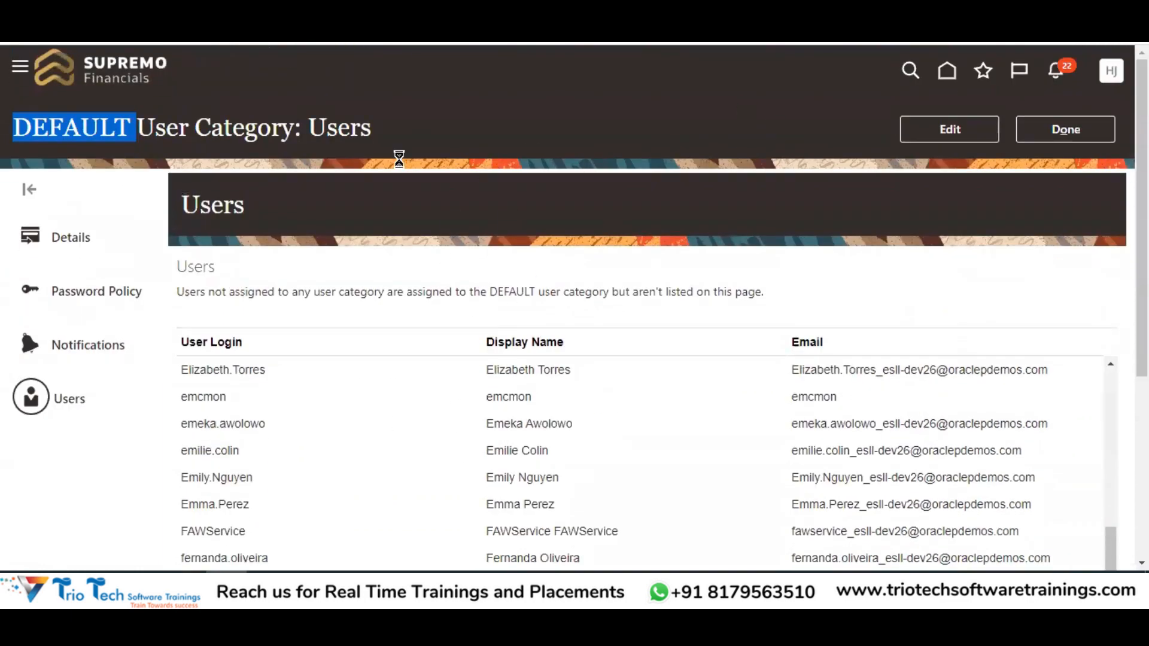
click(1062, 129)
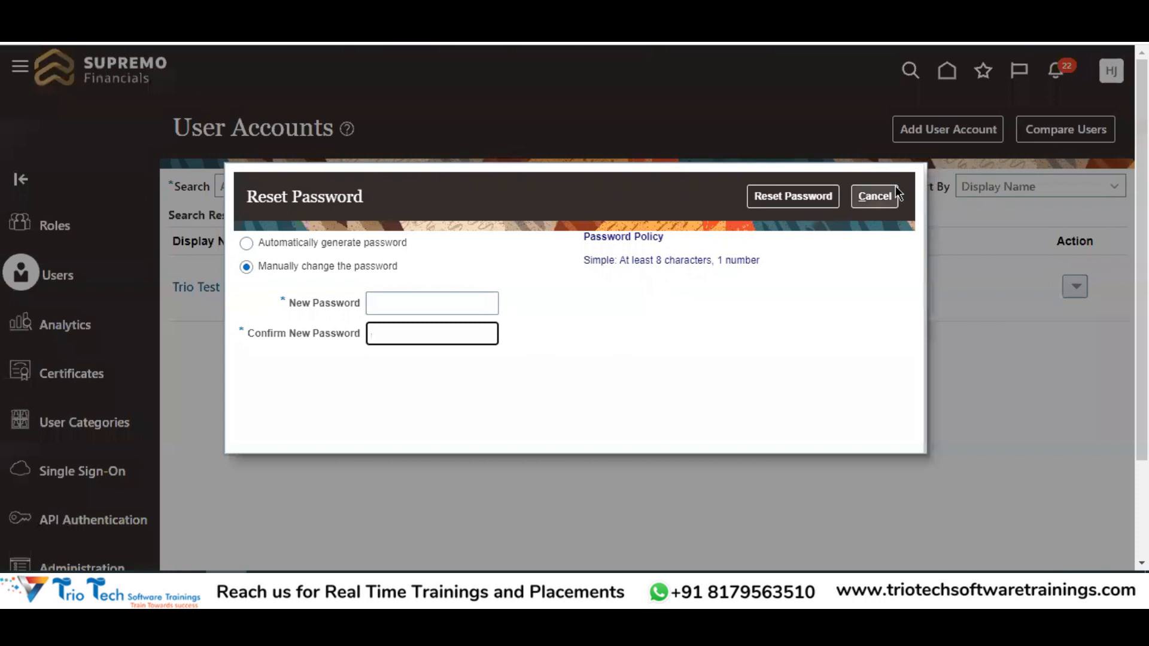
Cancel the password reset, start Add User Account, and view the User Category choices, leaving DEFAULT
key(Escape)
click(935, 131)
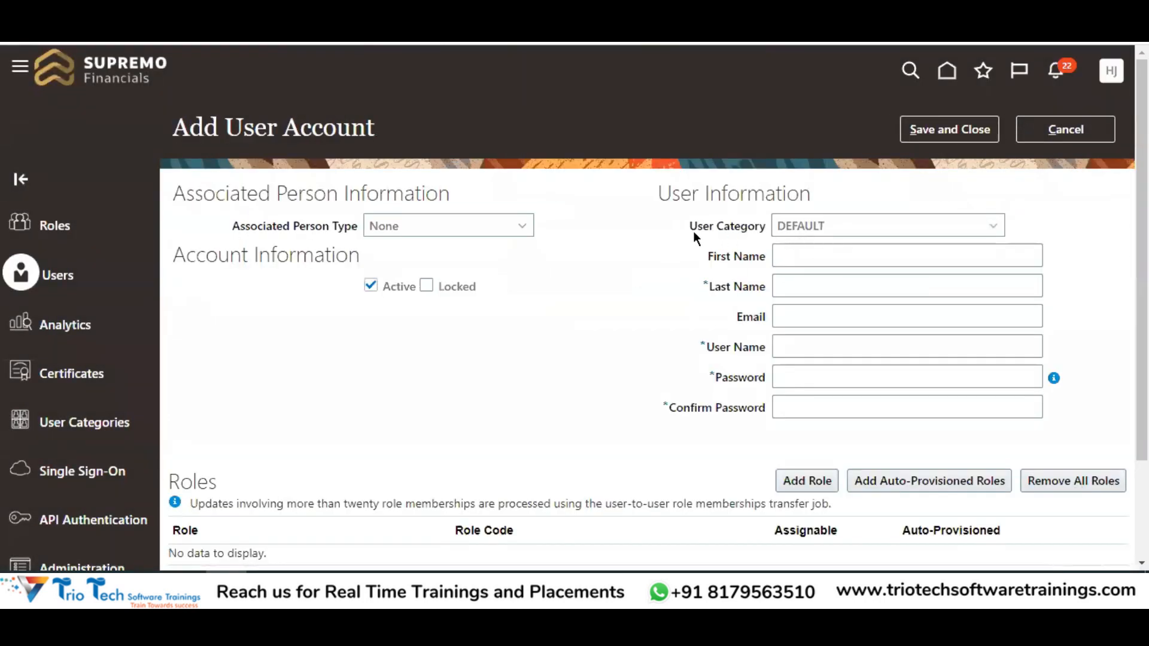
drag(754, 225, 762, 225)
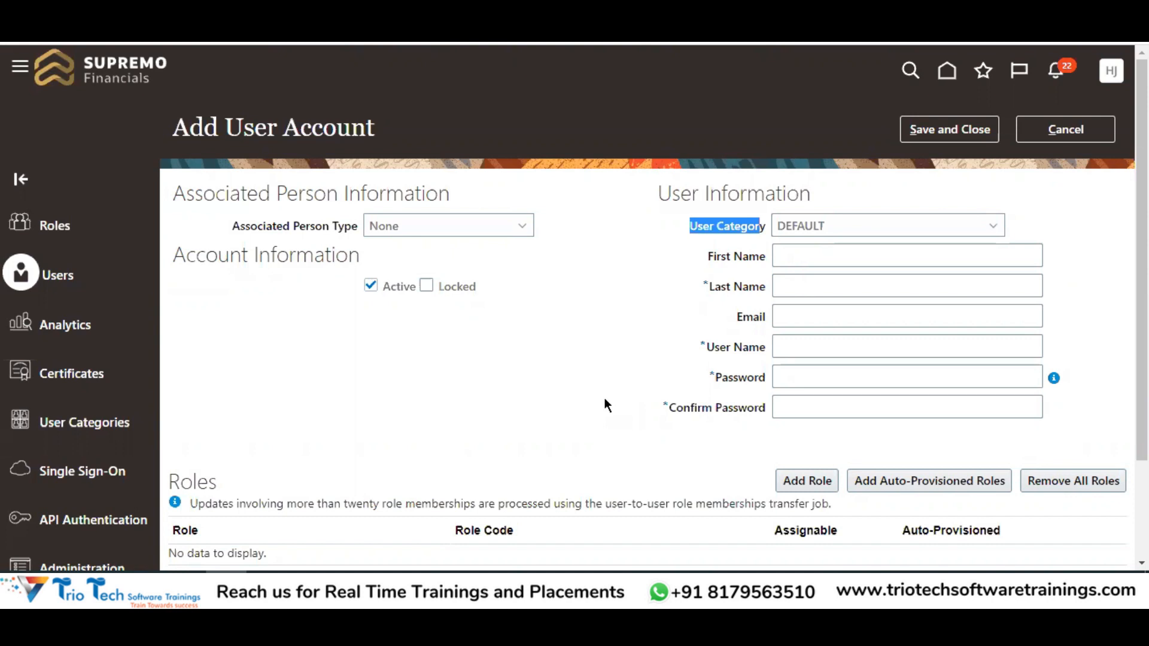
click(846, 235)
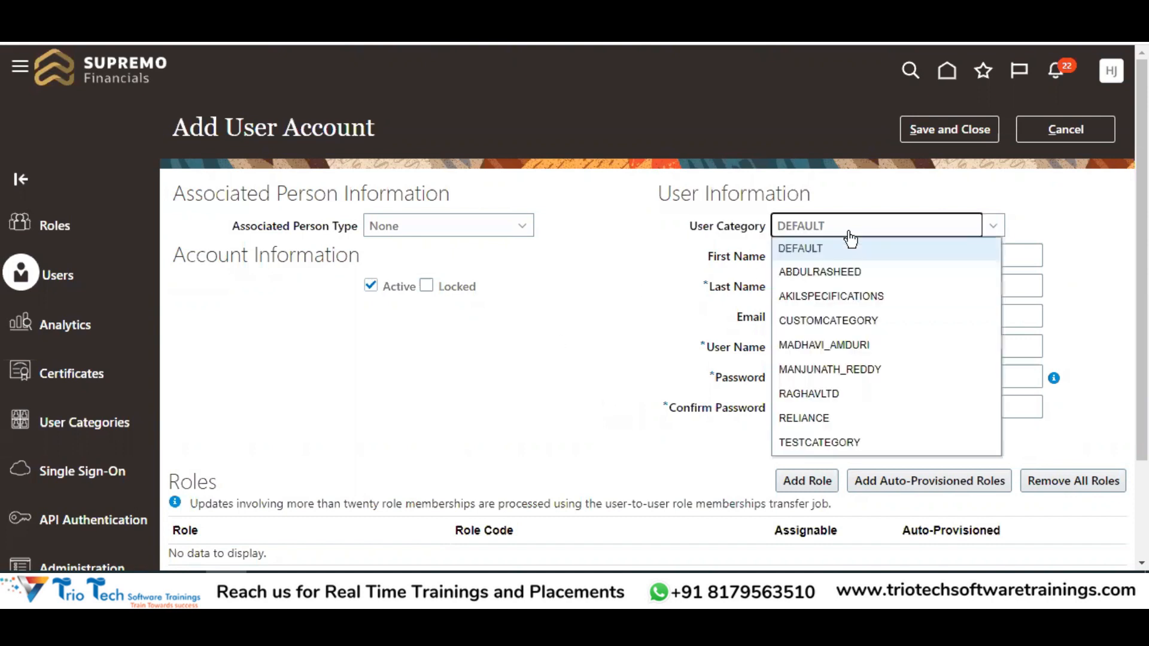
click(573, 347)
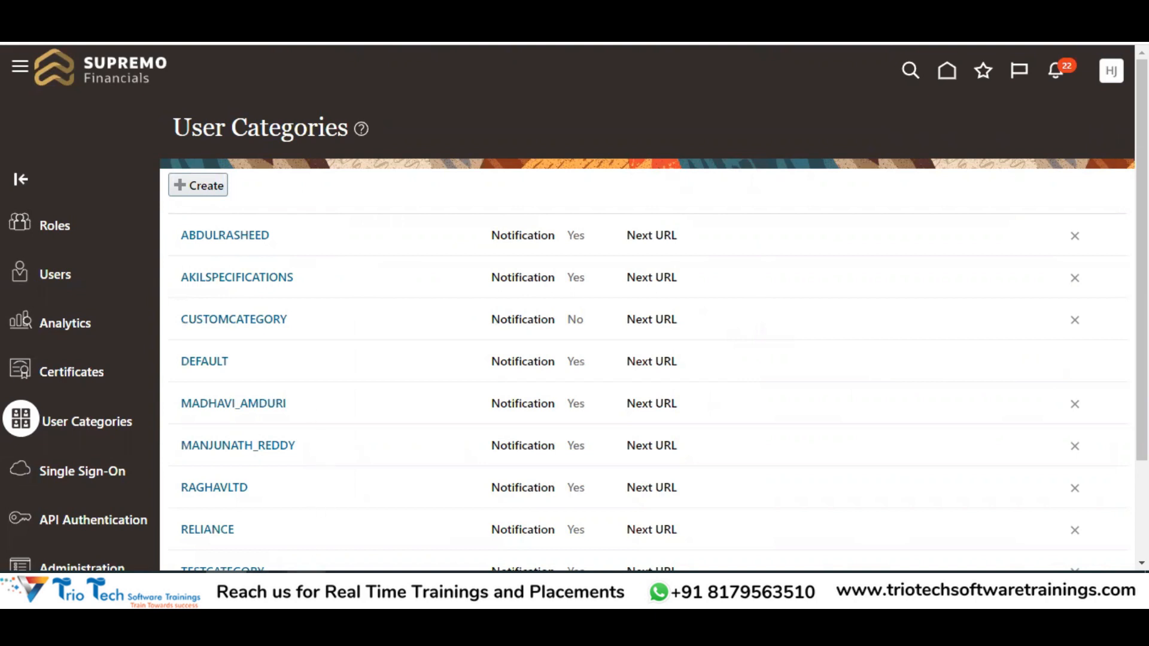
Switch to the TrioTech HCM workbook's Sheet1 and scroll down to the empty rows
click(274, 533)
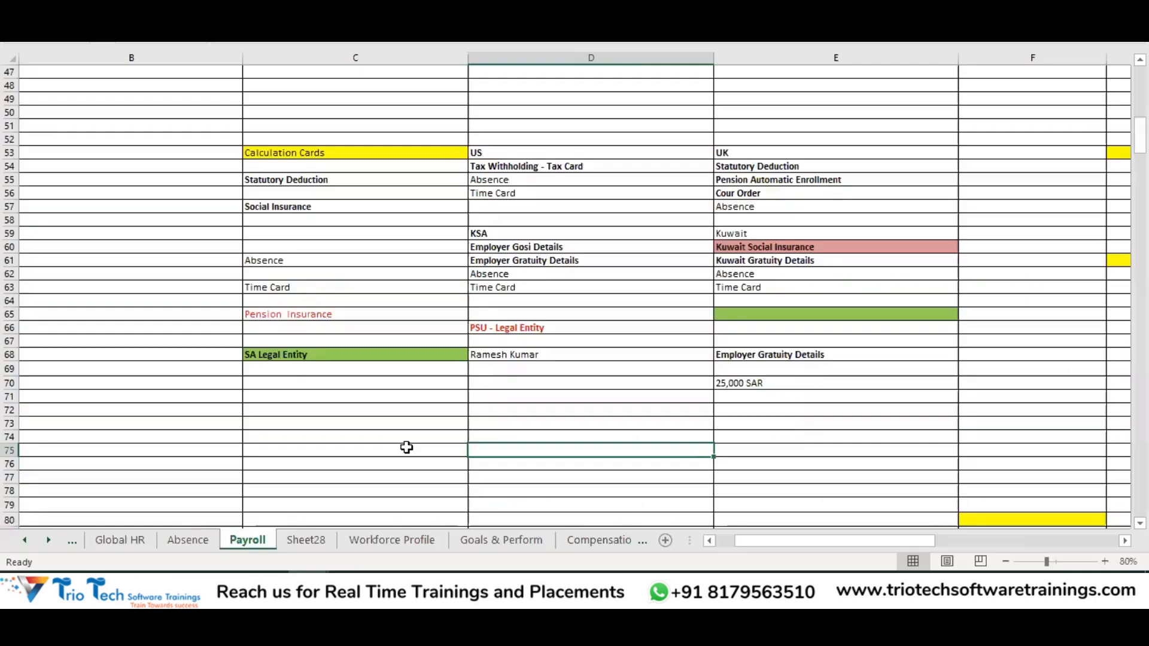
click(308, 586)
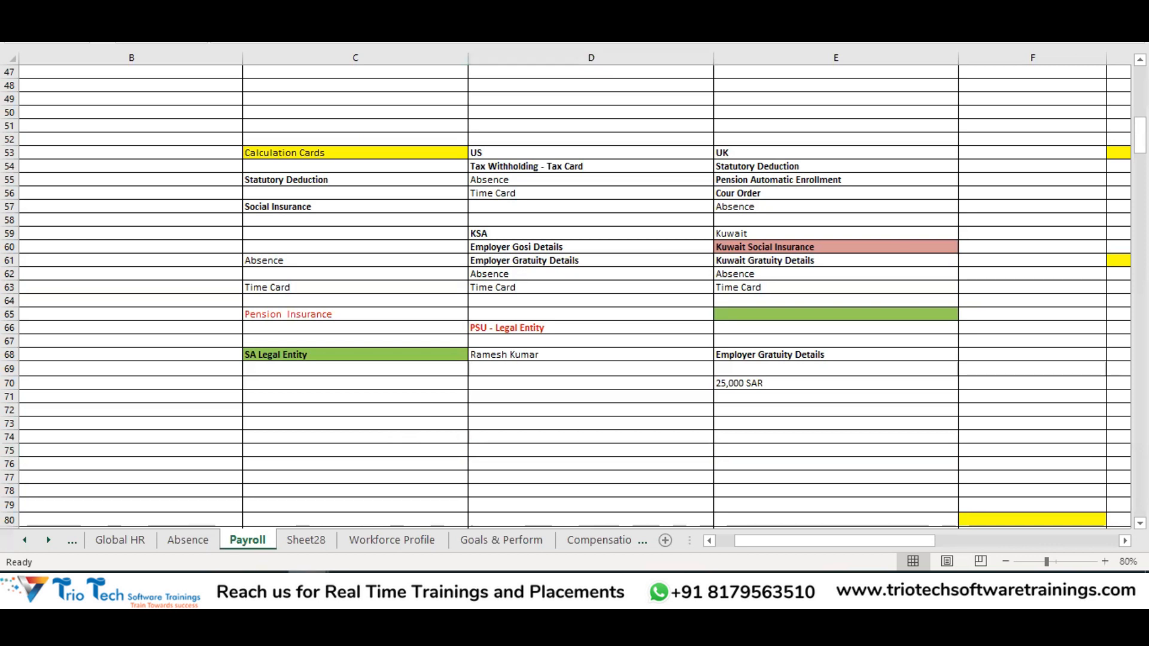
click(432, 516)
click(802, 235)
click(842, 207)
key(Right)
key(Right)
key(Right)
key(Right)
key(Right)
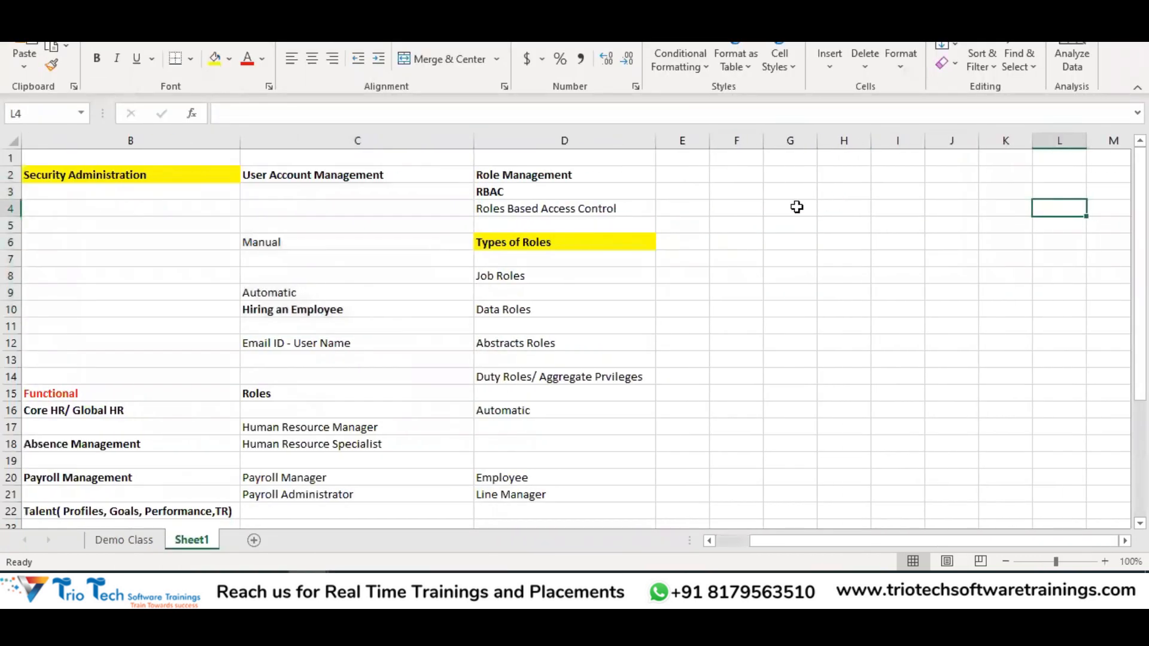
scroll(532, 308, down, 8)
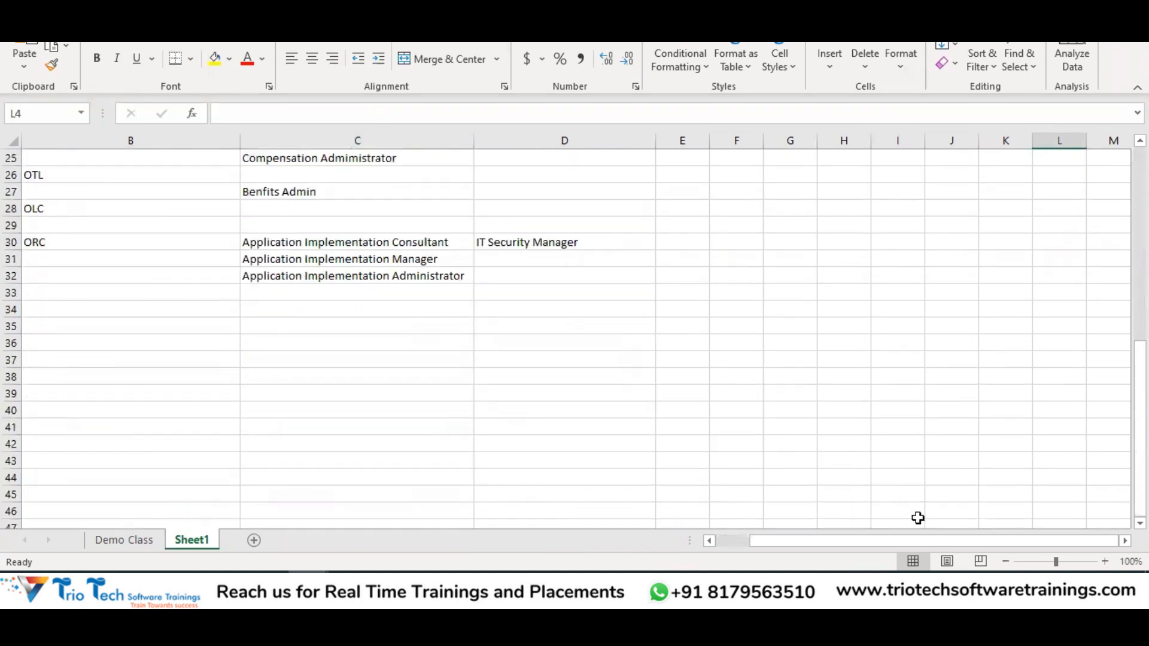
drag(940, 546, 858, 543)
scroll(389, 354, down, 3)
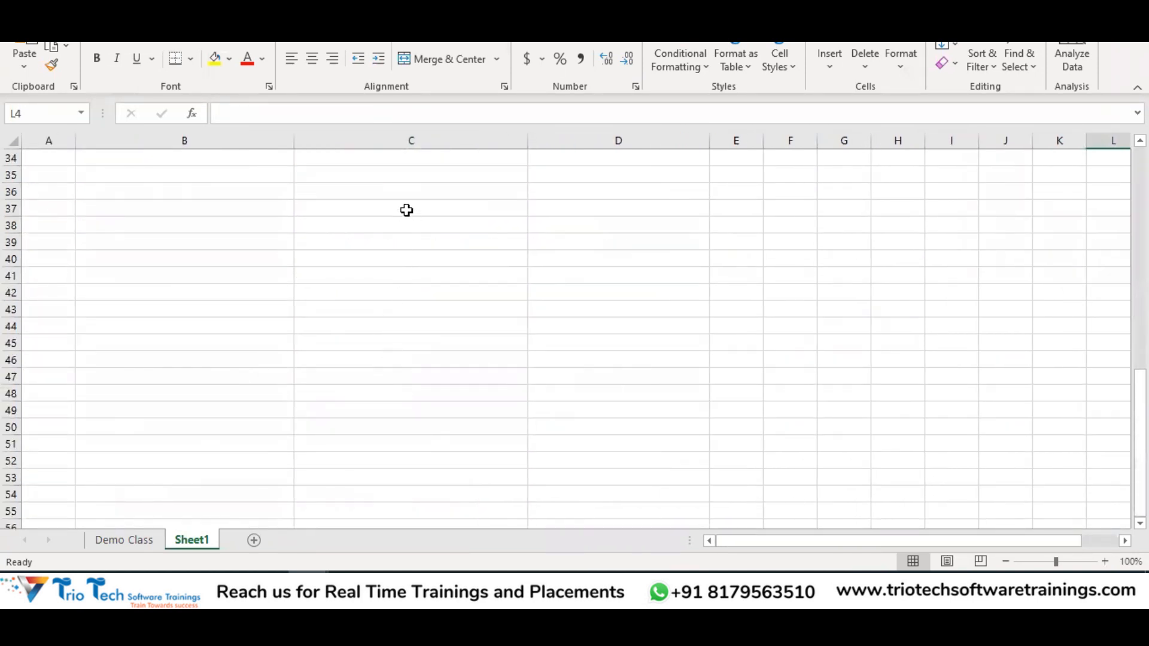
Enter bold headings 'TATA Group' in C36 and 'TATA Automobiles Pvt Ltd' in C39
click(397, 190)
text(TATA )
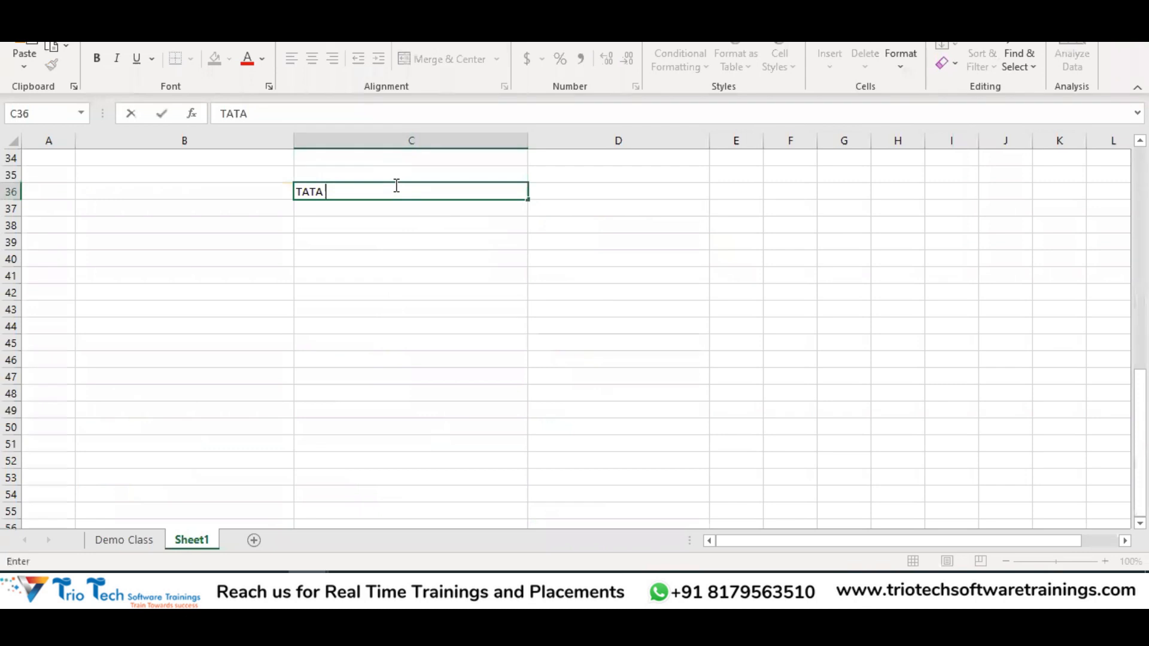
text(Group)
key(Return)
click(397, 187)
key(ctrl+b)
click(369, 239)
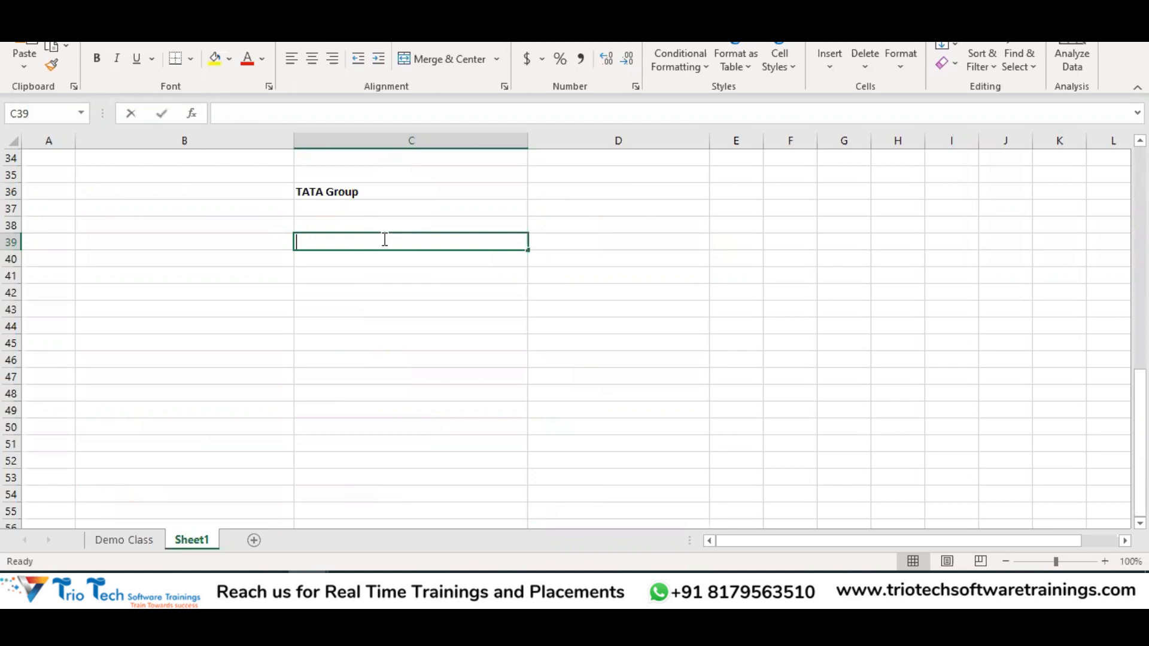
text(TATA Automo)
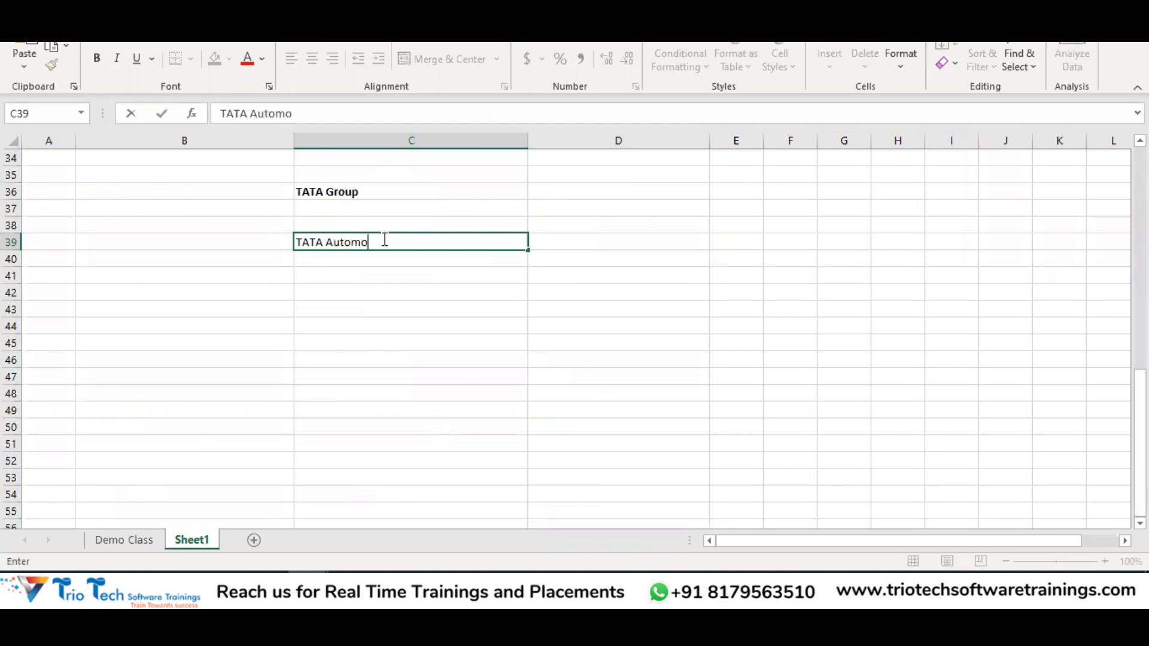
text(biles Pvt Ltd)
key(Return)
click(384, 239)
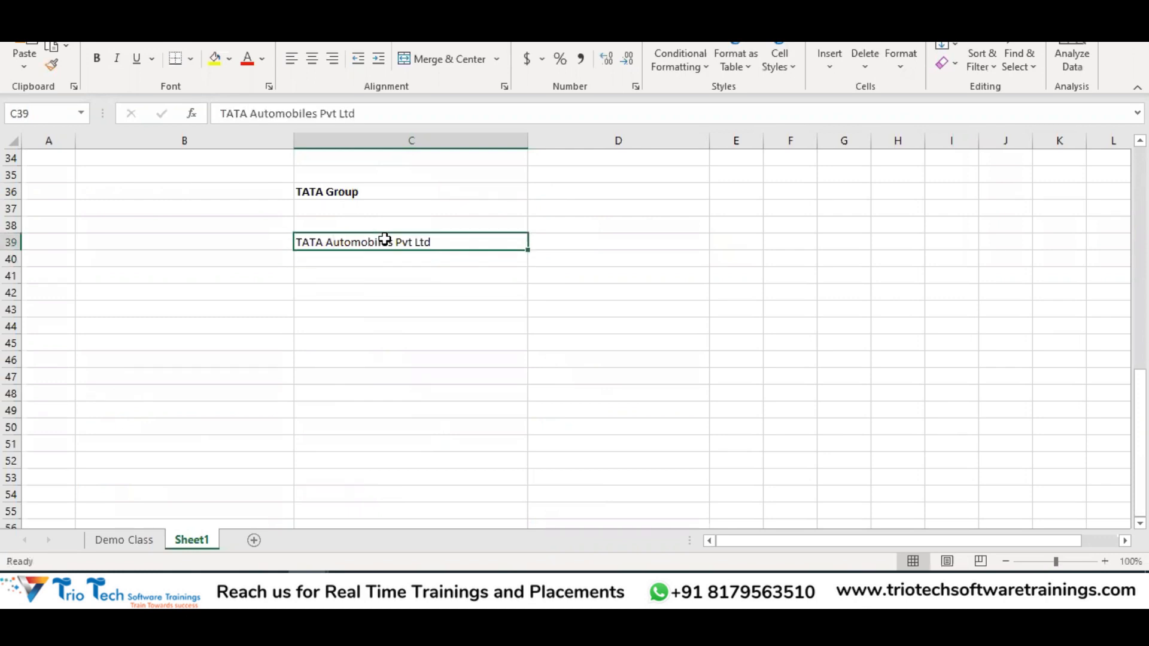
key(ctrl+b)
List notes from C41 down: Email ID, Complex, 60 Days, Disallow - Yes, Admin - Yes, Notification - Yes
click(361, 290)
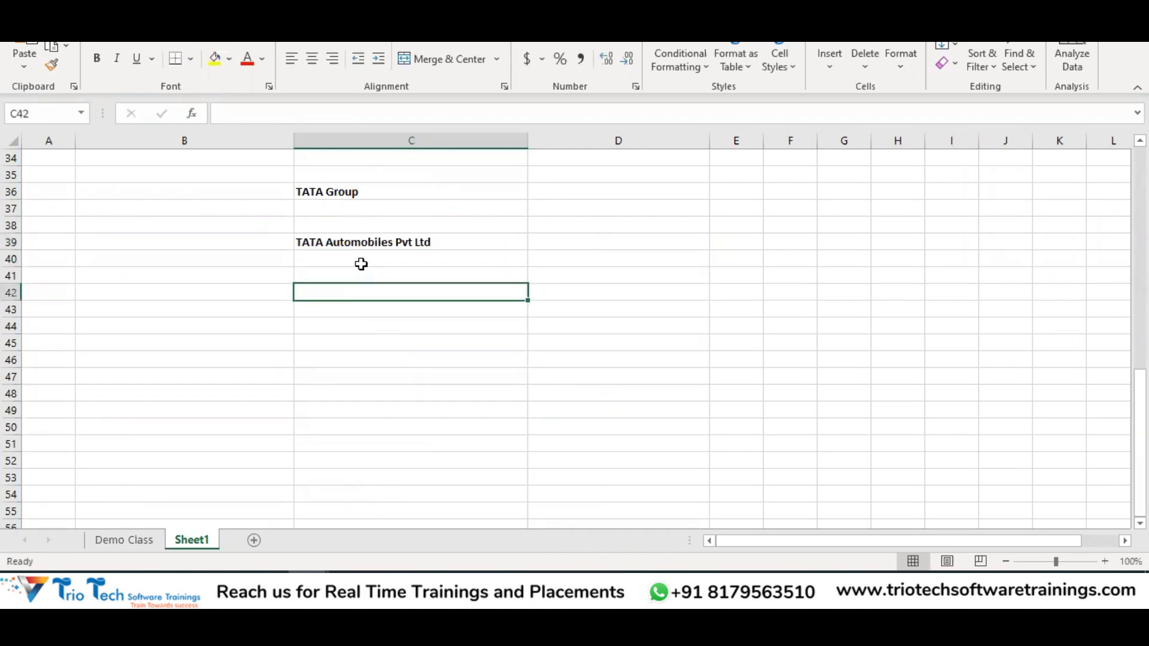
click(358, 243)
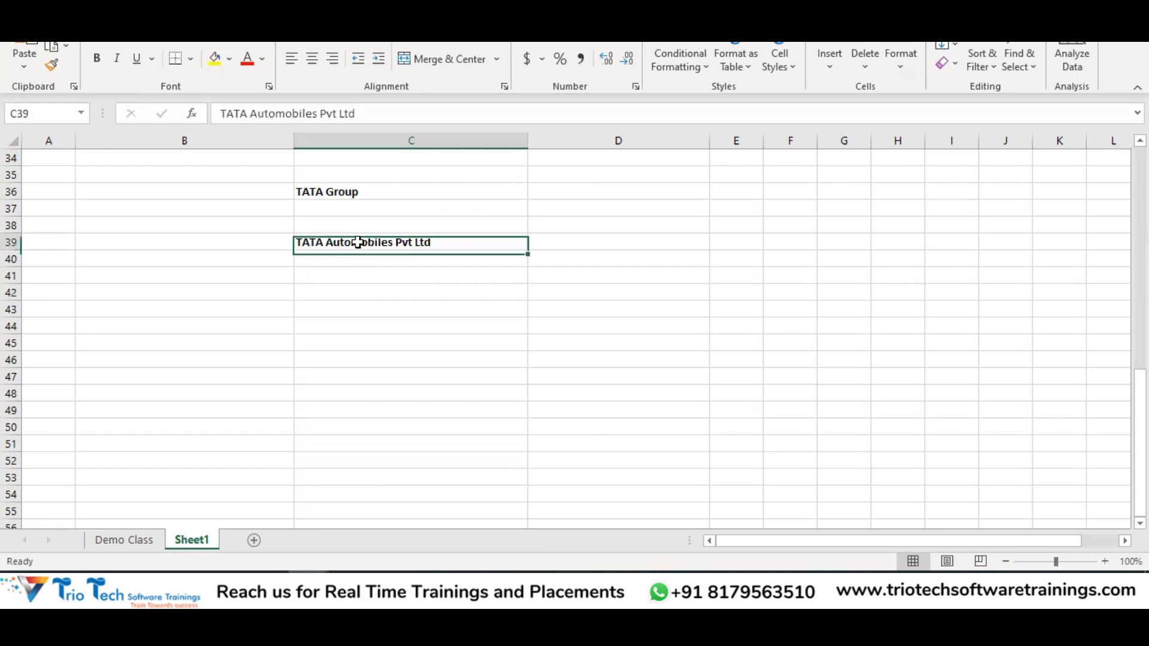
click(341, 280)
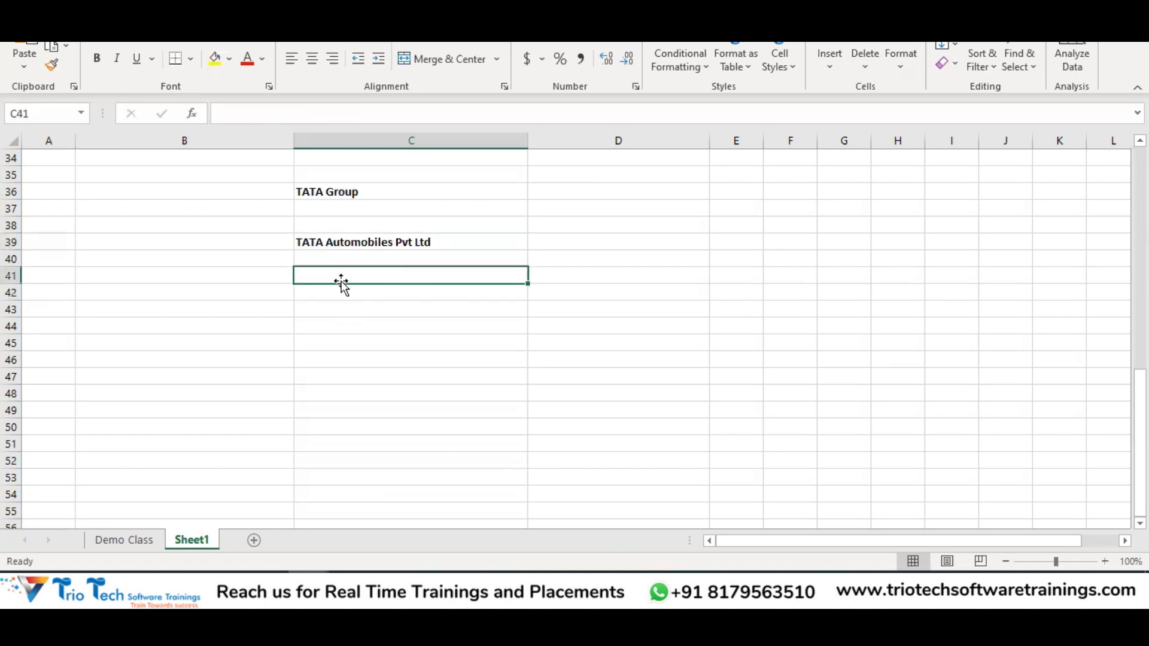
text(E)
key(BackSpace)
text(Email id)
key(BackSpace)
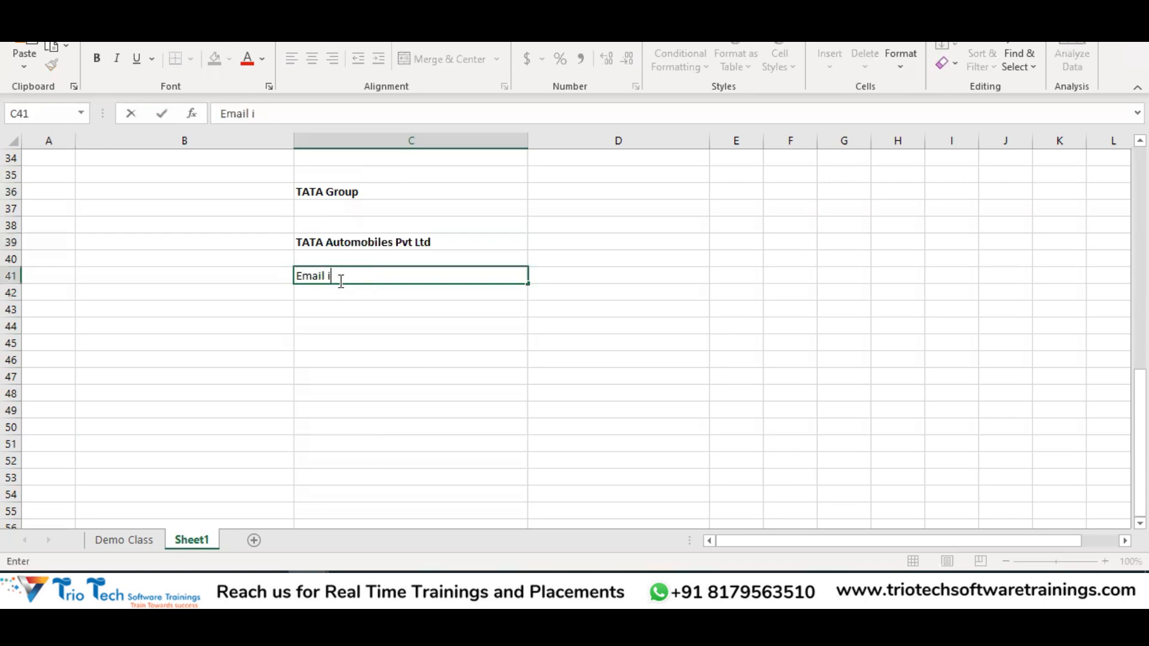
text(D)
key(Return)
key(Return)
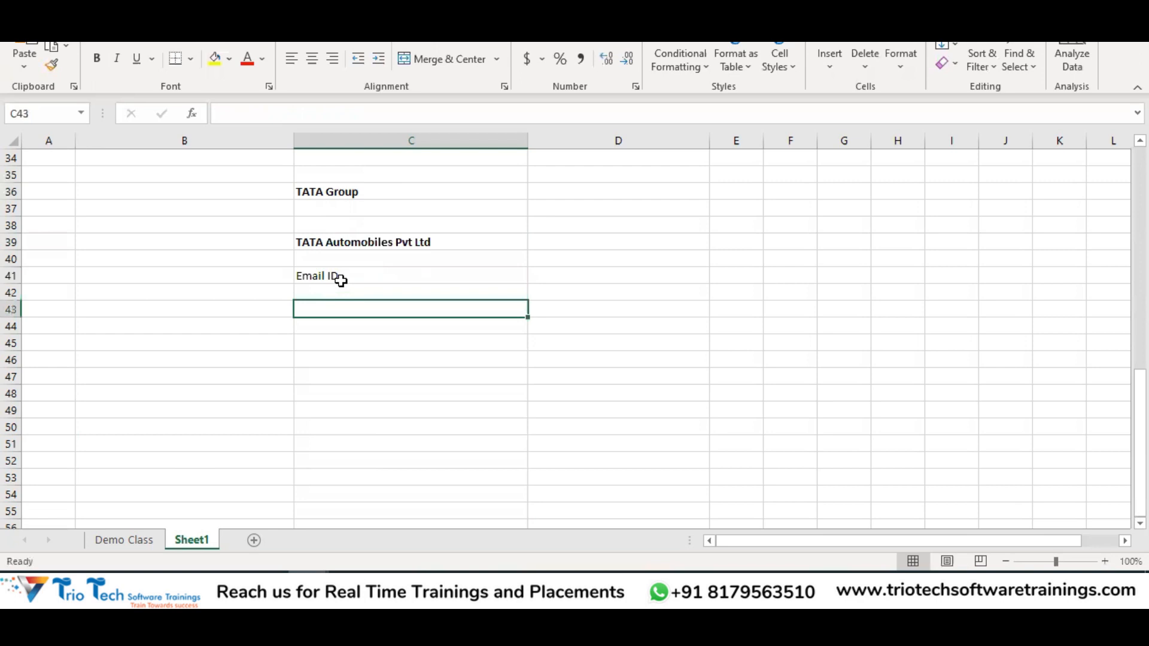
text(Complext)
key(BackSpace)
key(Return)
key(Return)
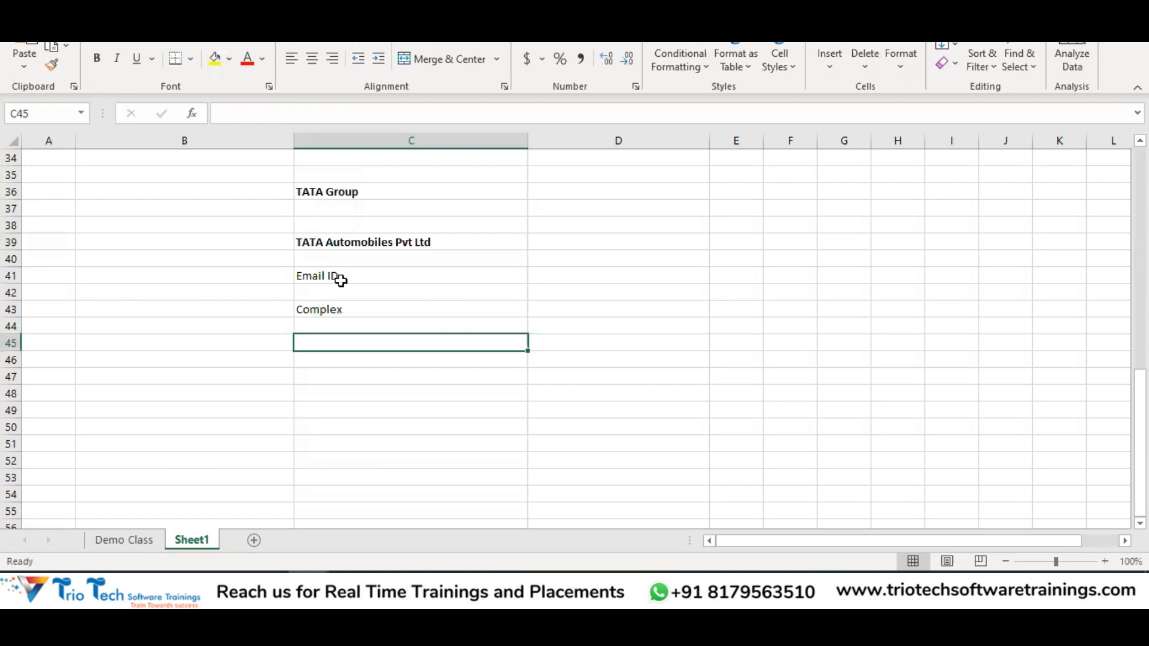
text(60 Days)
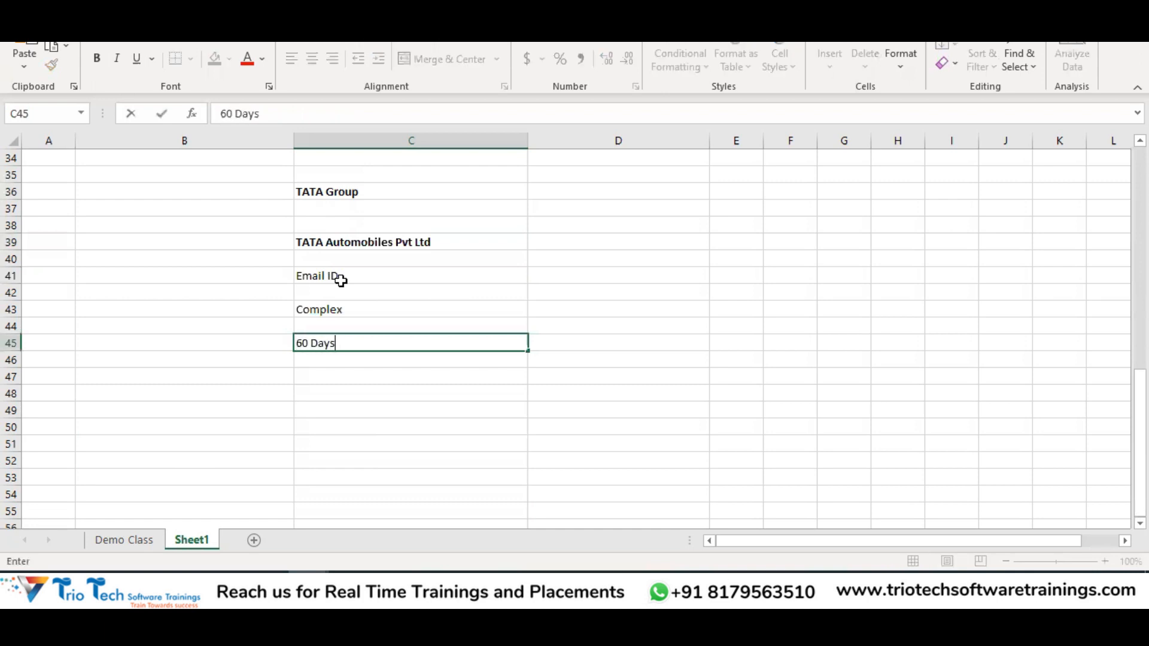
key(Return)
key(Return)
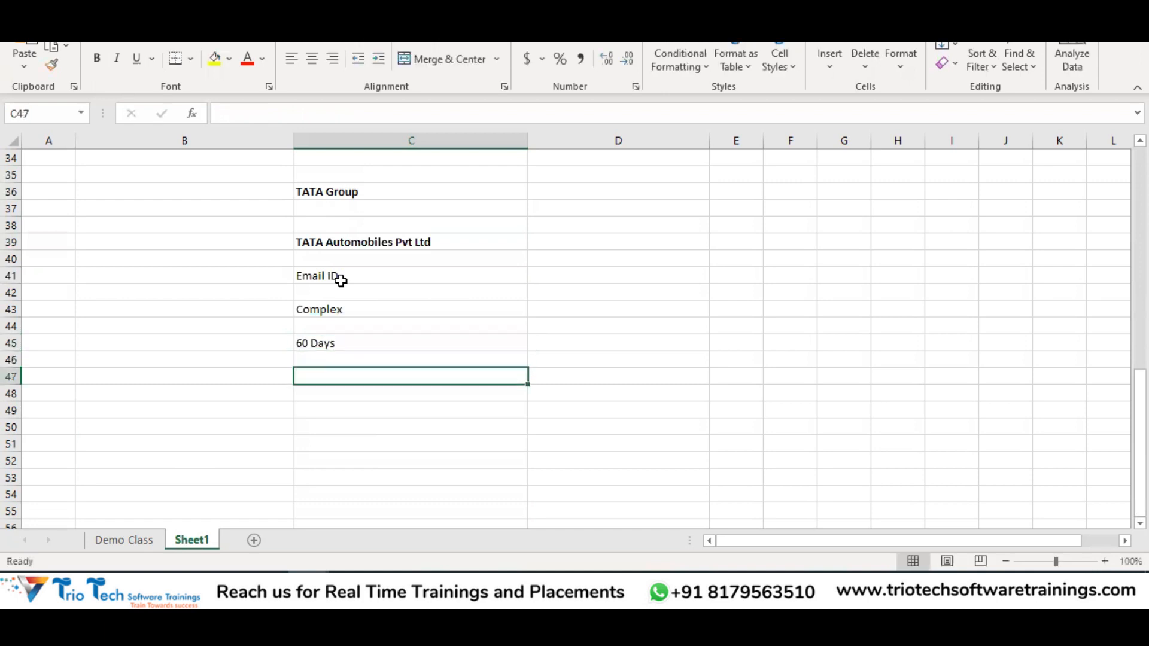
text(Disa)
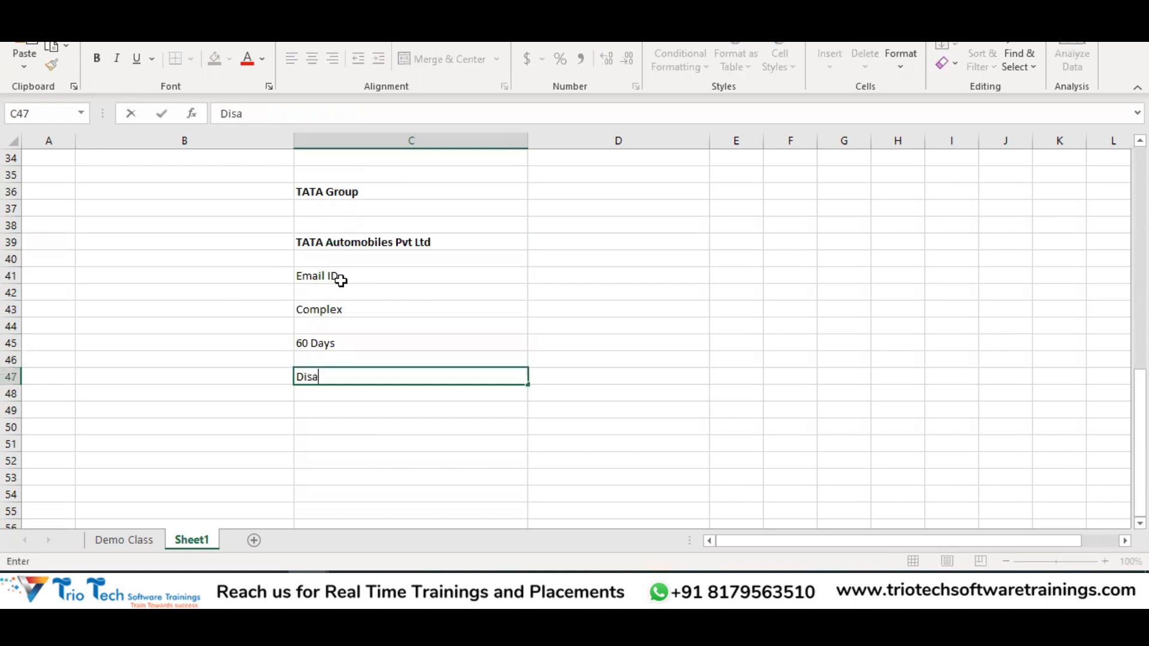
text(llow - Yes)
key(Return)
key(Return)
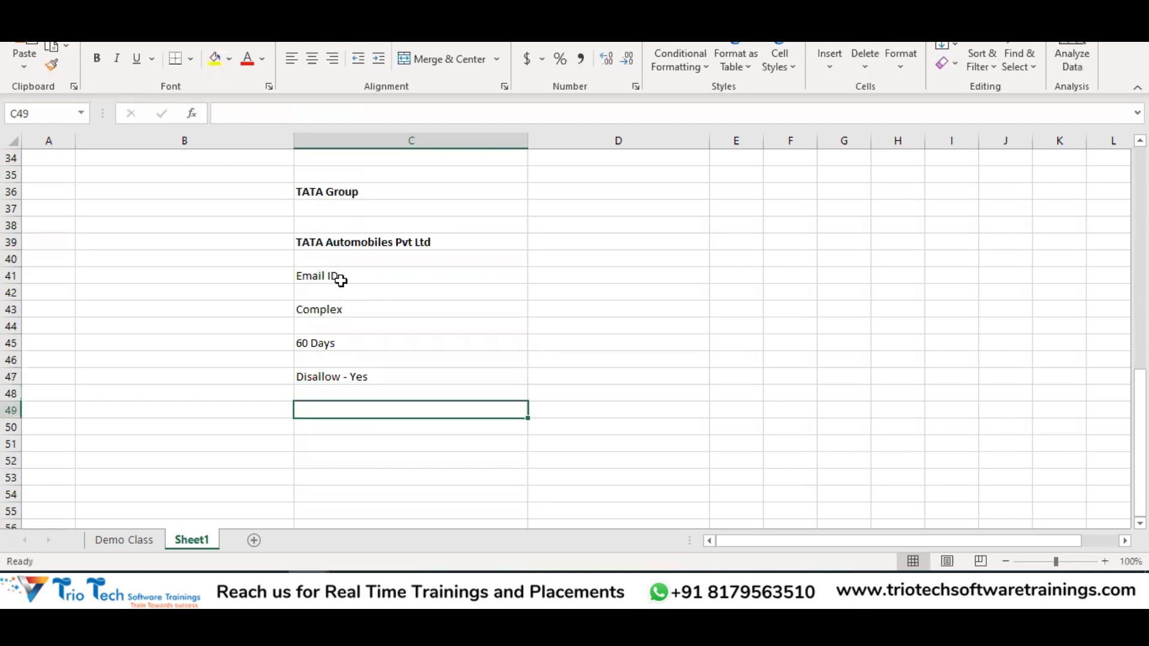
text(Adm)
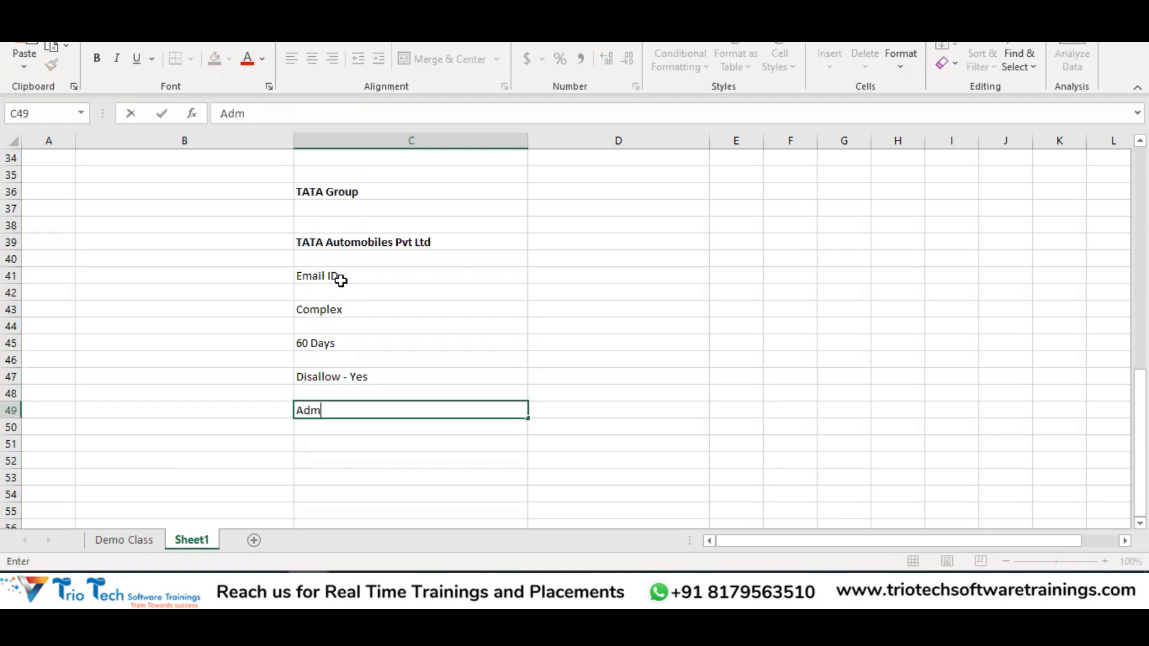
text(in - Yes)
key(Return)
key(Return)
text(Notificatio)
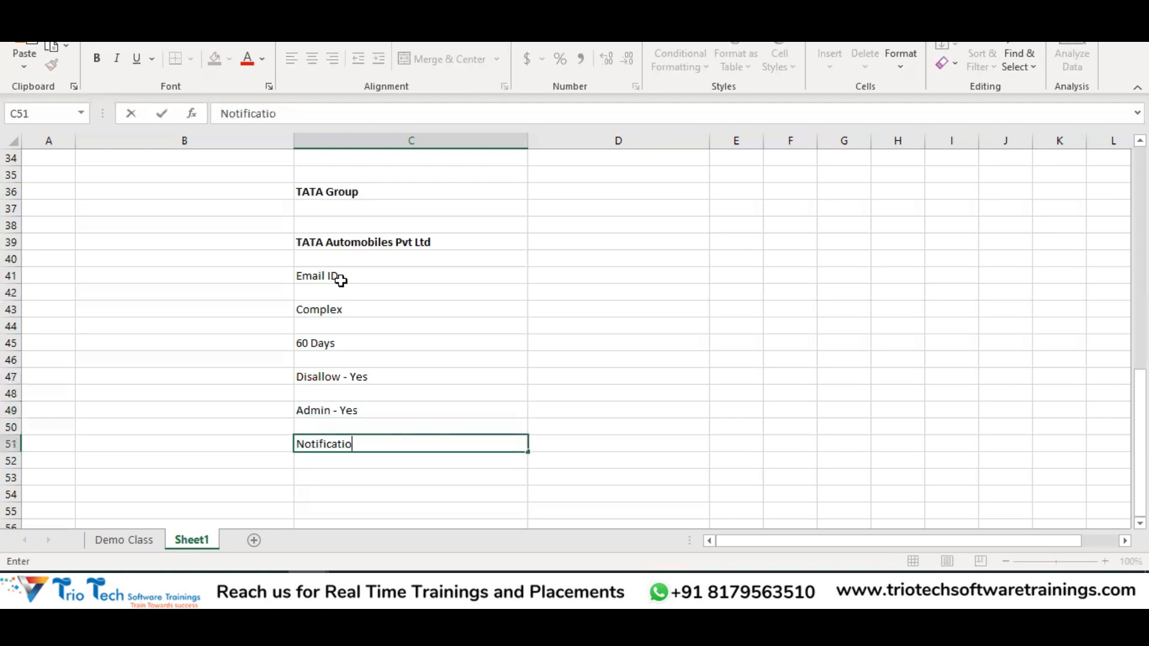
text(n - Yes)
key(ctrl+Return)
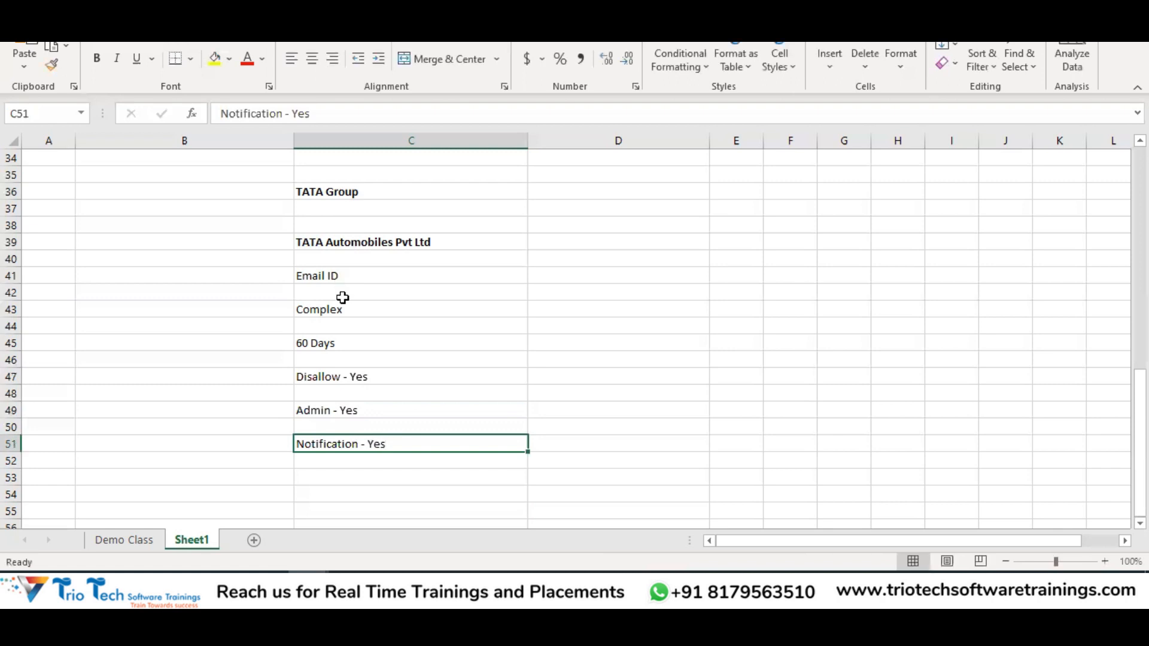
Enter 'Implementation User Accounts' in D39 beside TATA Automobiles Pvt Ltd
drag(400, 443, 399, 446)
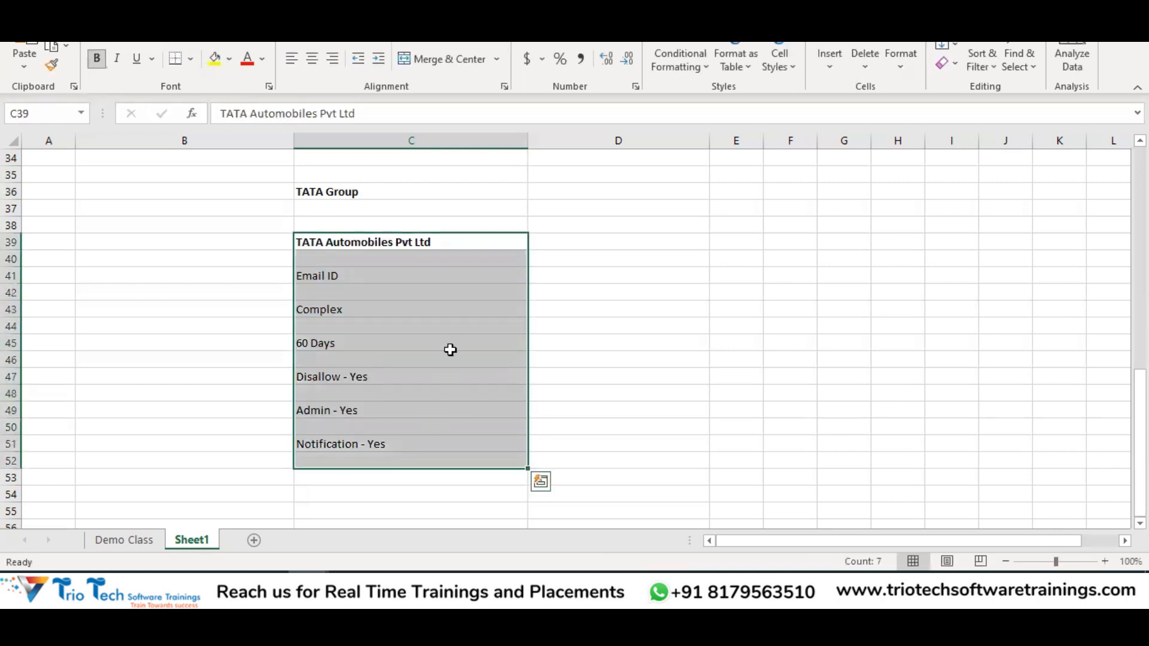
click(431, 244)
click(655, 240)
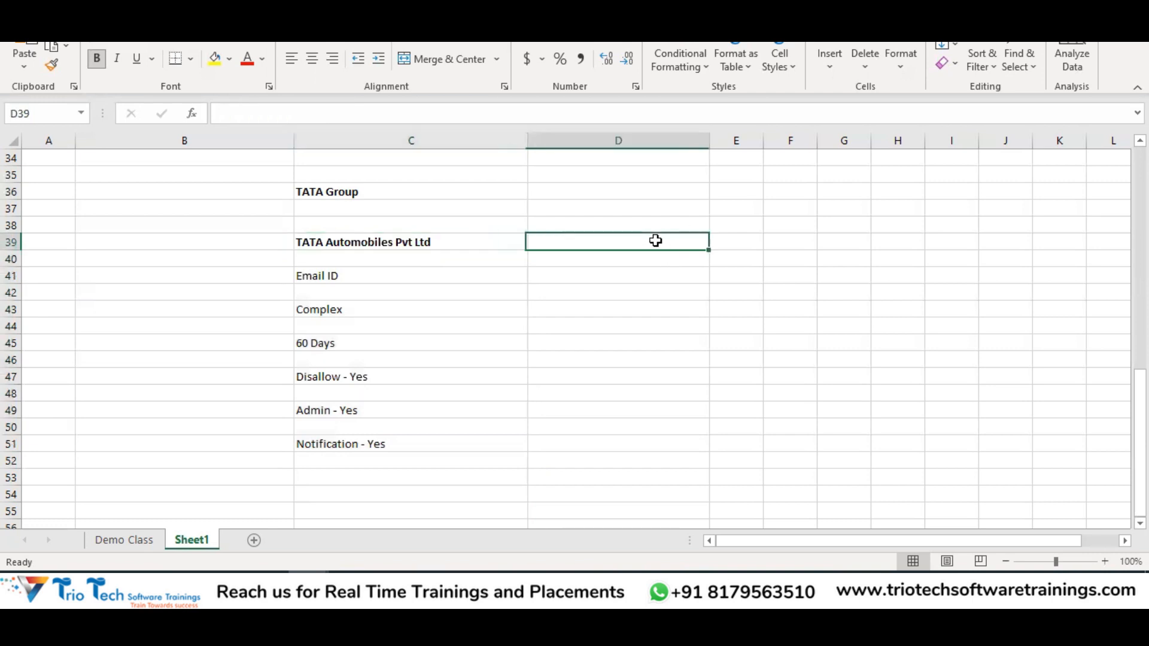
click(407, 244)
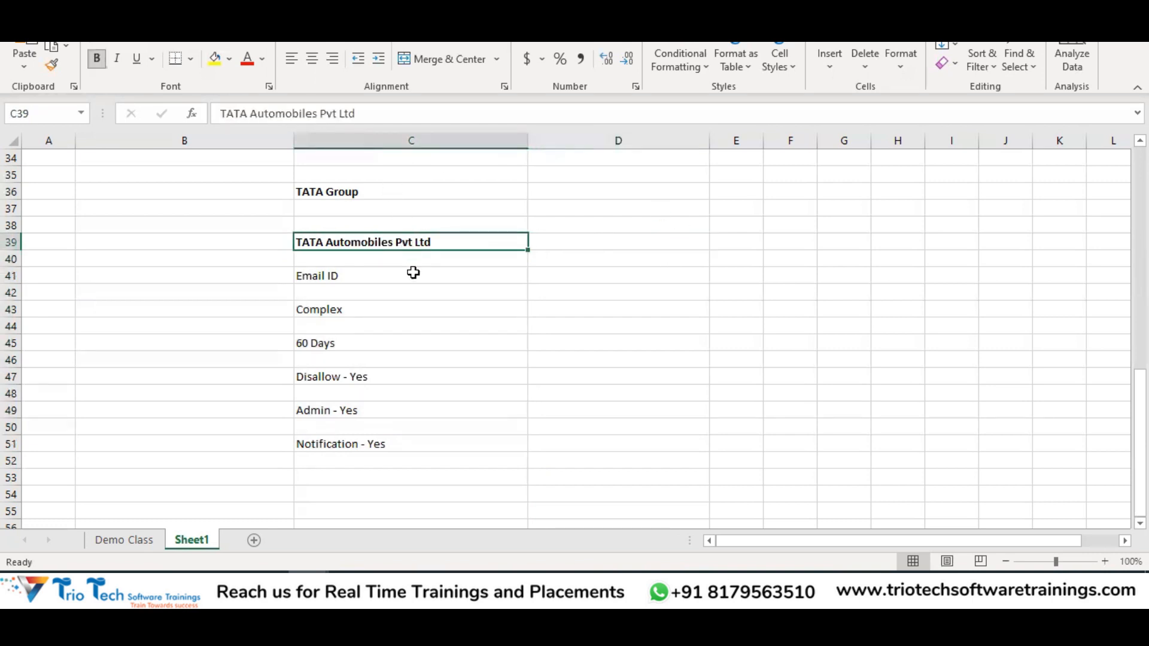
click(616, 244)
text(I)
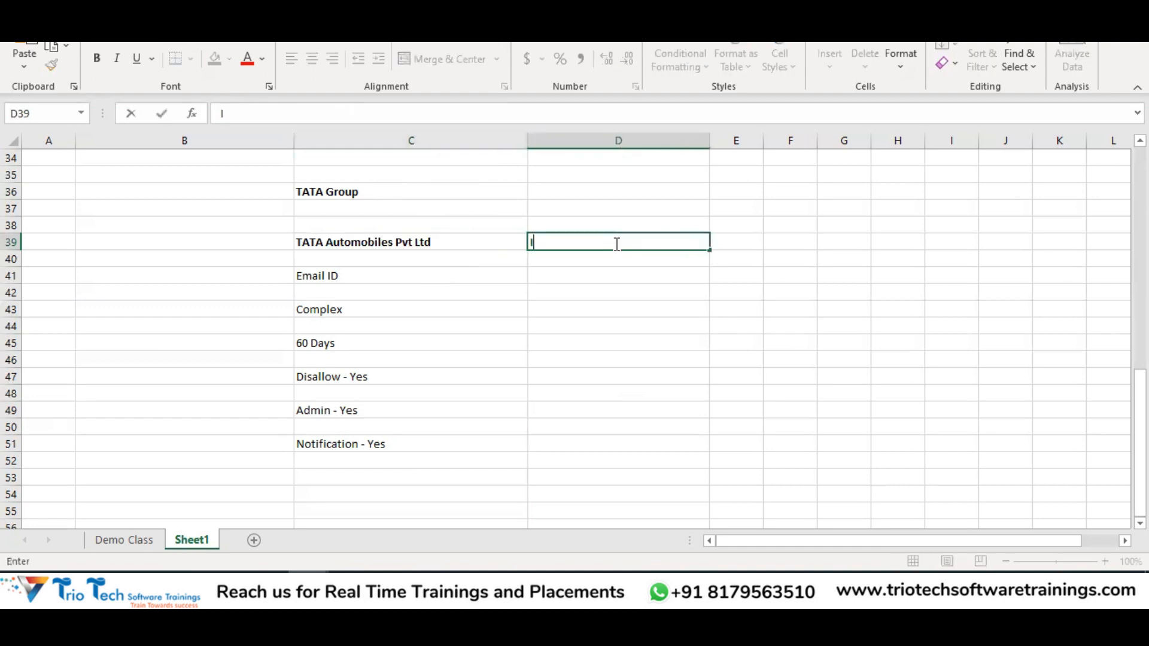
text(mplementatio)
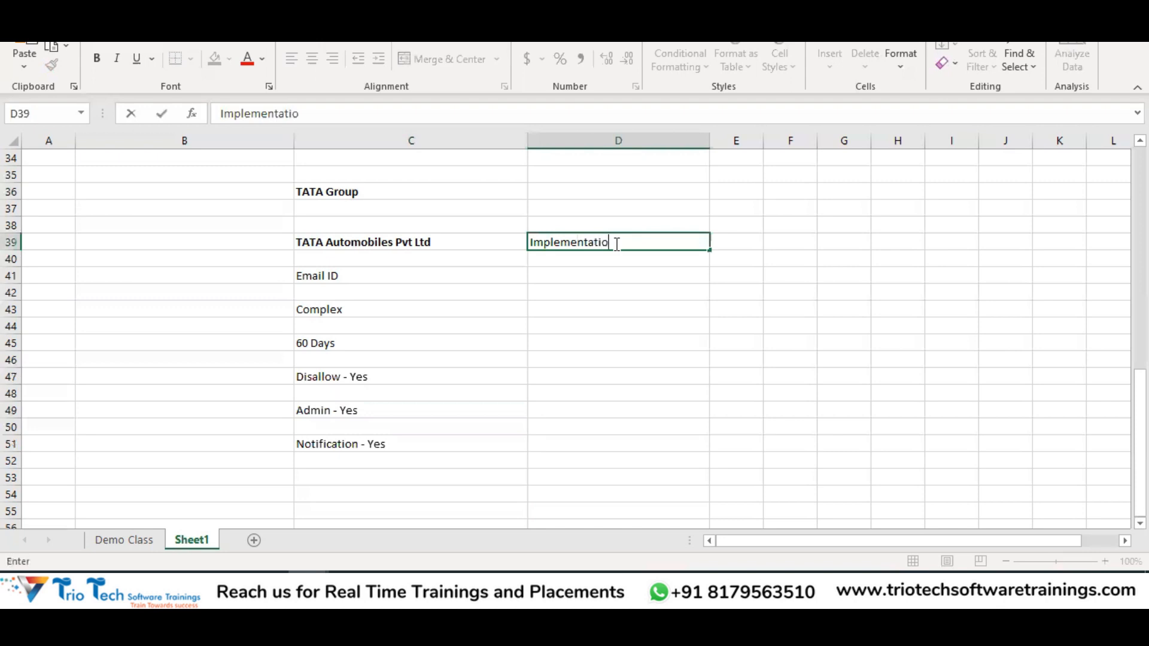
text(n User)
key(Return)
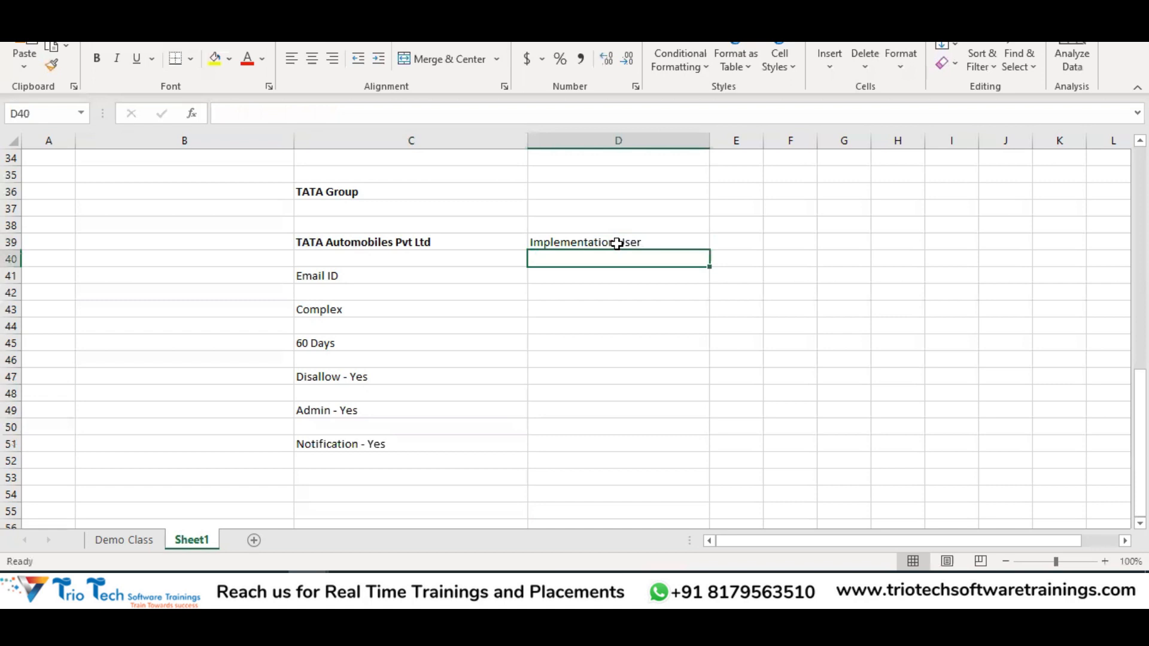
click(643, 242)
double_click(646, 242)
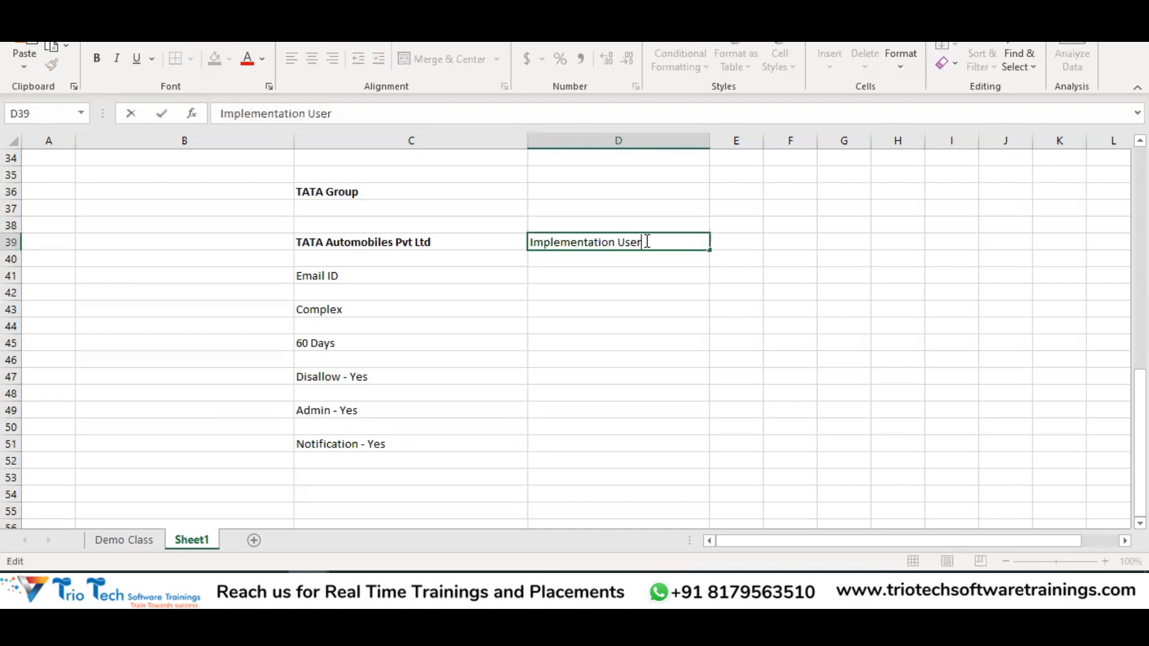
text(Accounts)
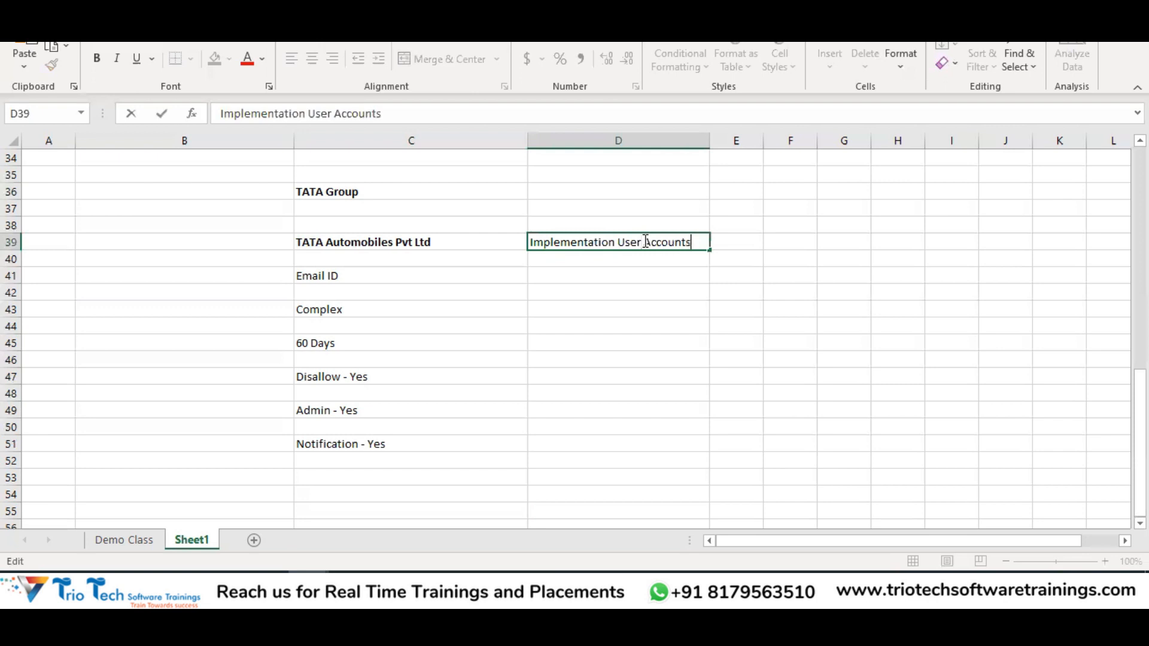
key(Return)
key(Return)
Enter 'Technical/ Admin Super Accounts' in D41, then bring up the User Categories page
text(T)
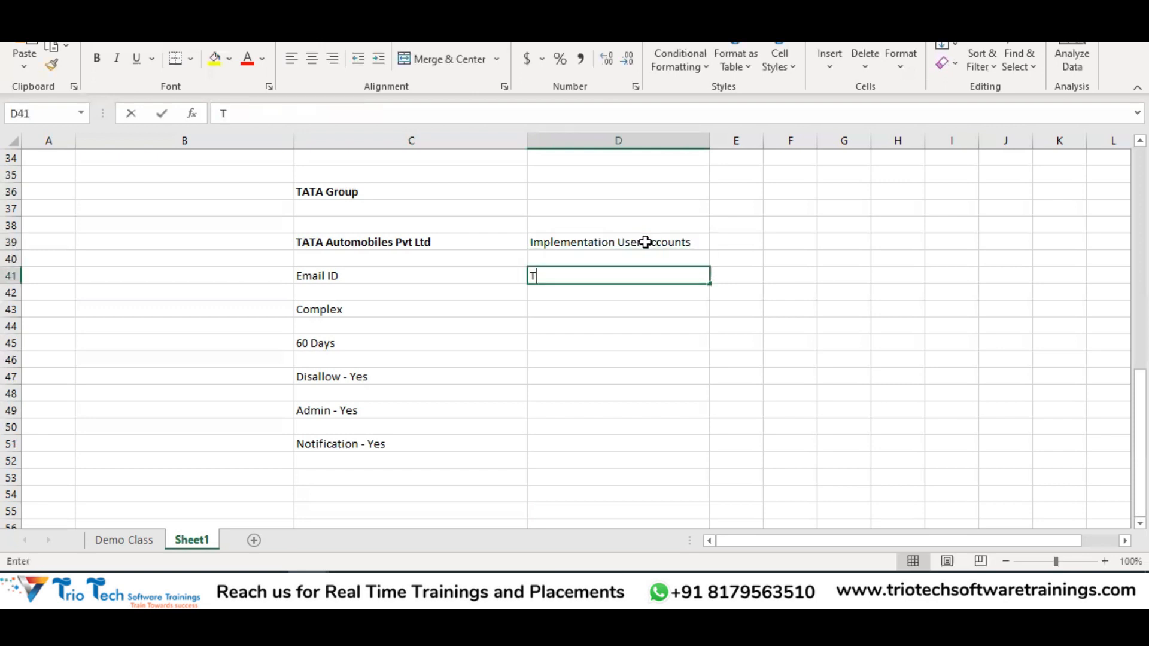
text(ehcni)
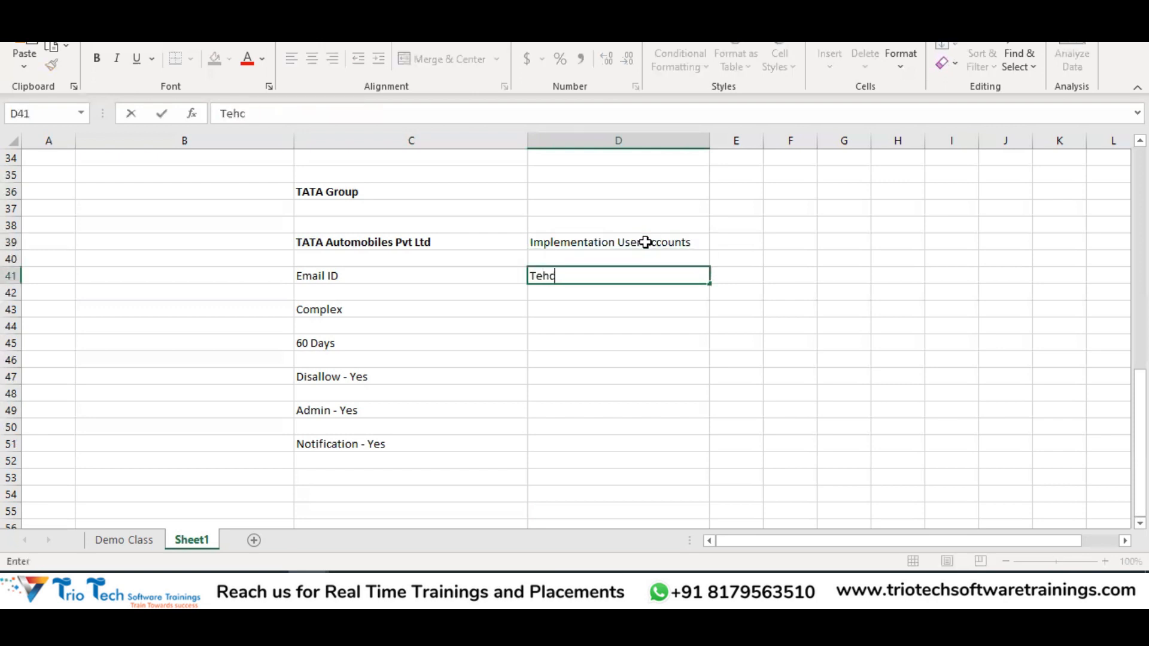
key(BackSpace)
key(BackSpace)
key(BackSpace)
text(chnical/ Admin Super)
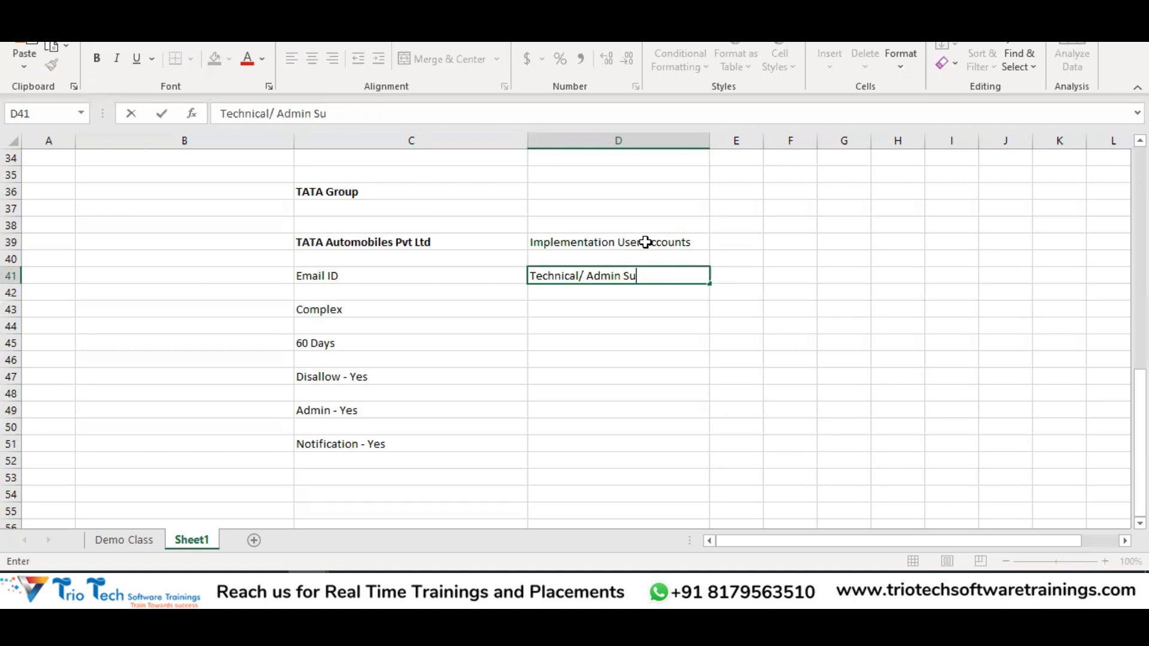
text( Accounts)
key(Return)
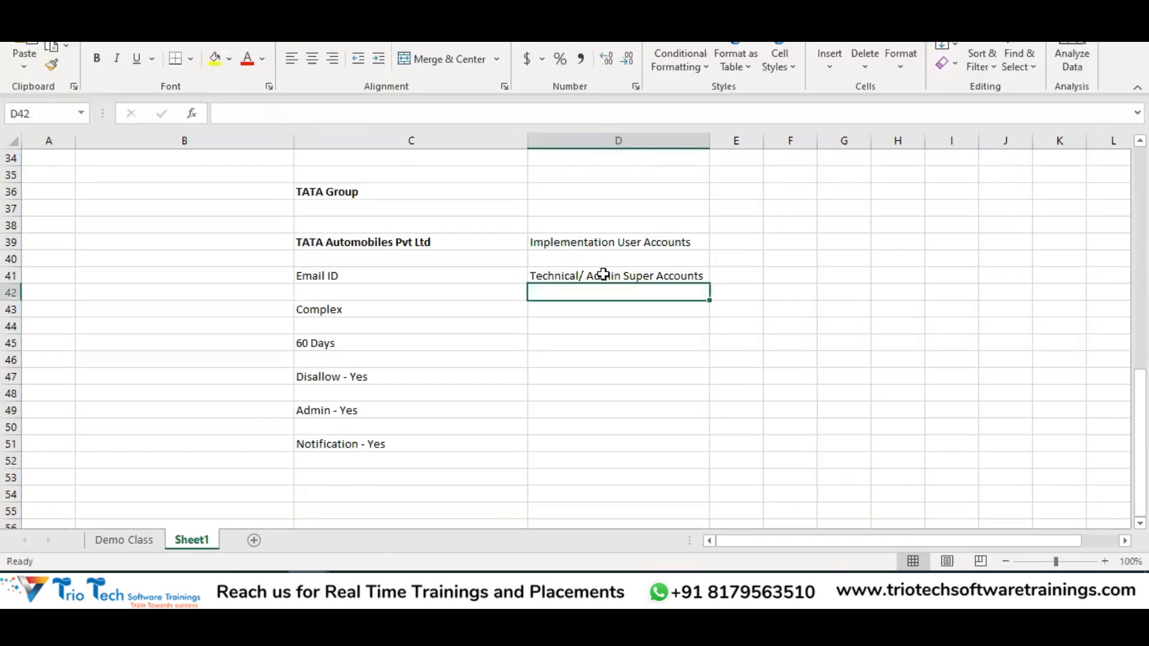
key(Up)
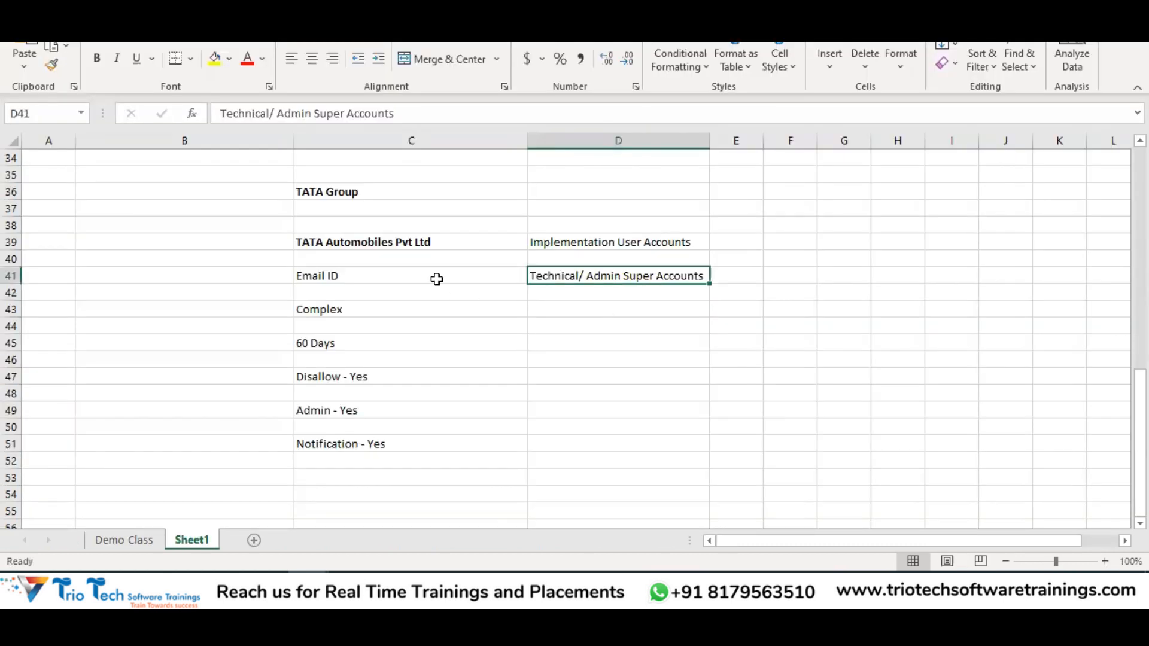
click(227, 586)
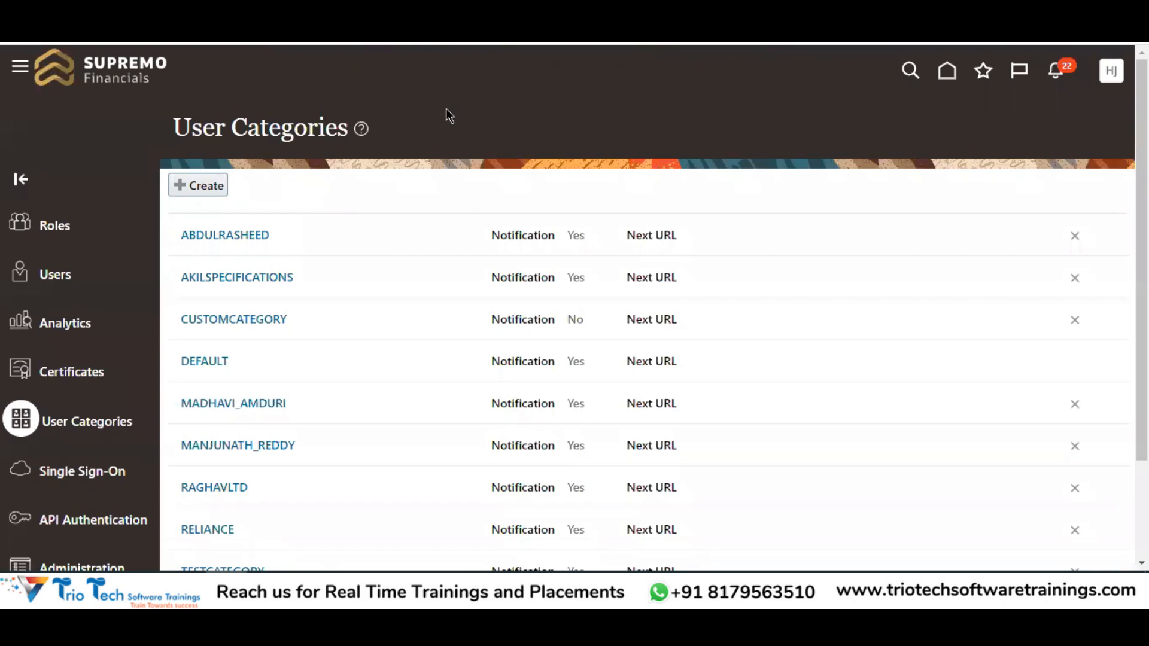
Back in Excel, reselect the D39 and D41 account notes beside TATA Automobiles Pvt Ltd
key(alt+Tab)
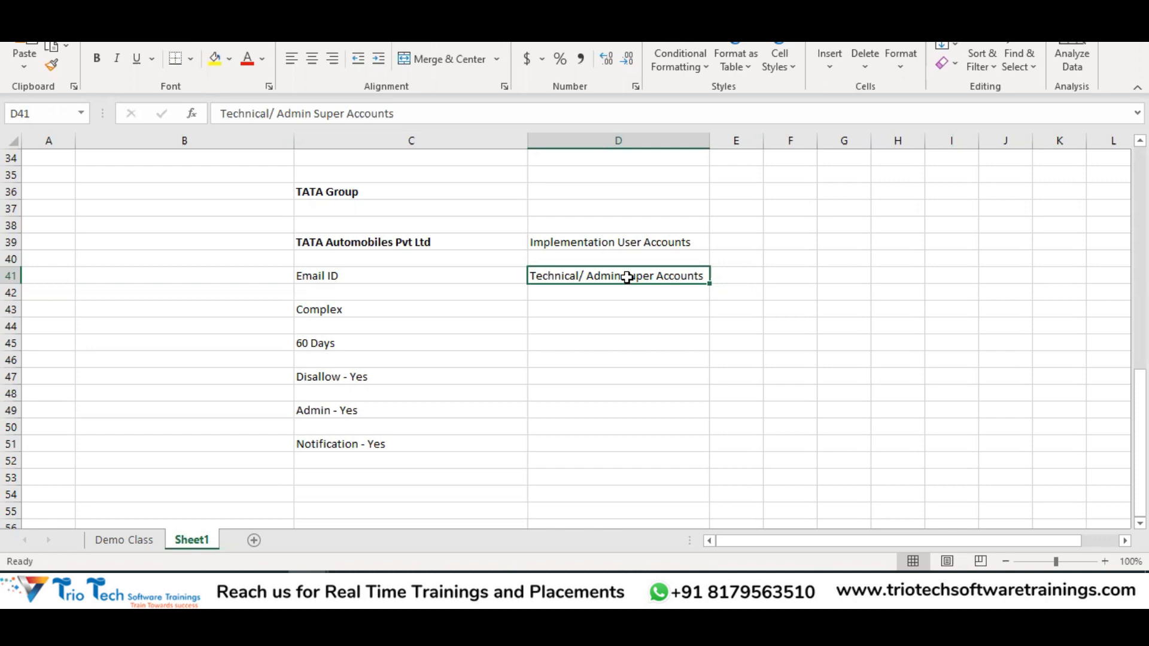
click(731, 275)
click(659, 274)
key(alt+Tab)
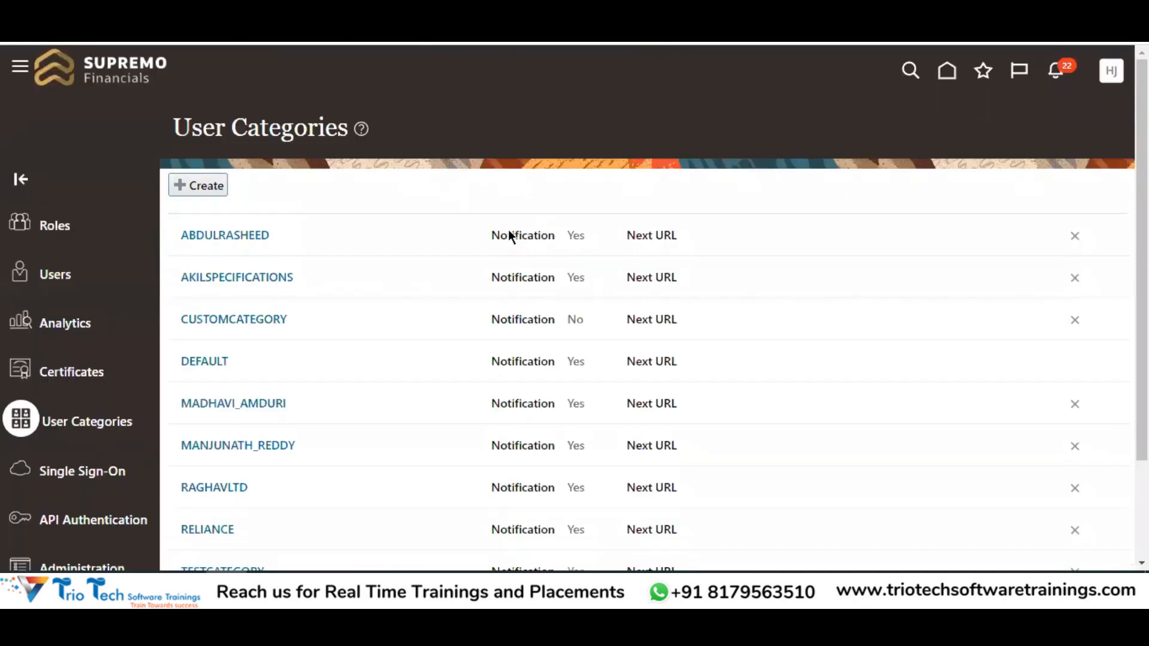
key(alt+Tab)
click(660, 240)
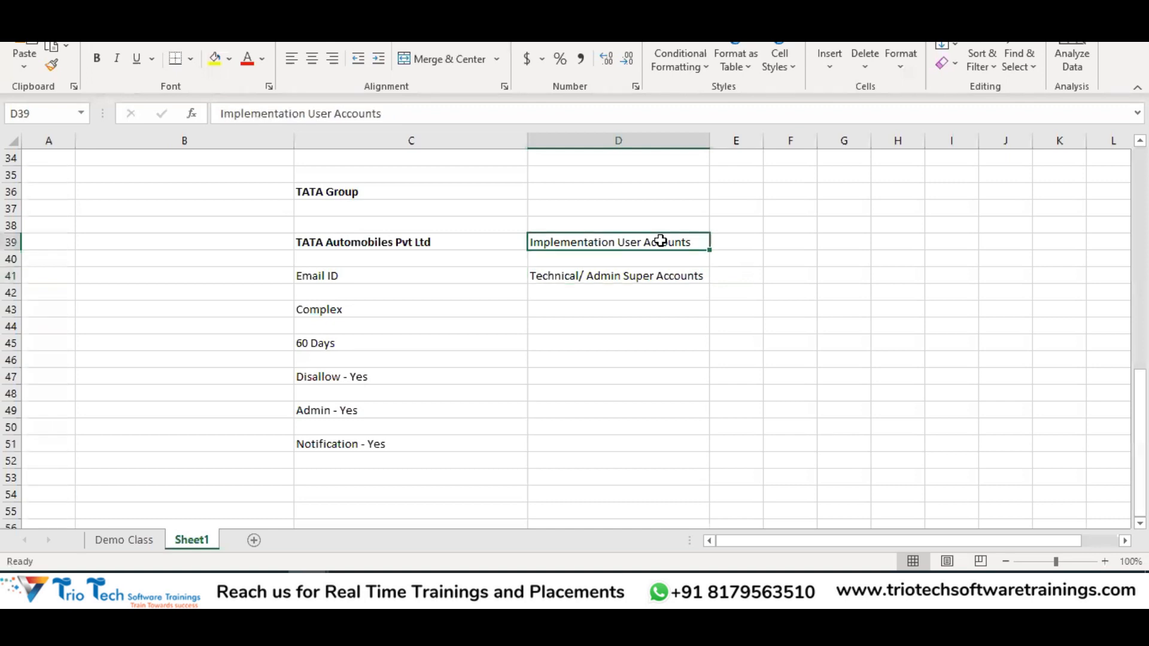
click(660, 279)
drag(652, 240, 659, 269)
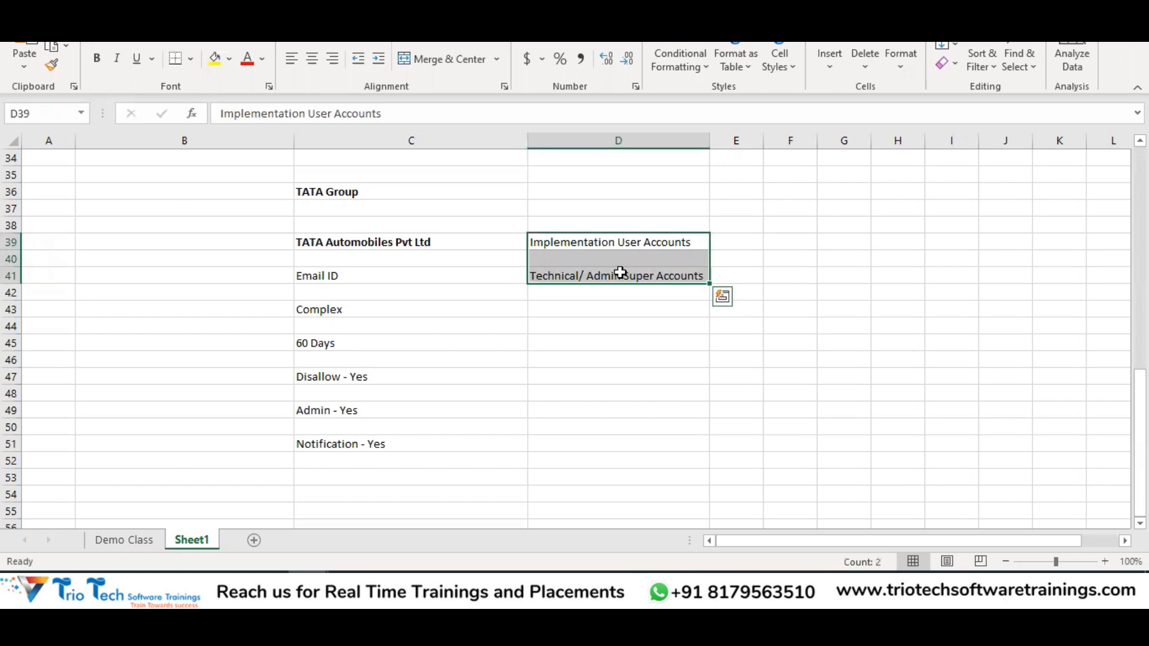
click(405, 245)
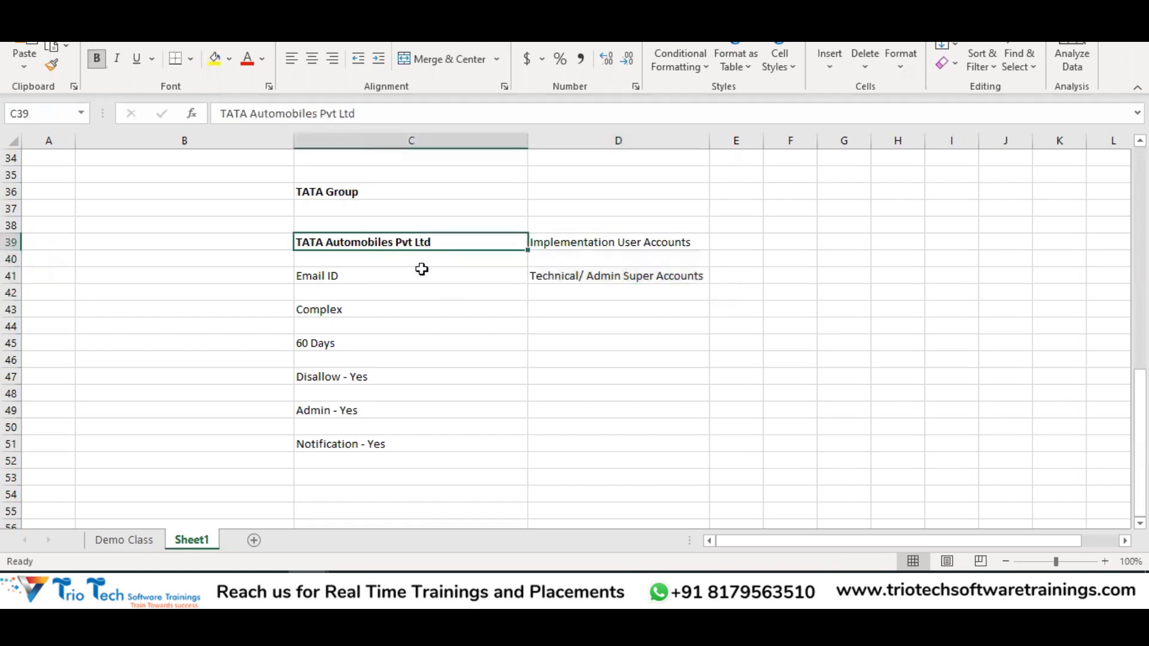
Enter FristName.LastName in D43 and Simple in D45
click(605, 308)
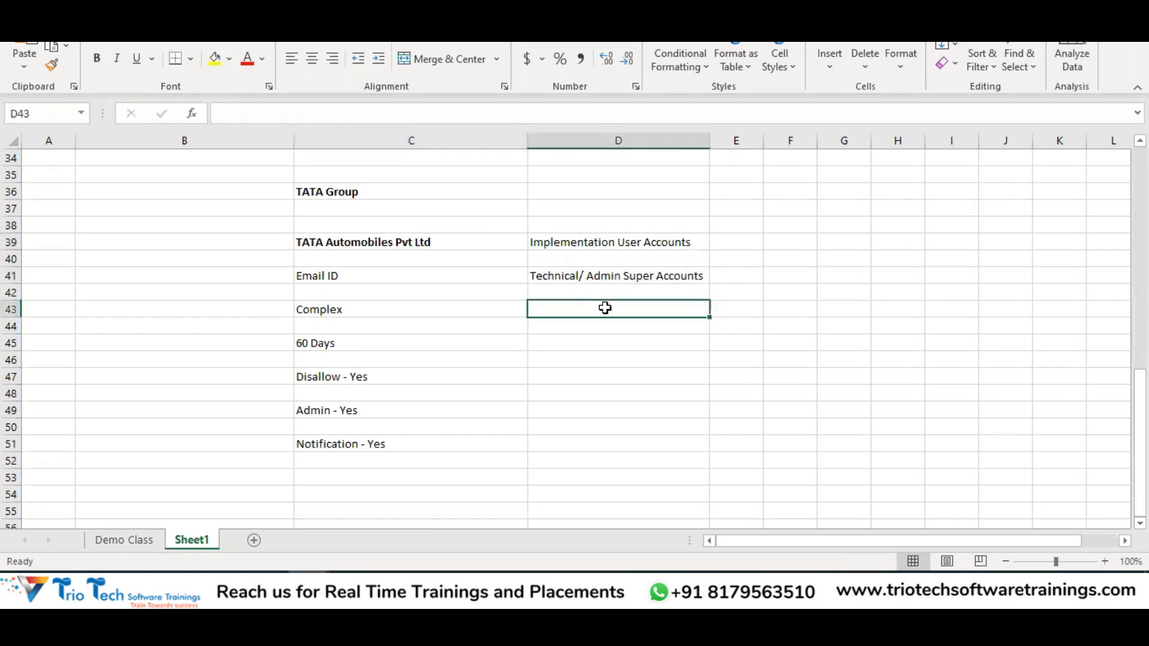
text(Frist)
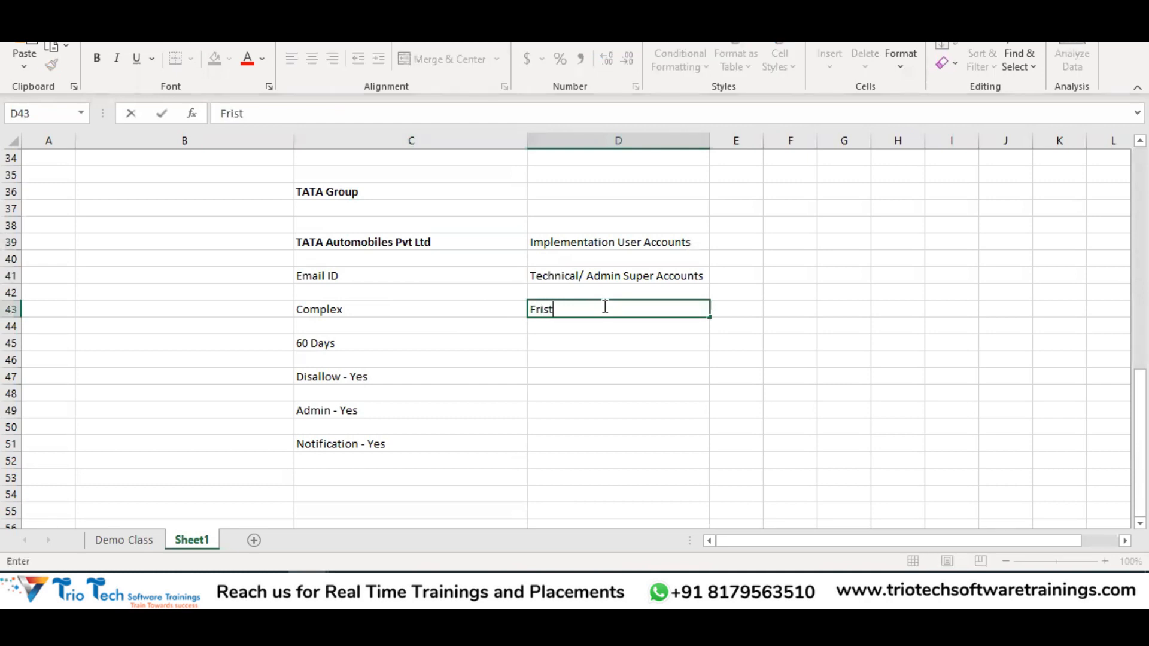
text(Name.LastName)
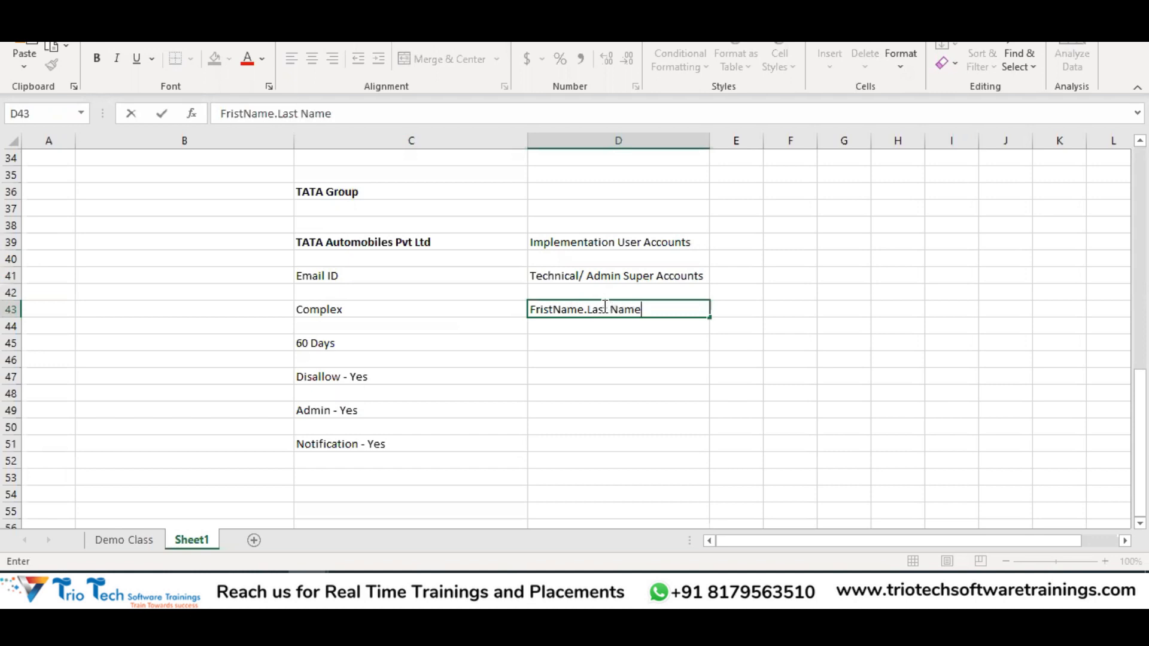
key(Return)
key(Return)
text(Simple)
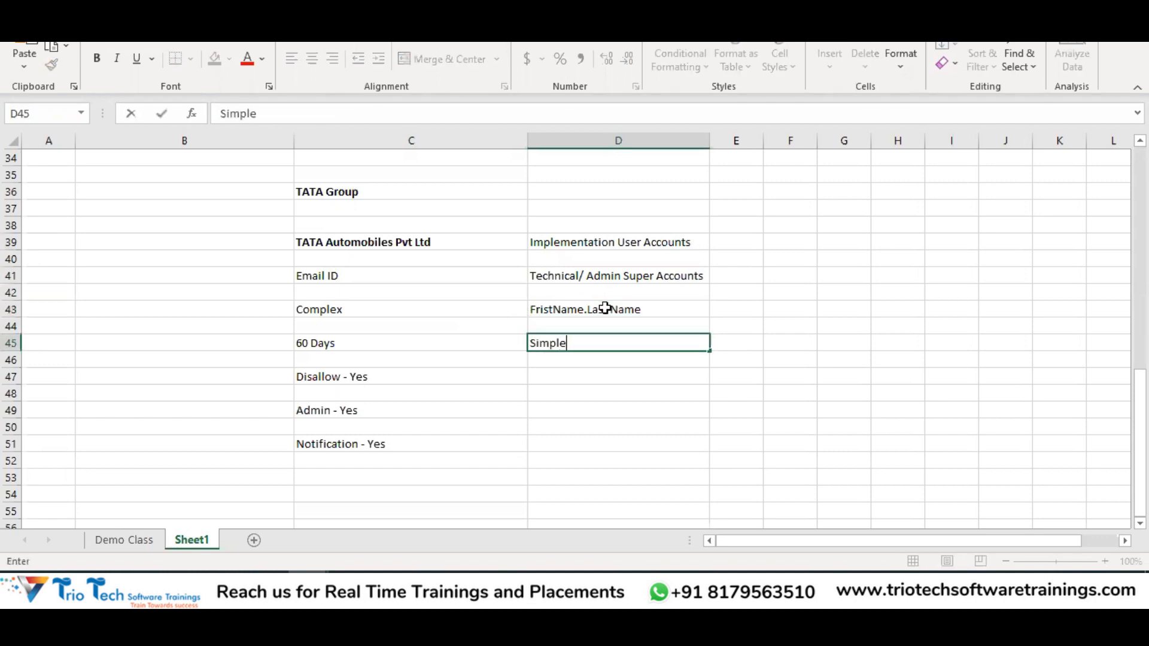
key(Return)
Enter Never Expire in D47 and No in D49, D52 and D54
key(Return)
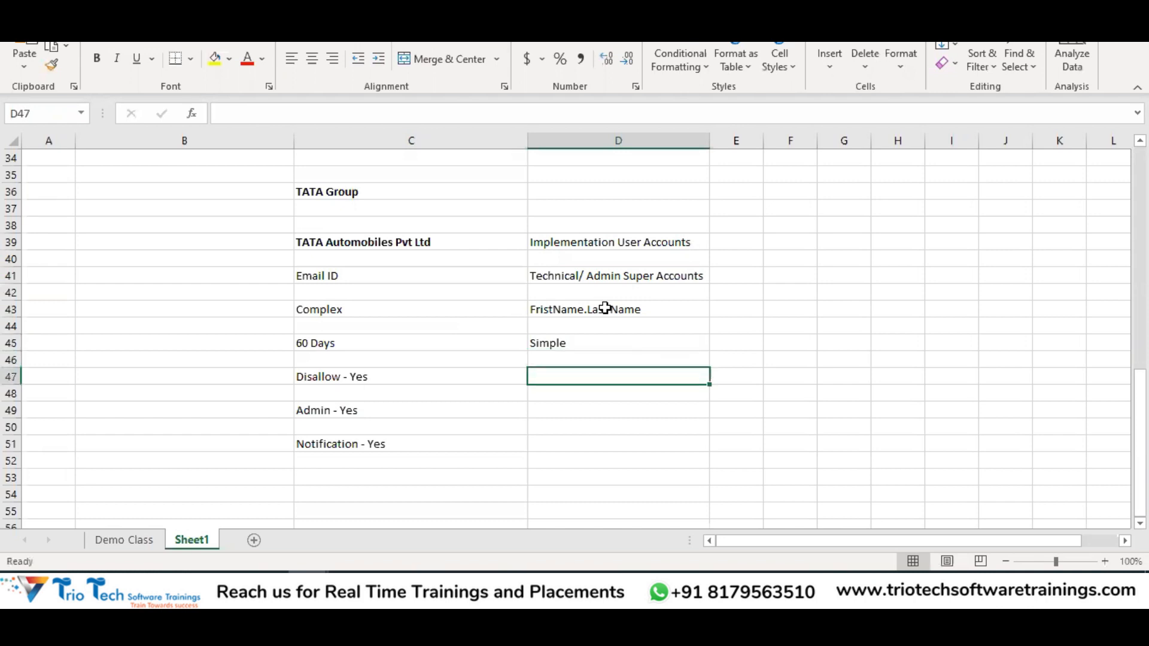
text(Never Expire)
key(Return)
key(Return)
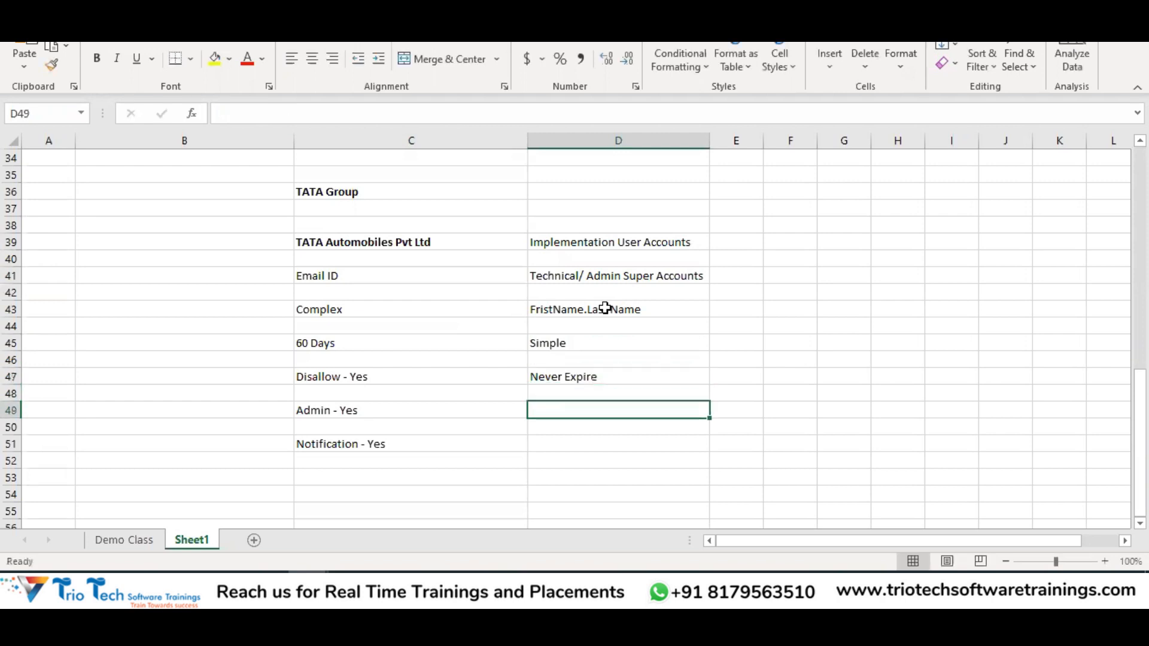
text(No)
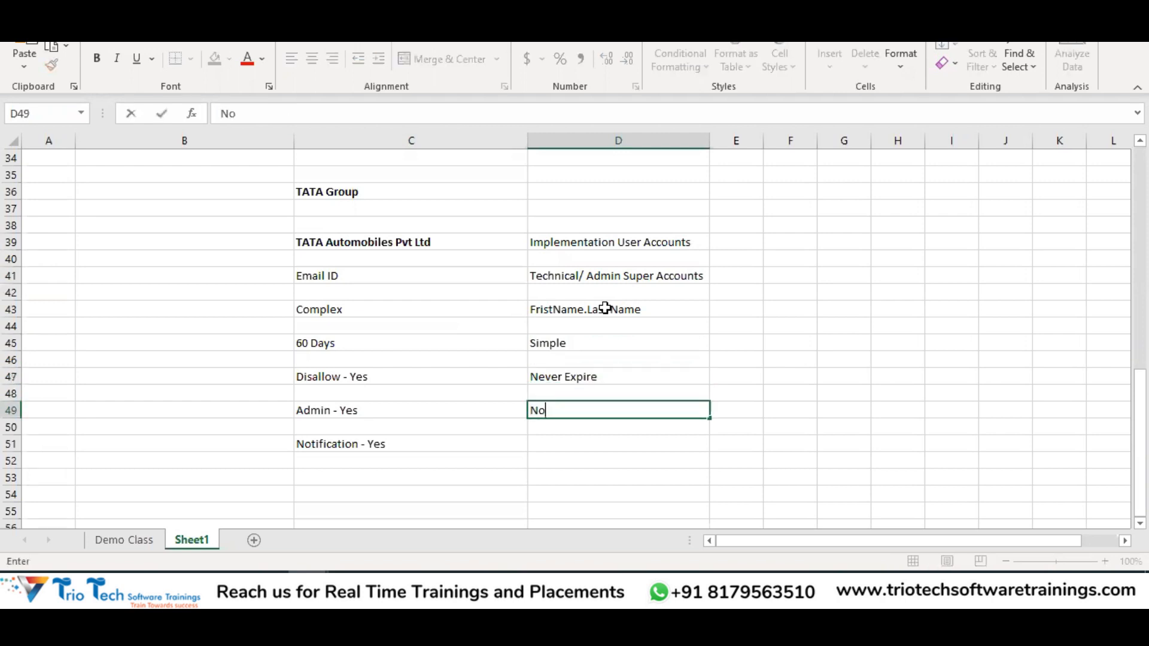
key(Return)
key(Return)
key(Return)
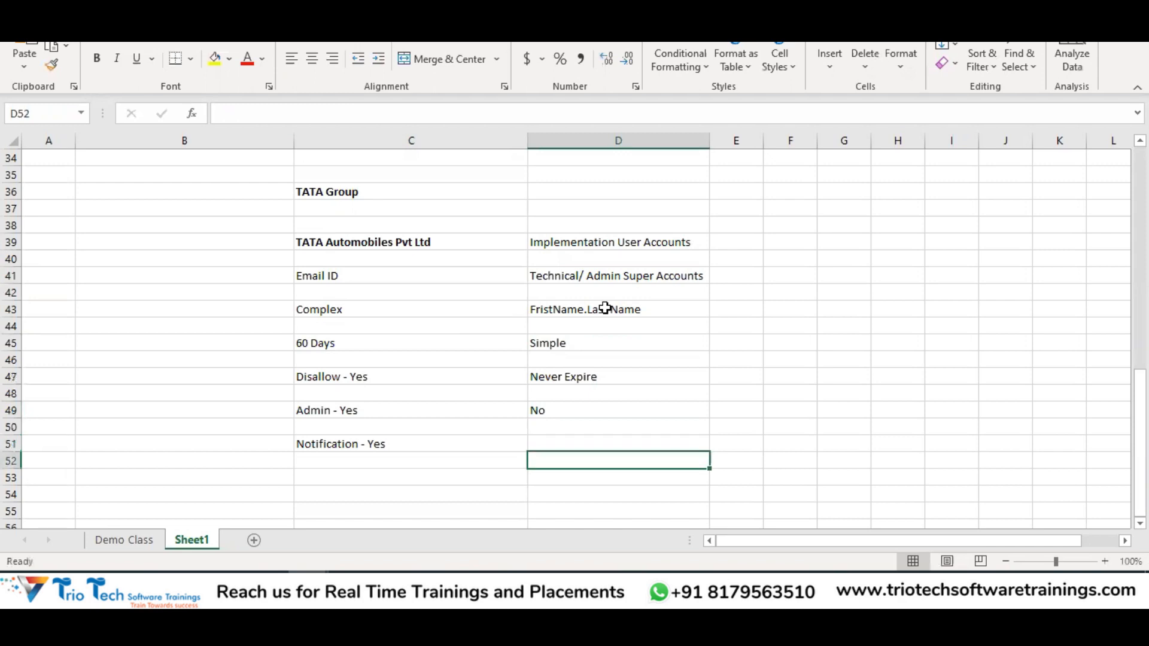
text(No)
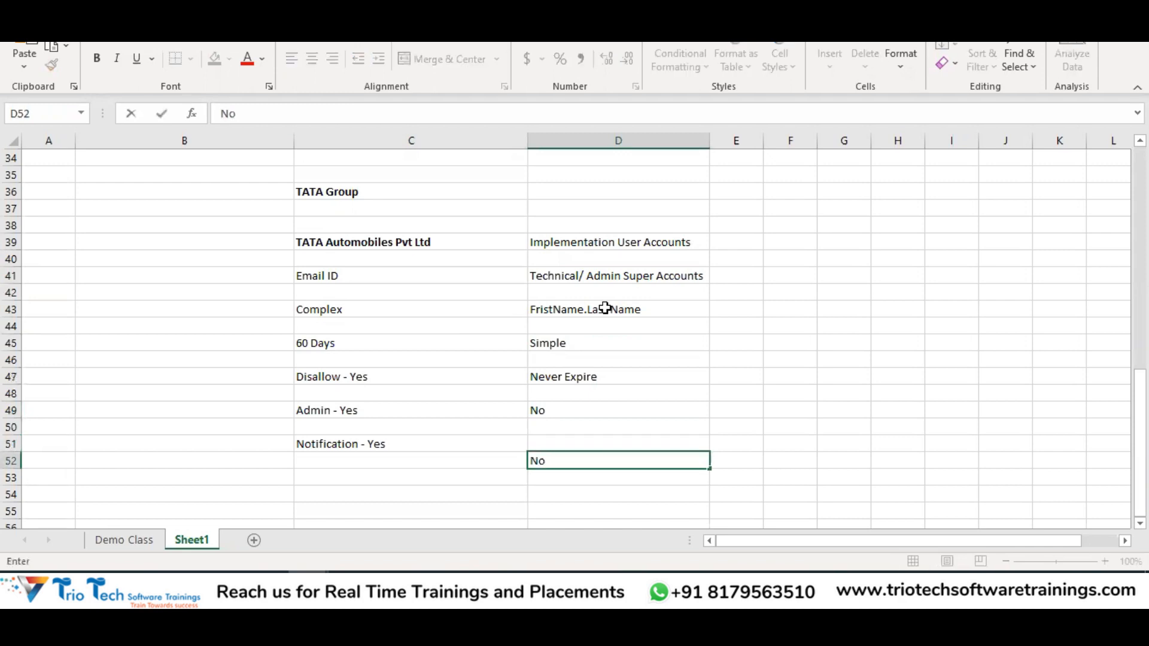
key(Return)
key(Return)
text(No)
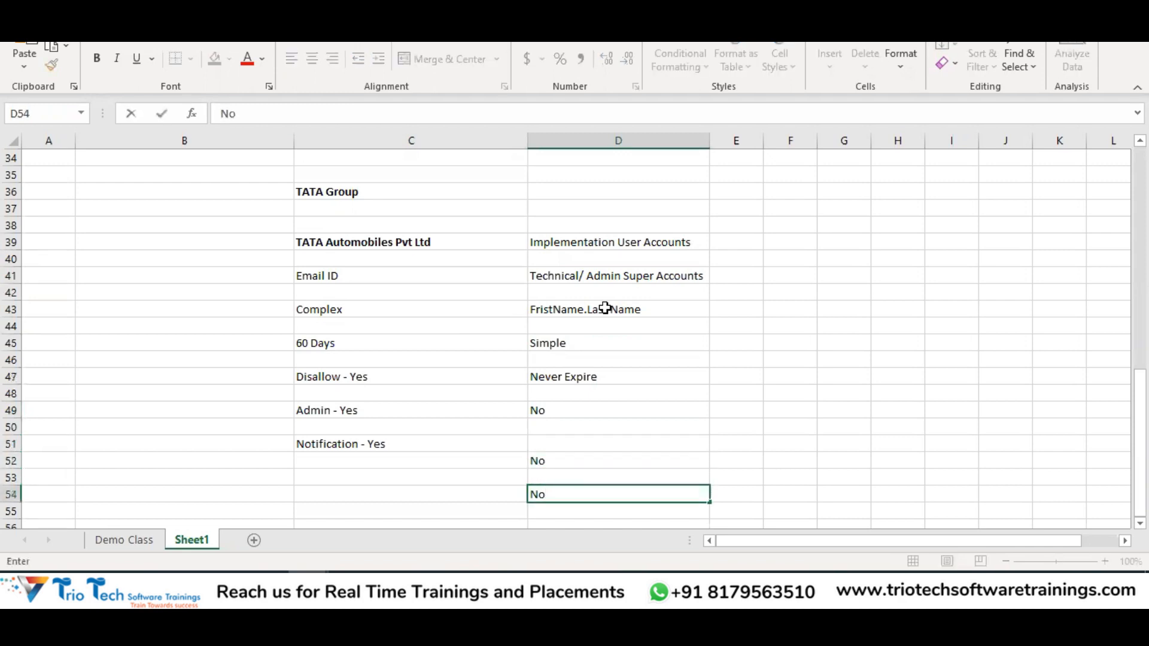
key(ctrl+Return)
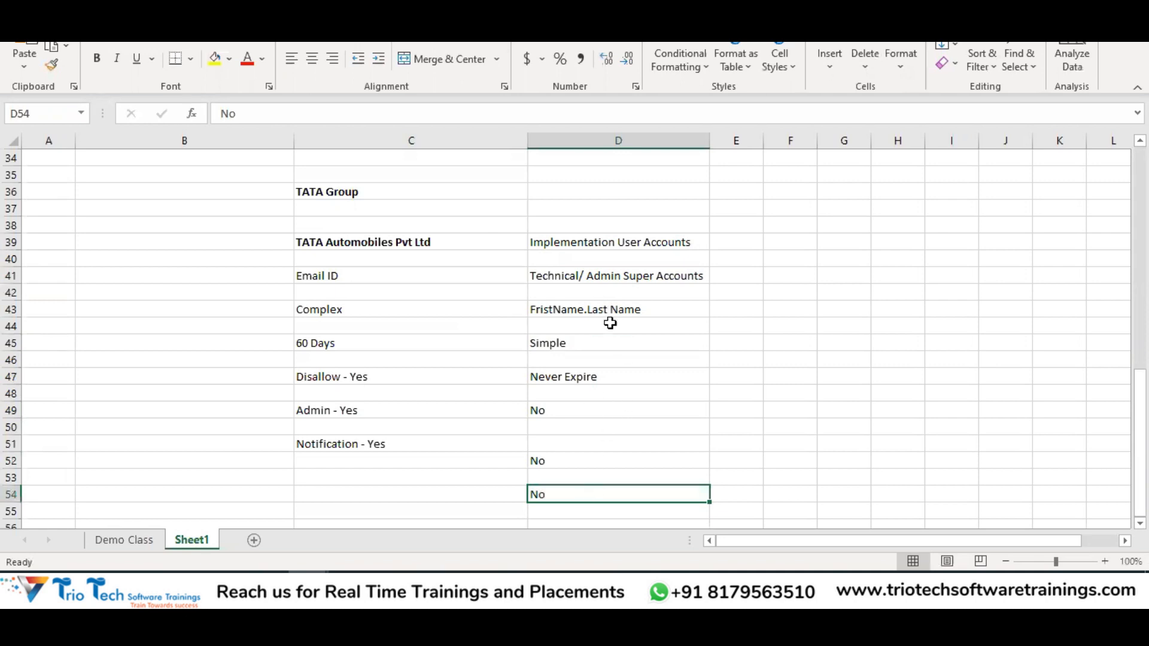
Review the column C policy labels and column D notes, then return to User Categories
drag(618, 243, 617, 276)
click(377, 443)
click(551, 494)
click(368, 245)
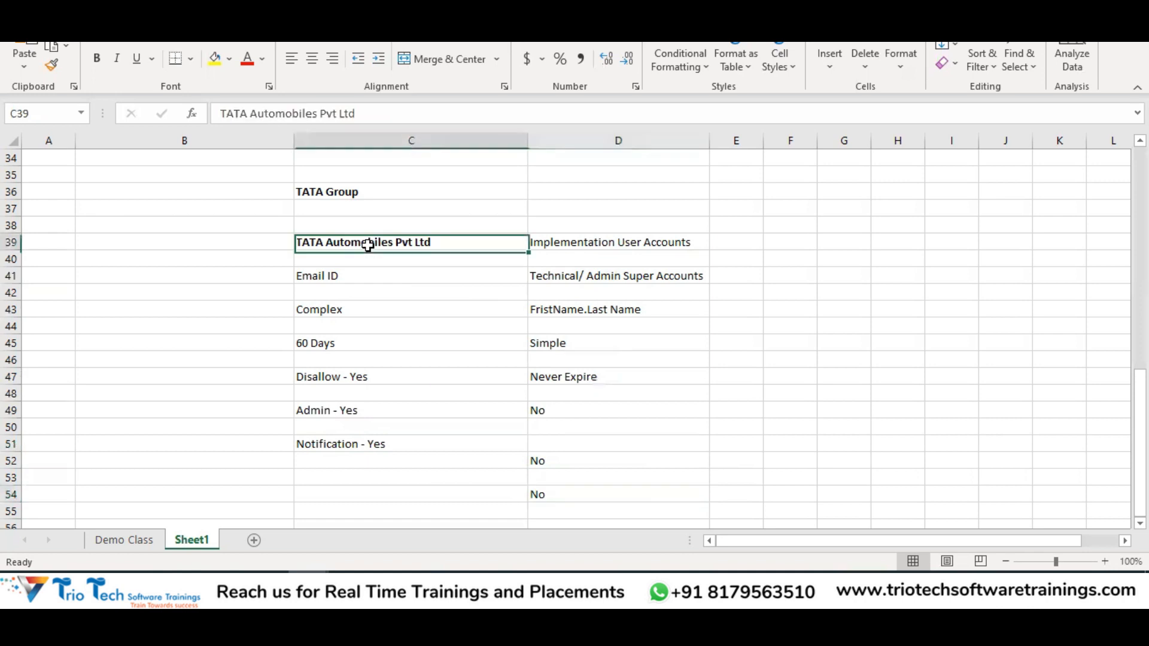
drag(368, 245, 383, 478)
drag(616, 225, 611, 478)
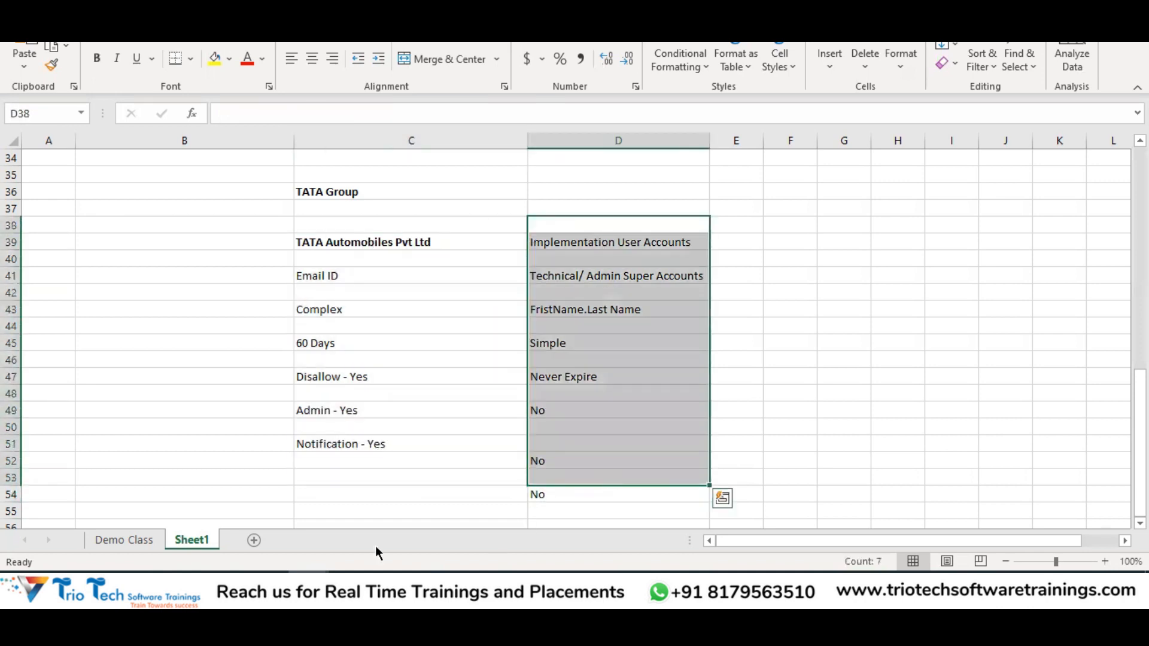
drag(345, 239, 392, 478)
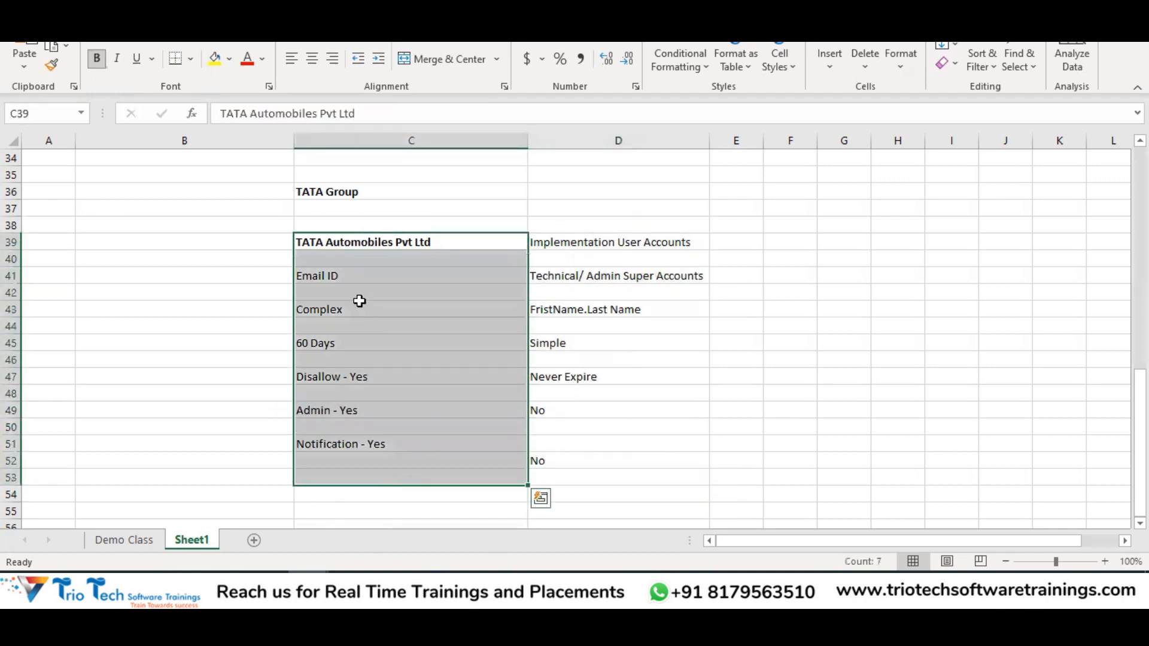
drag(342, 274, 396, 457)
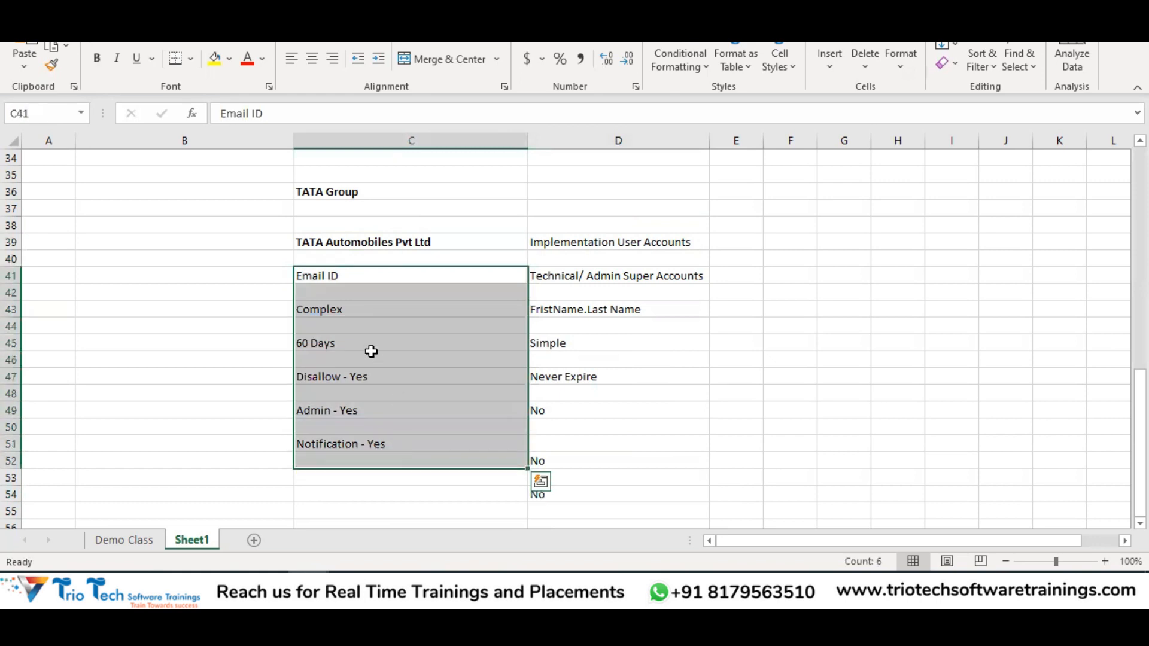
drag(603, 235, 629, 497)
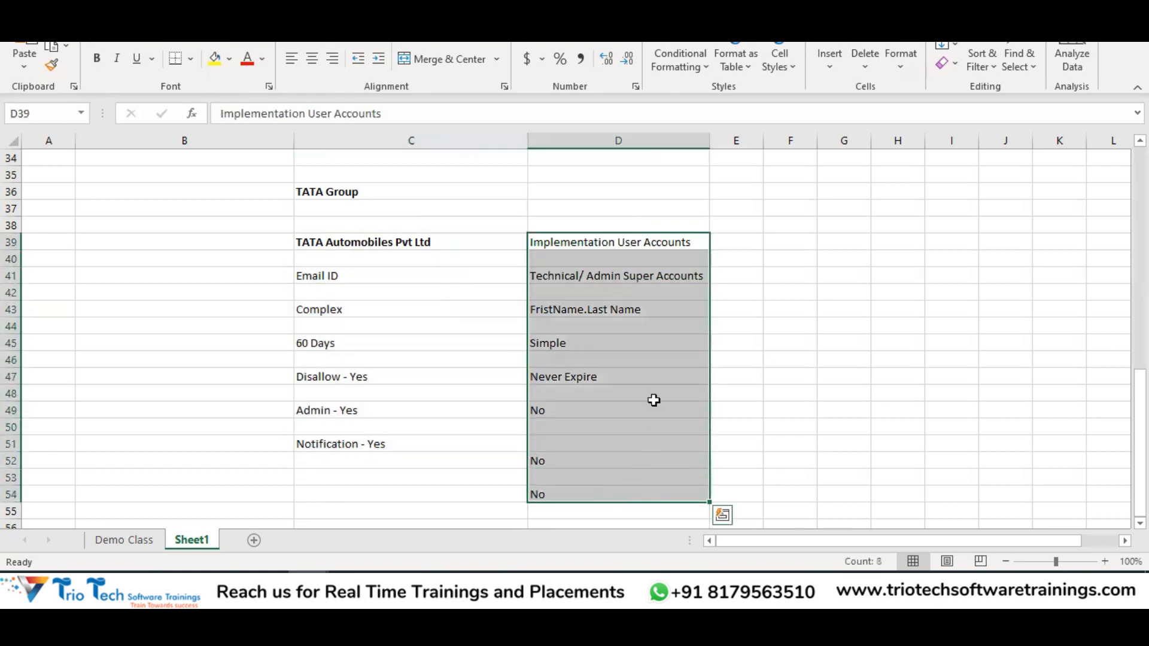
click(608, 242)
click(630, 275)
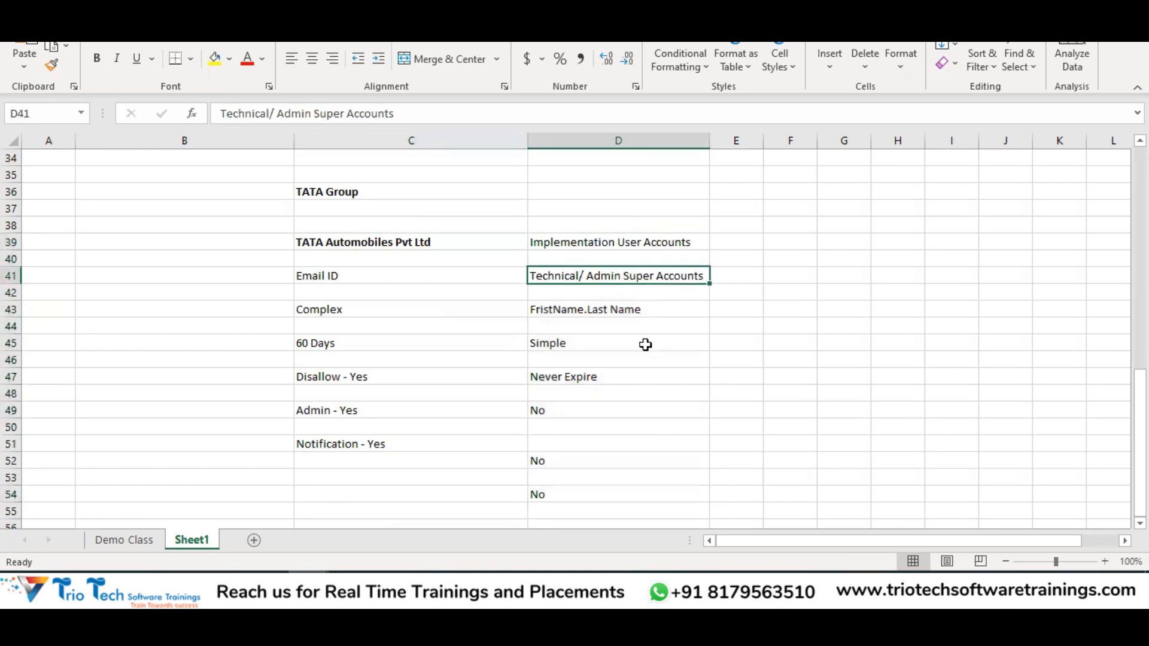
drag(600, 236, 591, 494)
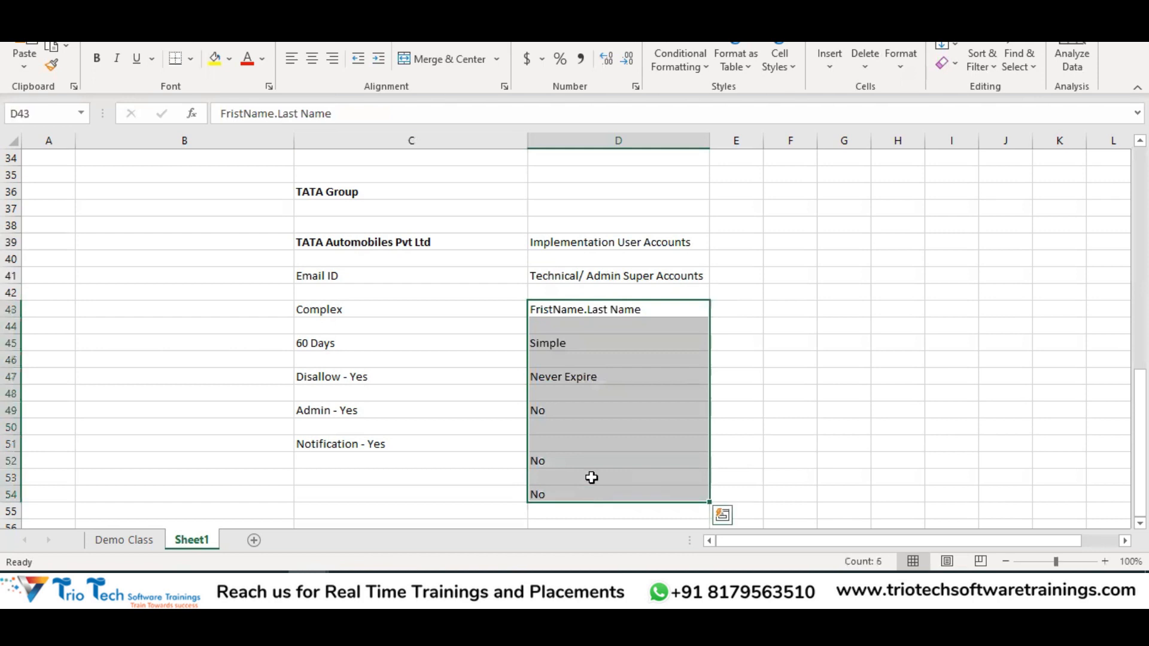
drag(367, 245, 407, 477)
drag(599, 226, 607, 510)
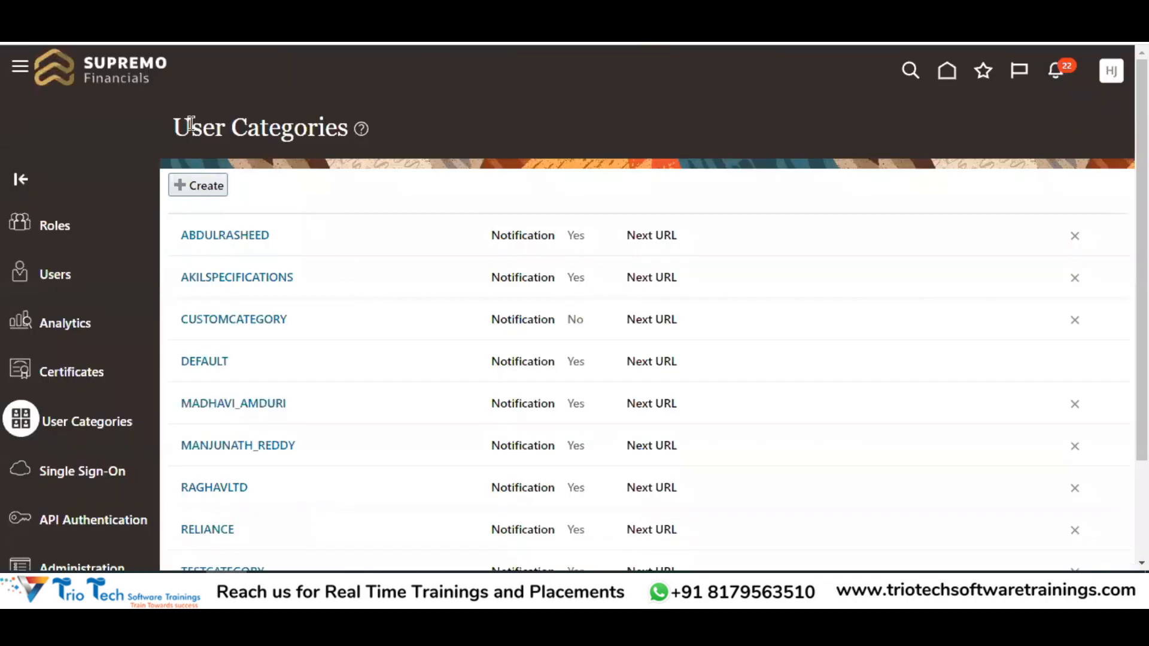
drag(191, 125, 307, 129)
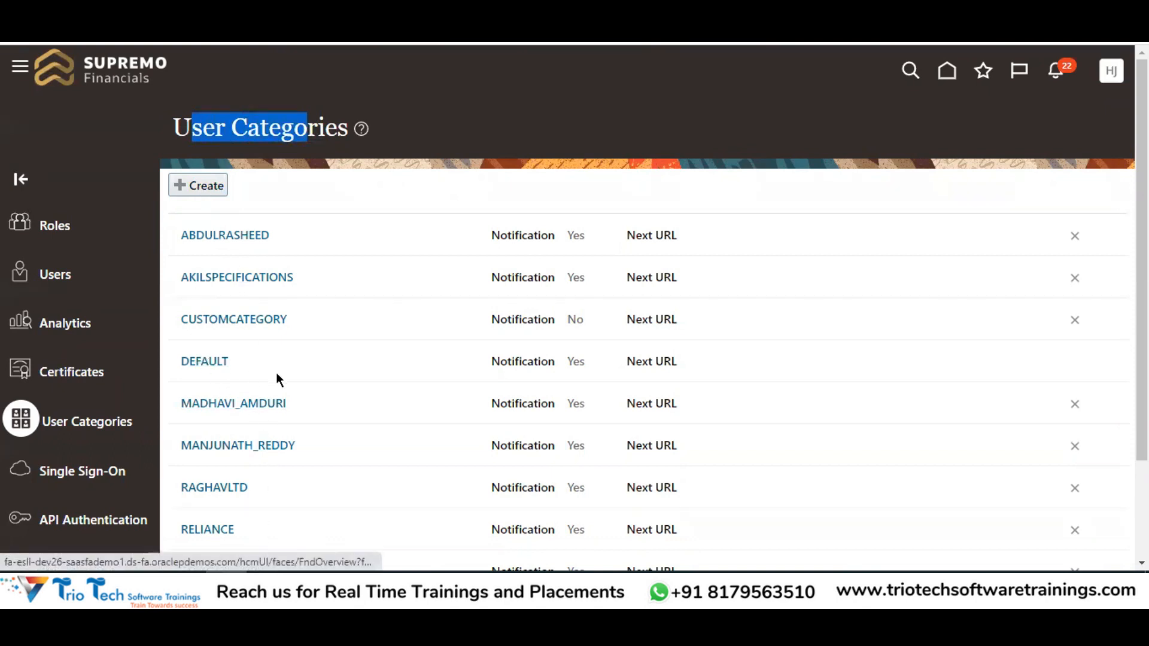
Check the User Categories list, where only CUSTOMCATEGORY has notifications off, then return to Excel
click(307, 586)
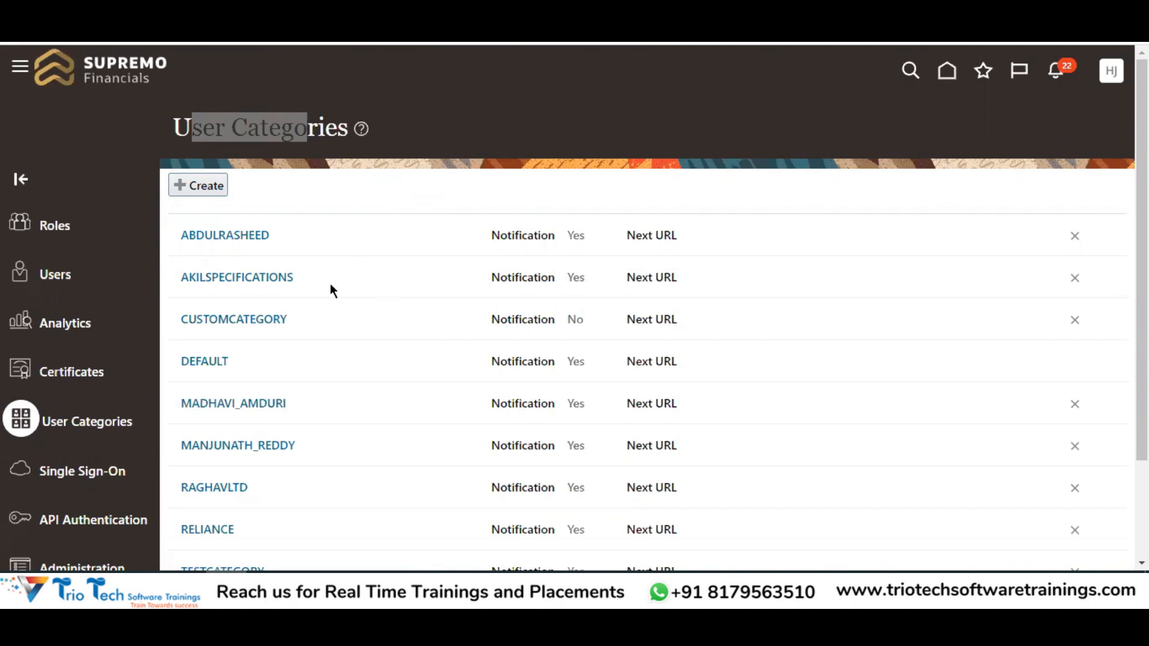
click(282, 366)
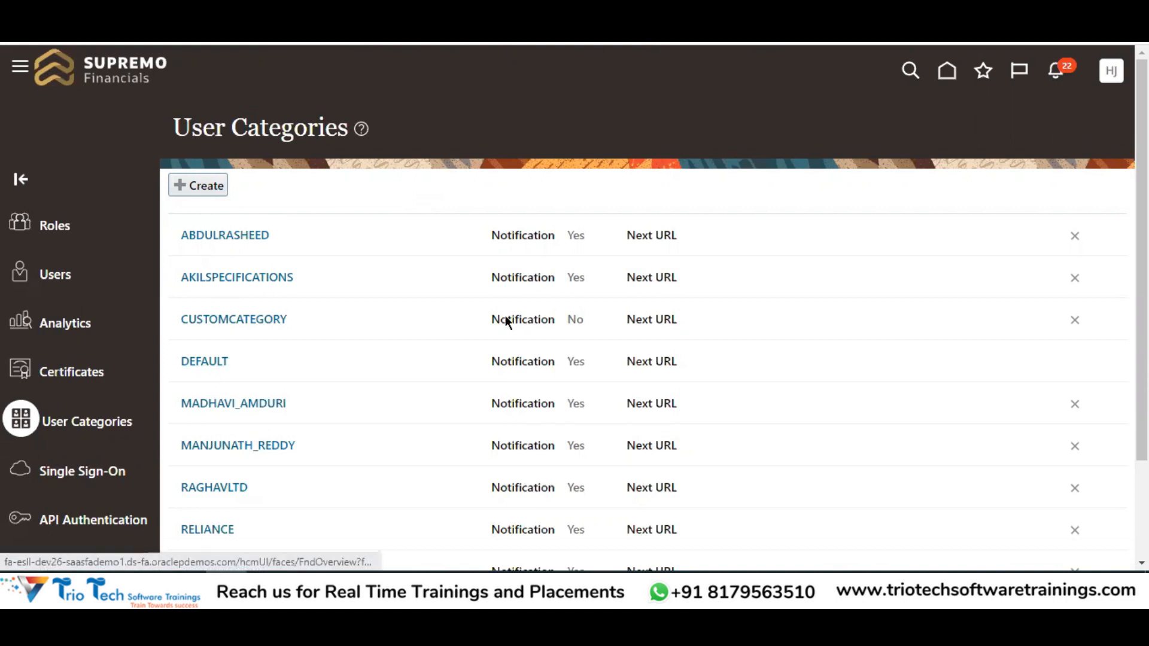
key(alt+Tab)
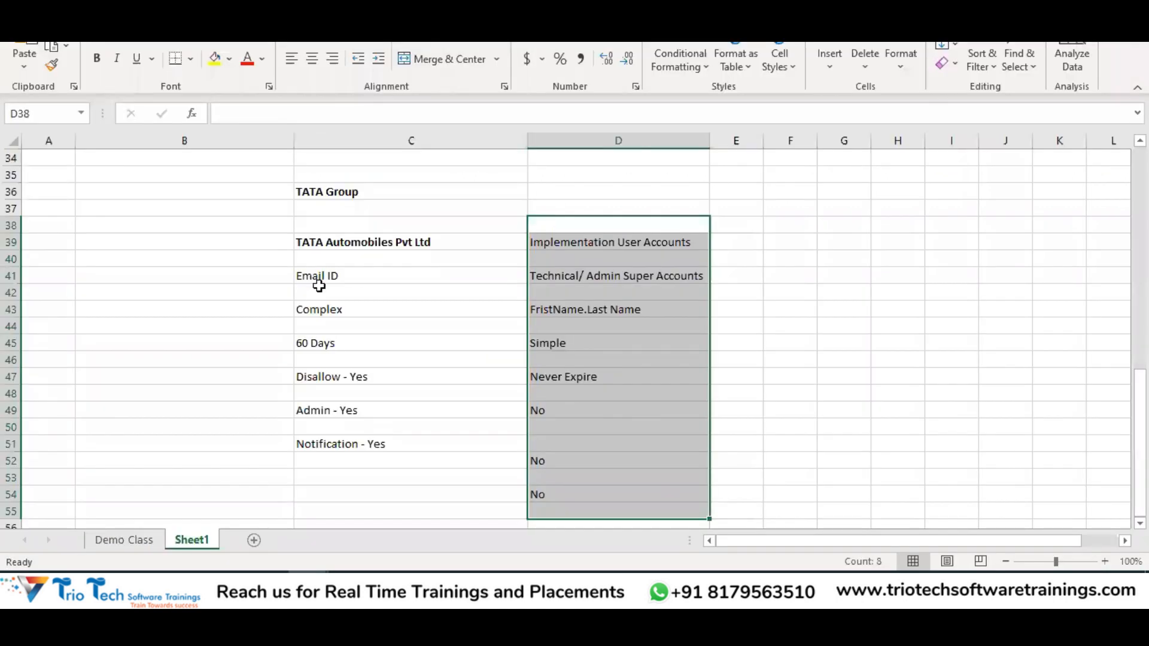
Type Default in B41 and format it bold with a yellow fill
click(239, 273)
text(Default)
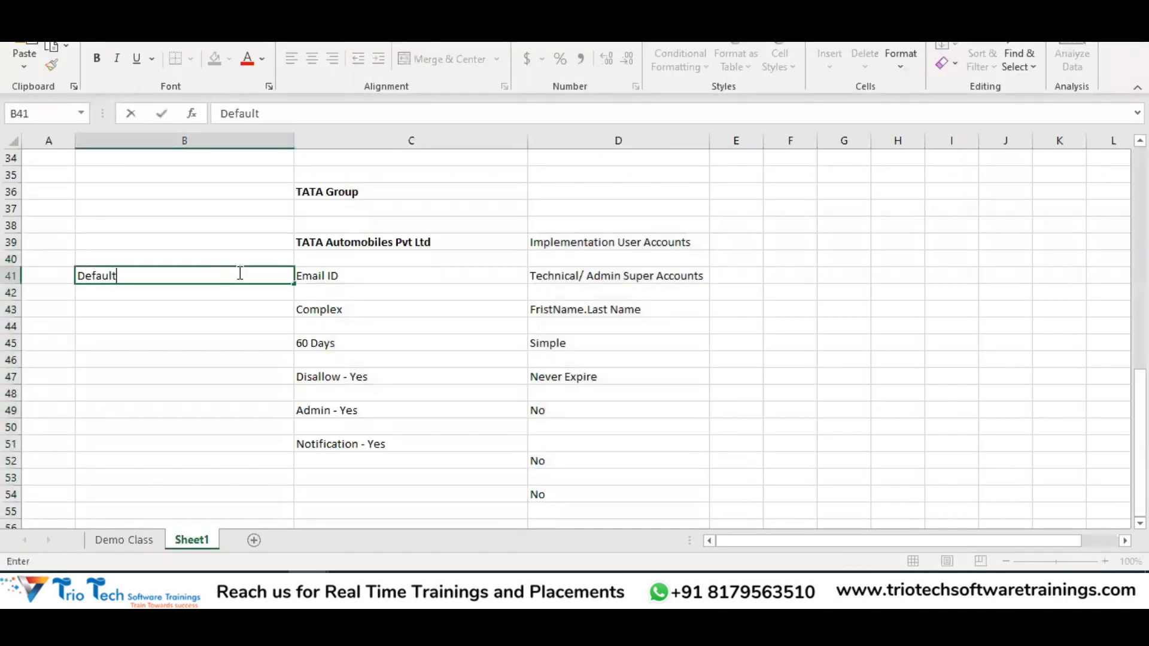
key(Return)
click(239, 272)
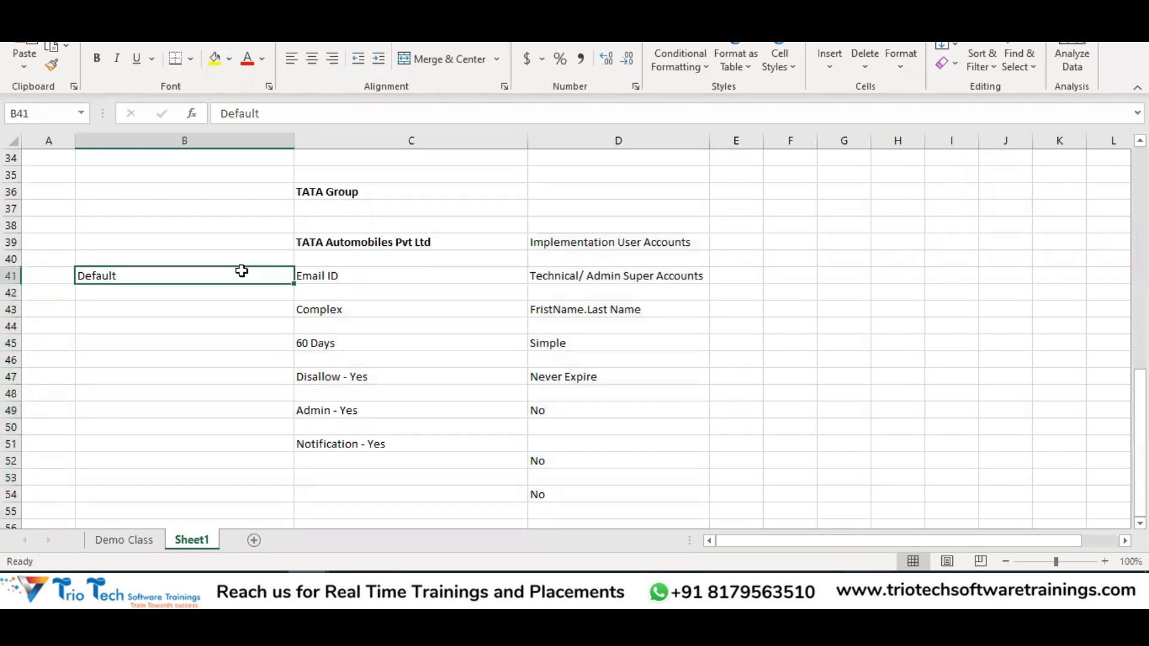
click(214, 58)
key(ctrl+b)
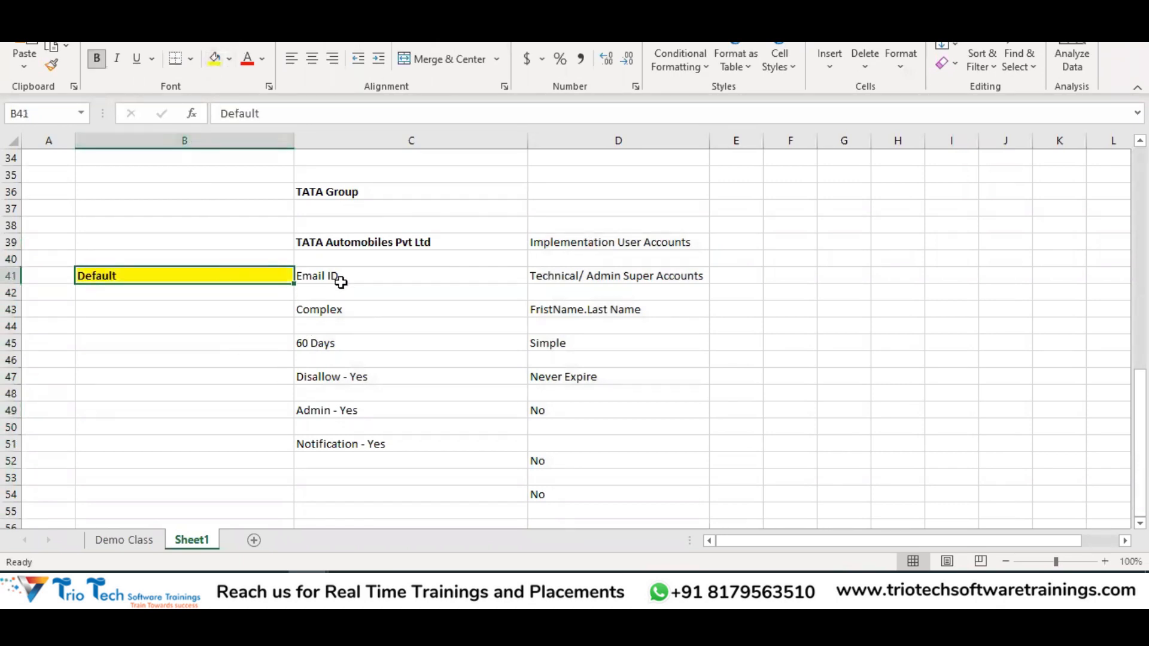
Review the column C policy notes beside the Default label, then switch to User Categories
drag(336, 269, 346, 462)
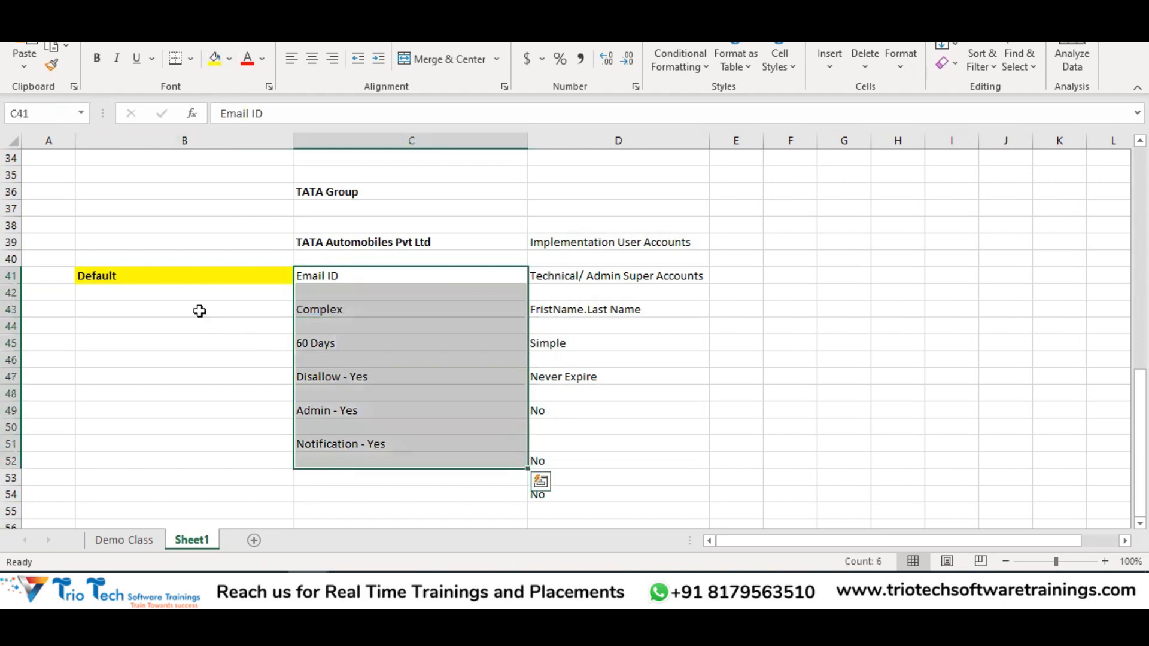
click(147, 274)
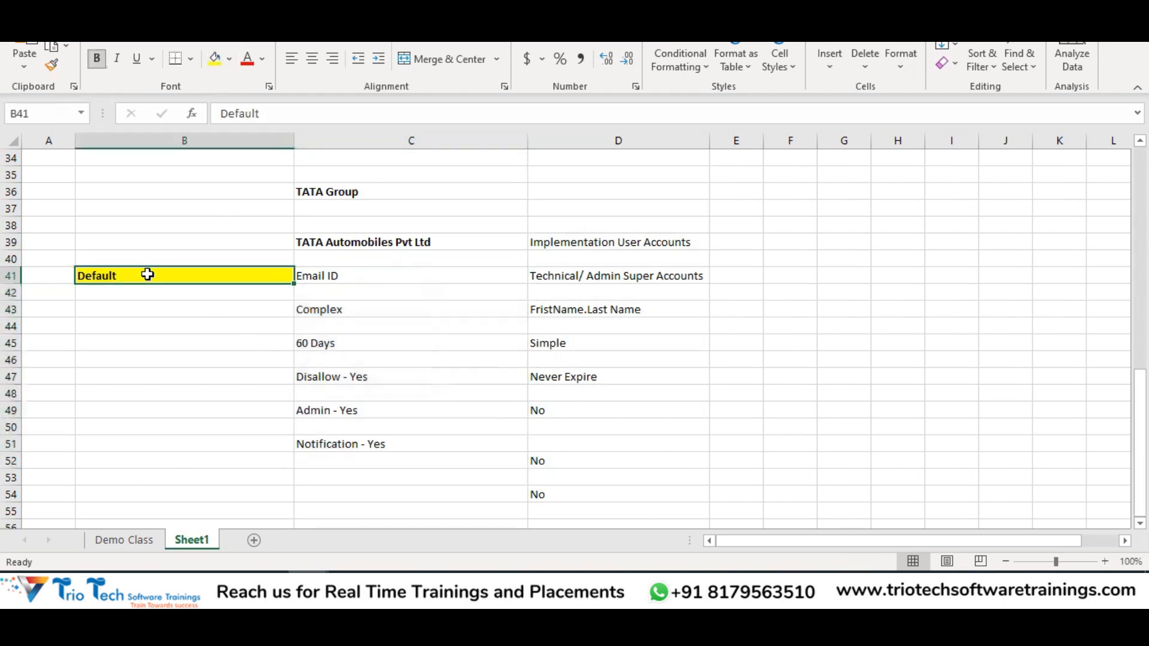
drag(341, 273, 372, 443)
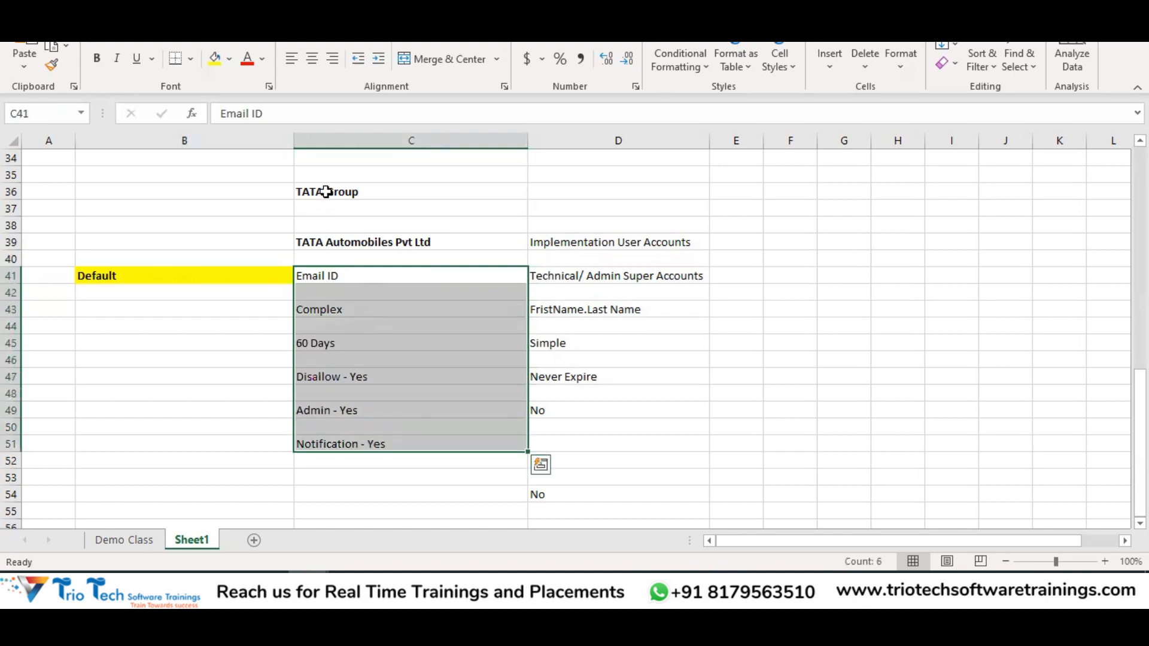
click(325, 191)
click(361, 248)
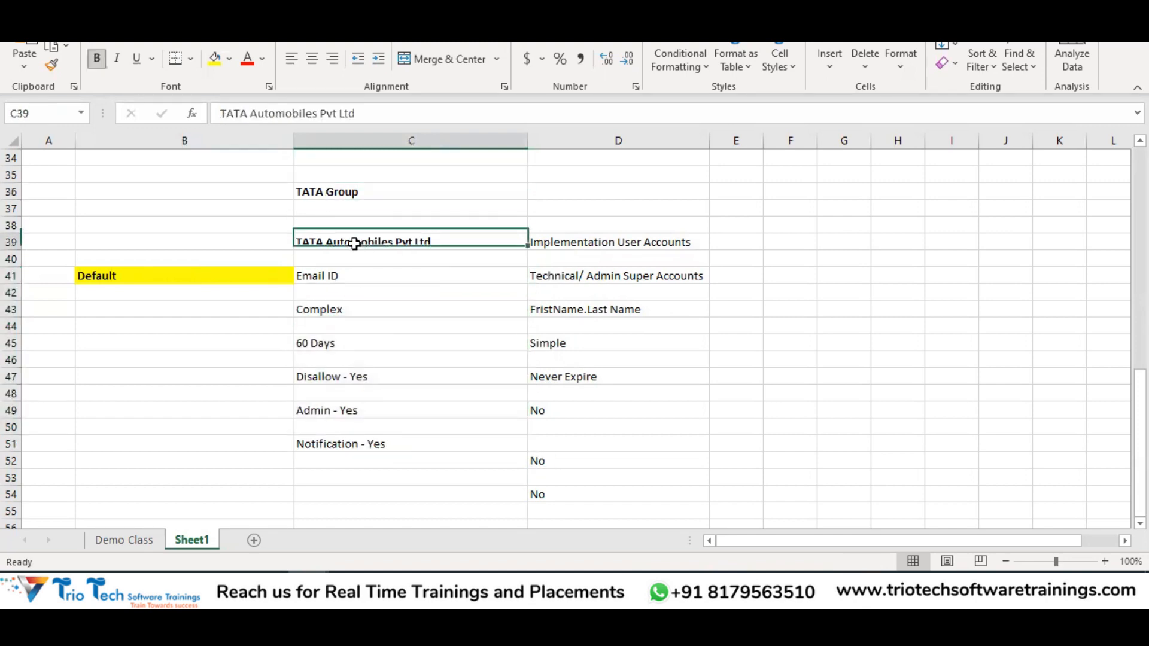
drag(333, 275, 361, 443)
click(363, 240)
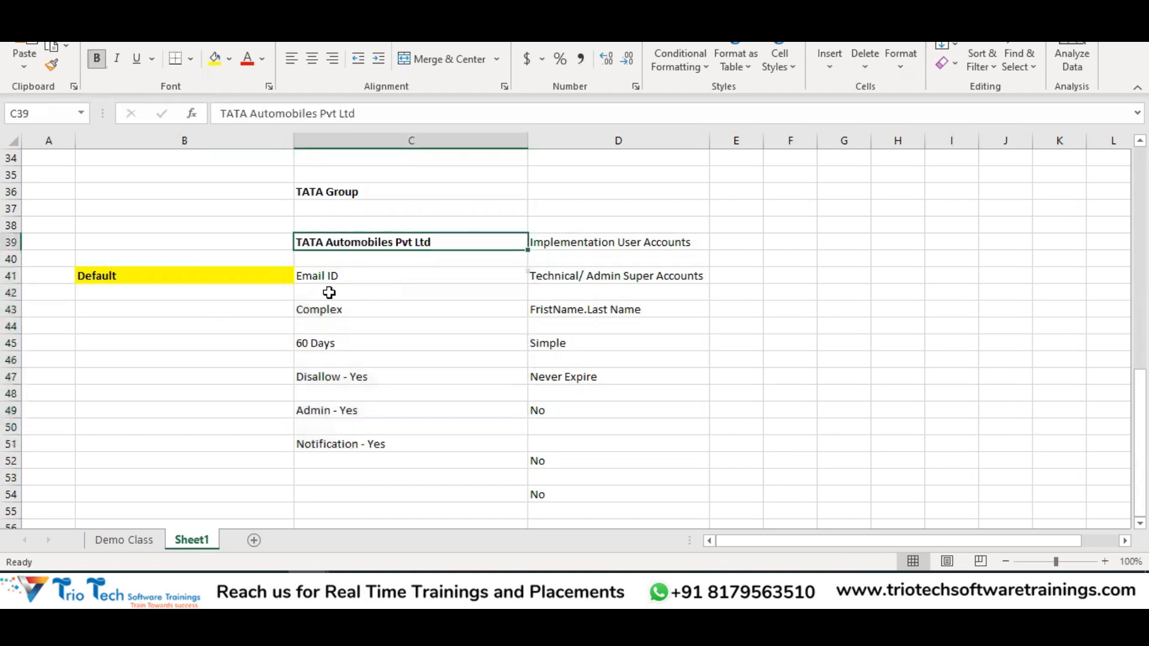
drag(321, 275, 361, 463)
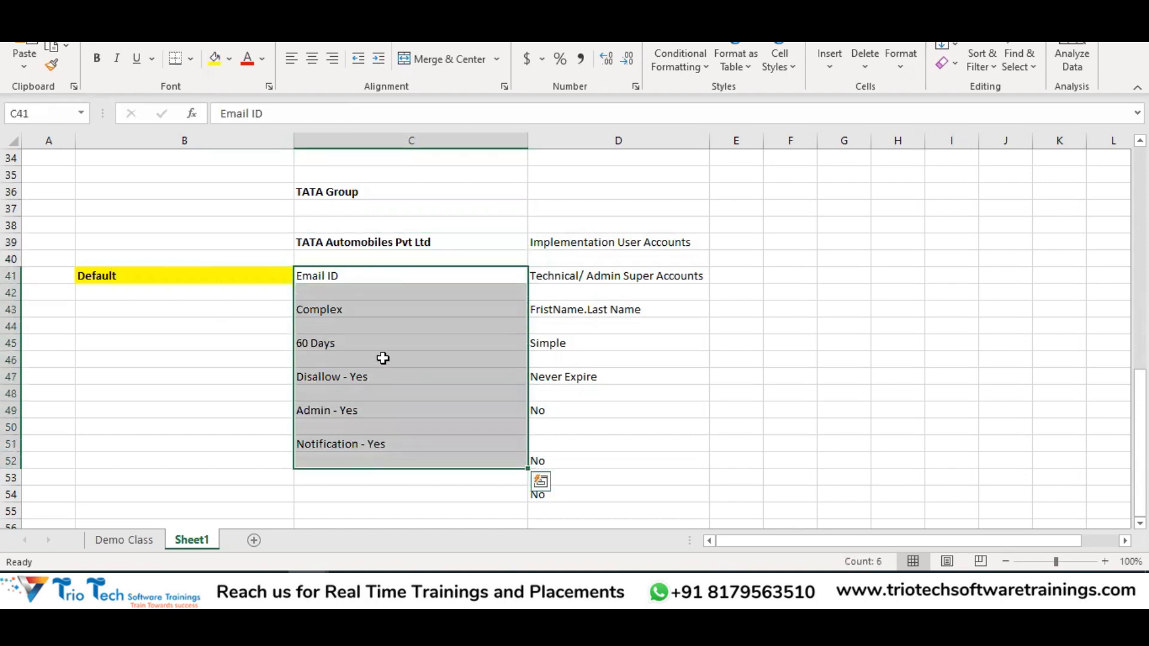
click(186, 279)
key(alt+Tab)
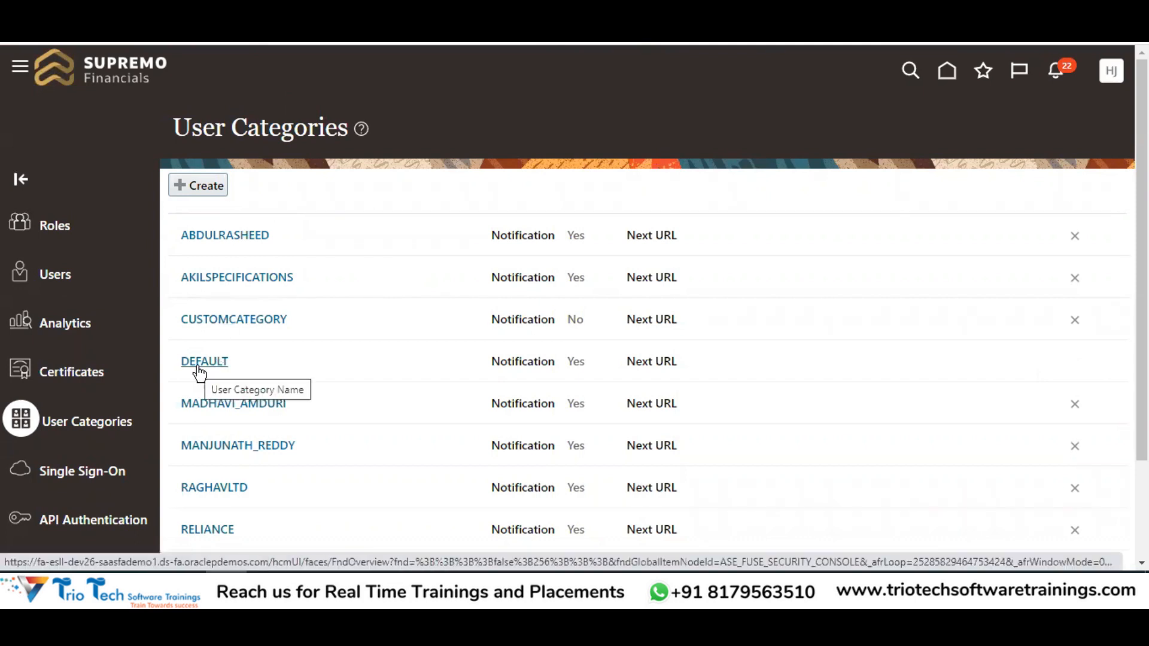
Recheck the two account-type notes in Excel, then start a new user category
key(alt+Tab)
click(607, 239)
drag(605, 253, 623, 513)
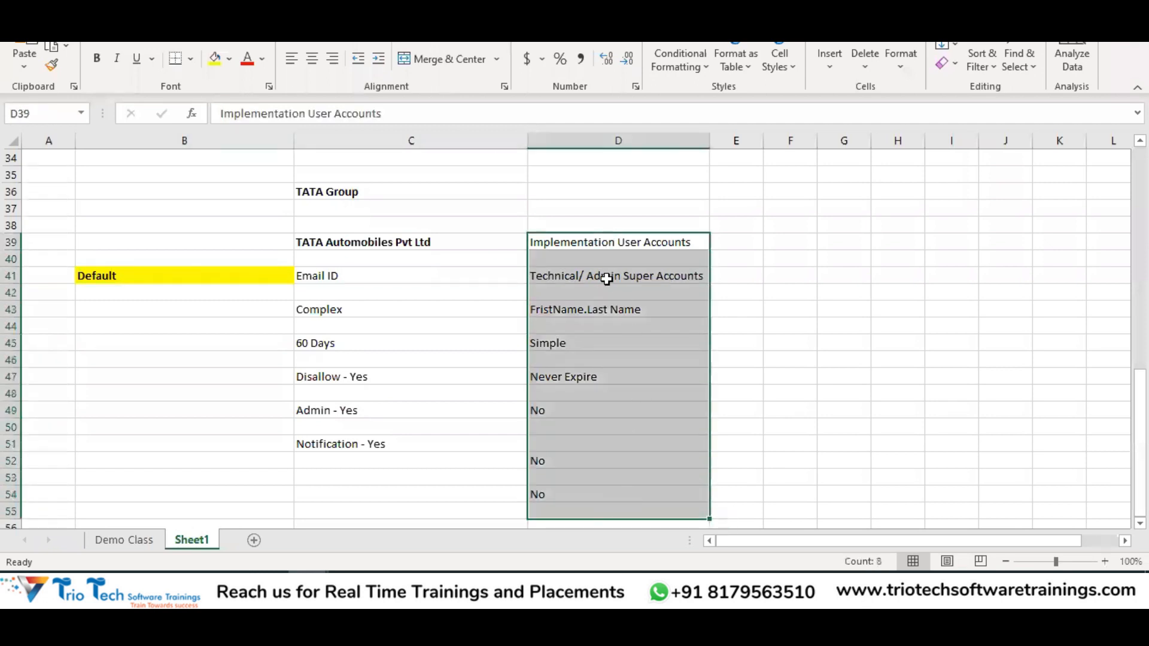
click(592, 246)
click(605, 279)
drag(634, 245, 644, 286)
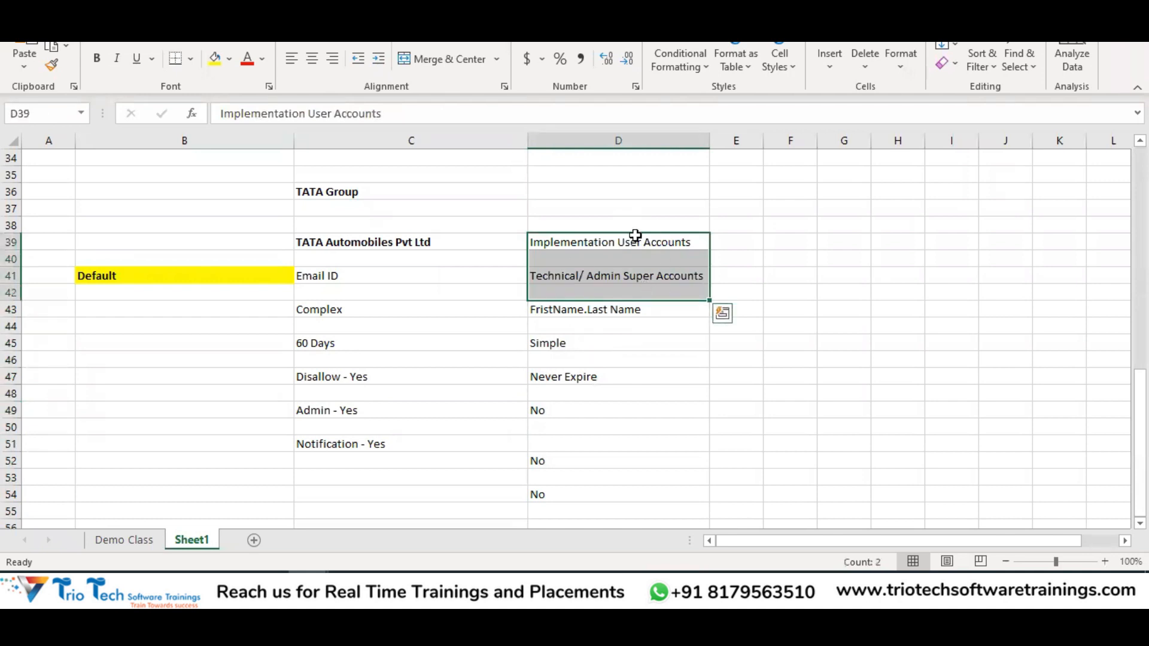
key(alt+Tab)
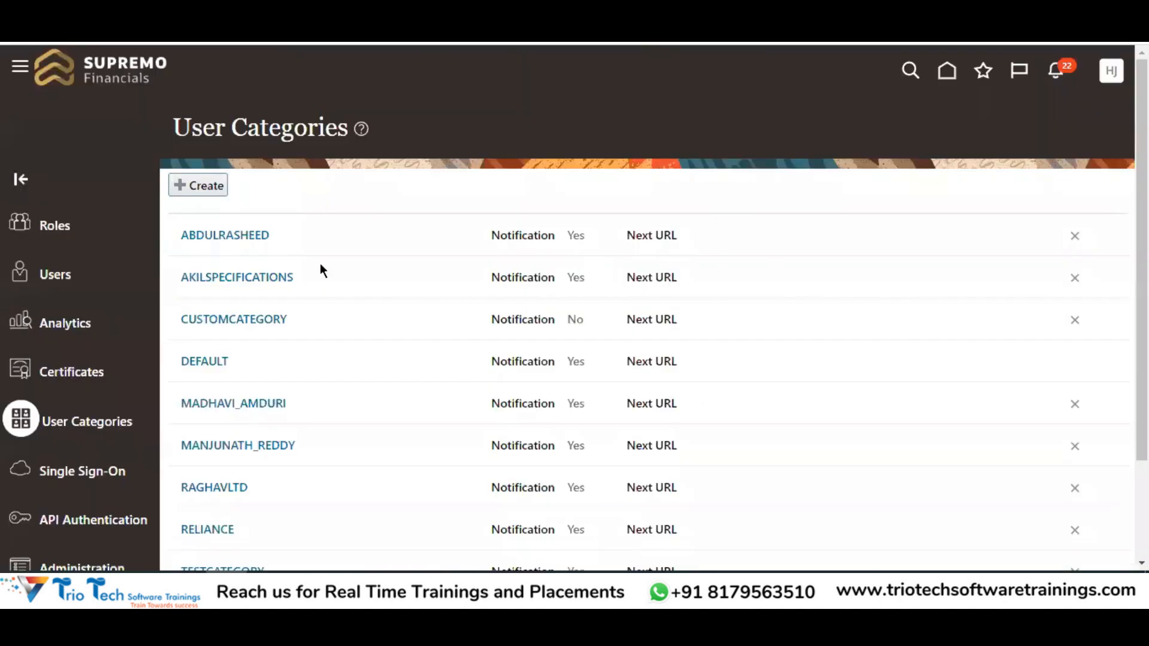
drag(237, 137, 315, 131)
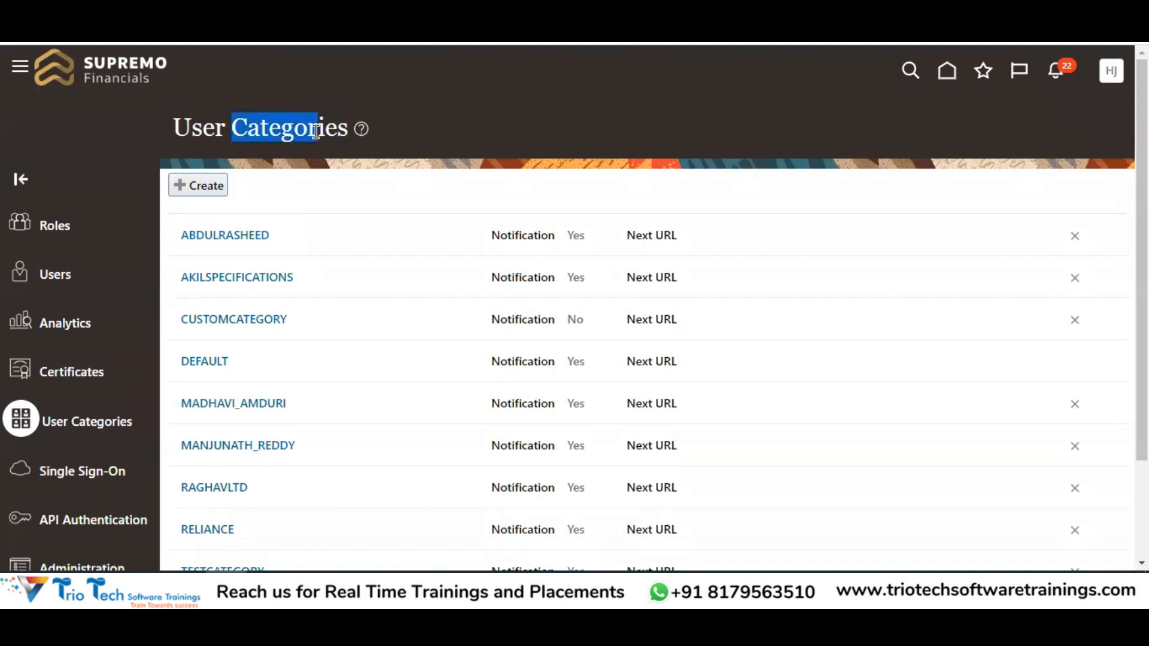
click(214, 187)
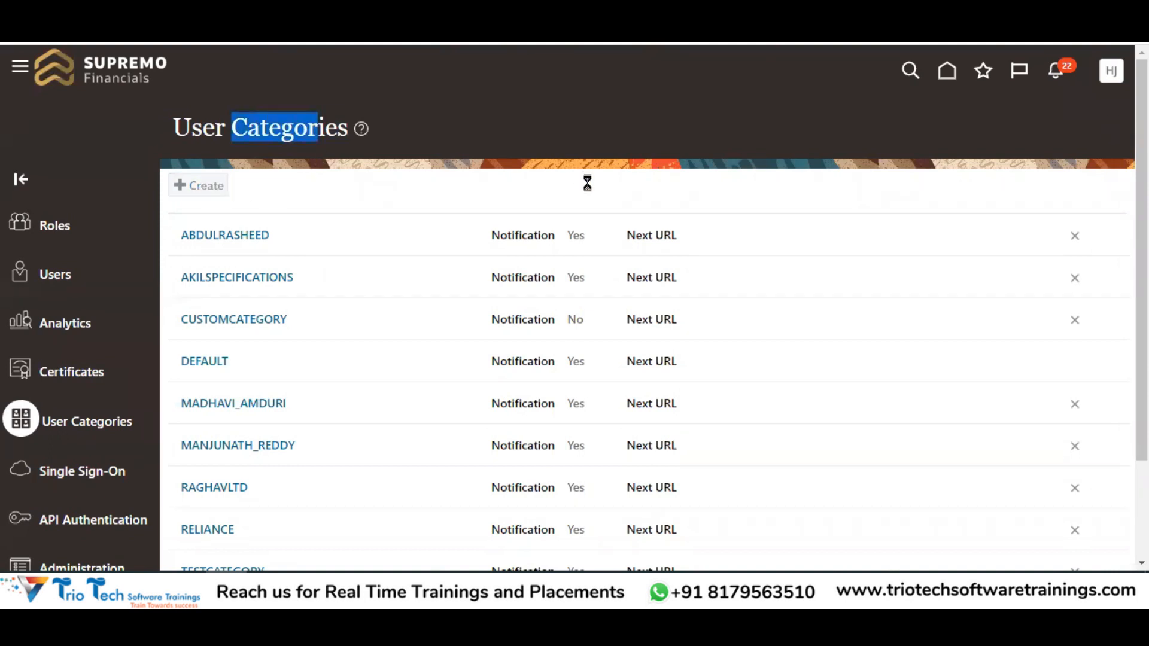
Name the new category ImplementationUserCategory and use that name as its description
click(949, 129)
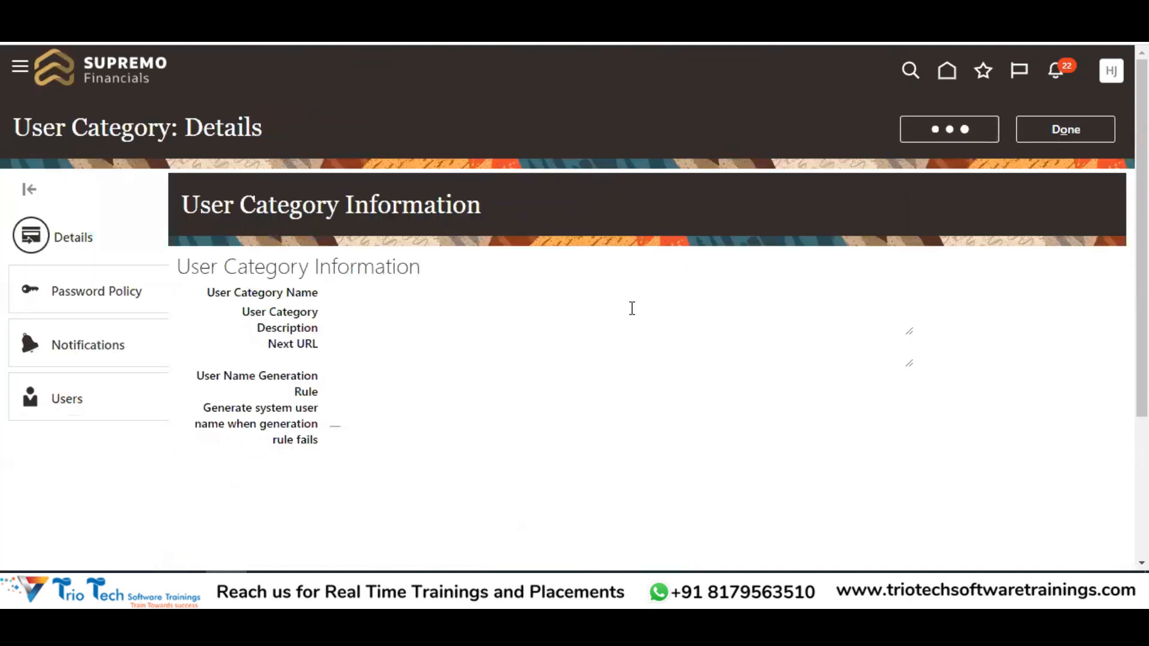
click(265, 187)
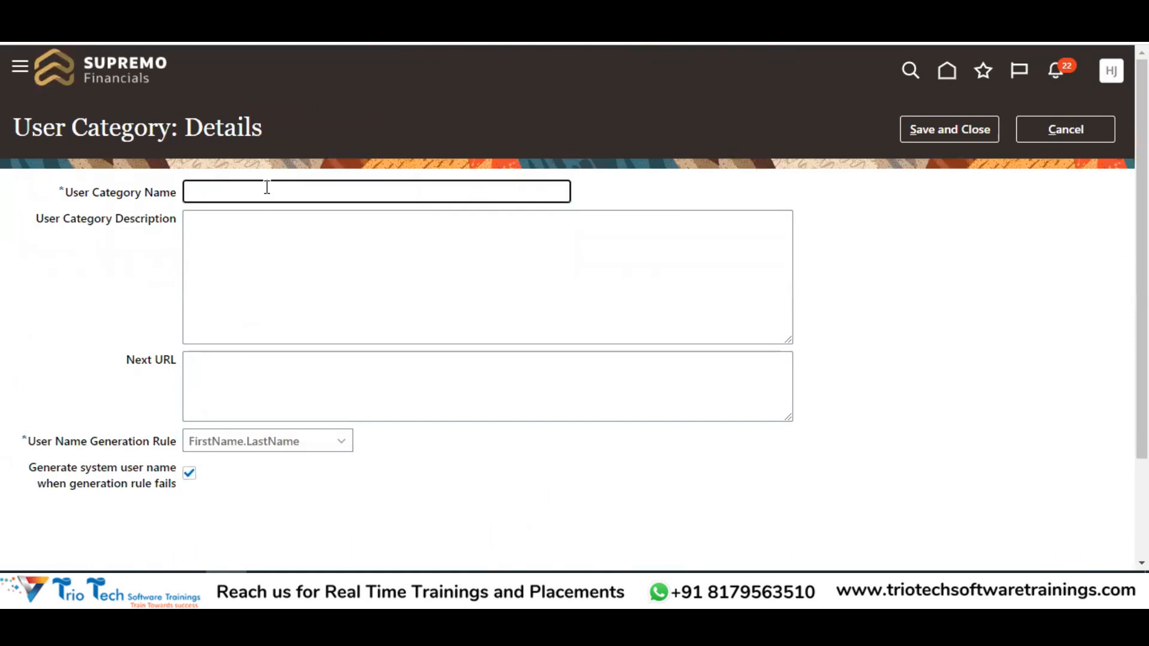
text(ImplementationUserCategory)
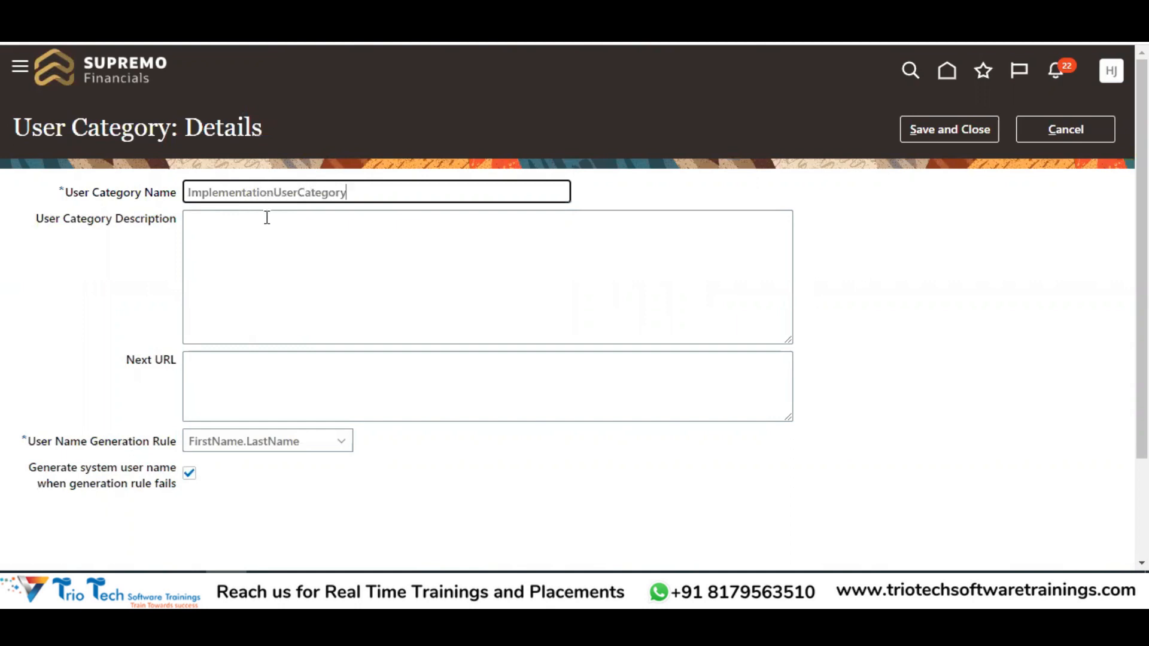
key(ctrl+a)
key(ctrl+c)
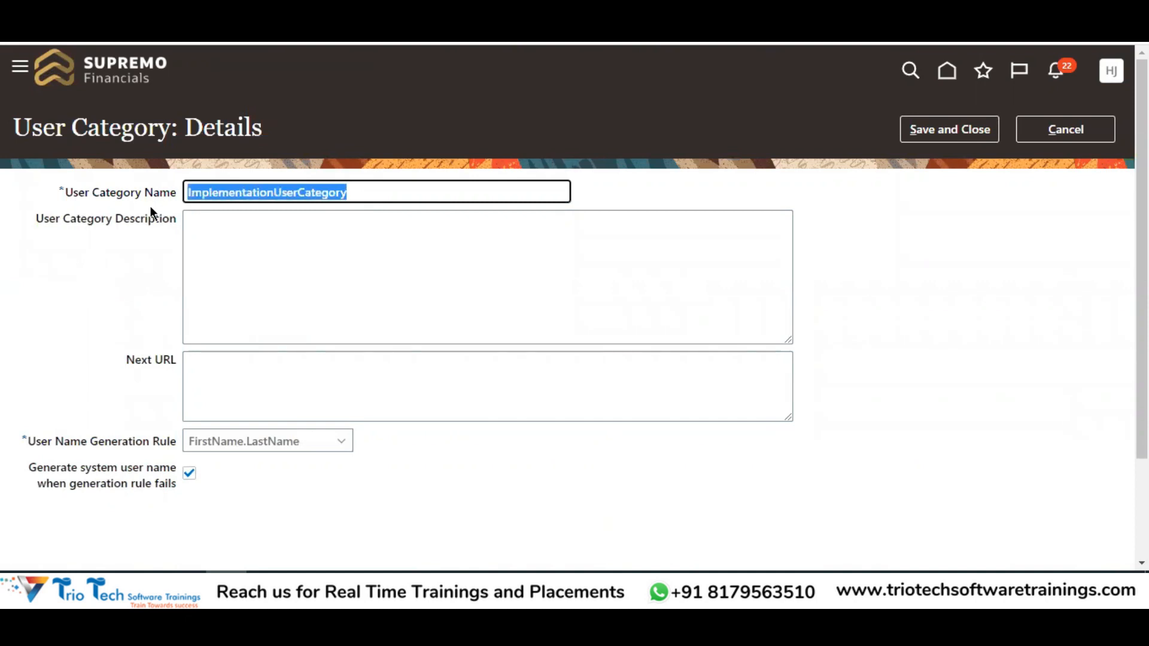
click(237, 259)
key(ctrl+v)
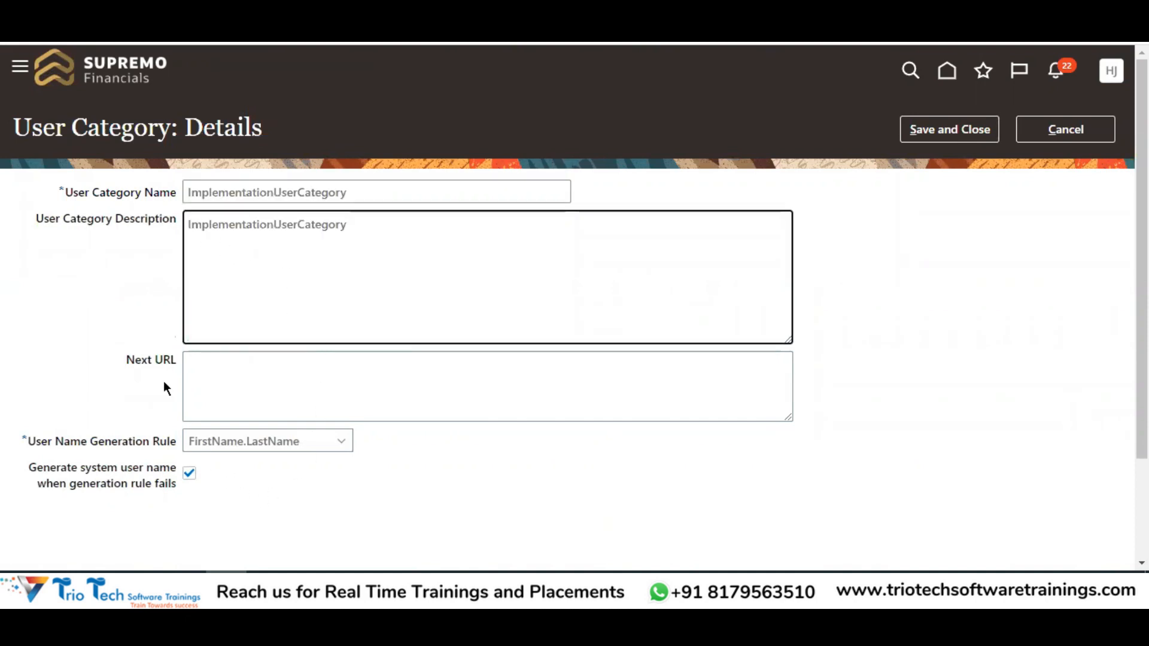
Keep the FirstName.LastName user name generation rule, matching the Excel note, and save the category
drag(29, 441, 172, 446)
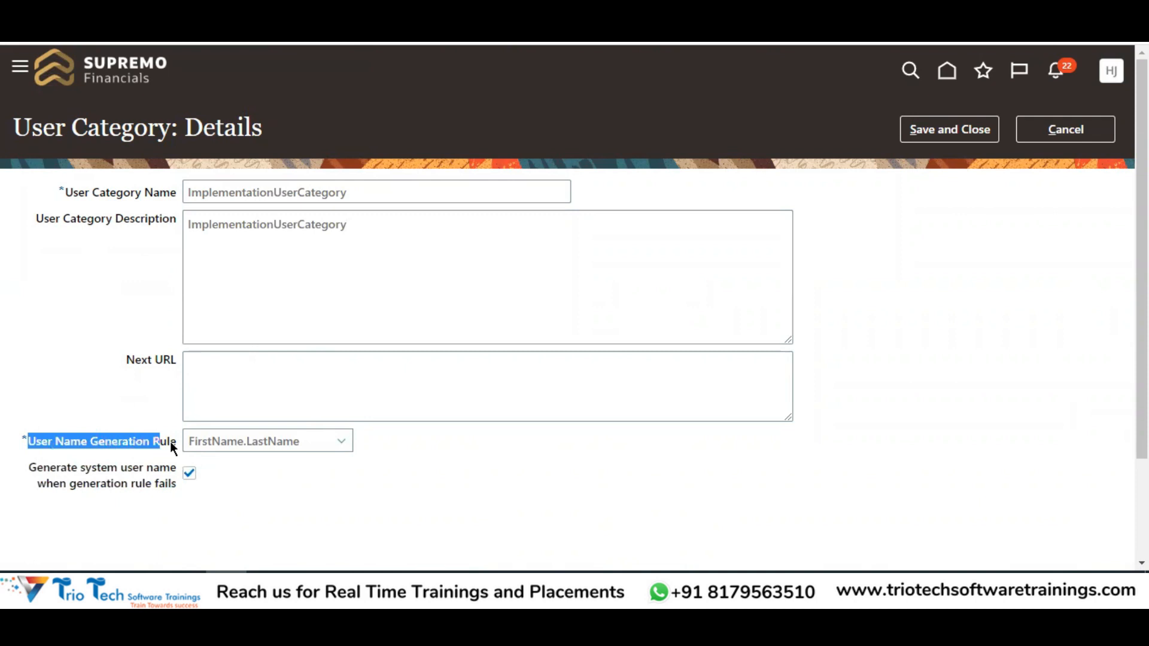
key(alt+Tab)
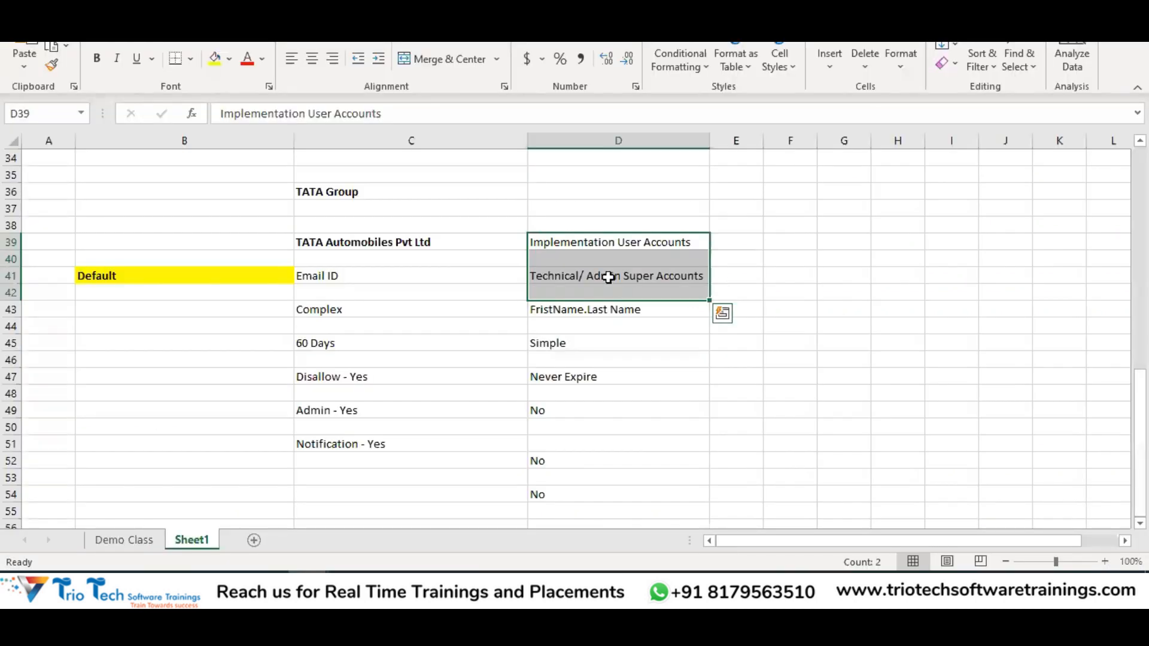
click(583, 311)
key(alt+Tab)
click(220, 446)
click(231, 470)
drag(58, 482, 173, 481)
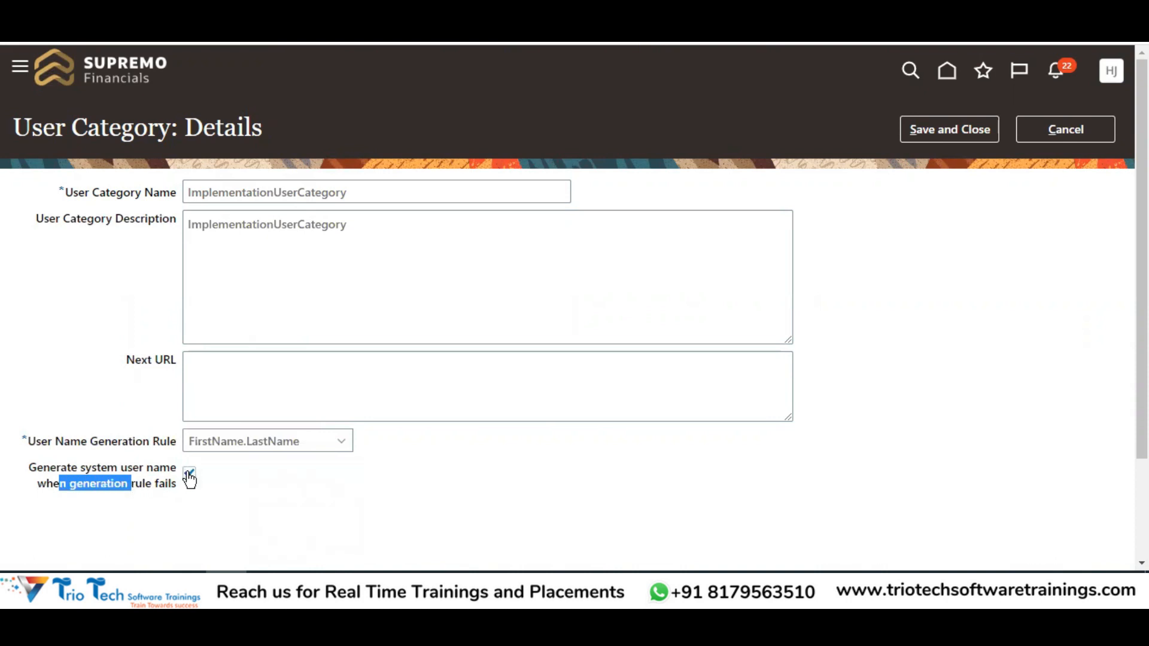
click(967, 132)
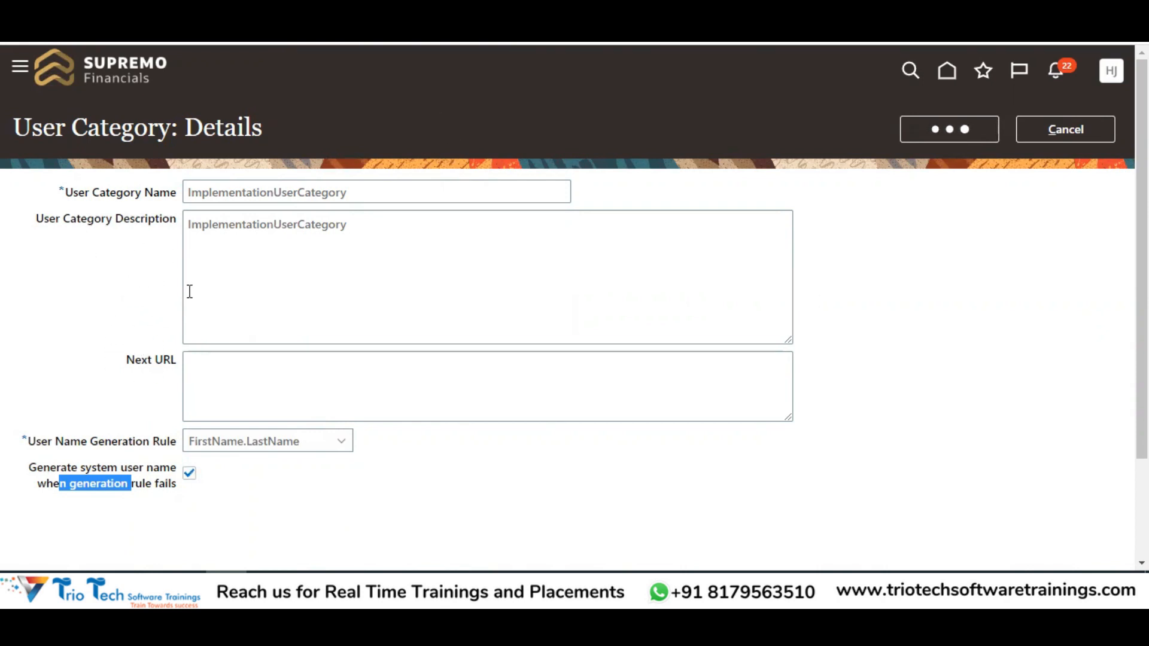
key(alt+Tab)
drag(557, 344, 567, 405)
key(alt+Tab)
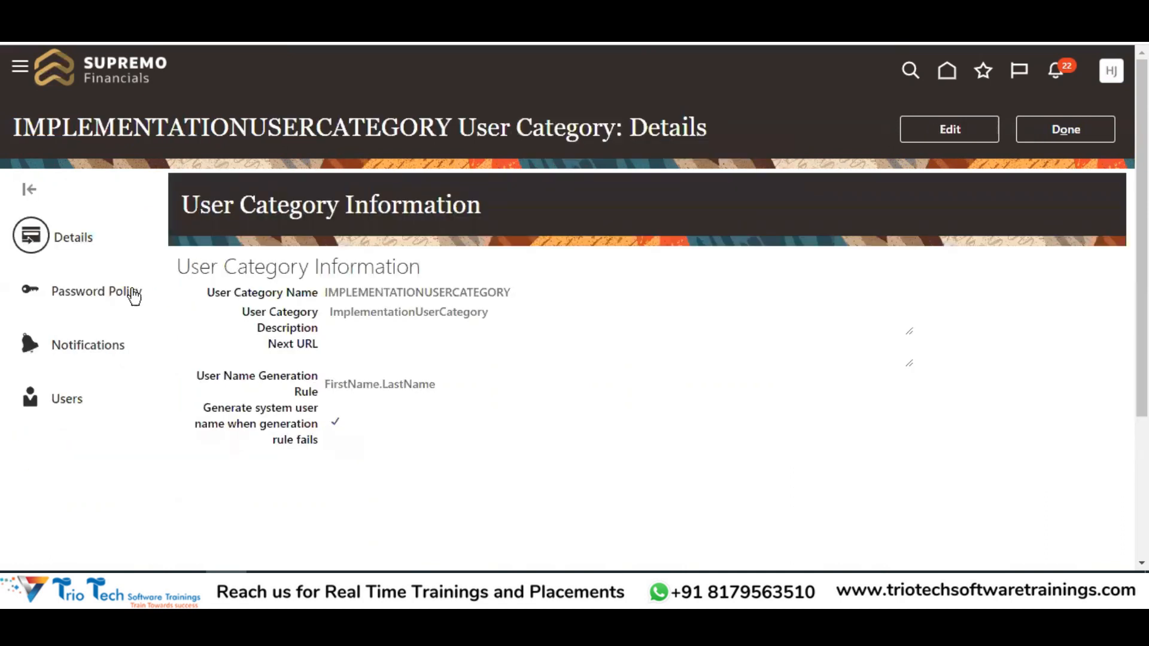
Edit the password policy and change Days Before Password Expiration from 90 to 9999
click(107, 293)
click(950, 132)
key(alt+Tab)
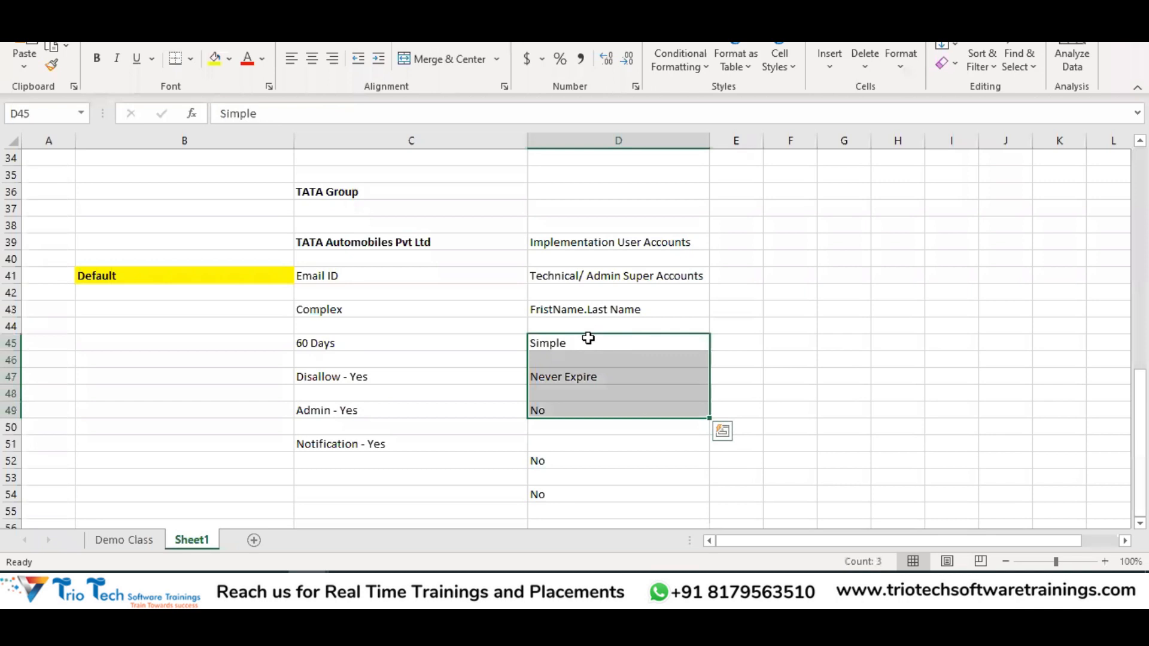
click(584, 377)
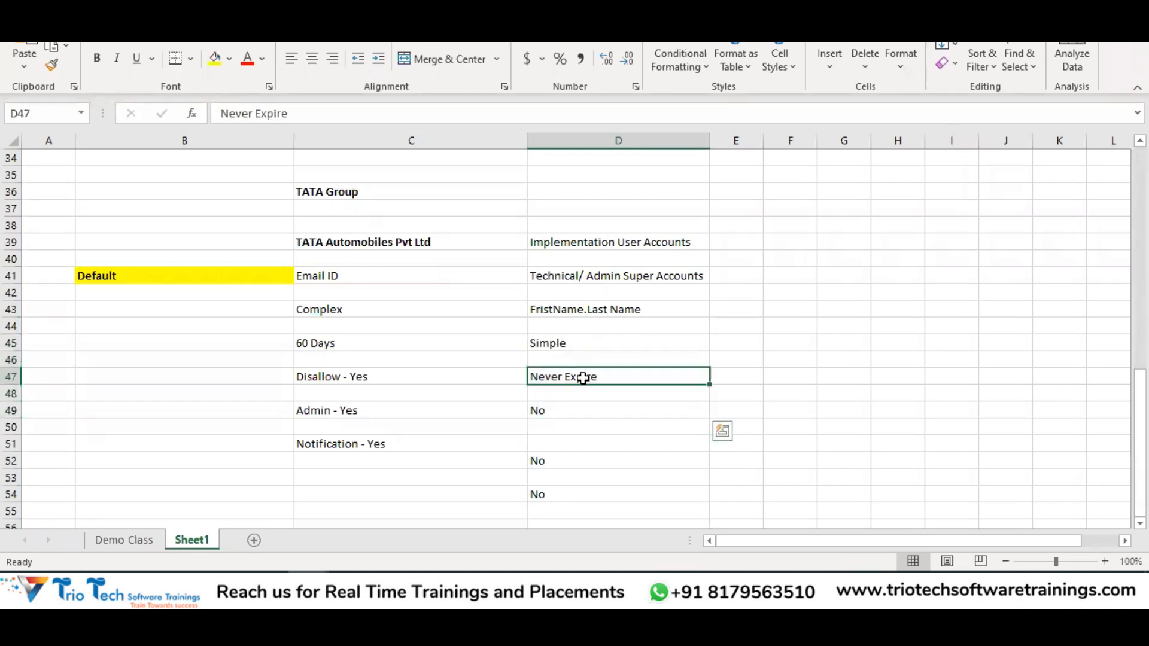
key(alt+Tab)
double_click(304, 222)
key(BackSpace)
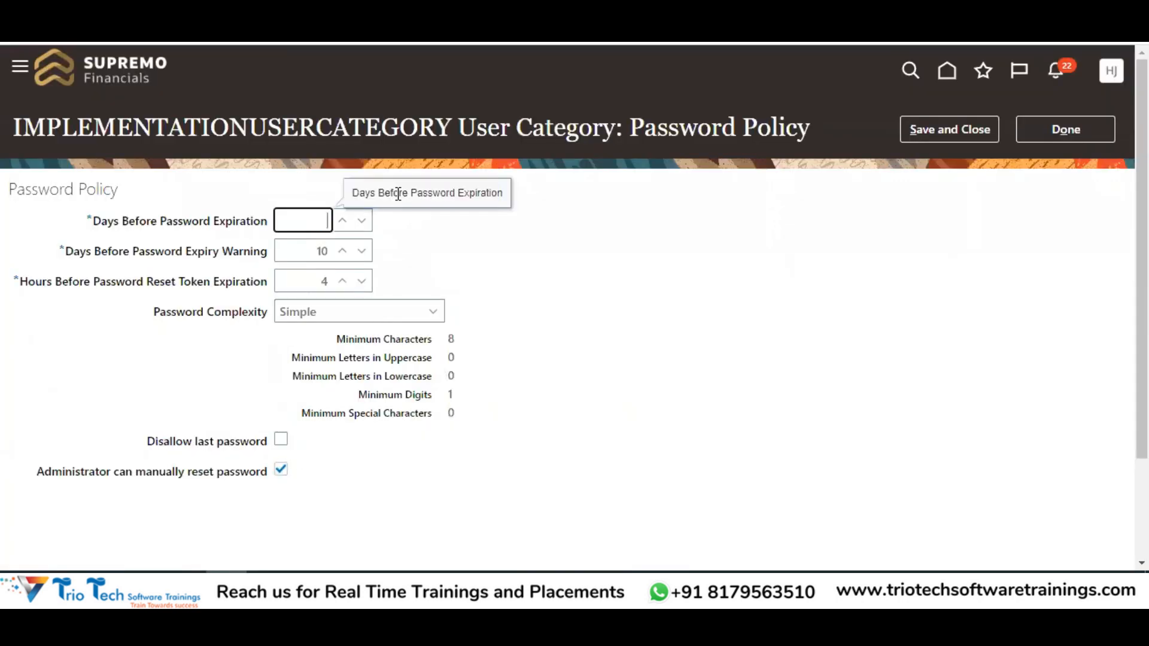
click(540, 264)
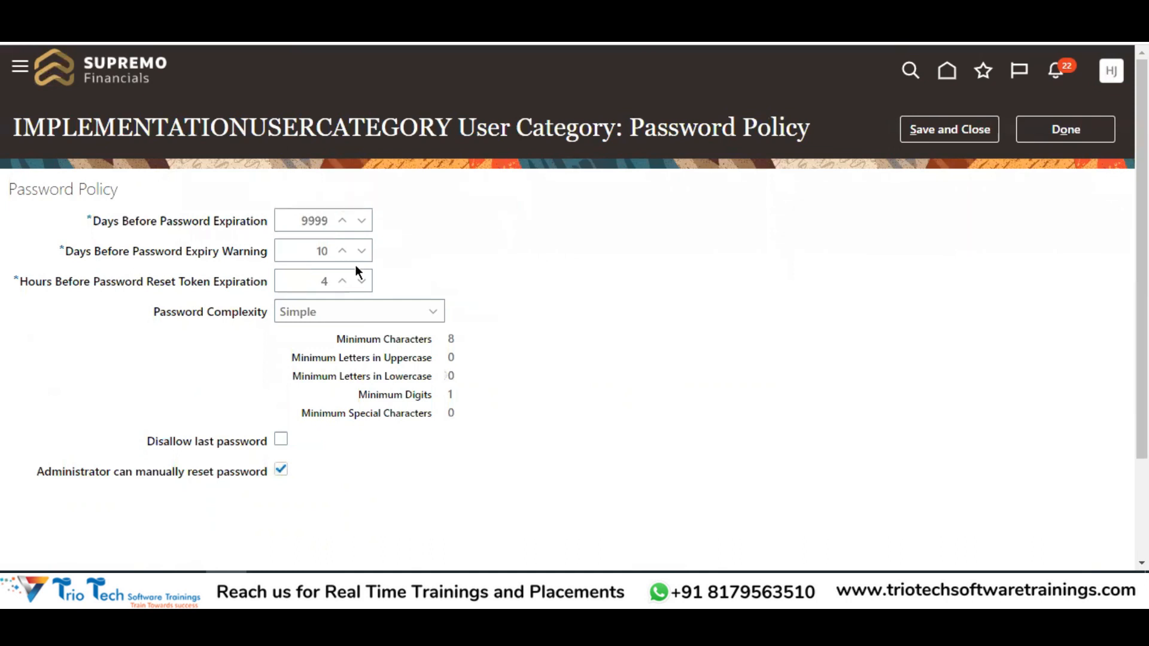
Keep Simple password complexity, disallow administrator manual password resets, and save the policy
click(309, 326)
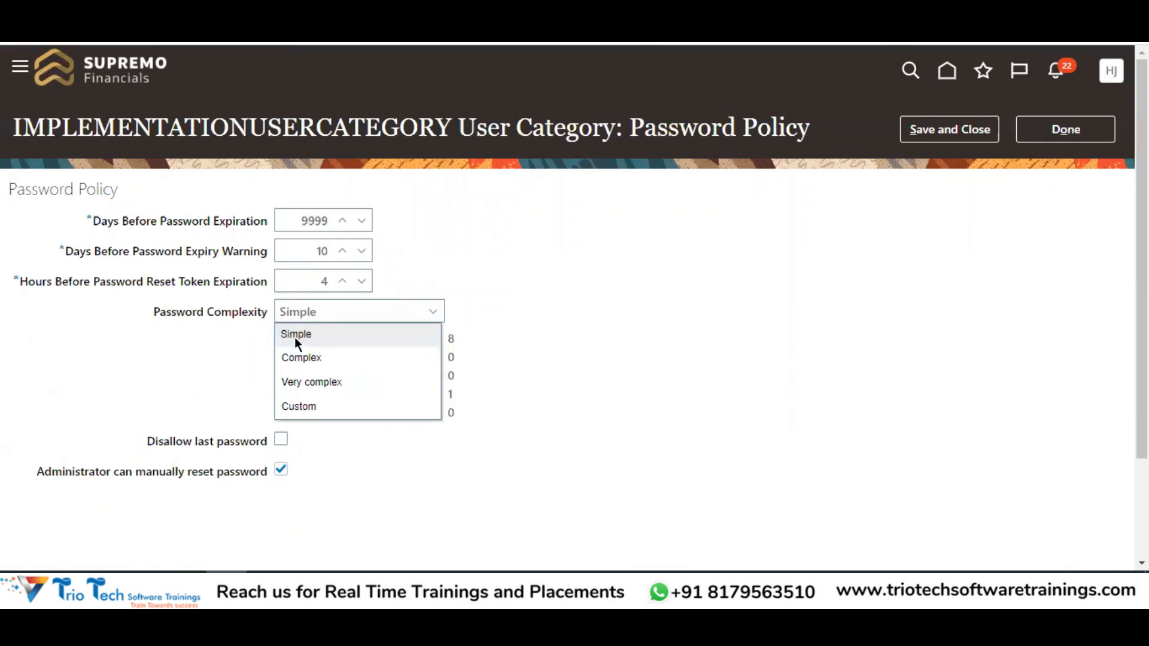
click(295, 335)
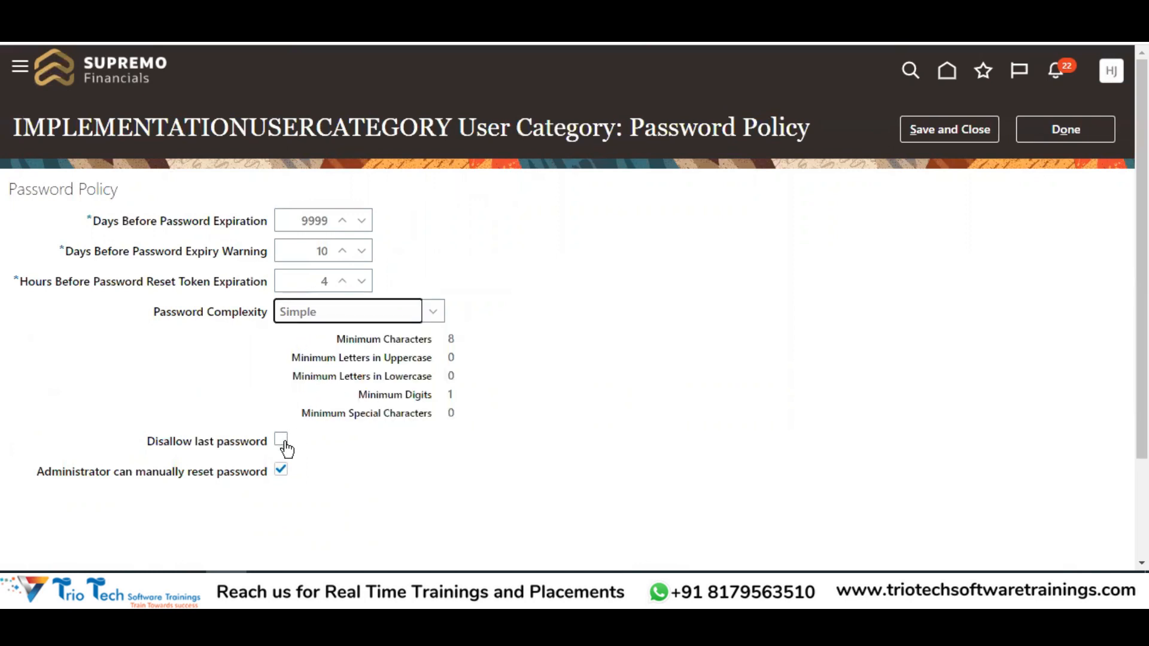
click(282, 470)
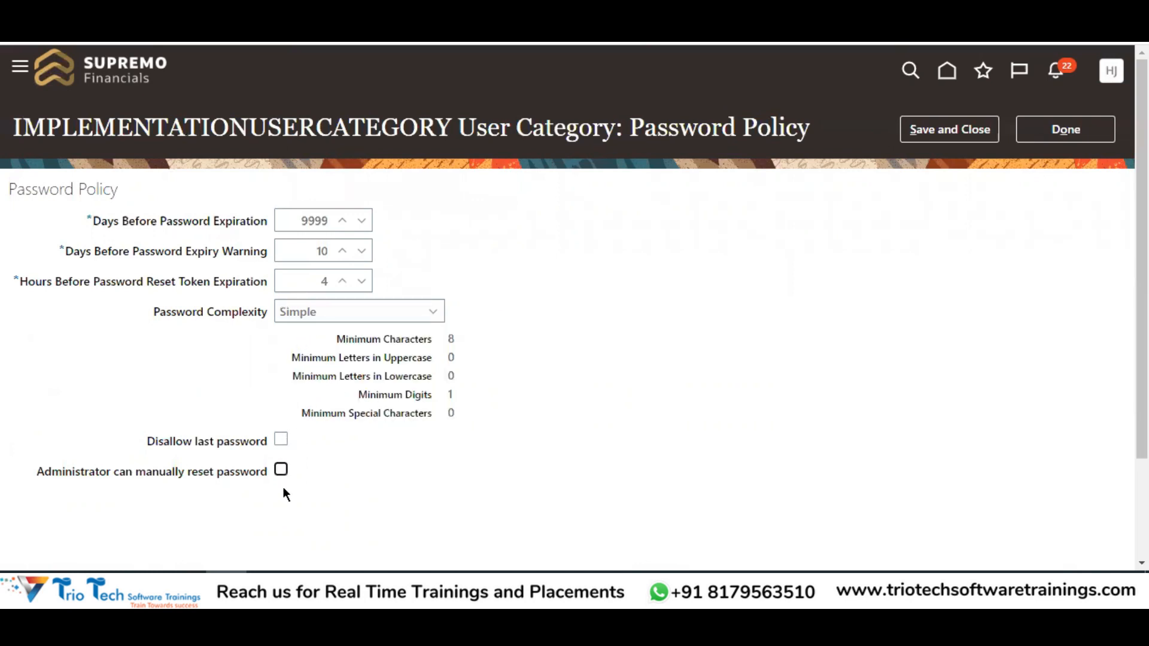
click(966, 139)
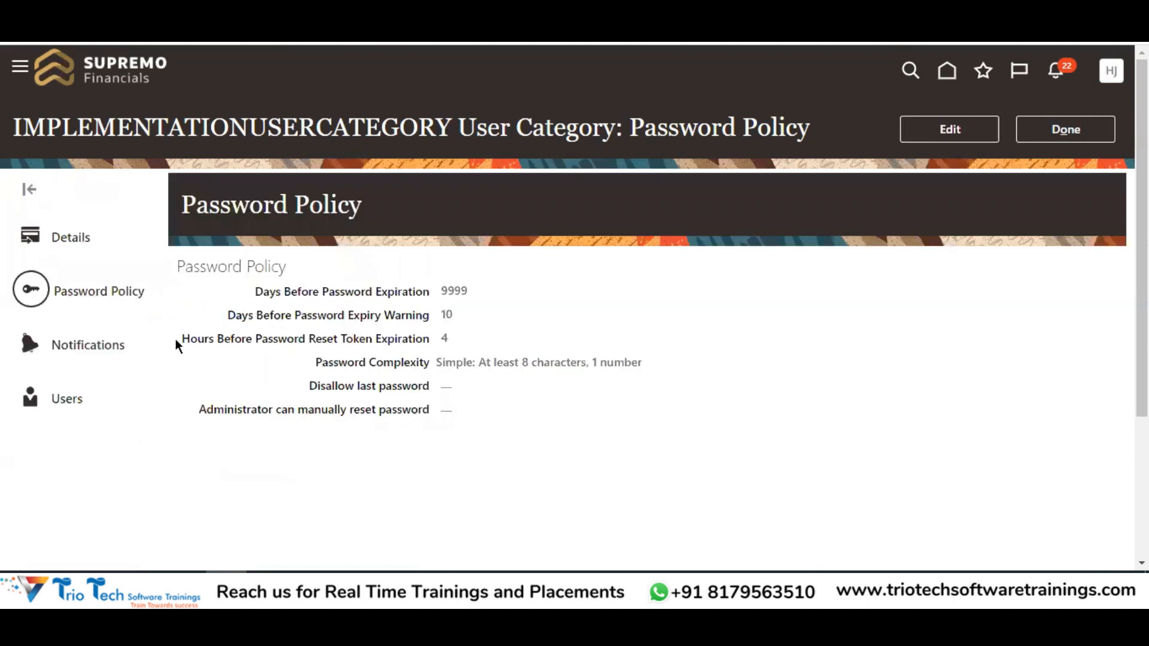
key(alt+Tab)
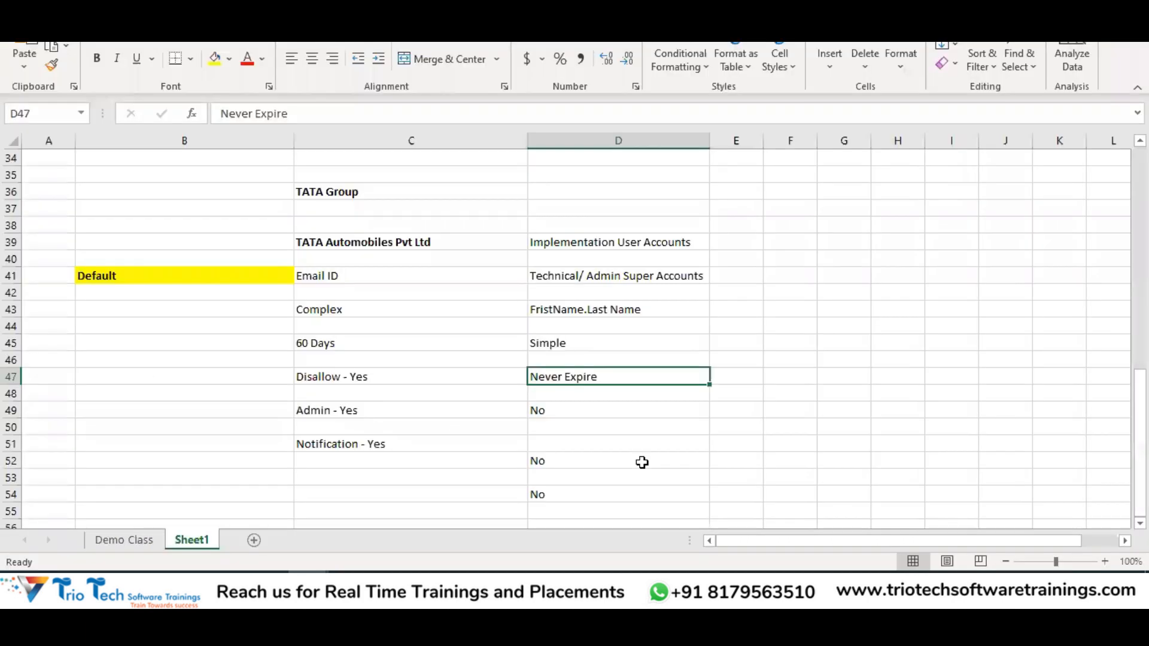
Turn off notifications for IMPLEMENTATIONUSERCATEGORY and save the setting
click(558, 493)
drag(577, 226, 629, 494)
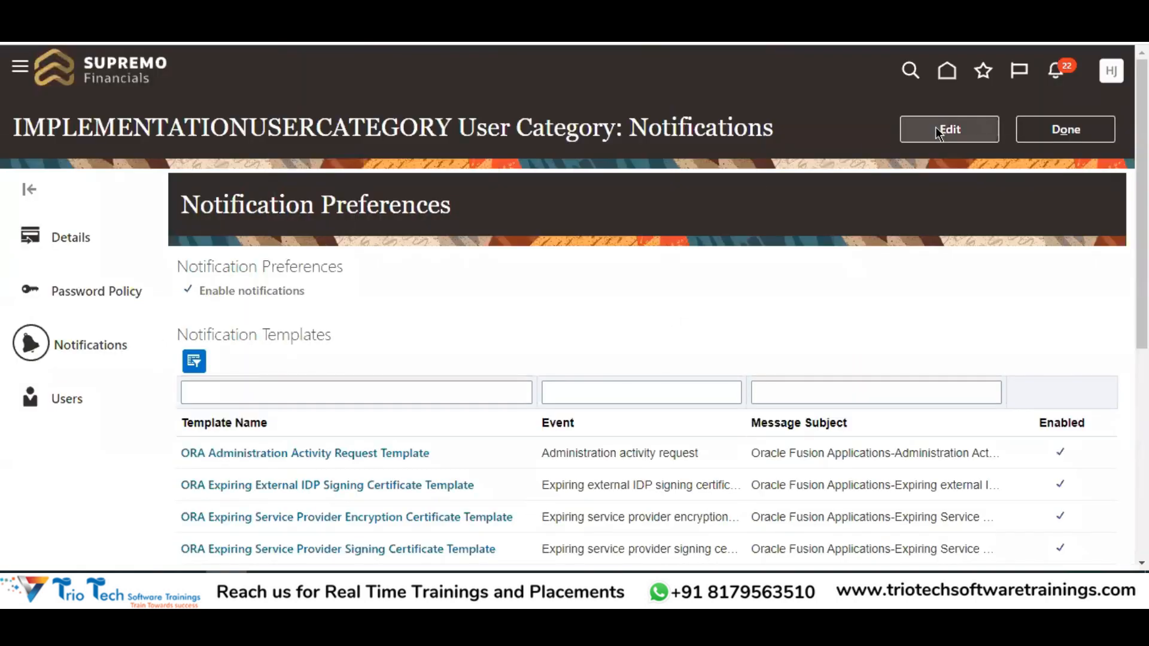
click(922, 130)
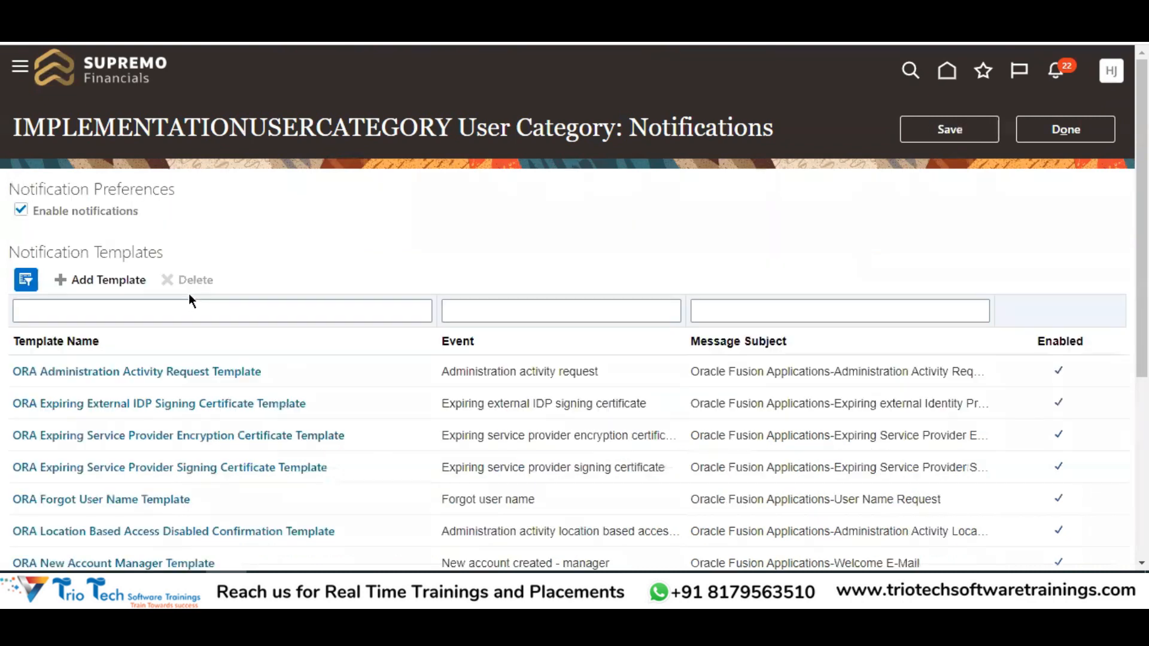
click(21, 210)
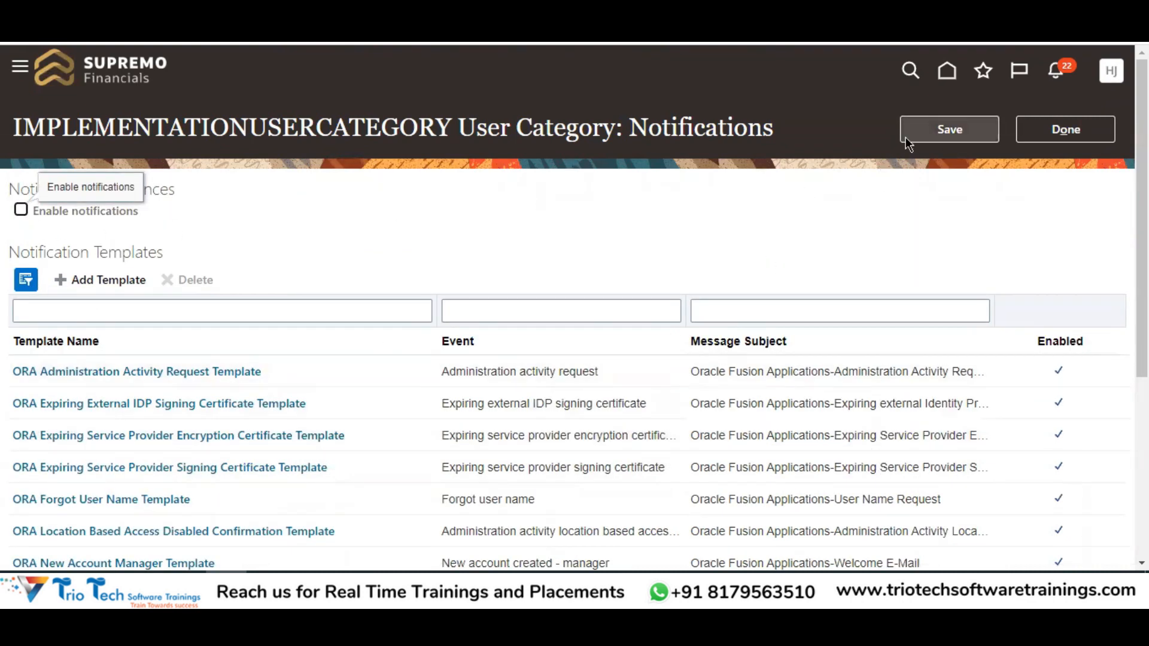
click(949, 129)
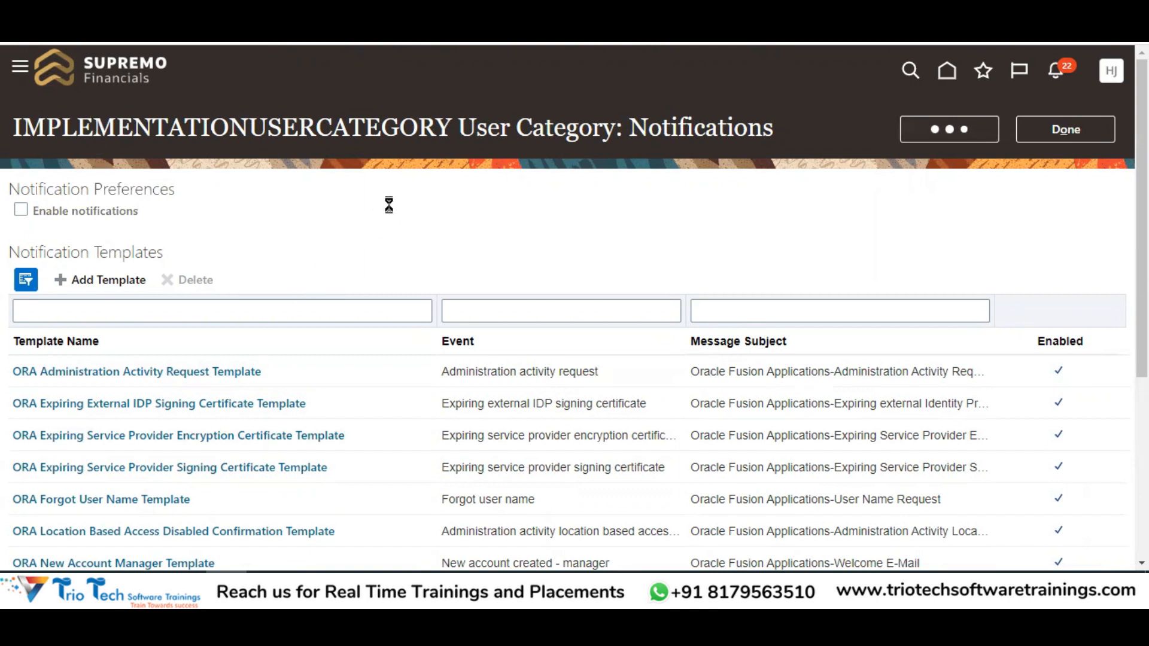
Check the category's Users tab, which has no users, then return to the User Categories list
click(67, 399)
drag(116, 129, 249, 124)
click(1090, 133)
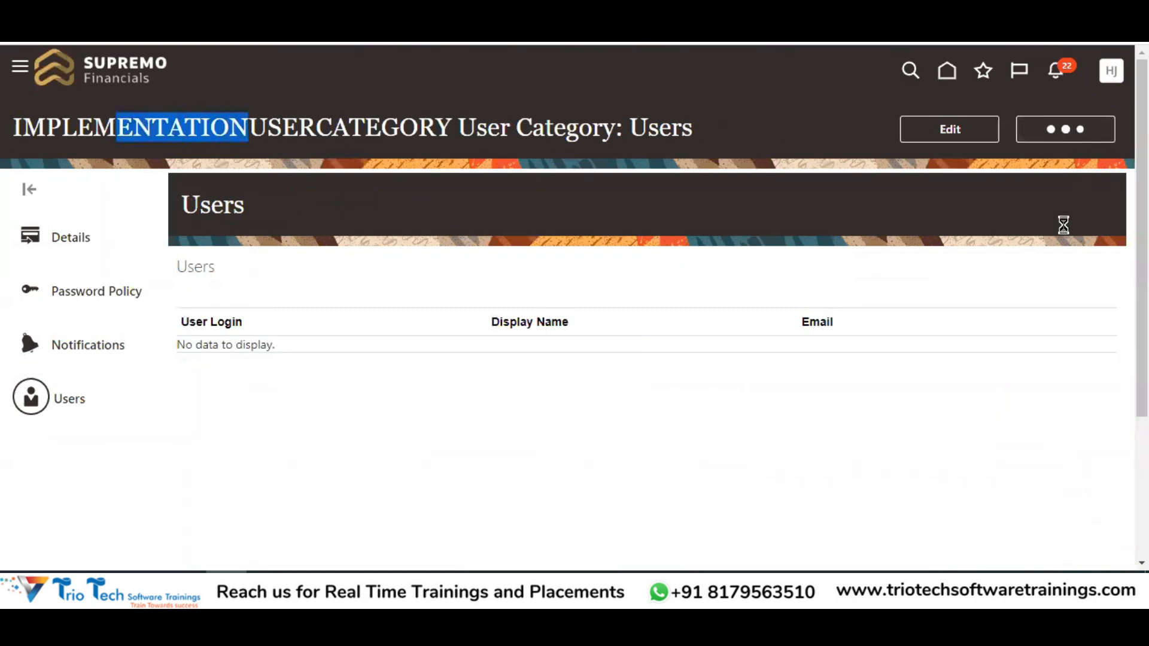
scroll(375, 443, down, 2)
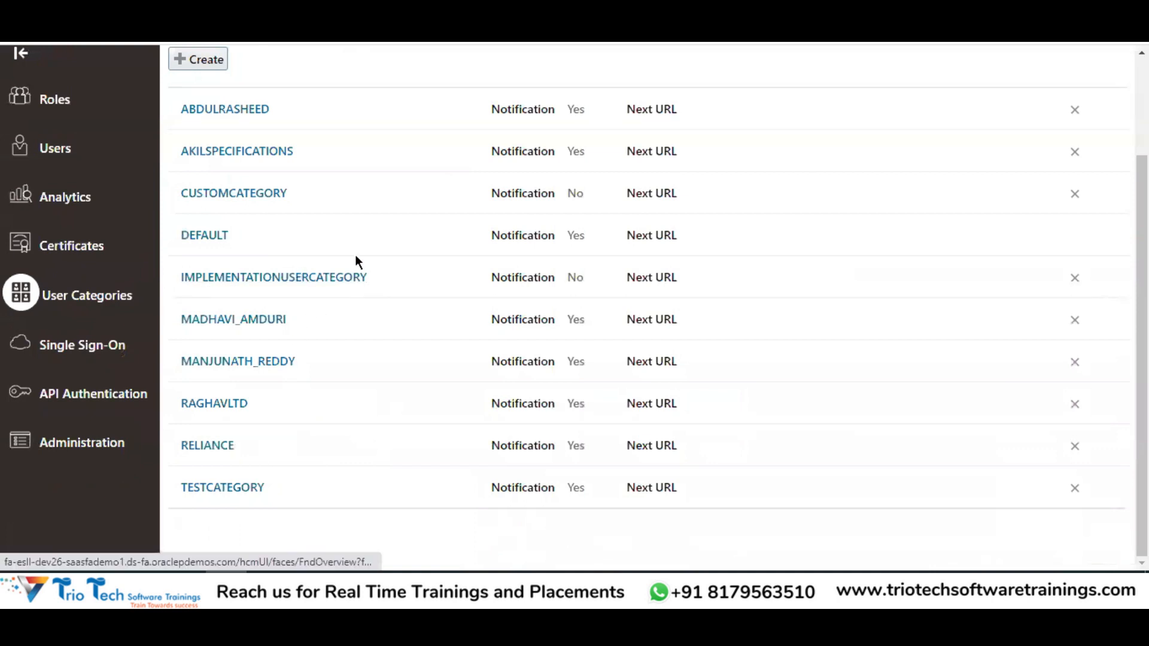
scroll(355, 254, up, 2)
Start a new user account and check the account-type notes in D39:D41
click(64, 276)
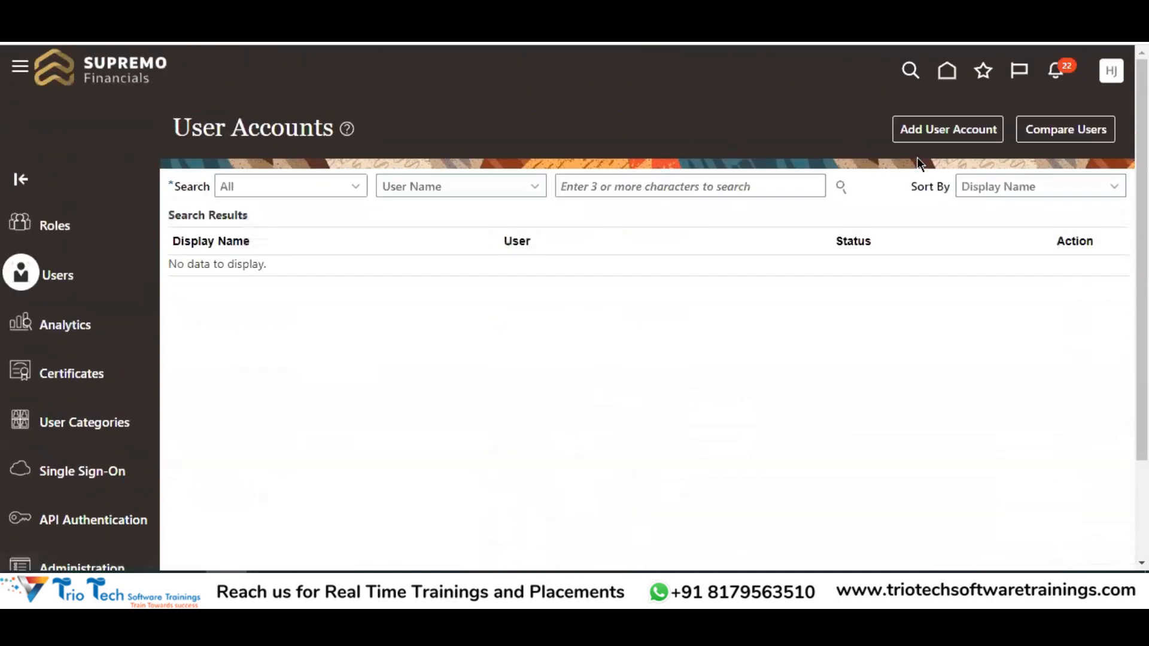
click(940, 133)
key(alt+Tab)
drag(629, 243, 642, 282)
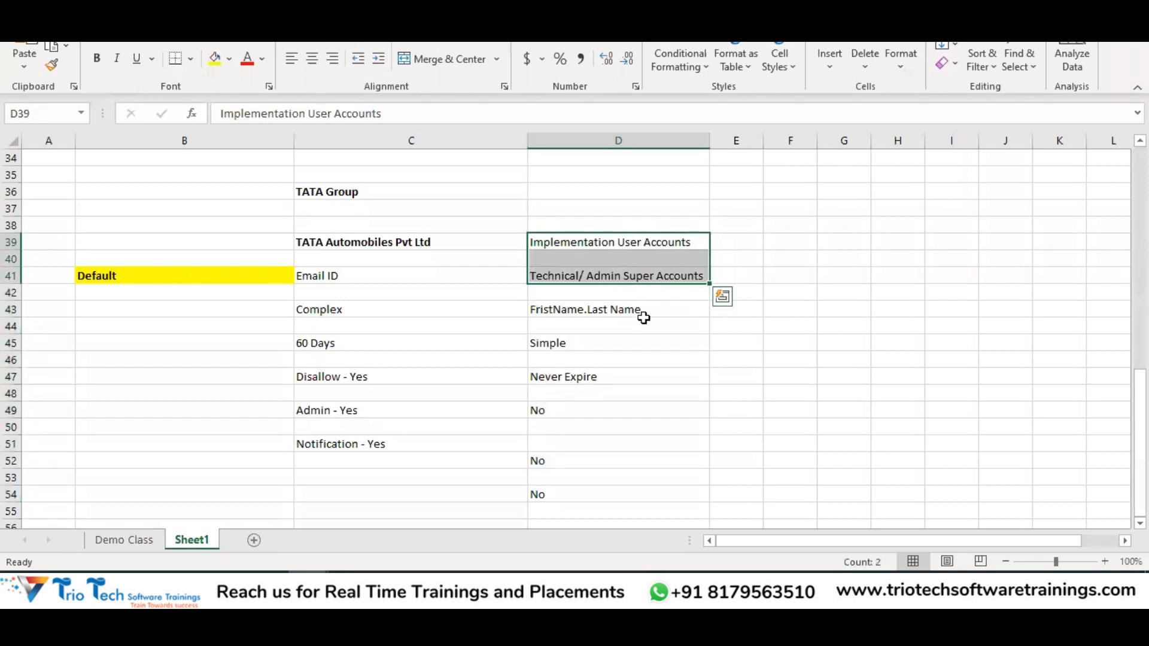
key(alt+Tab)
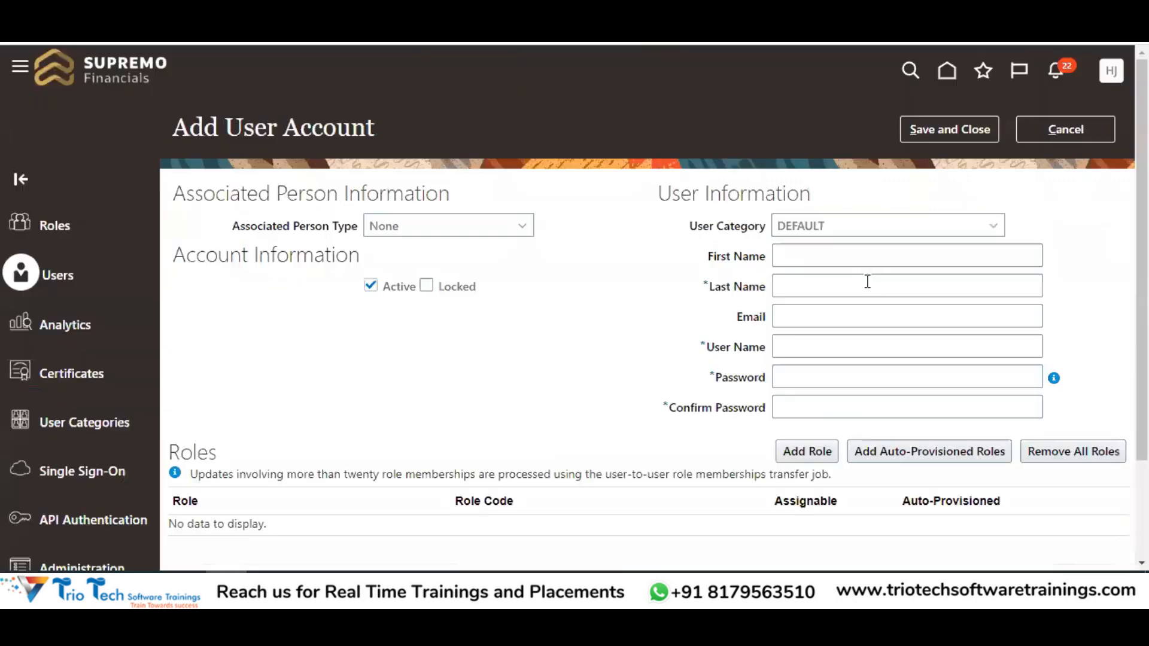
Choose IMPLEMENTATIONUSERCATEGORY and enter the first and last name so the user name generates
click(796, 234)
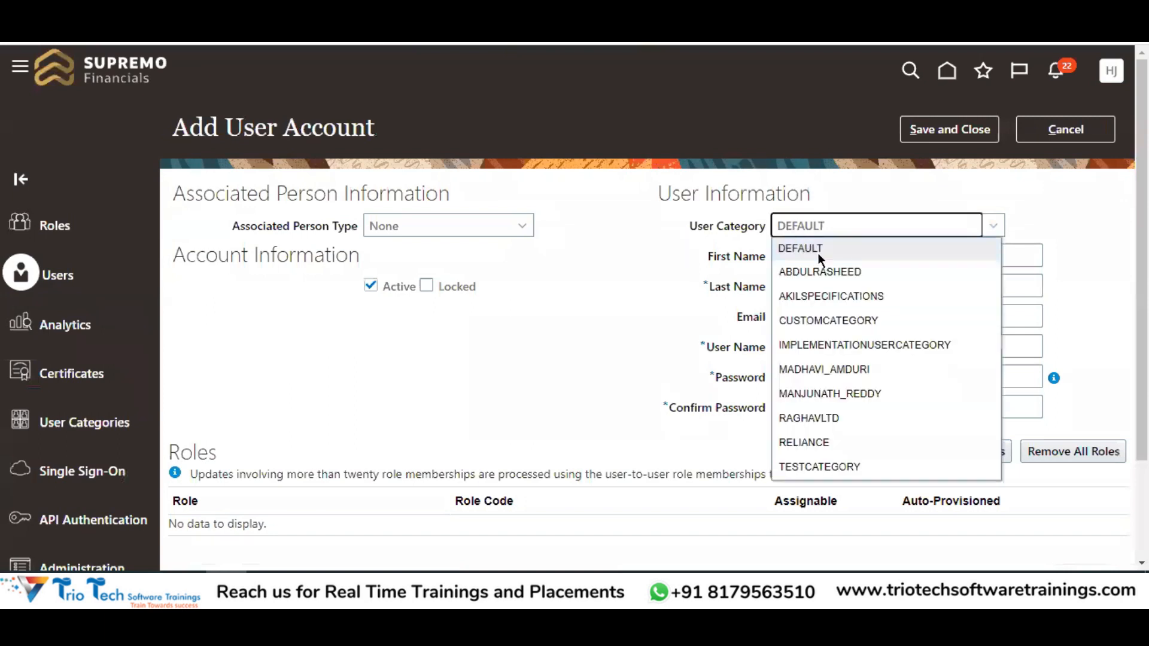
click(845, 347)
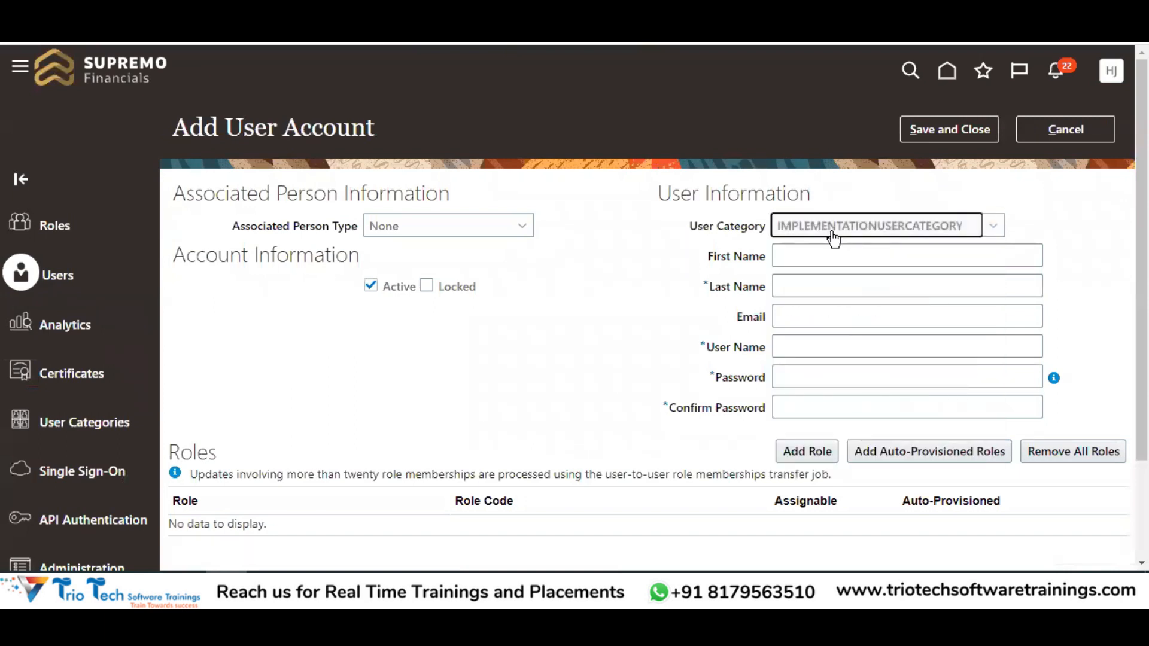
click(802, 261)
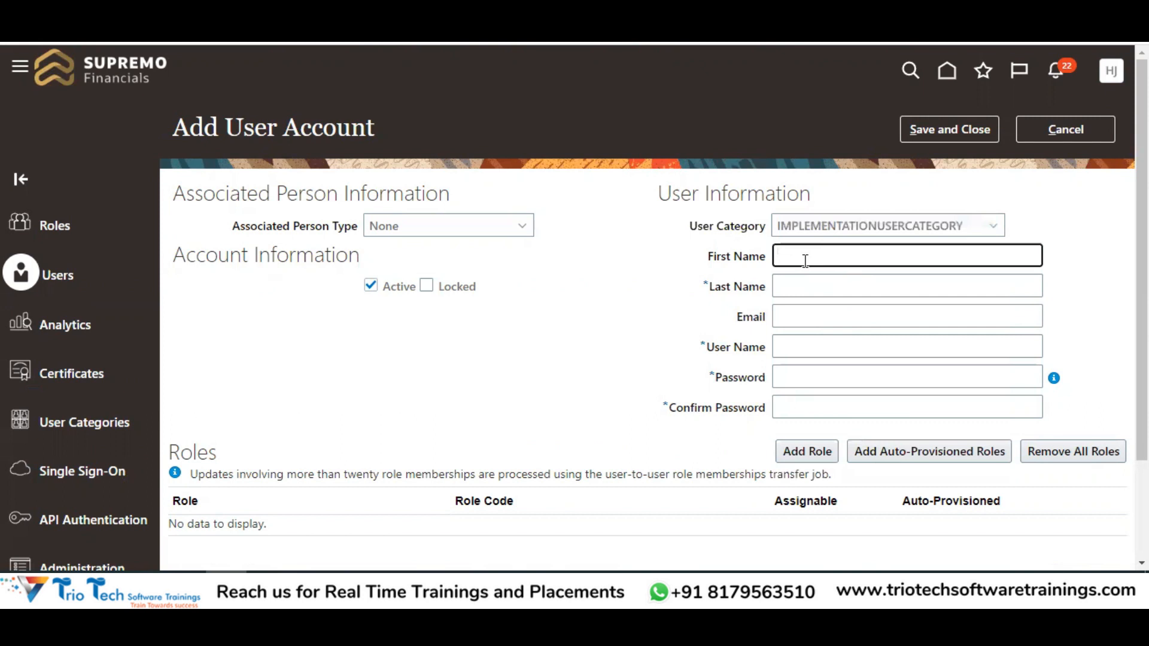
text(T)
key(Tab)
text(Tec)
key(Tab)
key(Tab)
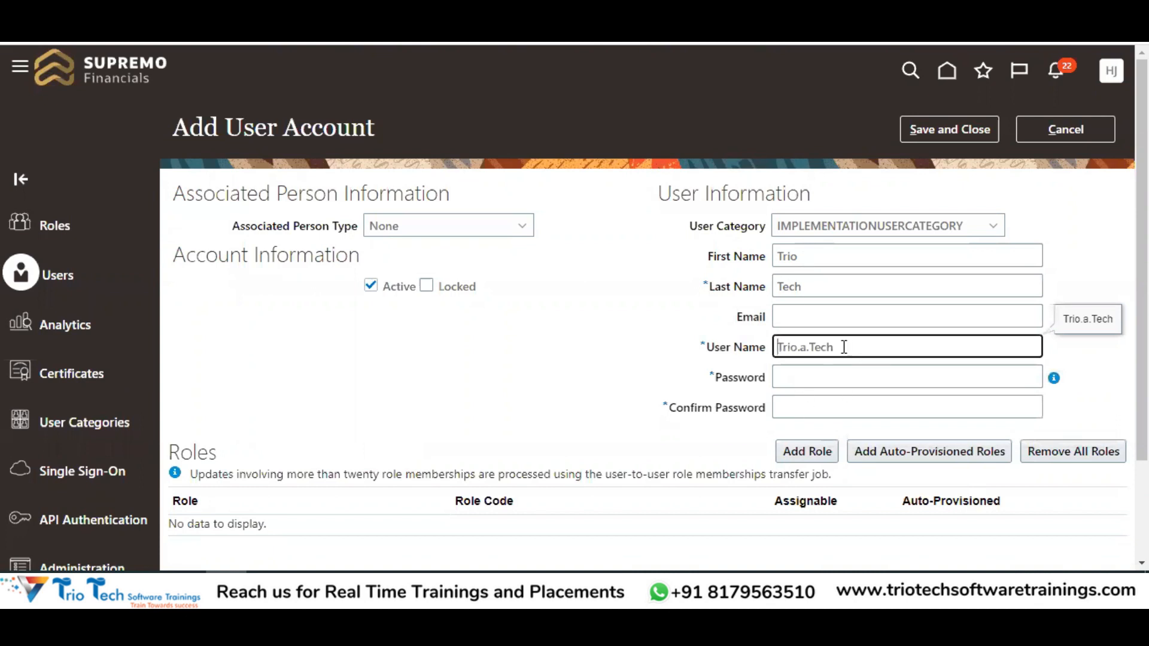
Review the generated user name and name entries, keep IMPLEMENTATIONUSERCATEGORY, and visit the password fields
drag(844, 347, 644, 366)
drag(816, 259, 741, 272)
drag(811, 293, 774, 288)
click(833, 237)
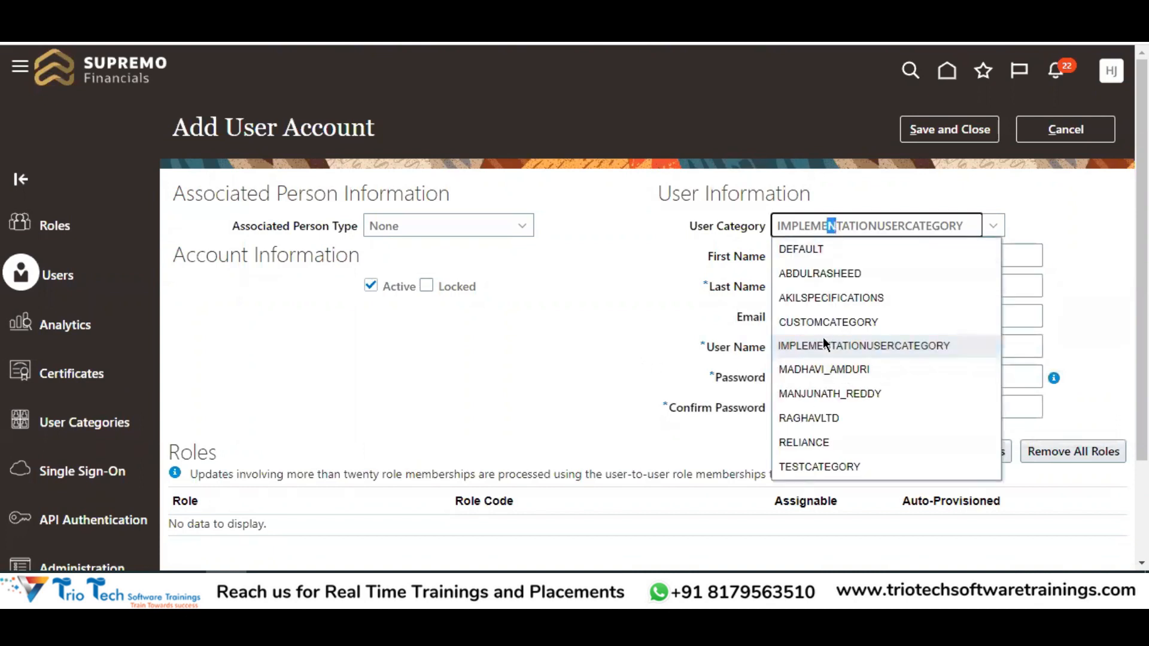
click(823, 340)
click(802, 372)
click(807, 405)
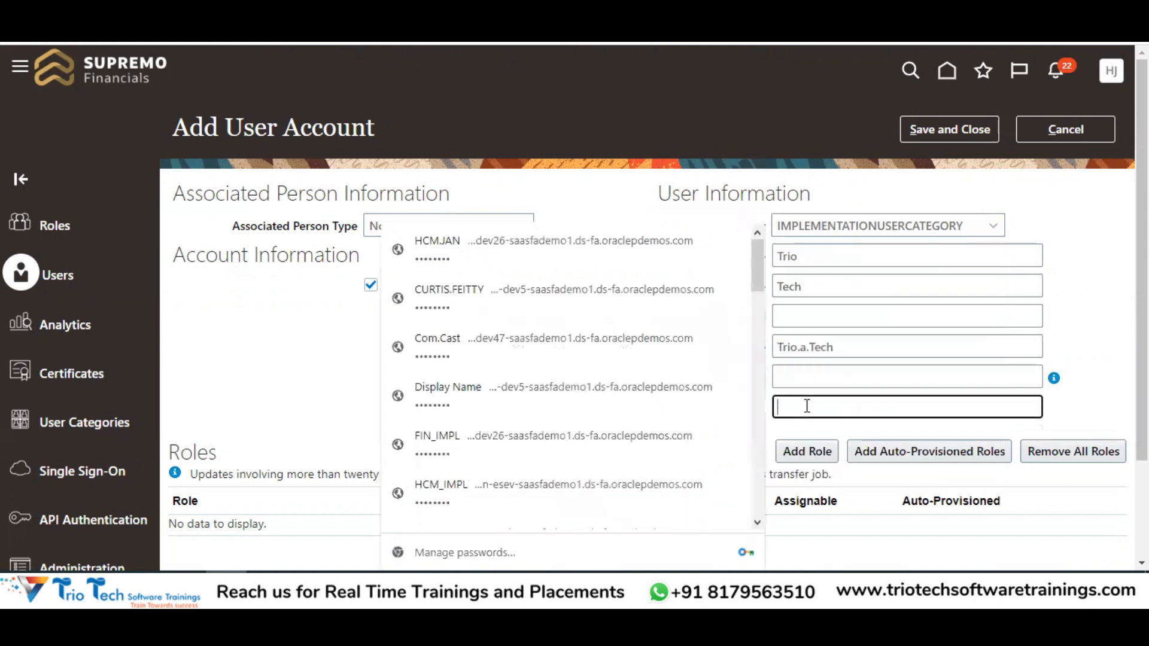
click(612, 184)
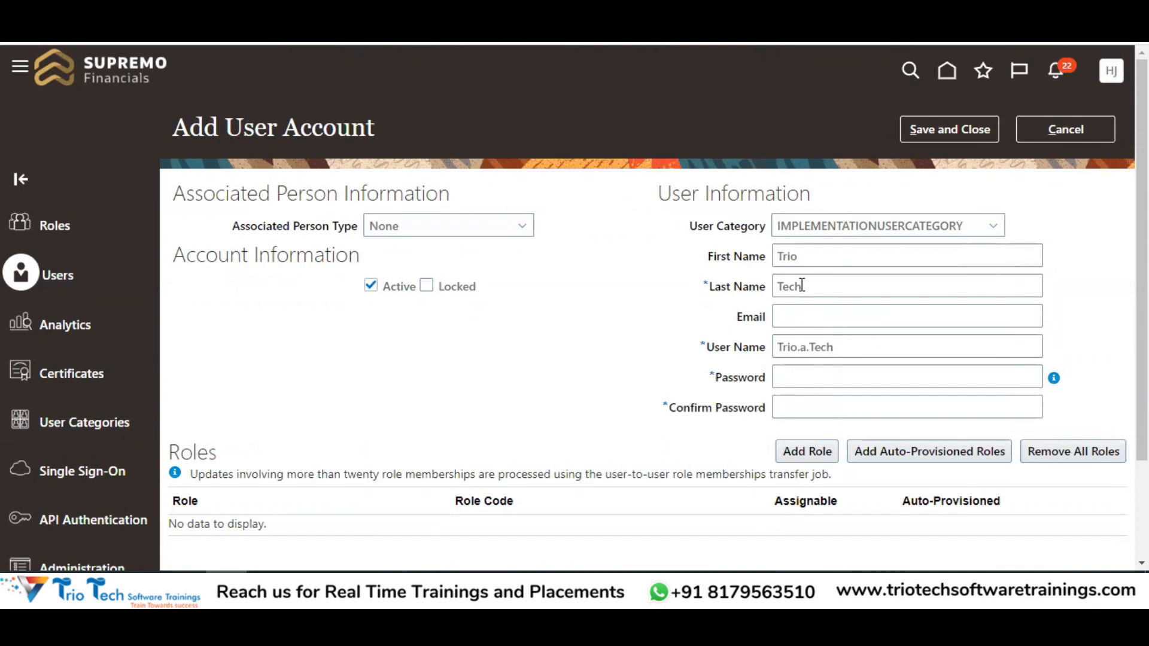
Reset the user category to DEFAULT, then review the Excel notes in D38:D55
key(alt+Tab)
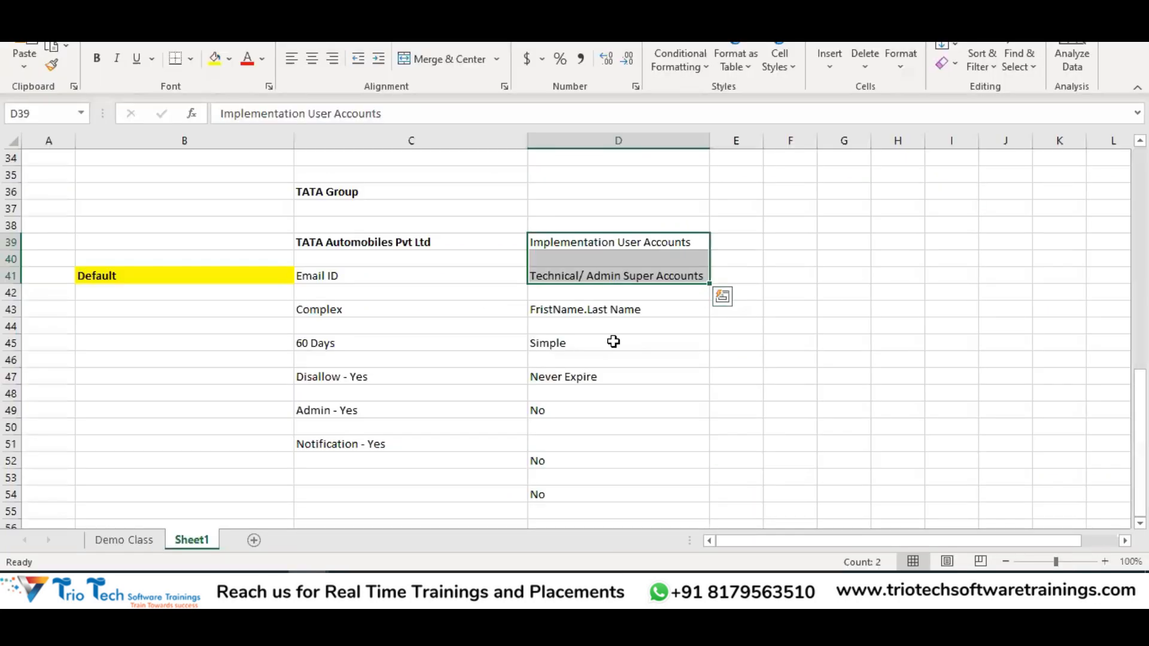
key(alt+Tab)
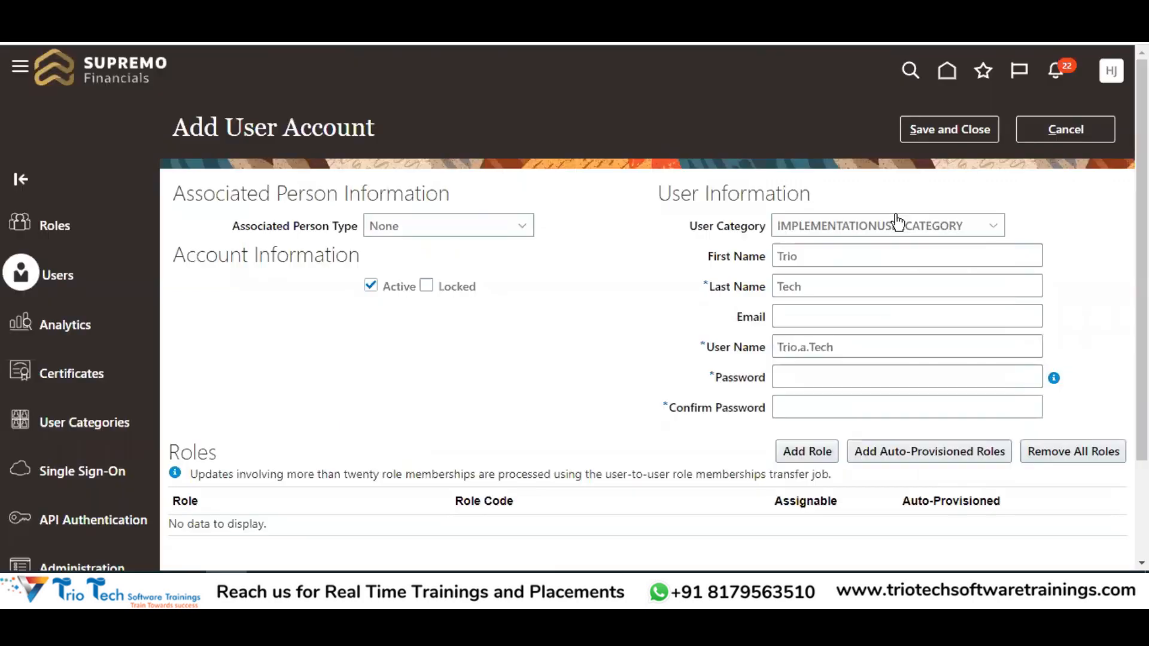
click(855, 226)
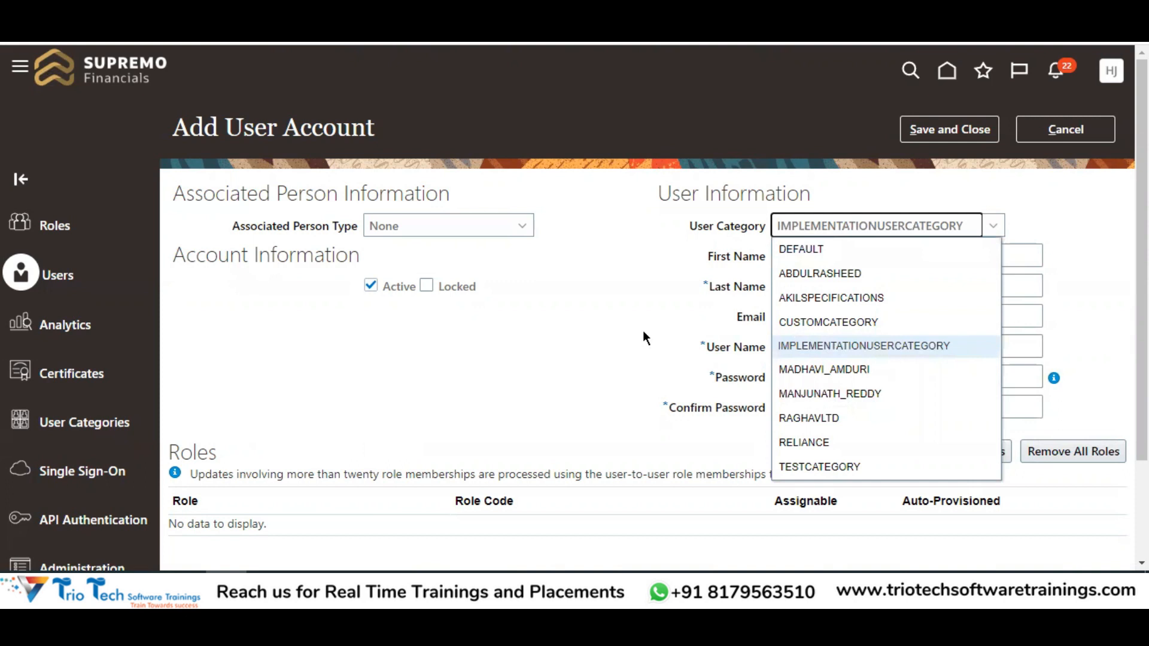
click(801, 249)
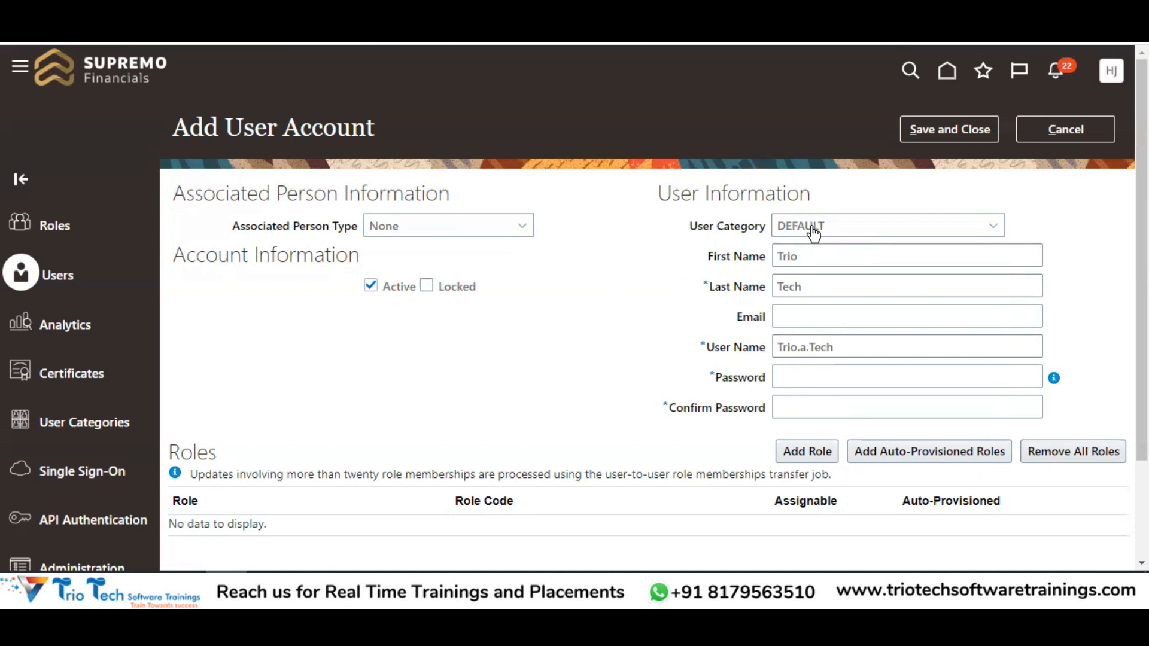
key(alt+Tab)
click(590, 491)
drag(570, 220, 605, 513)
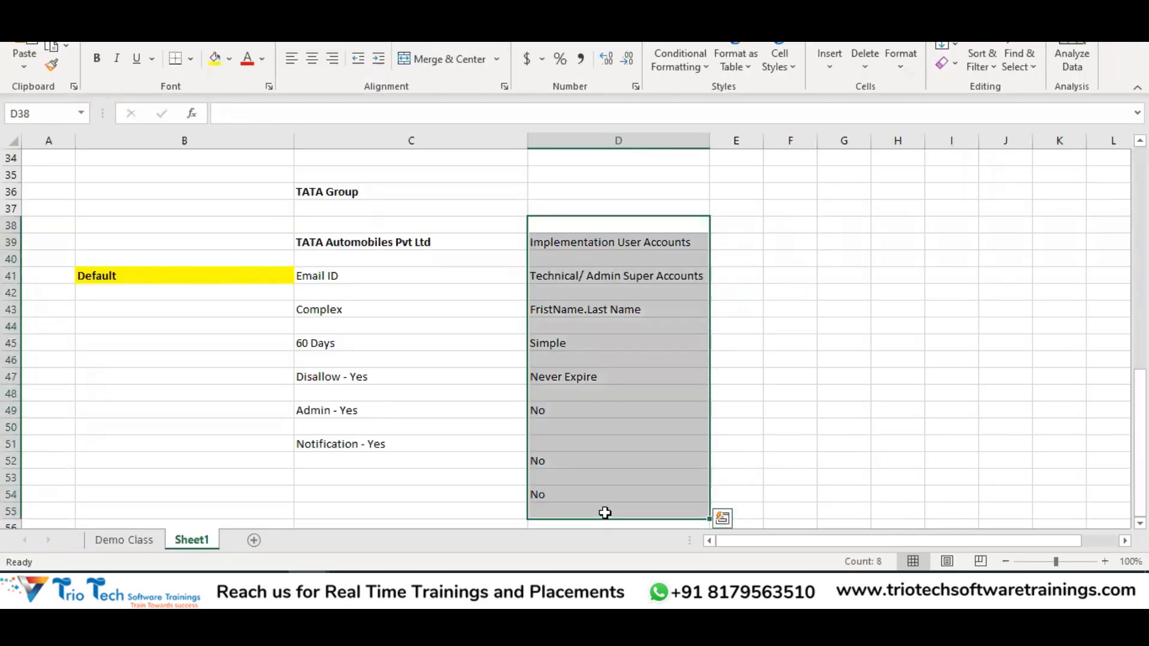
Copy TATA Automobiles Pvt Ltd into cell C56
click(400, 243)
key(ctrl+c)
scroll(487, 375, down, 3)
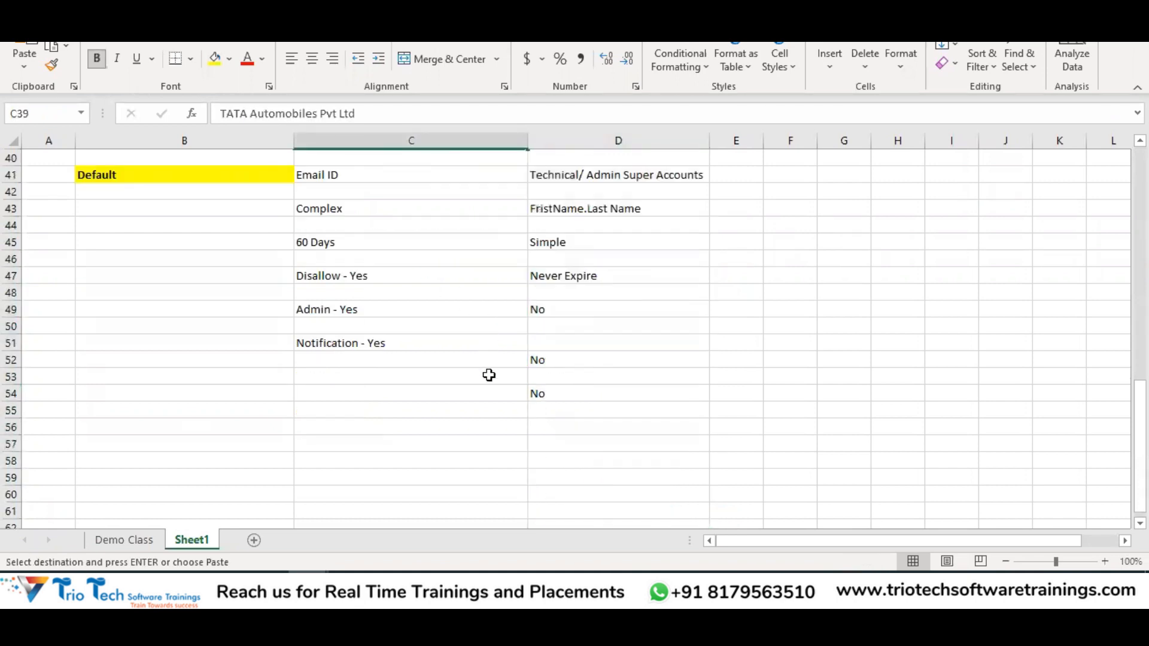
click(387, 380)
key(ctrl+v)
Enter a bold TATA Steels Man Pvt Ltd in D56 and check both company columns
click(558, 374)
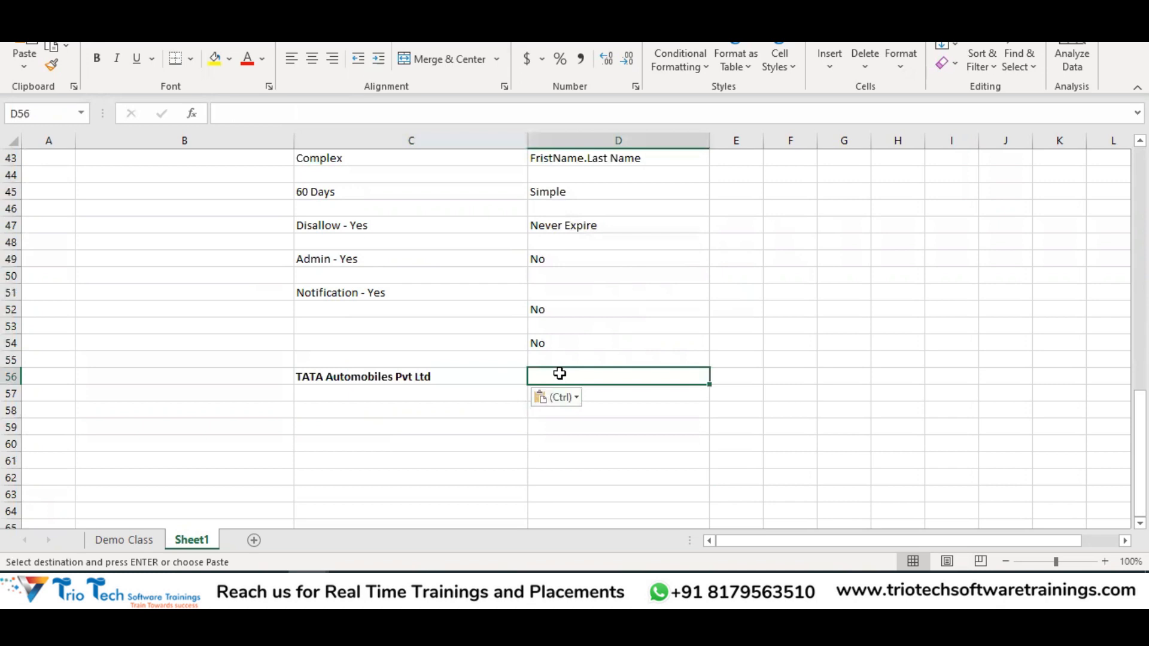
text(TATA Steels)
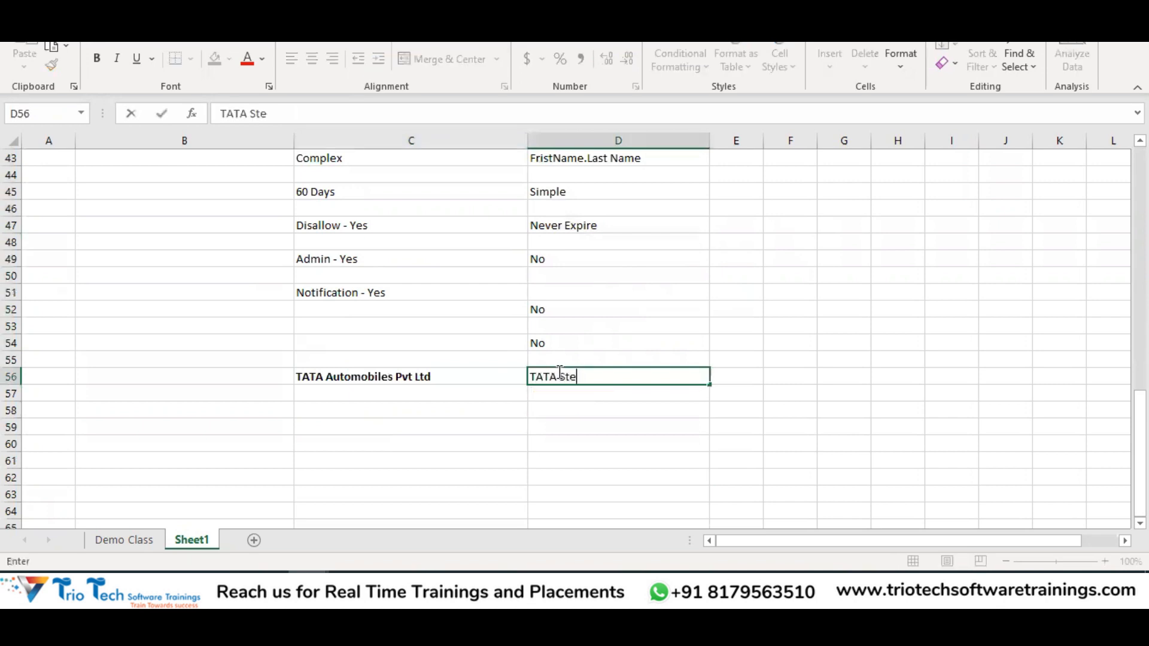
text( Man Pvt Ltd)
key(Return)
click(559, 372)
key(ctrl+b)
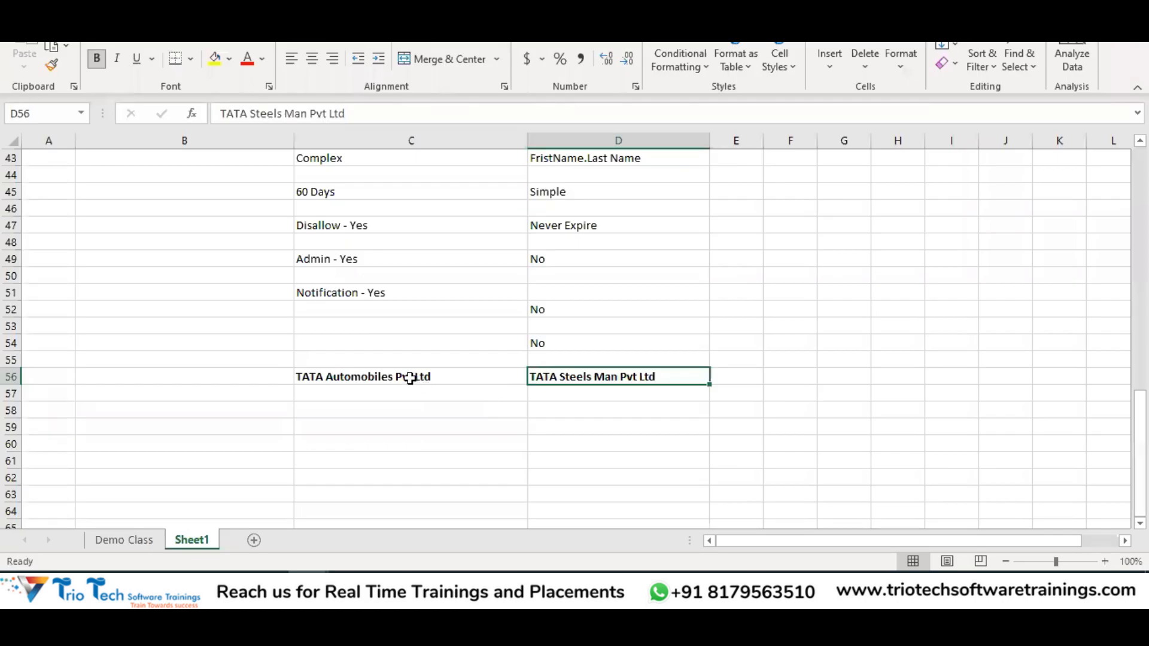
drag(413, 380, 607, 383)
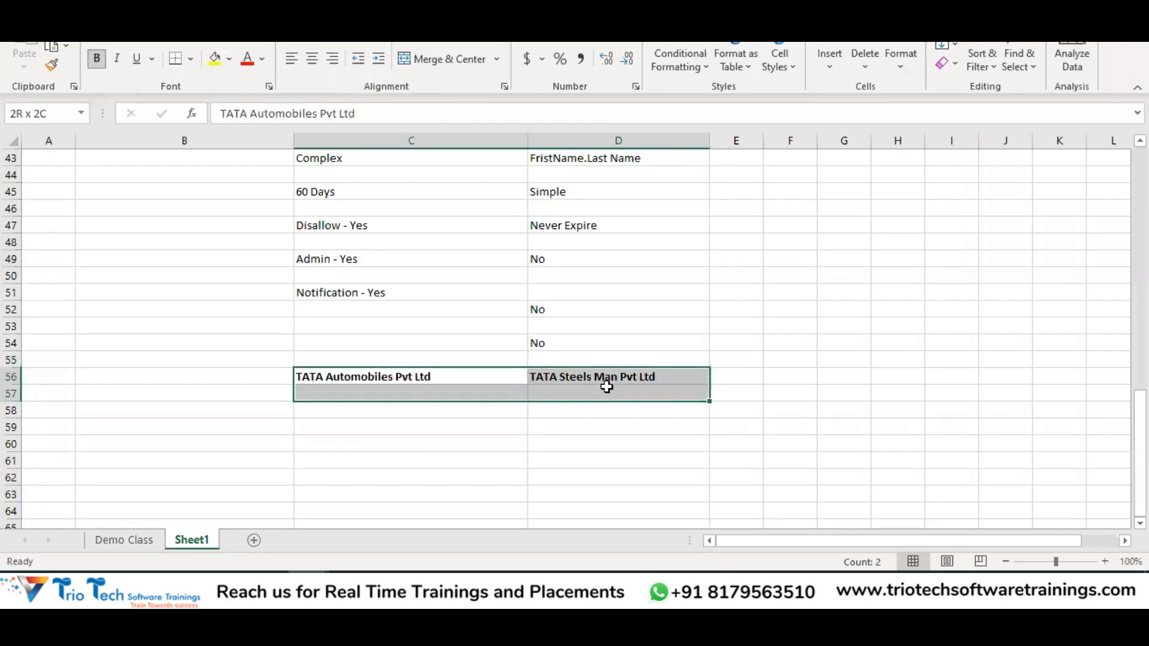
drag(383, 423, 350, 533)
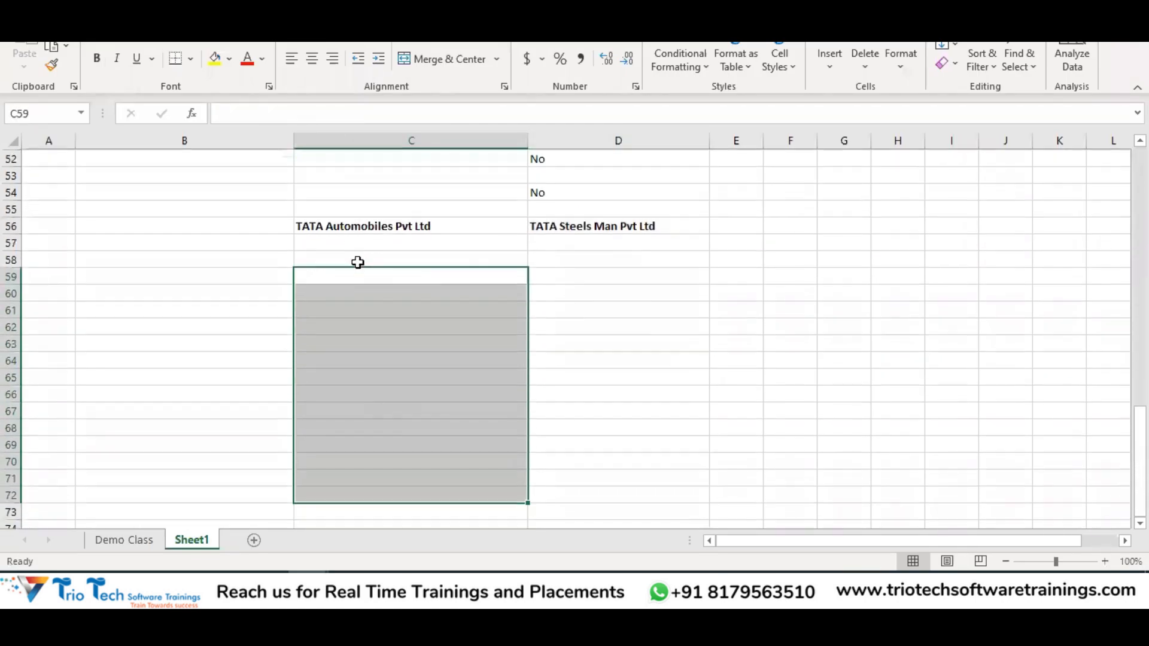
drag(357, 228, 344, 427)
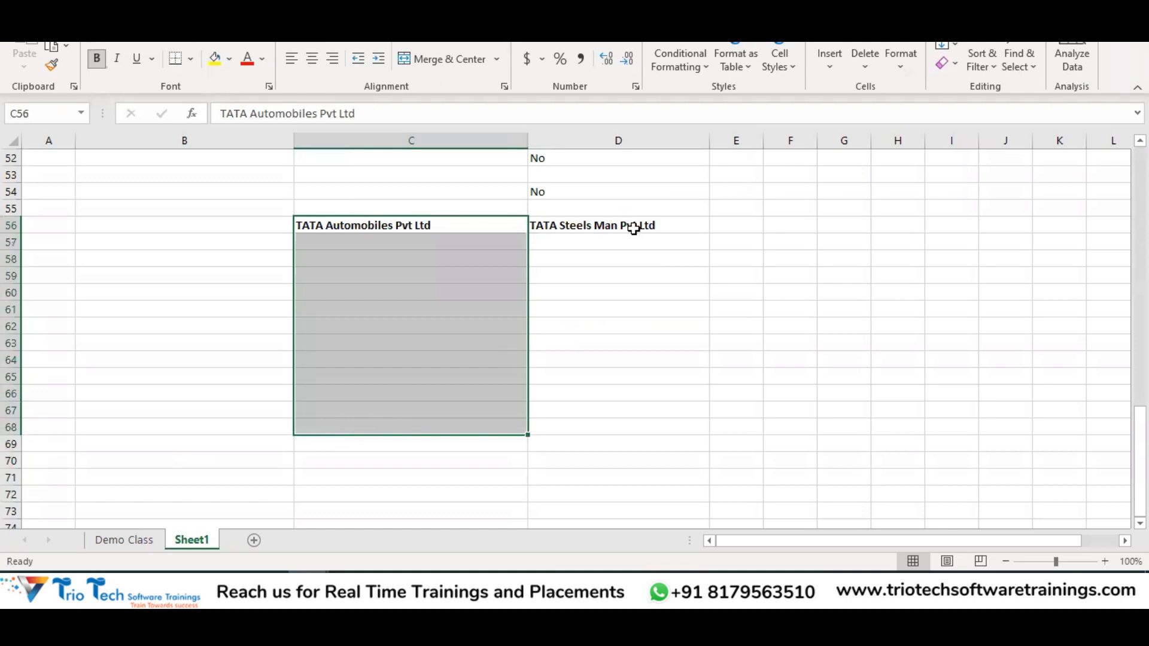
drag(633, 227, 658, 425)
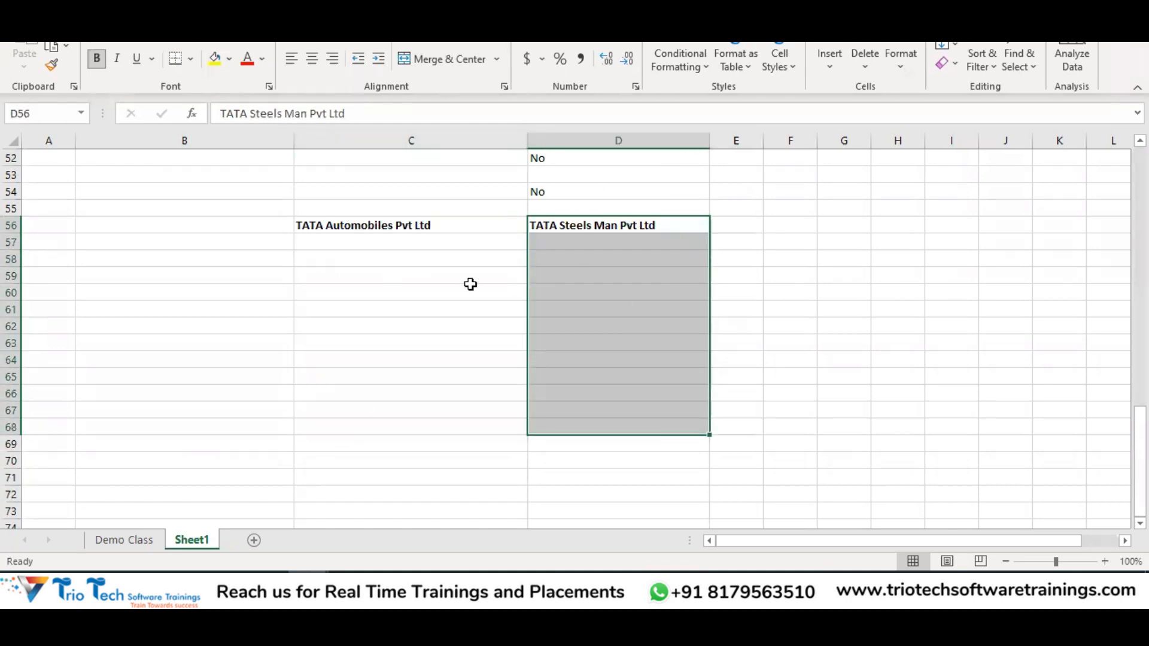
Copy the yellow Default label from B41 into B57 and check the cells below the company names
click(134, 175)
key(ctrl+c)
scroll(275, 348, down, 2)
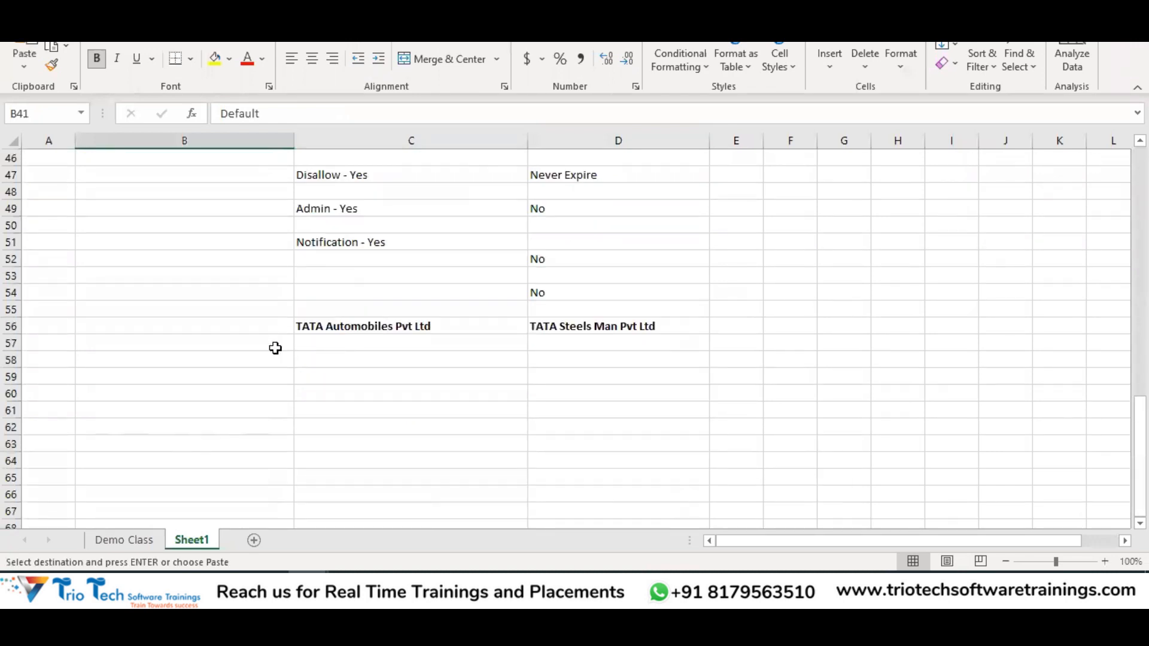
click(198, 341)
key(ctrl+v)
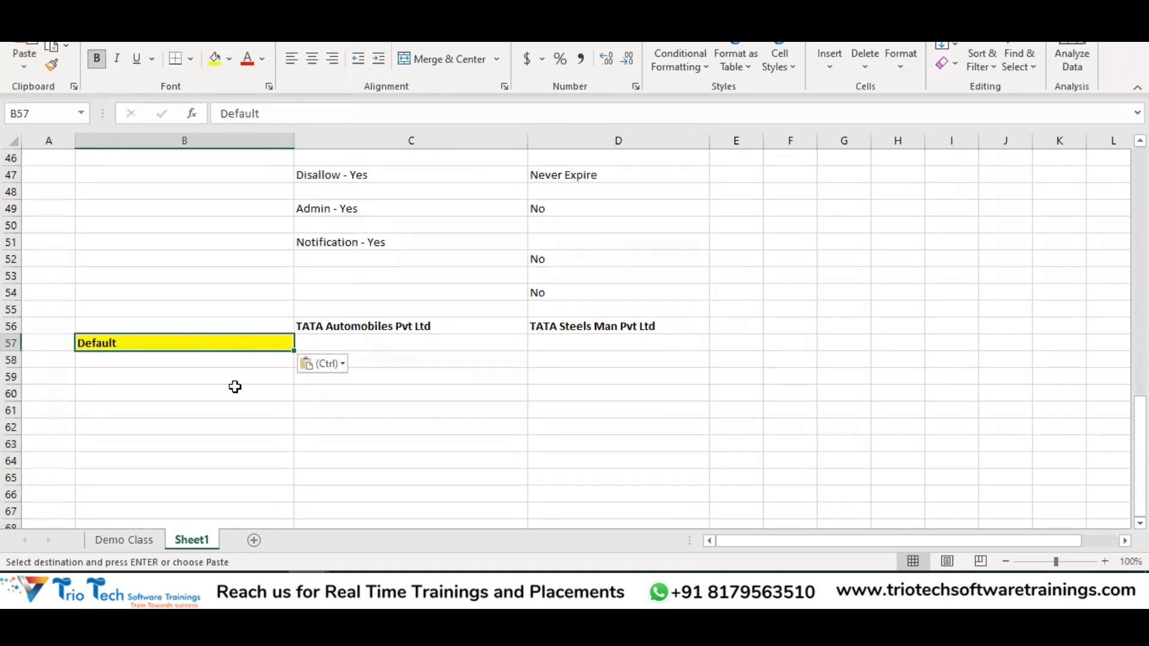
click(665, 328)
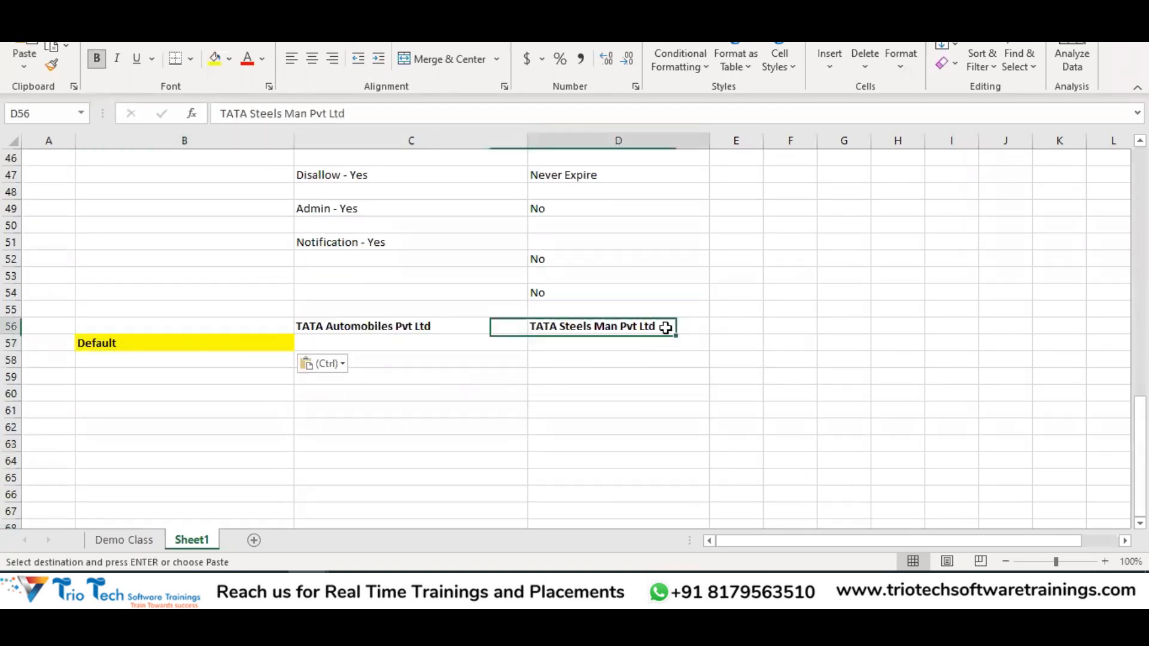
click(743, 331)
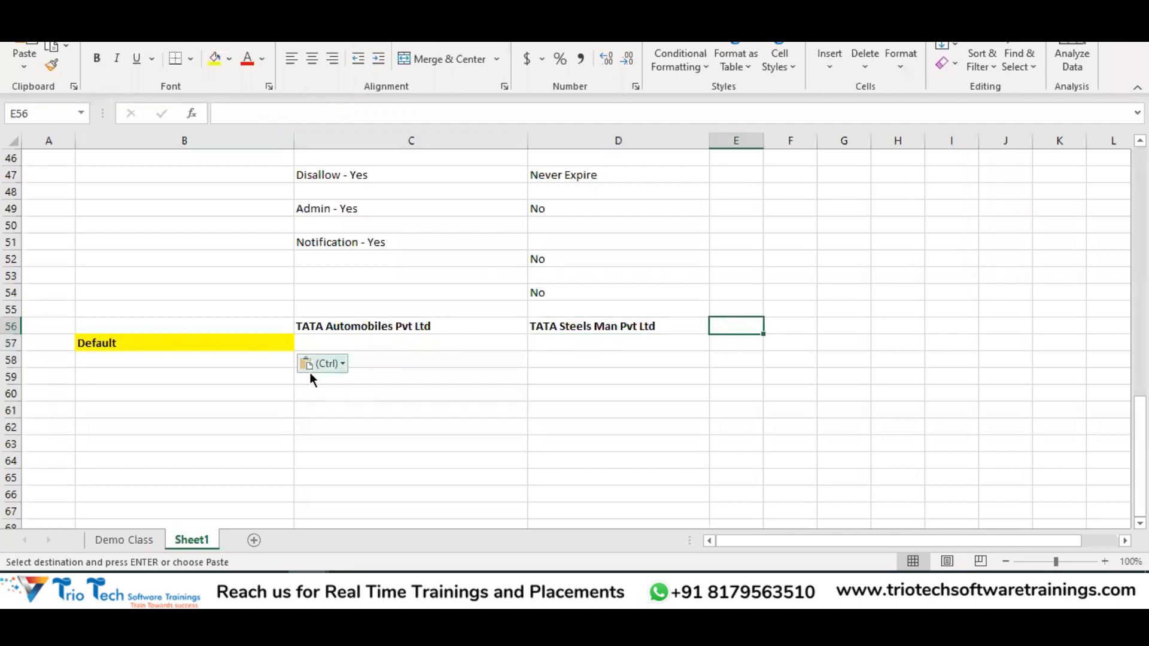
drag(367, 344, 366, 506)
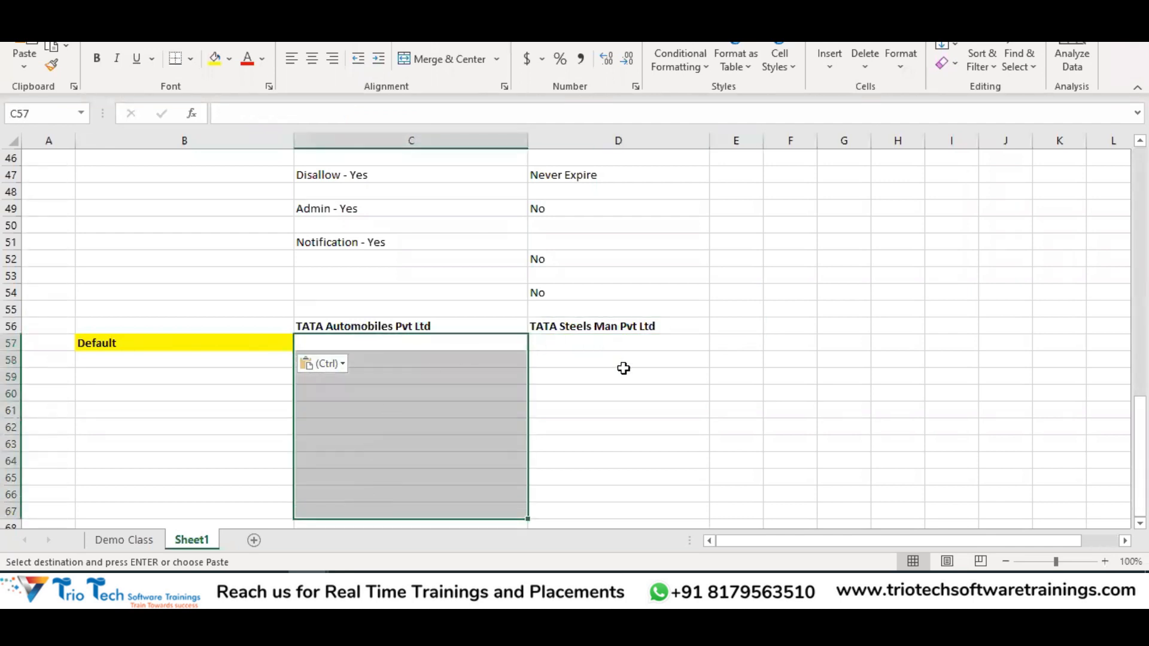
drag(618, 342, 656, 485)
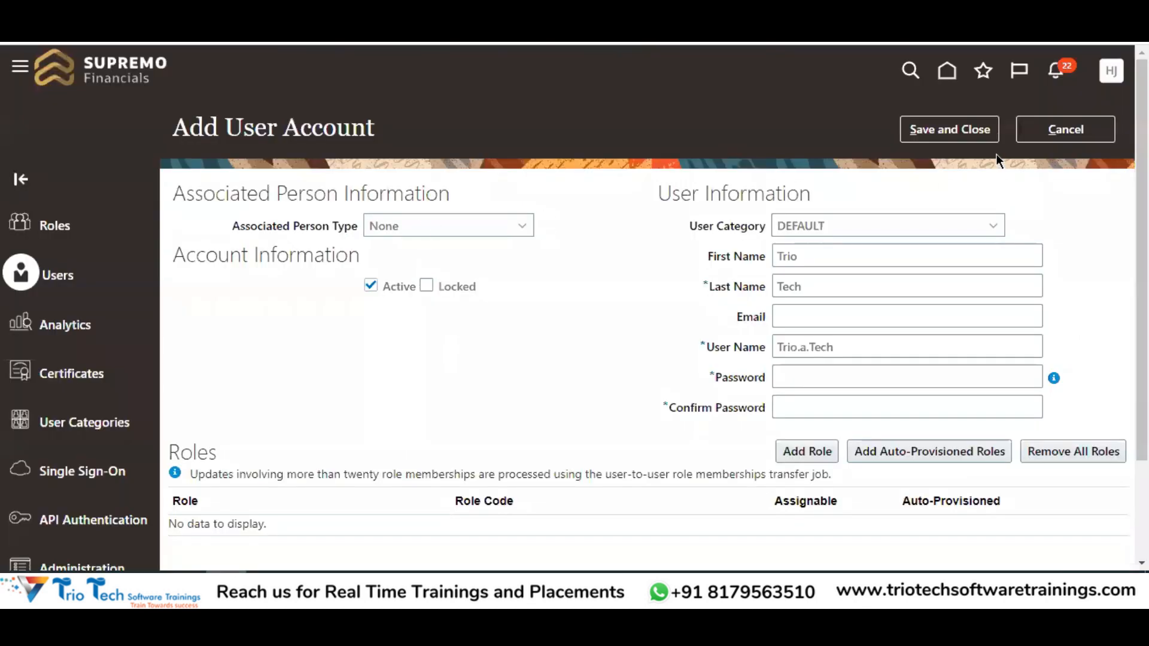
Discard the new user form, search for Trio.Test, and open that account
click(1048, 130)
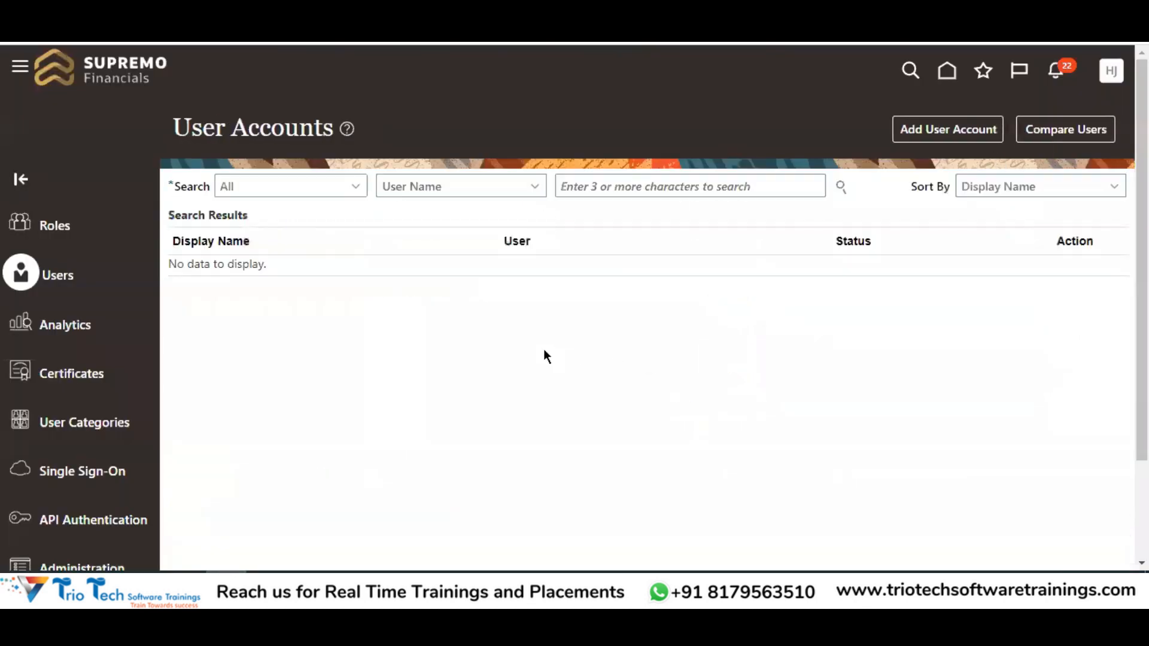
click(601, 190)
text(Trio.T)
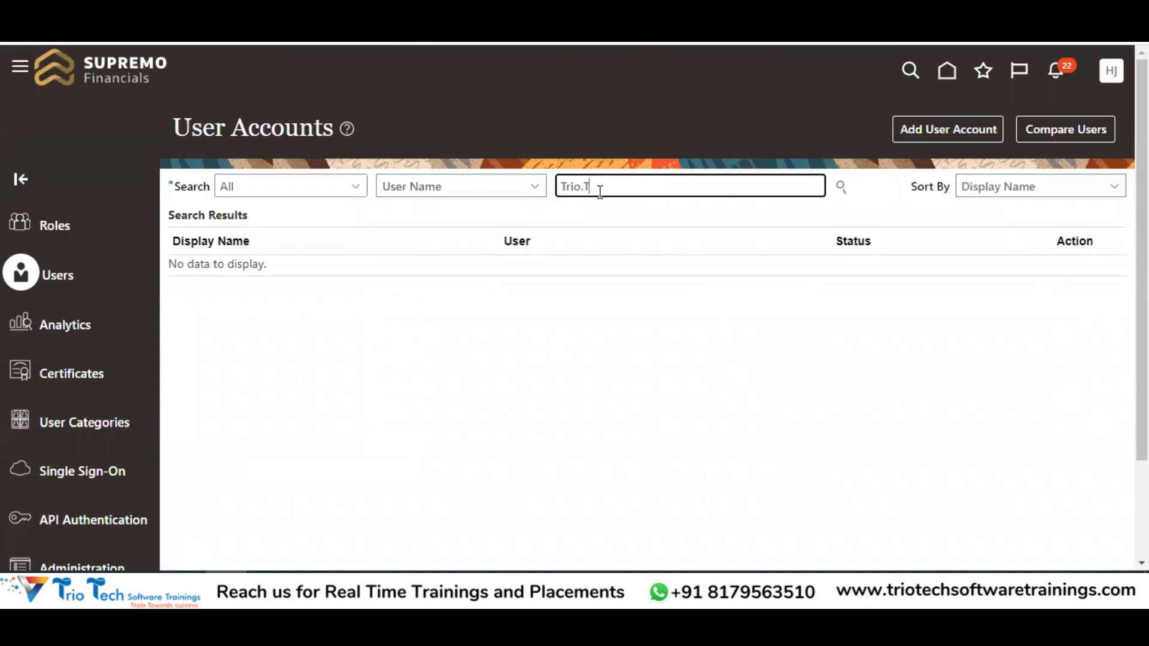
text(est)
key(Return)
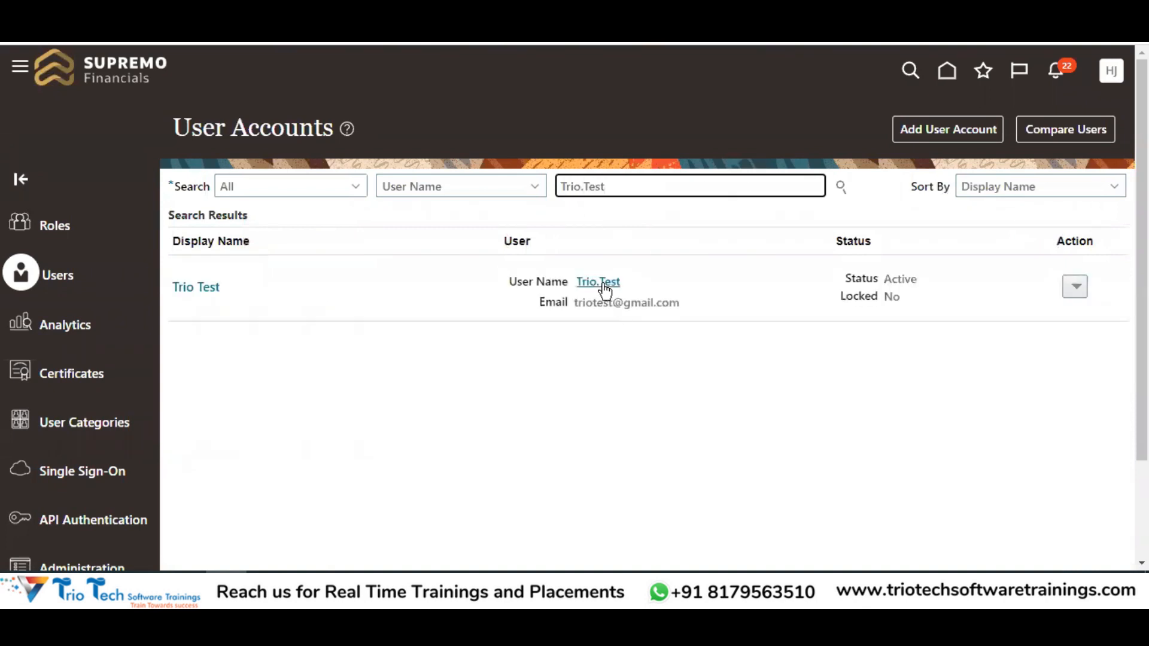
click(195, 288)
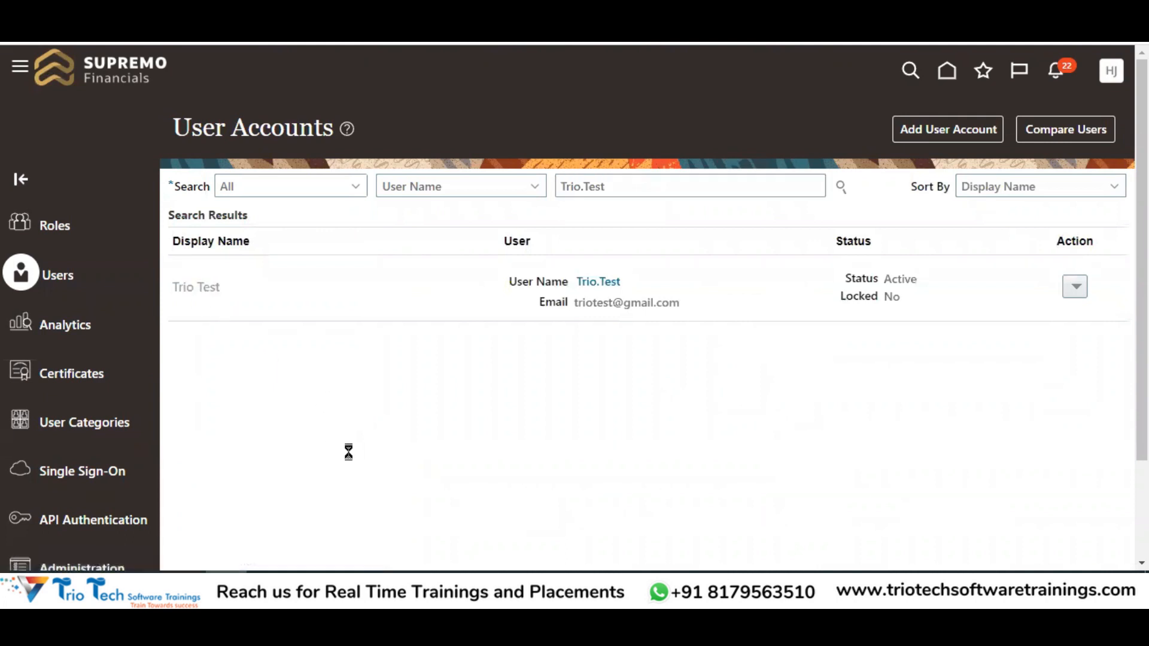
Edit the test account, set User Category to IMPLEMENTATIONUSERCATEGORY, save, and close the details
drag(285, 223, 334, 224)
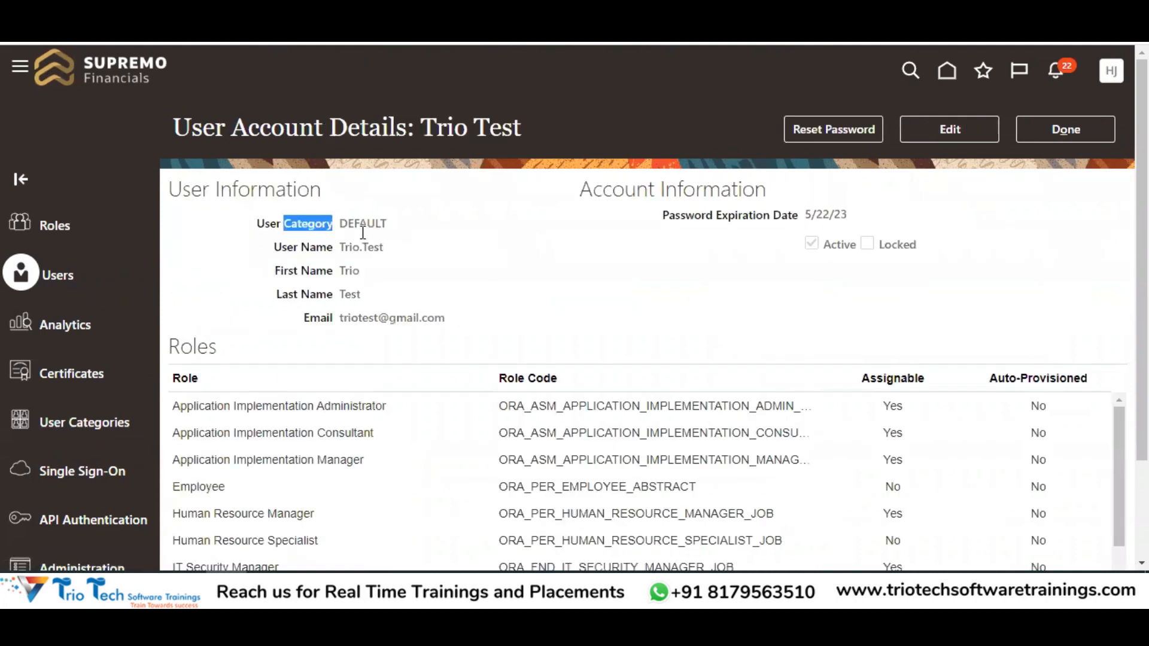
click(983, 133)
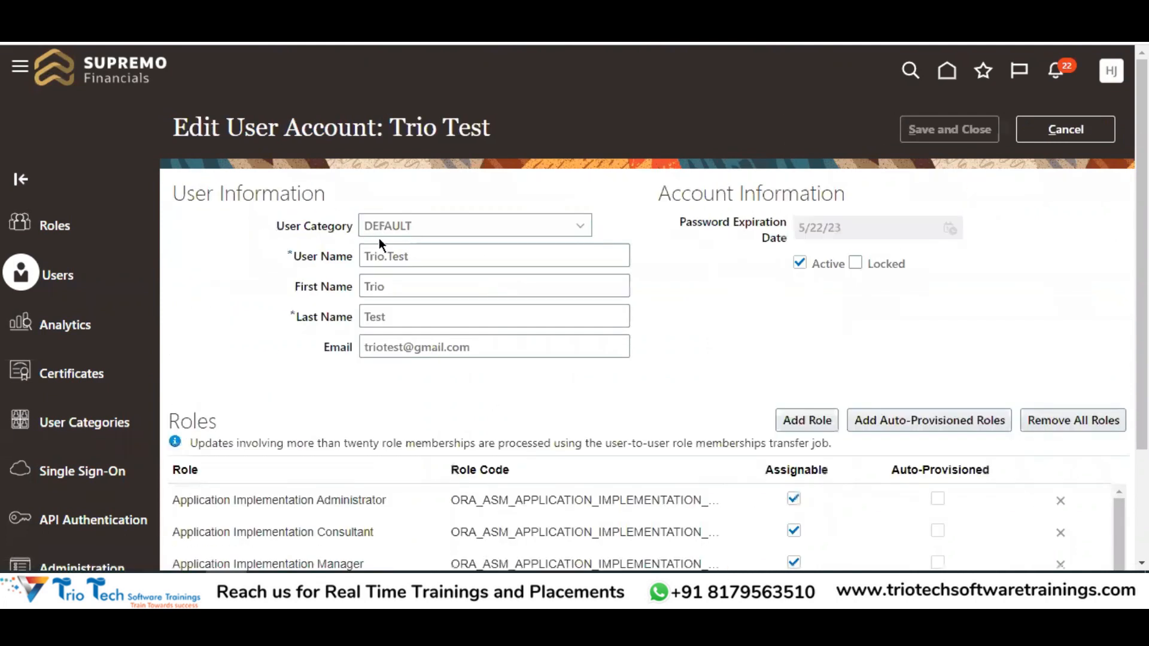
click(395, 231)
click(413, 344)
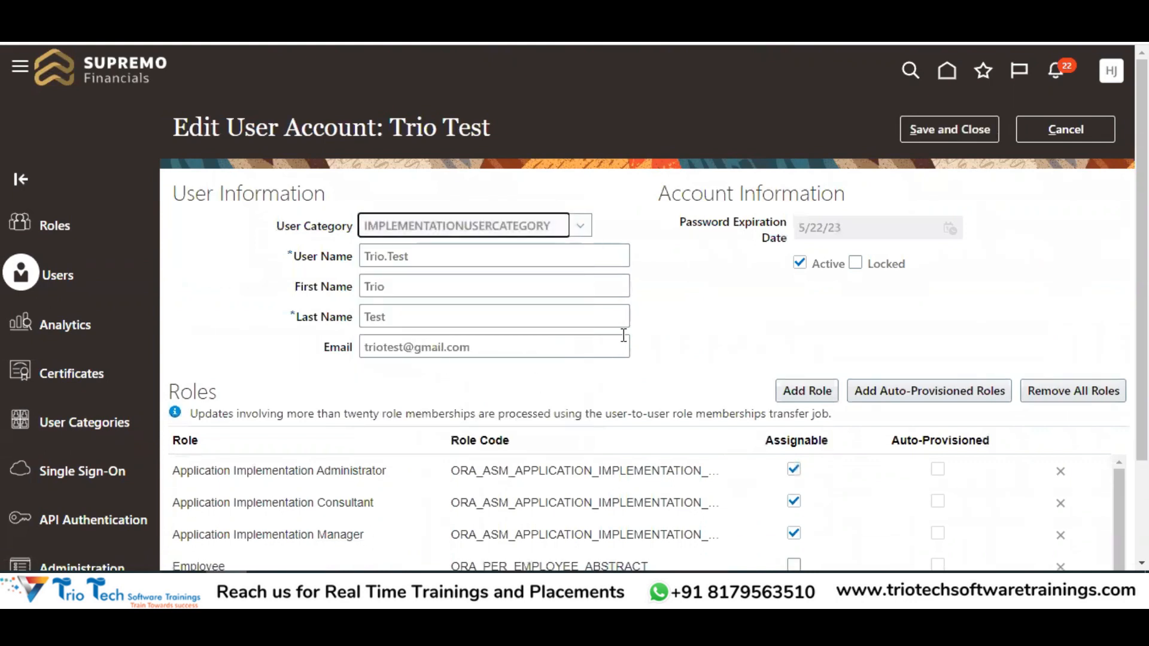
click(957, 140)
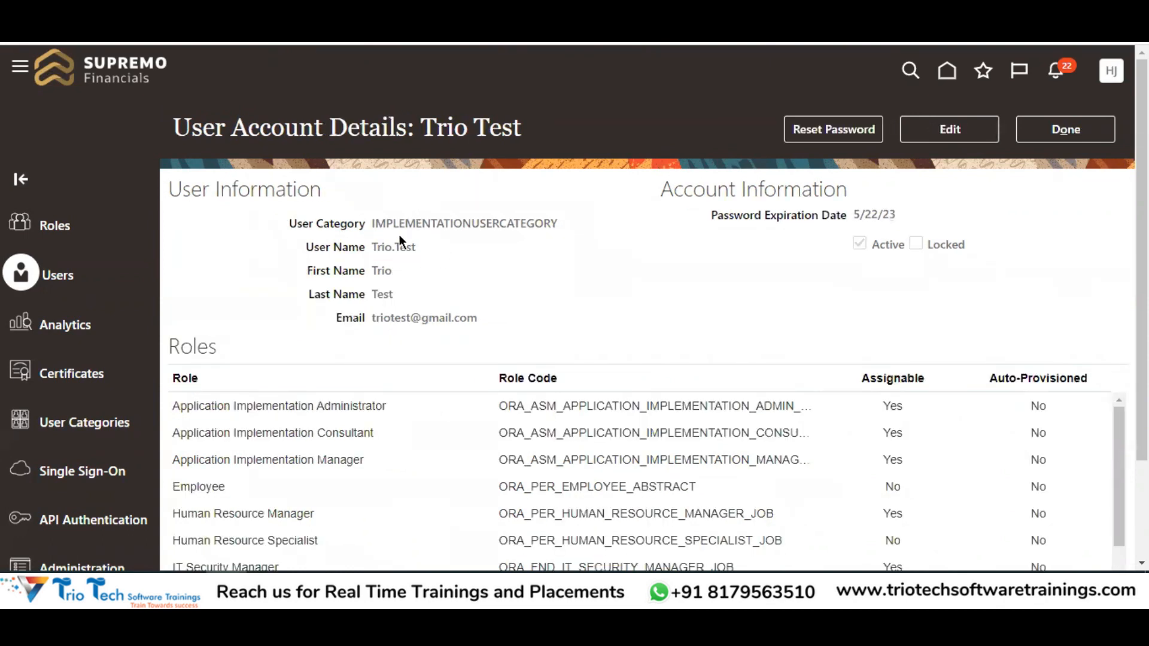
drag(403, 228, 529, 224)
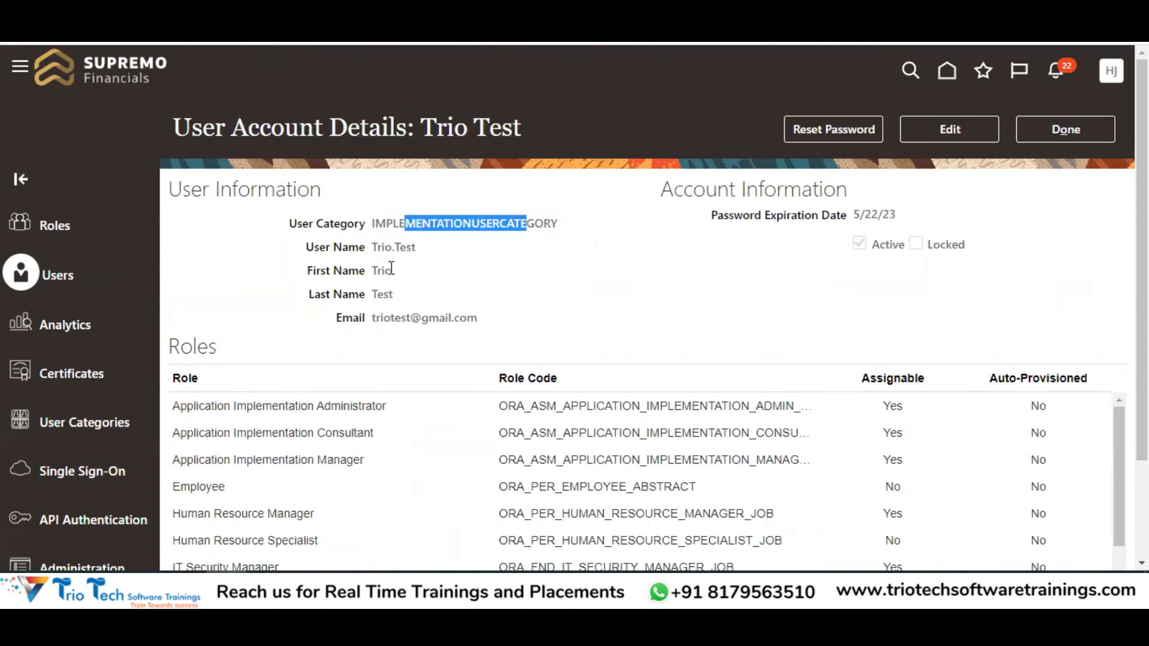
click(1065, 129)
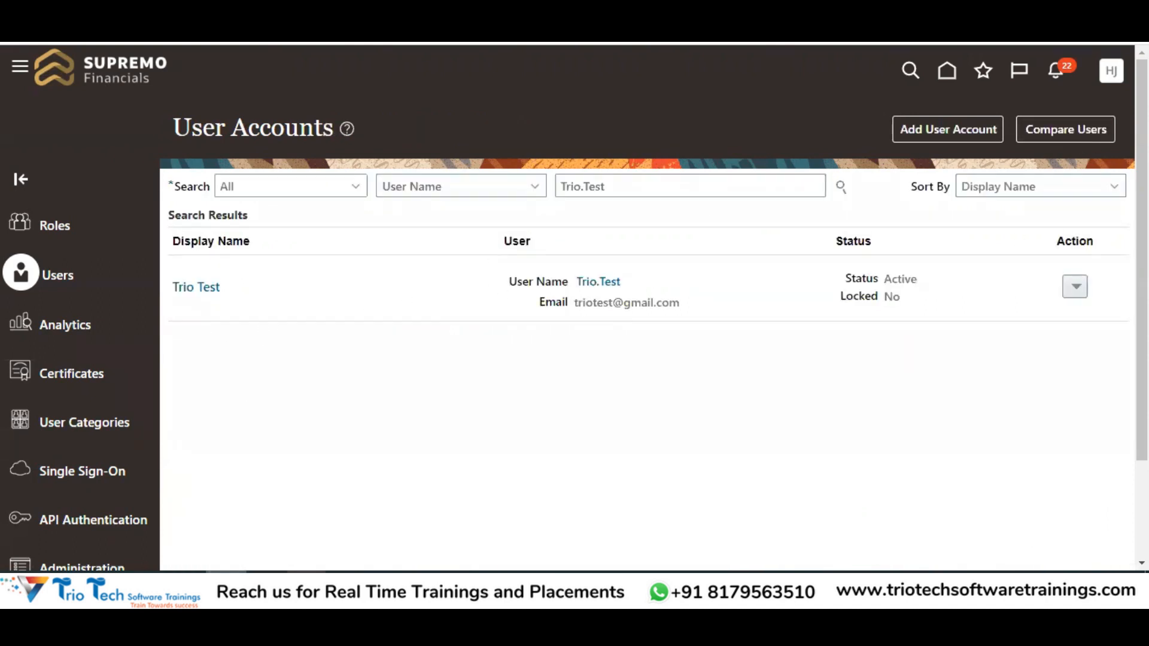
click(397, 533)
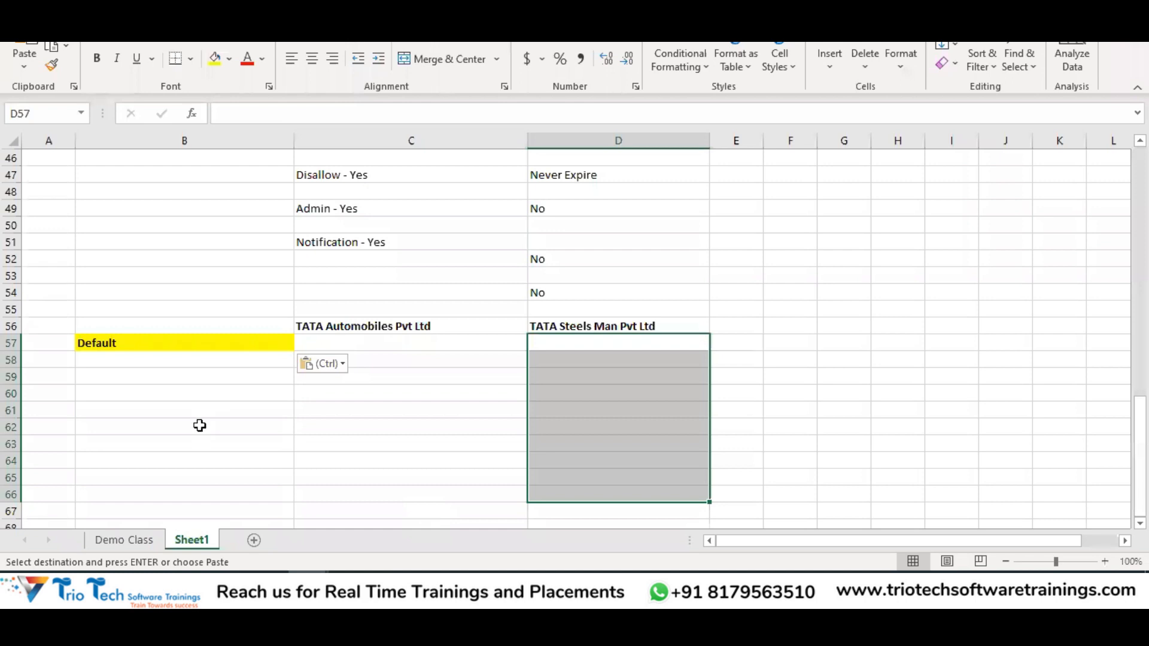
Clear the pending Default label copy and recheck D39:D50 and B41 before returning to Oracle
click(348, 423)
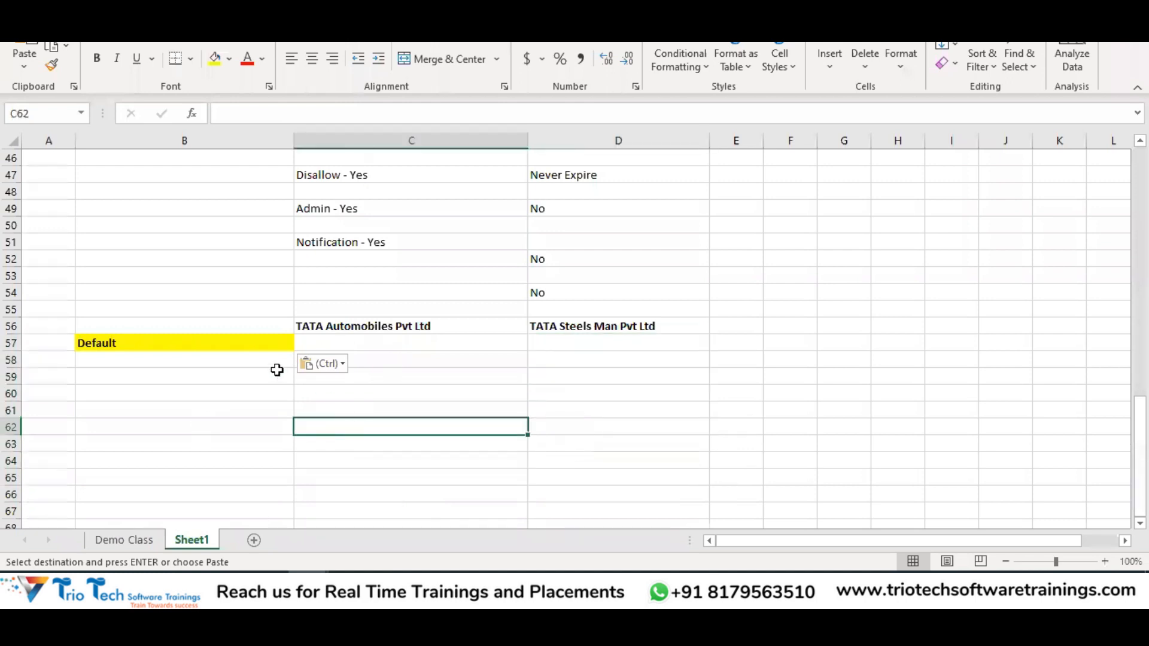
click(185, 344)
scroll(405, 335, up, 1)
scroll(405, 335, up, 4)
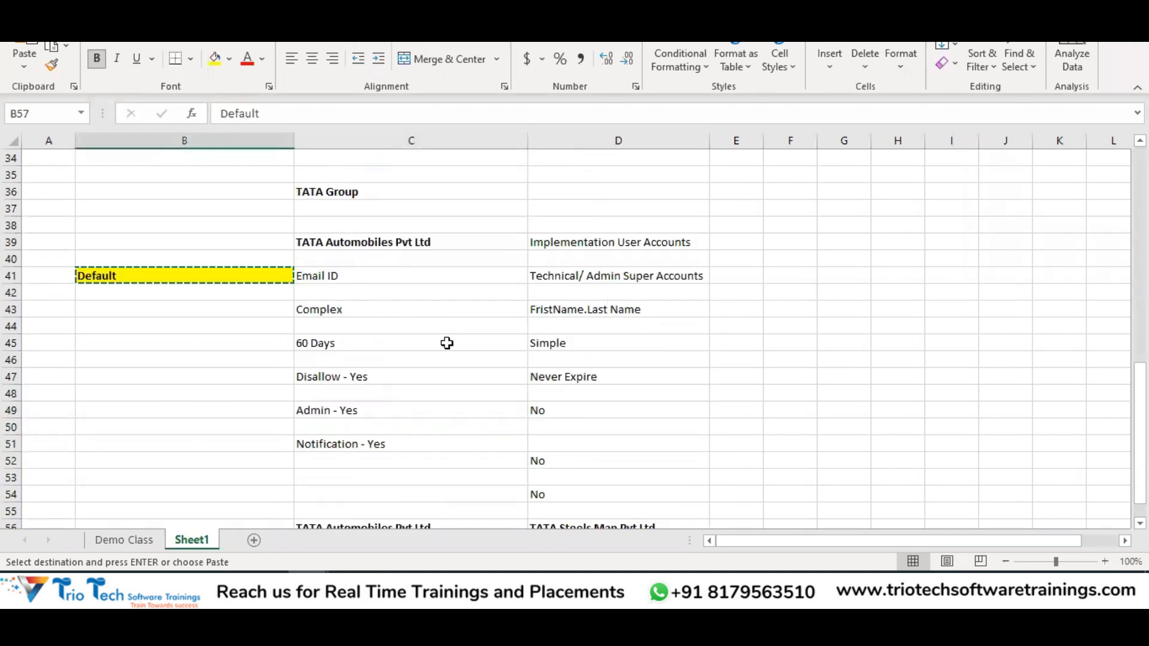
key(Escape)
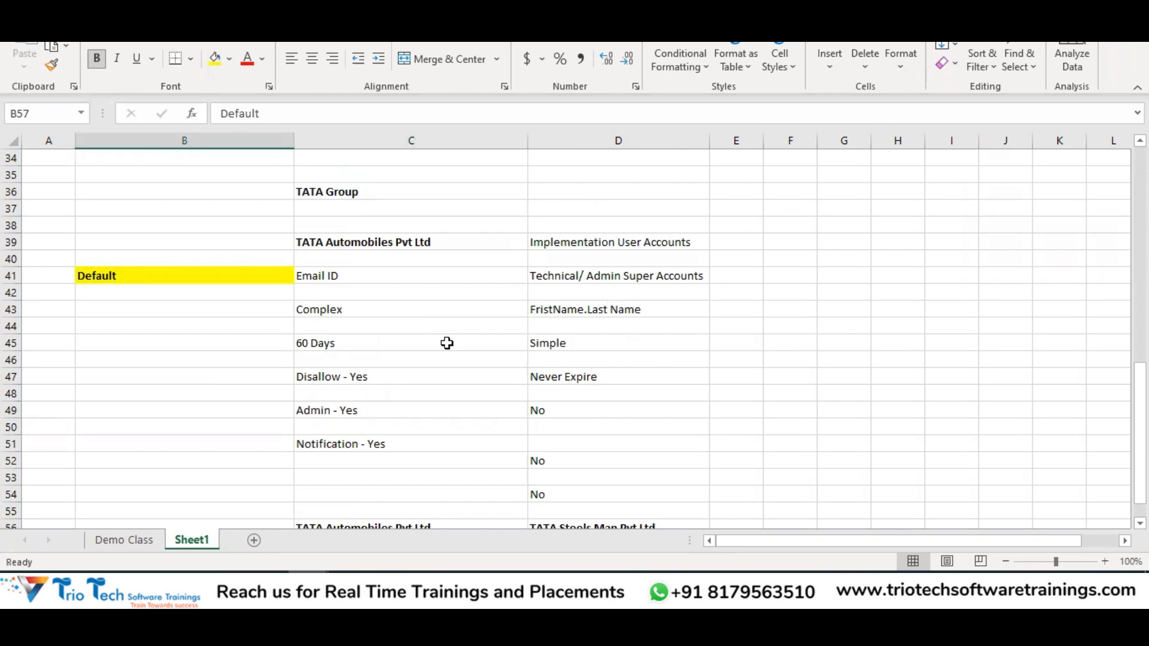
drag(605, 242, 618, 425)
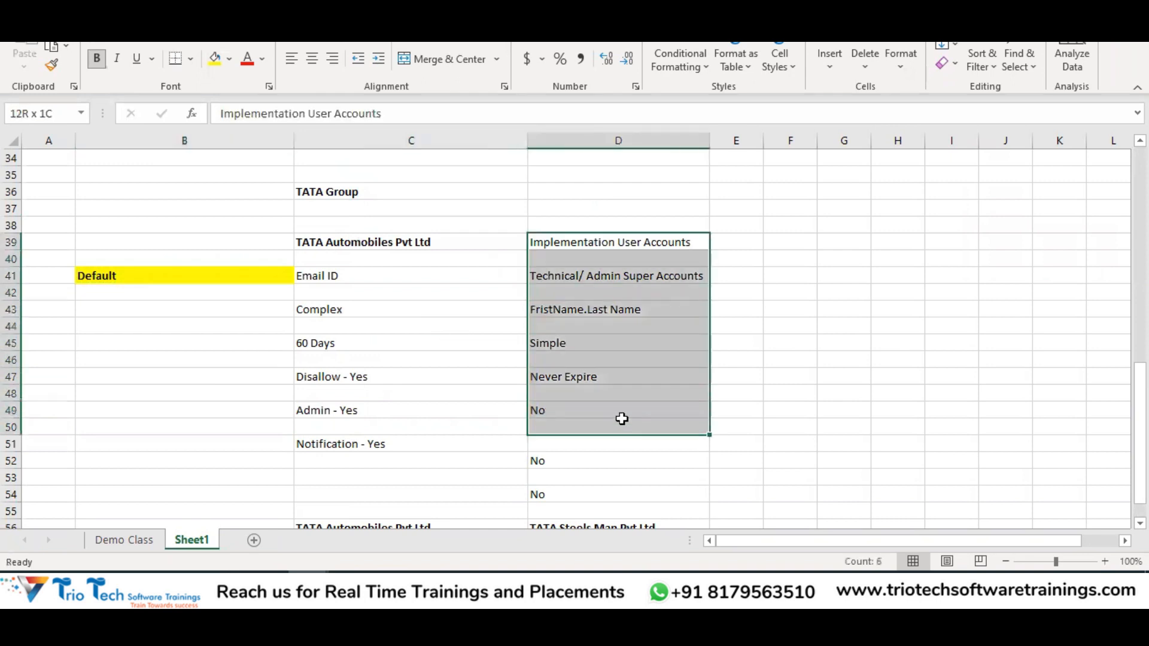
click(218, 281)
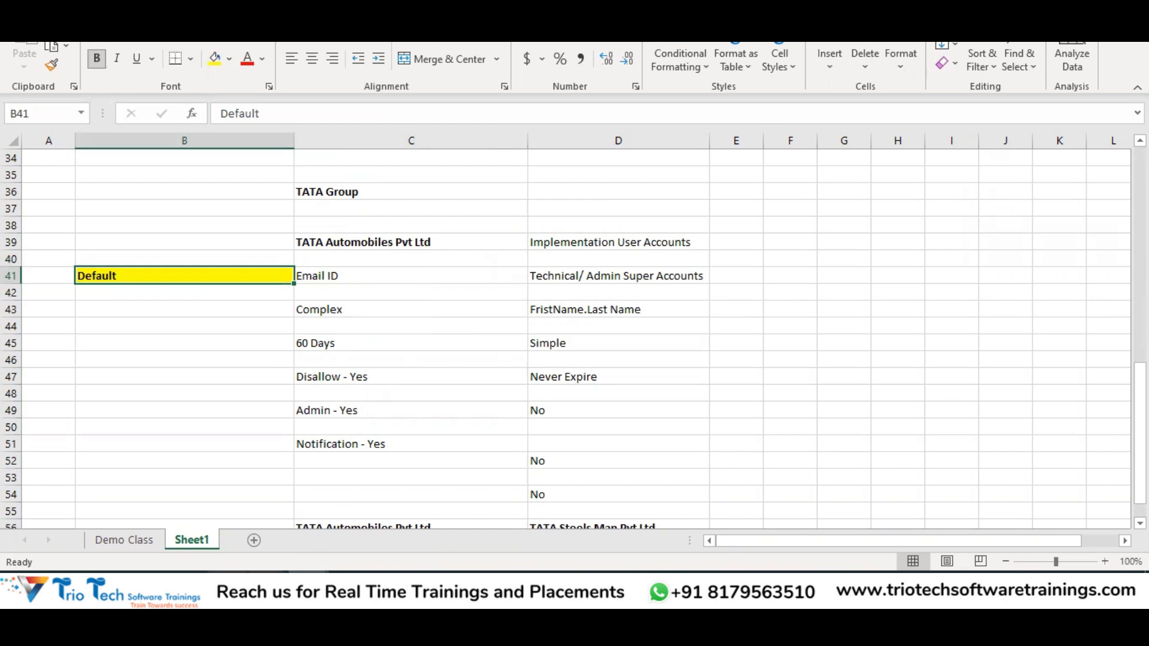
click(227, 587)
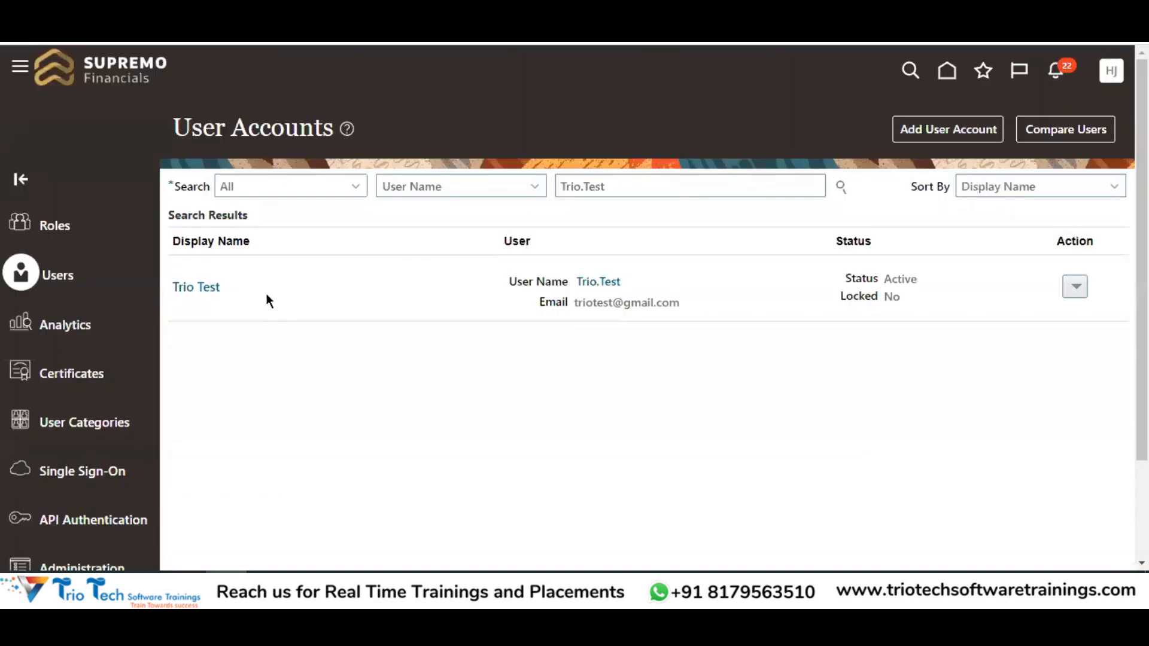
drag(202, 123, 299, 128)
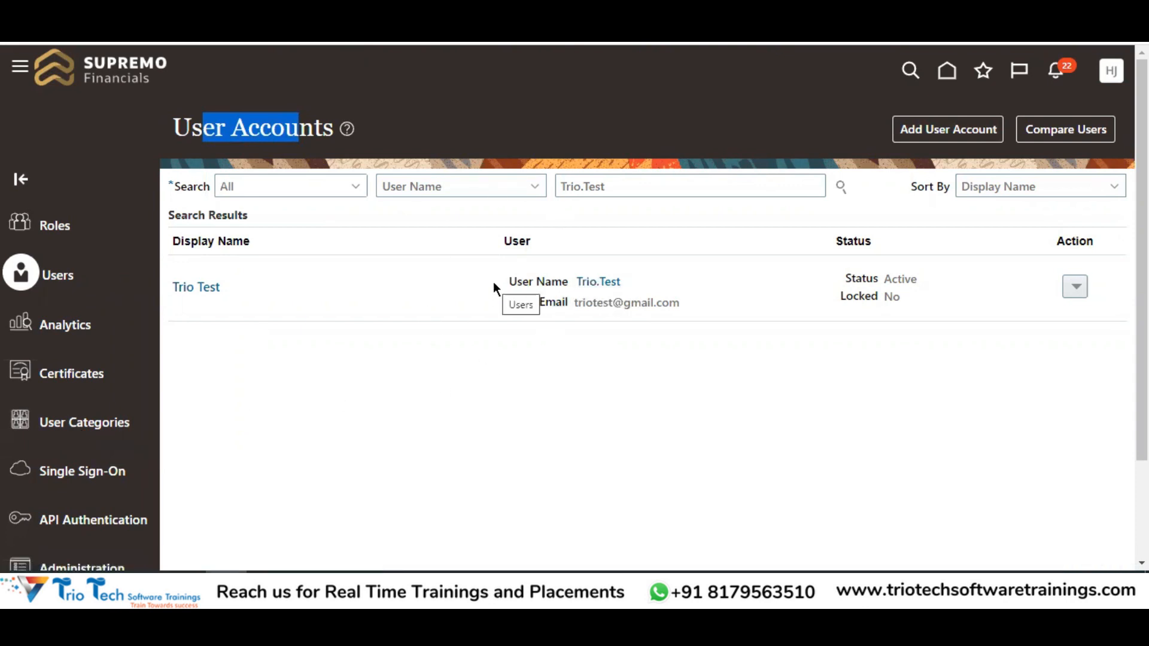
Open the Roles search page and copy Payroll Administrator from cell C21 of the workbook
click(55, 227)
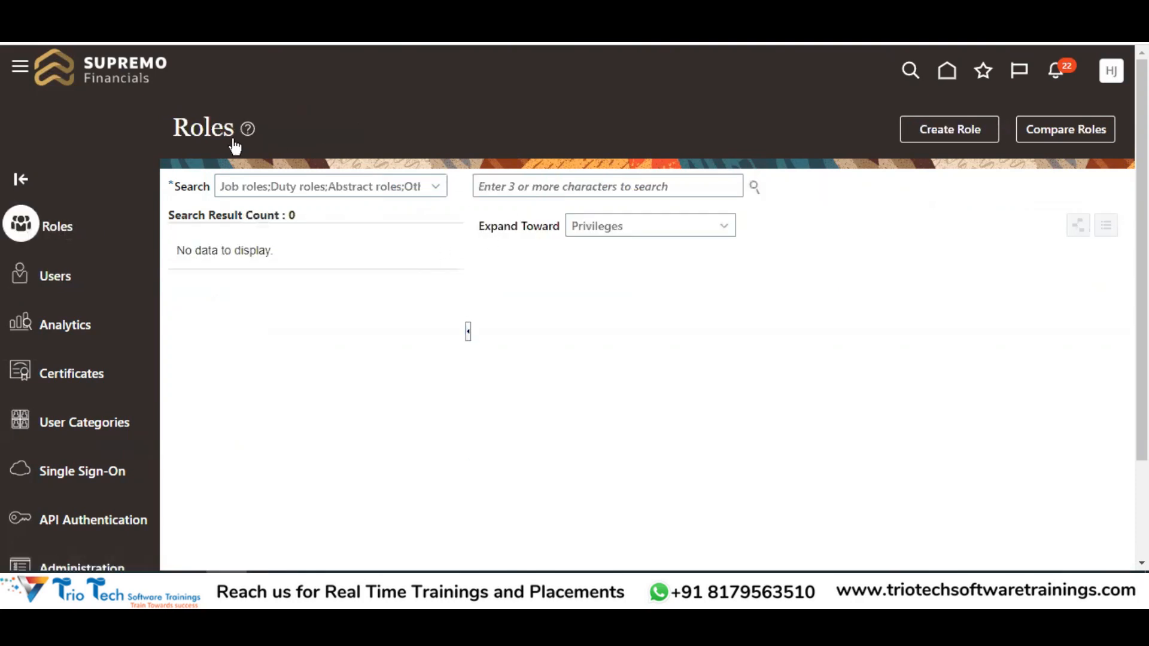
double_click(196, 128)
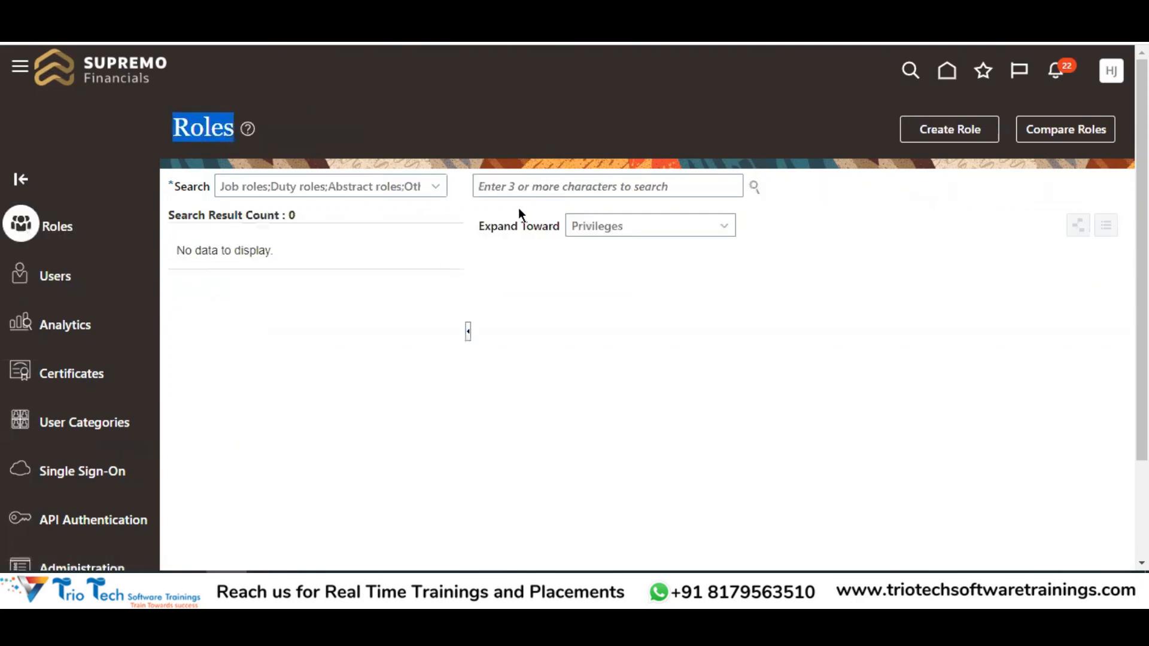
click(515, 186)
click(314, 43)
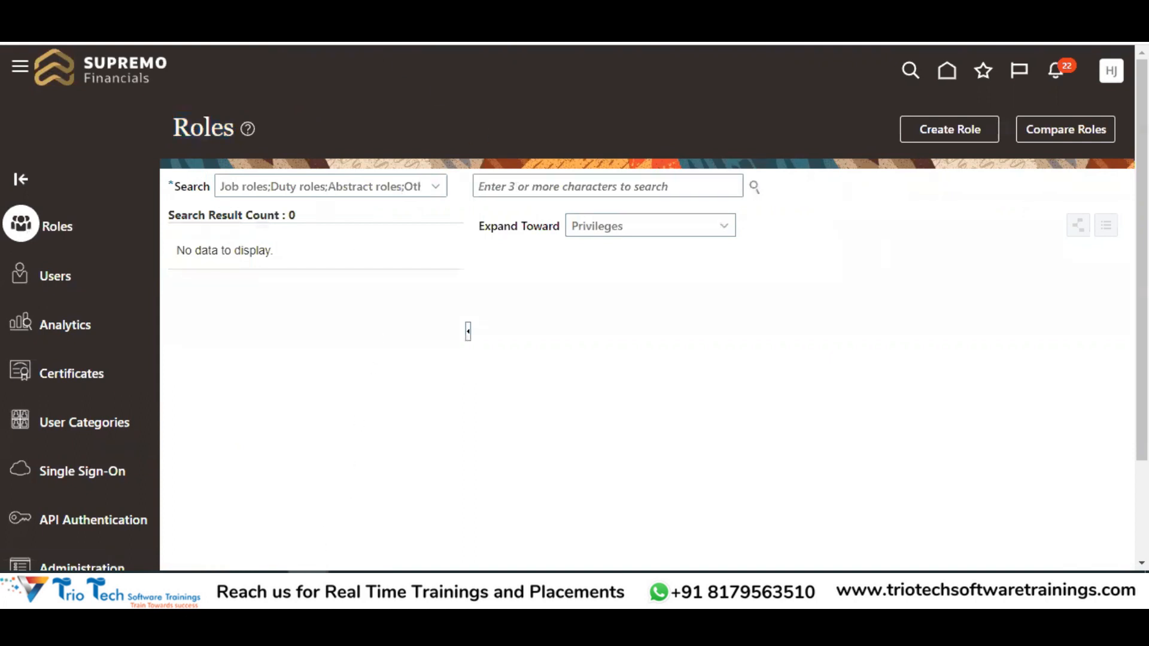
mouse_move(267, 539)
click(369, 503)
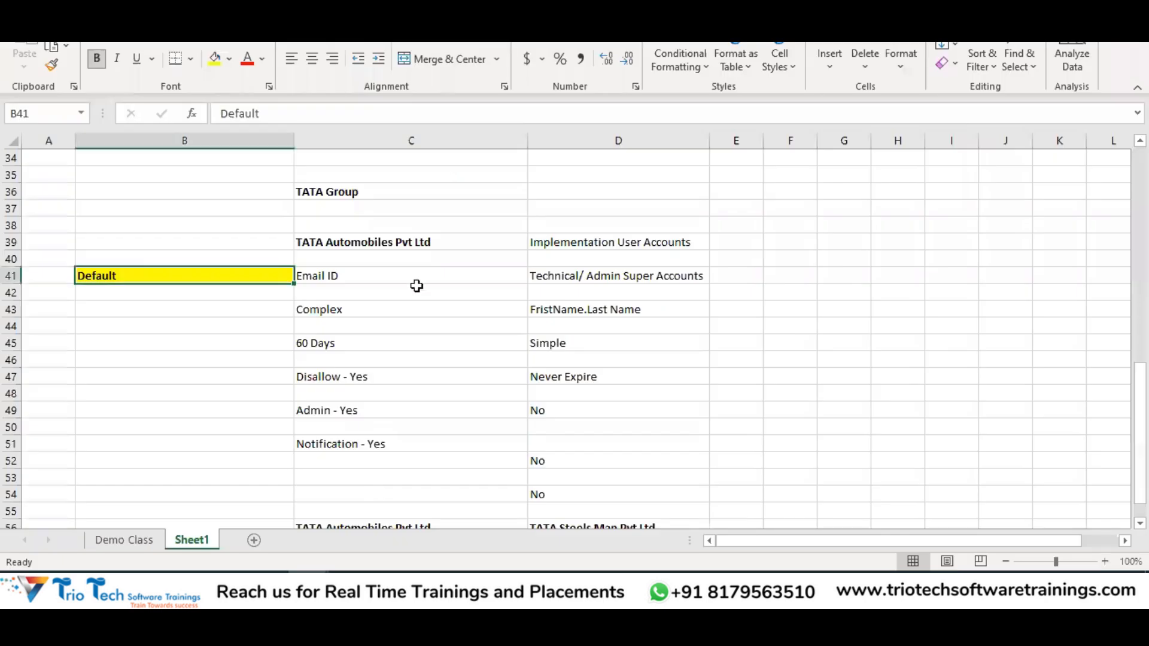
scroll(374, 336, up, 5)
scroll(401, 345, up, 1)
scroll(401, 344, up, 1)
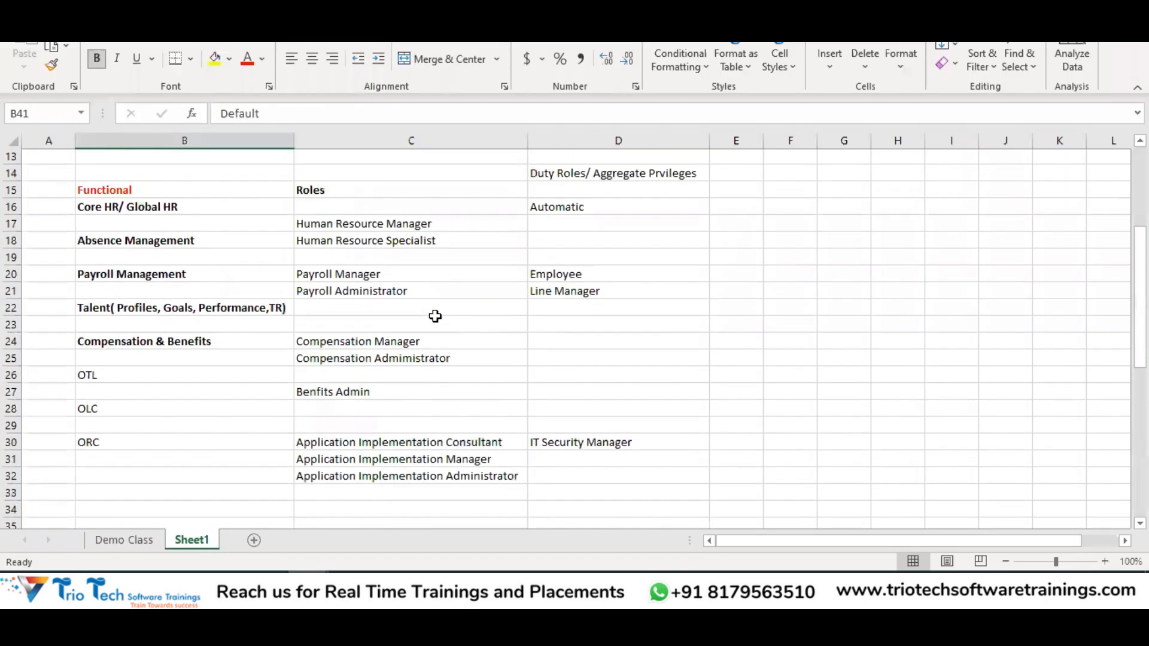
click(378, 293)
key(ctrl+c)
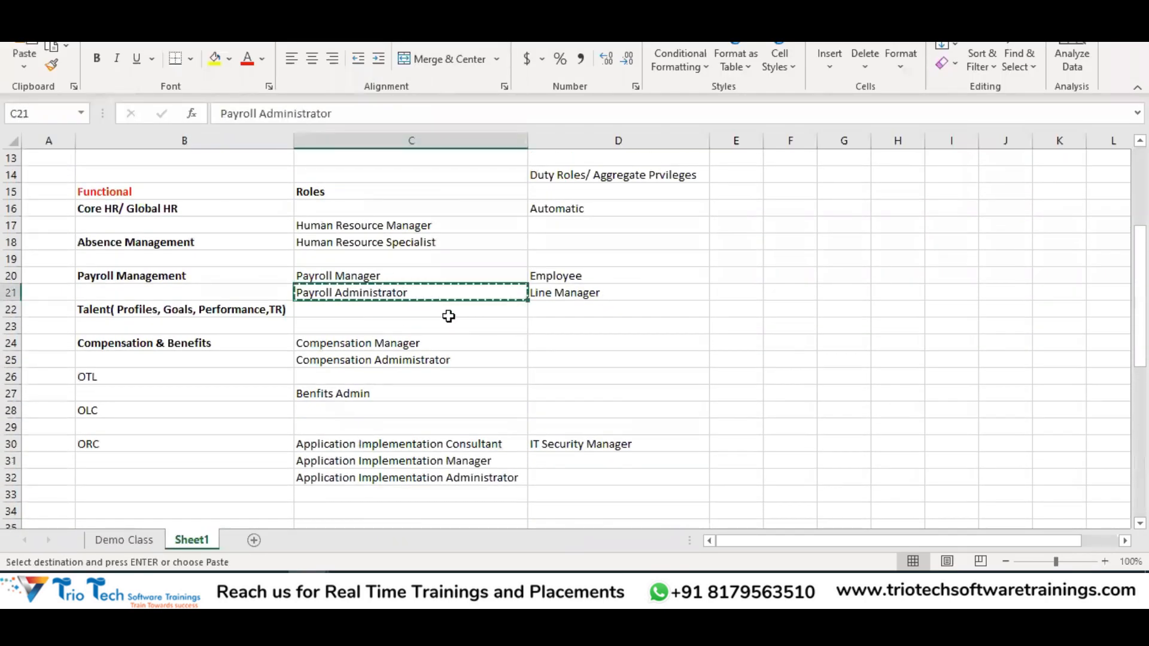
Paste Payroll Administrator into the role search, then clear the field
key(alt+Tab)
click(516, 184)
key(ctrl+v)
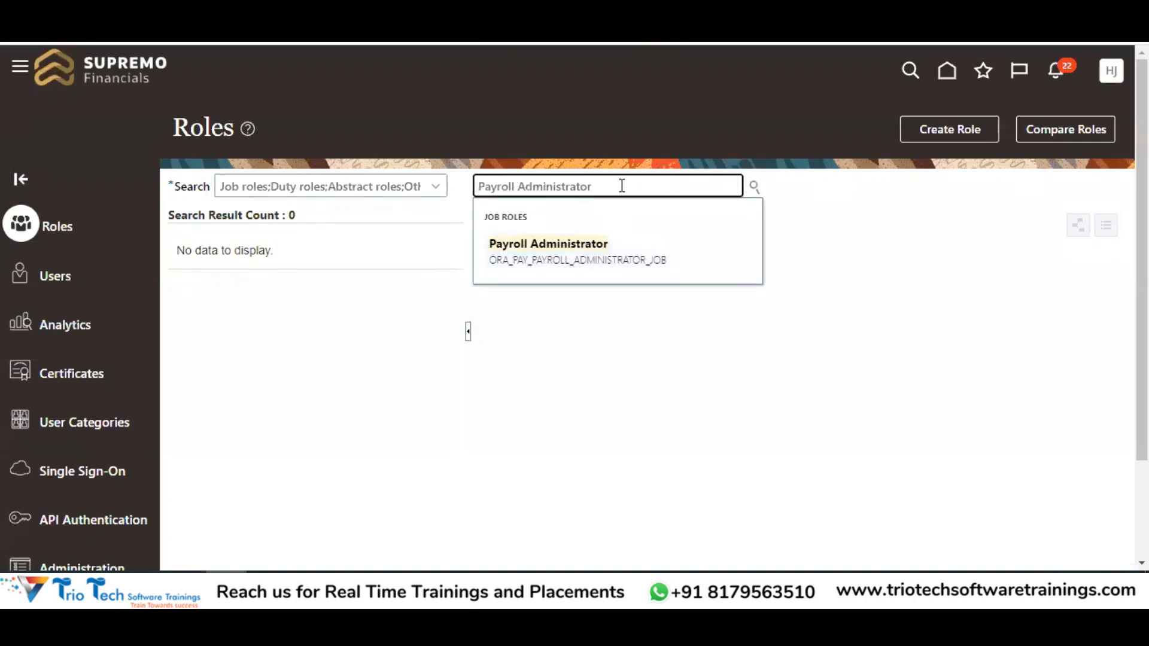
drag(596, 186, 464, 150)
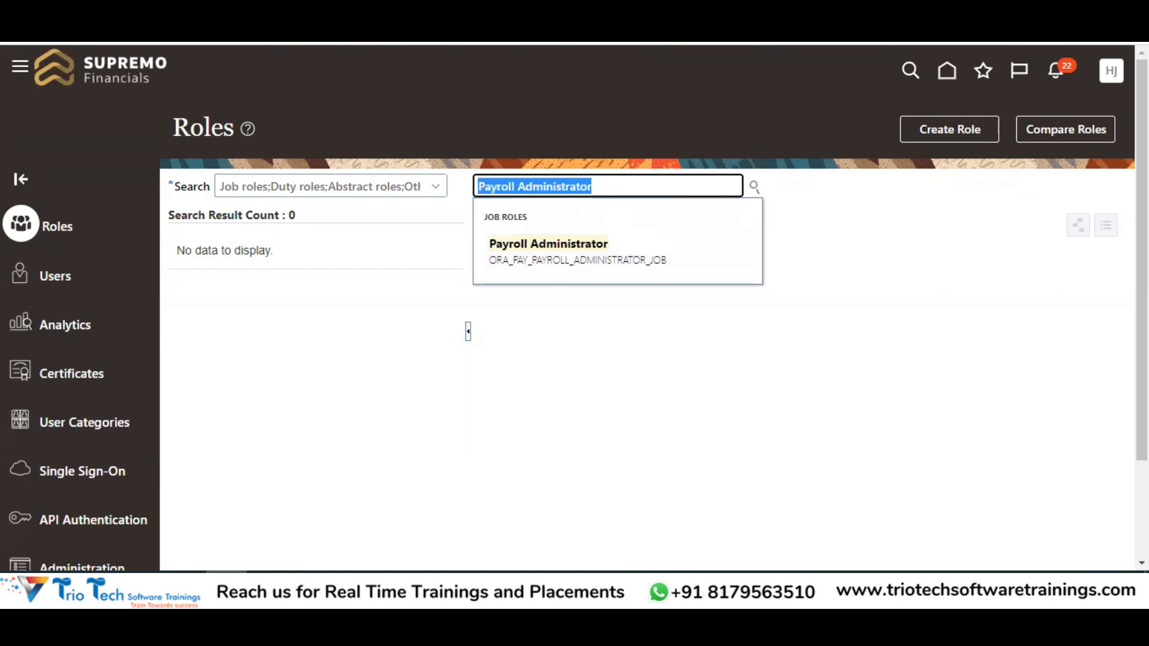
click(447, 28)
key(BackSpace)
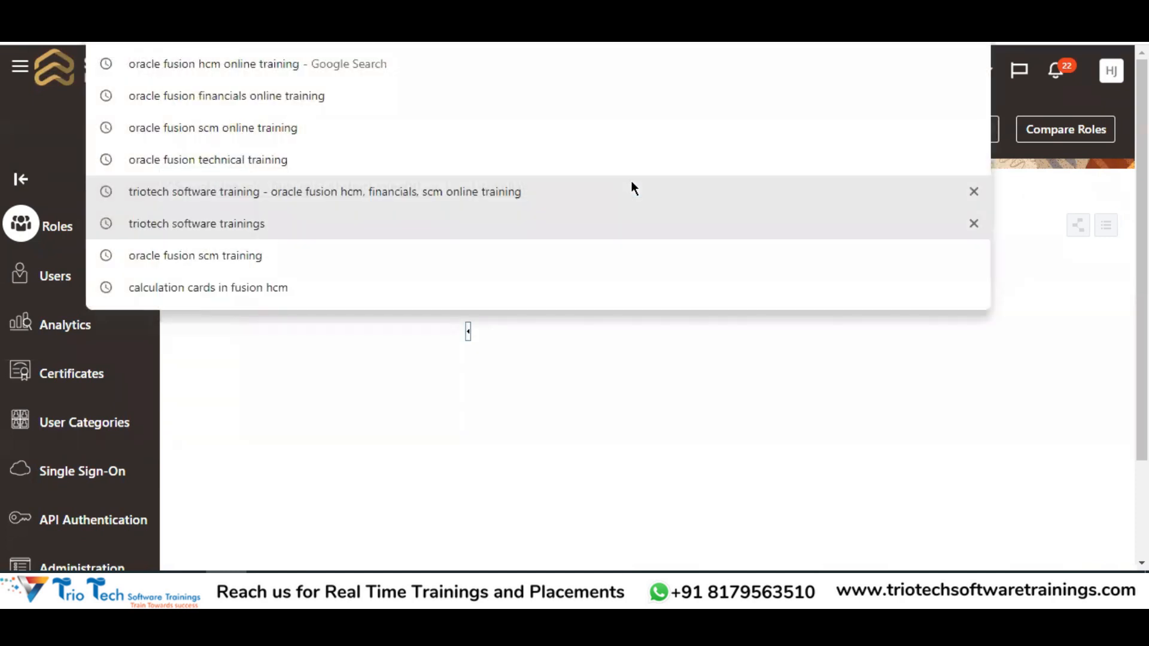
click(544, 394)
drag(645, 182, 414, 199)
key(BackSpace)
Try role searches for Account and Suppli, clearing each afterwards
text(Account)
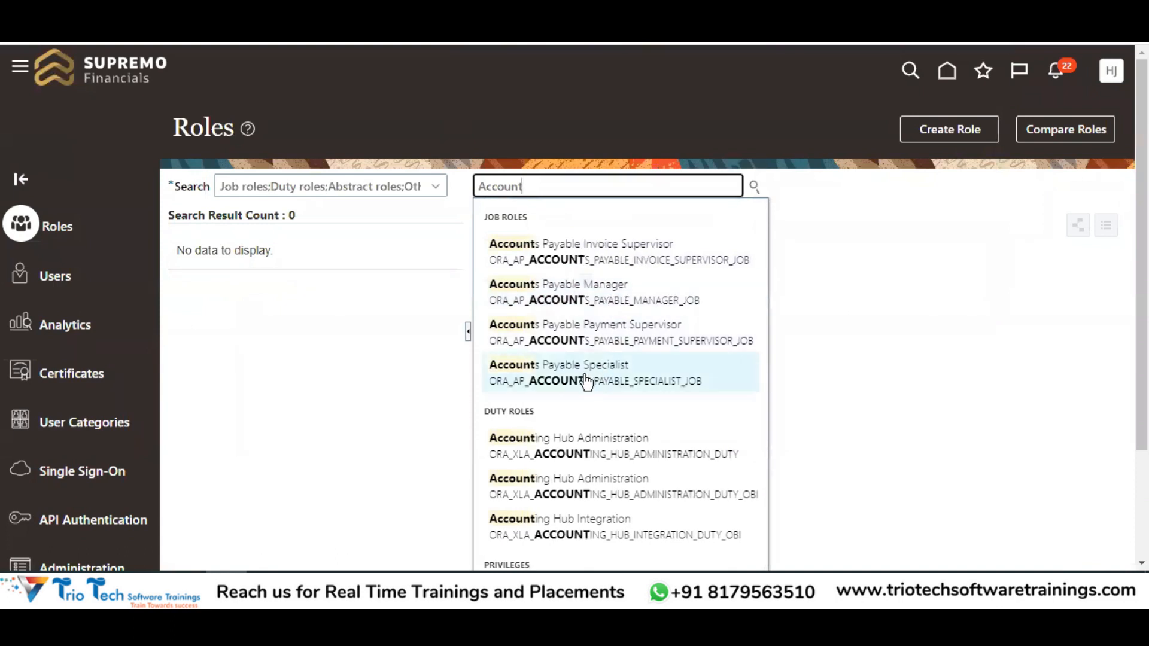
drag(536, 187, 446, 188)
key(BackSpace)
text(Suppli)
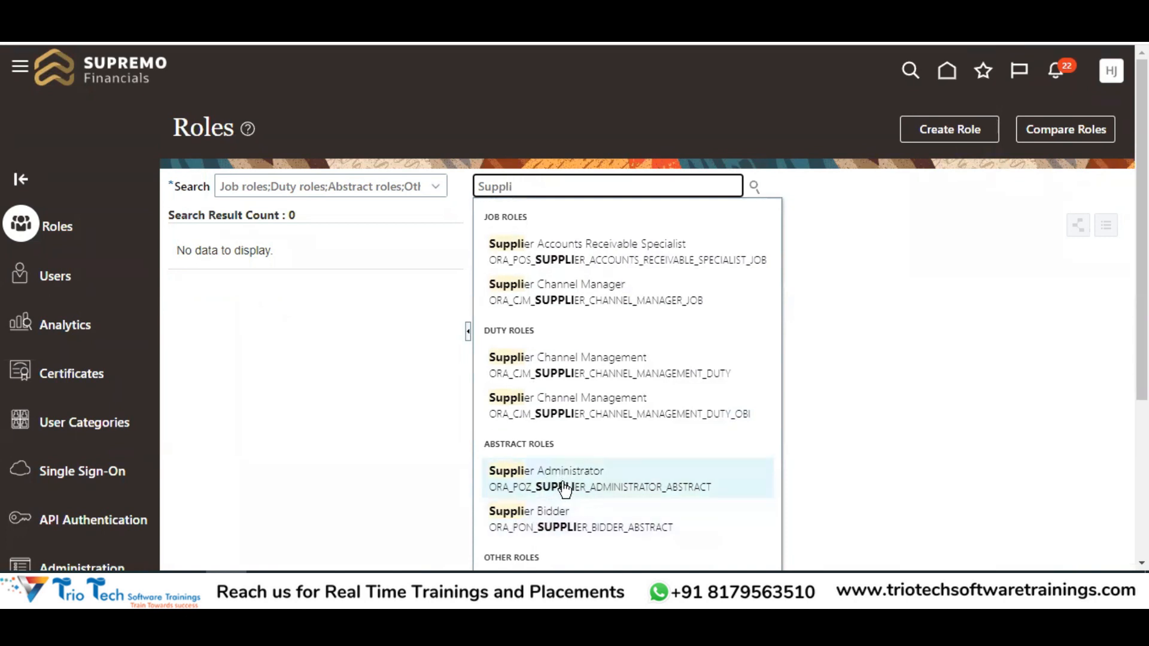
drag(523, 187, 441, 185)
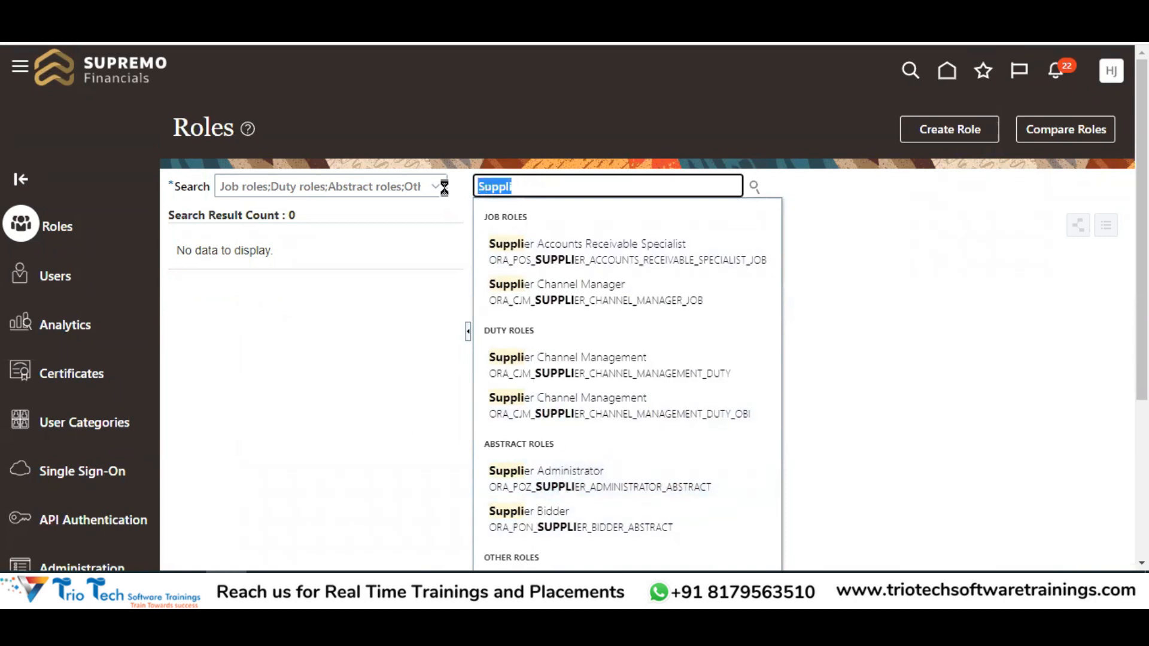
key(BackSpace)
click(328, 347)
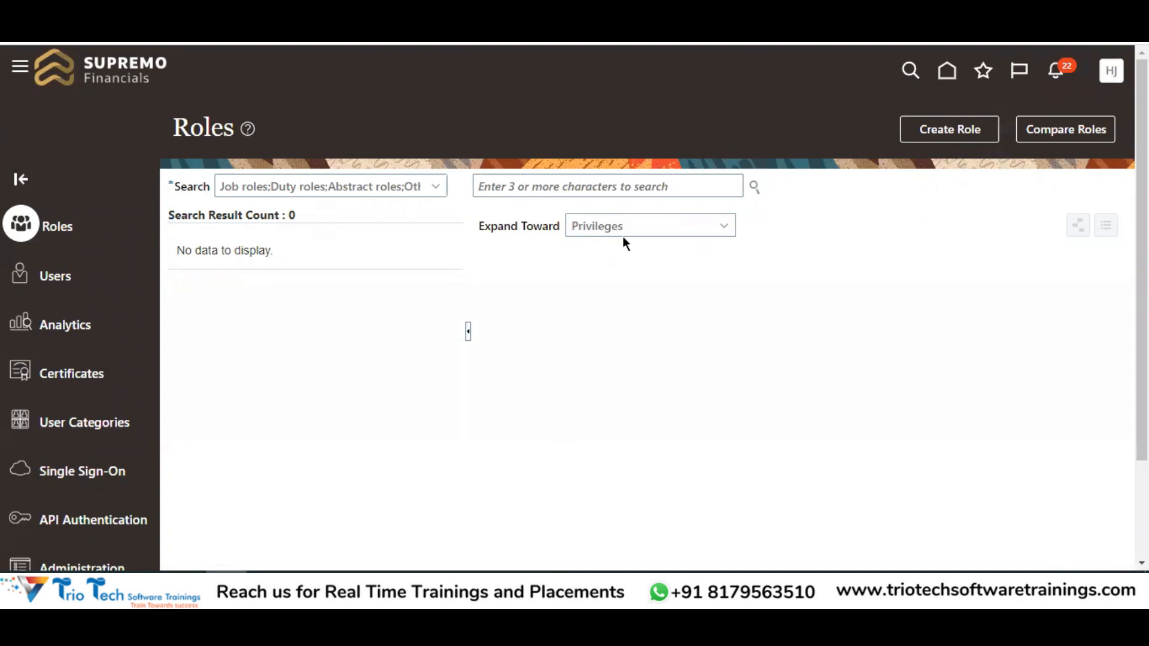
drag(172, 127, 239, 128)
click(574, 190)
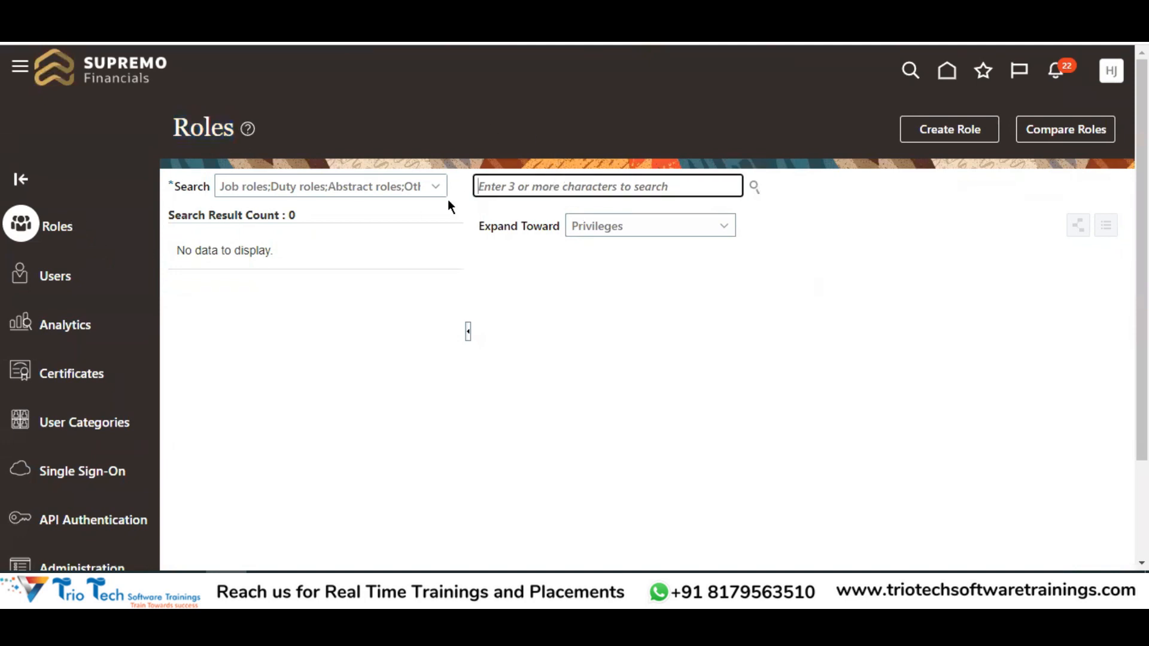
Review the Role Management notes in D2:D20 listing Job, Data, Abstract and Duty Roles
click(353, 517)
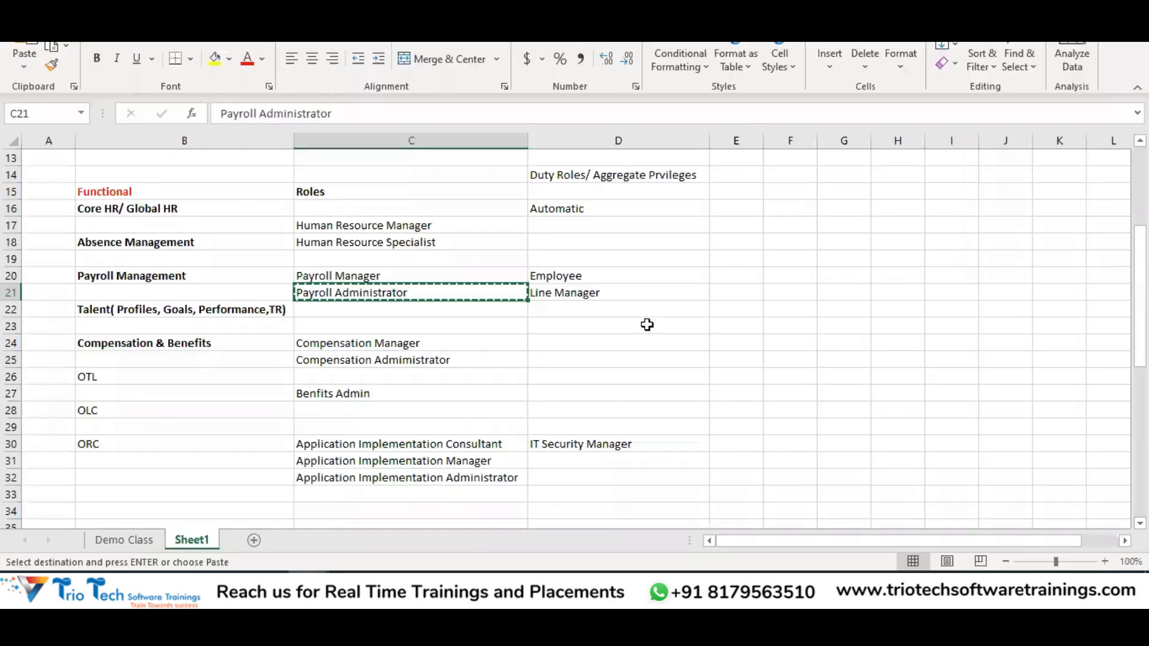
scroll(635, 235, up, 1)
drag(591, 175, 632, 478)
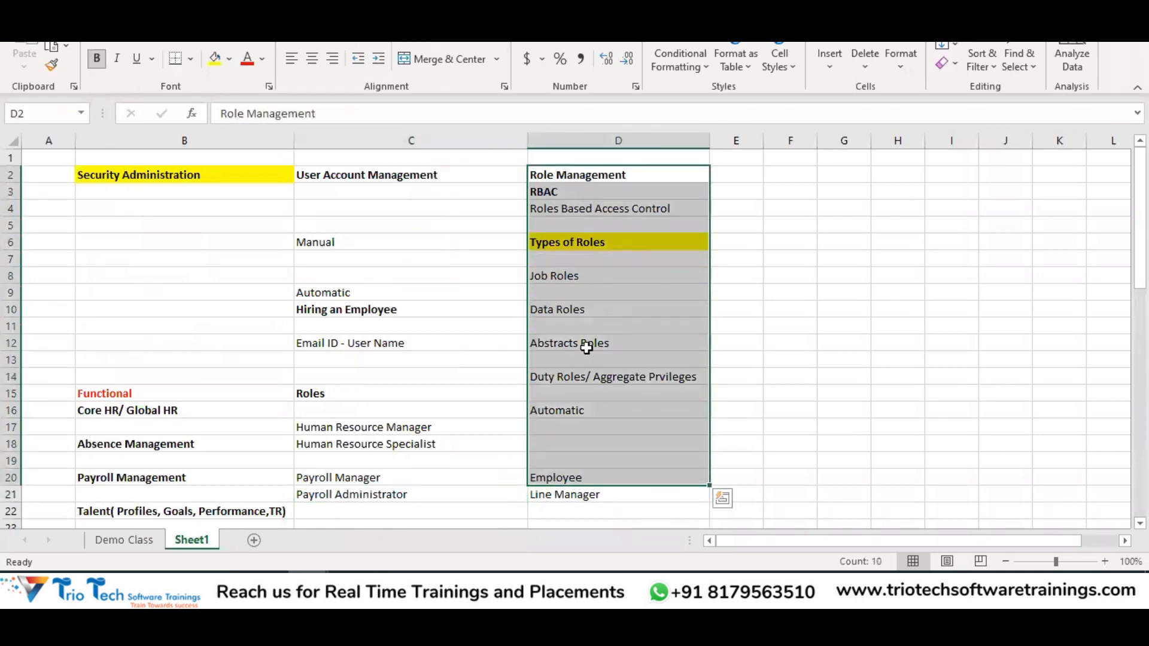
key(alt+Tab)
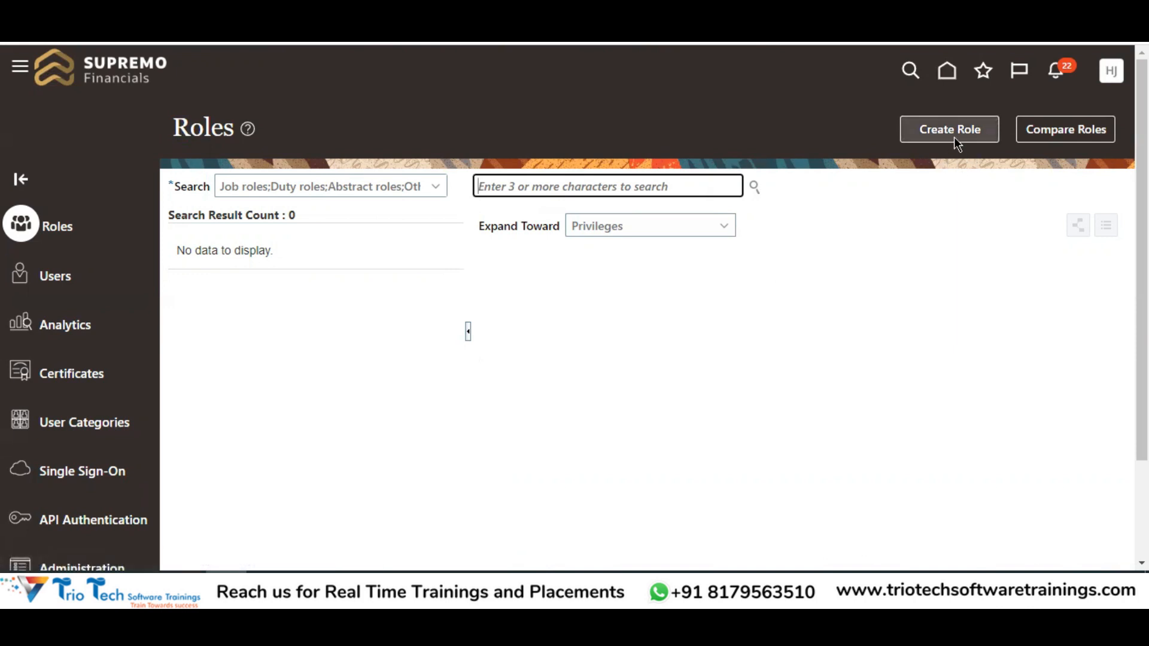
Return to the Oracle home page and briefly open and close Settings and Actions
click(947, 80)
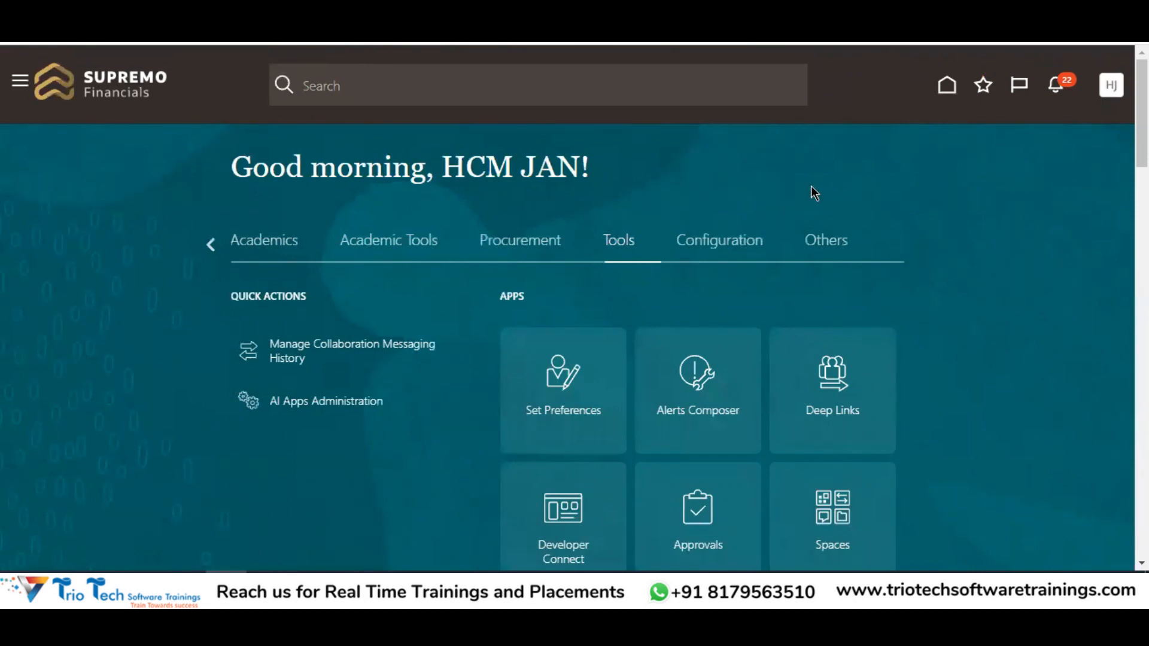
click(1120, 88)
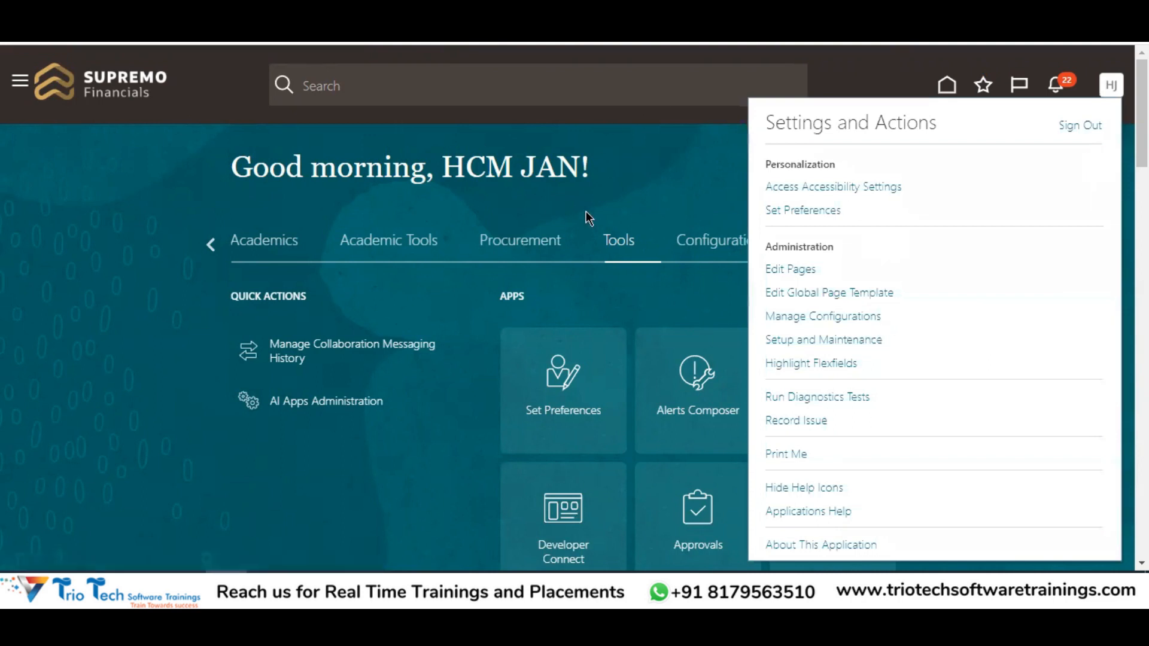
click(655, 184)
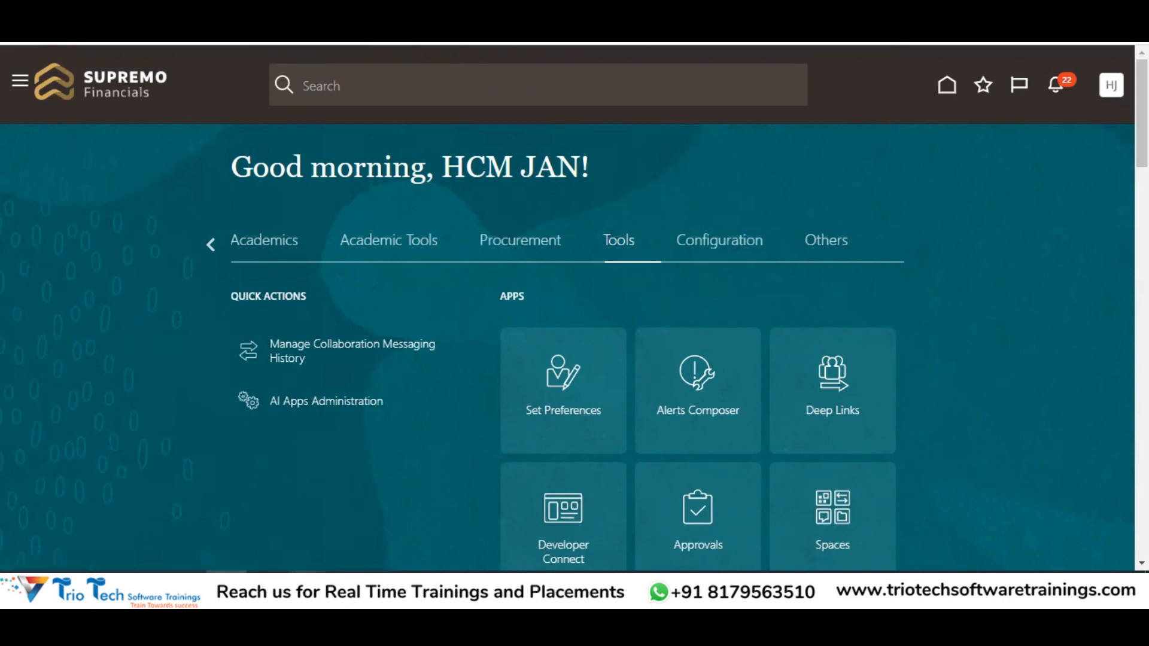
Review the Global HR task names from Manage Geographies to Manage Grades, then the Absence and Payroll sheets
click(232, 537)
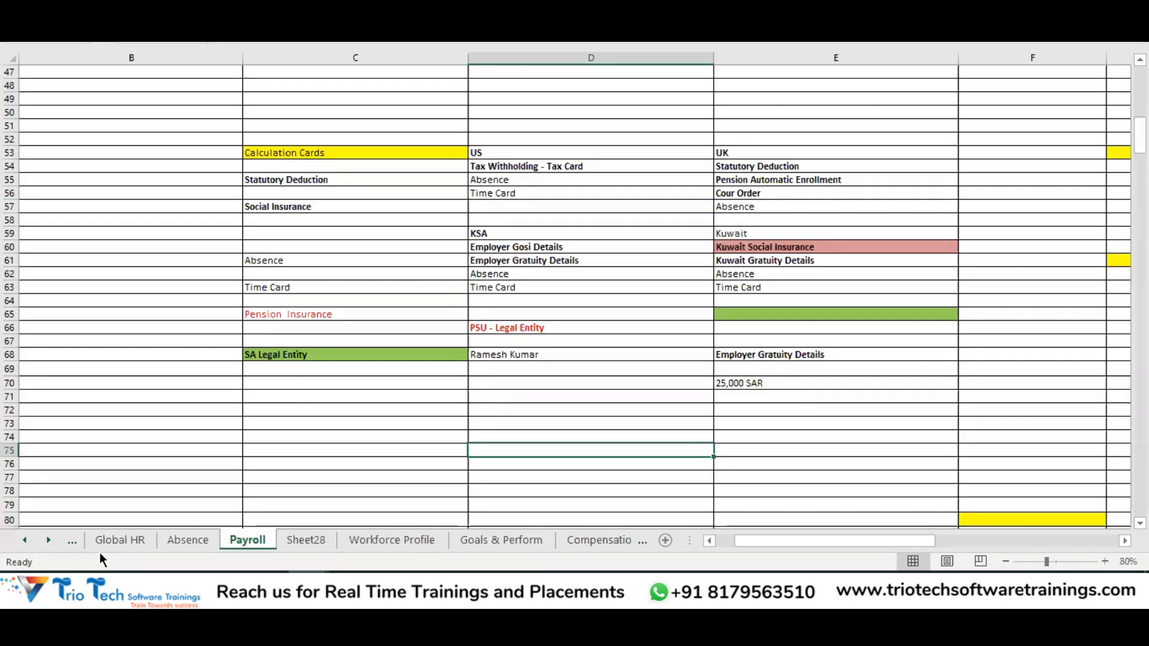
click(101, 547)
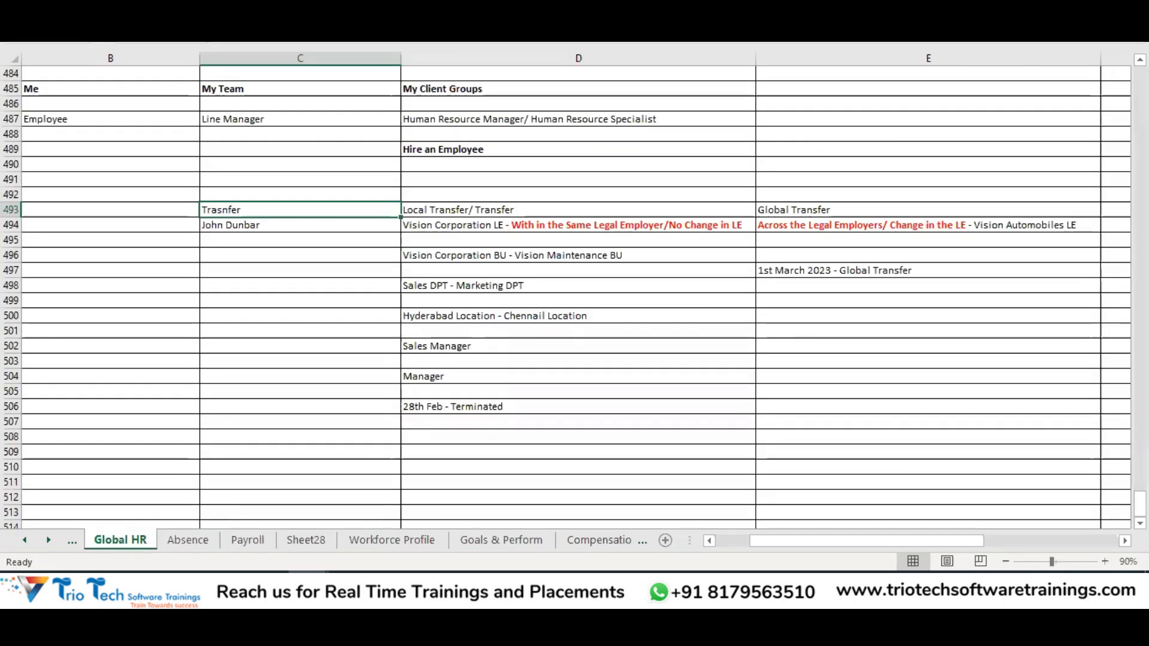
drag(1140, 504, 1140, 80)
drag(943, 538, 864, 544)
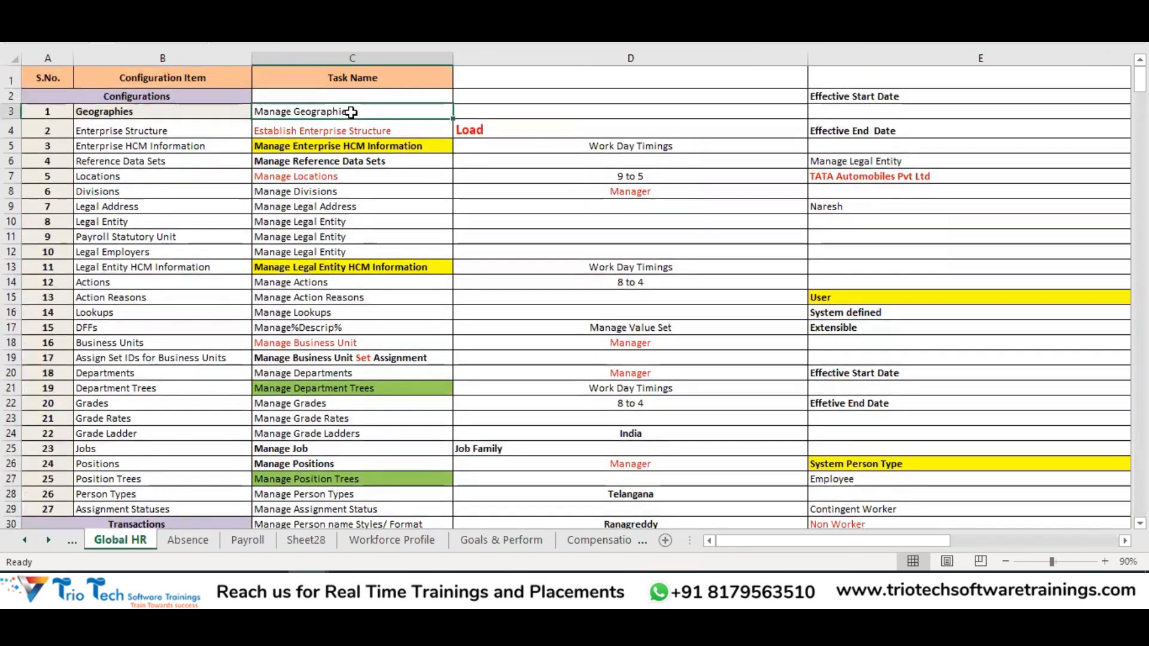
drag(357, 119, 353, 404)
click(207, 539)
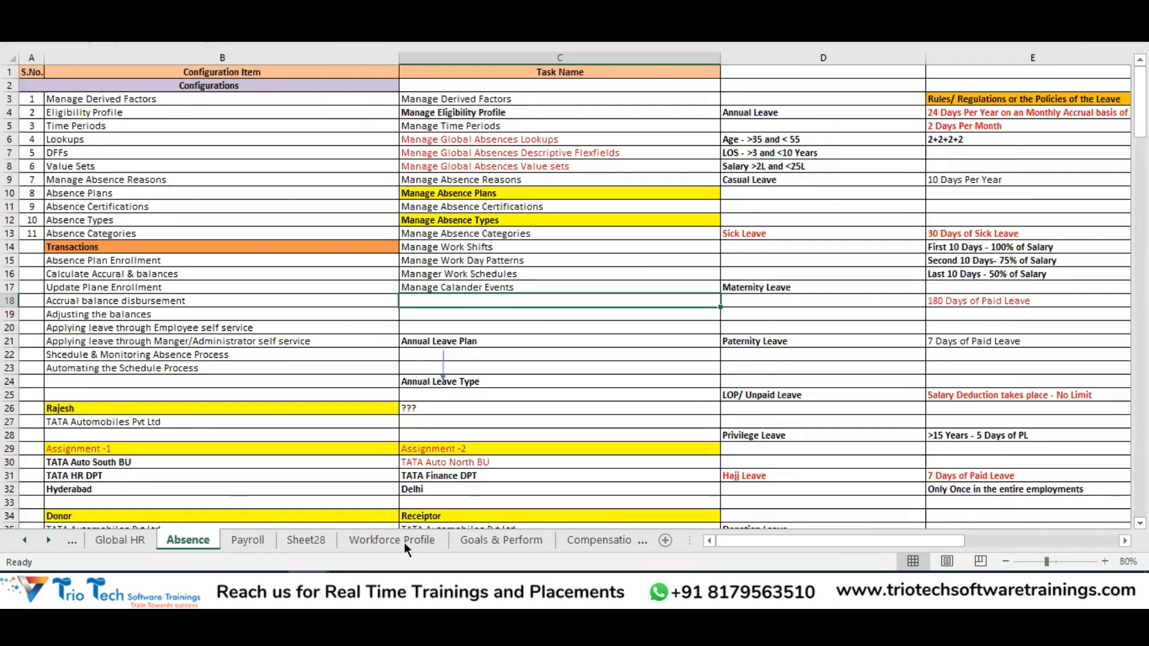
click(247, 540)
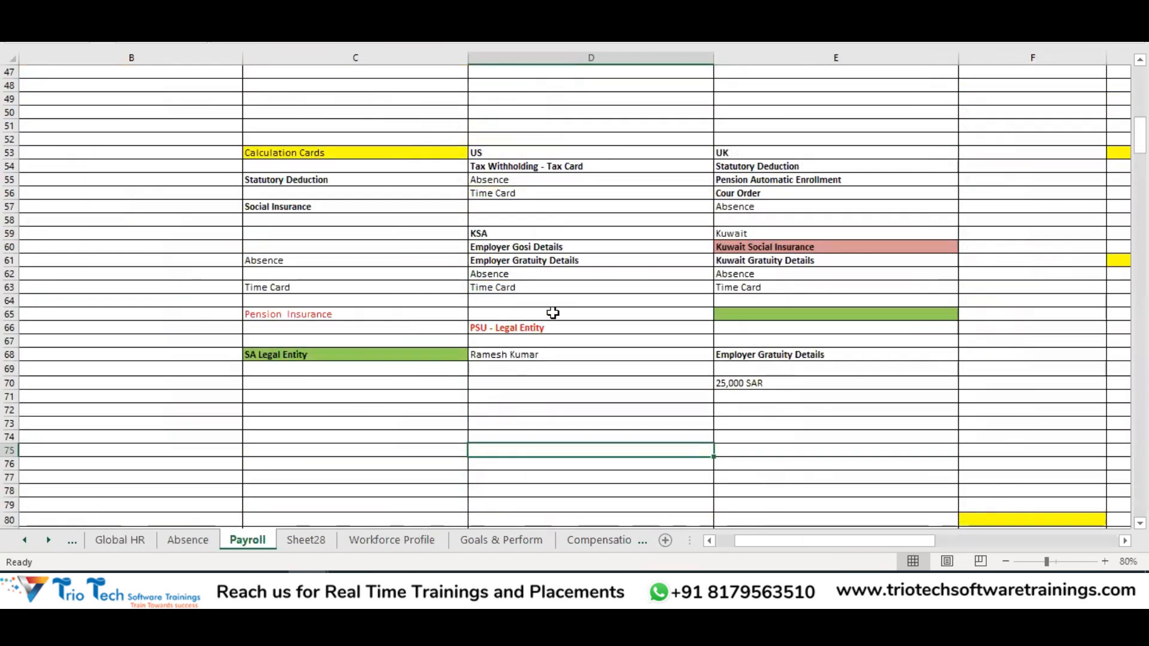
key(alt+Tab)
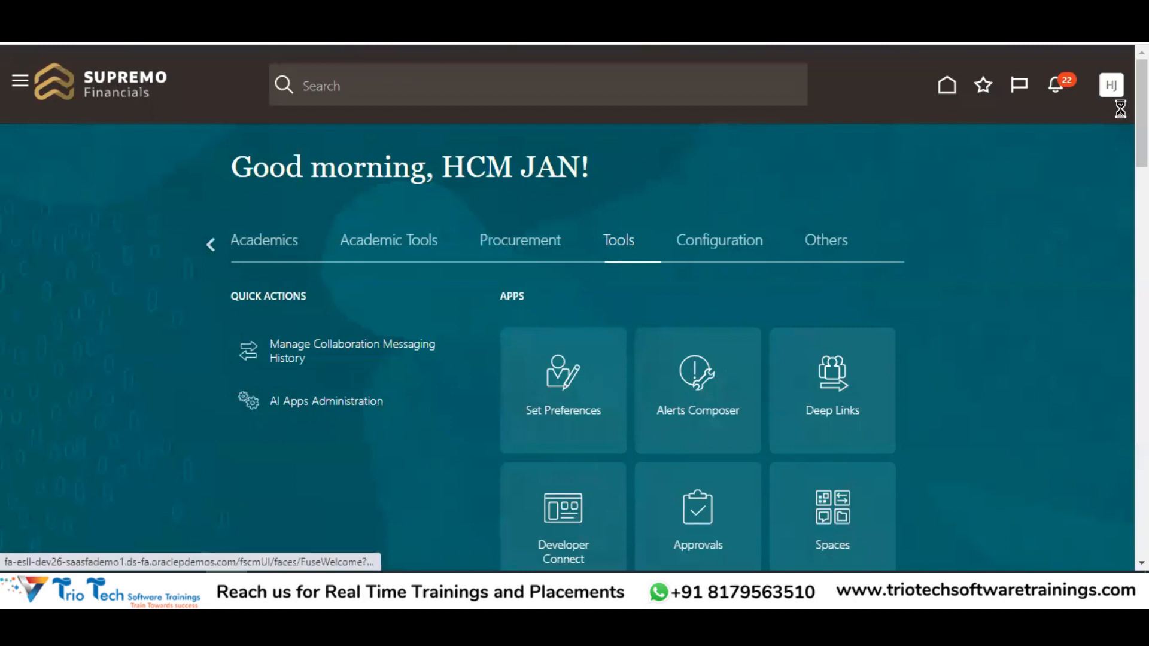
Open Settings and Actions and highlight its Administration section
click(1114, 89)
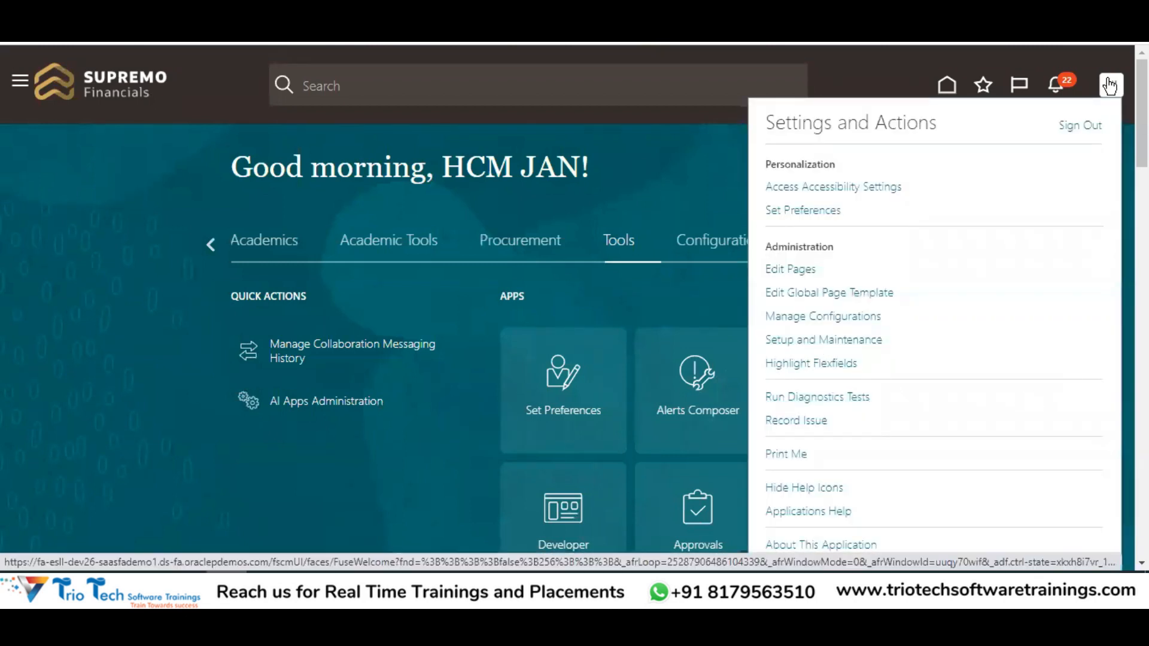
double_click(785, 249)
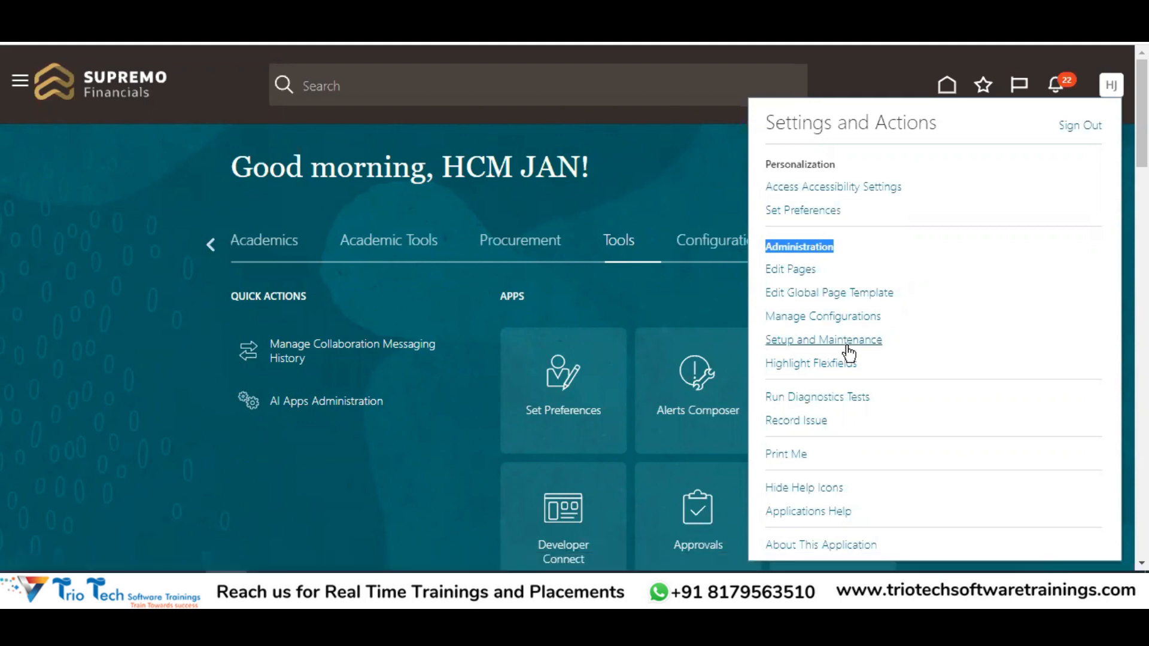
Open the Setup and Maintenance work area and its Tasks panel to search setup tasks
click(812, 345)
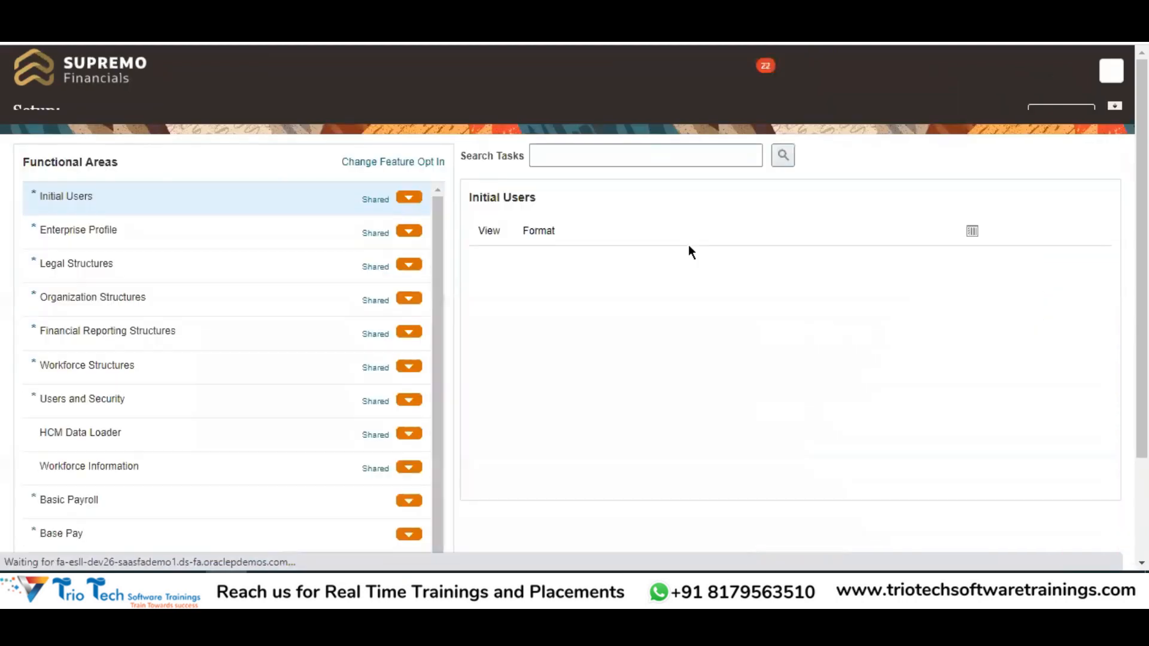
triple_click(29, 117)
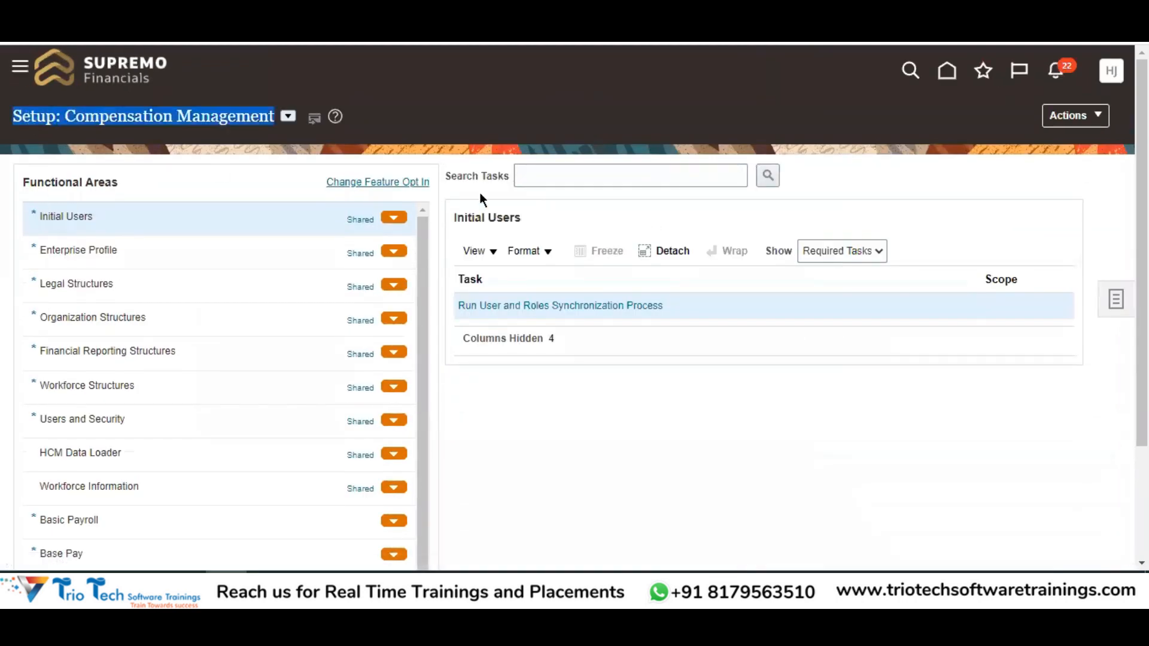
click(570, 175)
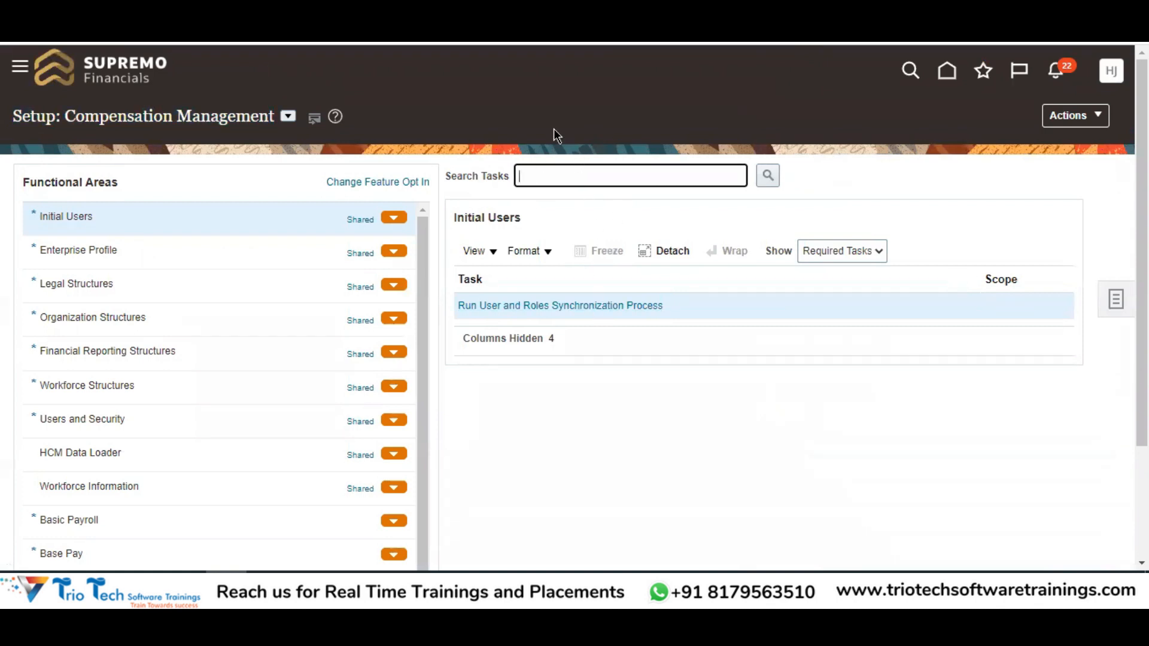
click(1114, 298)
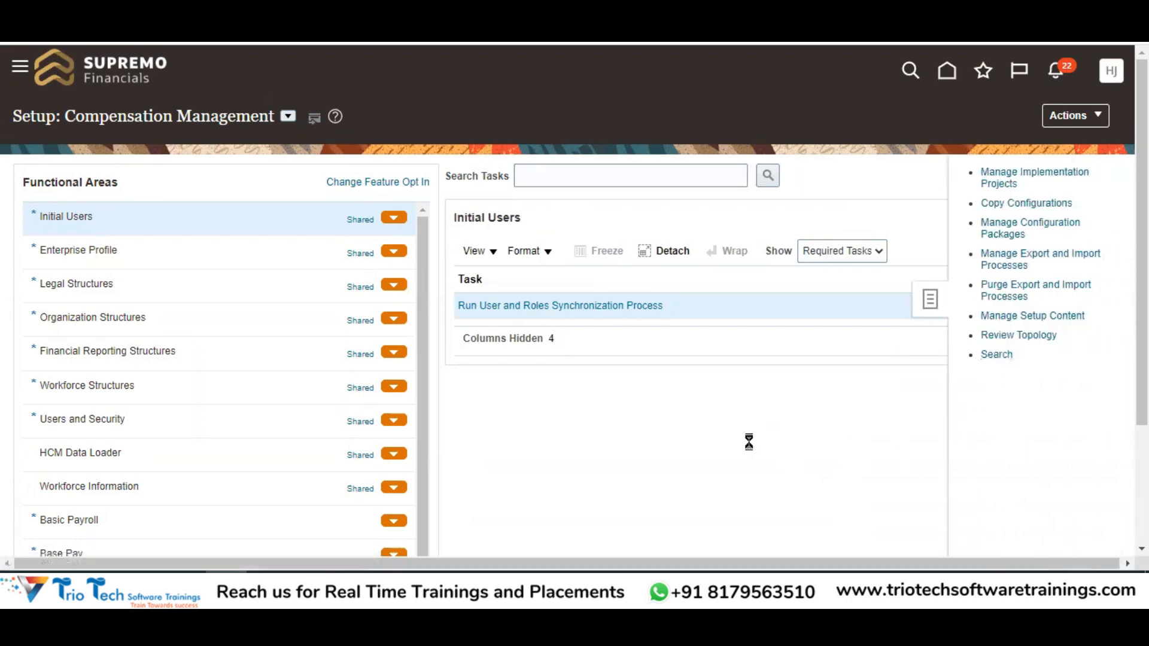
Search setup tasks for 'Manage User Account', narrow it to 'Manage User', and open Manage Users
click(359, 175)
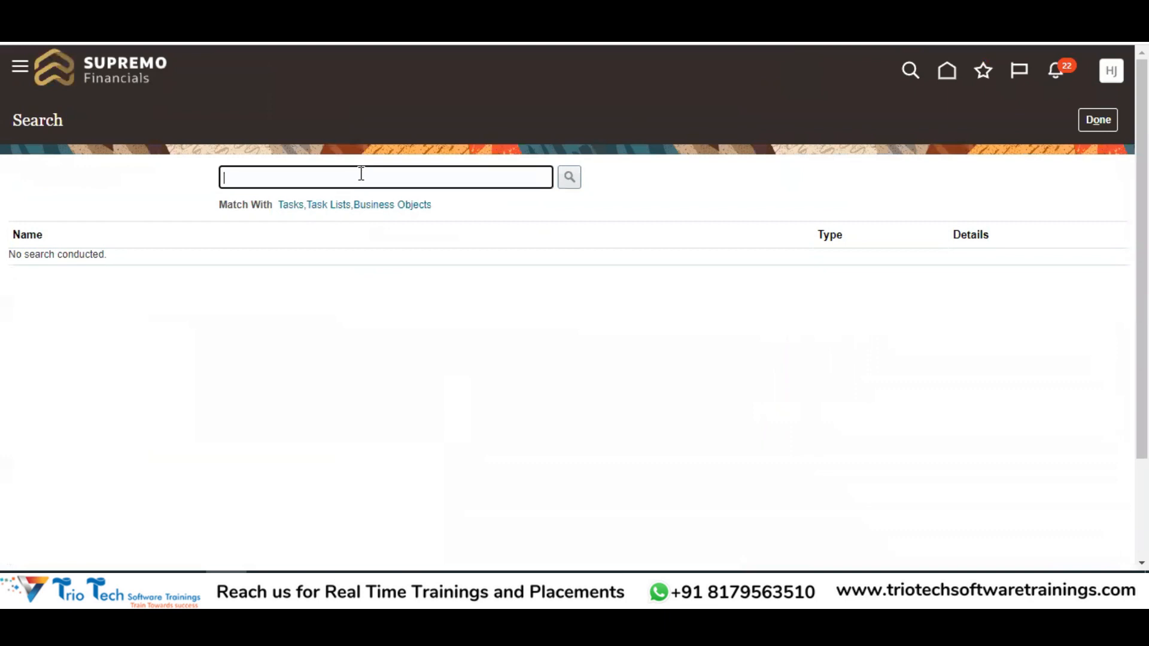
text(MAna)
text(na)
key(BackSpace)
key(BackSpace)
key(BackSpace)
text(anage User Account)
key(Return)
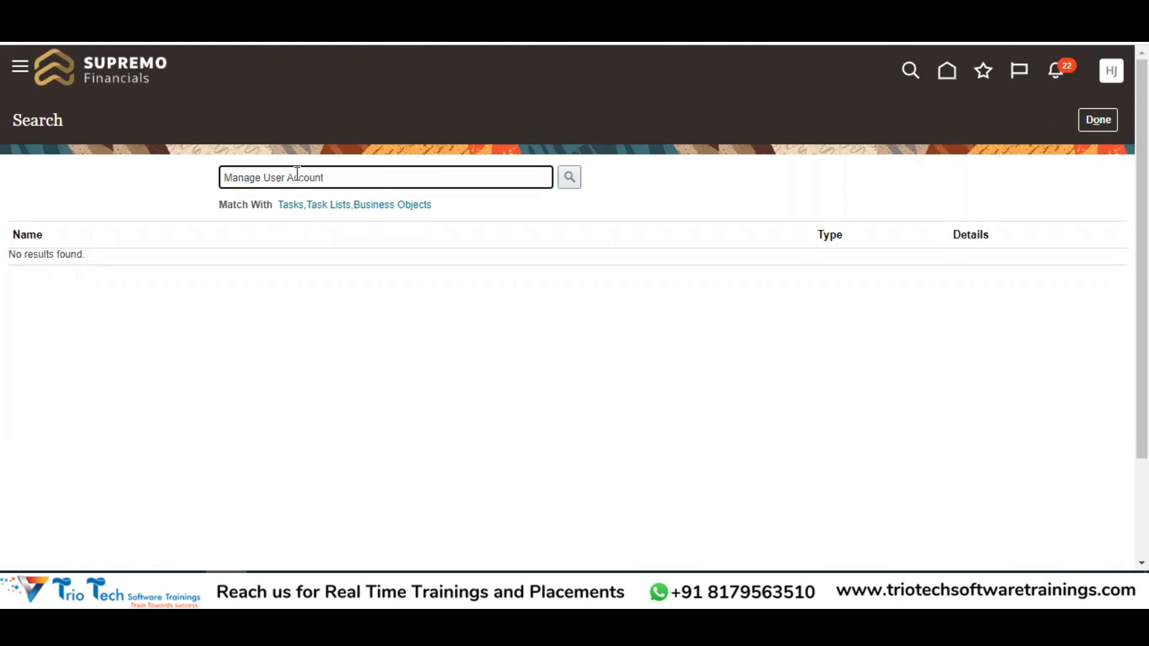
drag(285, 178, 385, 176)
key(BackSpace)
key(Return)
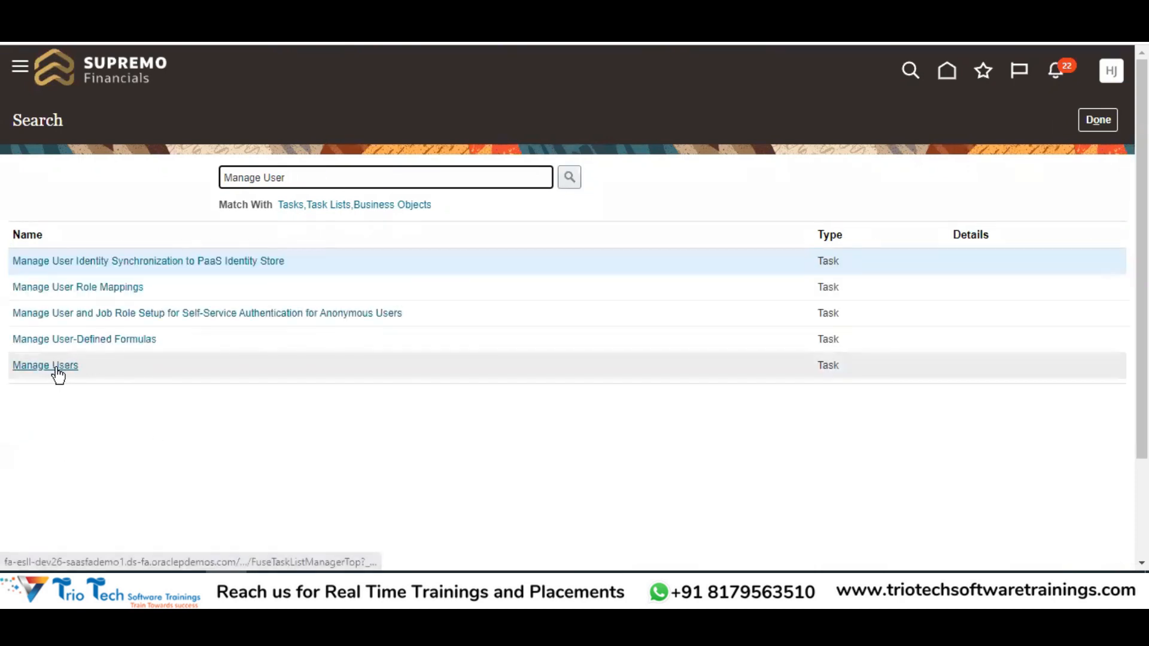
click(50, 373)
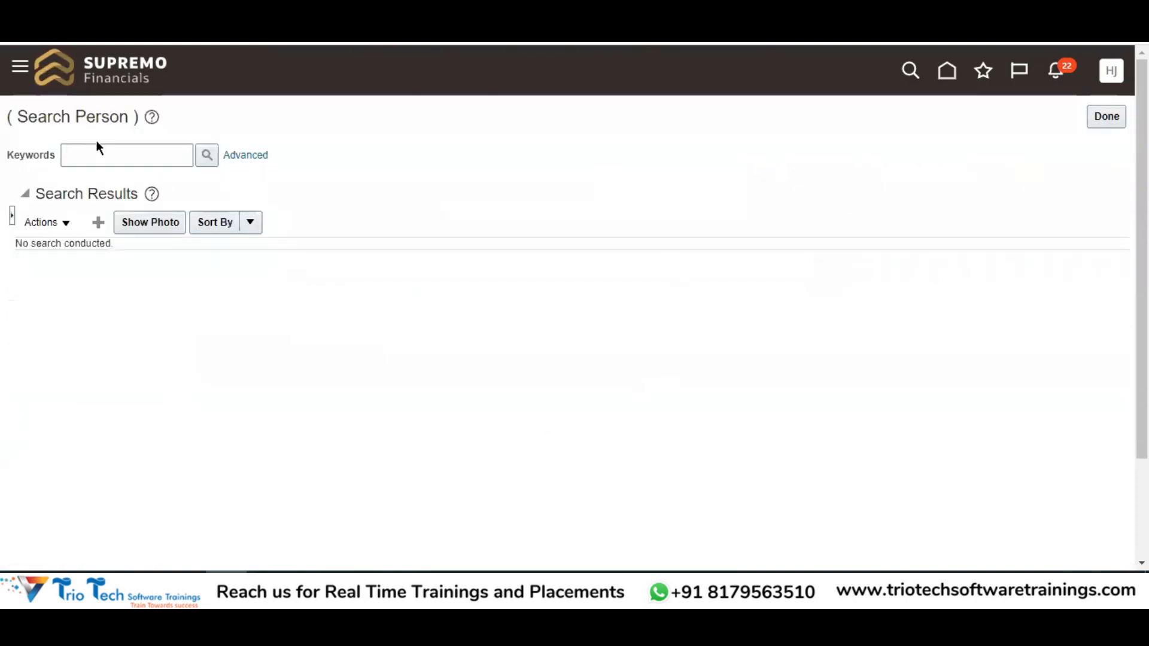
Search people by the keyword 'Trio Test'
click(103, 150)
text(Tr)
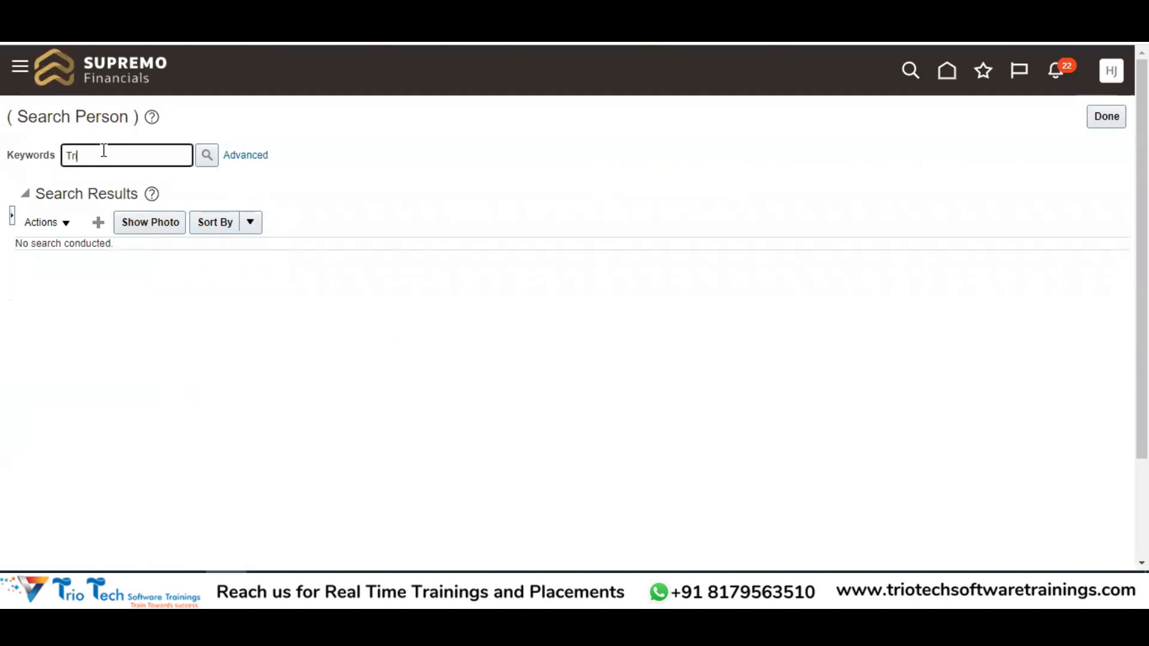
text(io Test)
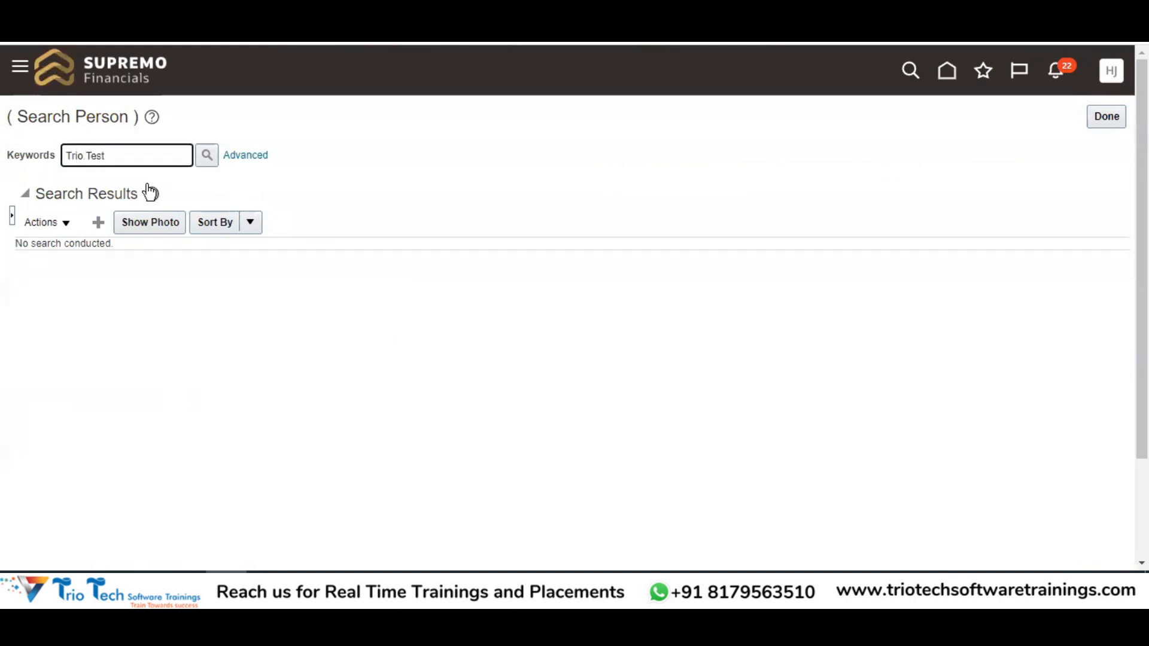
click(207, 155)
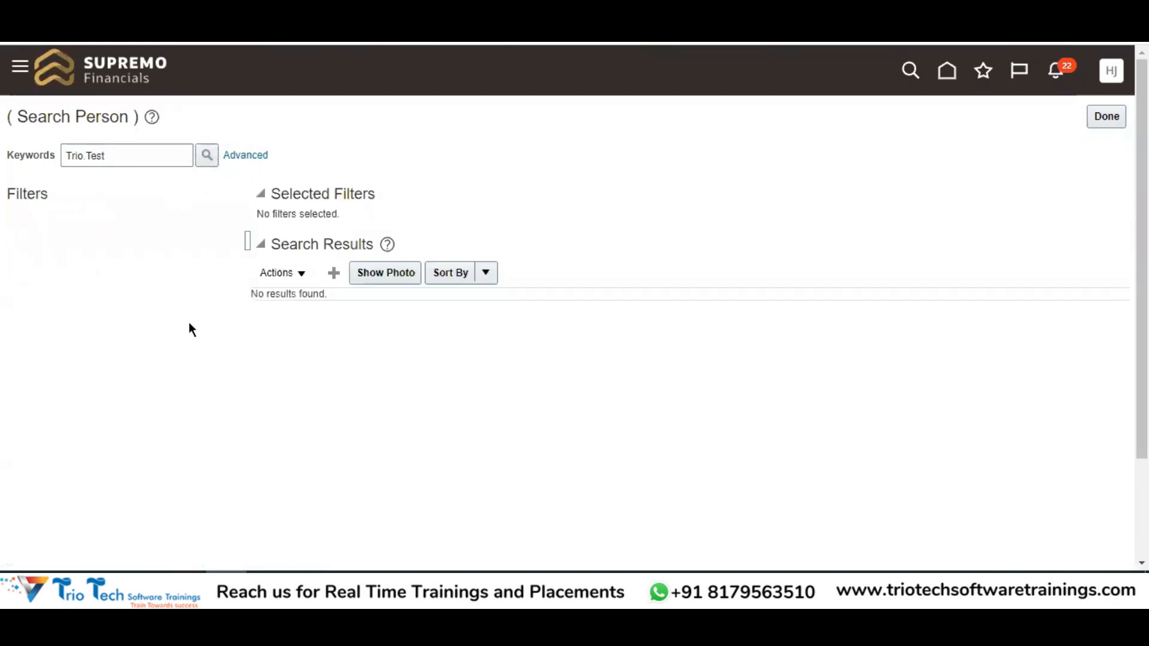
Replace the keyword with the first name 'John', search again, and open the first matching person
click(130, 154)
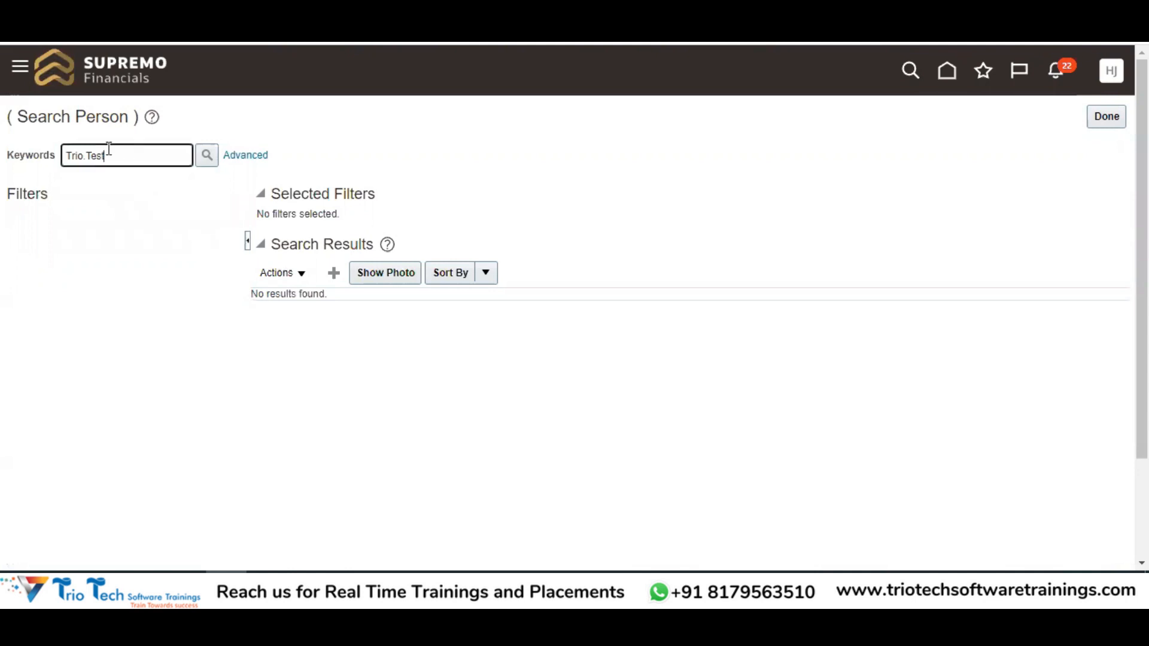
click(67, 158)
click(109, 158)
drag(109, 158, 84, 158)
key(BackSpace)
drag(112, 156, 31, 155)
key(BackSpace)
text(John)
click(206, 157)
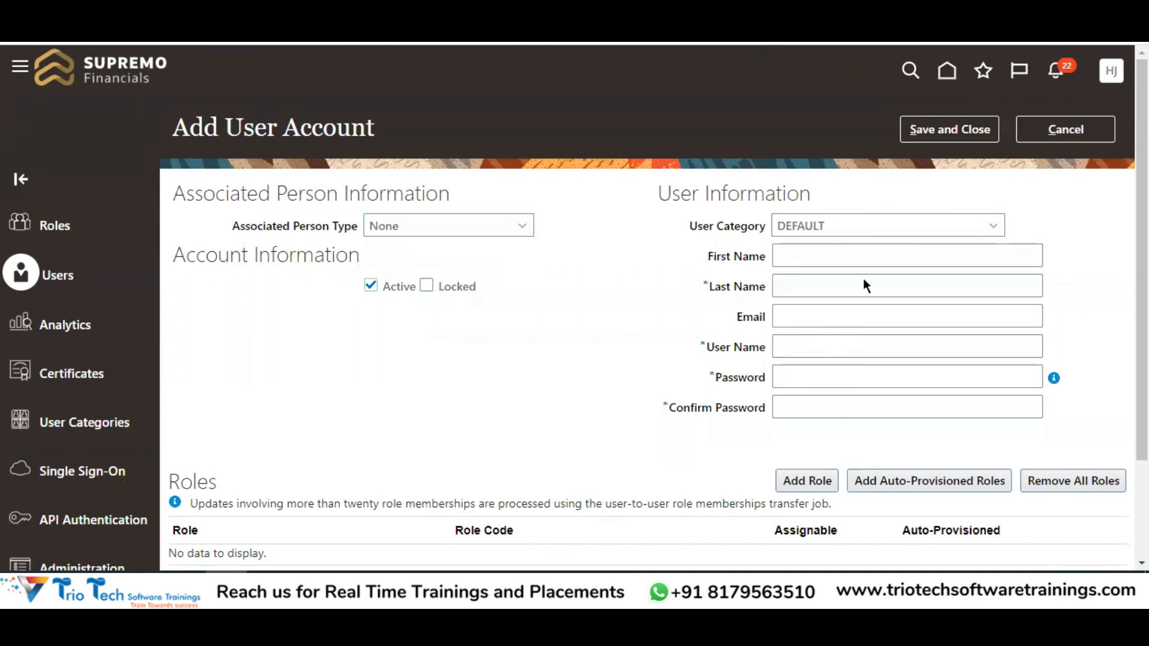
click(1024, 137)
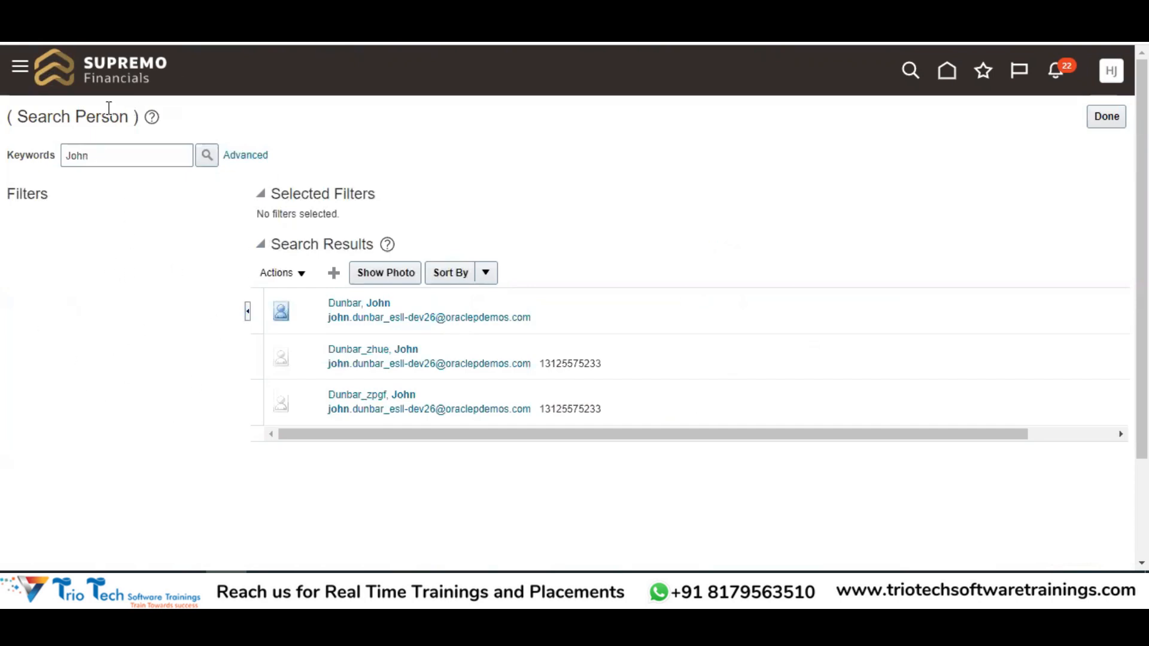
double_click(88, 155)
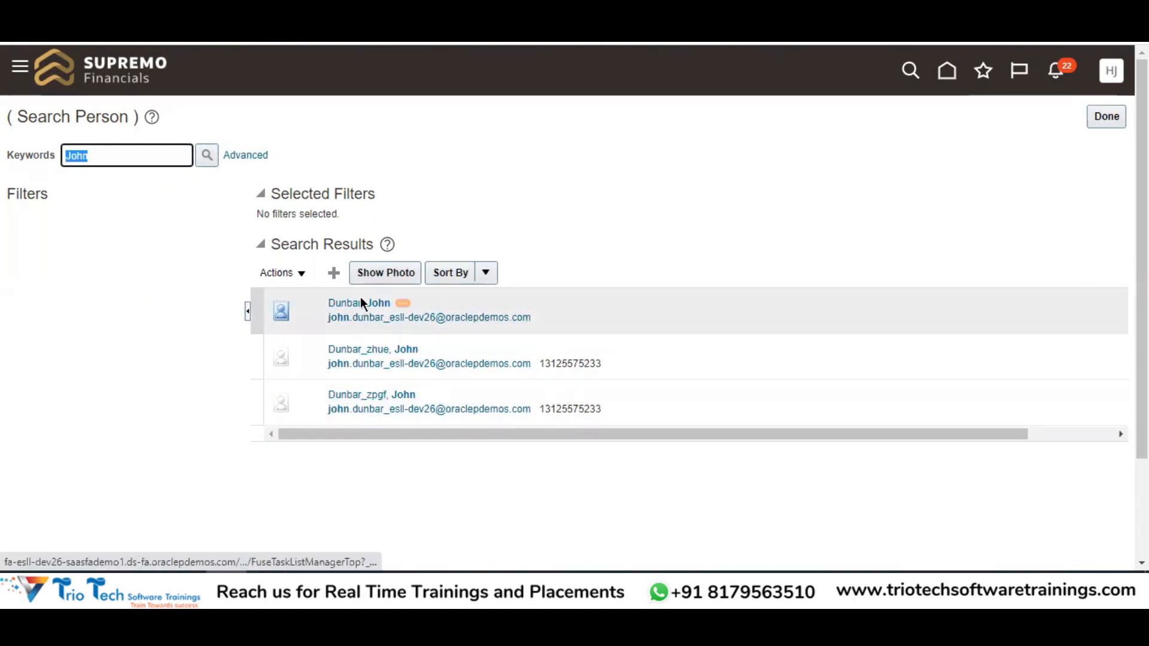
click(361, 306)
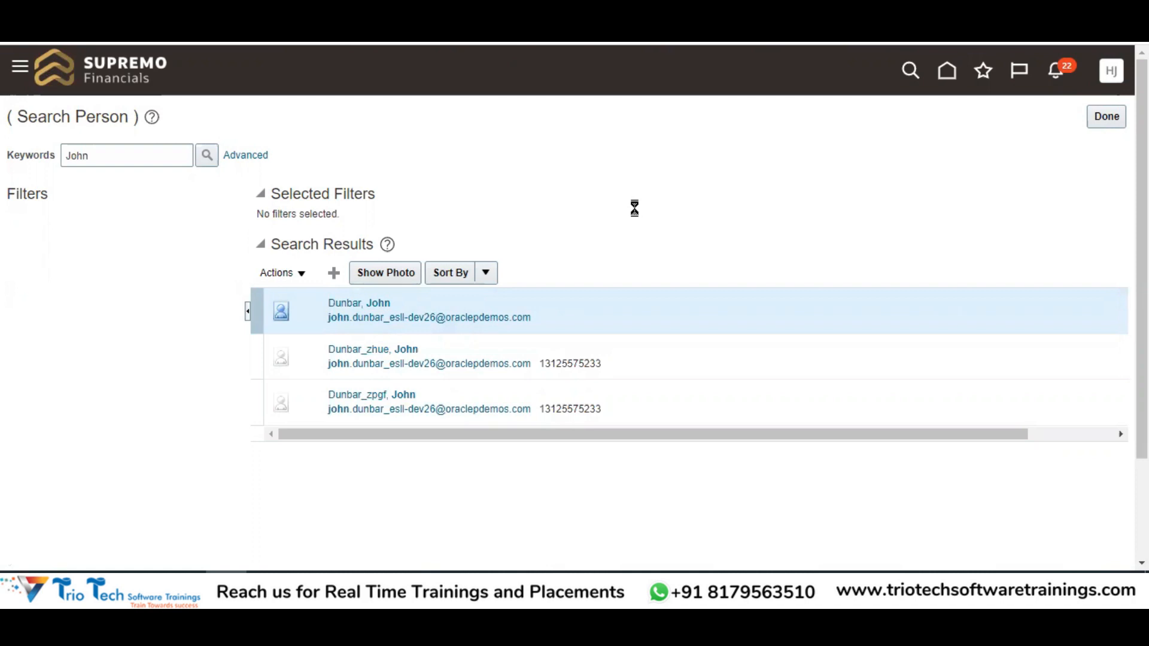
On Edit User, open the Trio Test user account's details and start editing it
drag(206, 220, 154, 225)
drag(30, 127, 111, 121)
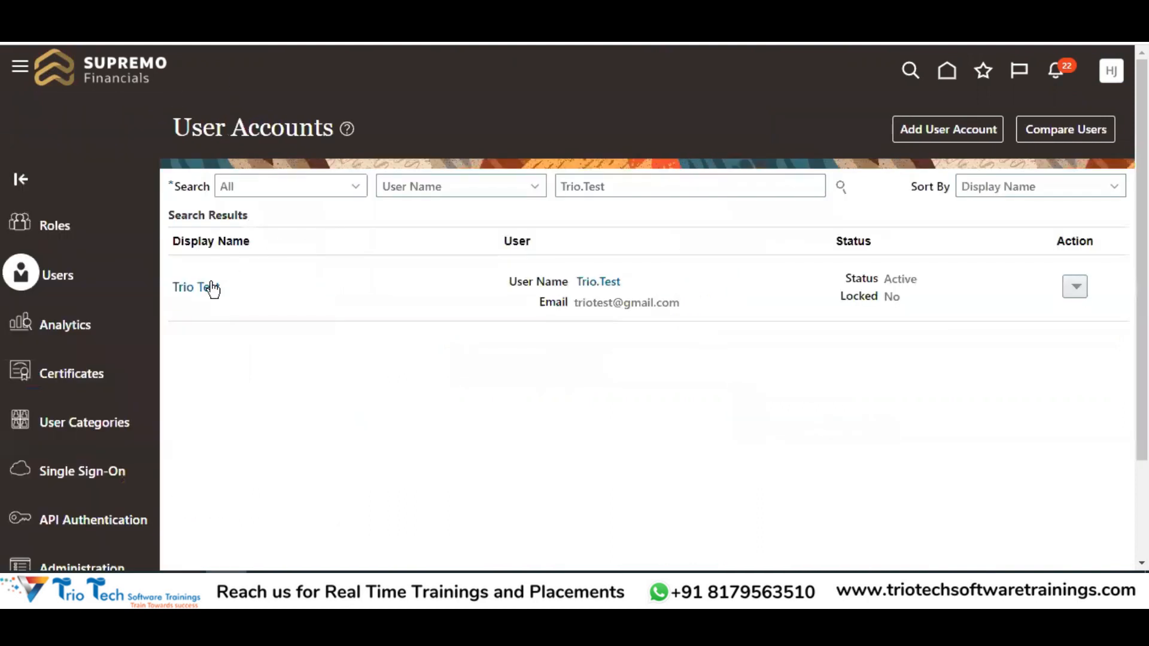
click(197, 289)
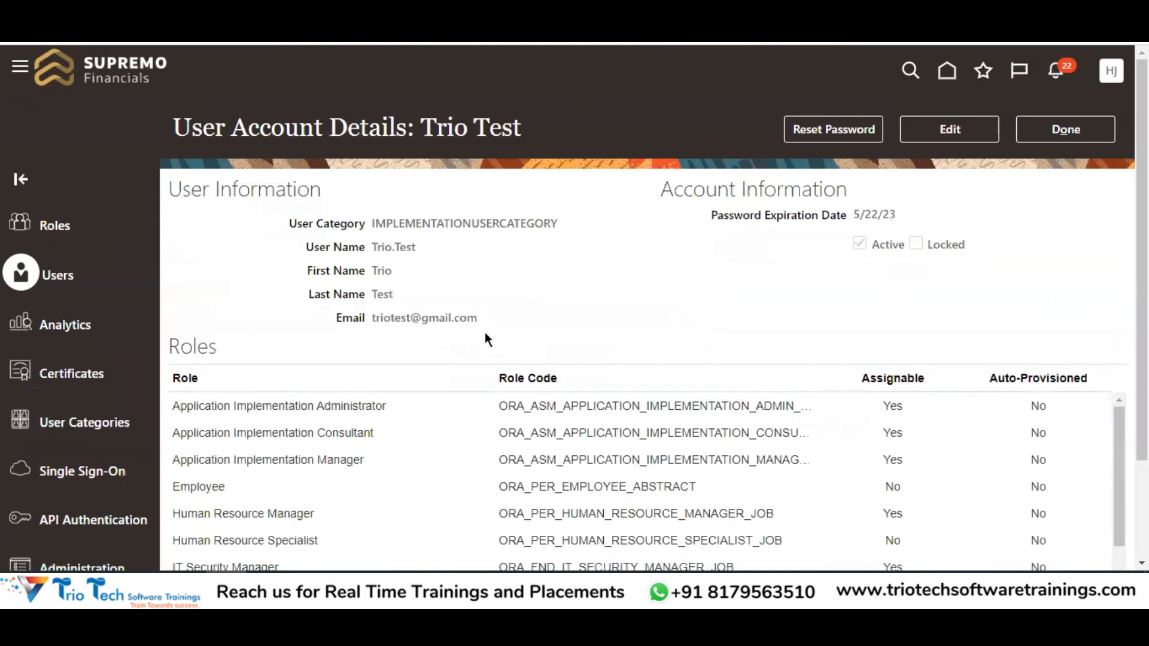
click(983, 134)
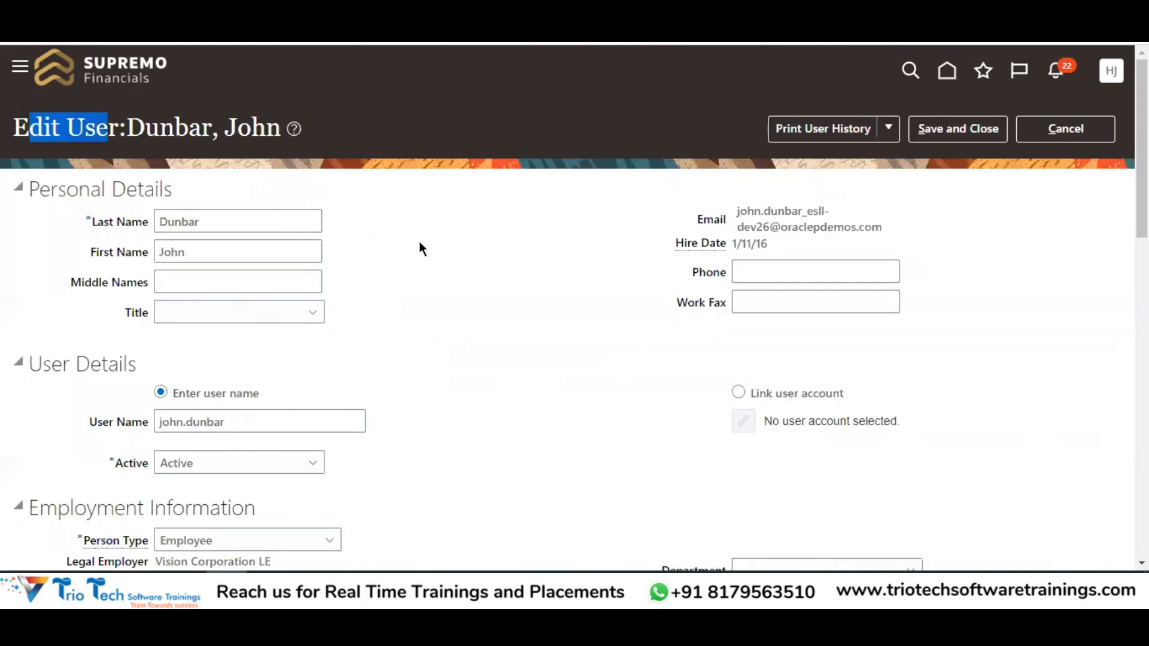
Review the name fields, User Name and Active status without changing anything
click(208, 221)
click(205, 251)
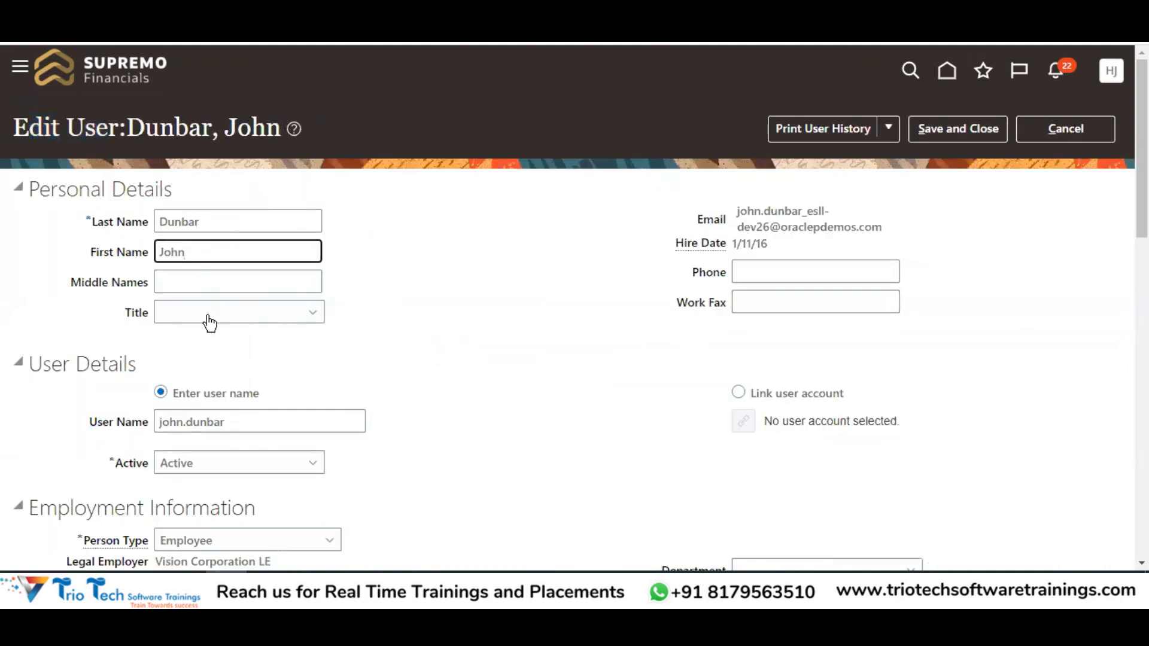
scroll(440, 329, down, 1)
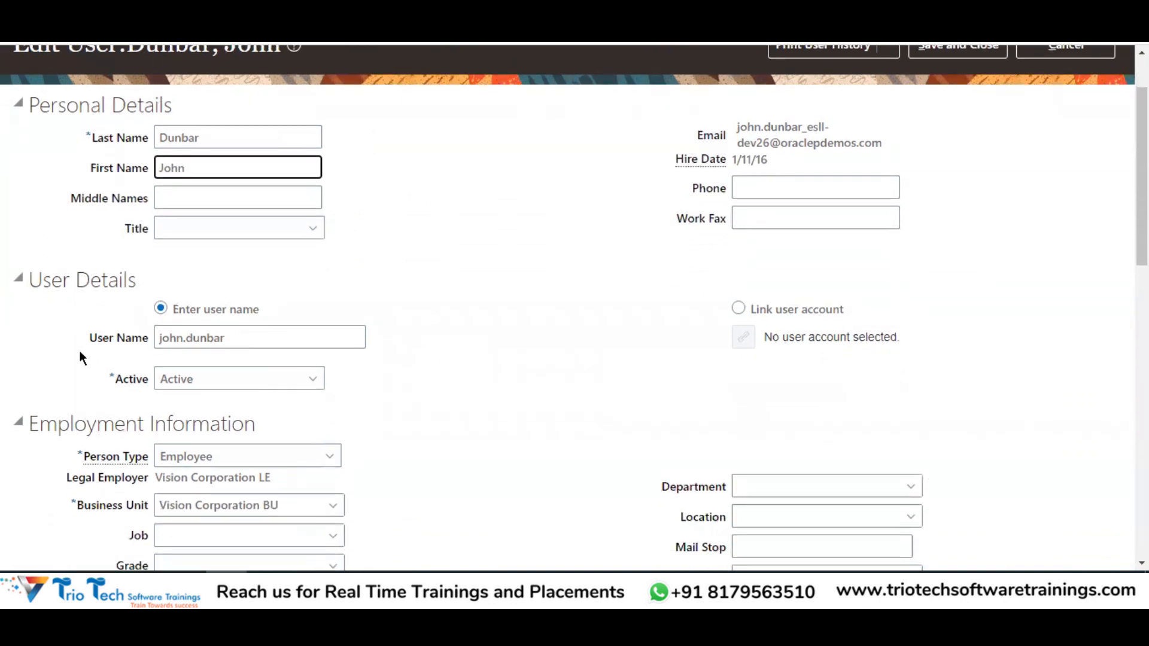
drag(88, 343, 126, 341)
drag(254, 336, 133, 359)
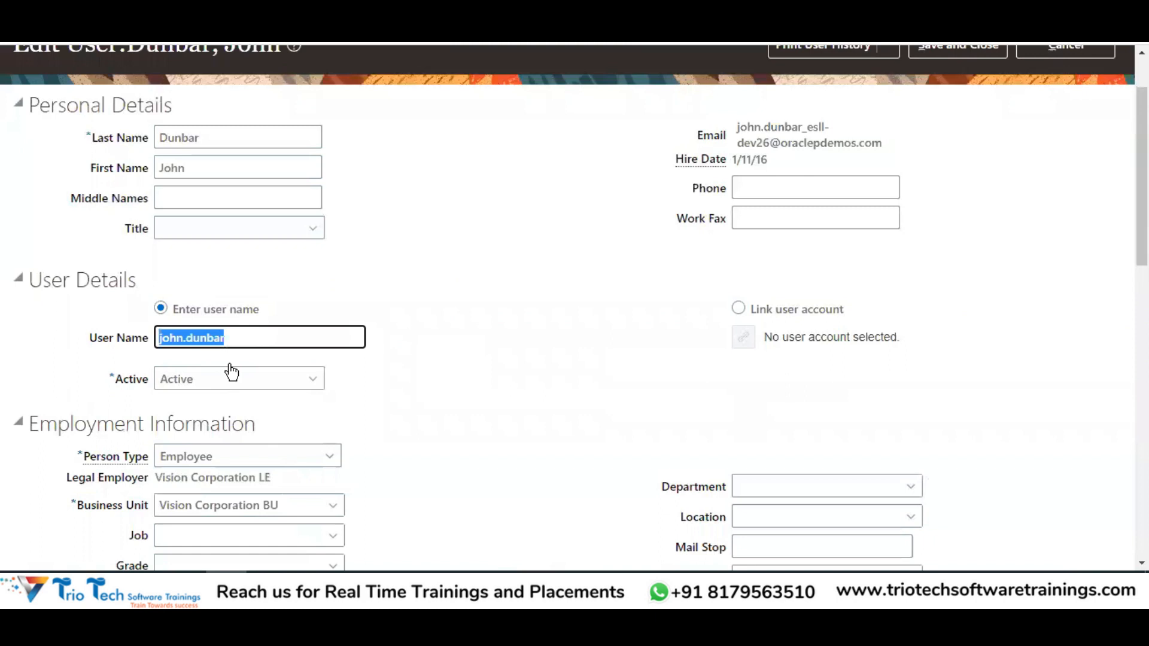
scroll(323, 365, down, 3)
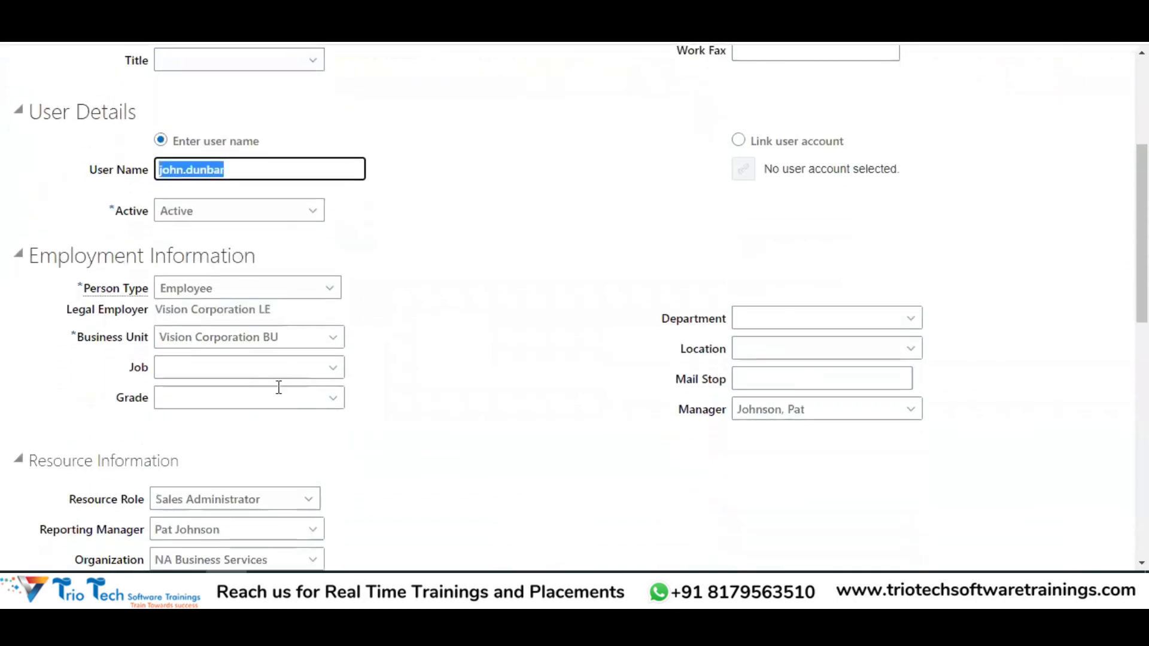
click(230, 215)
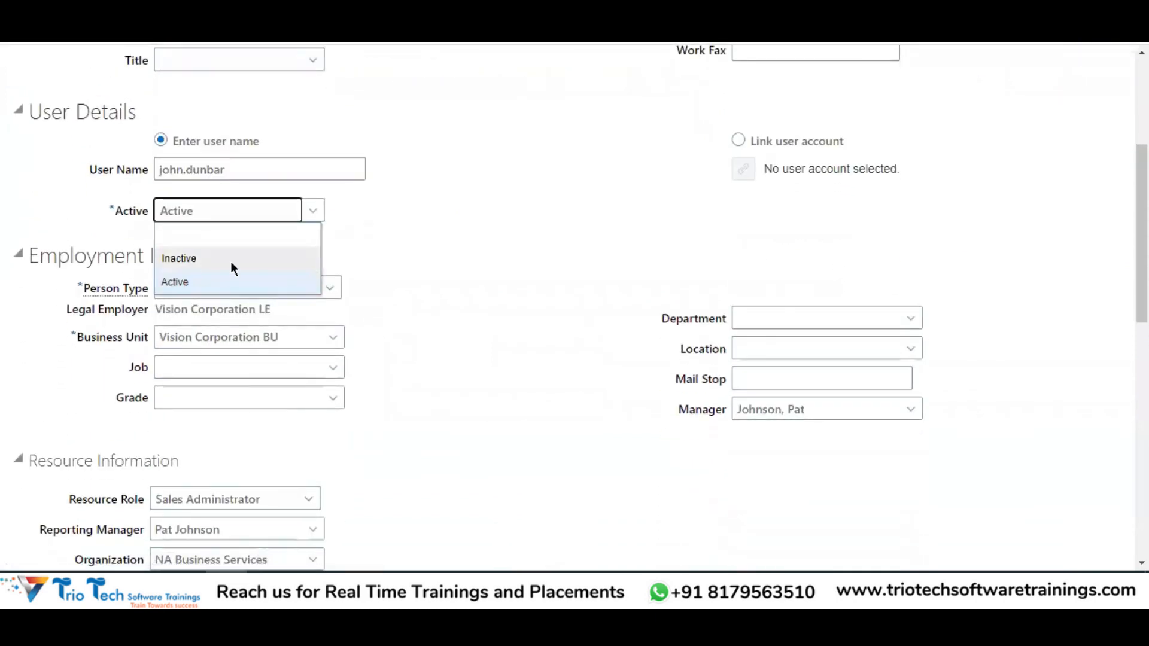
click(464, 238)
scroll(471, 304, up, 3)
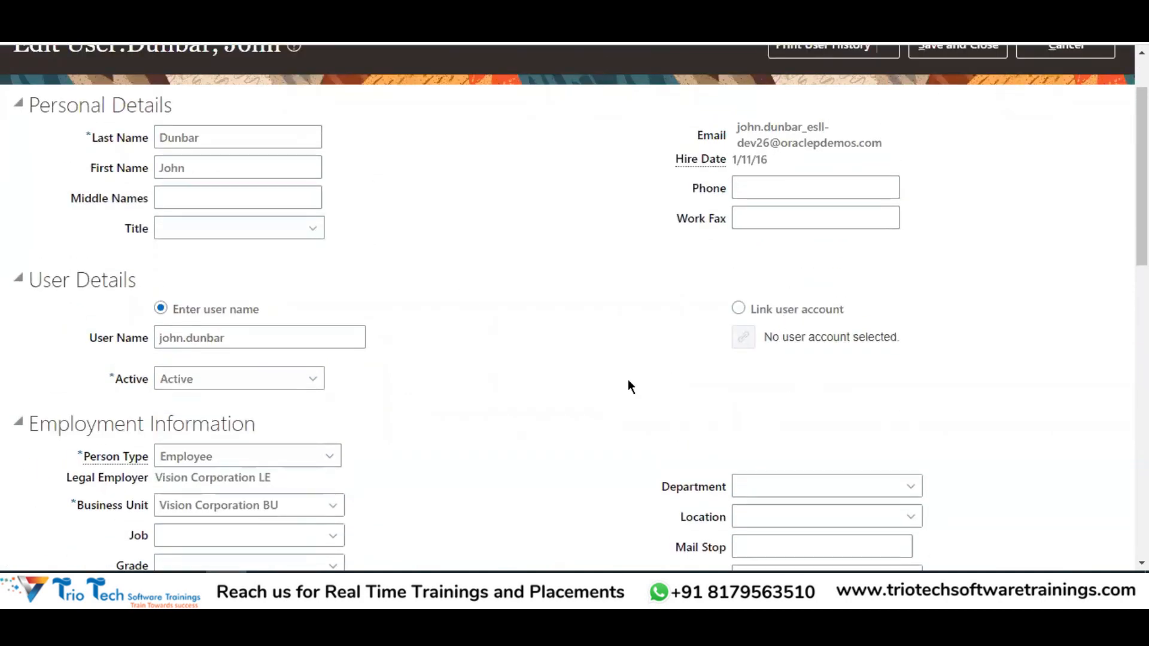
scroll(628, 379, up, 2)
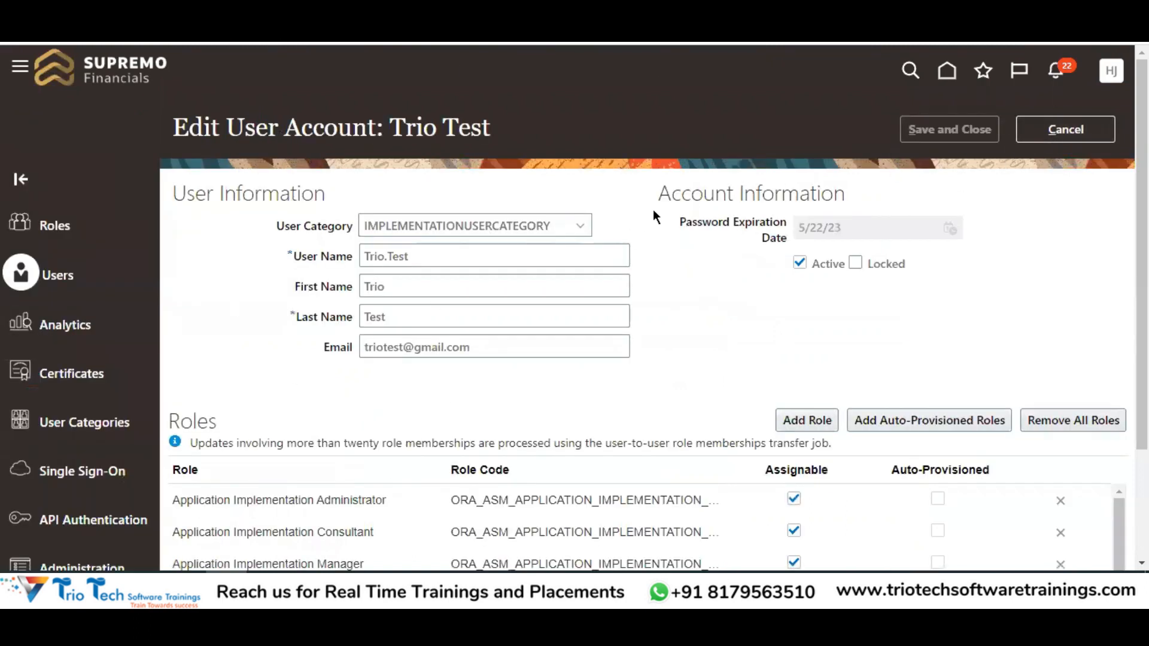
Cancel the account edit, close the account details with Done, and return to Edit User
click(1040, 139)
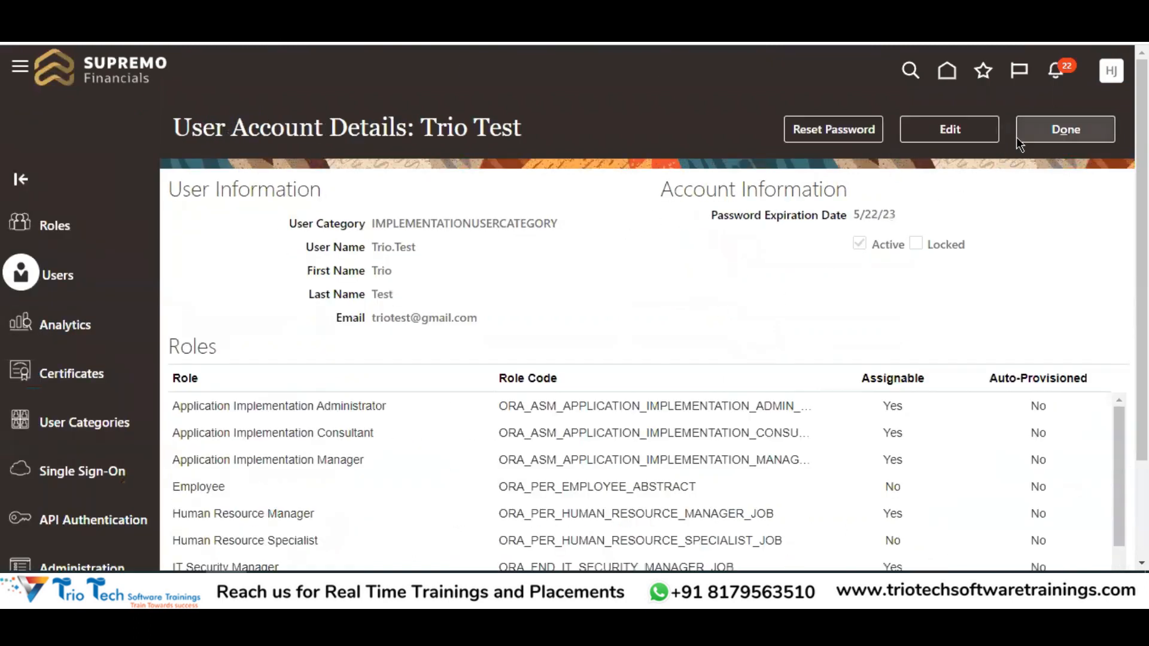
click(1058, 136)
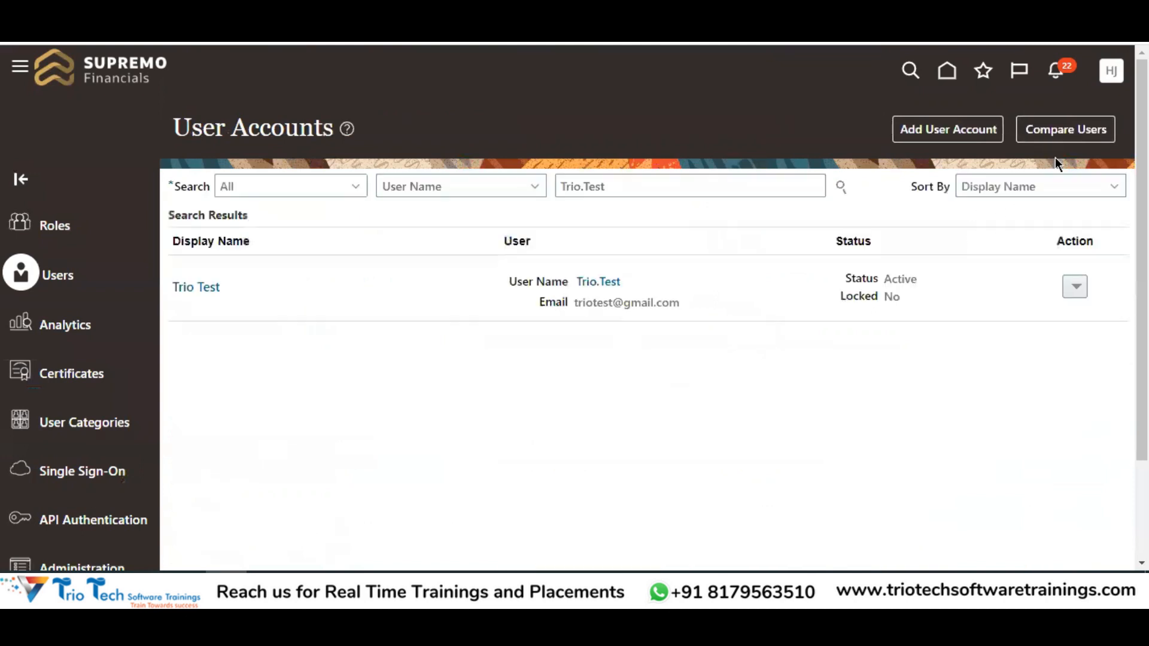
click(950, 134)
click(434, 226)
click(422, 270)
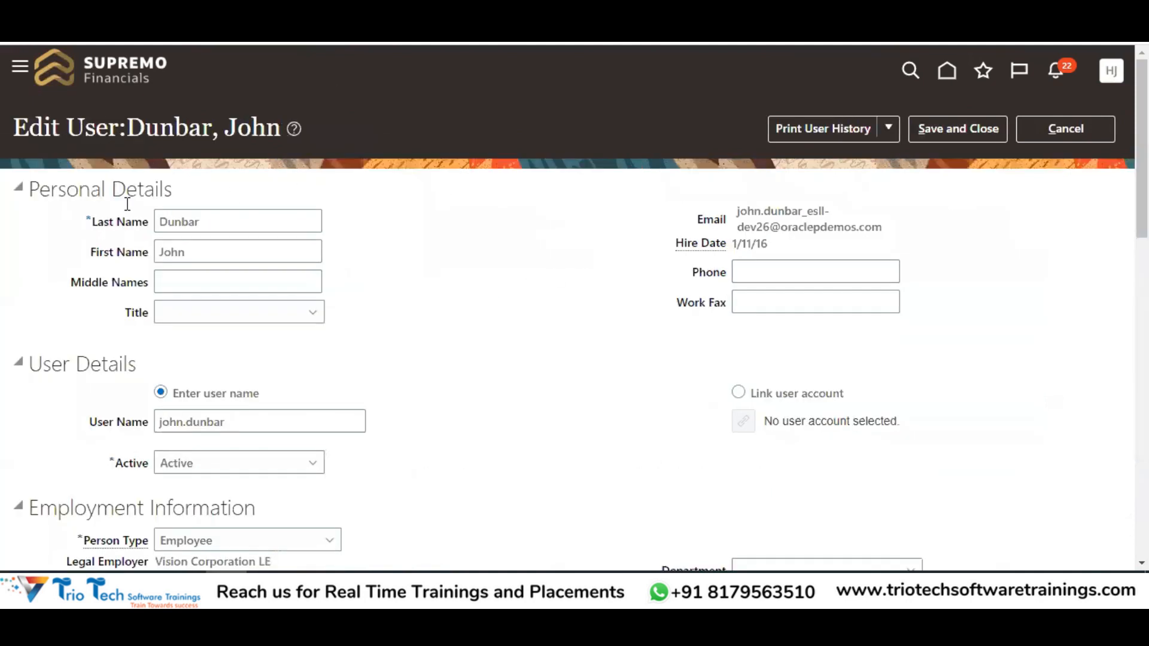
Review the user's first and last name and legal employer Vision Corporation LE
drag(226, 220, 133, 244)
scroll(377, 239, down, 3)
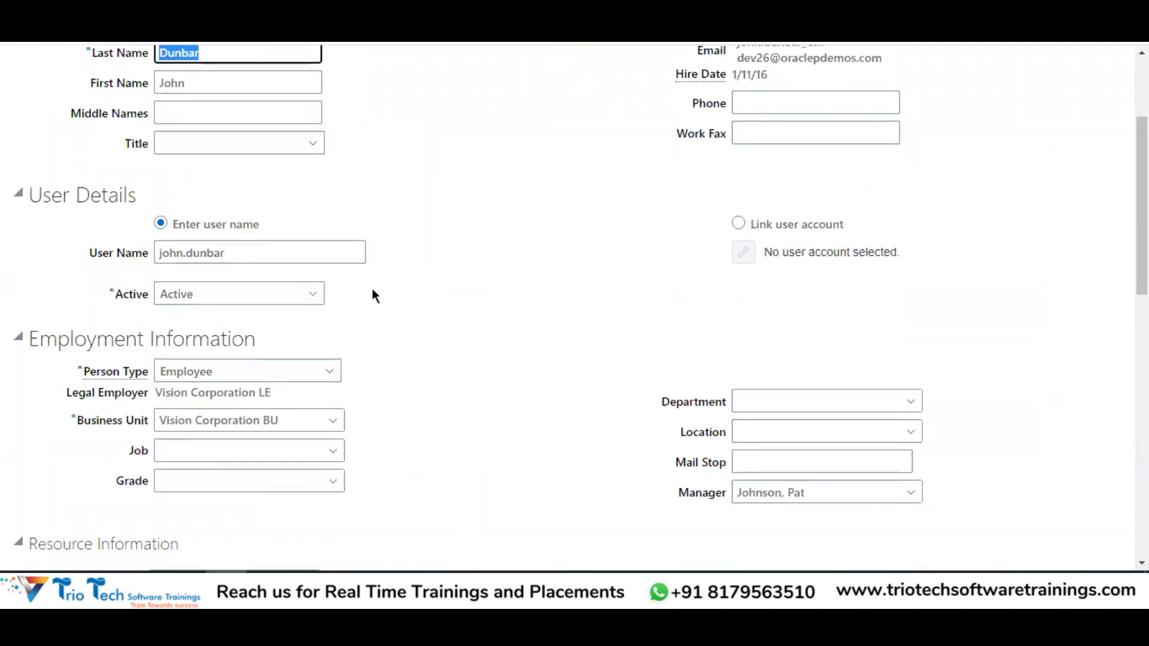
scroll(372, 291, down, 2)
drag(57, 255, 303, 276)
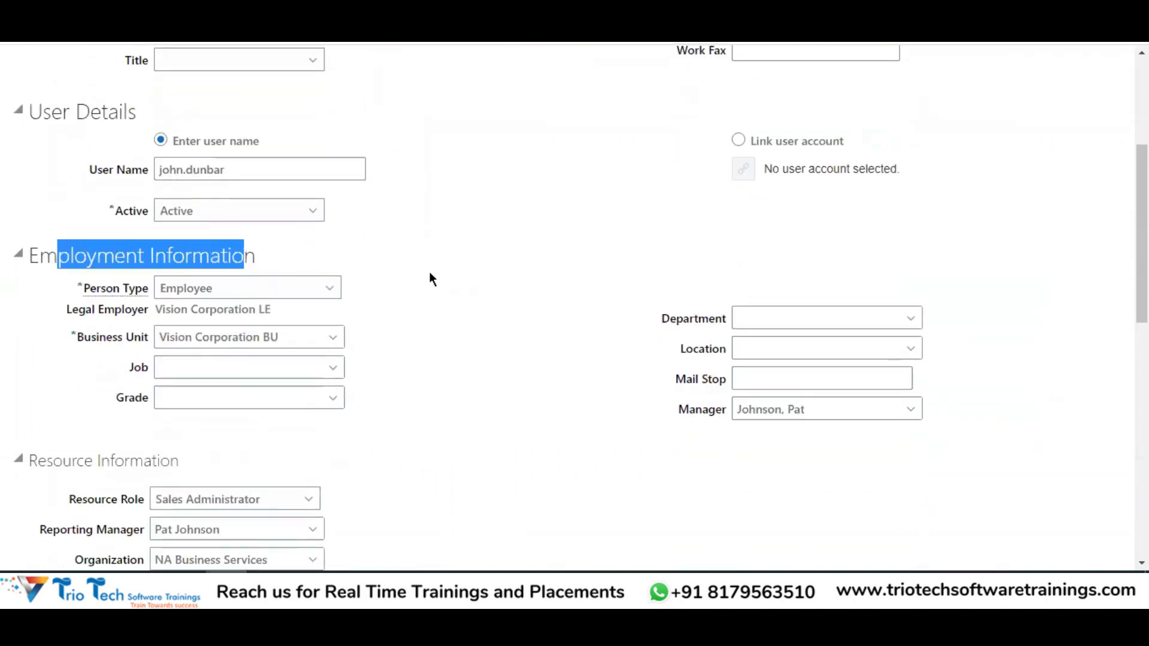
scroll(413, 245, up, 6)
drag(200, 248, 167, 162)
scroll(270, 277, down, 5)
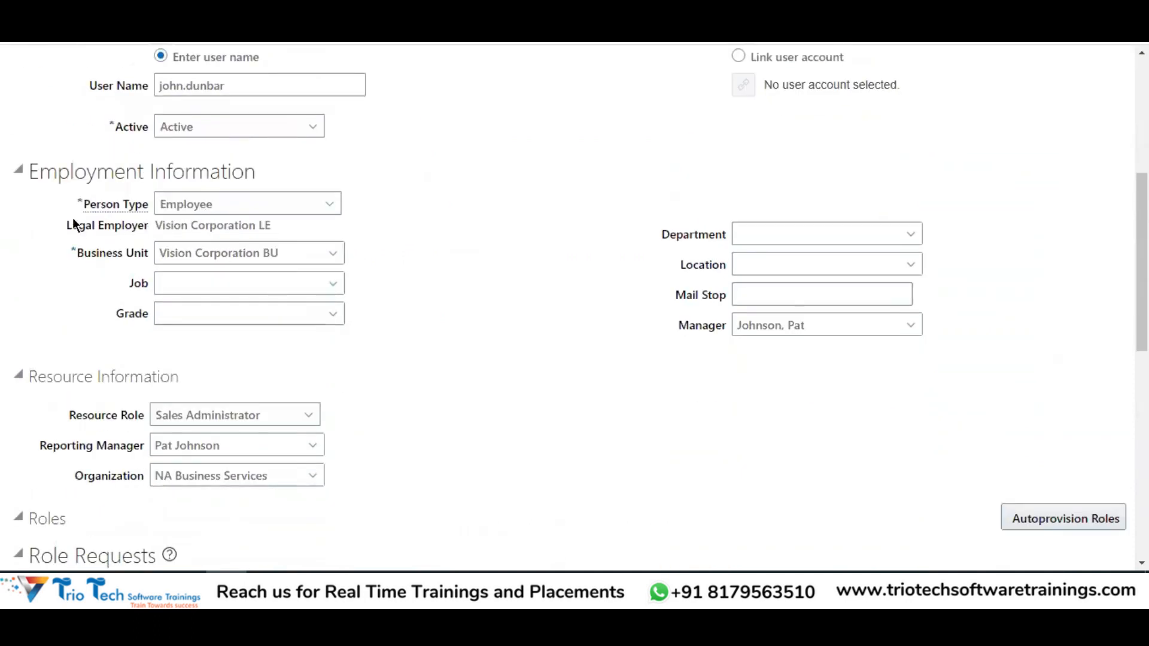
drag(160, 226, 250, 245)
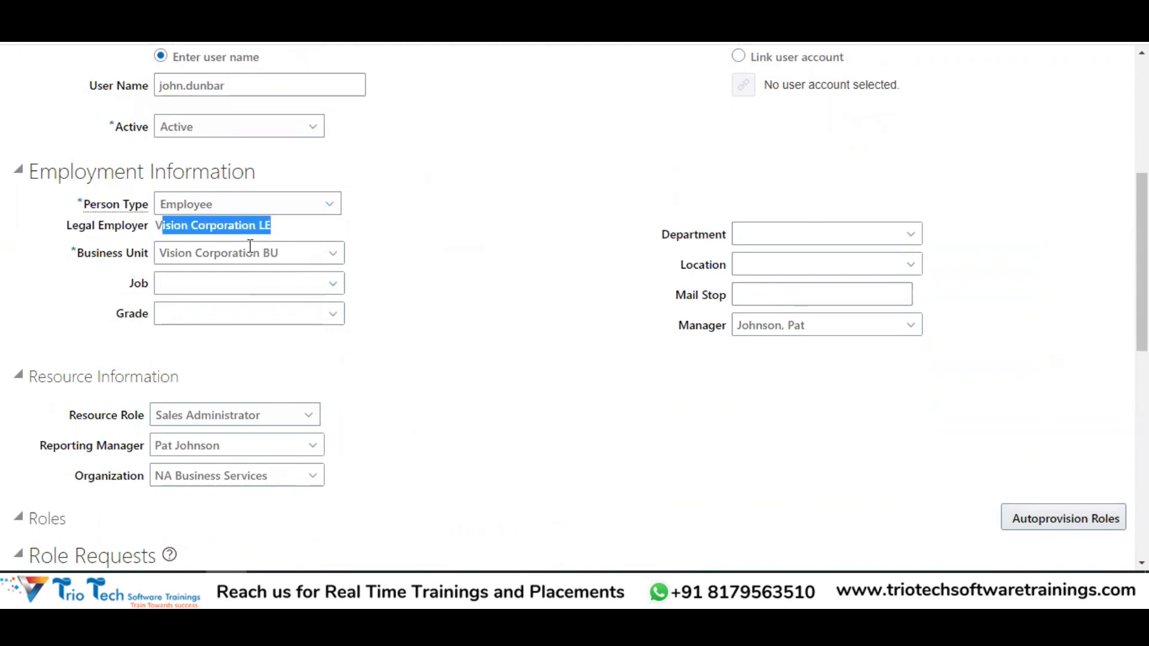
Scroll through the resource and Current Roles sections, then cancel out of Edit User without saving
scroll(267, 270, down, 2)
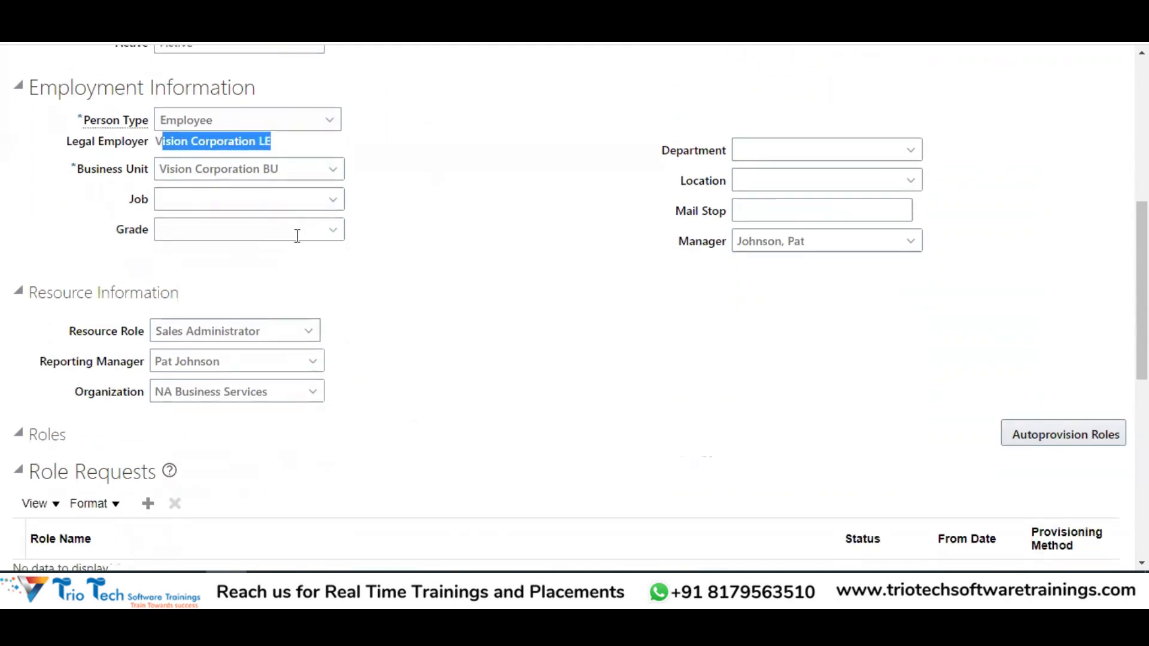
scroll(297, 219, down, 10)
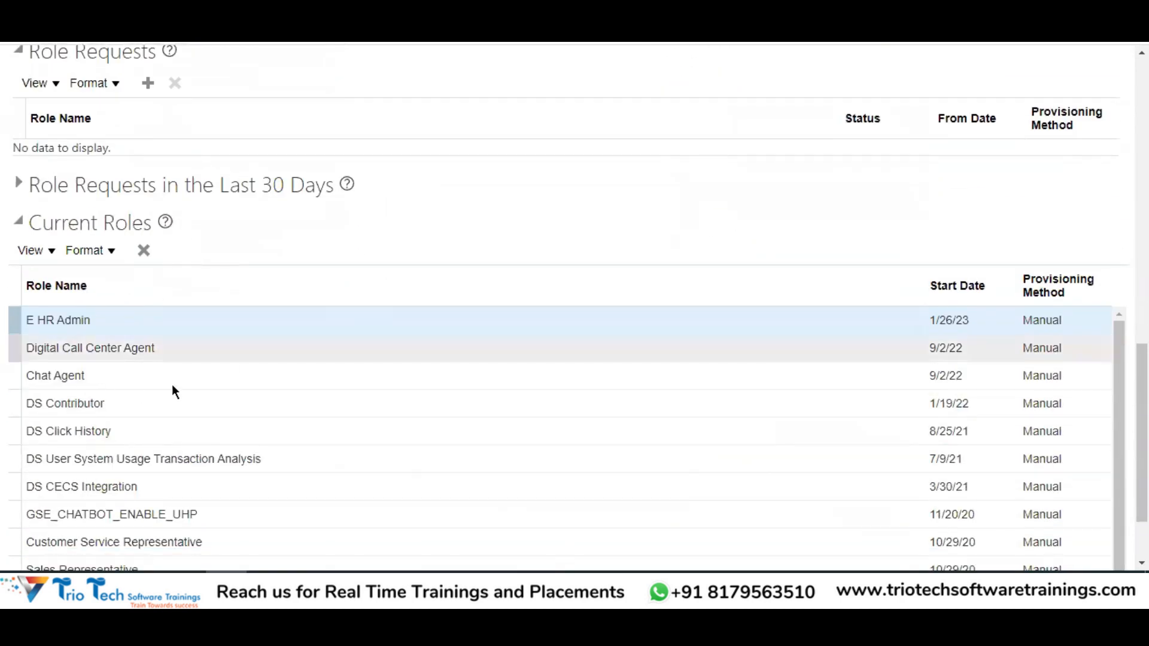
scroll(156, 353, down, 2)
scroll(146, 411, down, 2)
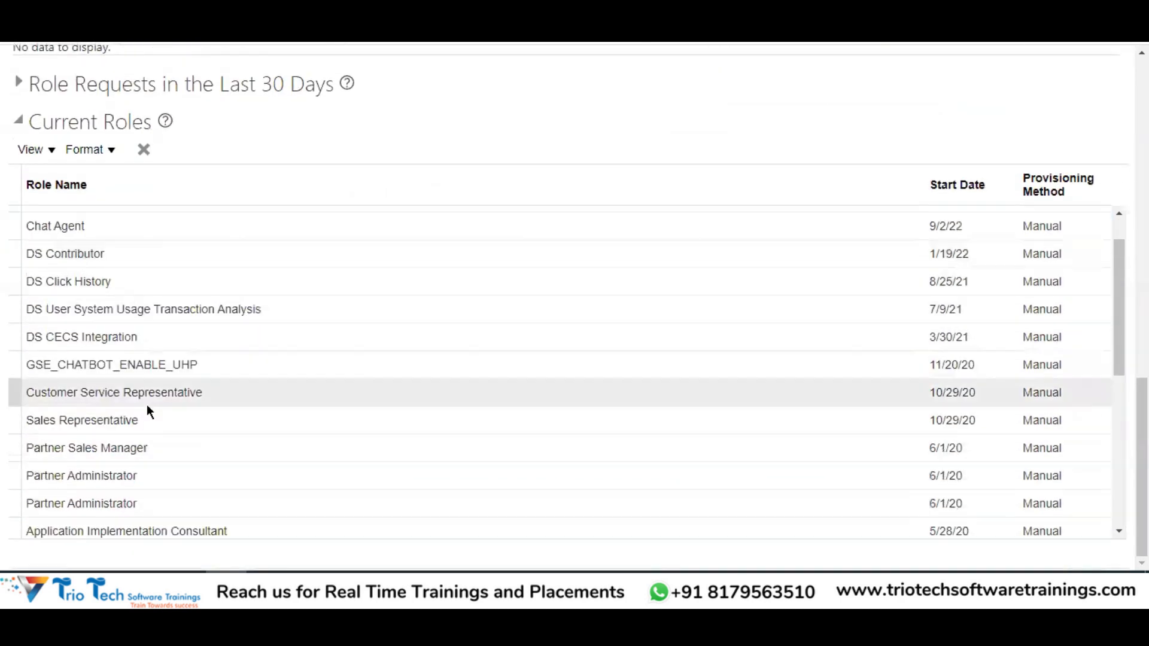
scroll(180, 338, down, 3)
scroll(182, 336, up, 15)
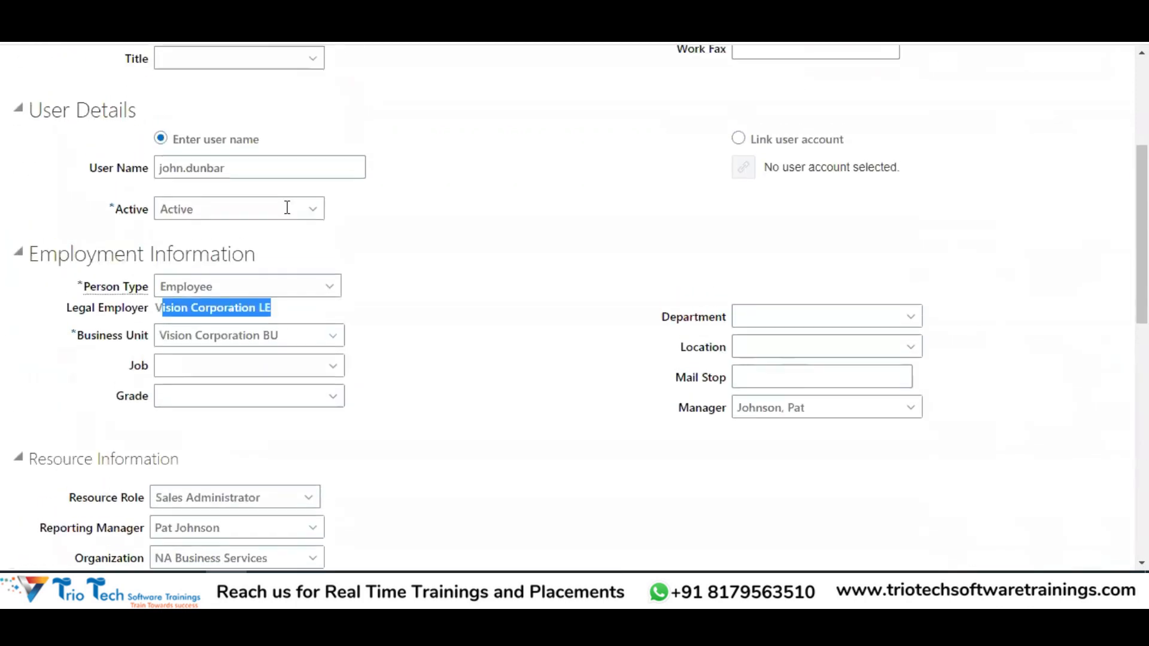
scroll(390, 300, down, 15)
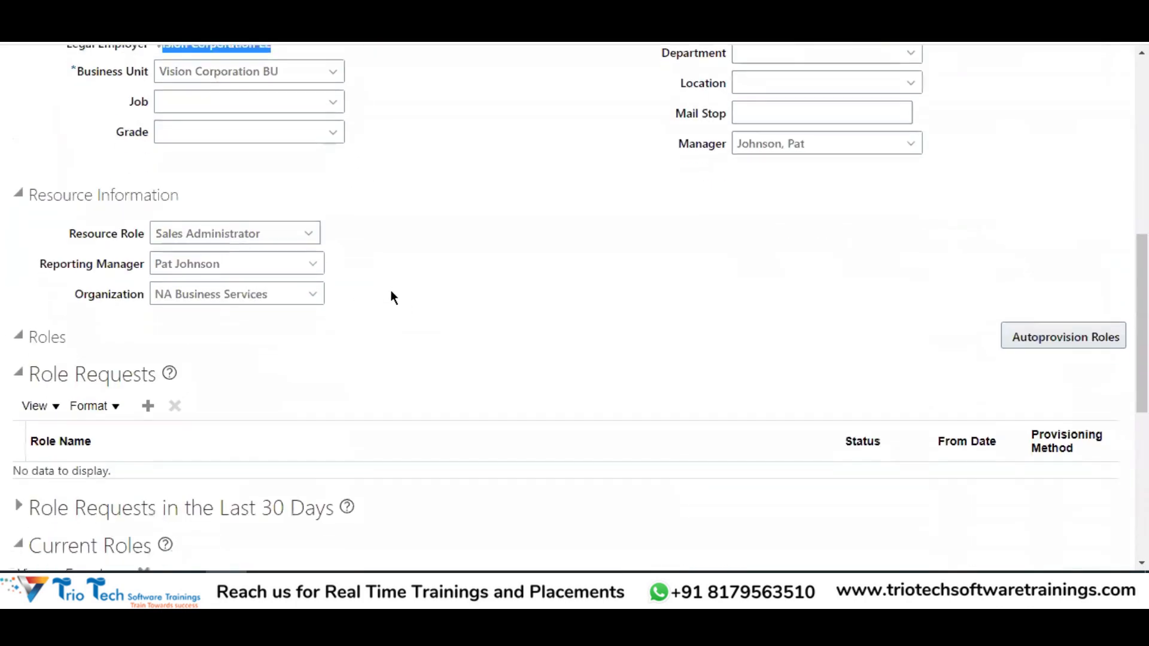
scroll(319, 231, up, 13)
scroll(345, 178, up, 2)
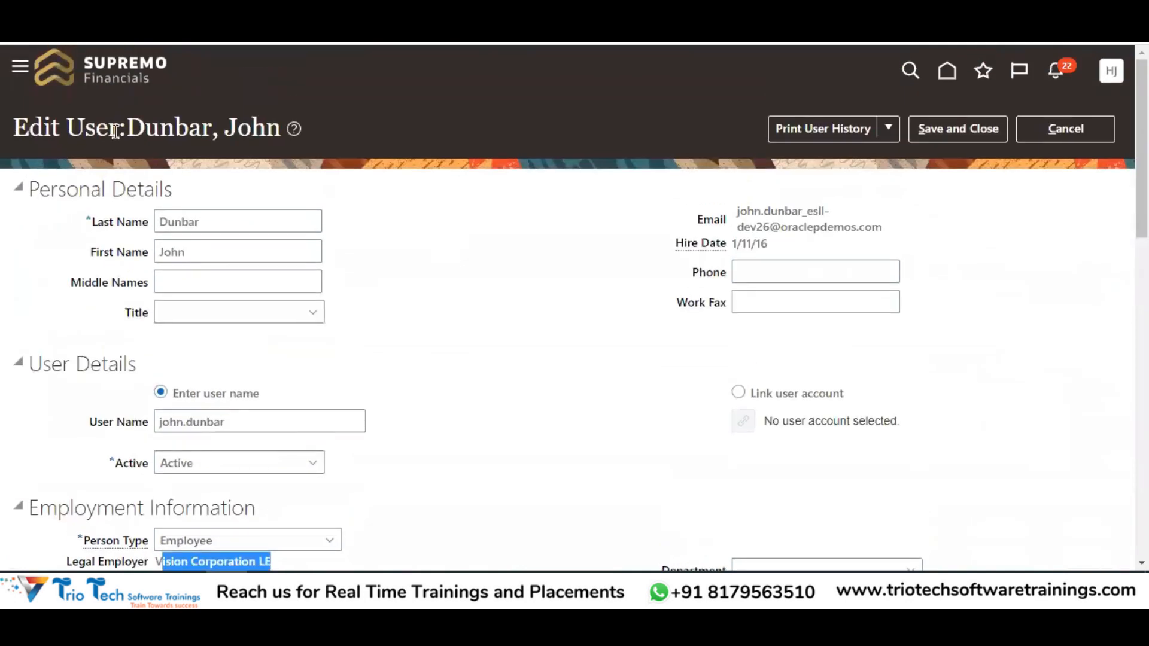
double_click(105, 129)
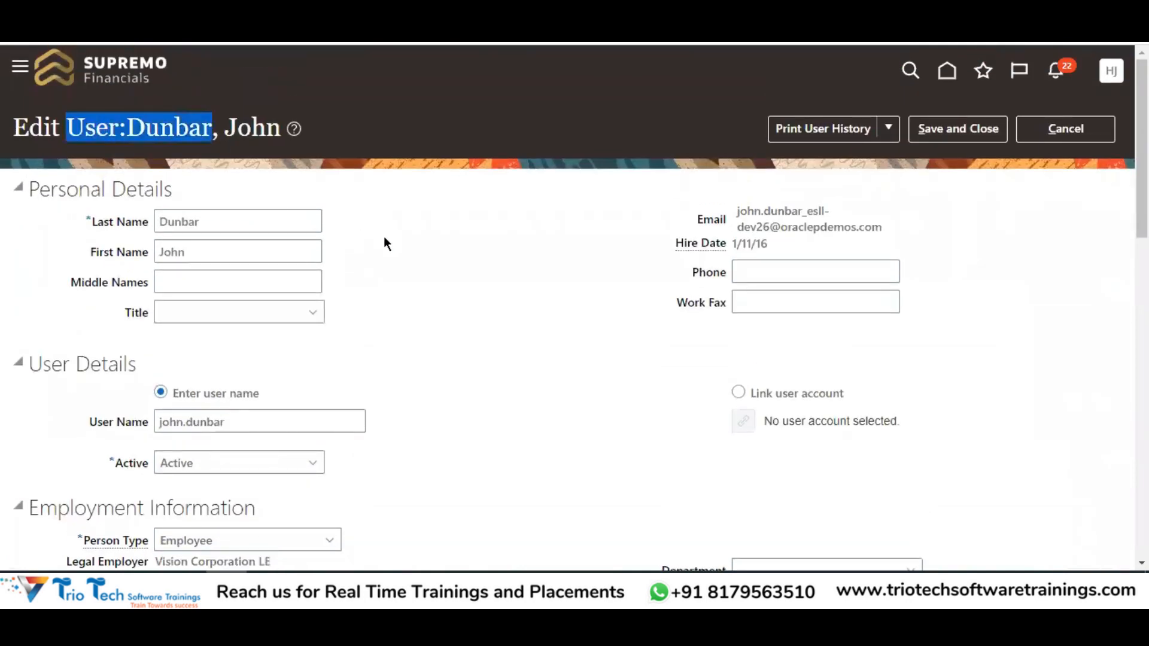
scroll(388, 241, down, 14)
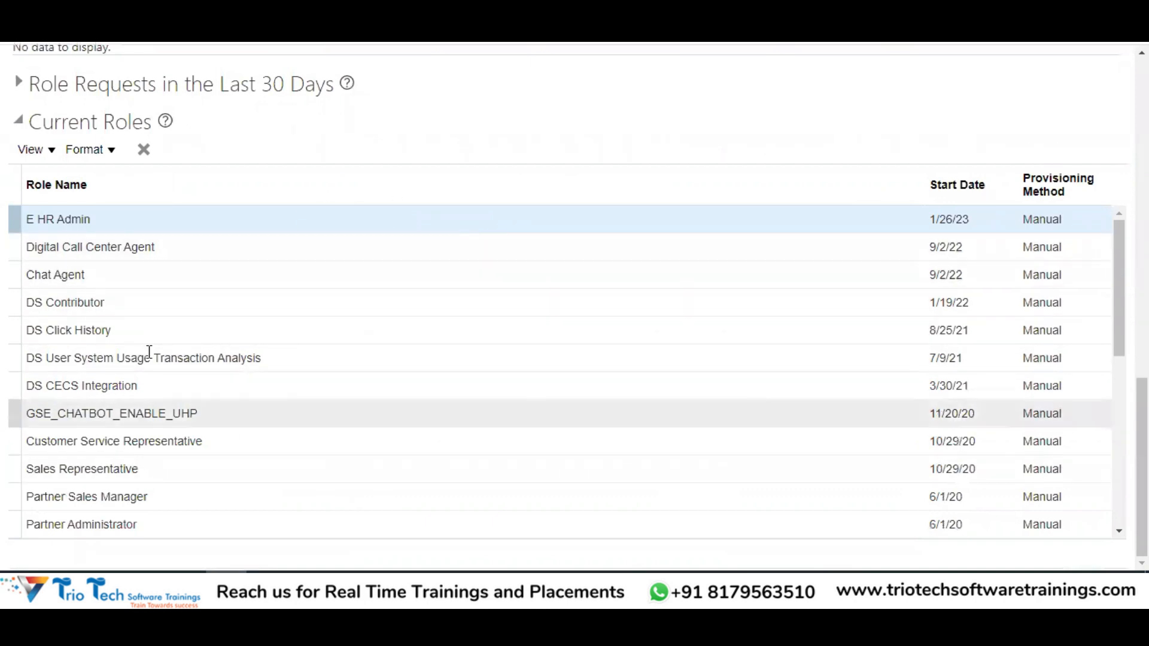
scroll(405, 297, up, 8)
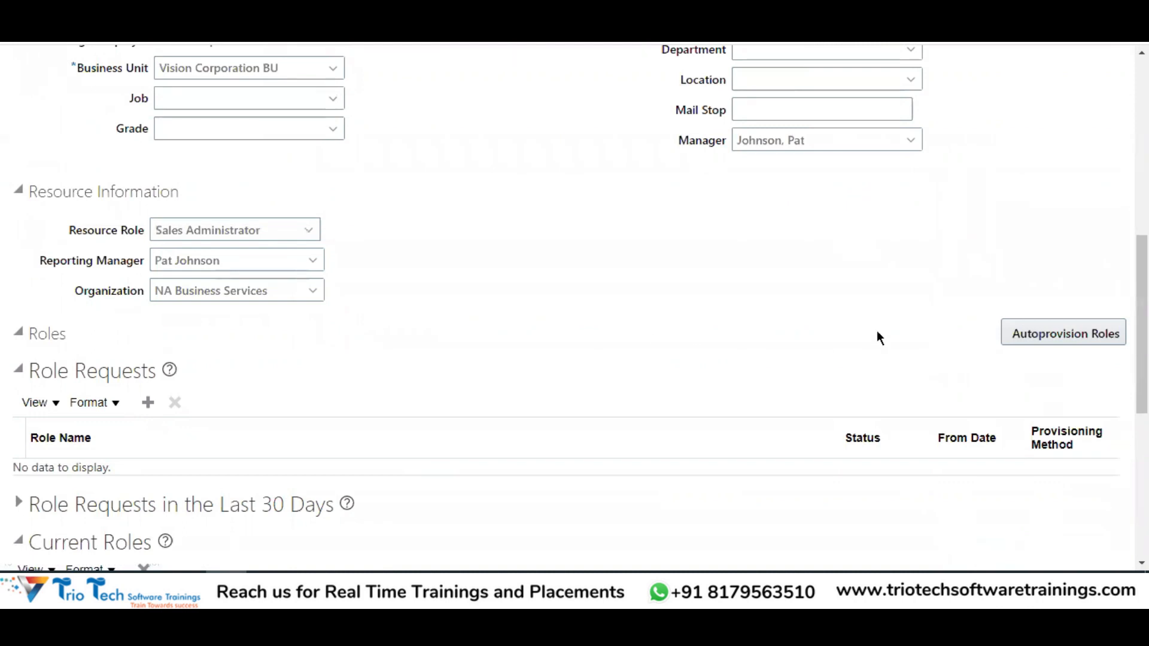
scroll(394, 346, up, 8)
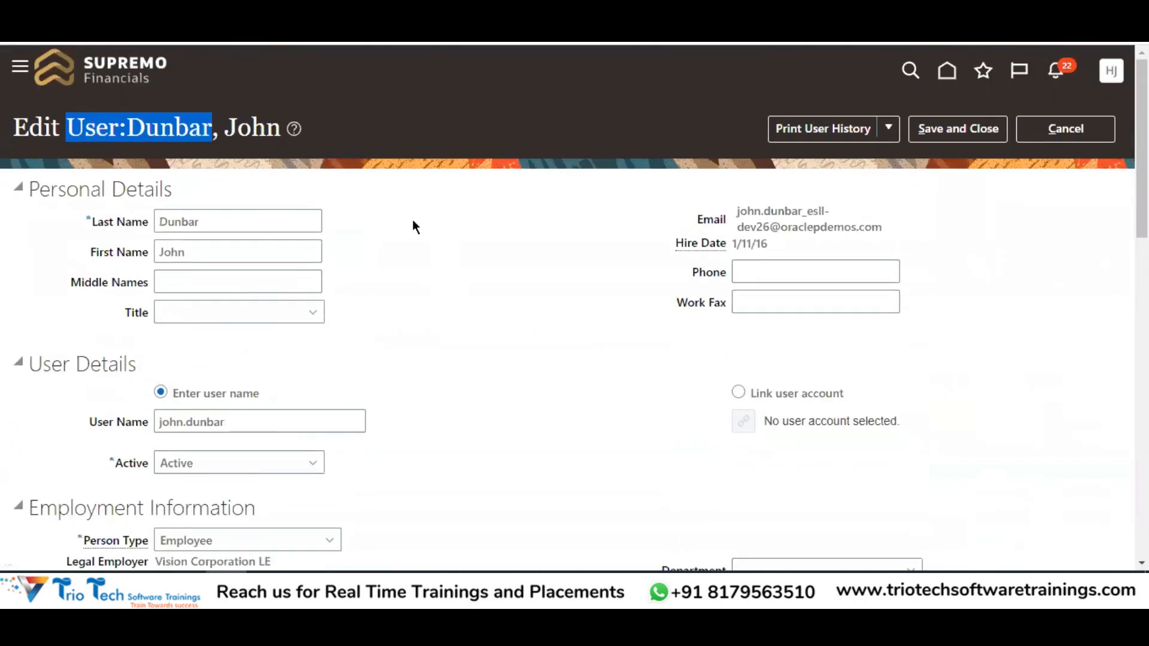
click(1065, 129)
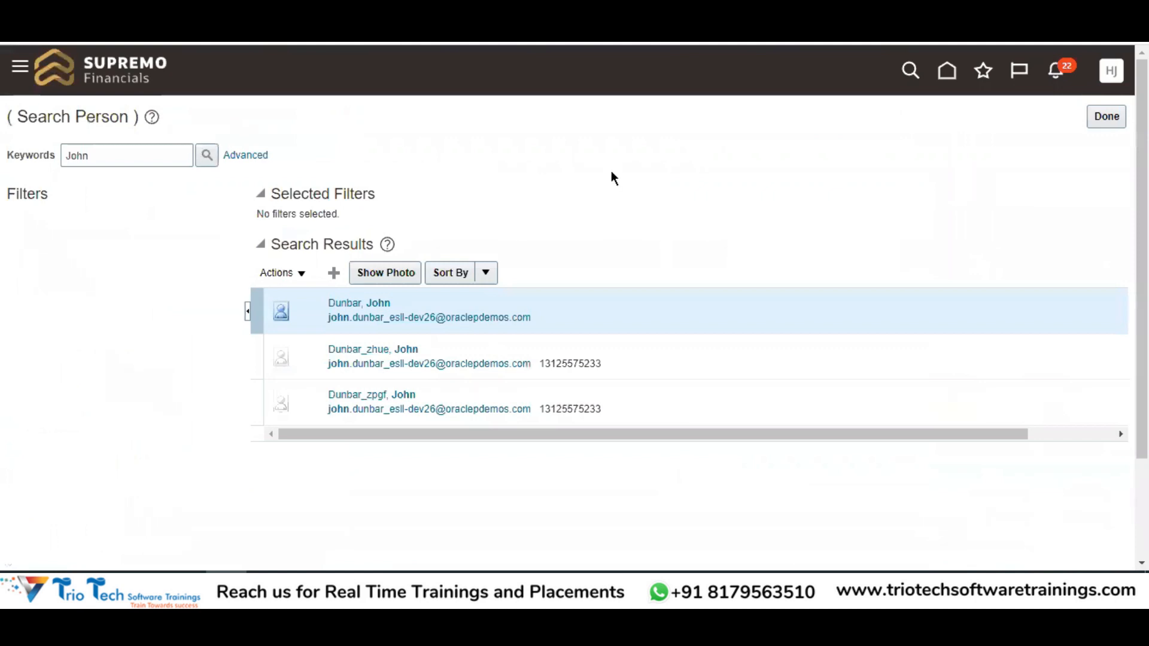
Close the person and task searches with Done and return to the home page
click(1106, 117)
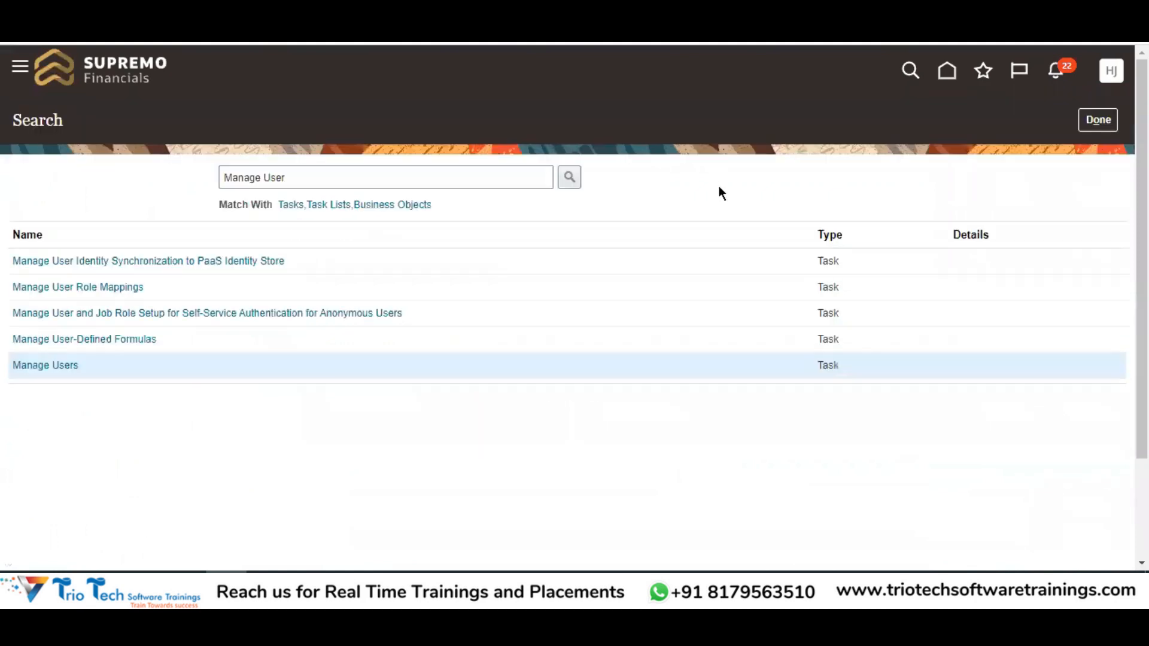
click(1101, 120)
click(945, 84)
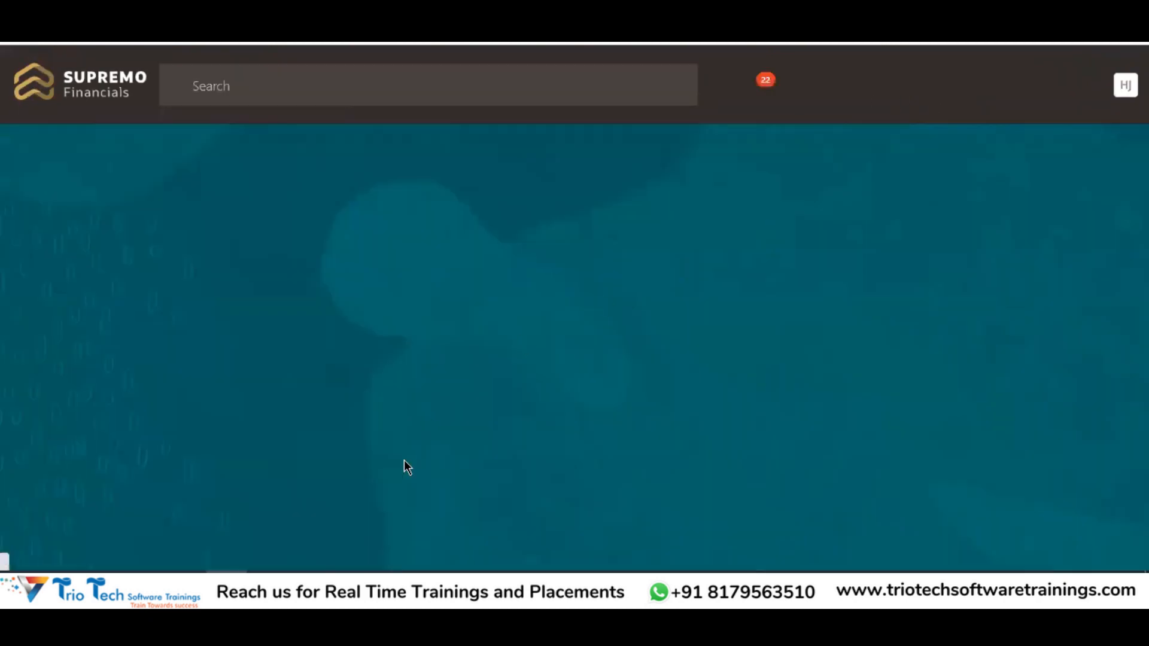
mouse_move(311, 592)
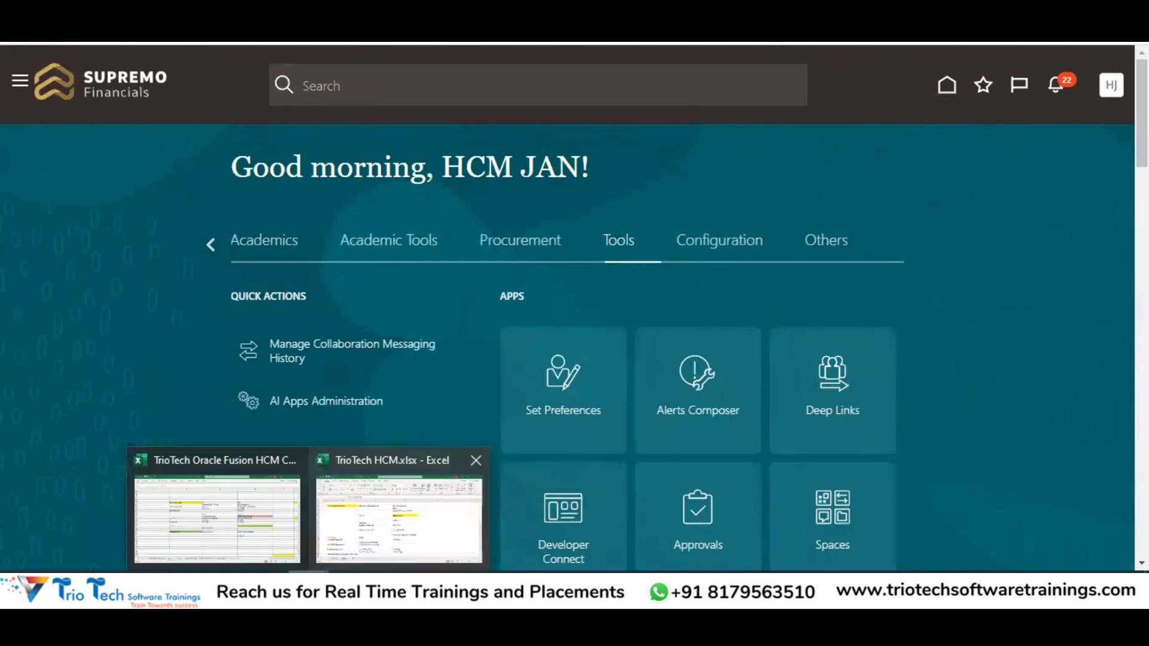
click(359, 524)
drag(388, 245, 392, 392)
click(325, 239)
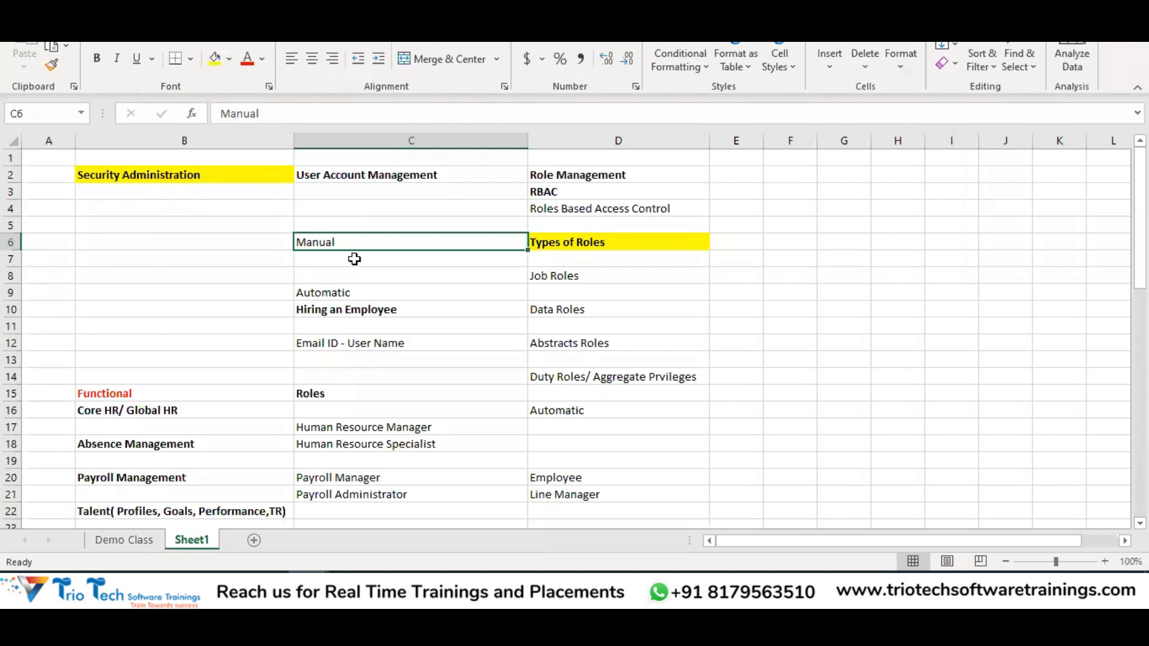
drag(323, 294, 328, 302)
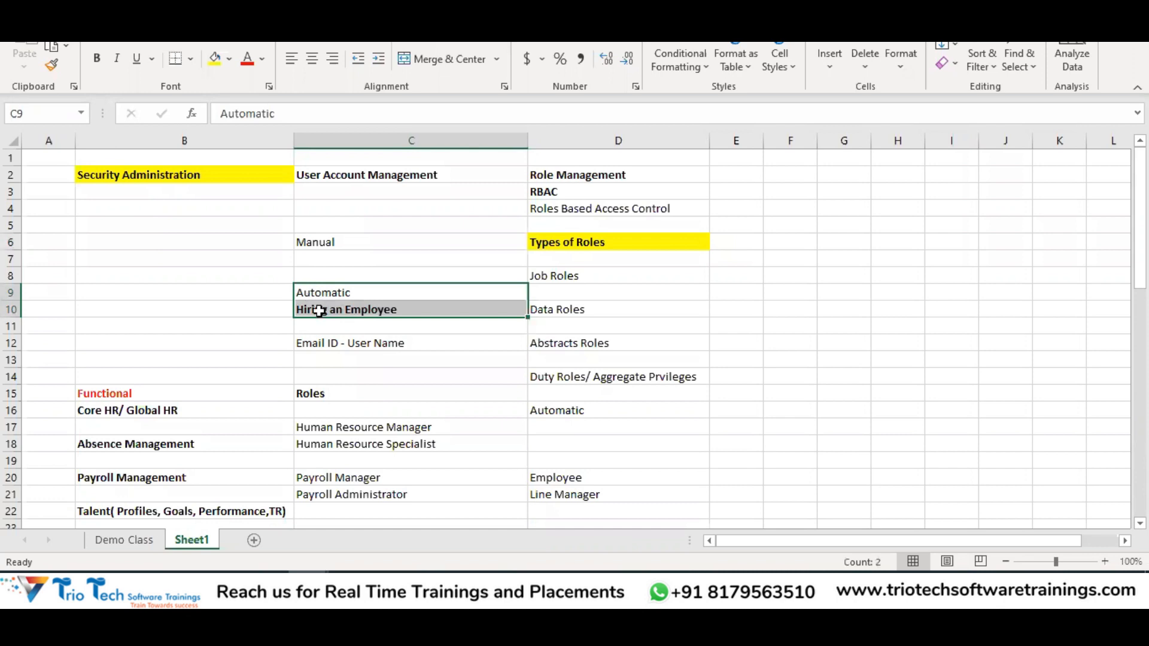
click(326, 309)
click(328, 292)
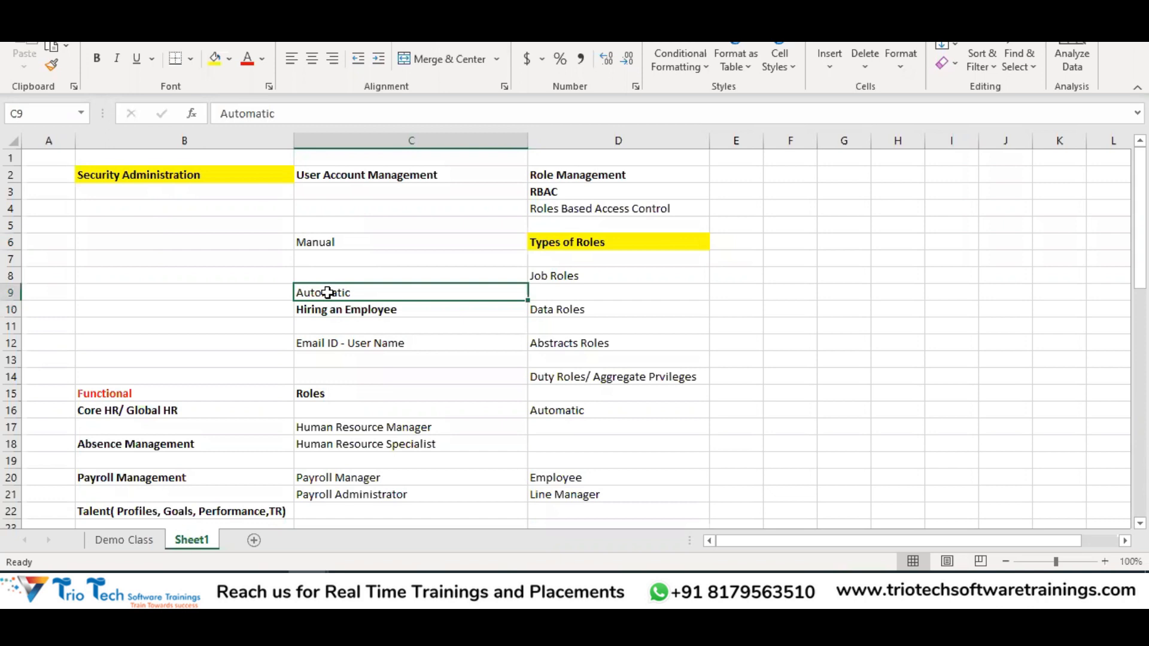
click(336, 310)
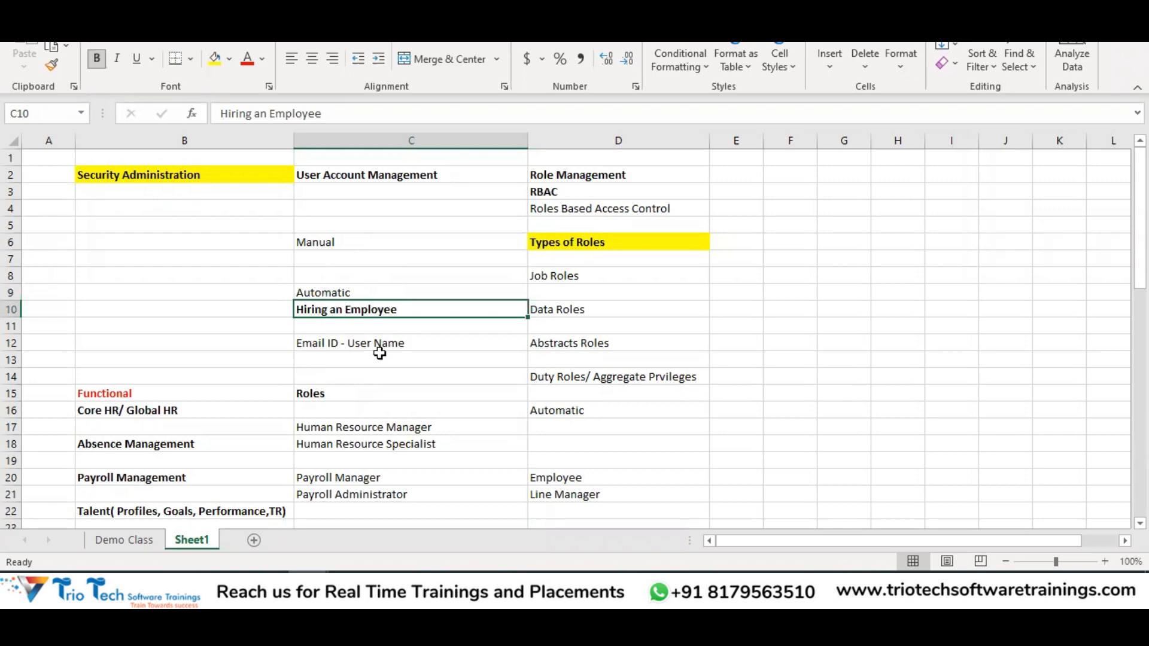
click(342, 292)
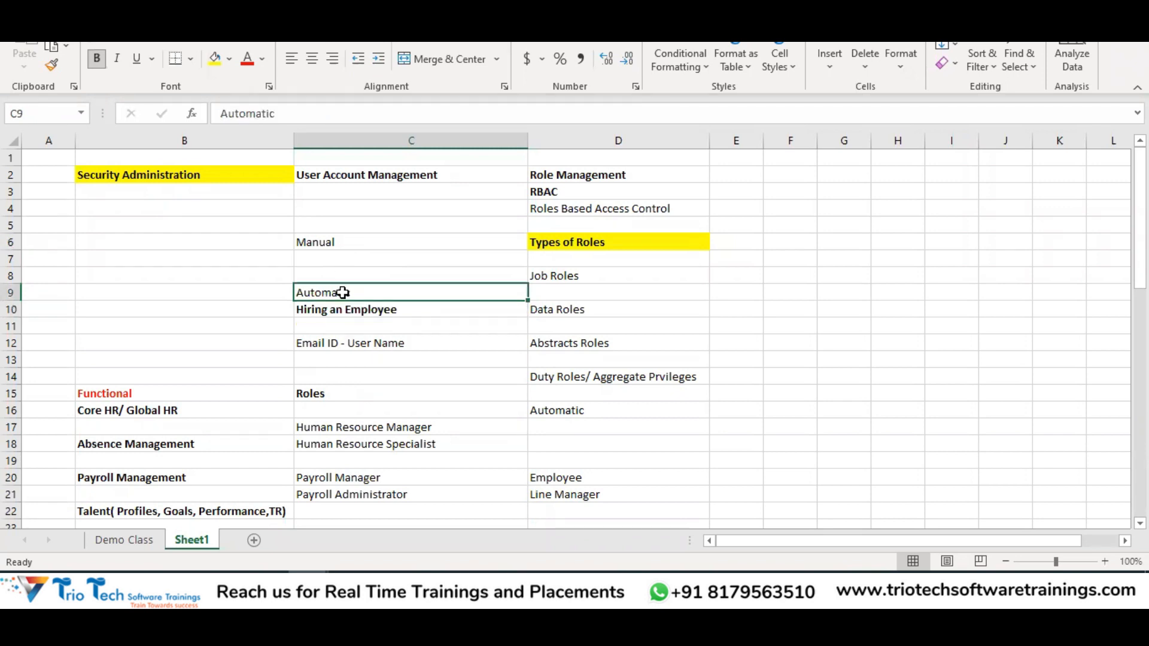
drag(341, 291, 351, 305)
click(346, 290)
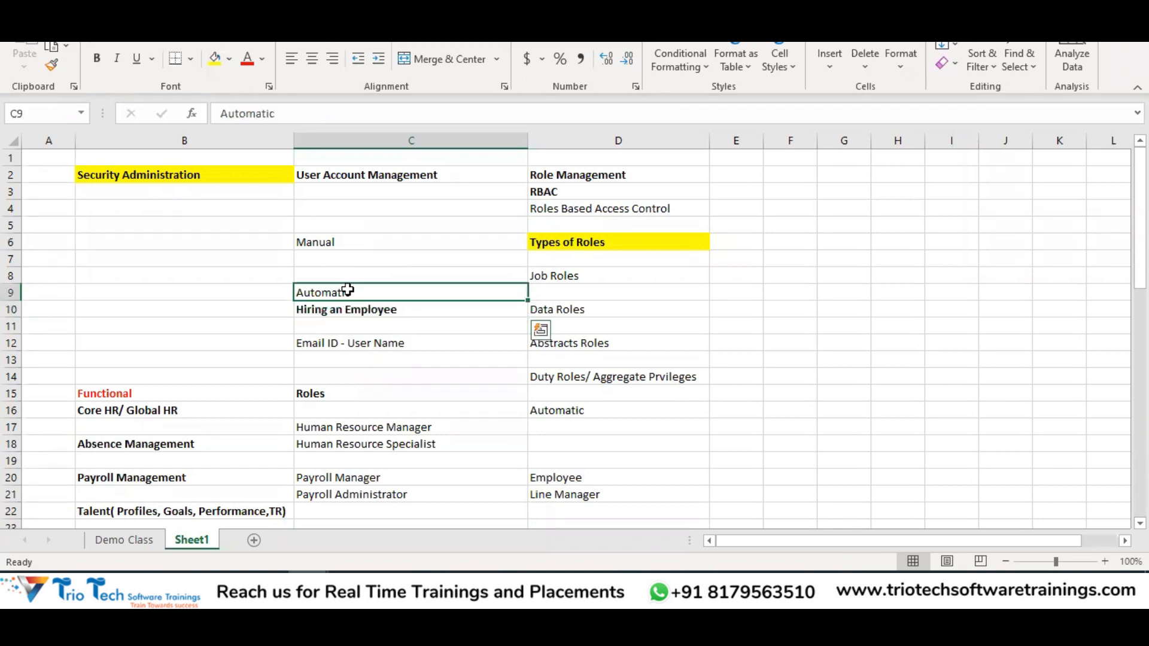
click(227, 587)
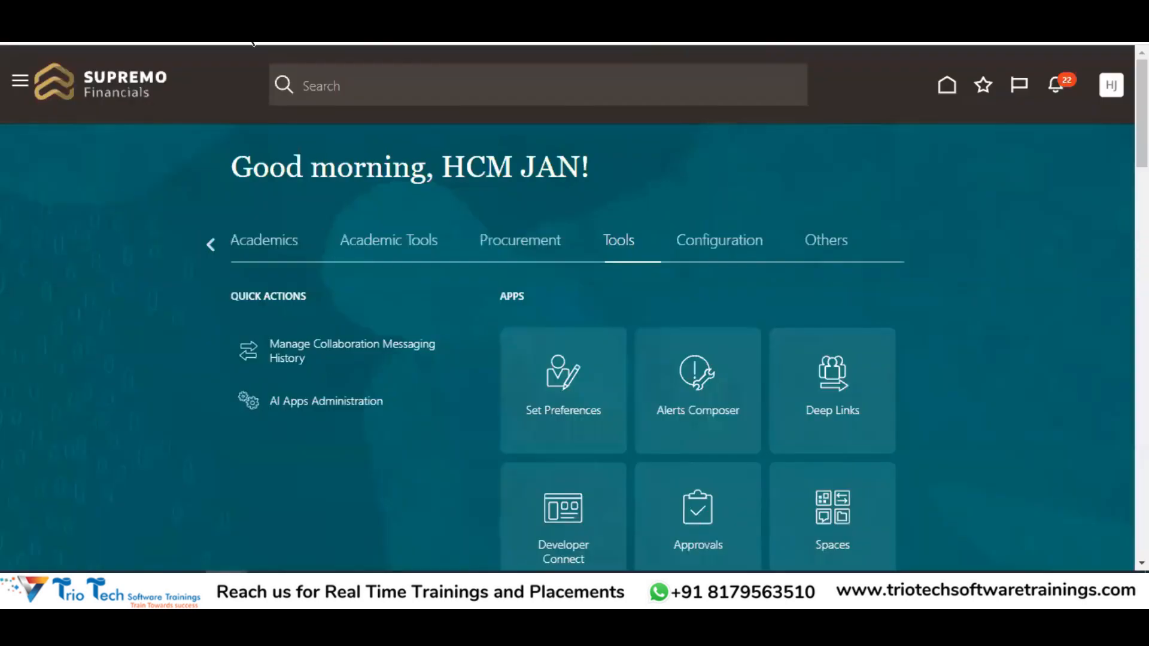
Enter the heading 'Prerequiste' in B9 and 'Manage Enterprise HCM Information' in B10
key(alt+Tab)
click(225, 292)
text(Pr)
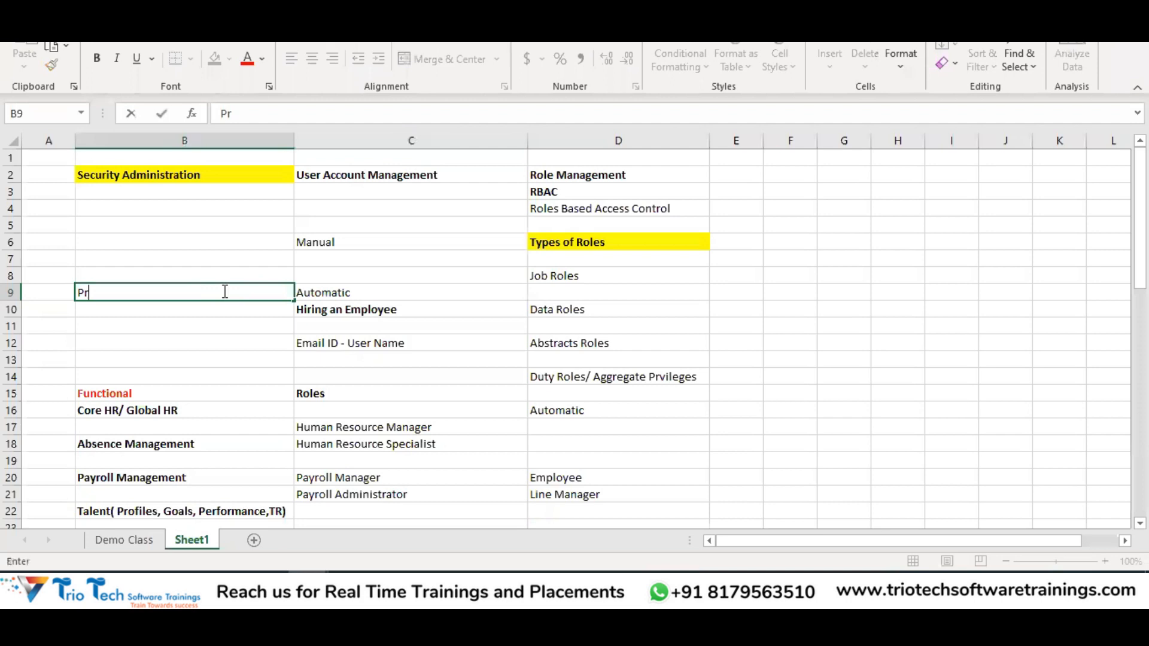
text(erequiste)
key(Return)
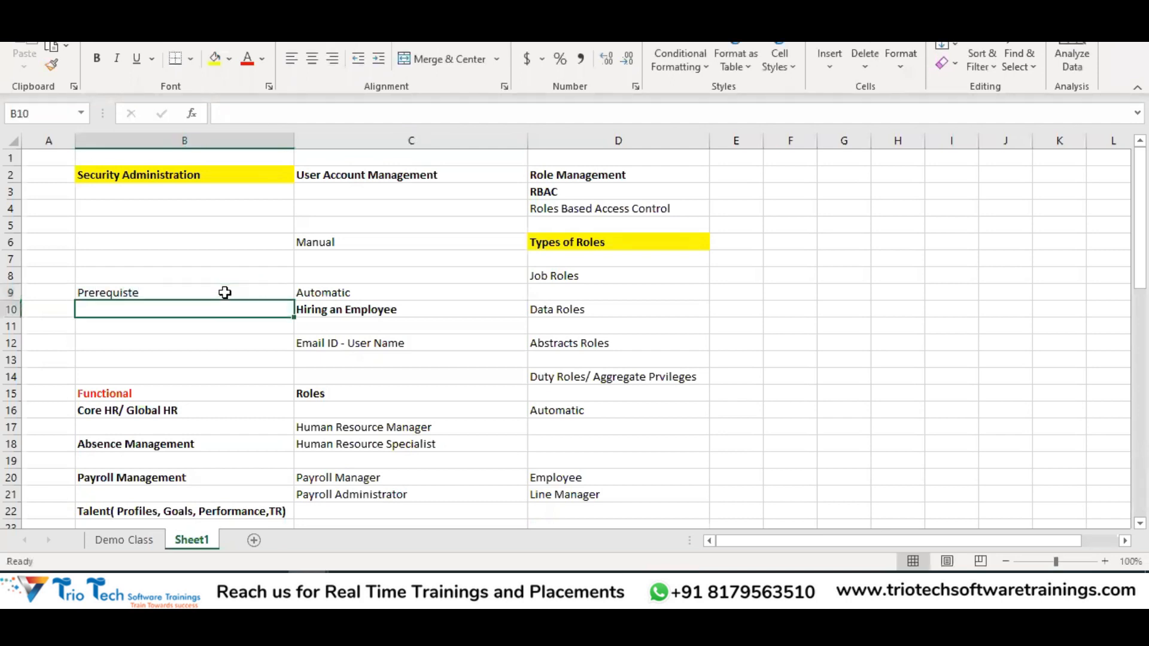
text(Manage)
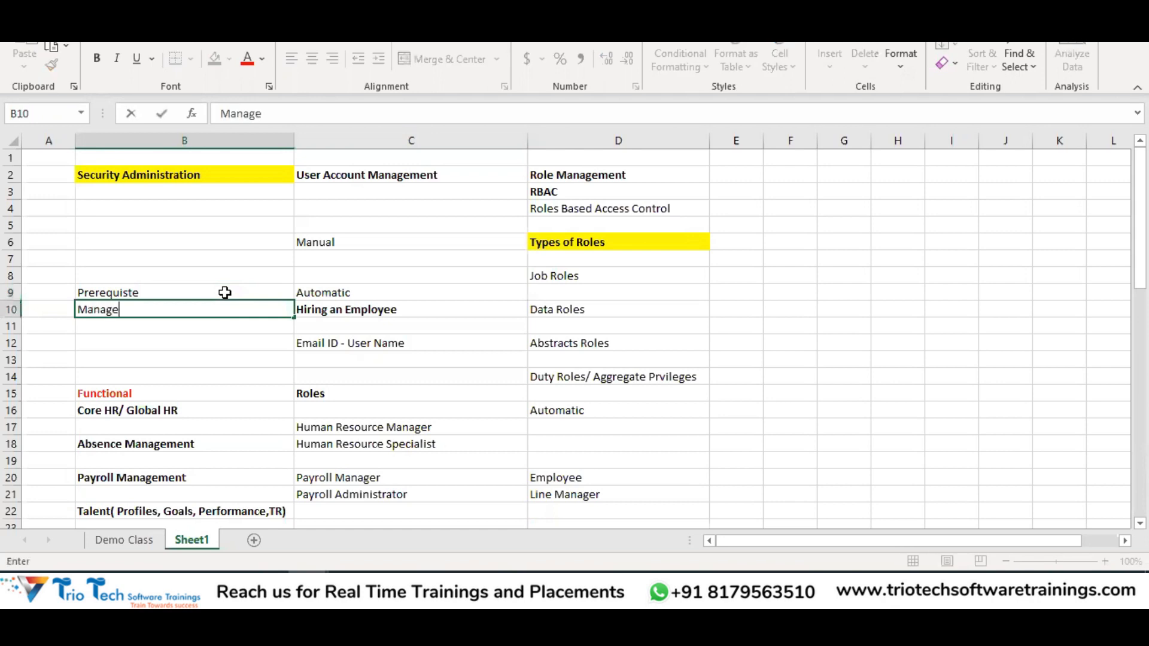
text( Enterprise HCM Informa)
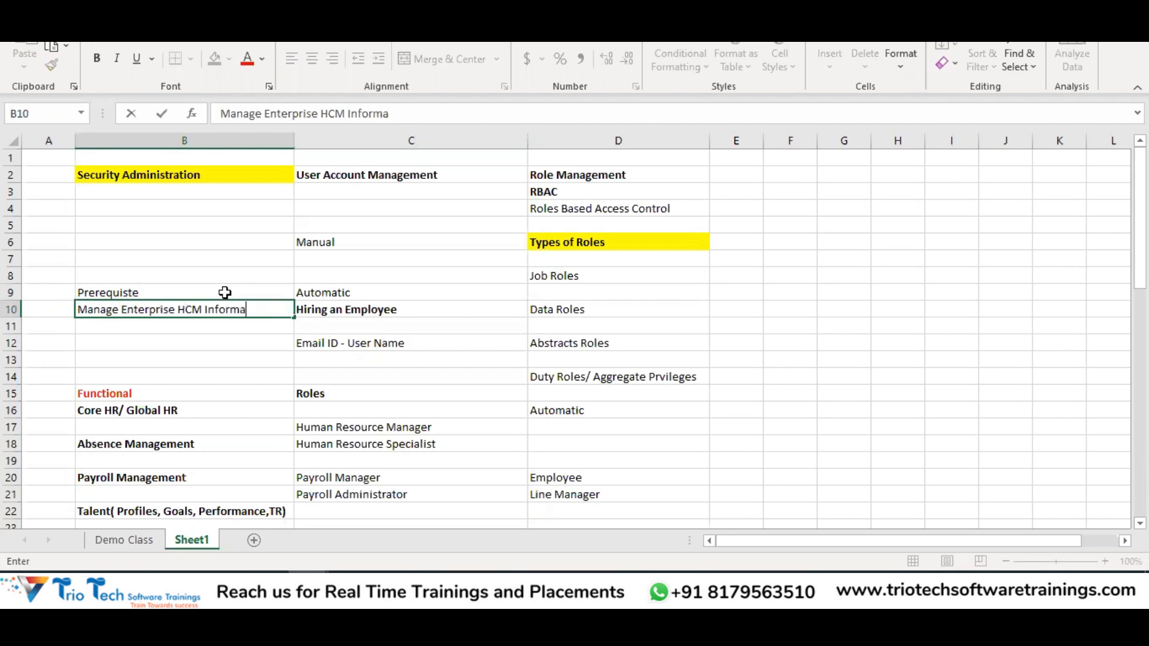
text(tion)
key(Return)
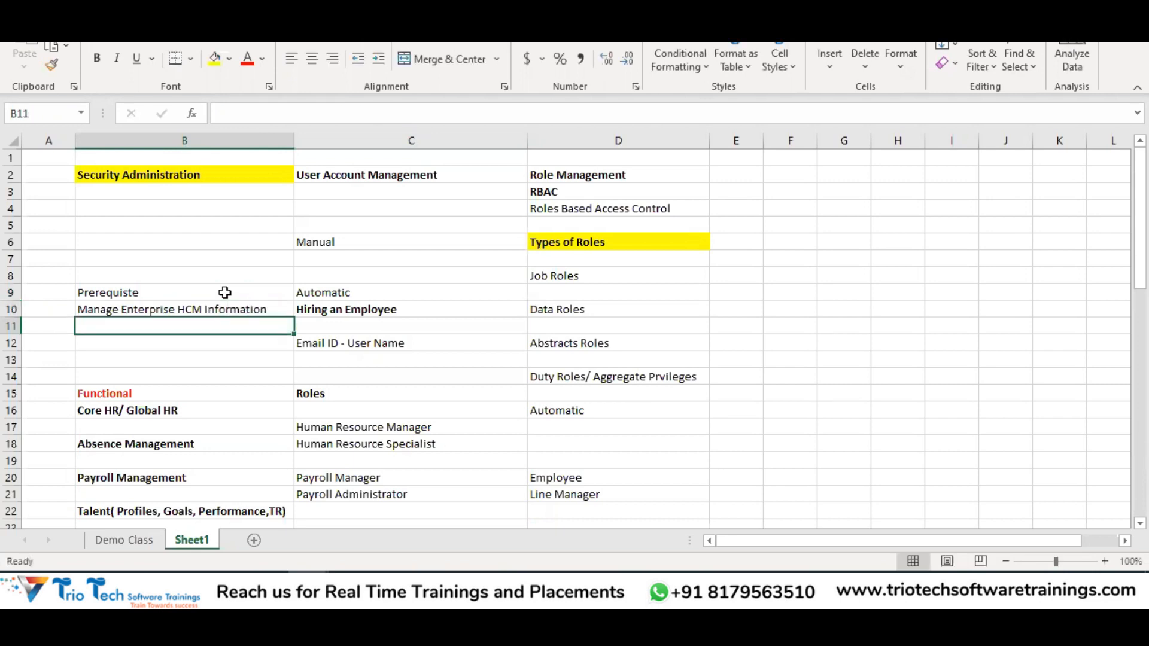
Copy the Manage Enterprise HCM Information task from the Global HR sheet of the other workbook
click(309, 588)
click(239, 523)
click(118, 539)
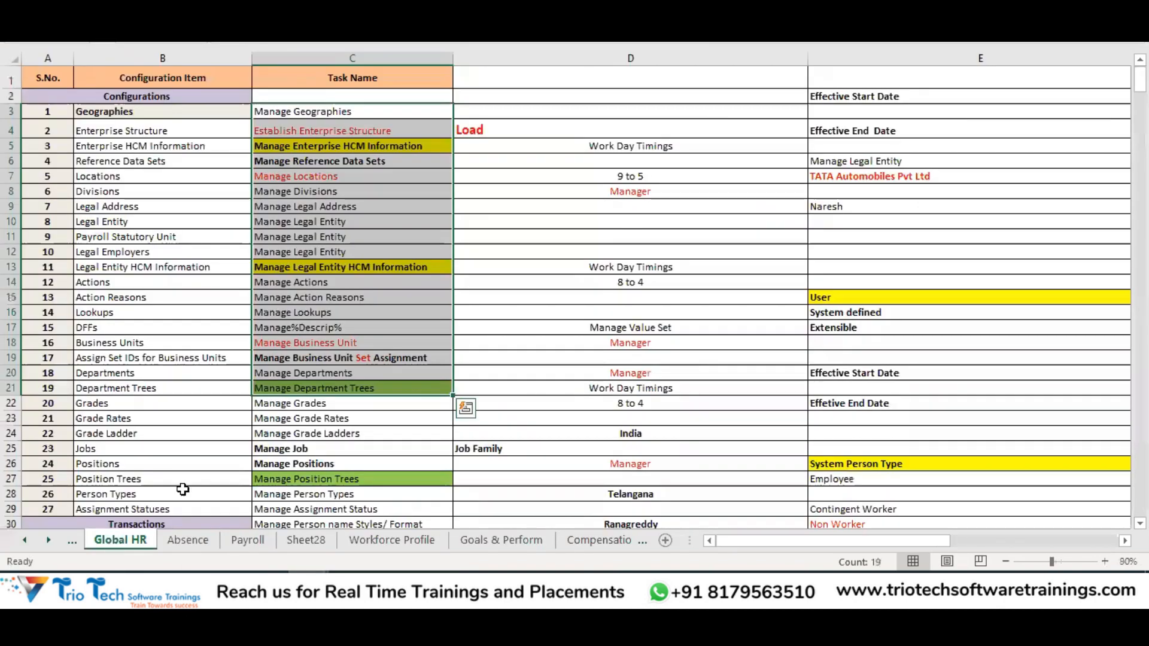
click(320, 148)
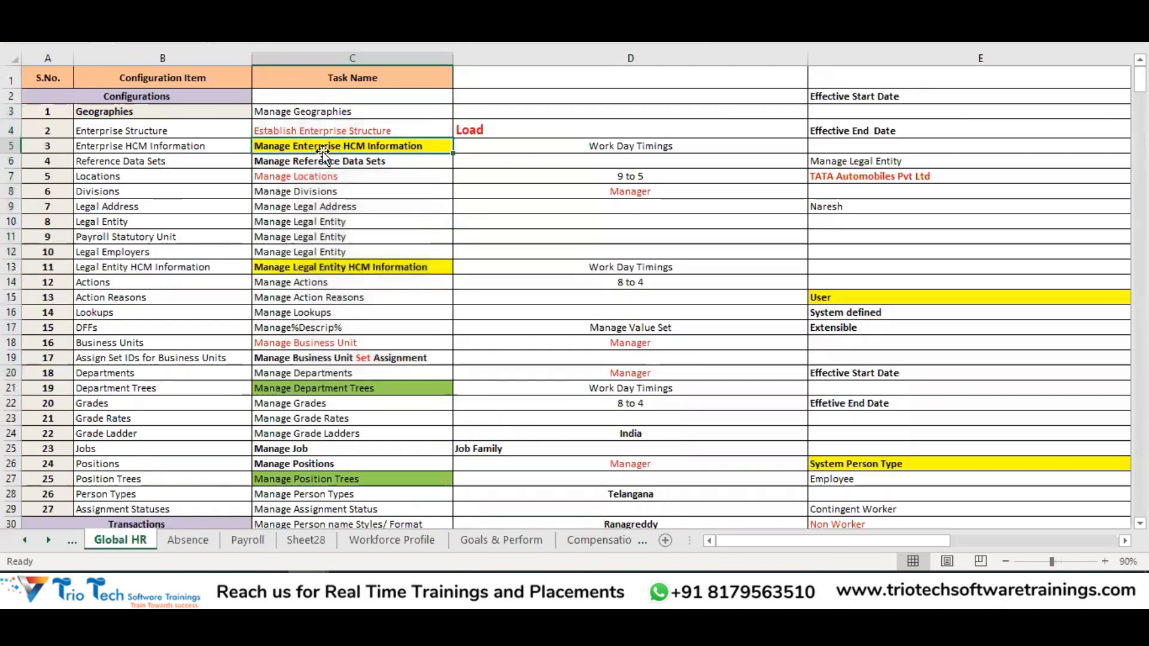
key(ctrl+c)
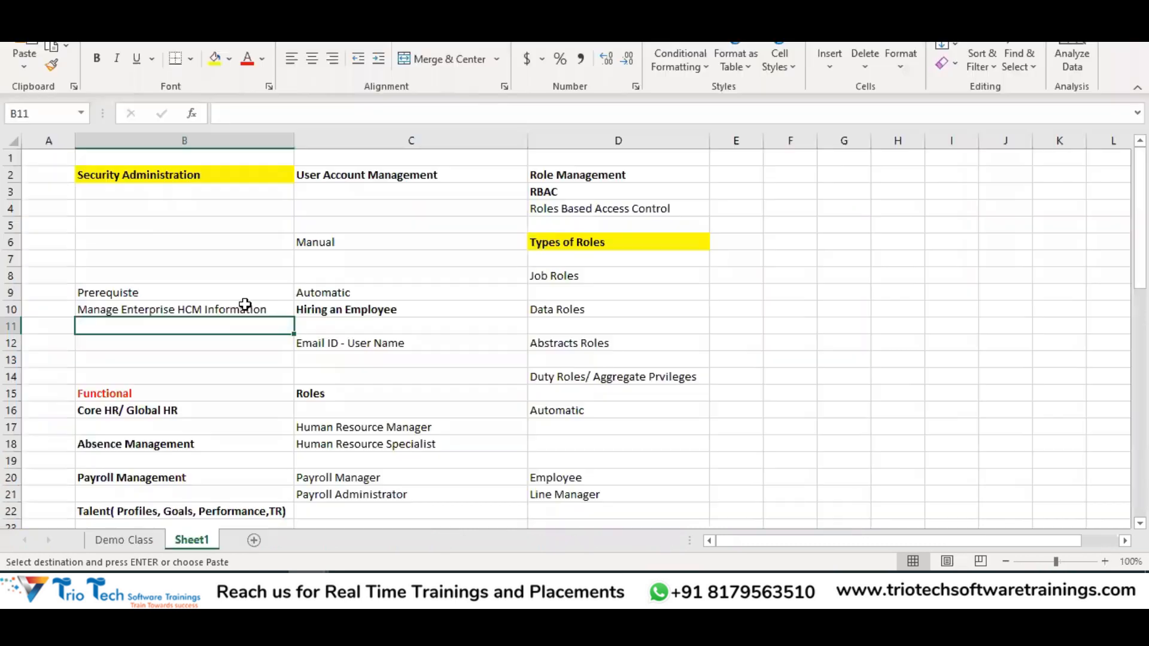
click(171, 303)
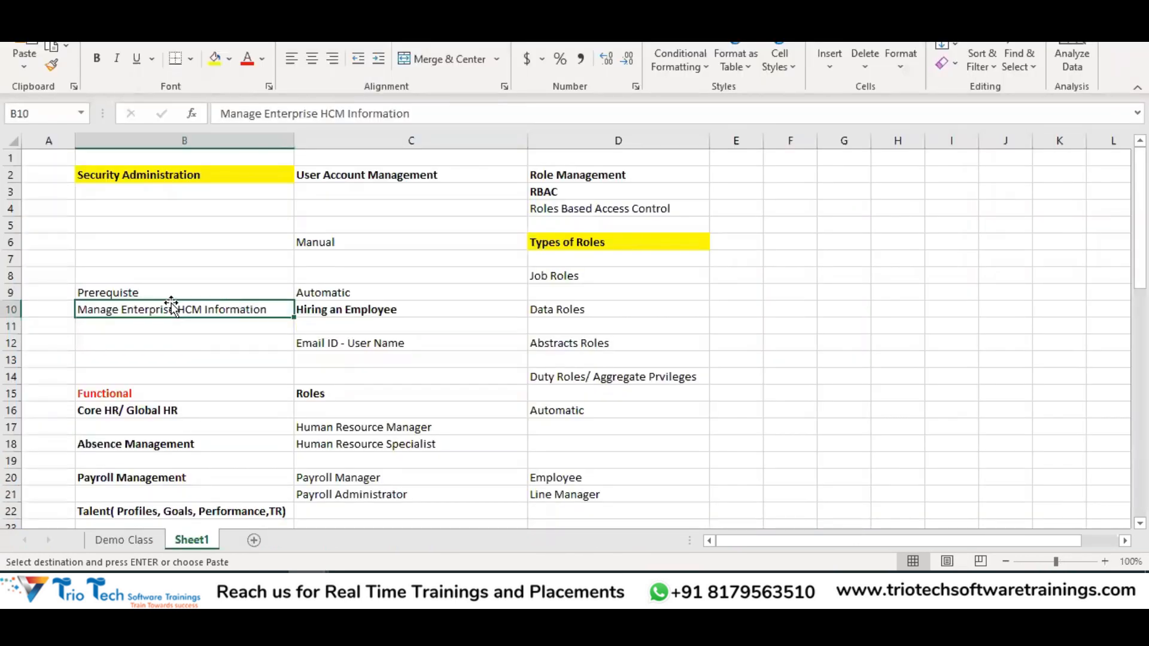
Enter 'User Account Creation - Both Person & Party Users' in B11
click(115, 330)
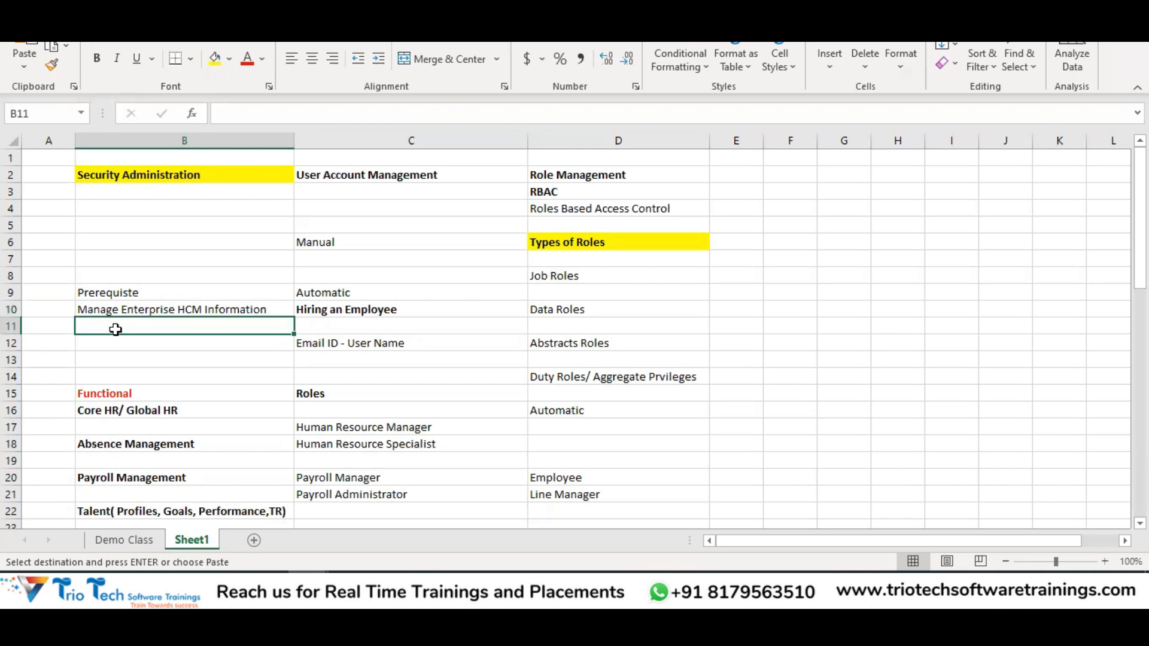
text(Use)
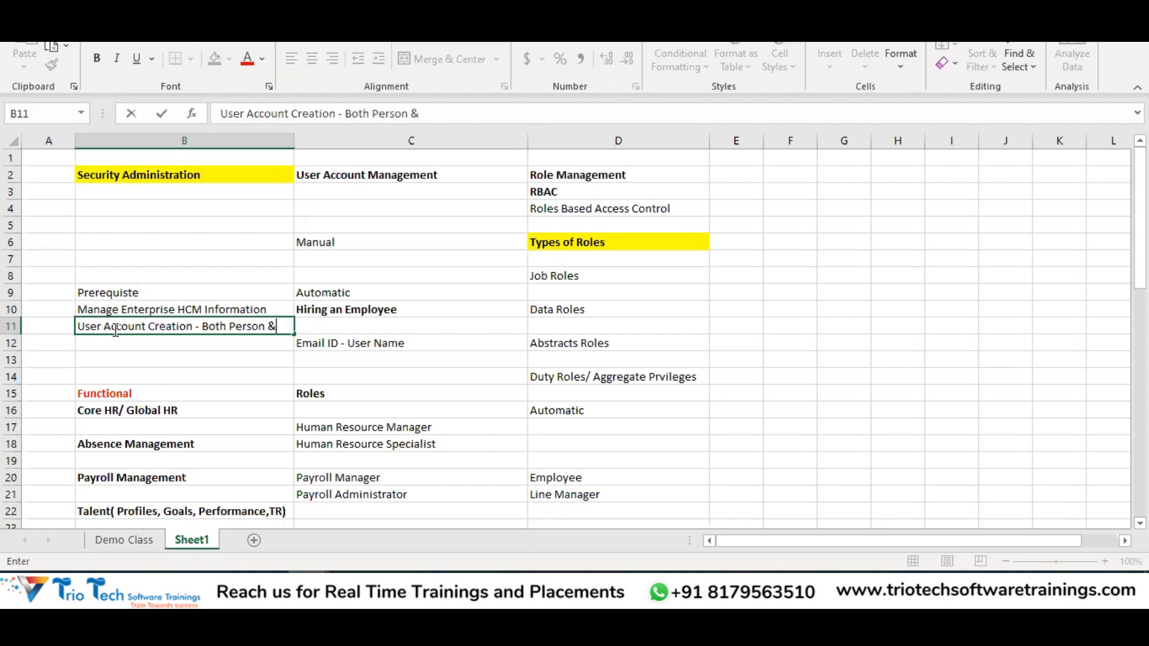
text(ty Users)
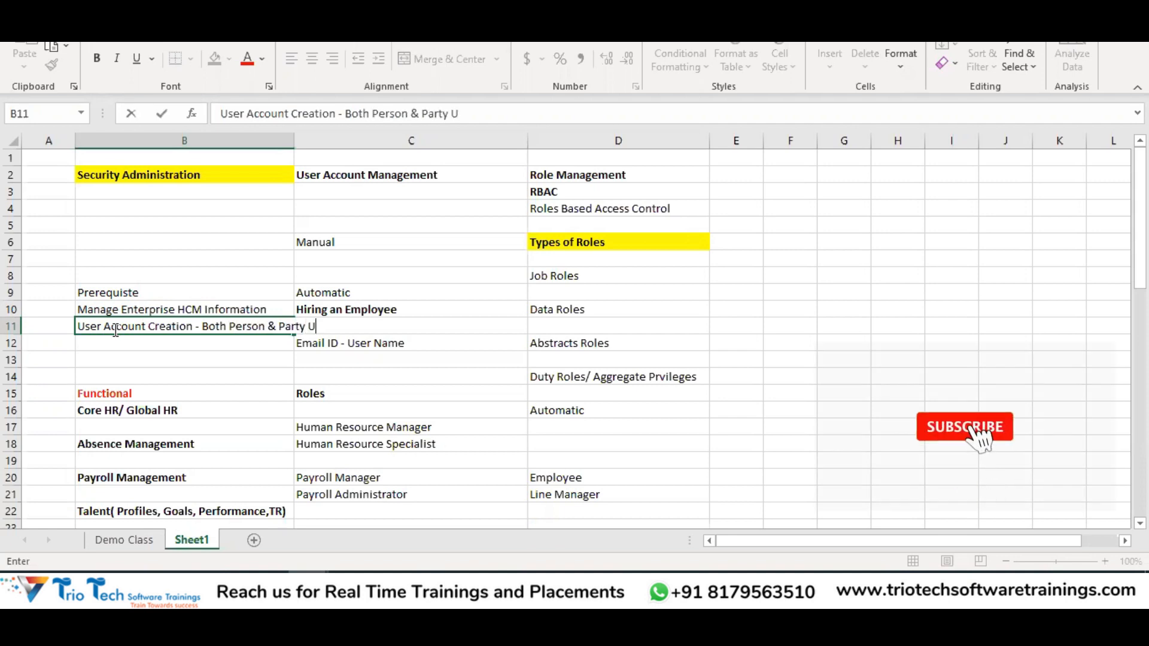
key(Return)
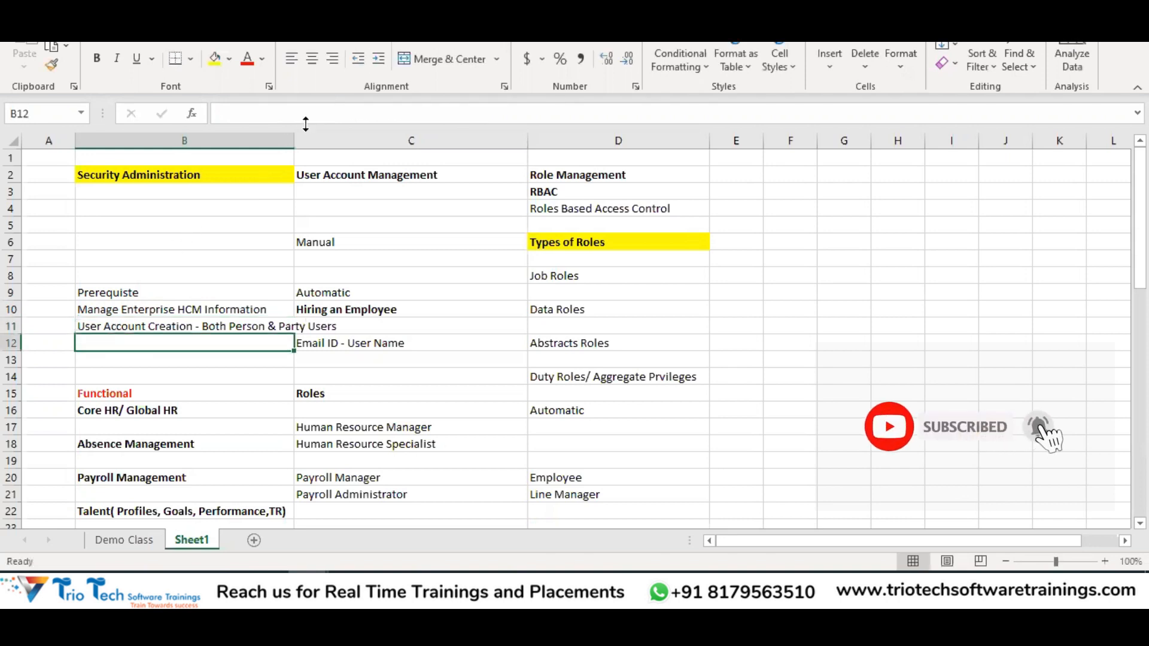
Autofit column B and fill the Prerequiste heading in B9 yellow
double_click(294, 140)
click(246, 309)
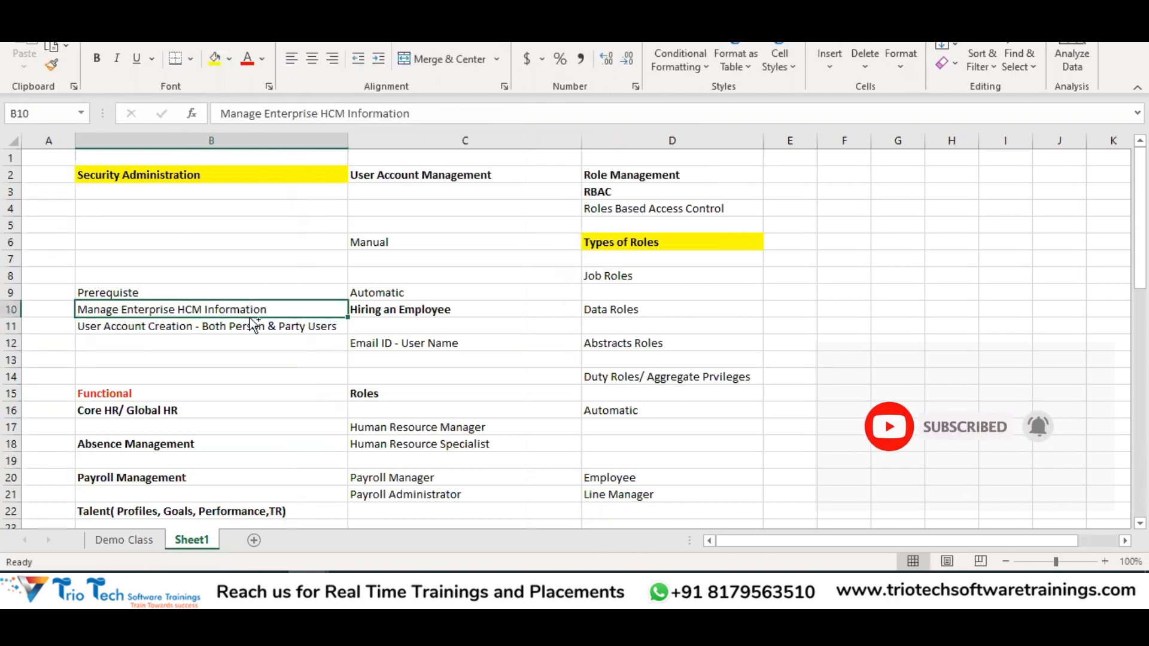
click(177, 327)
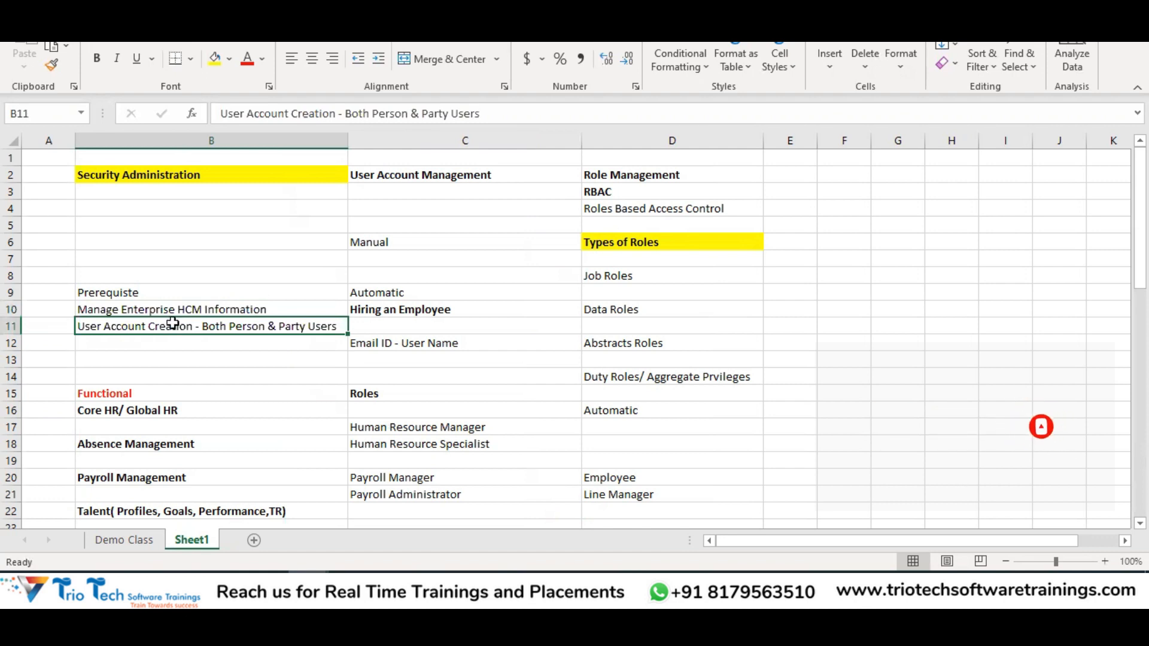
click(137, 294)
click(213, 63)
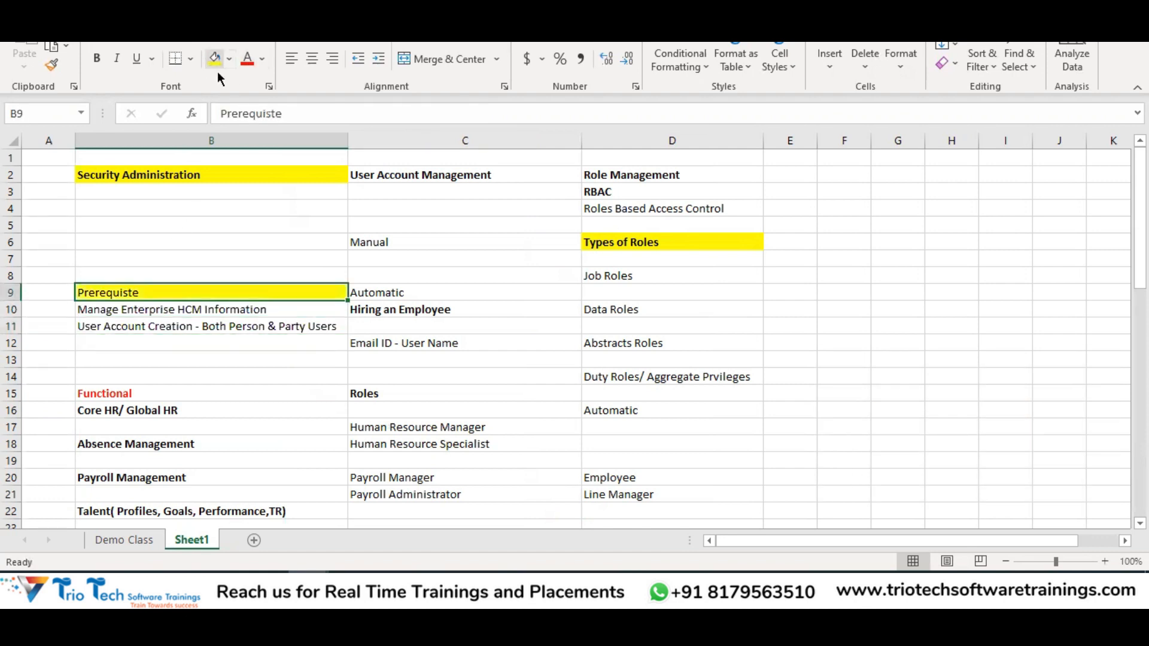
click(170, 327)
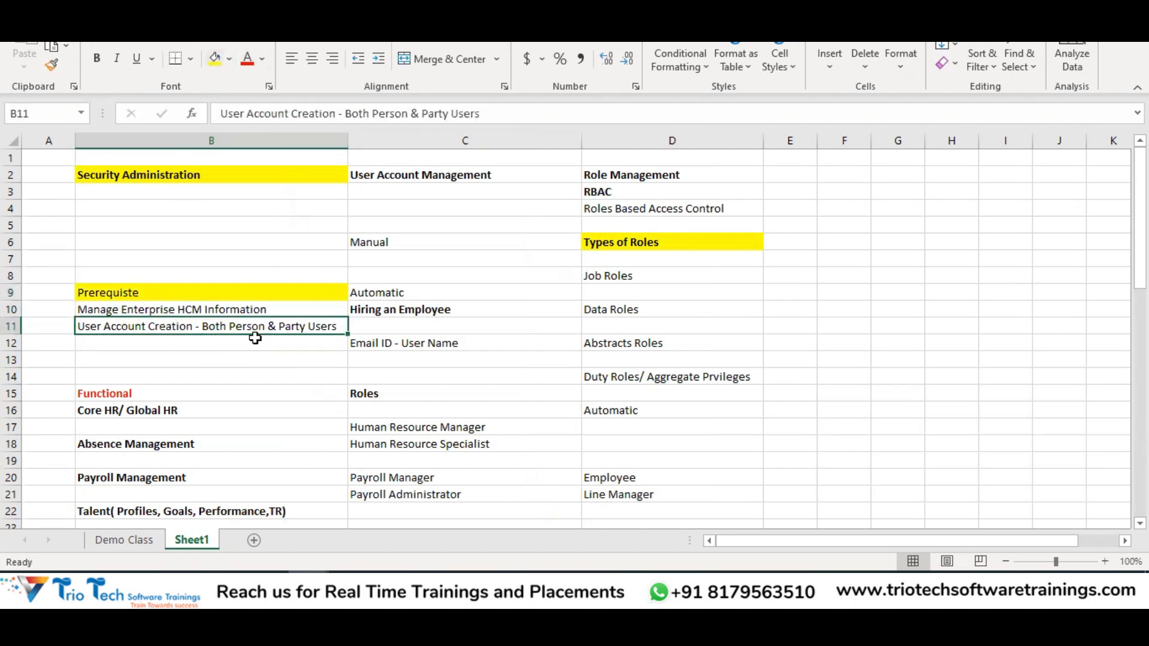
click(170, 308)
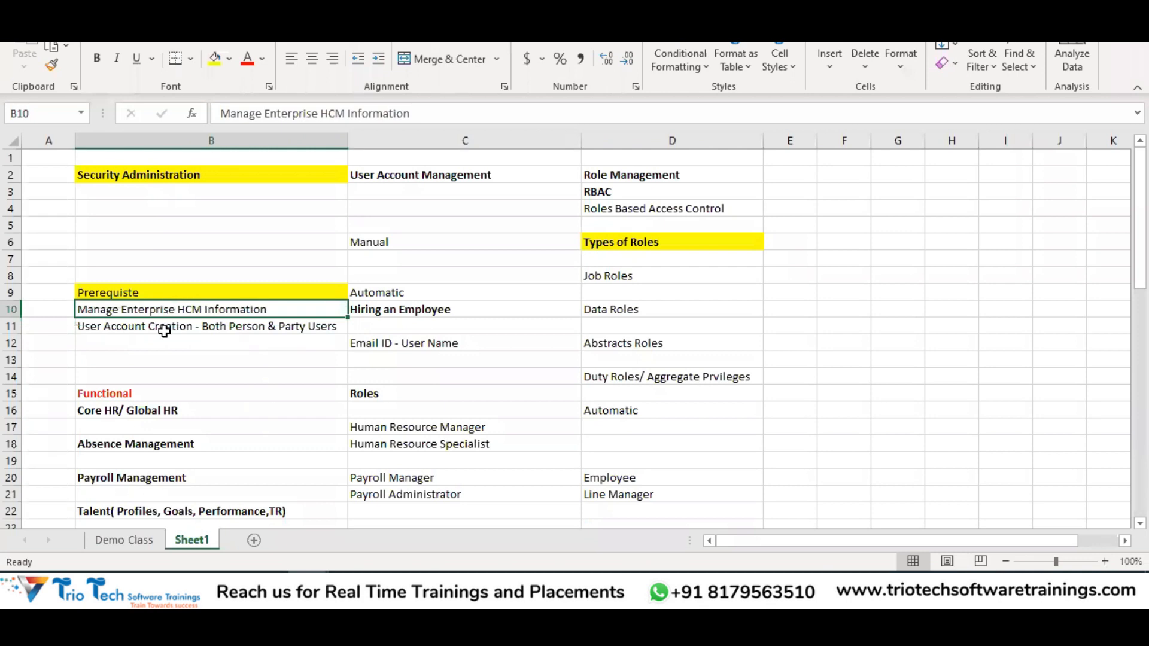
click(164, 331)
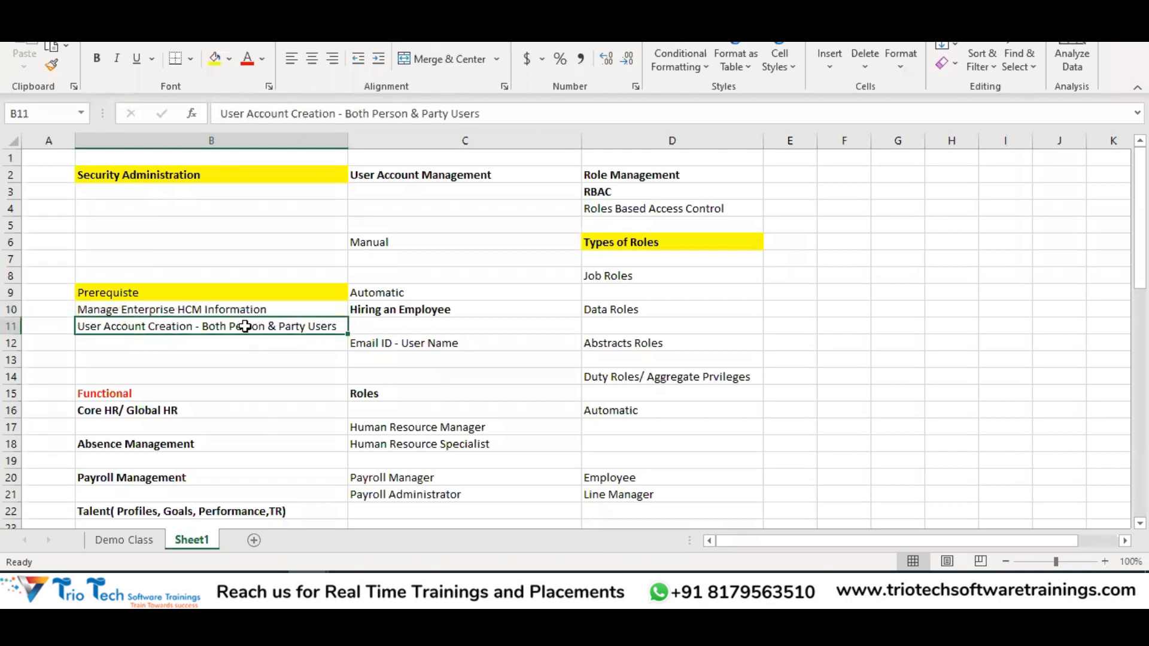
Select the Prerequiste section cells B9:B12 and C9:C12 to look them over
drag(421, 293, 432, 332)
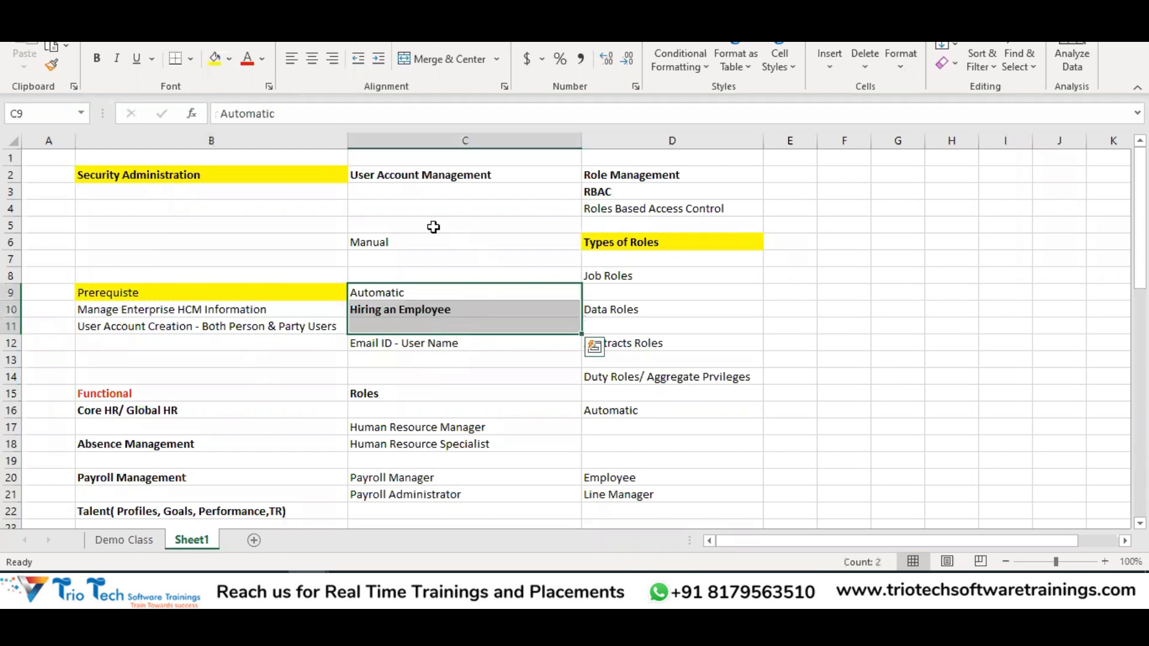
drag(432, 293, 454, 330)
drag(179, 292, 227, 353)
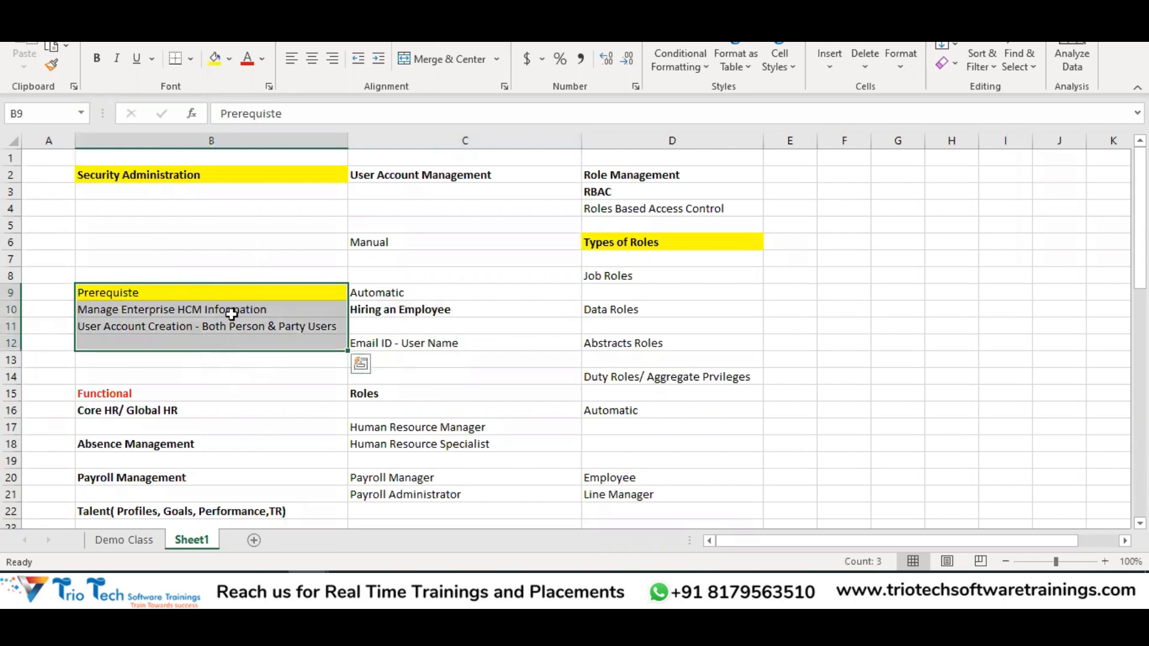
drag(381, 290, 365, 343)
drag(160, 290, 185, 347)
click(183, 310)
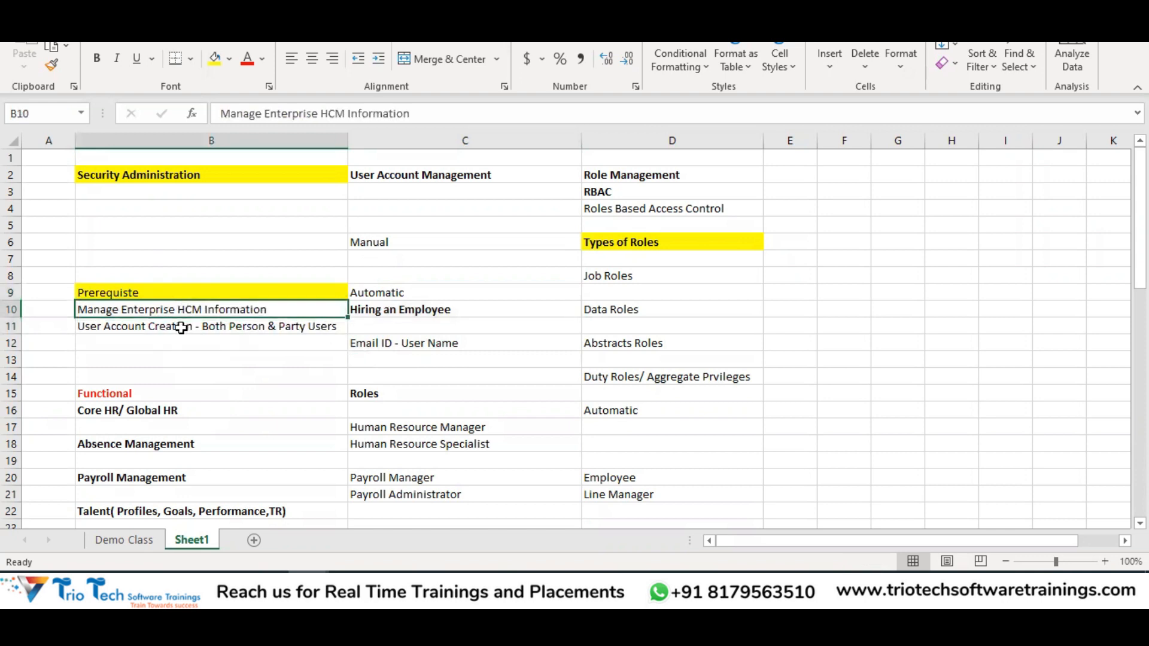
click(182, 328)
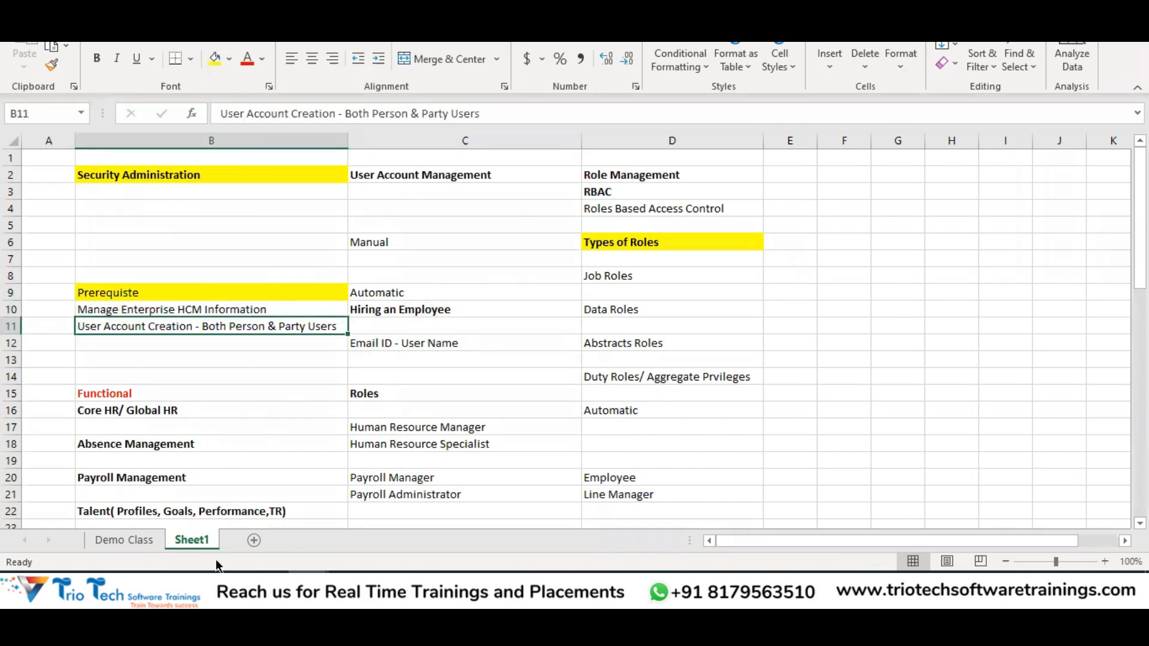
Copy the Manage Enterprise HCM Information task from the Global HR workbook, then return to the Oracle home page
mouse_move(387, 517)
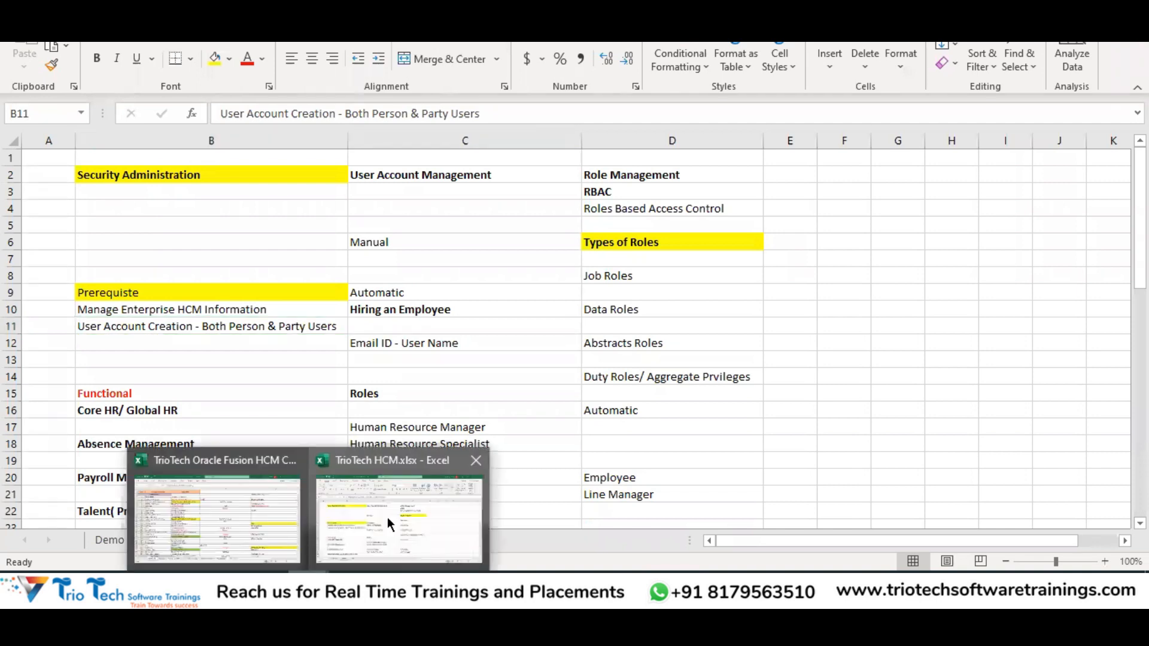
click(273, 522)
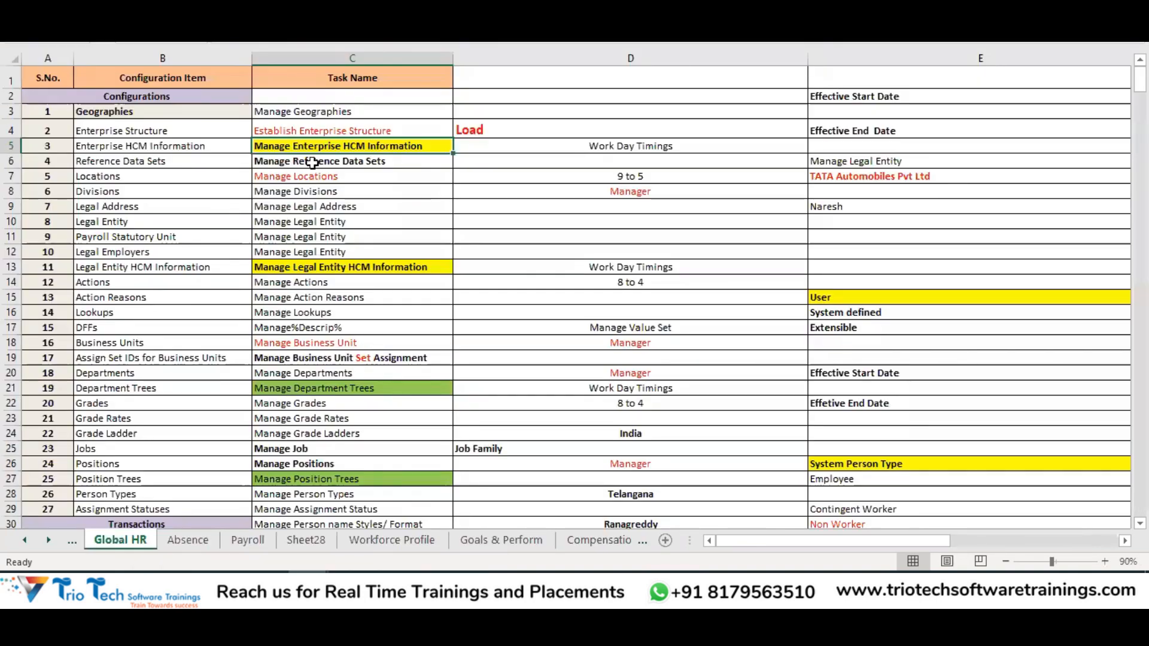
key(ctrl+c)
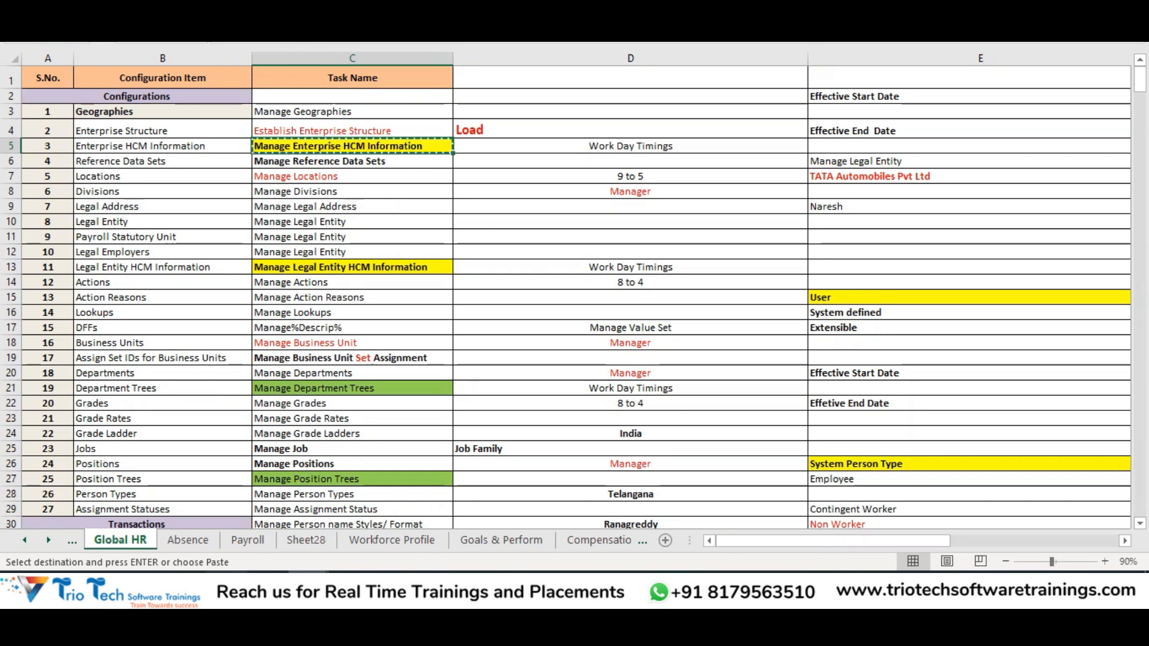
click(227, 588)
click(212, 245)
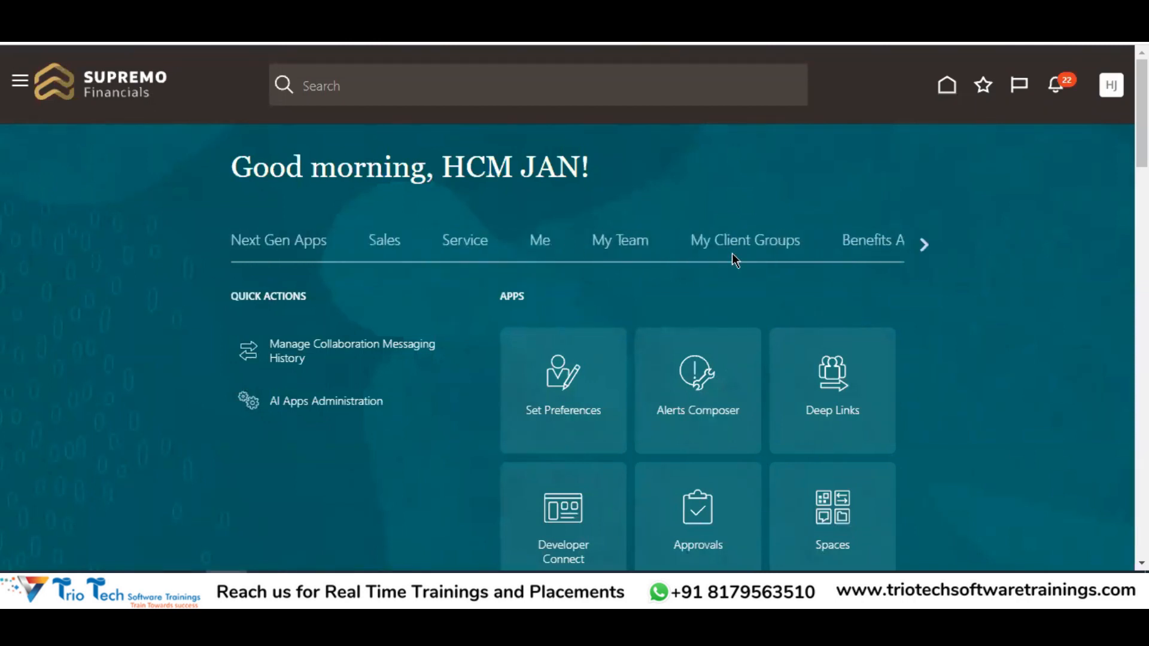
View the My Client Groups home page in Oracle Fusion, then switch back to the Excel notes sheet
click(773, 239)
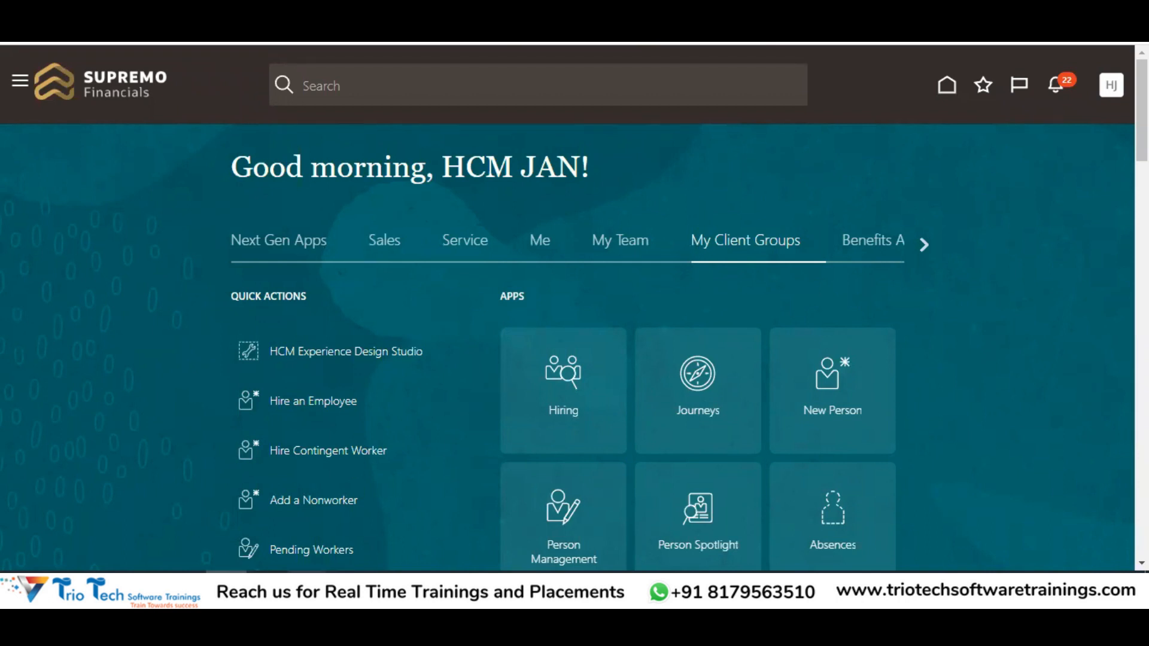
click(397, 530)
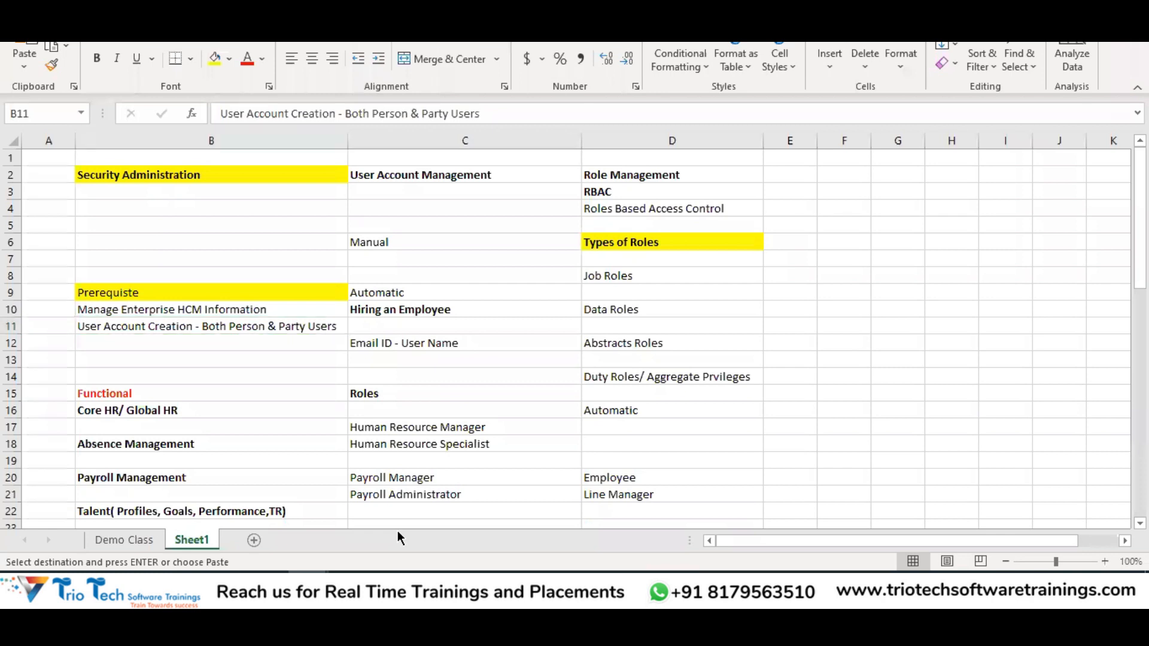
drag(616, 174, 613, 445)
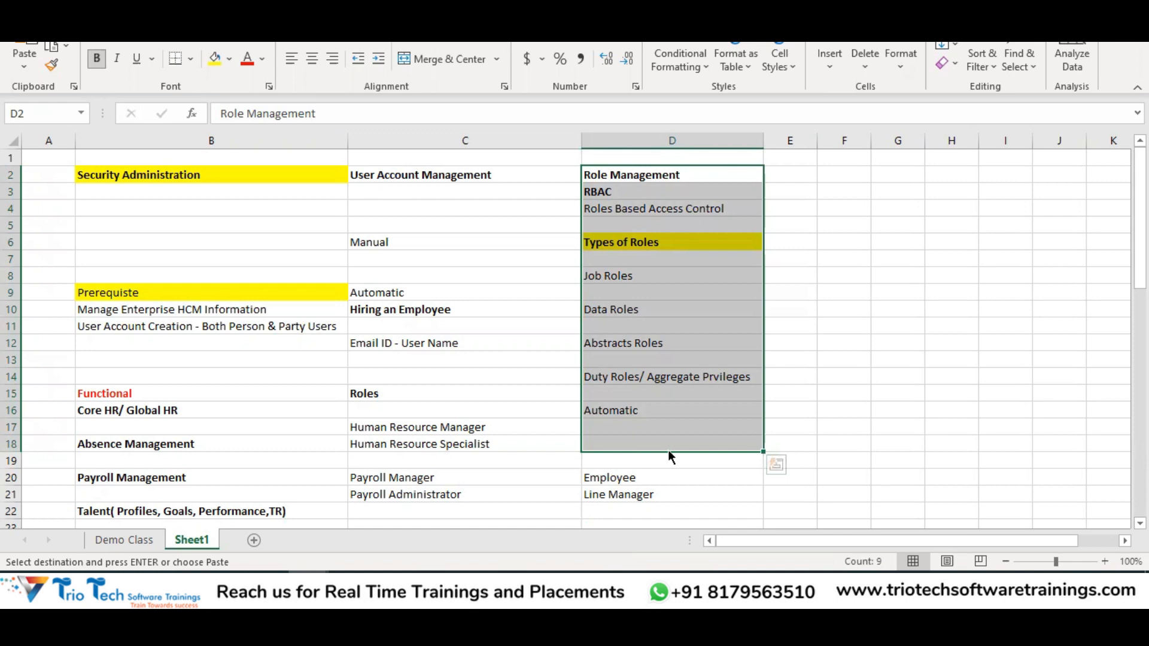
key(alt+Tab)
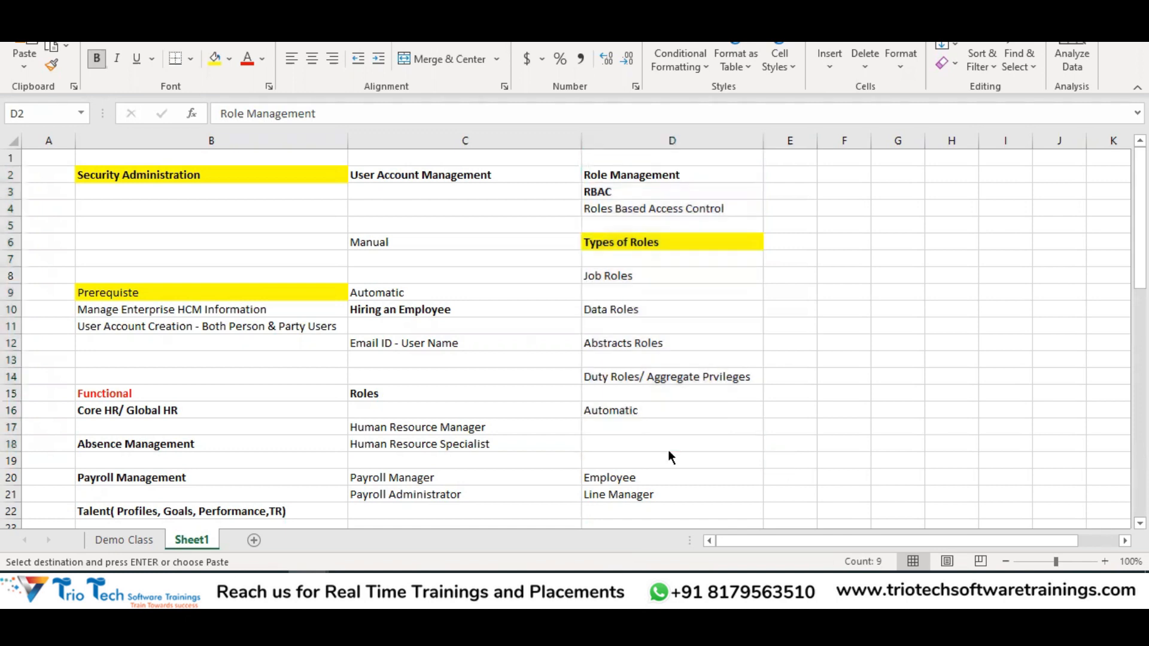